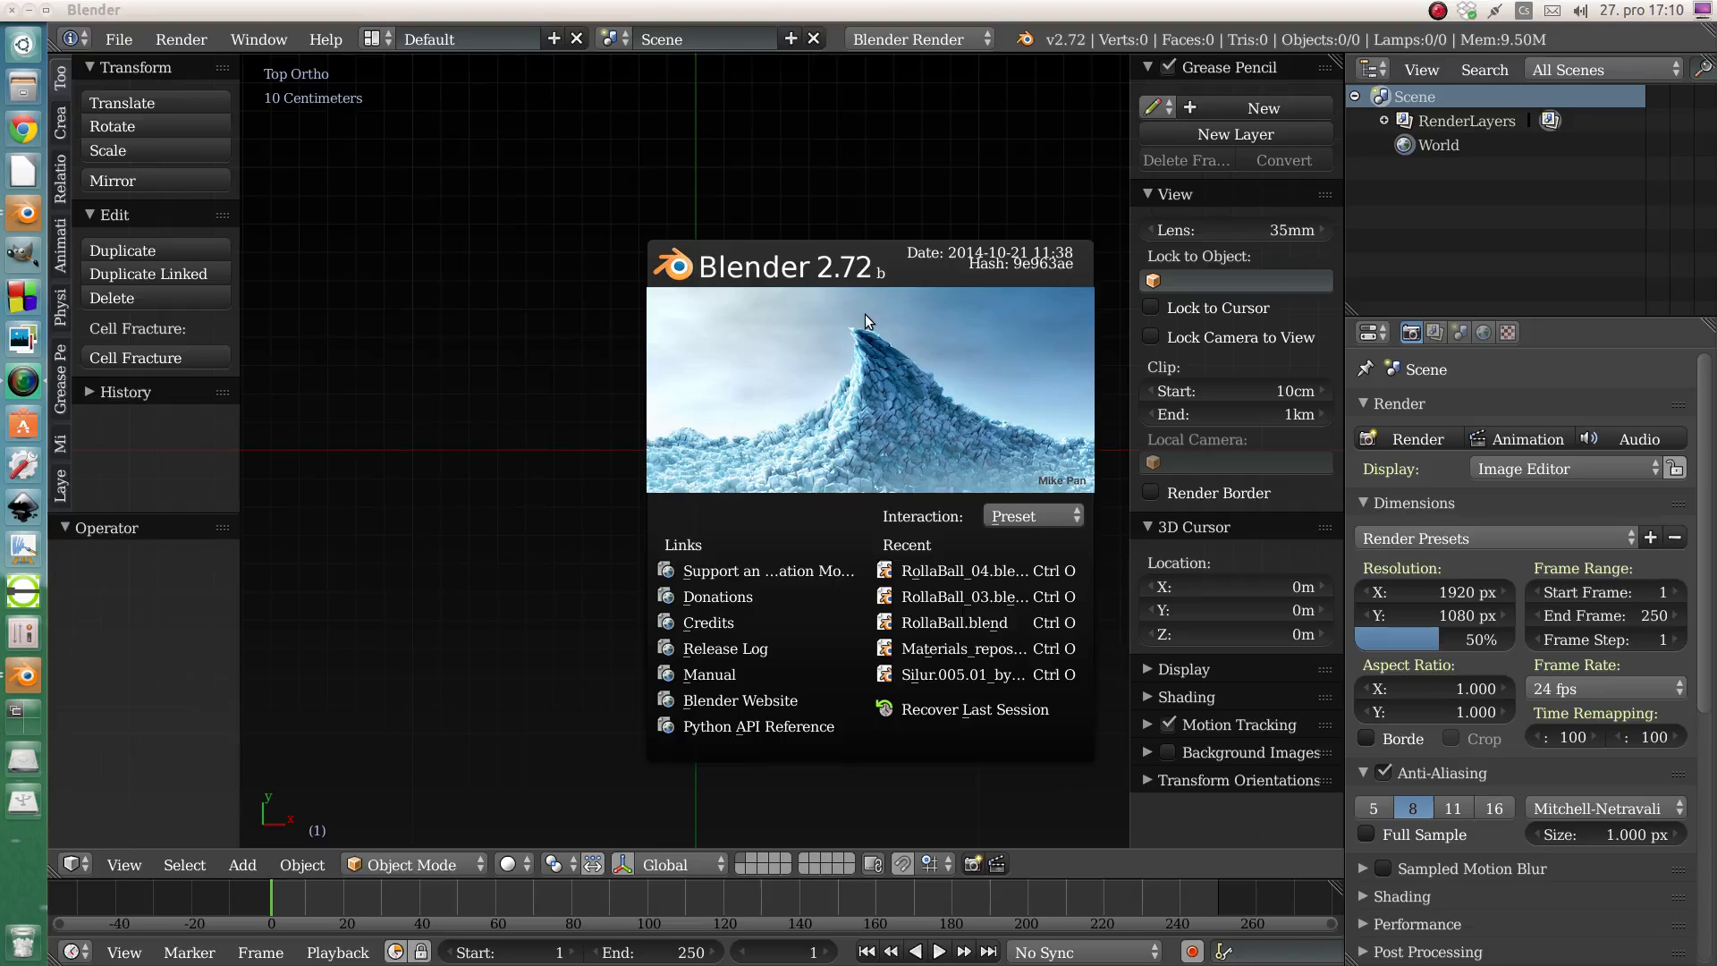
- Start saving the file under a new name and create a folder named Roll_A-Ball_2 inside the Projects directory
click(832, 277)
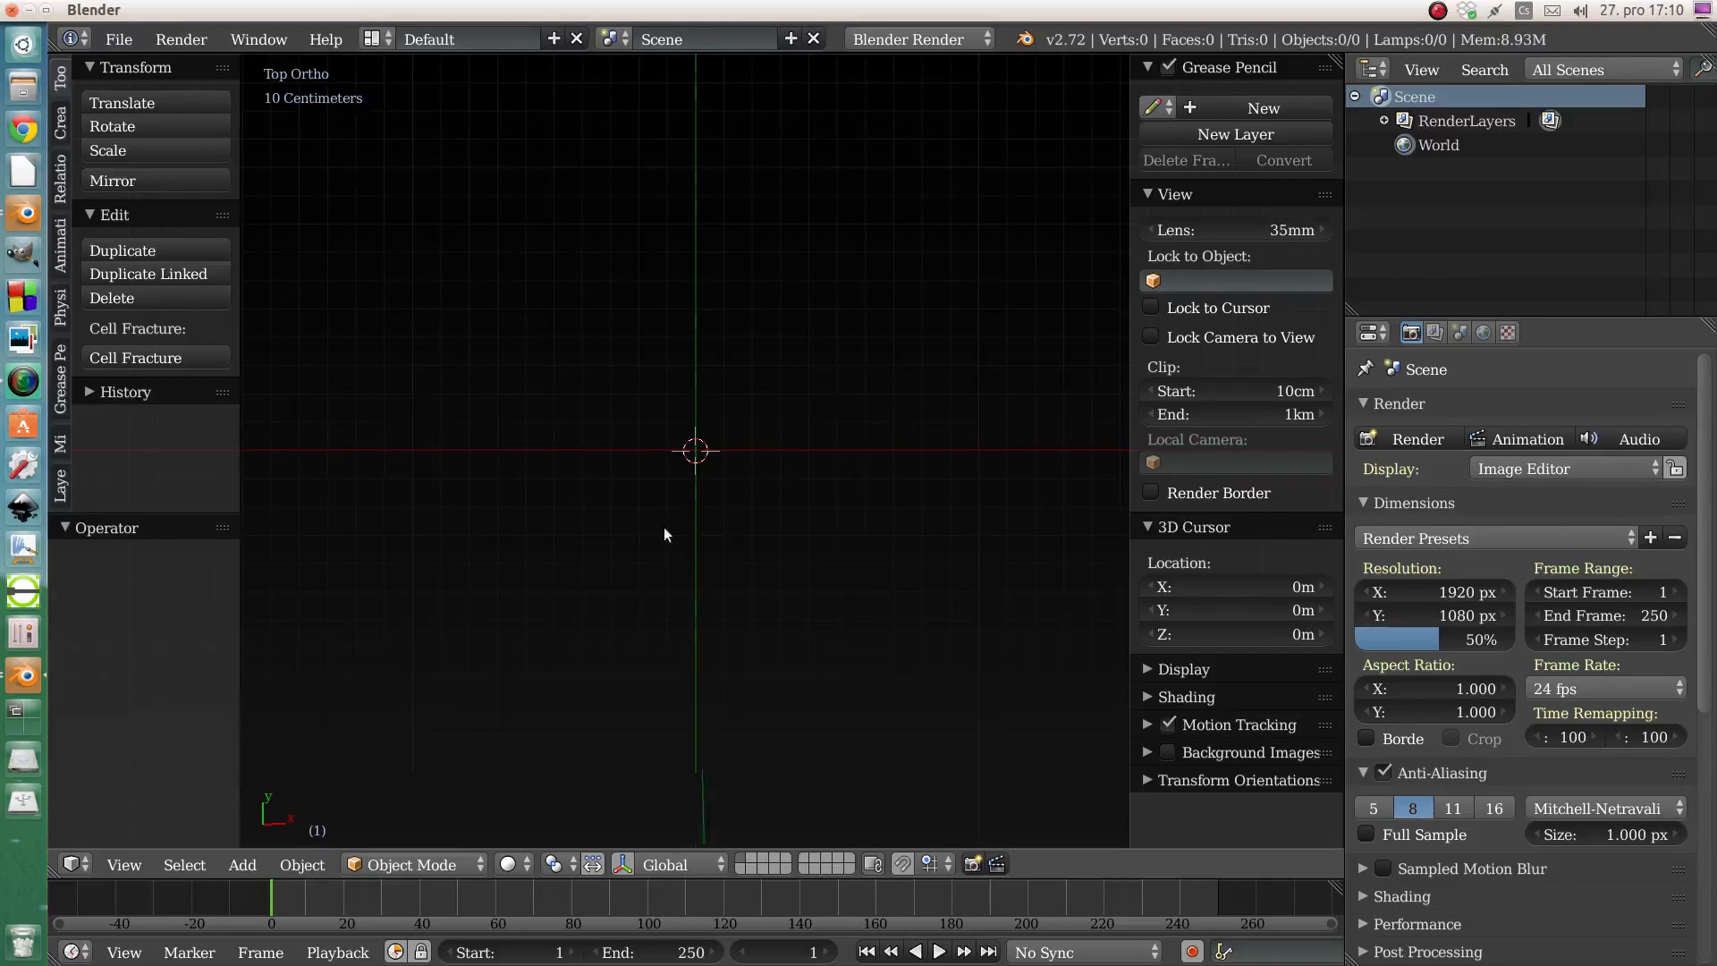
middle_drag(663, 527, 760, 299)
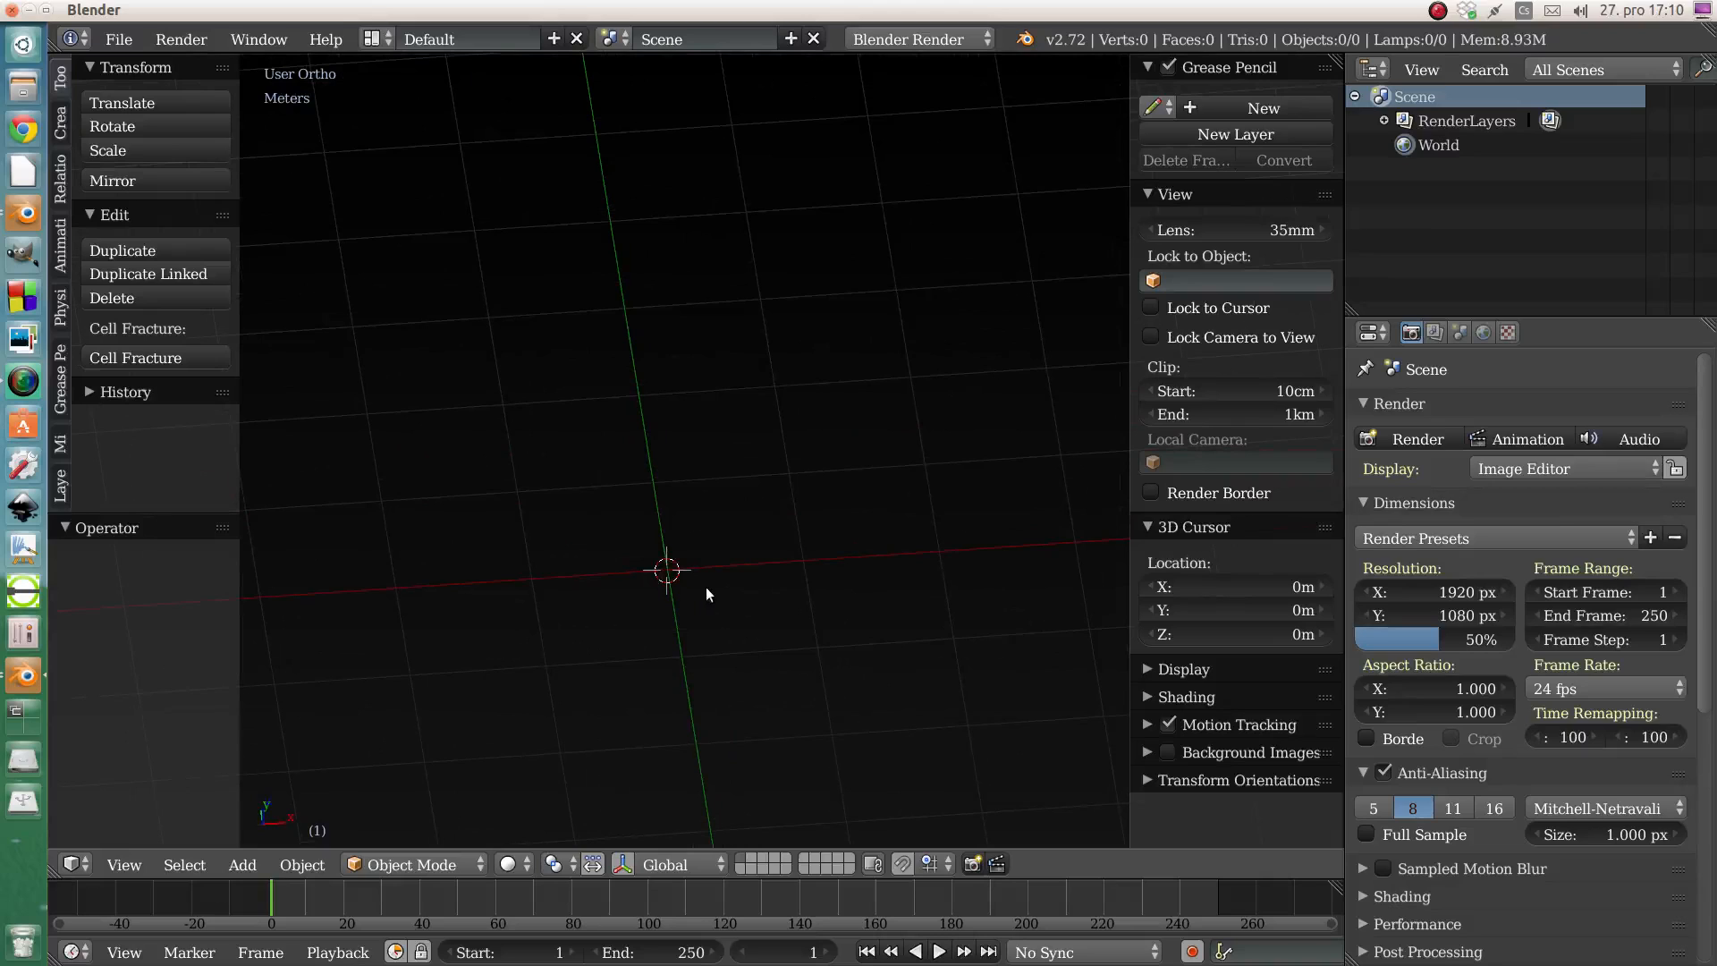
click(118, 41)
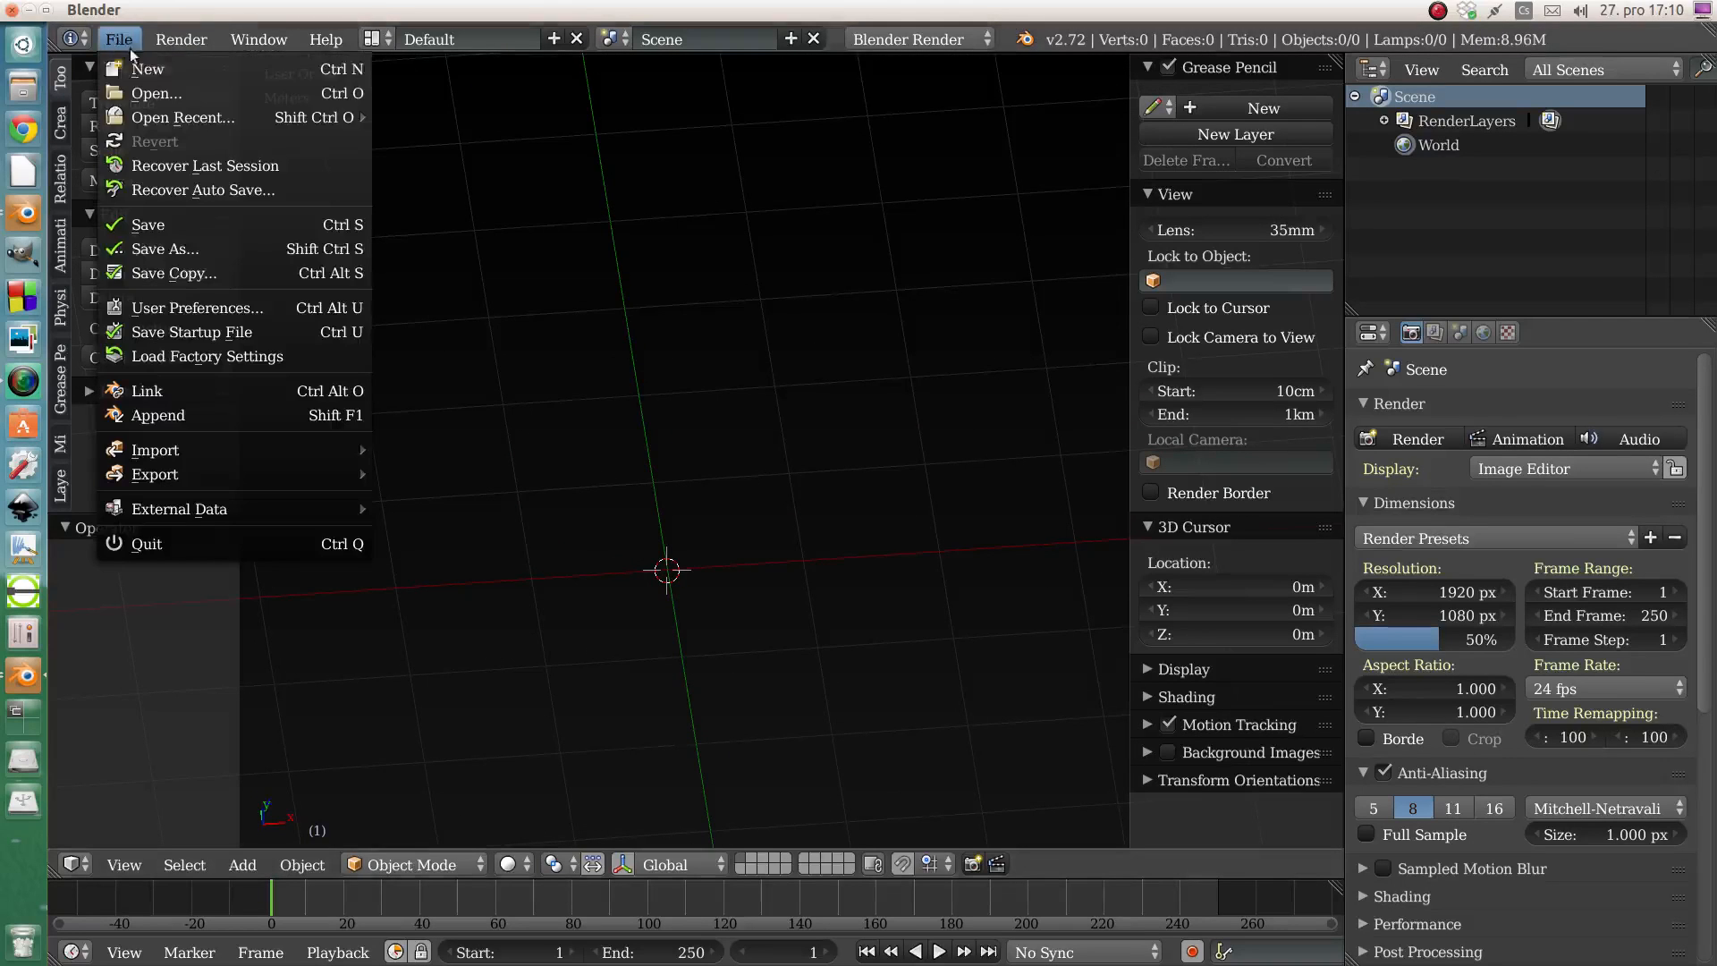
click(179, 254)
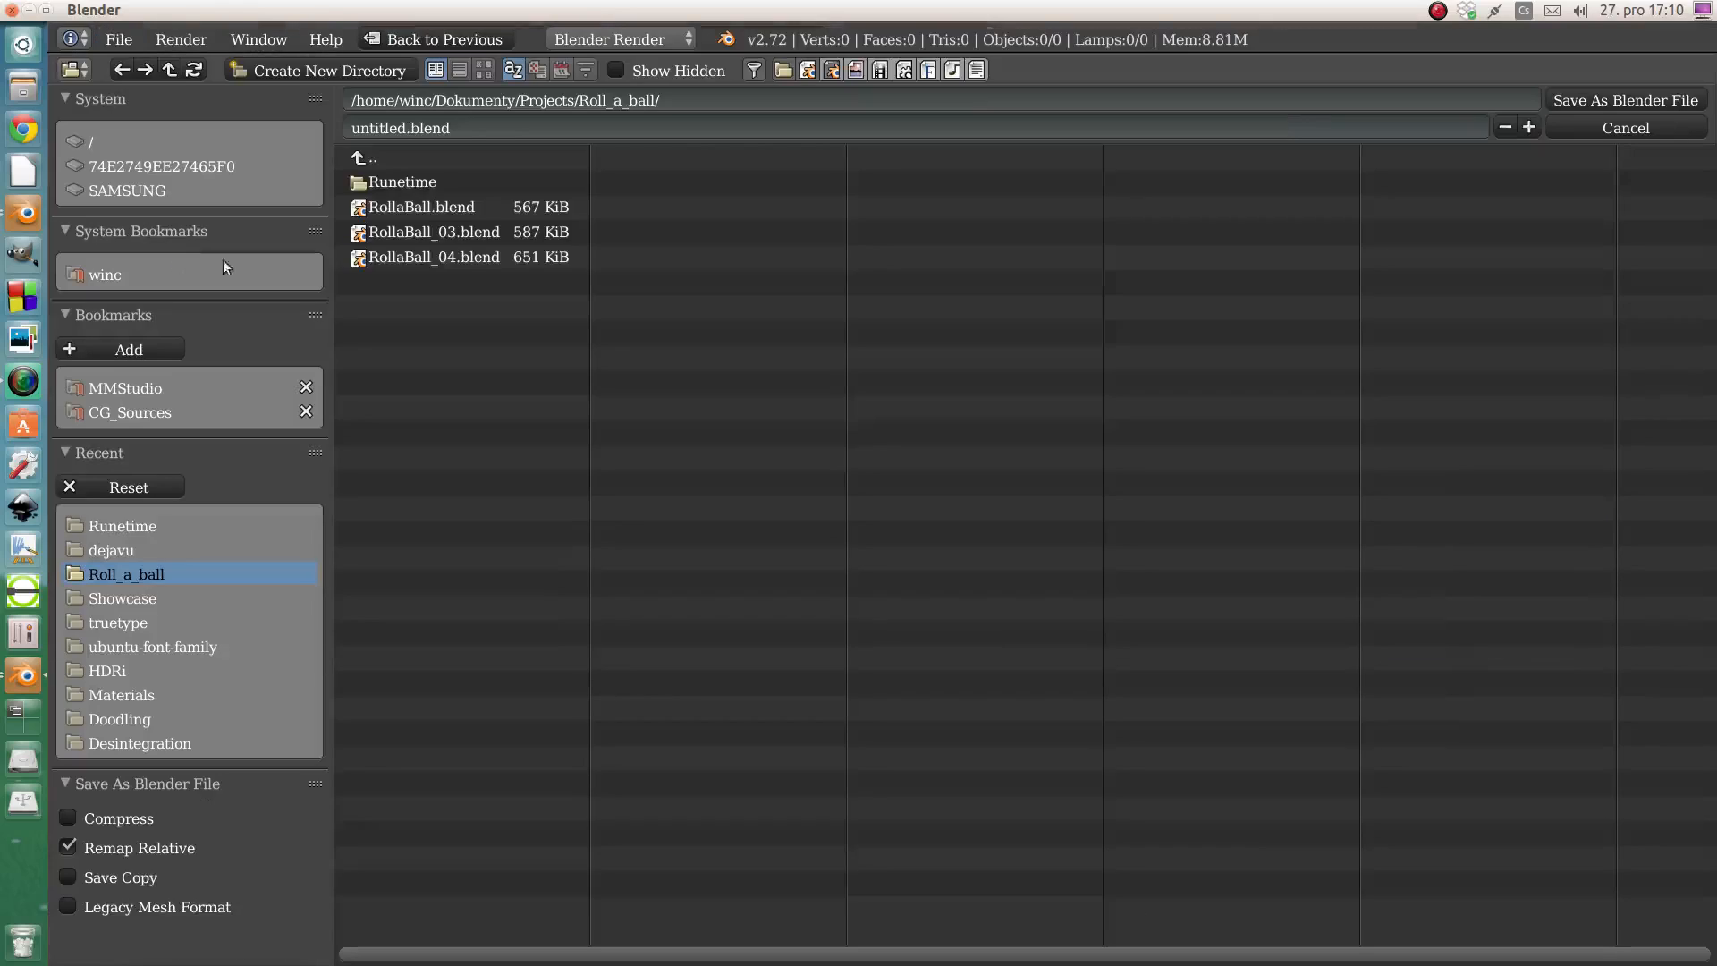
click(382, 163)
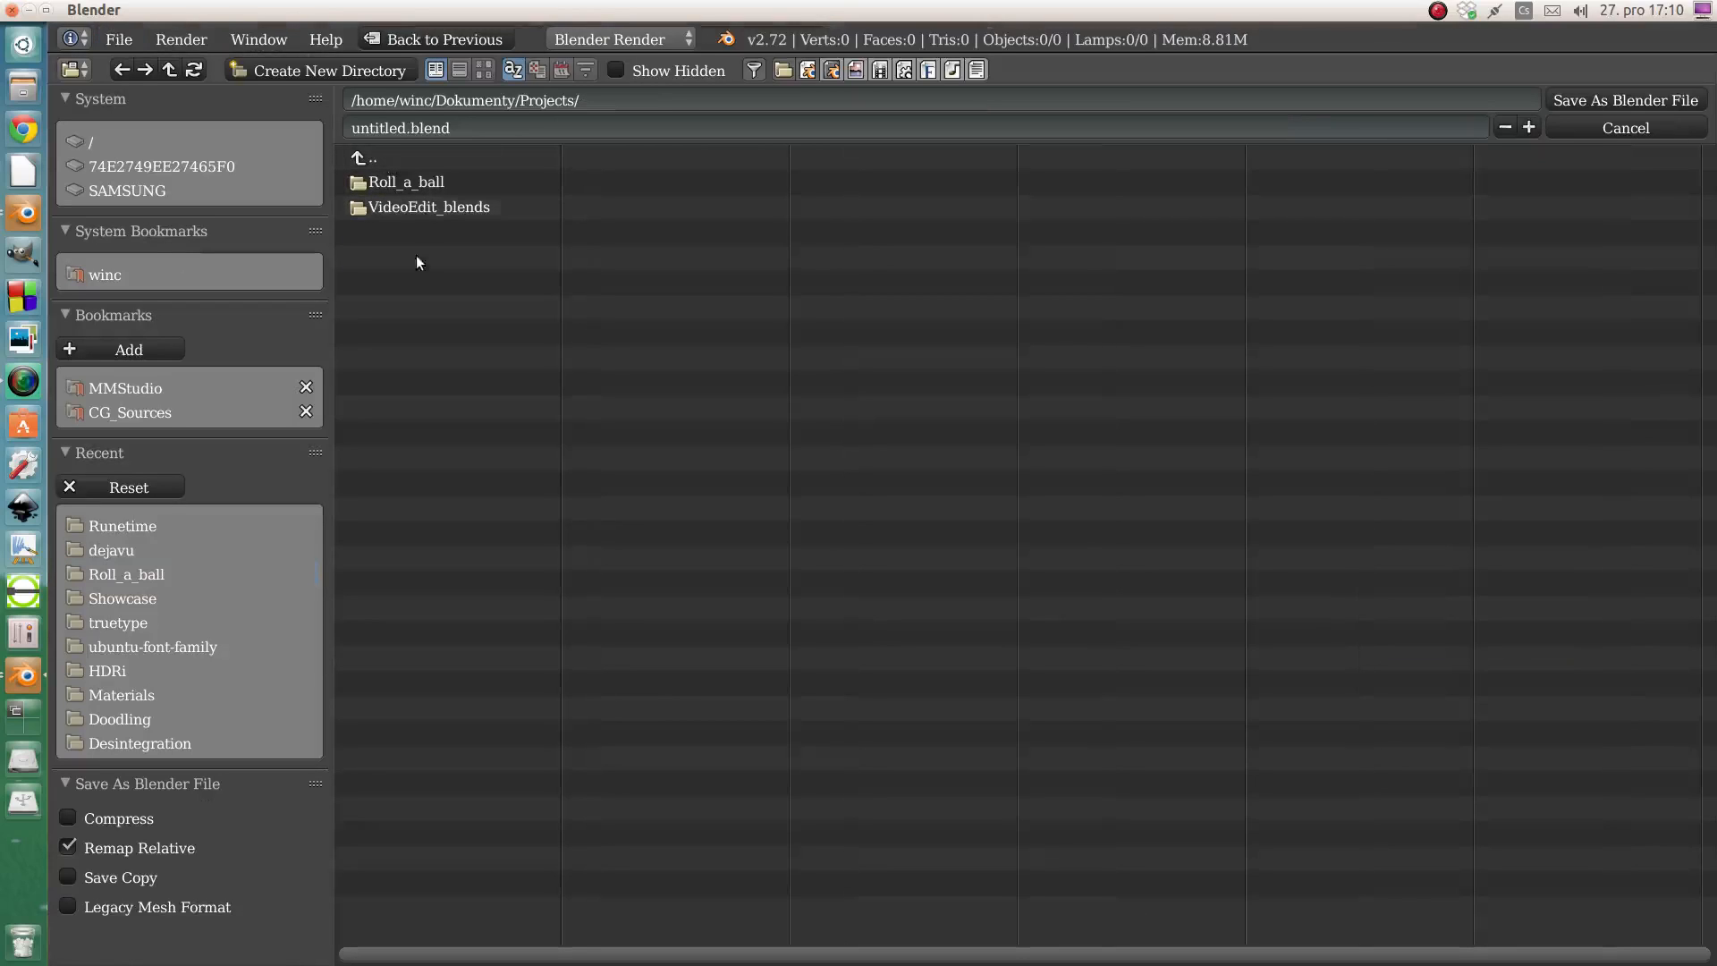
click(310, 77)
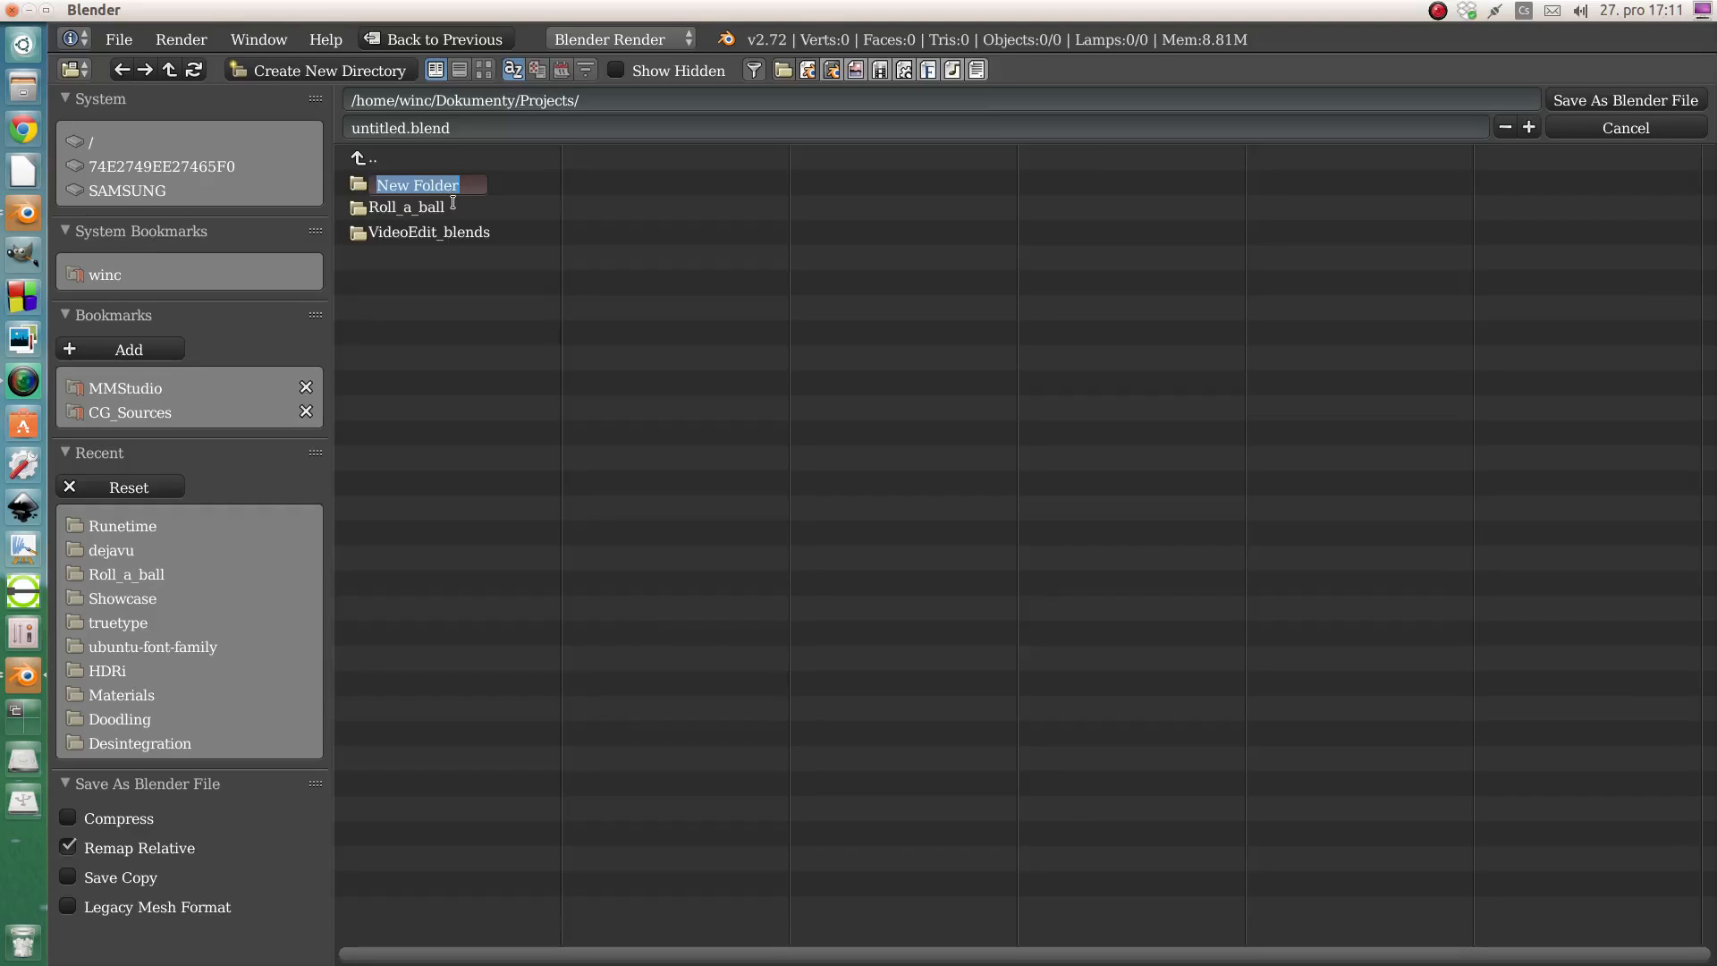
text(Ro)
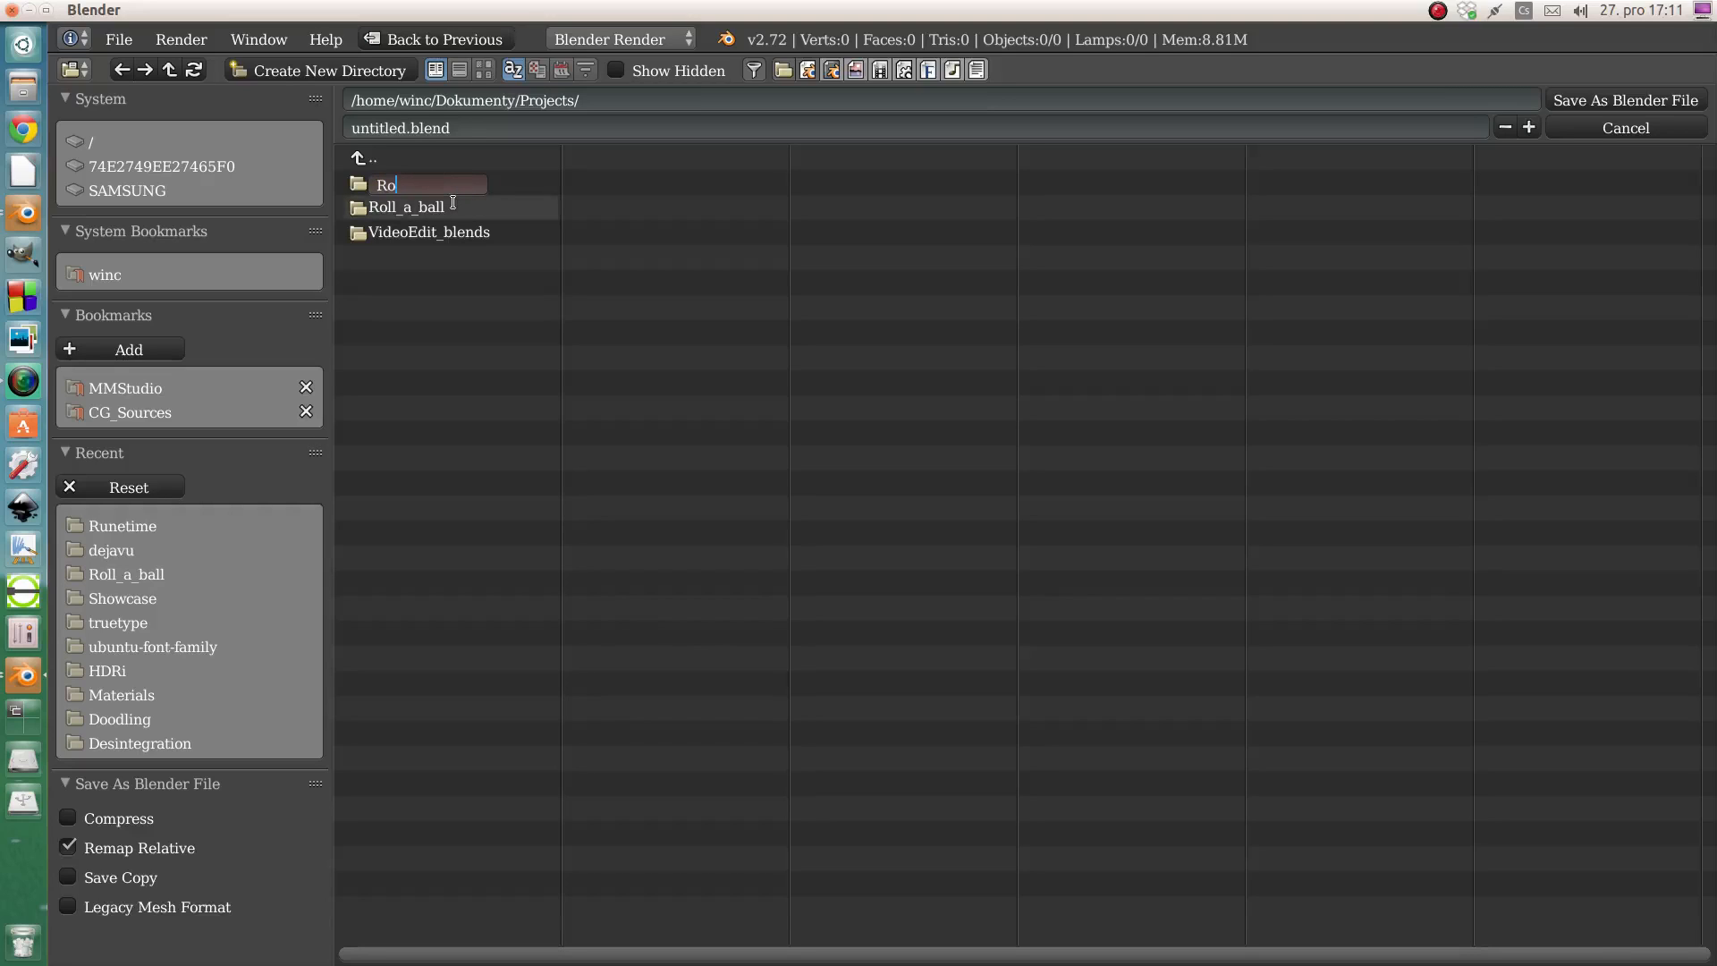
text(ll_A-BA)
text(ll)
text(2)
key(Left)
key(BackSpace)
key(BackSpace)
key(BackSpace)
text(all)
key(Return)
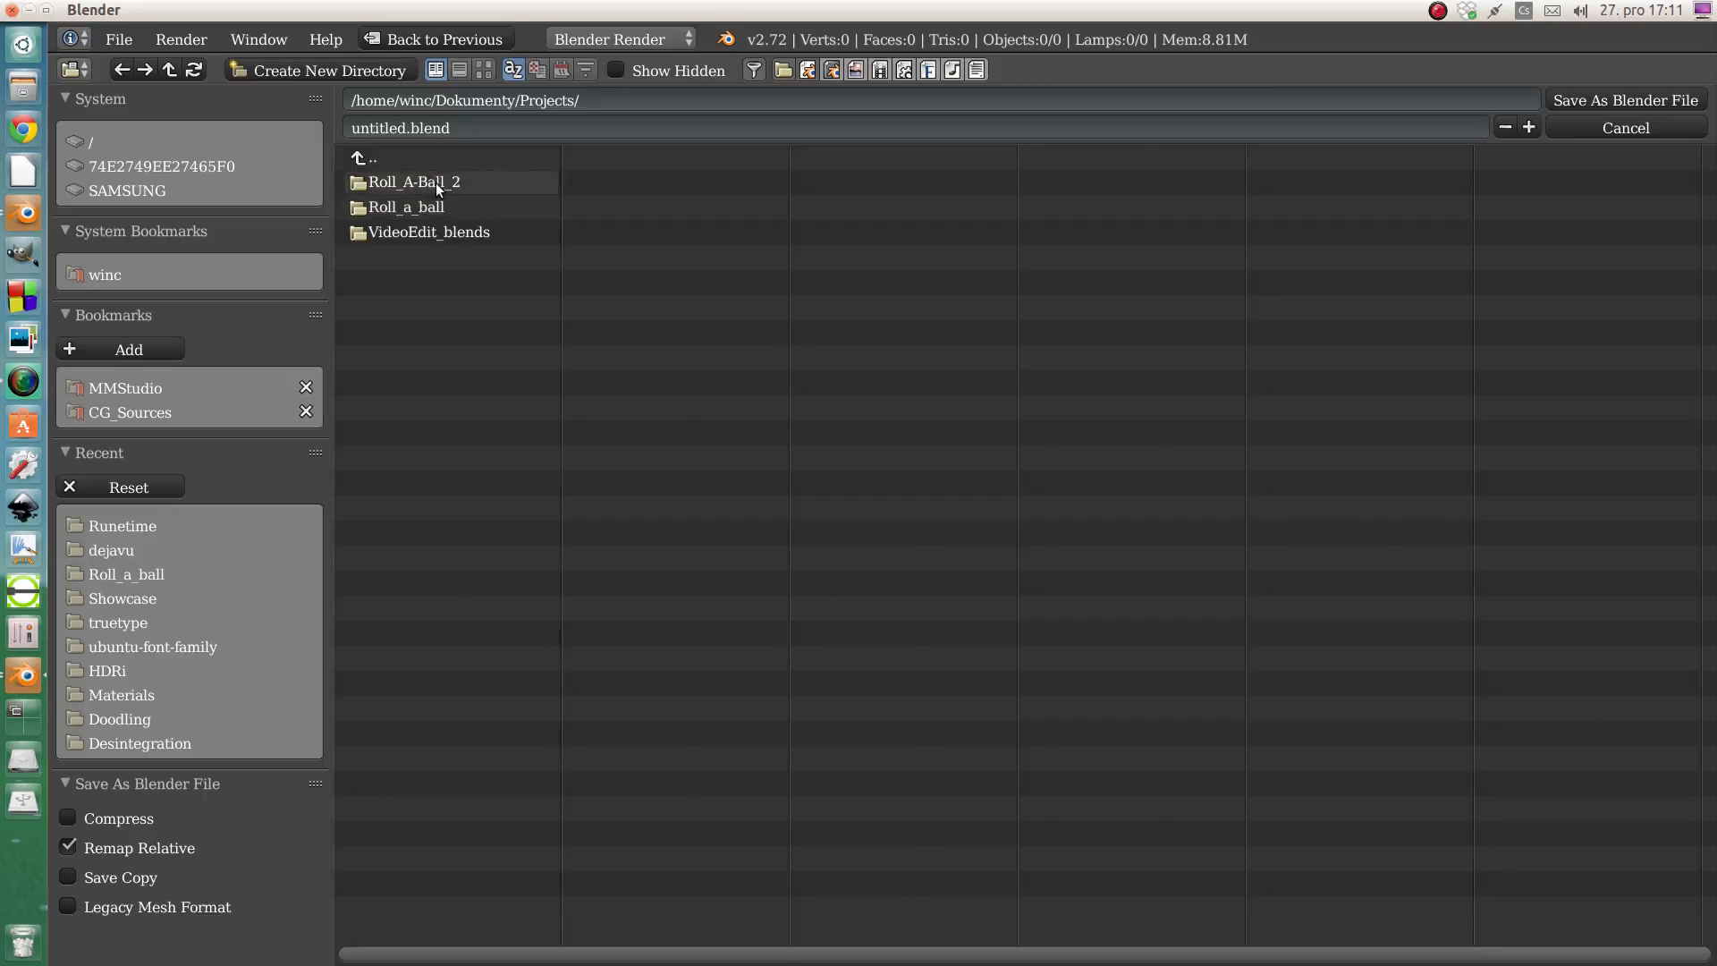
- Save the file as RollaBallTut inside the Roll_A-Ball_2 folder
click(437, 182)
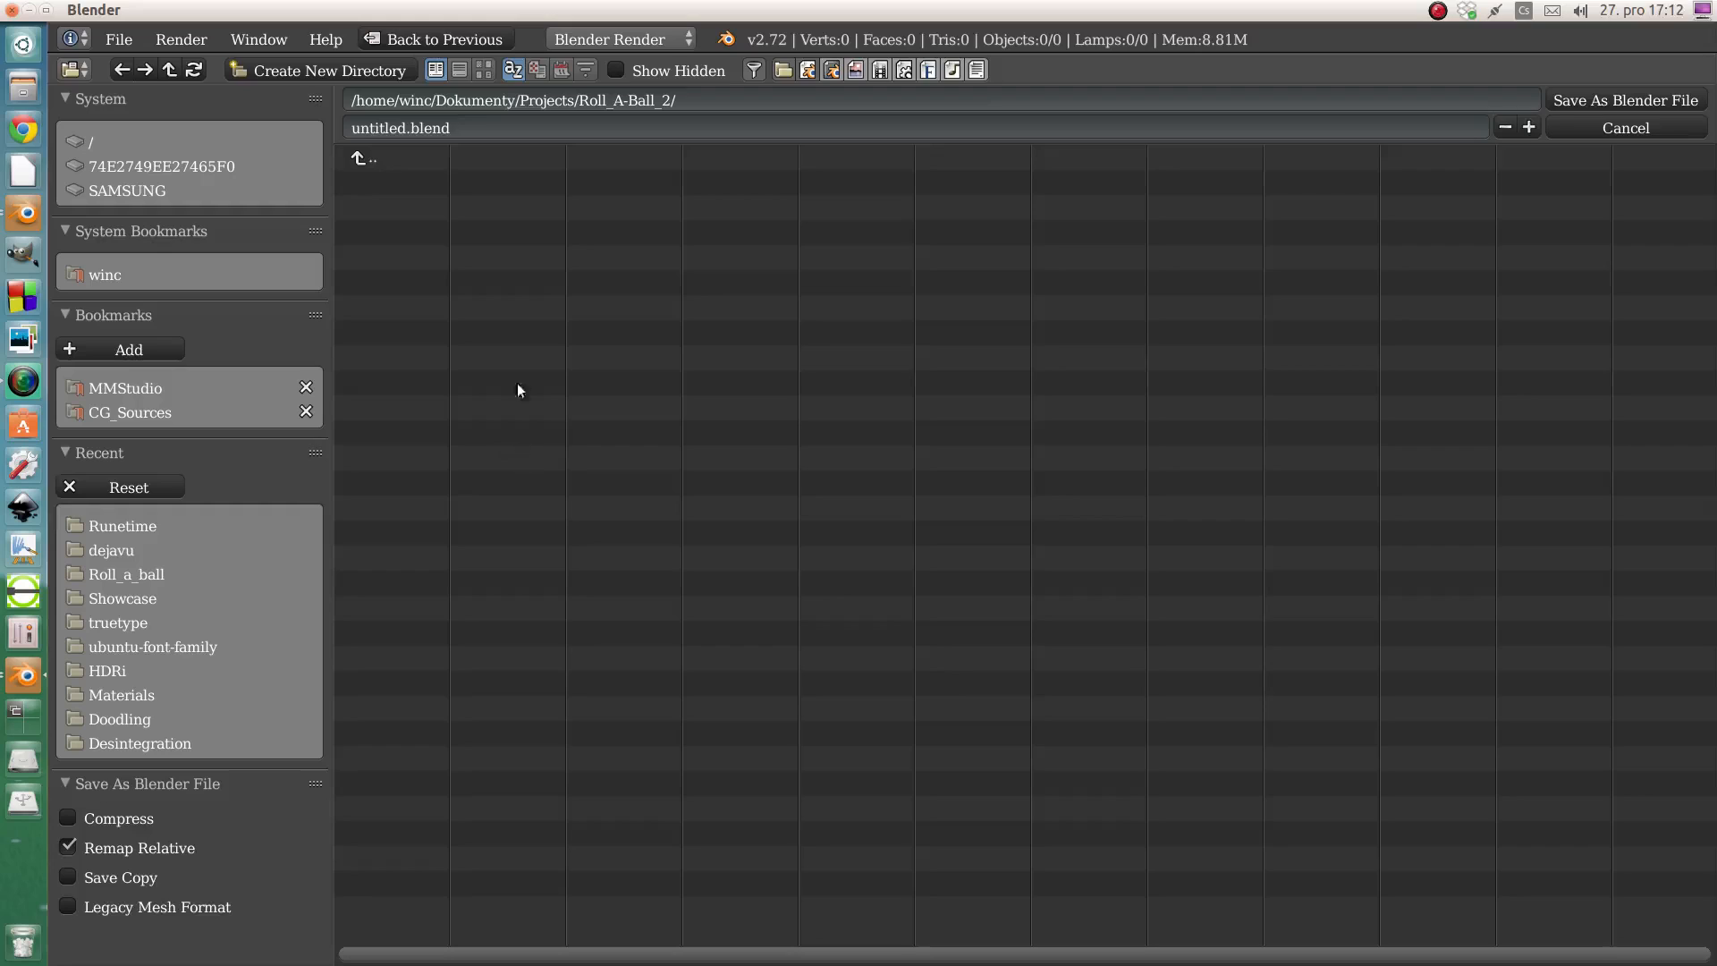
double_click(377, 126)
text(Rolle)
key(BackSpace)
text(aBallTut)
click(1594, 101)
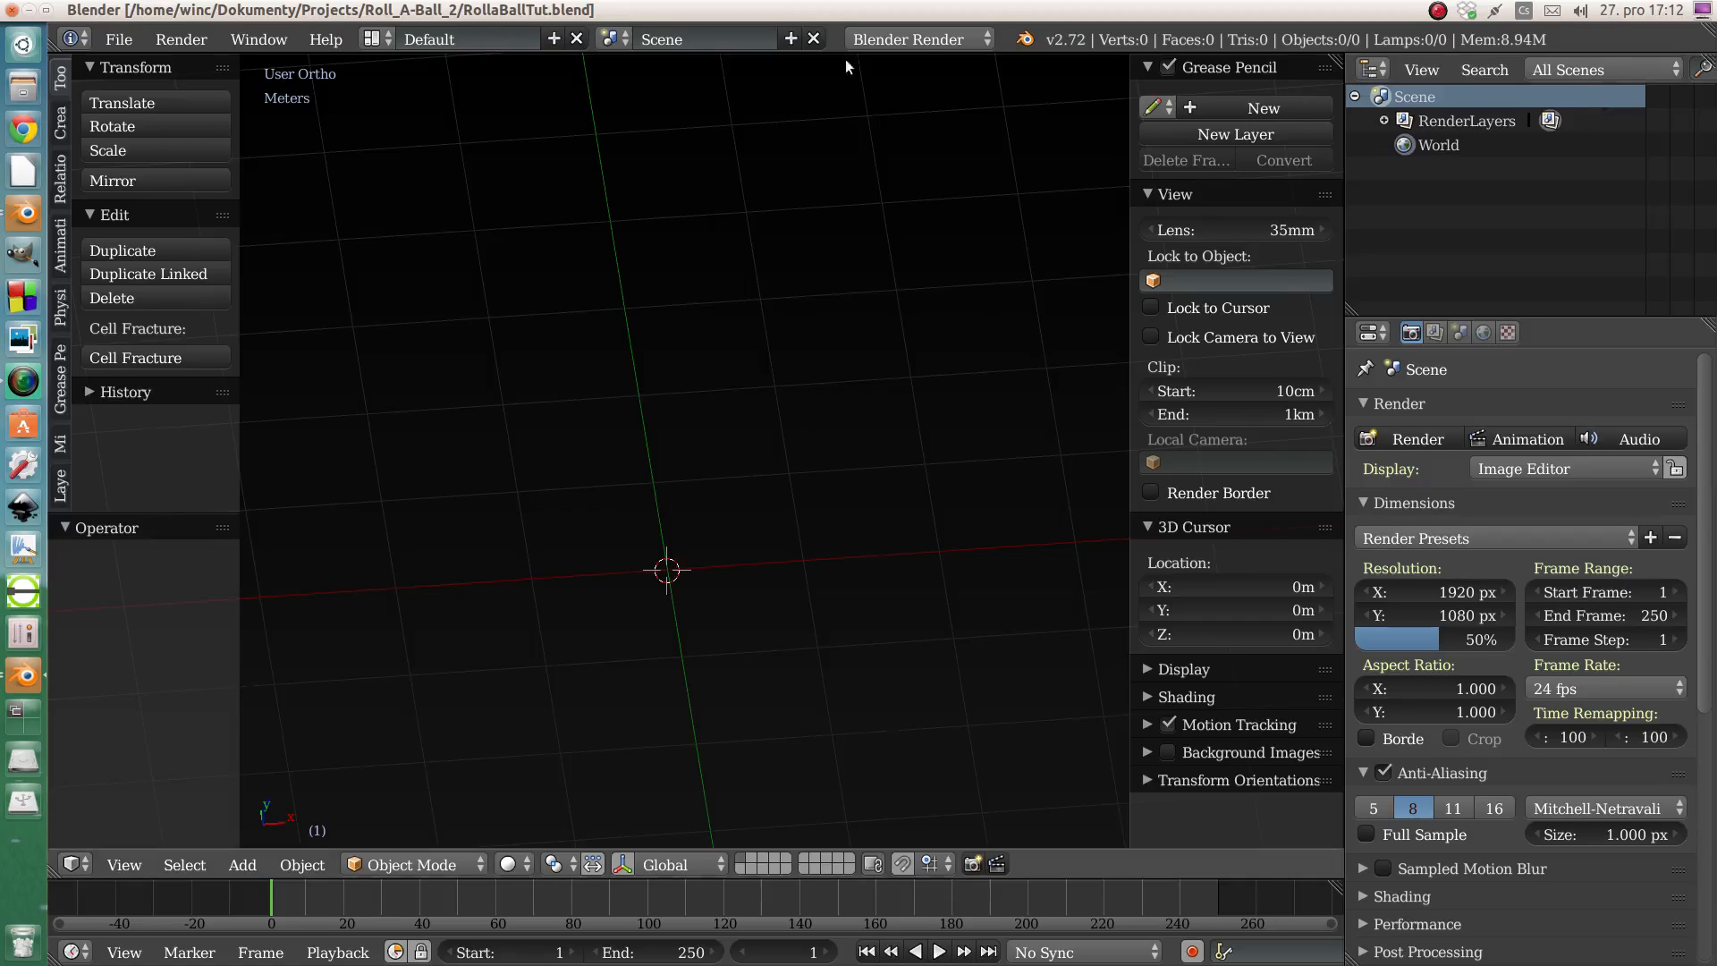
- Switch the render engine to Blender Game and rename the scene to MainScene
click(972, 37)
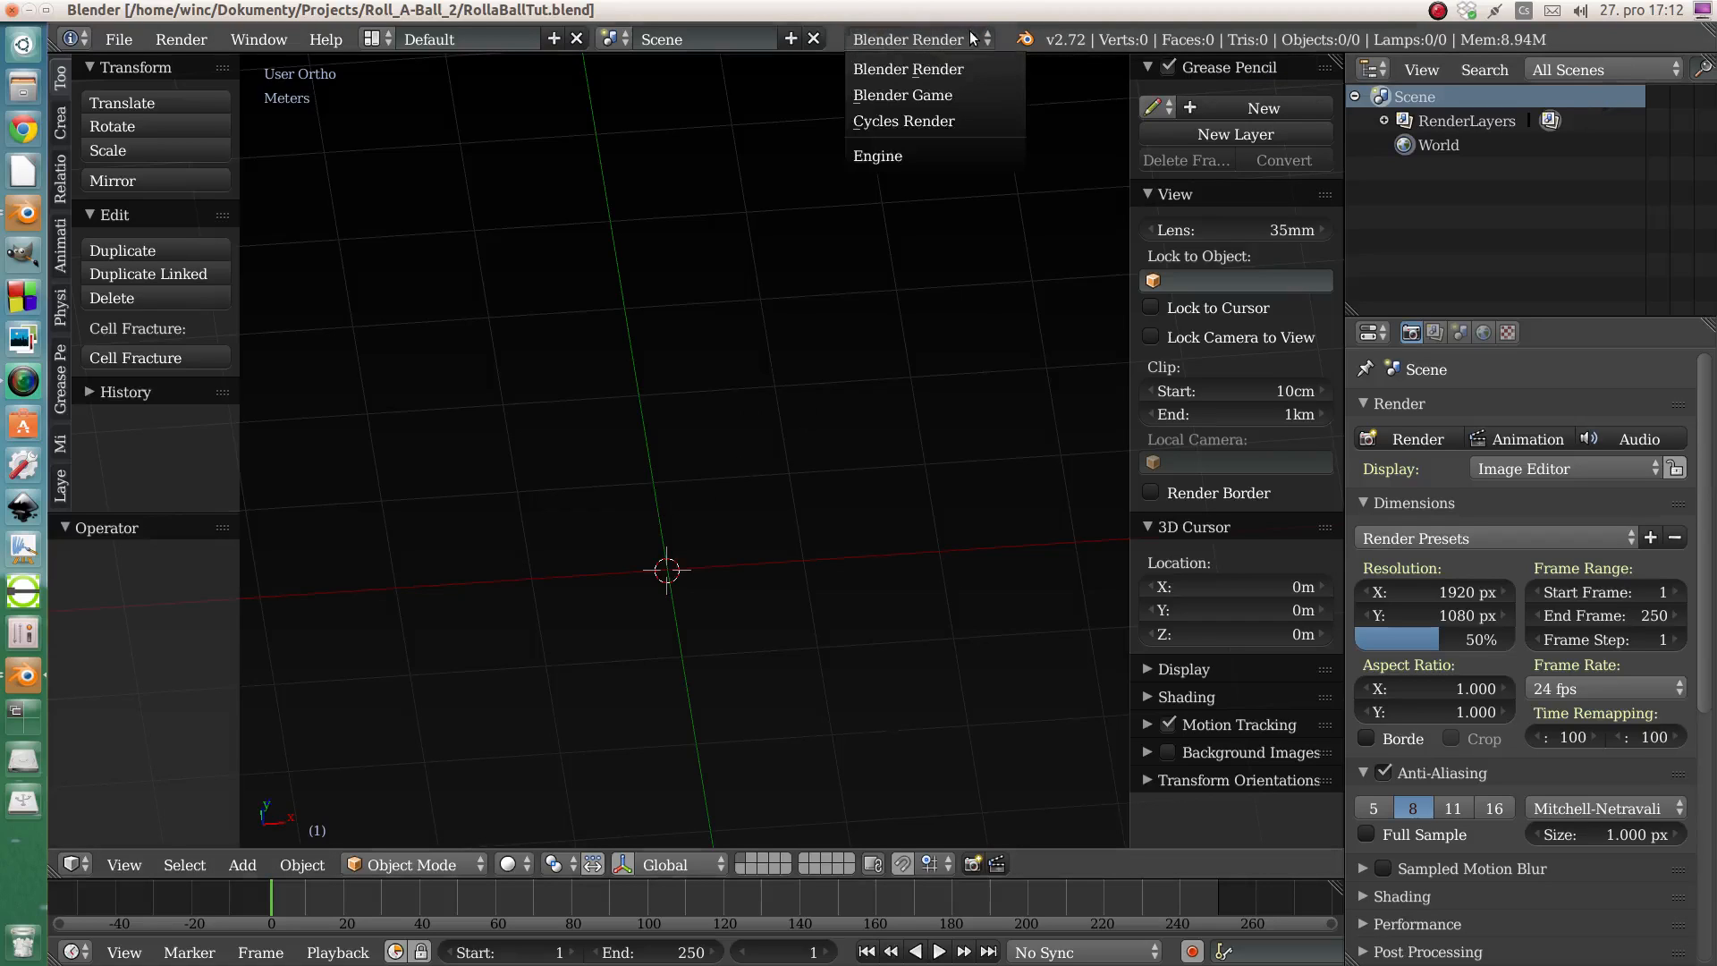
click(897, 97)
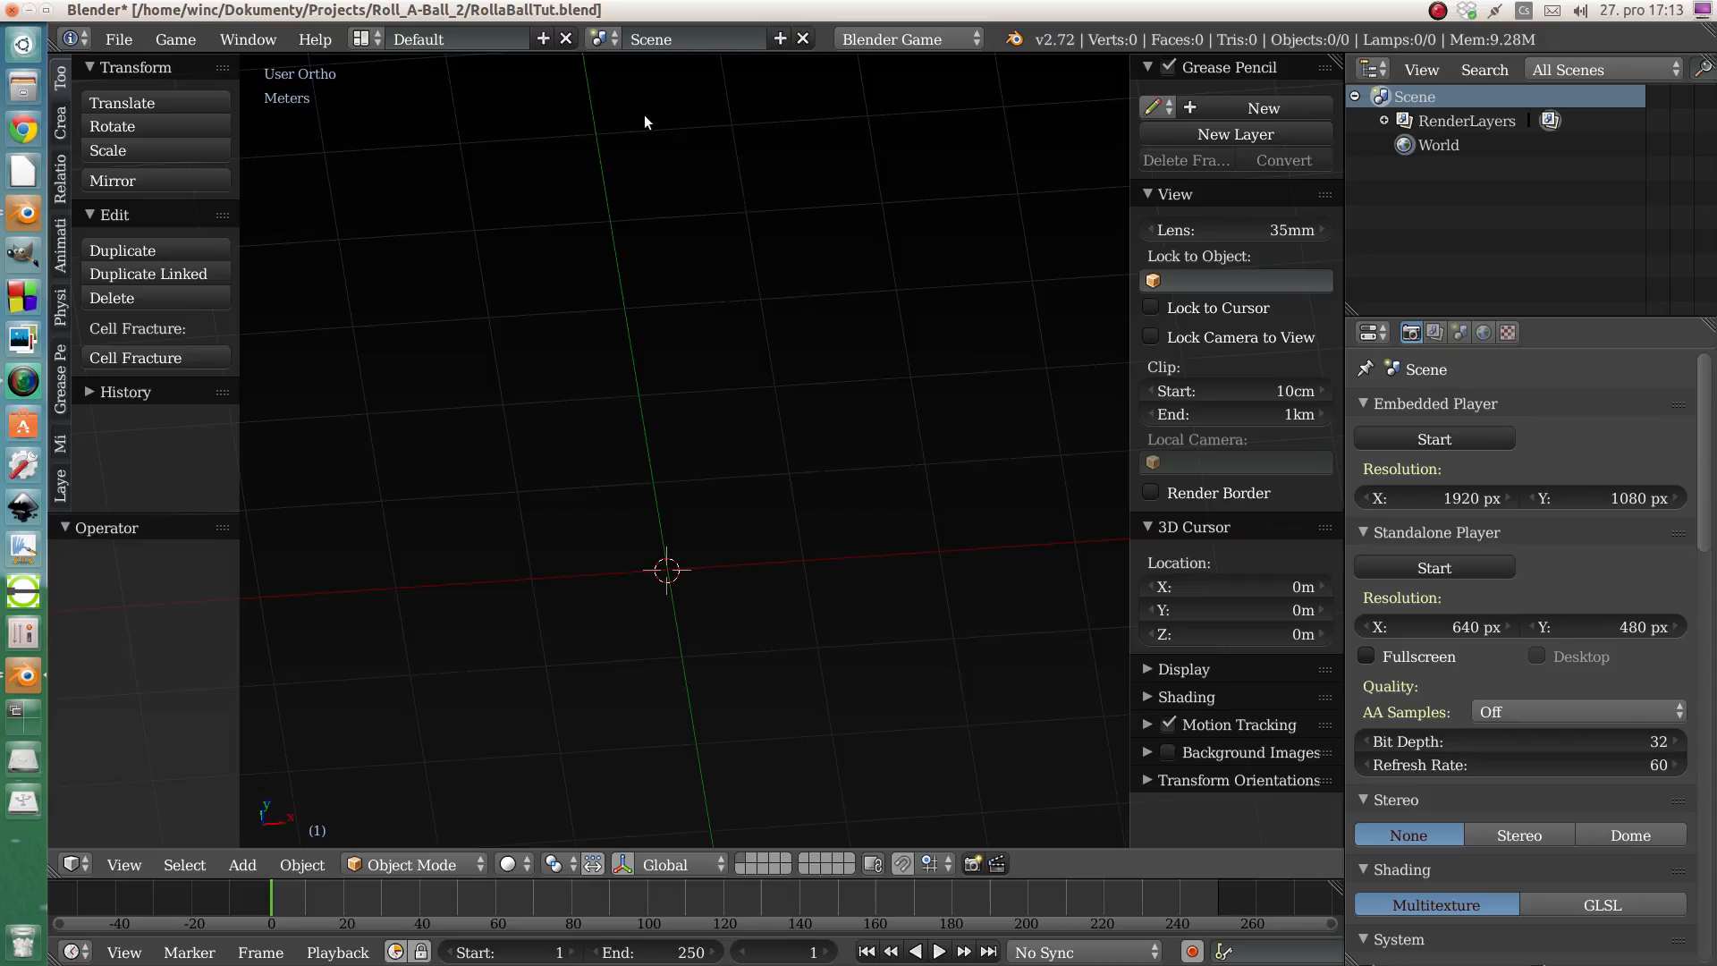
click(671, 38)
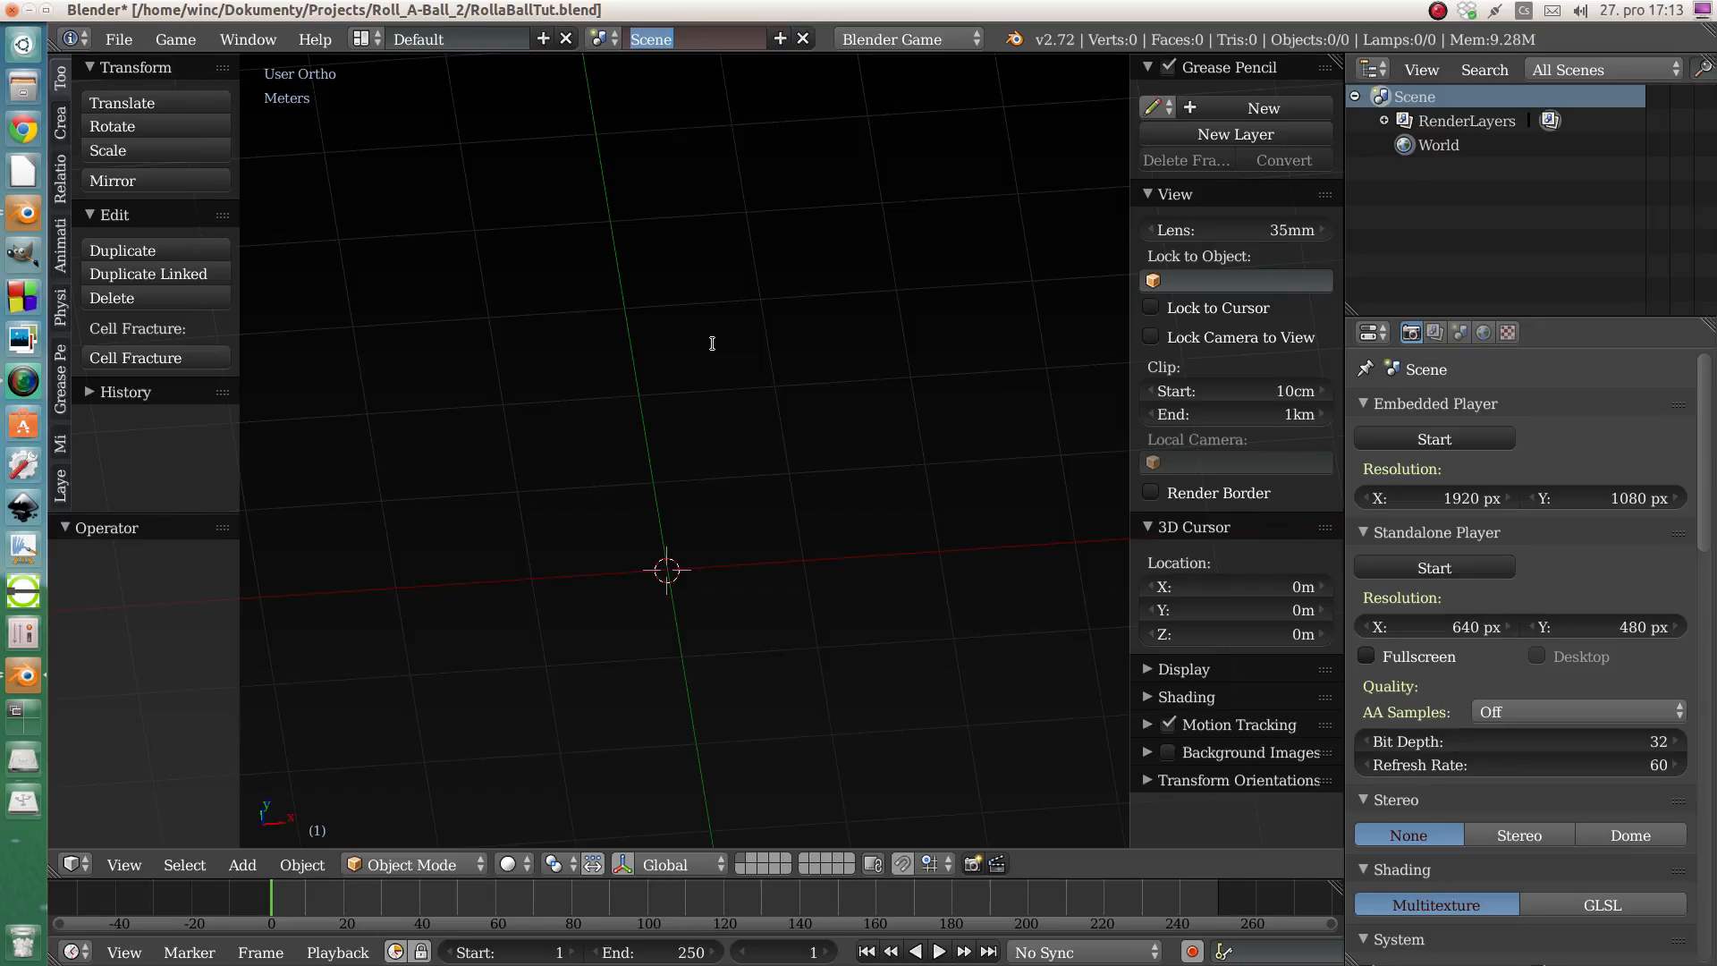
text(MainScene)
key(Return)
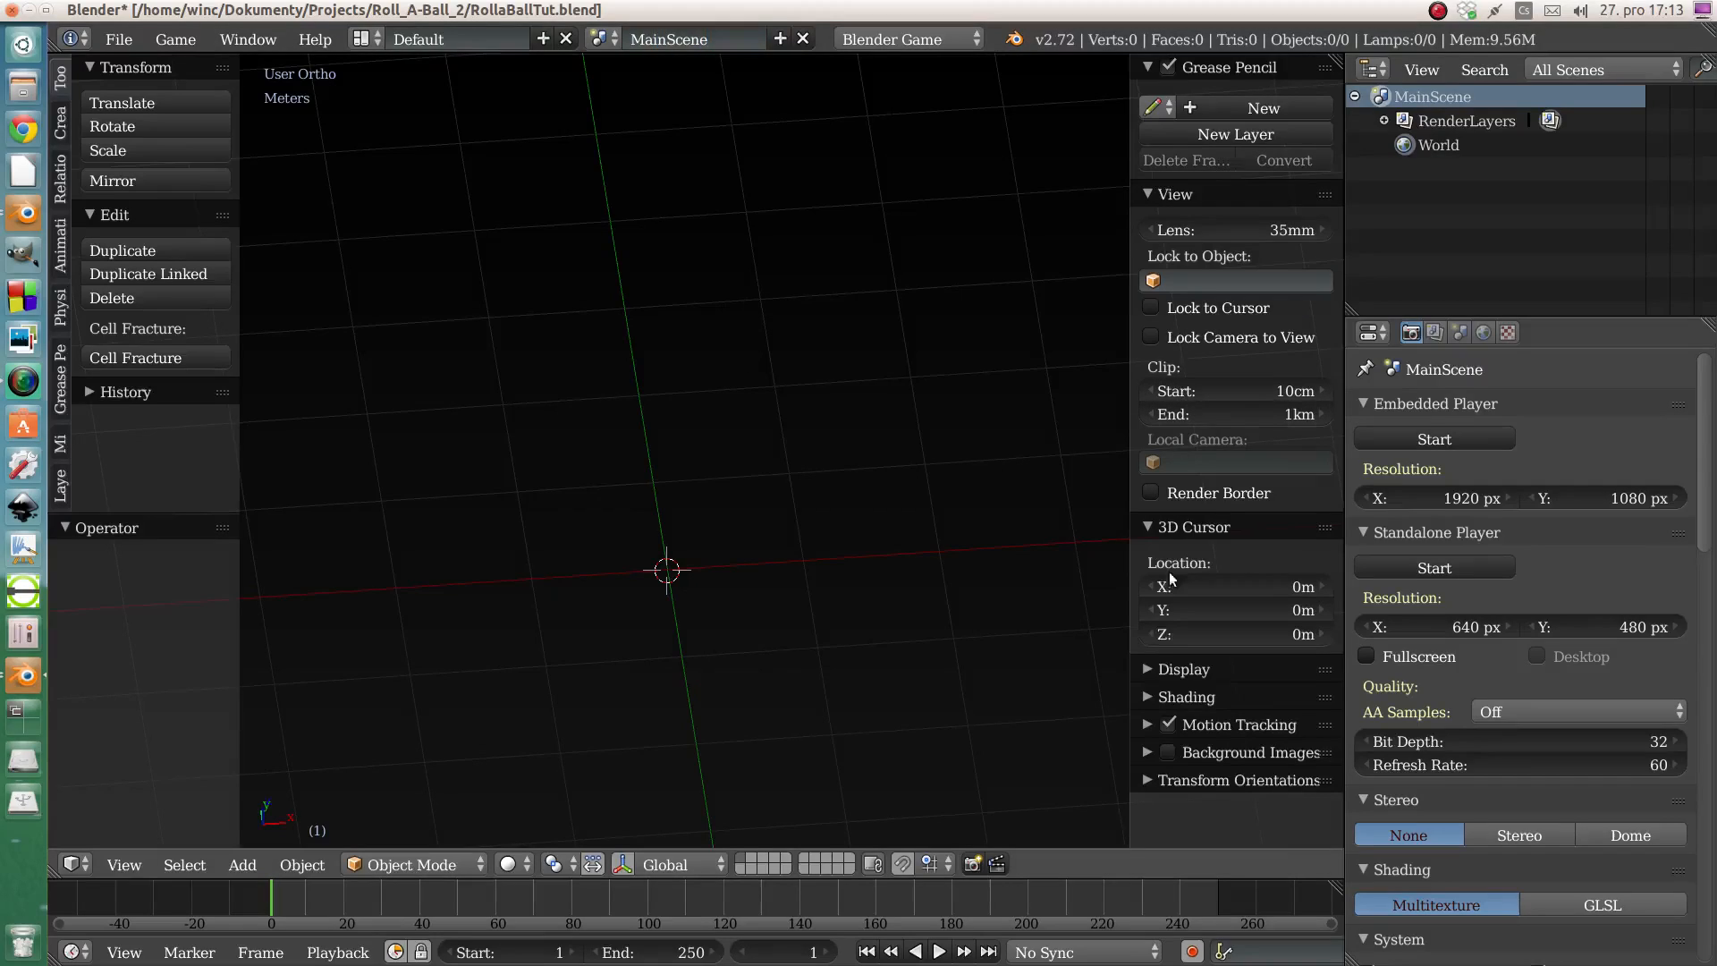
- Set the 3D viewport's shading material mode to GLSL
click(1148, 671)
scroll(1179, 623, down, 6)
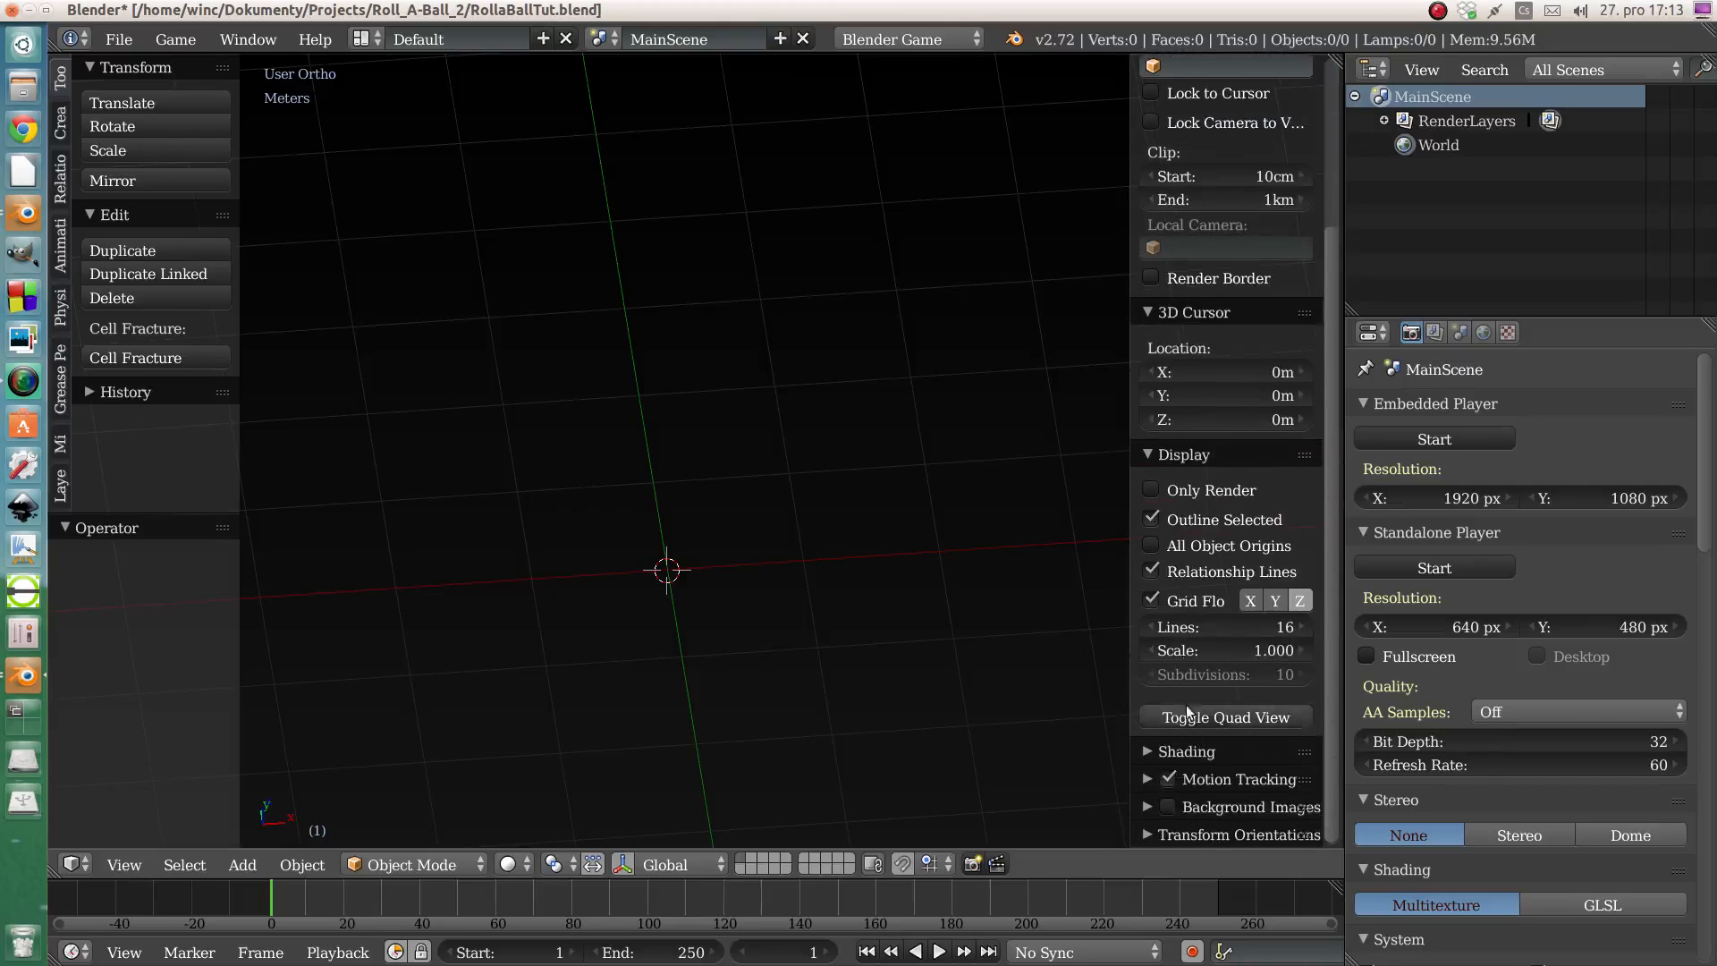
click(1147, 455)
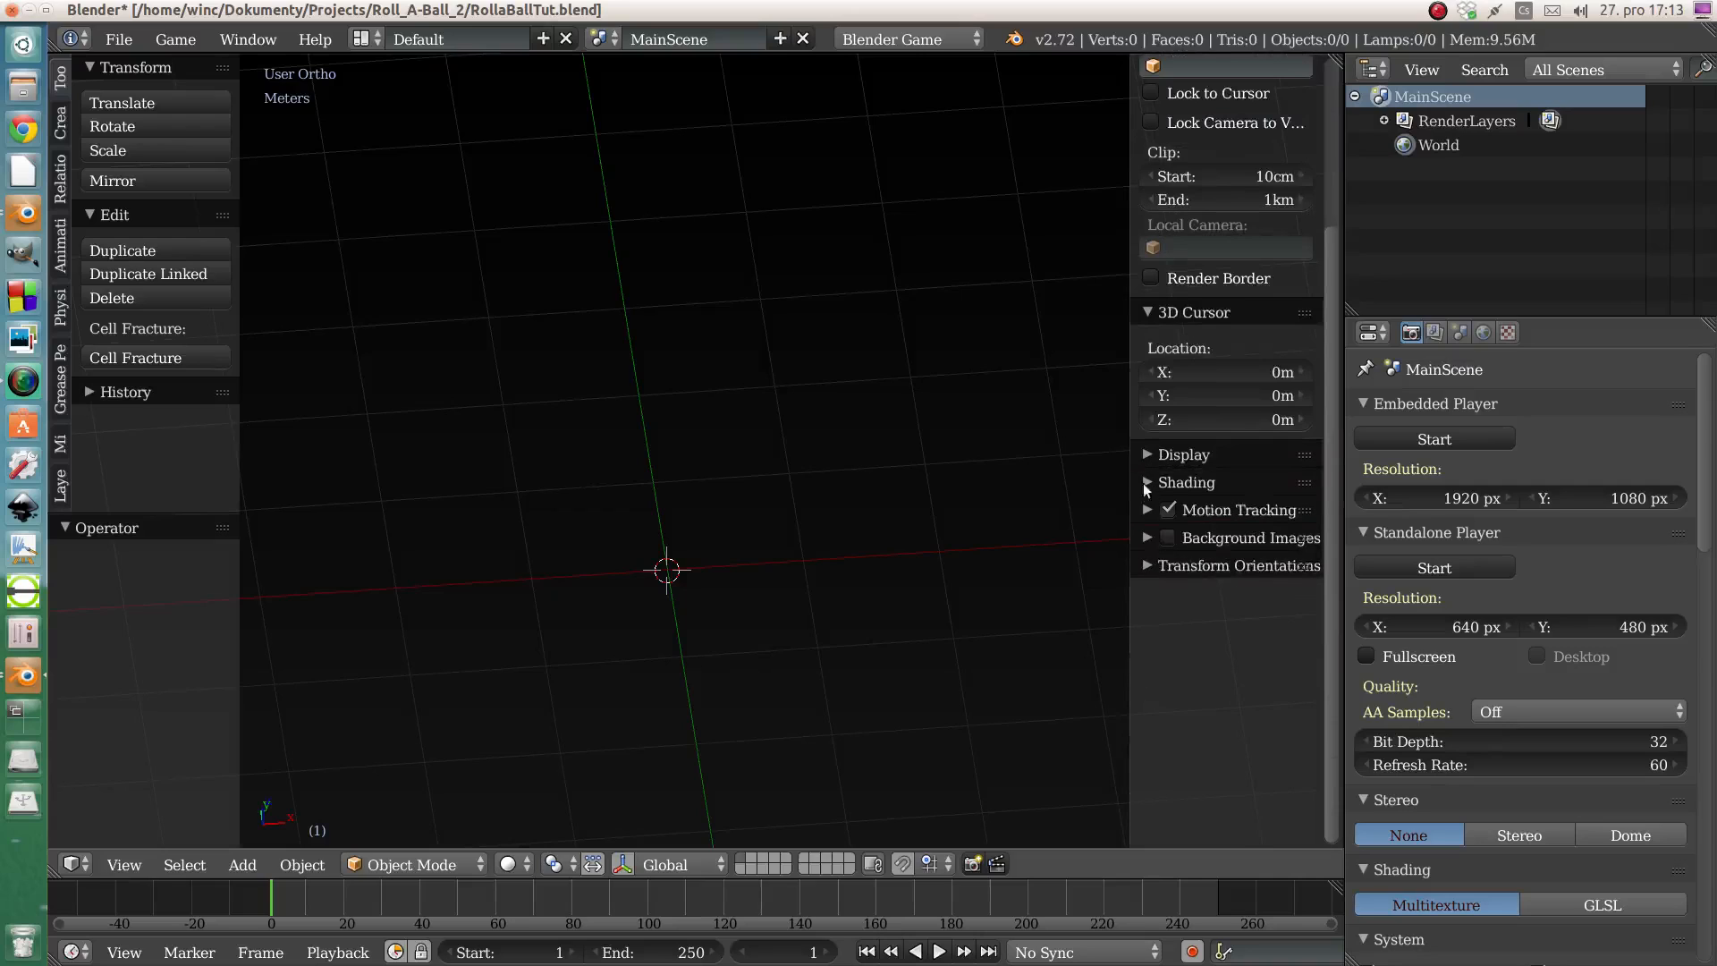
click(1146, 485)
click(1199, 519)
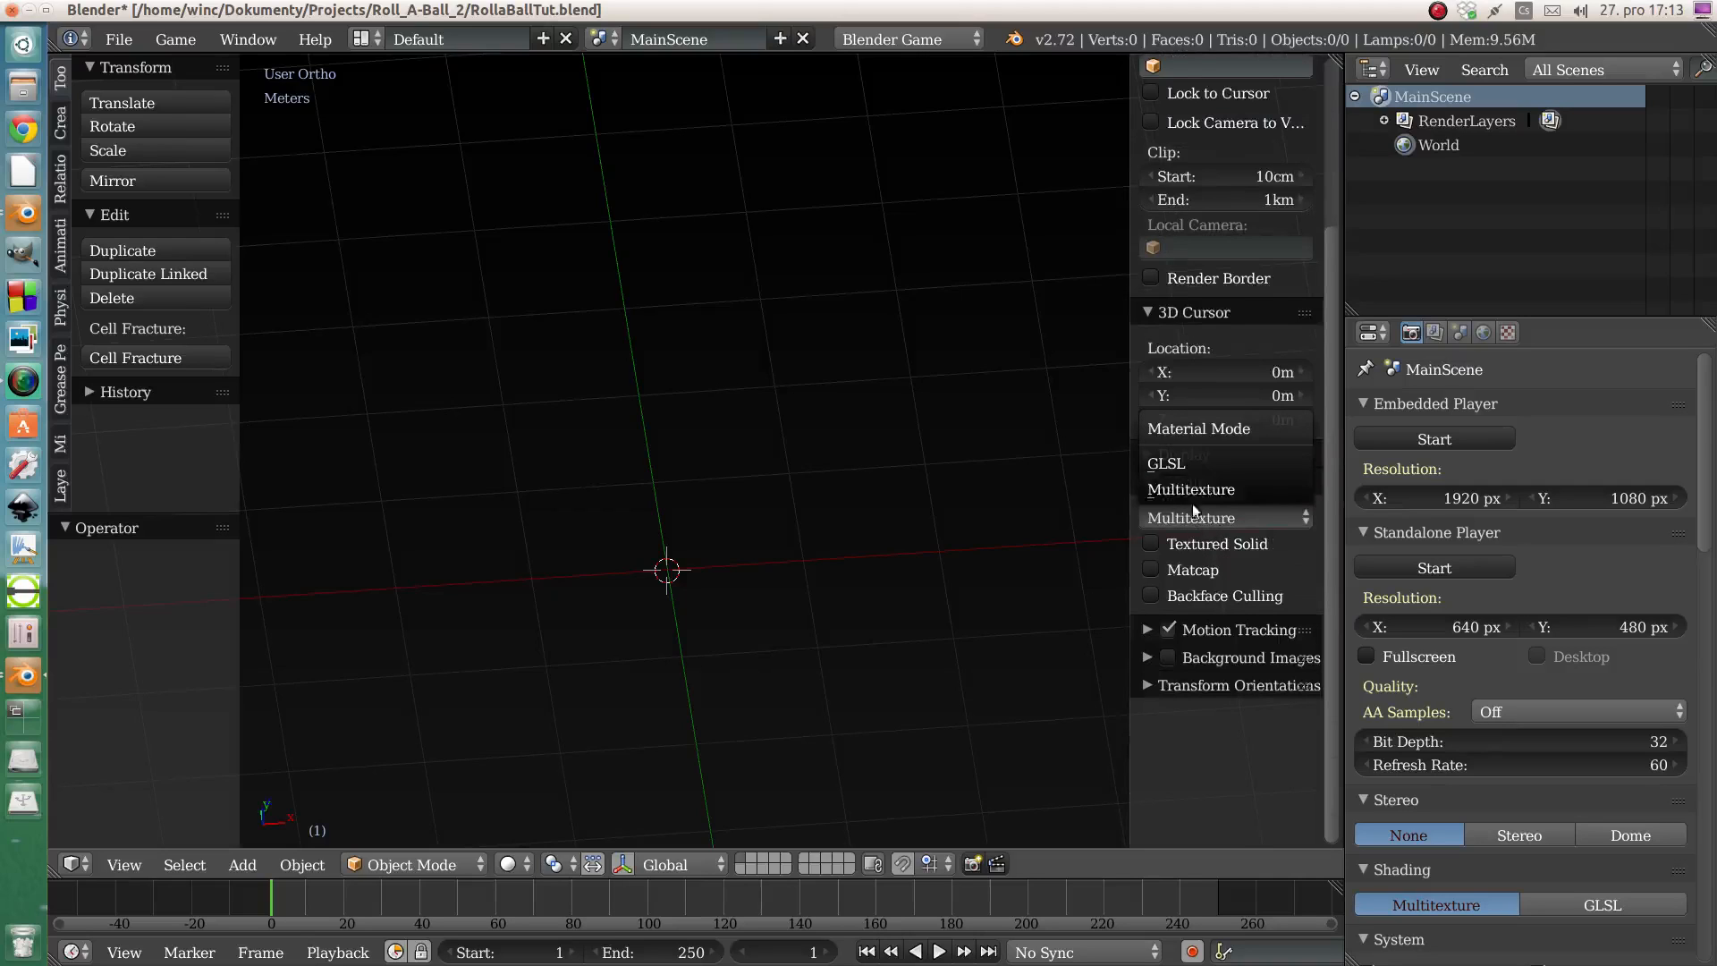
click(1184, 459)
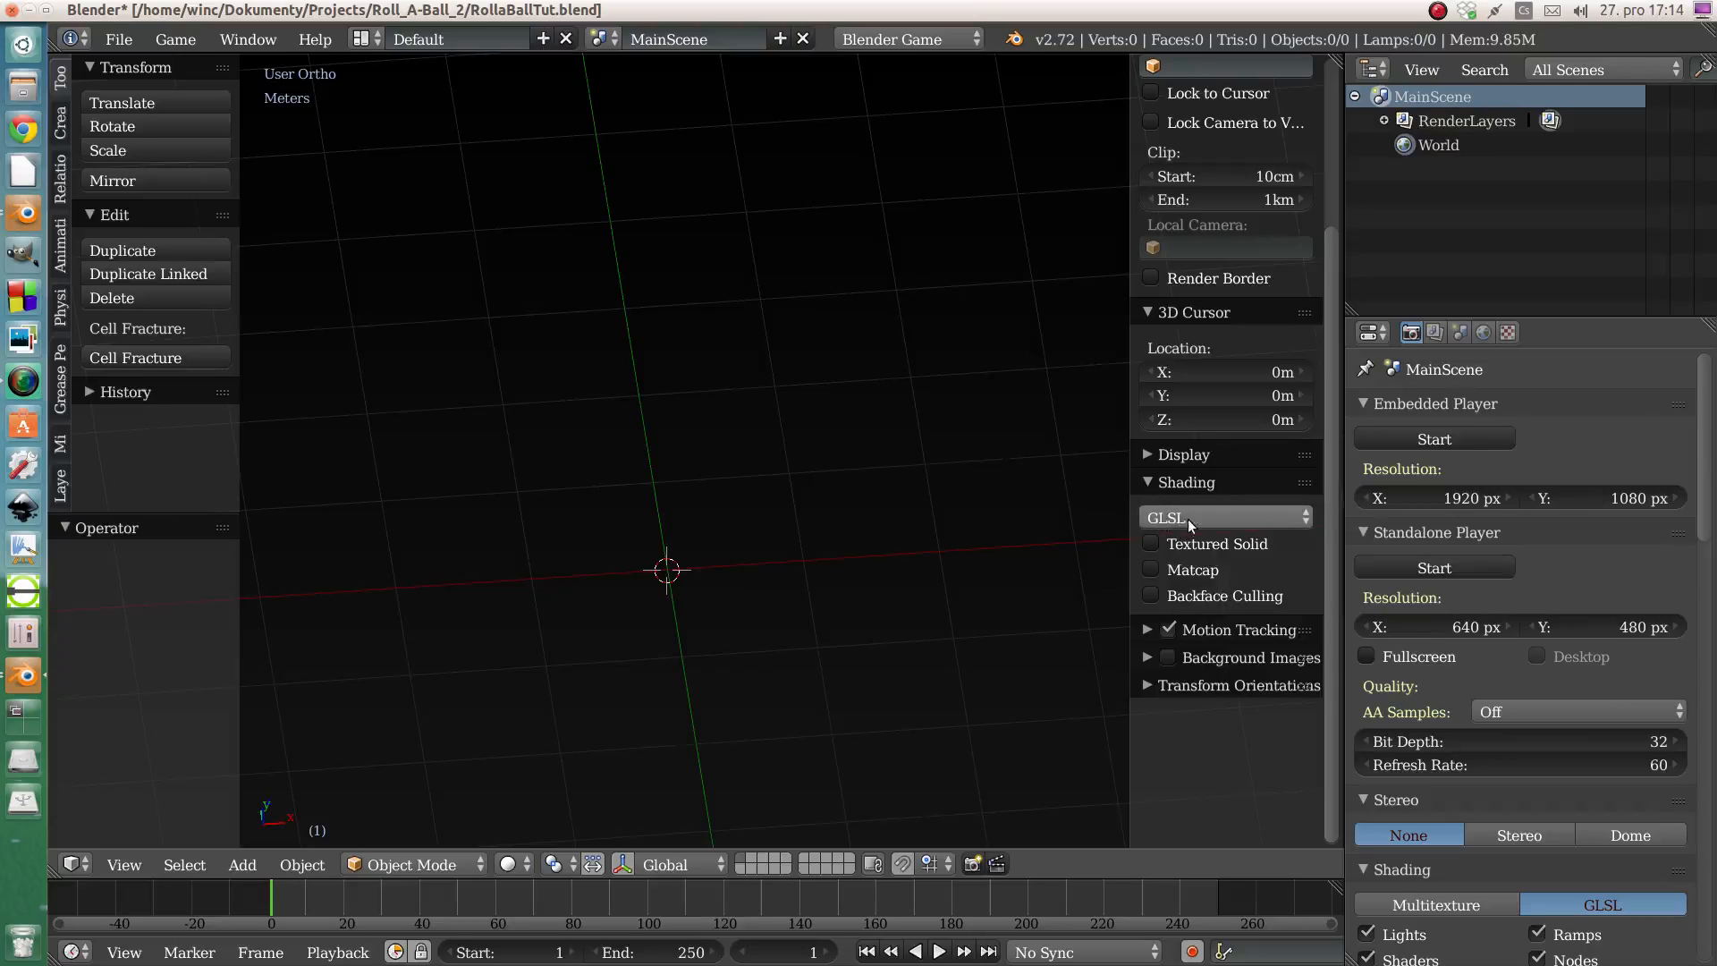
click(1151, 483)
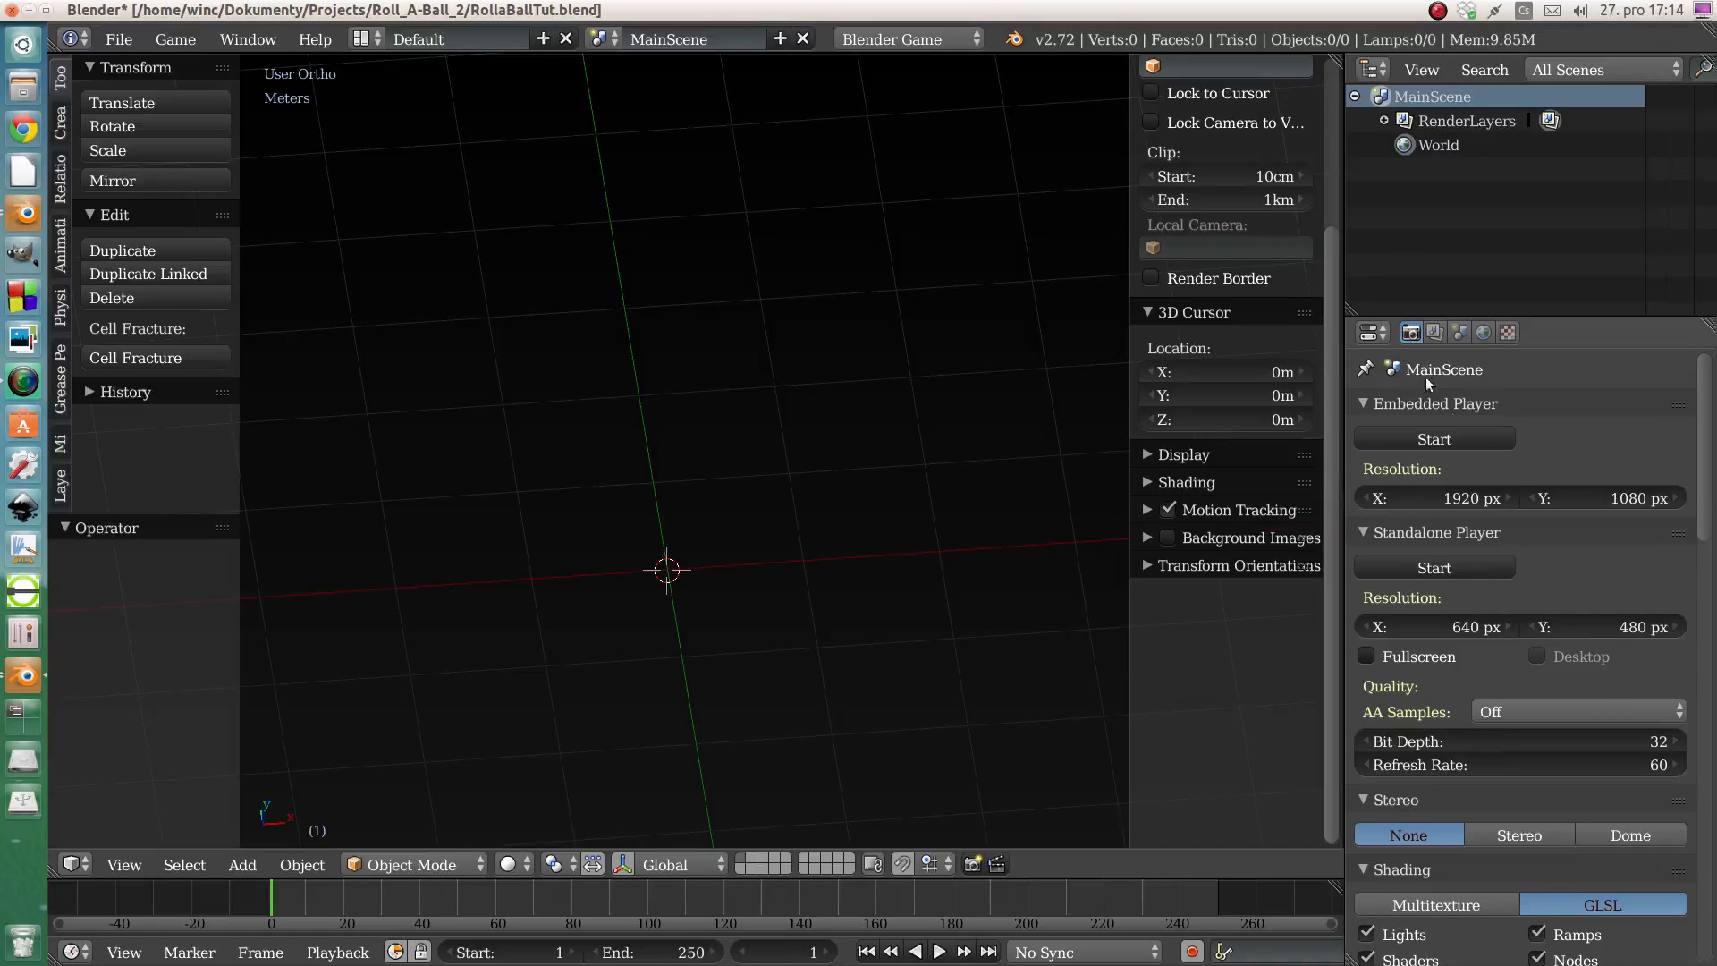
- Set the standalone player's resolution to 1024 by 720 px
click(1361, 404)
click(1361, 429)
click(1361, 429)
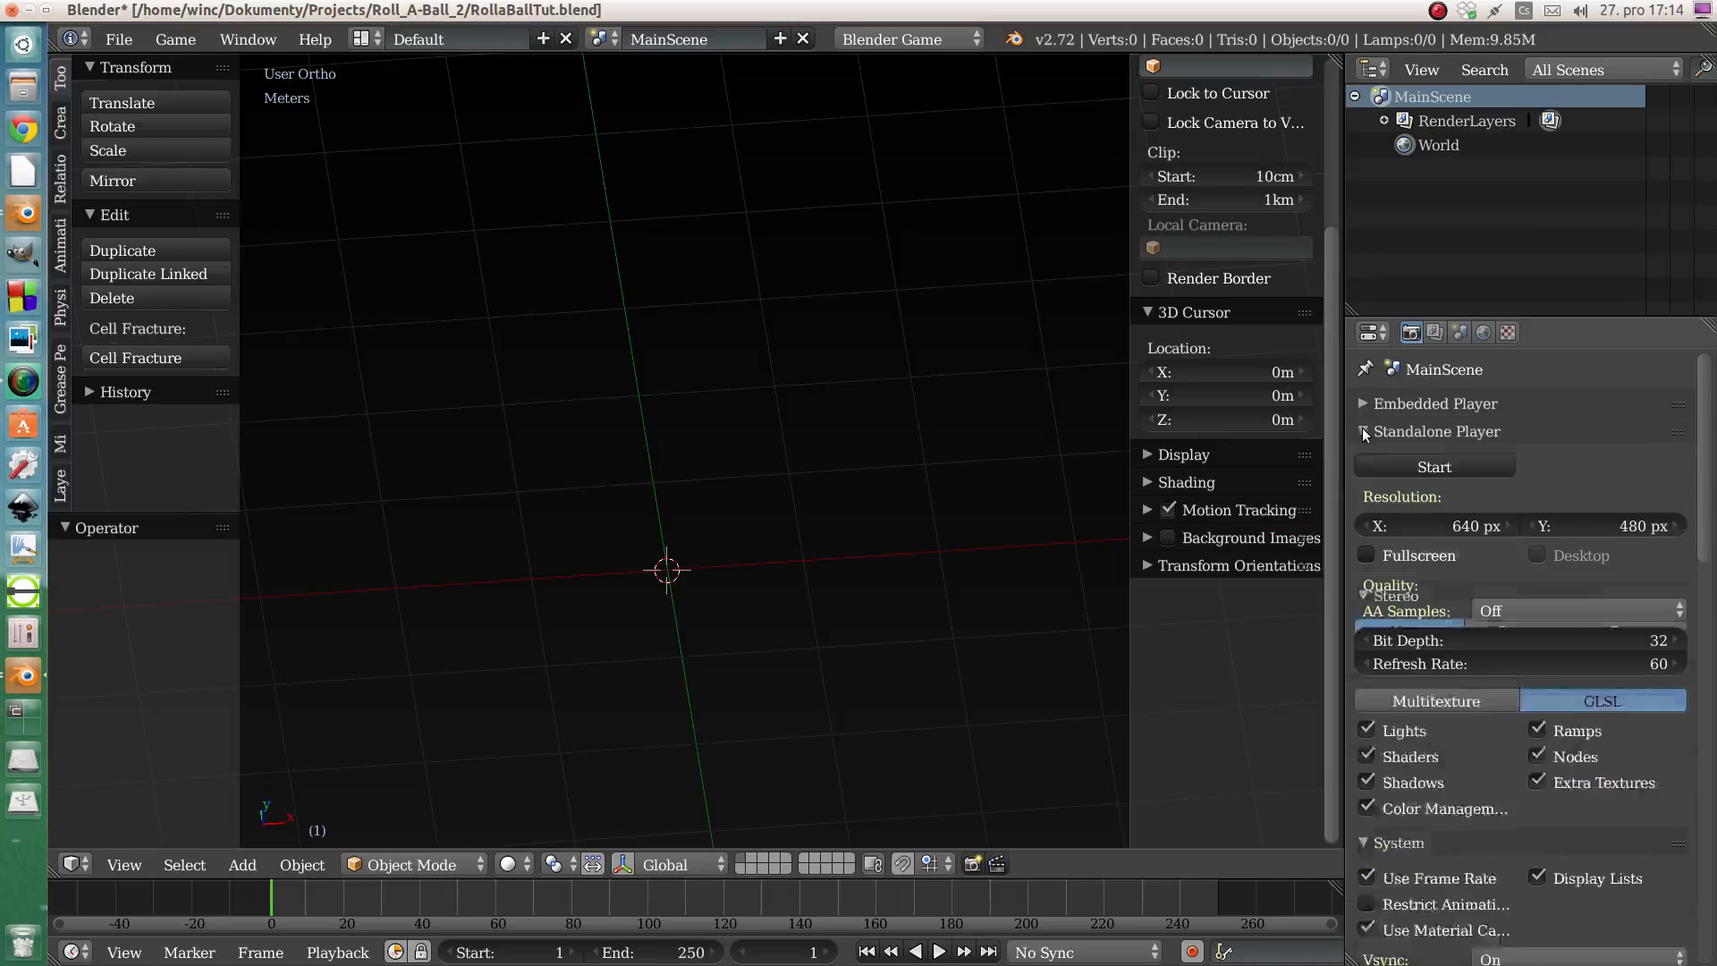
click(1430, 531)
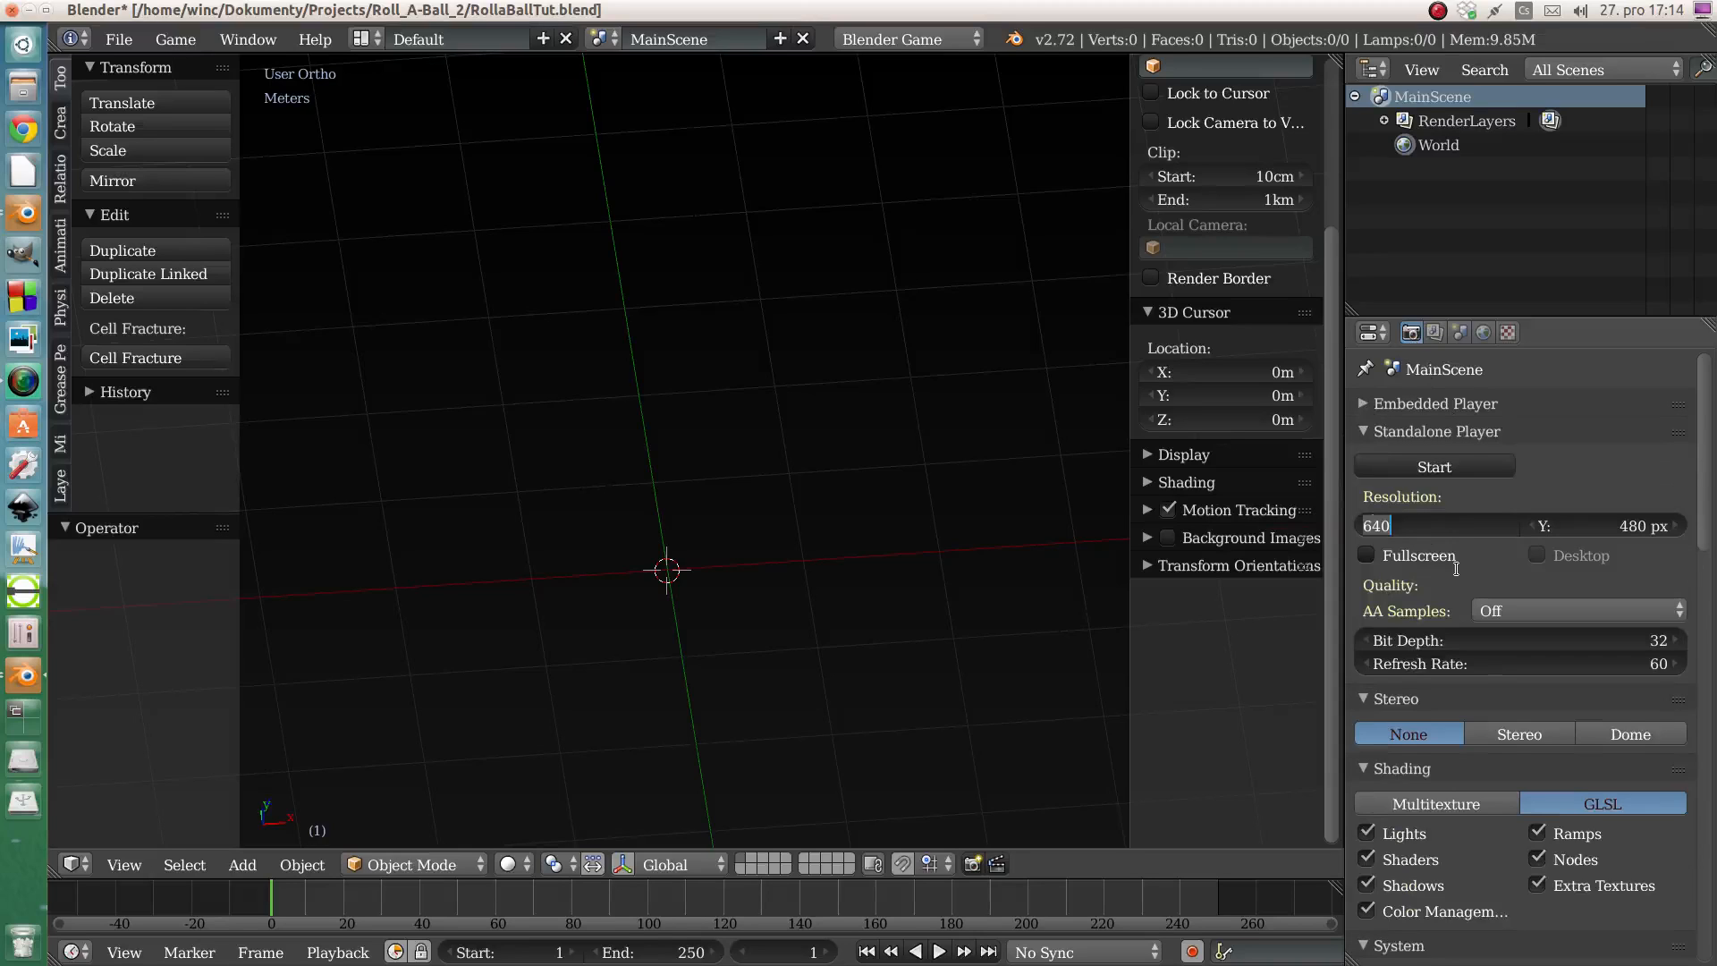
text(1024)
key(Tab)
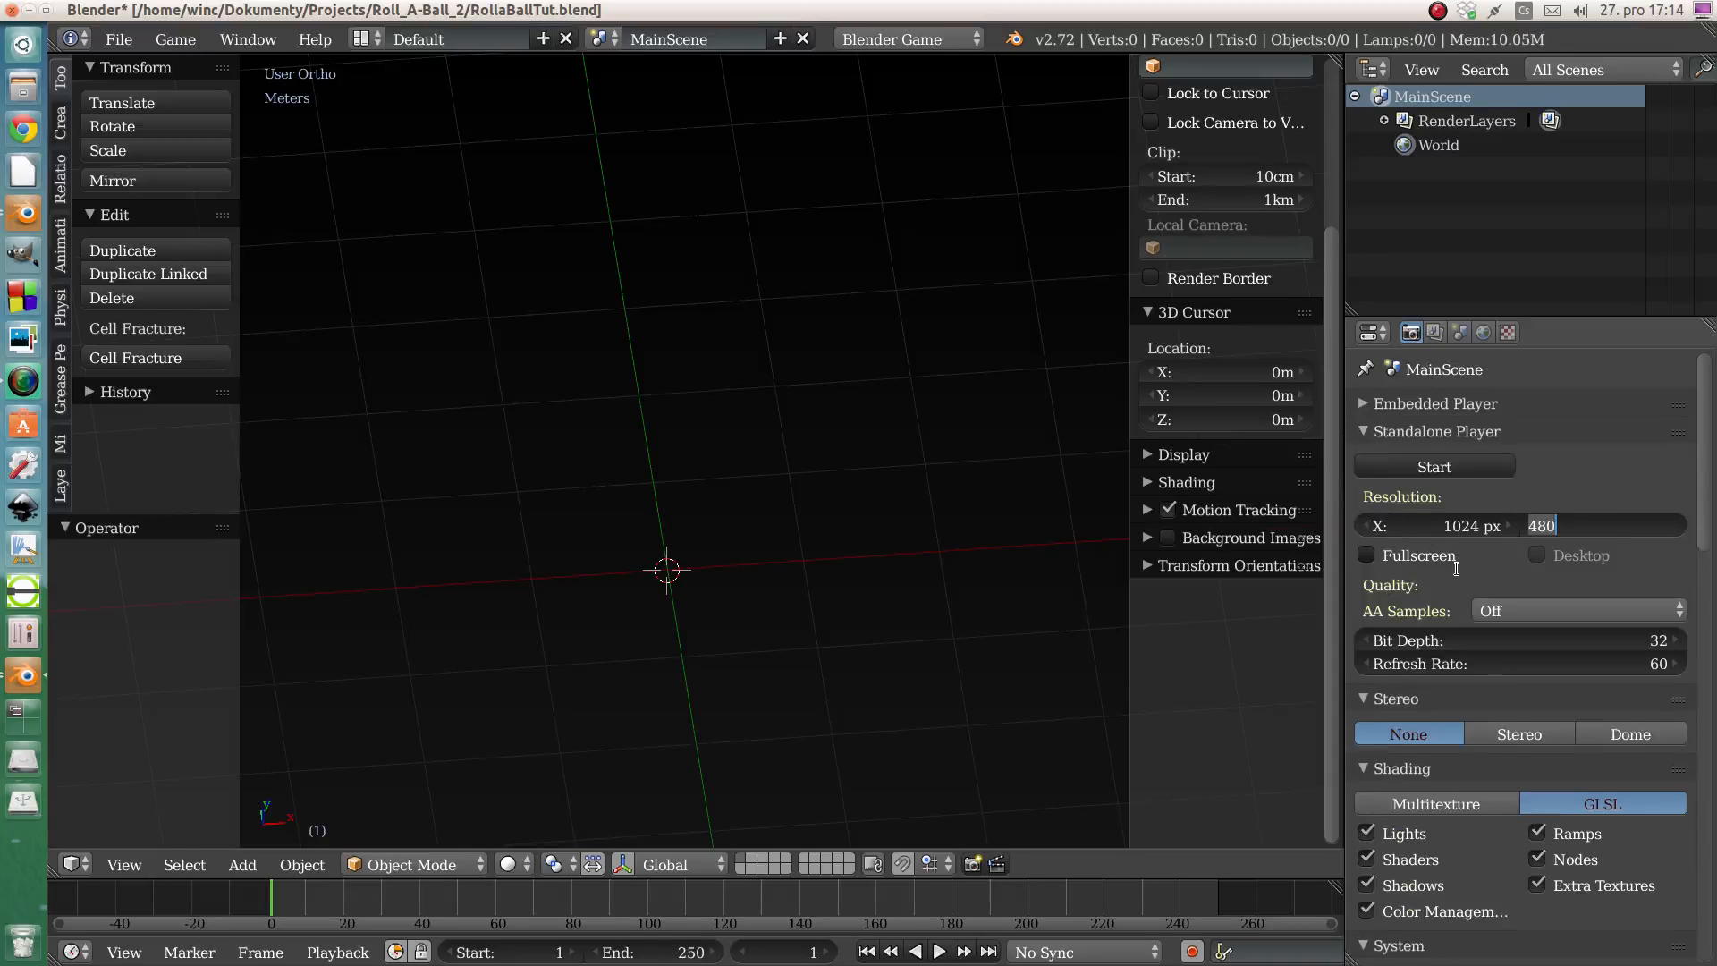
text(720)
key(Tab)
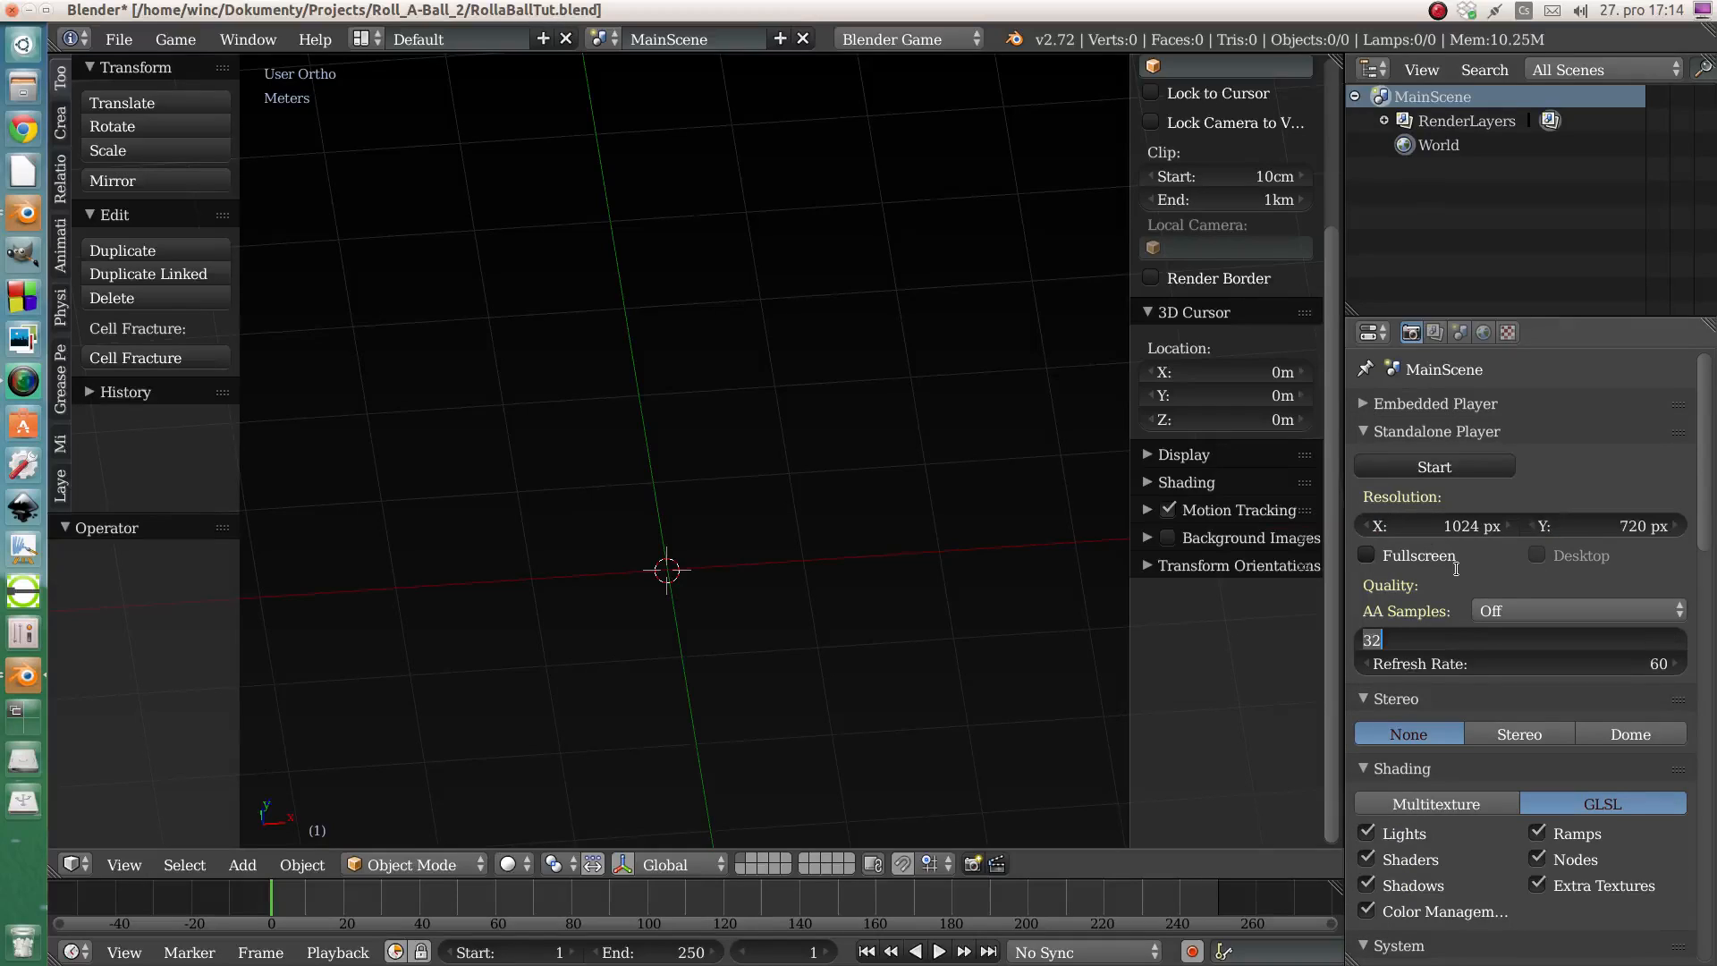
key(Return)
- Set the standalone player's AA samples to 2x, and collapse the Standalone Player and Stereo settings
click(1483, 610)
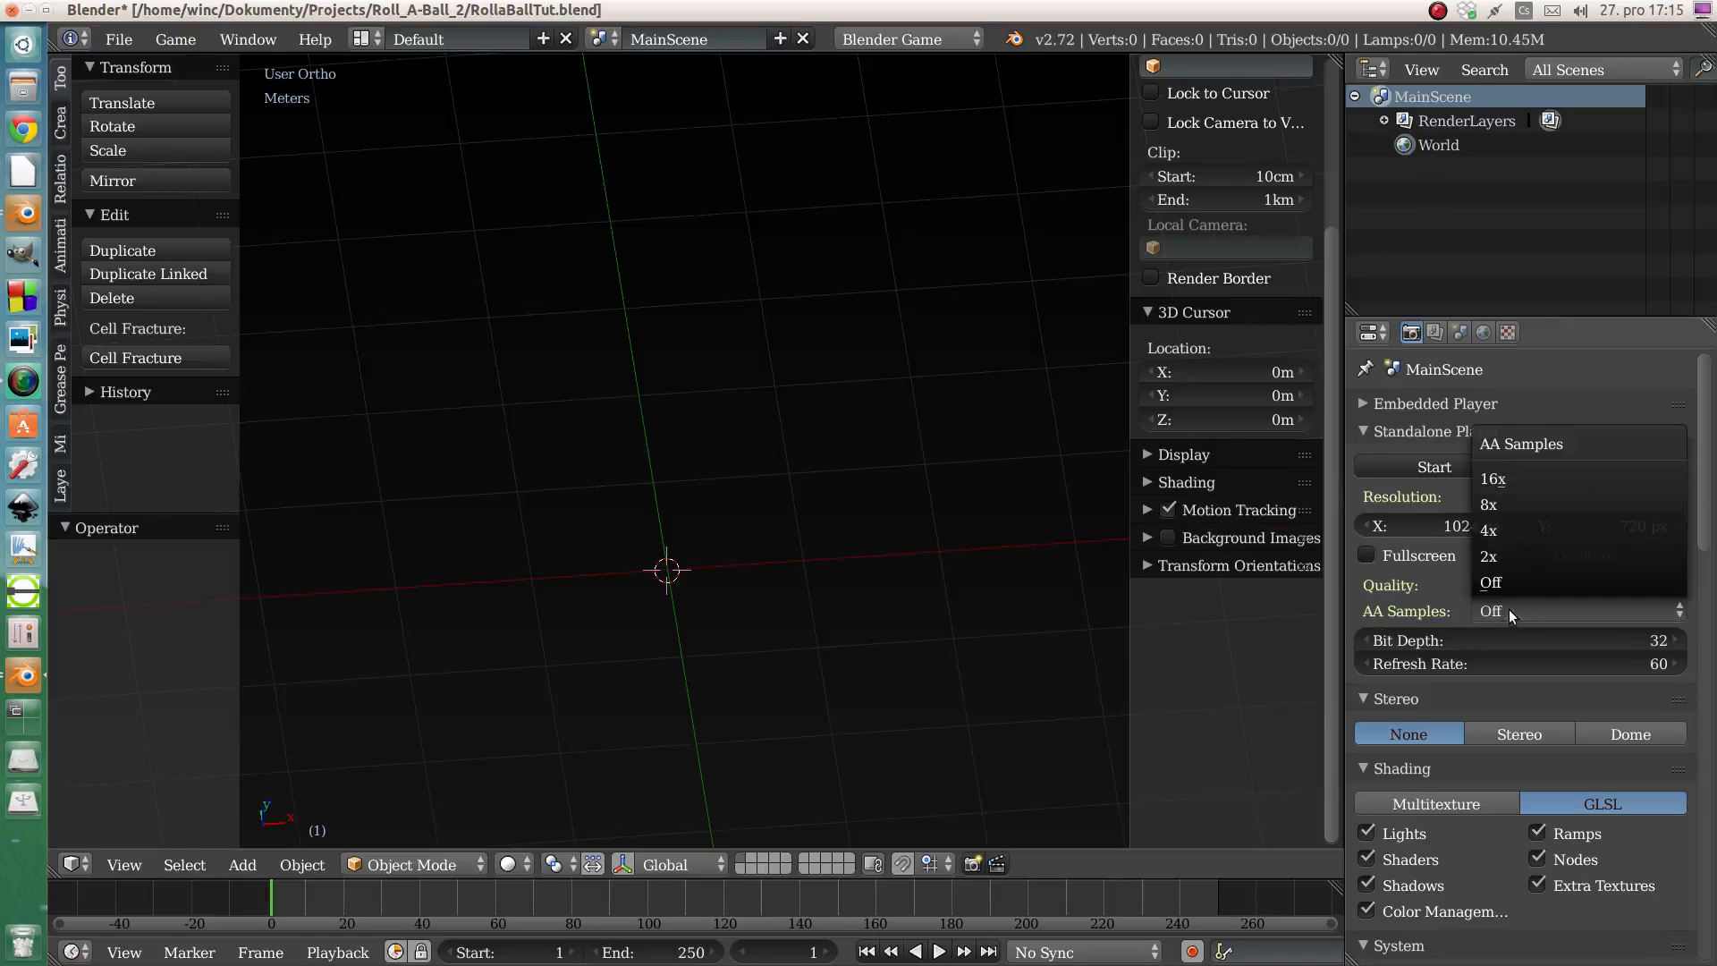
click(1514, 549)
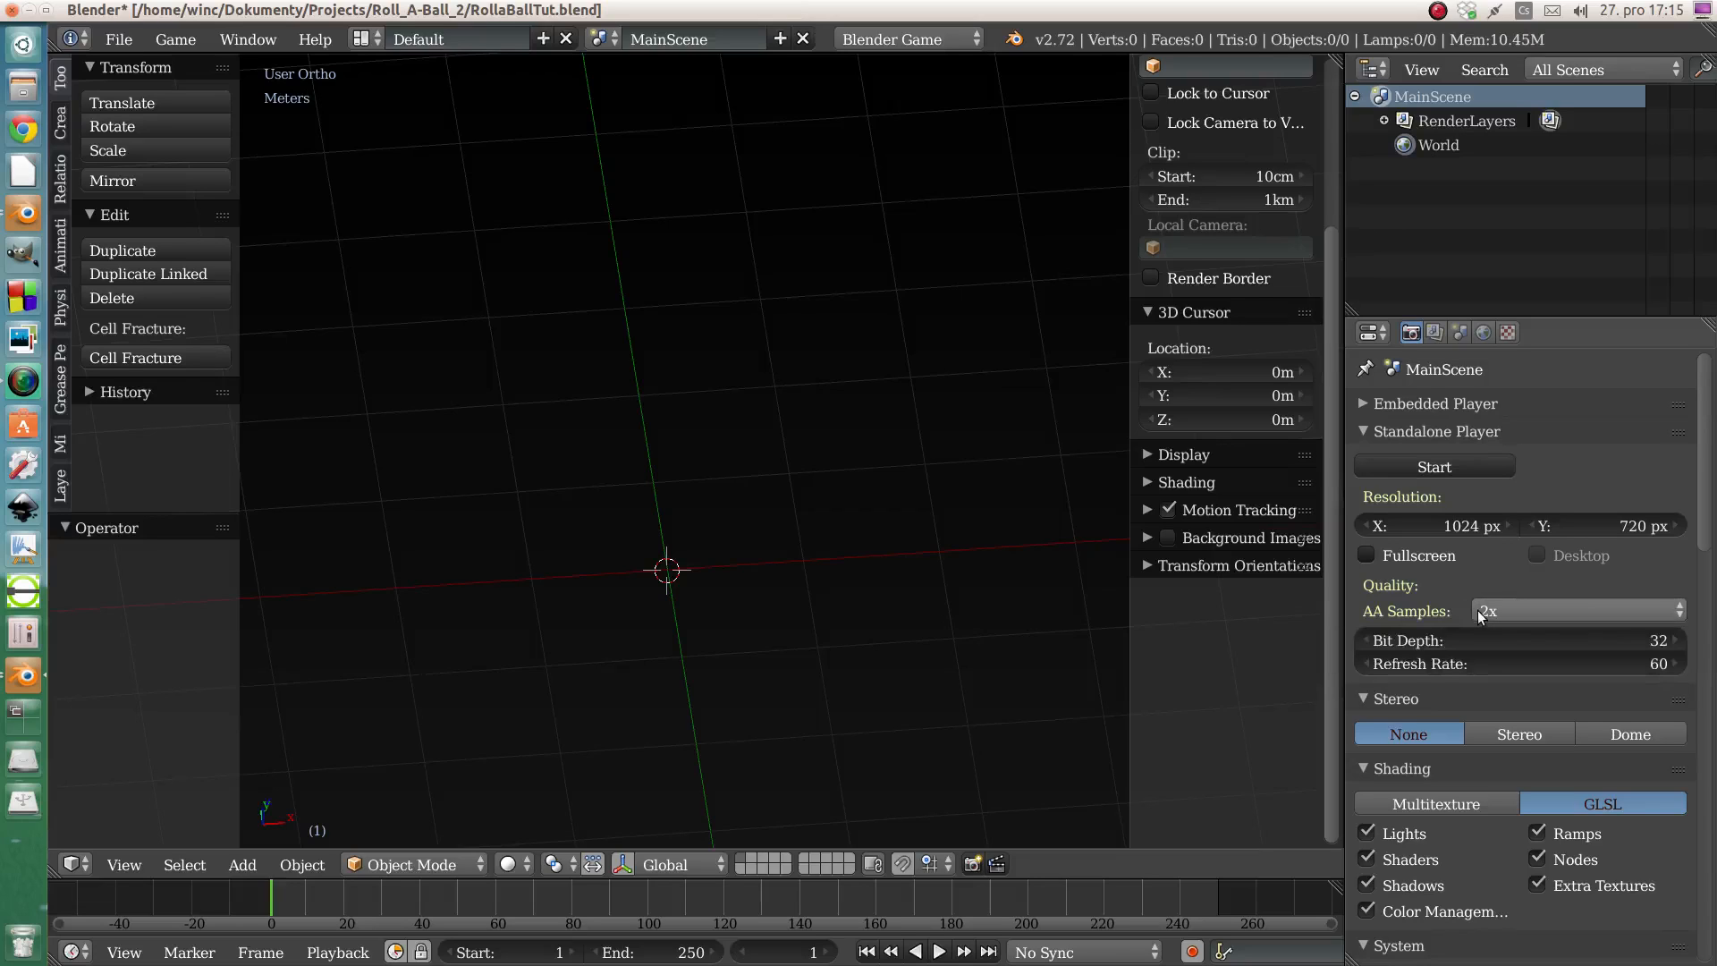
scroll(1456, 617, down, 2)
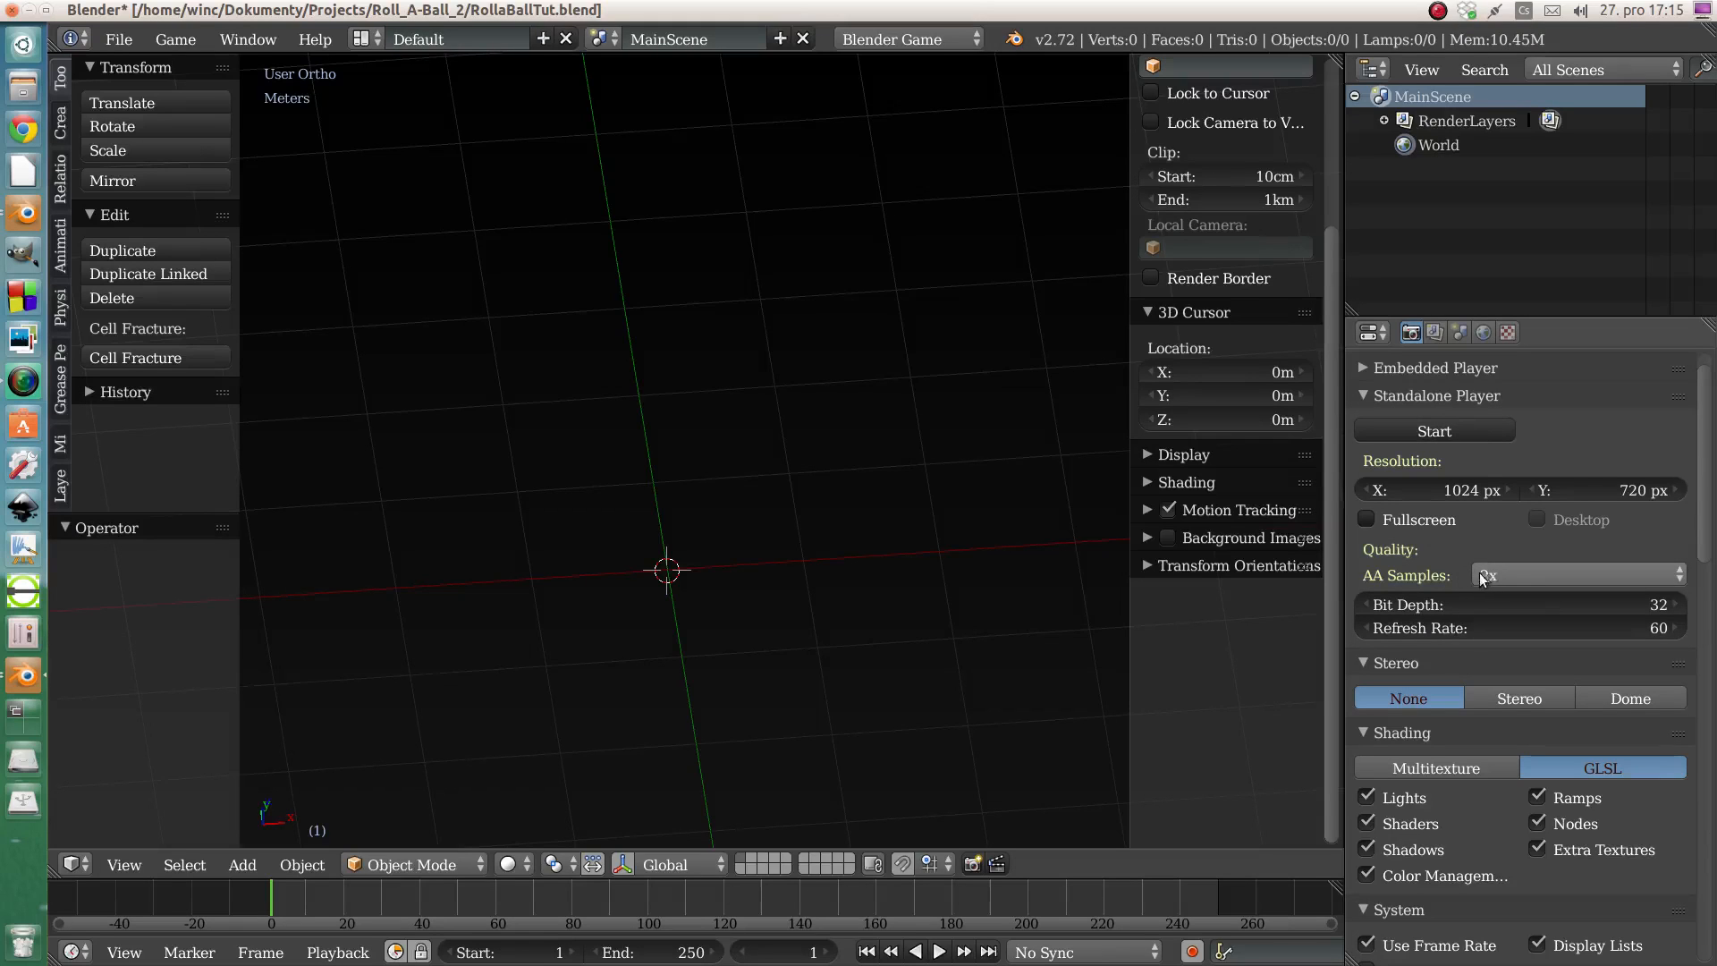
click(1363, 395)
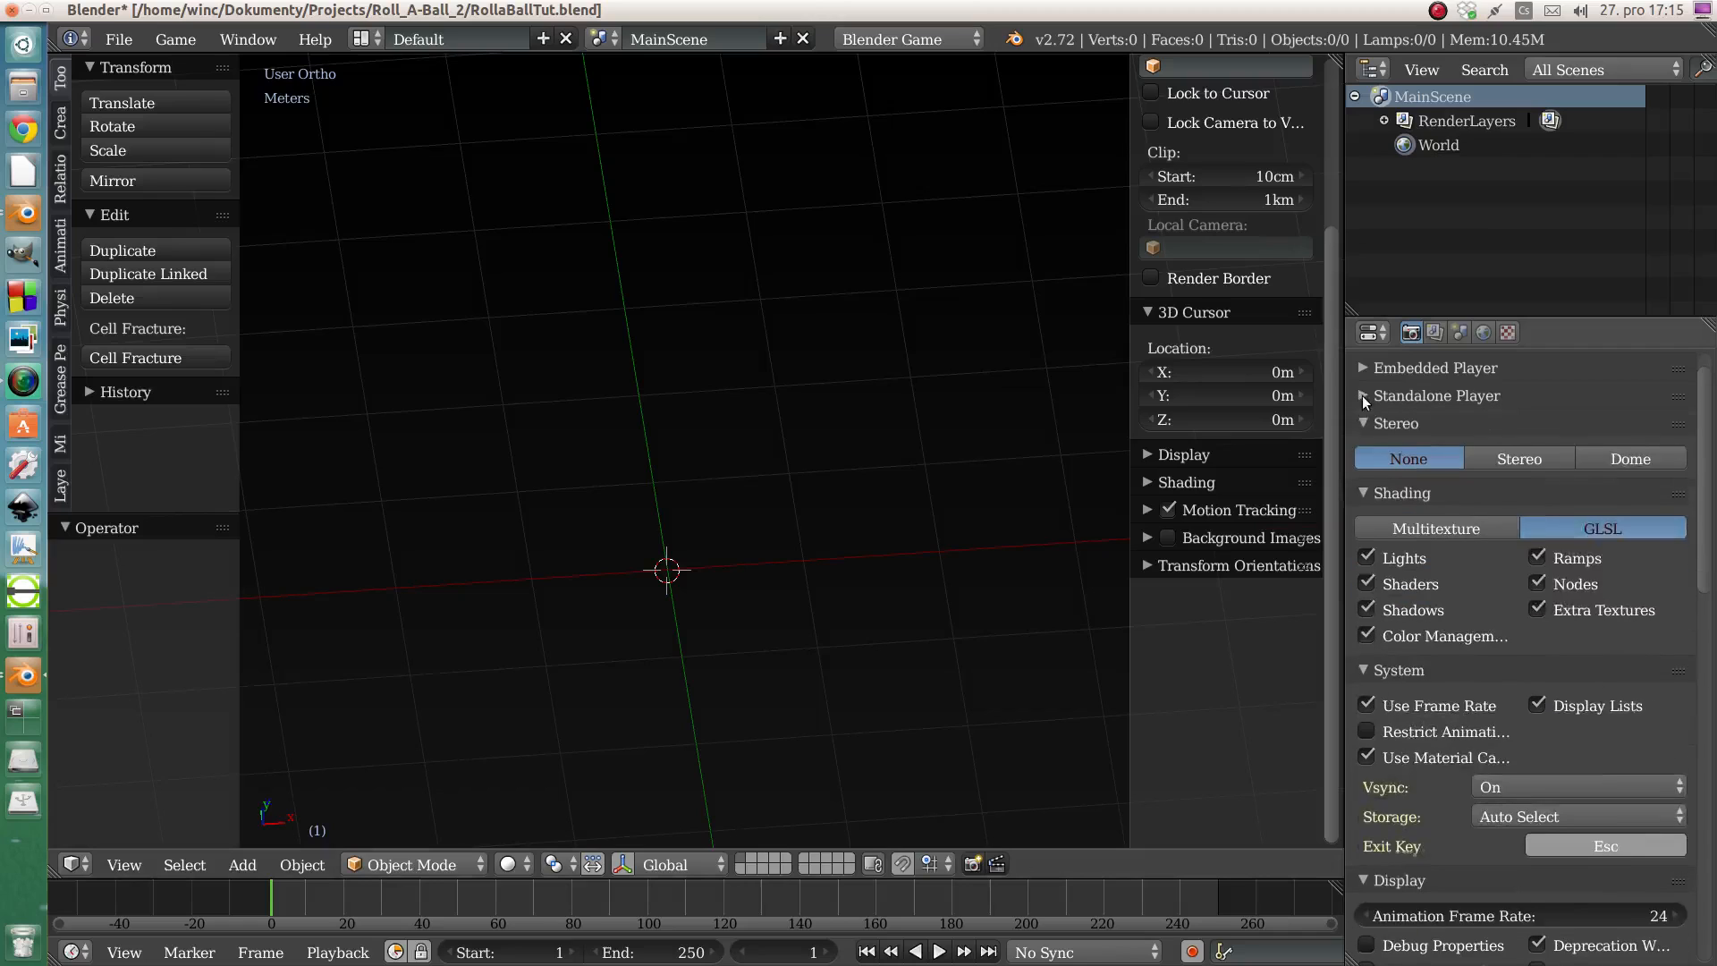
click(1360, 424)
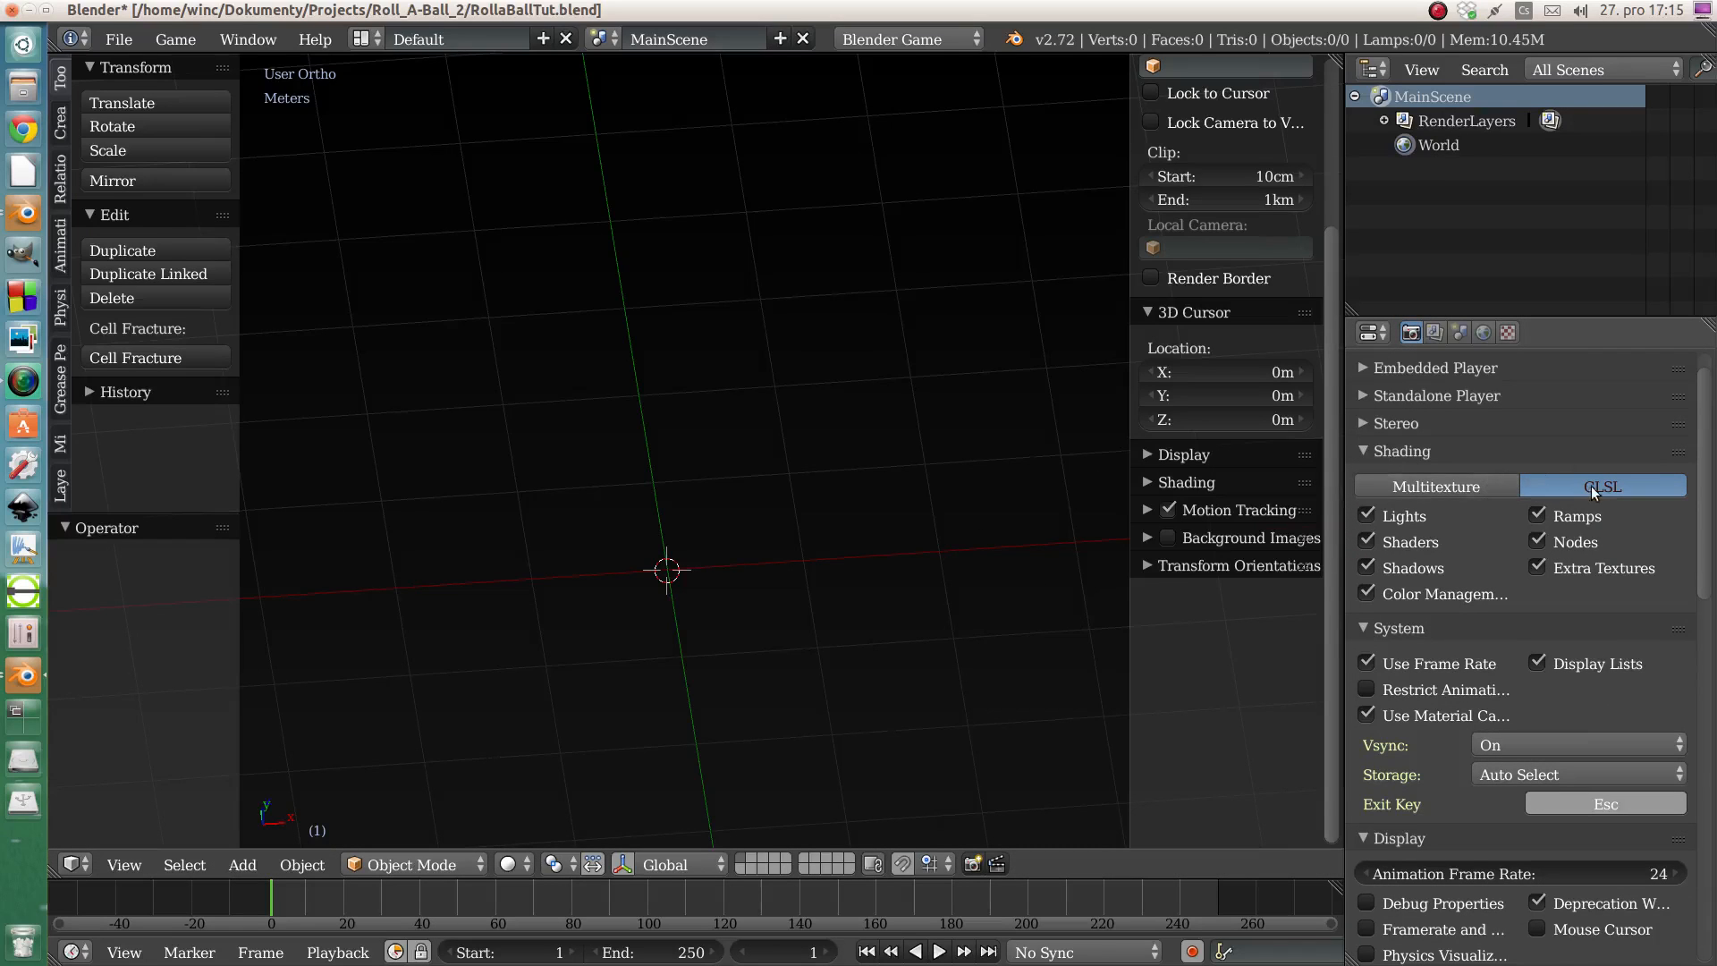
- Use GLSL as the game shading mode and disable its Nodes, Ramps and Extra Textures options
click(1445, 486)
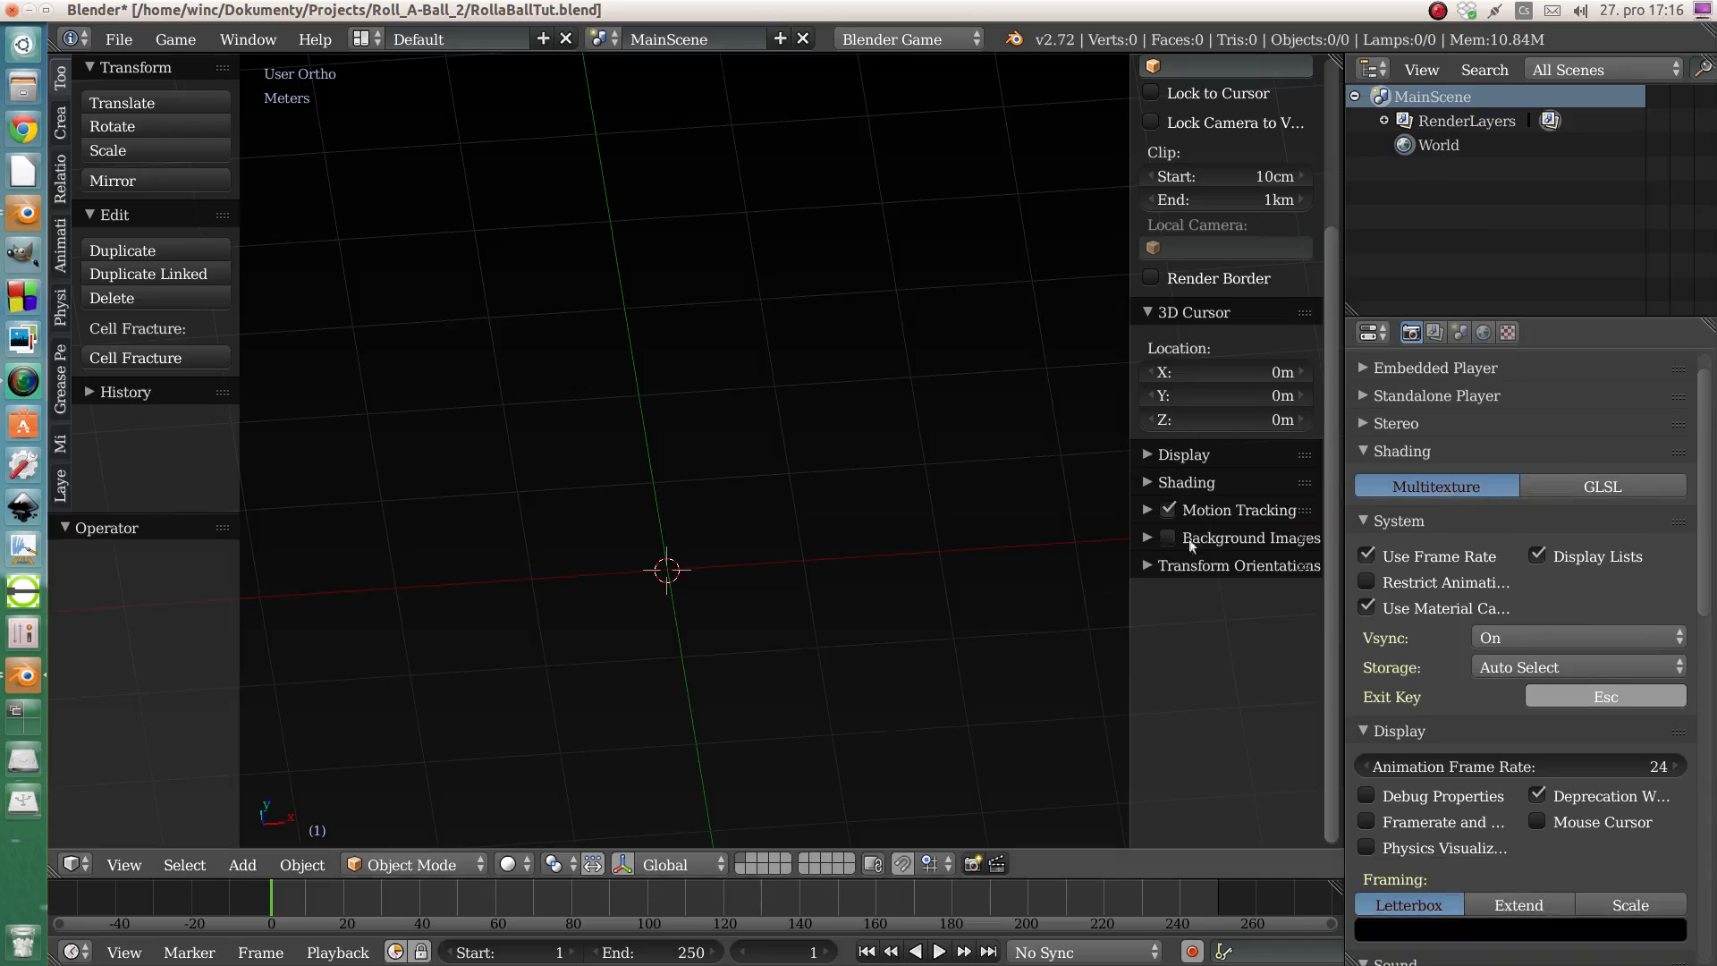
click(1575, 481)
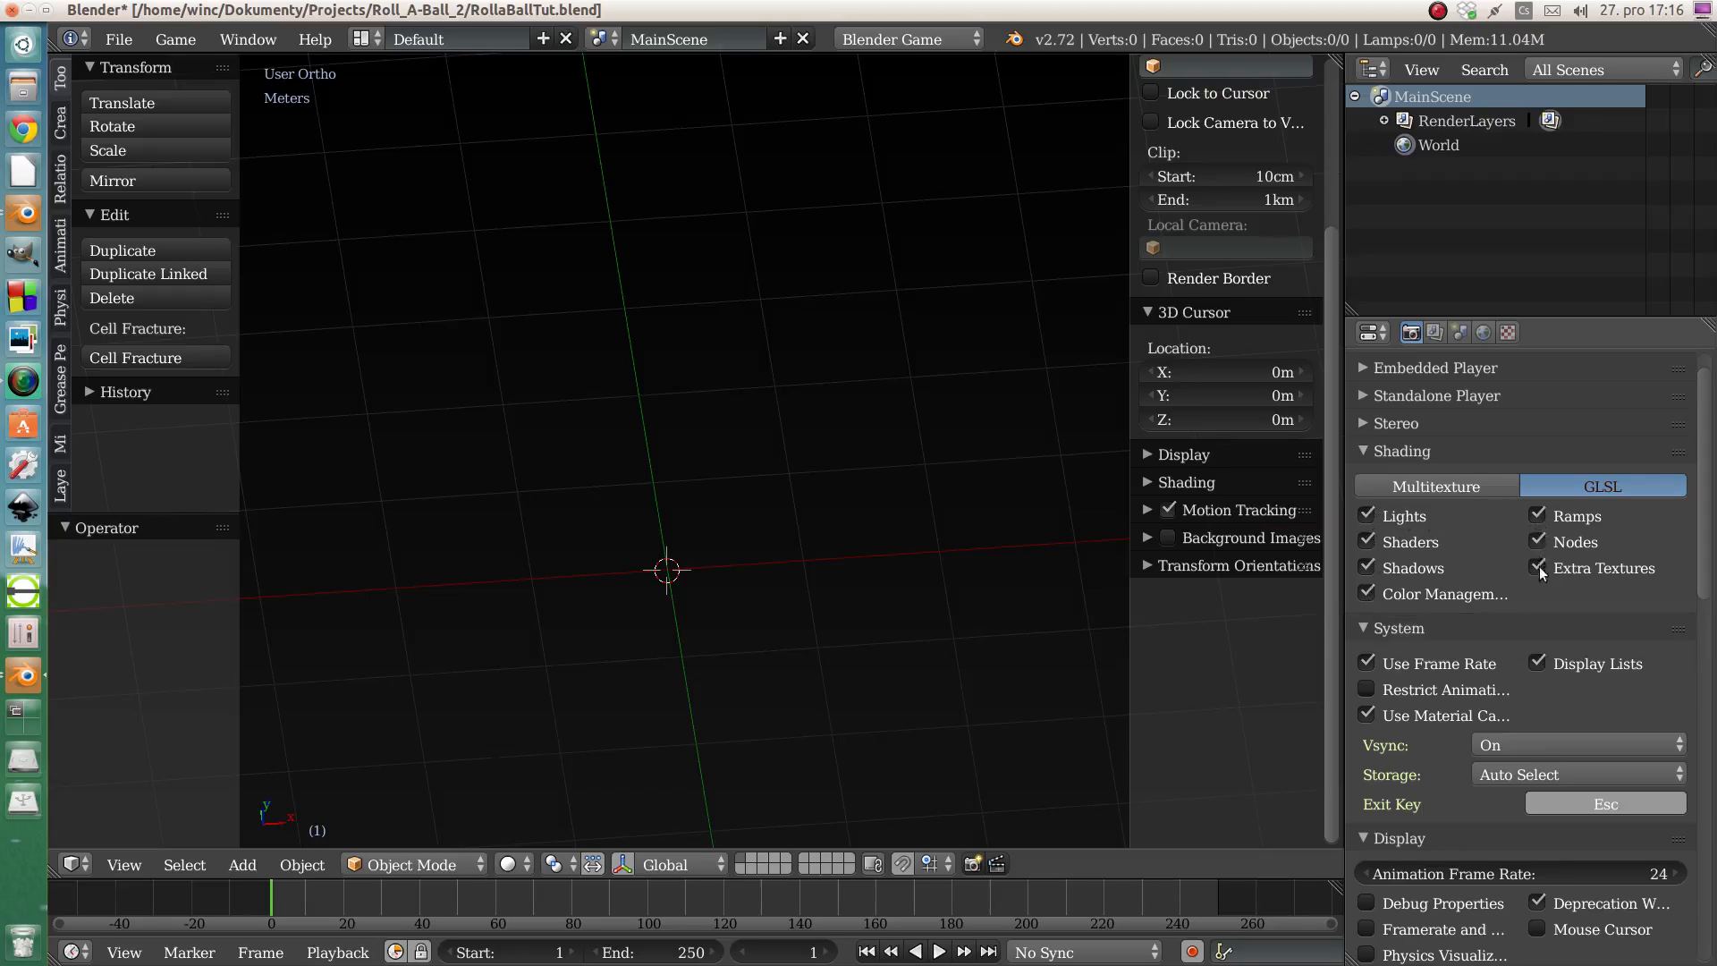
click(1538, 543)
click(1538, 517)
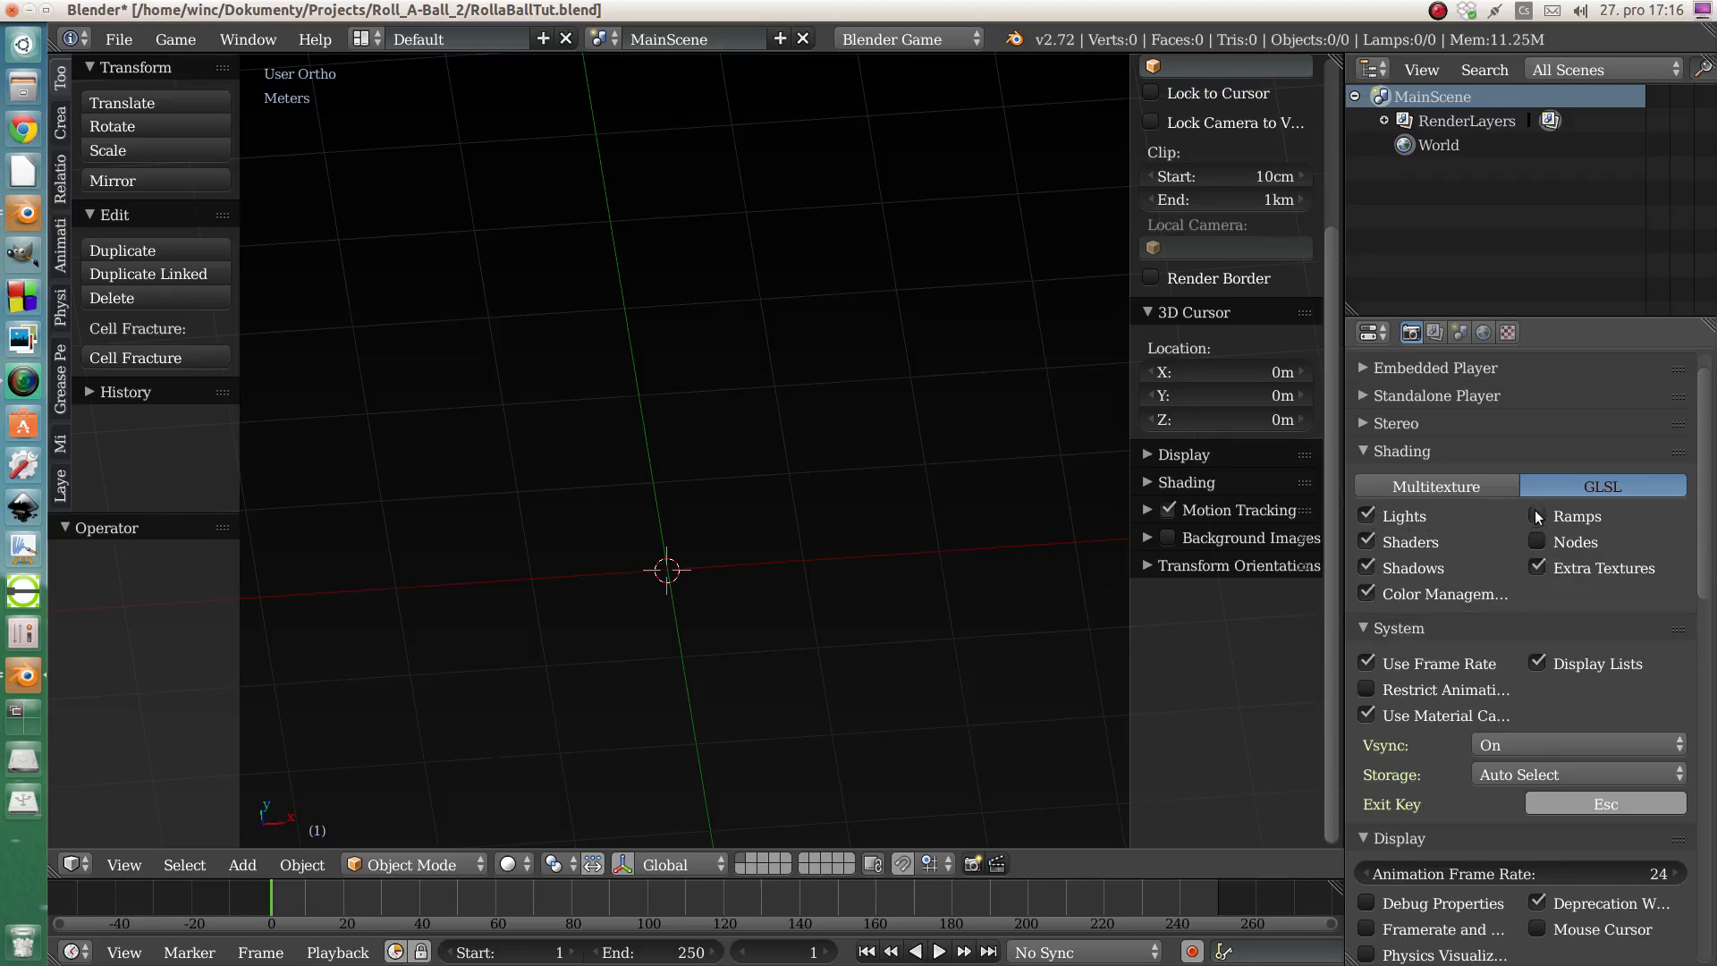
click(1540, 569)
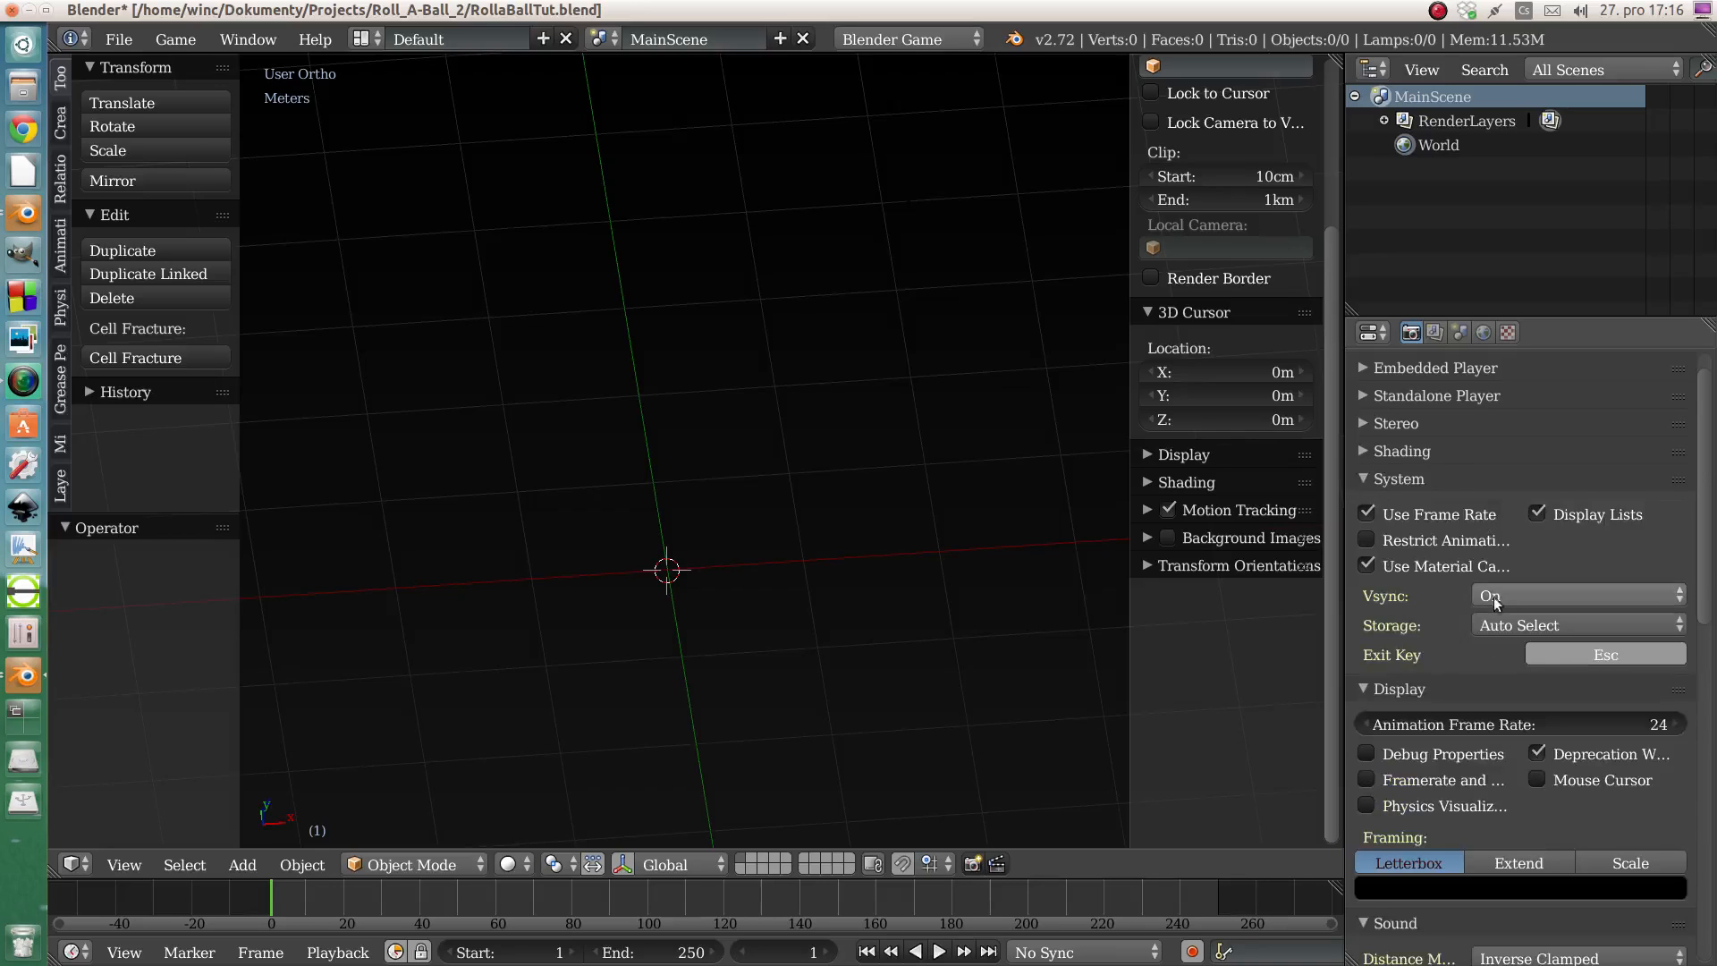
- Collapse the System, Display, Sound, Texture Atlas and Publishing Info sections, and open the World settings
click(1363, 480)
click(1363, 508)
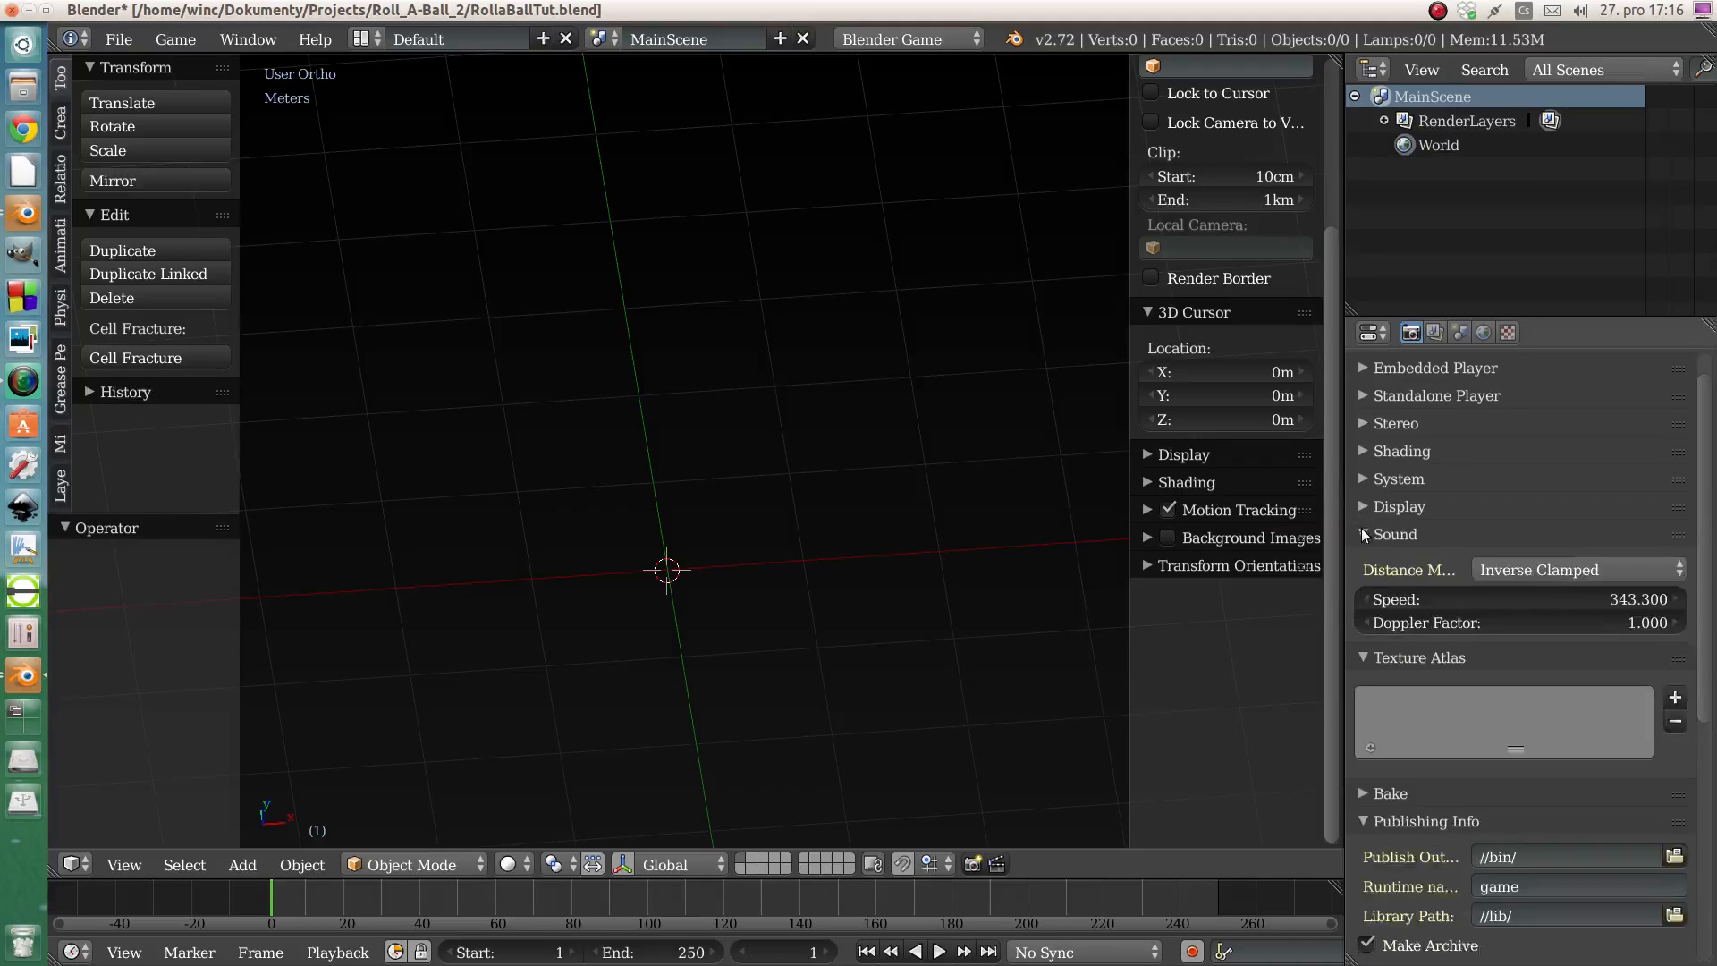
click(1363, 534)
click(1362, 561)
click(1360, 621)
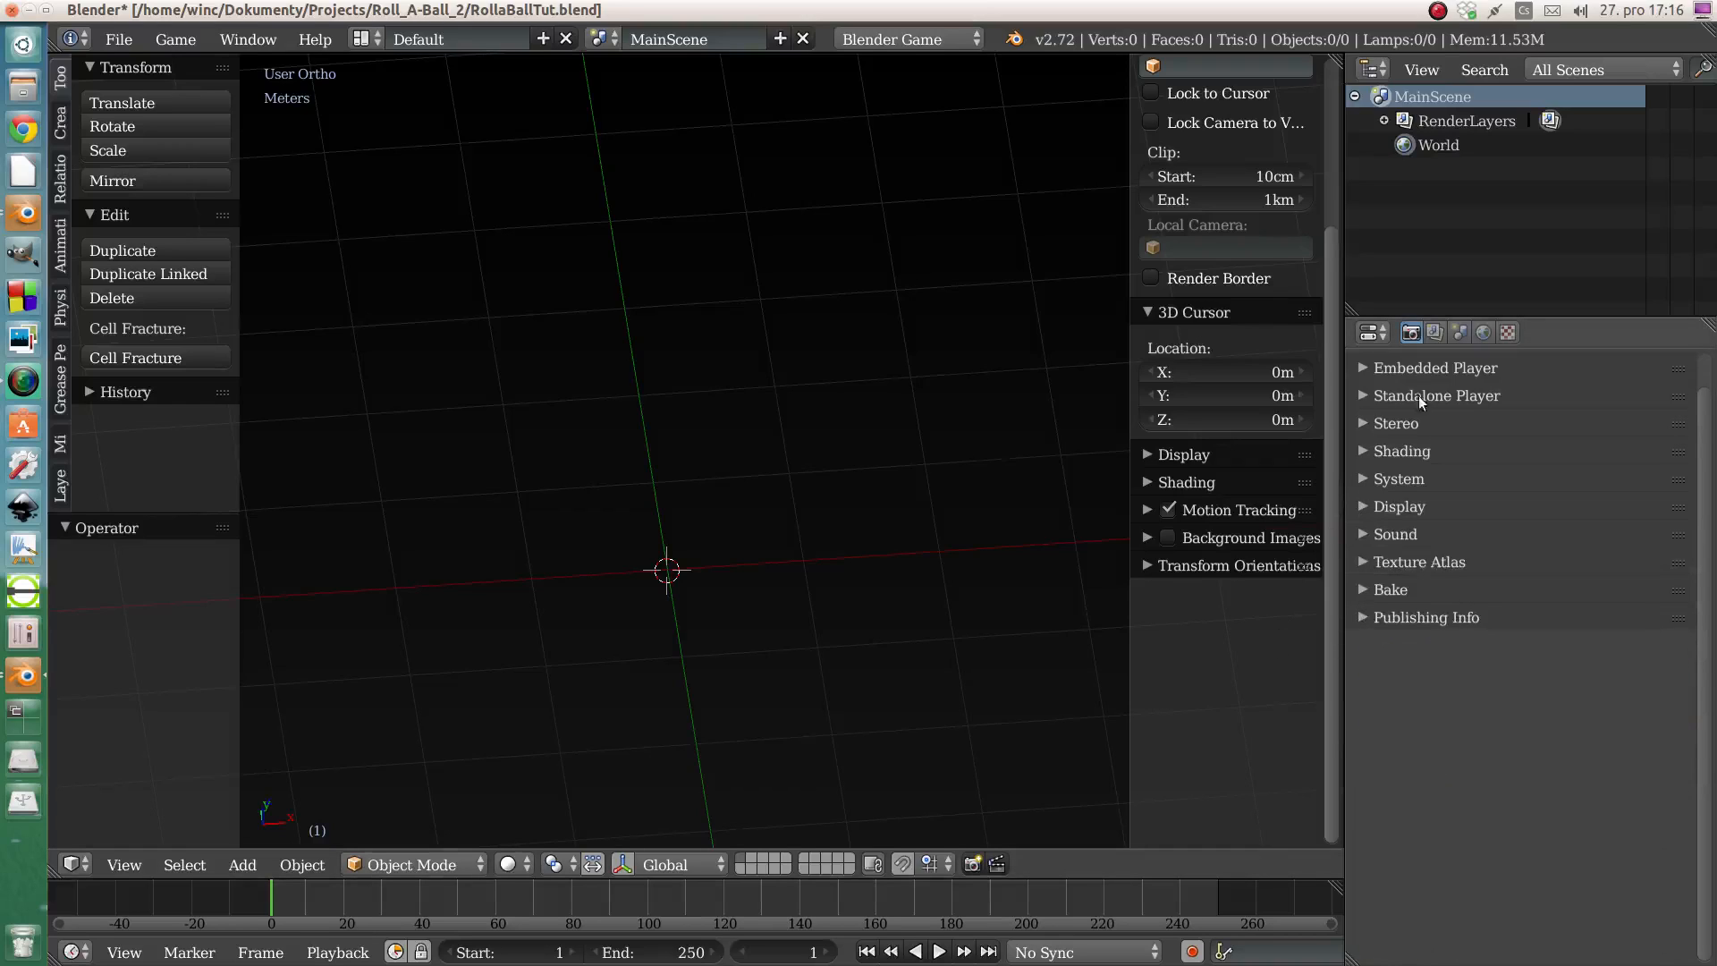
click(1482, 333)
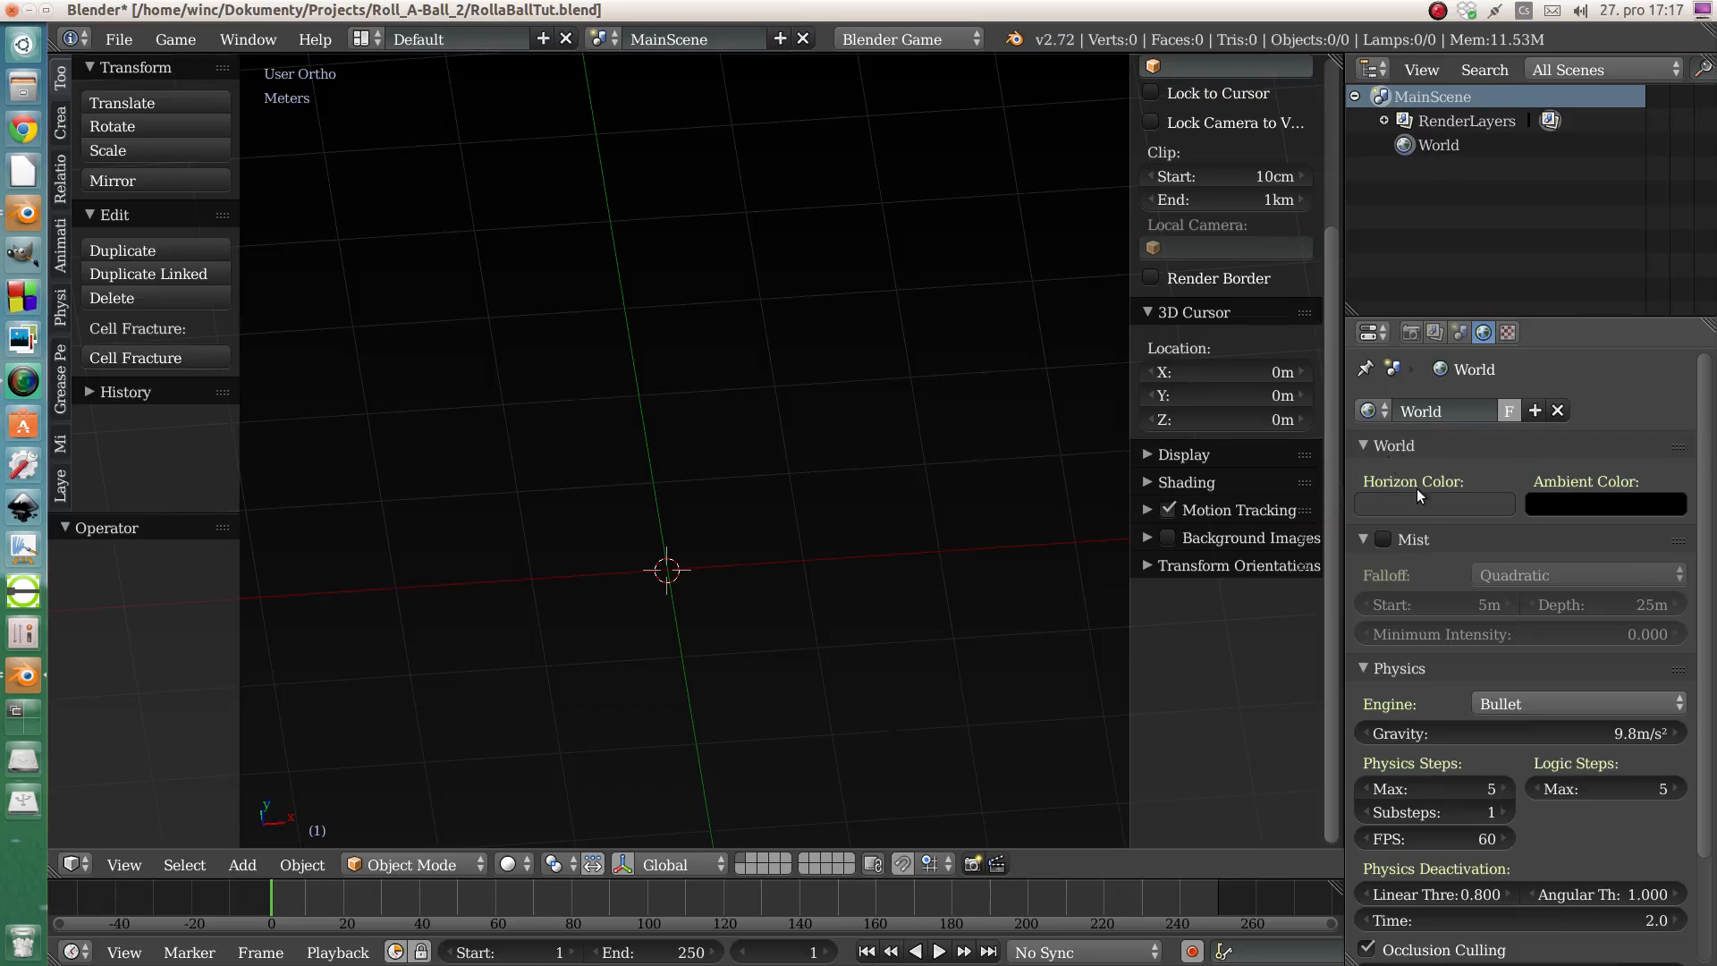
- Set the world's horizon color to a medium blue with RGB values 0.036, 0.139 and 0.233
middle_drag(731, 549, 813, 566)
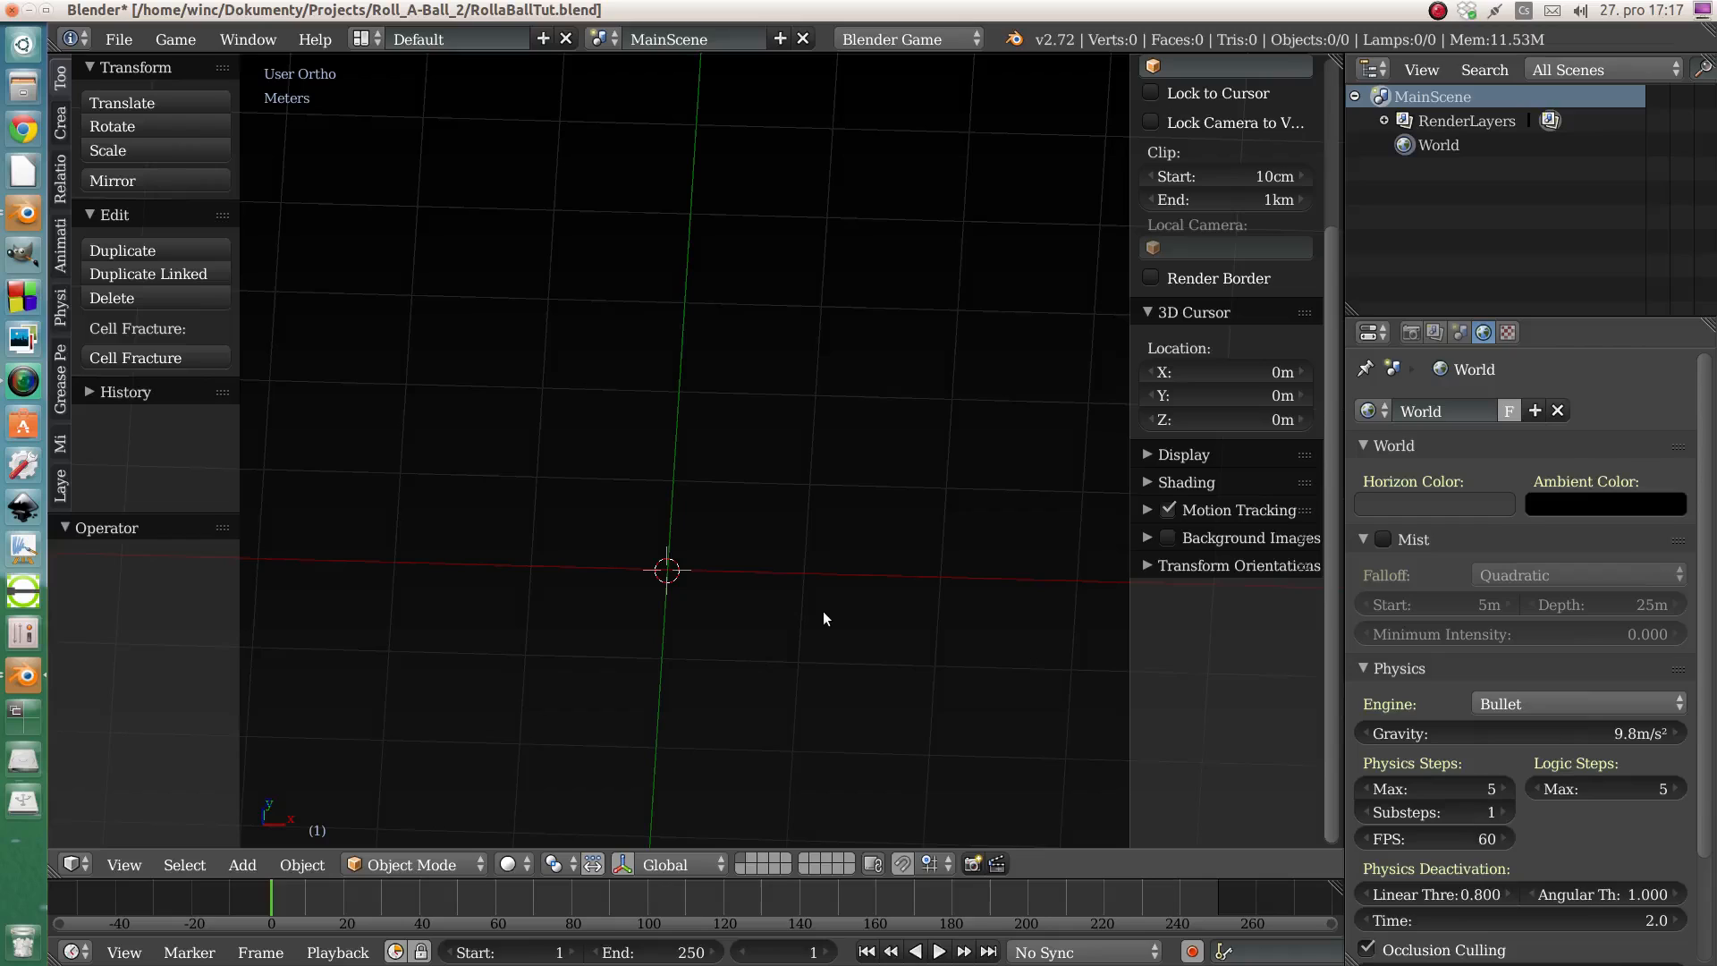
click(1410, 502)
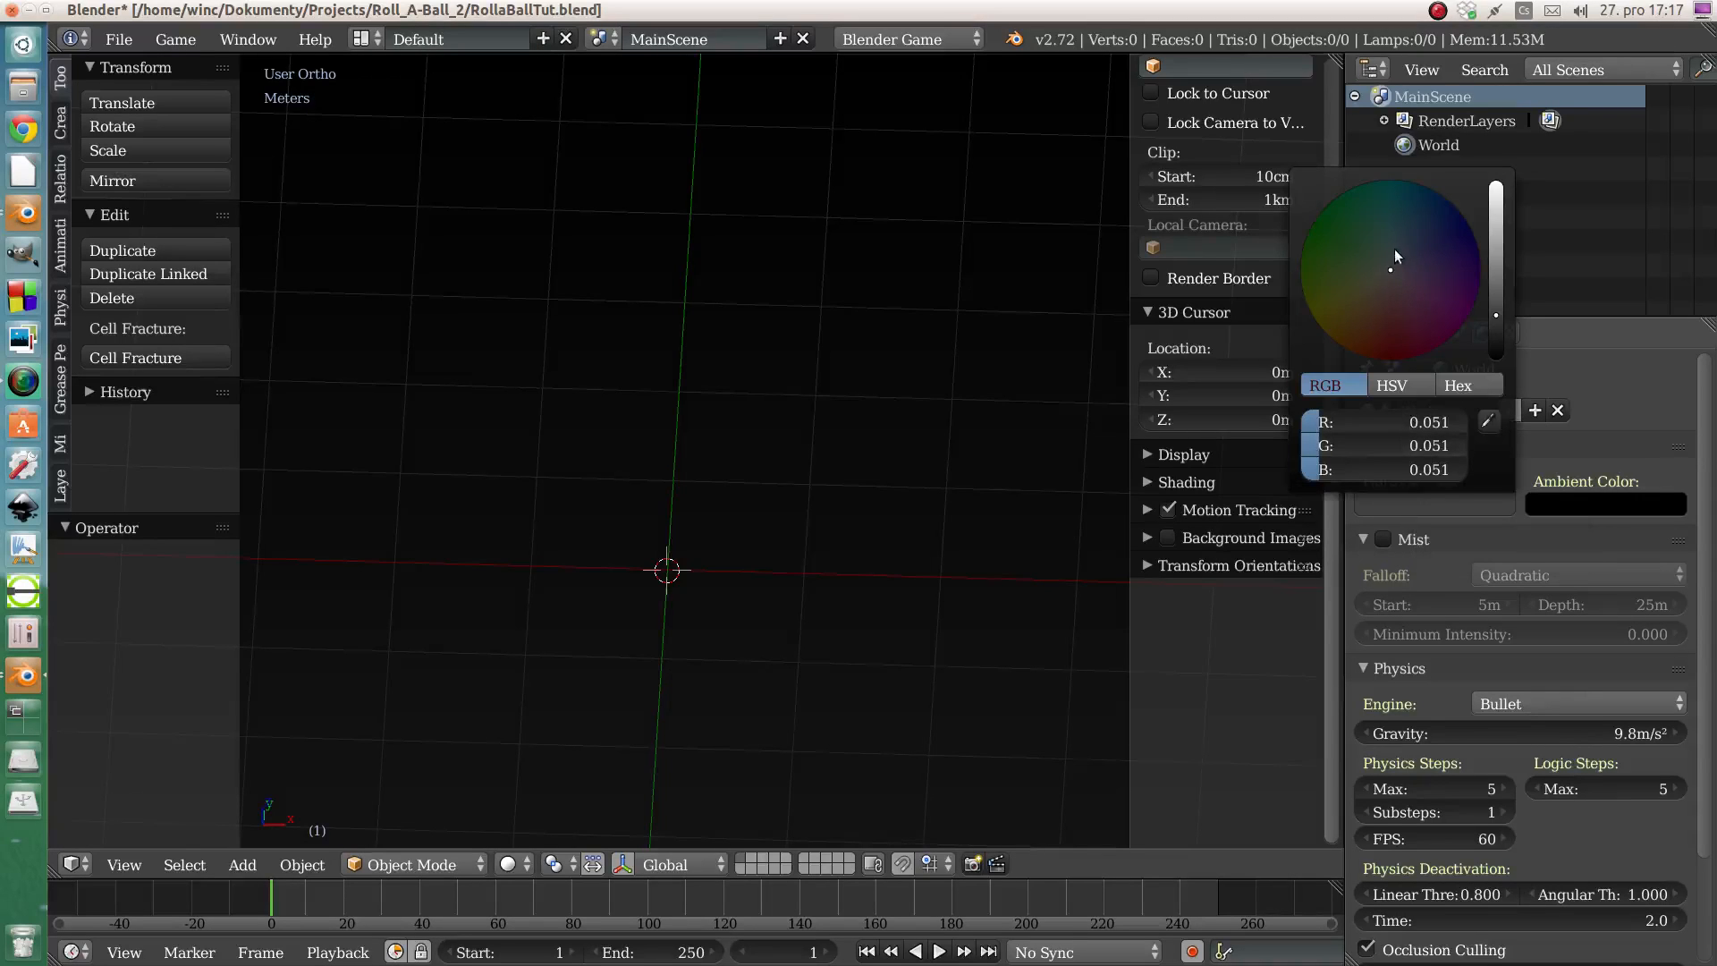
drag(1394, 249, 1411, 220)
drag(1501, 302, 1496, 267)
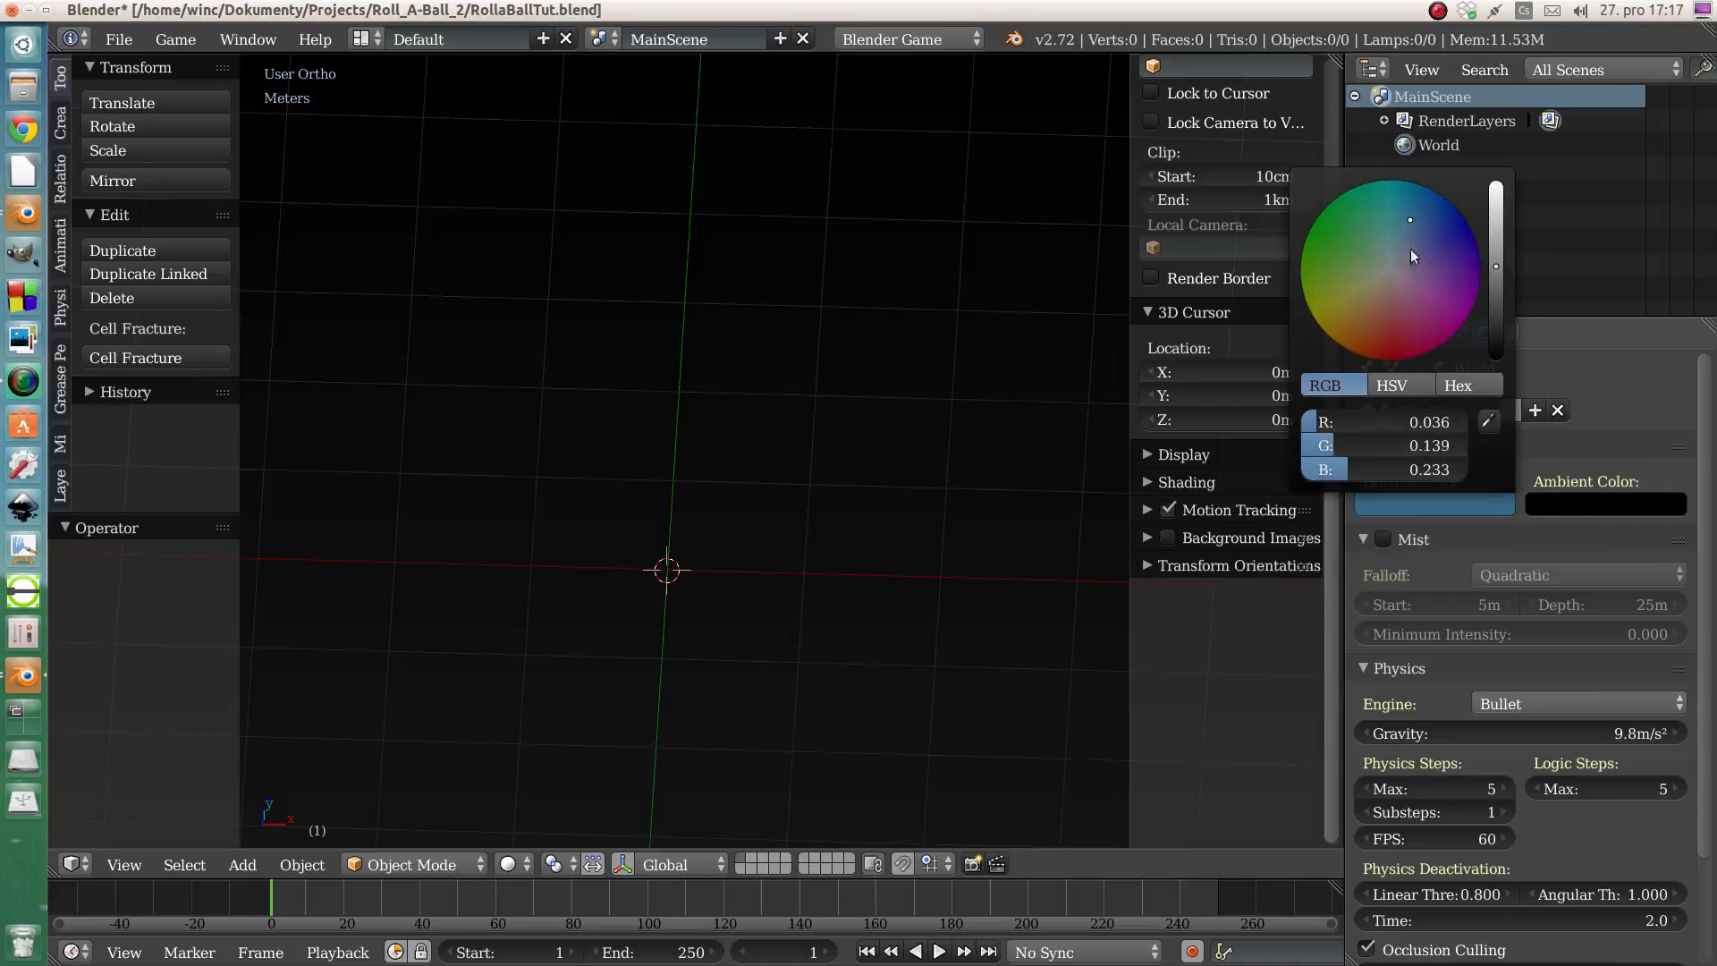
drag(1410, 220, 1408, 219)
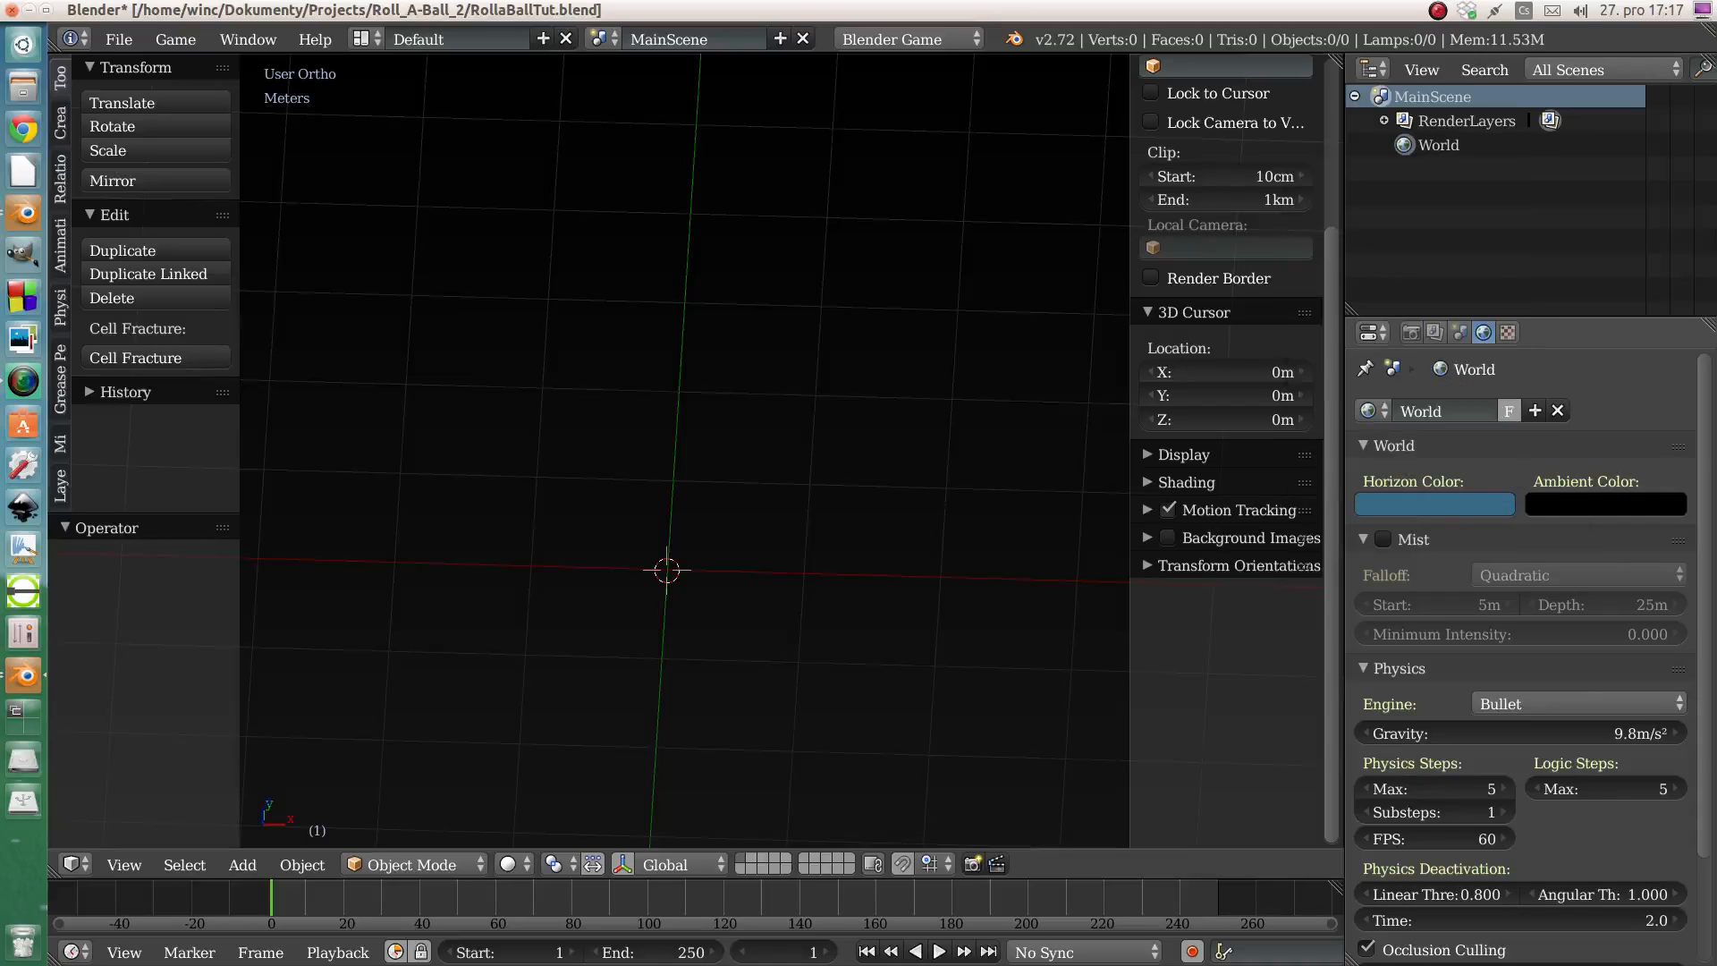
- Collapse the world's Mist, Physics and Obstacle simulation sections, and save the project over RollaBallTut.blend
click(1360, 540)
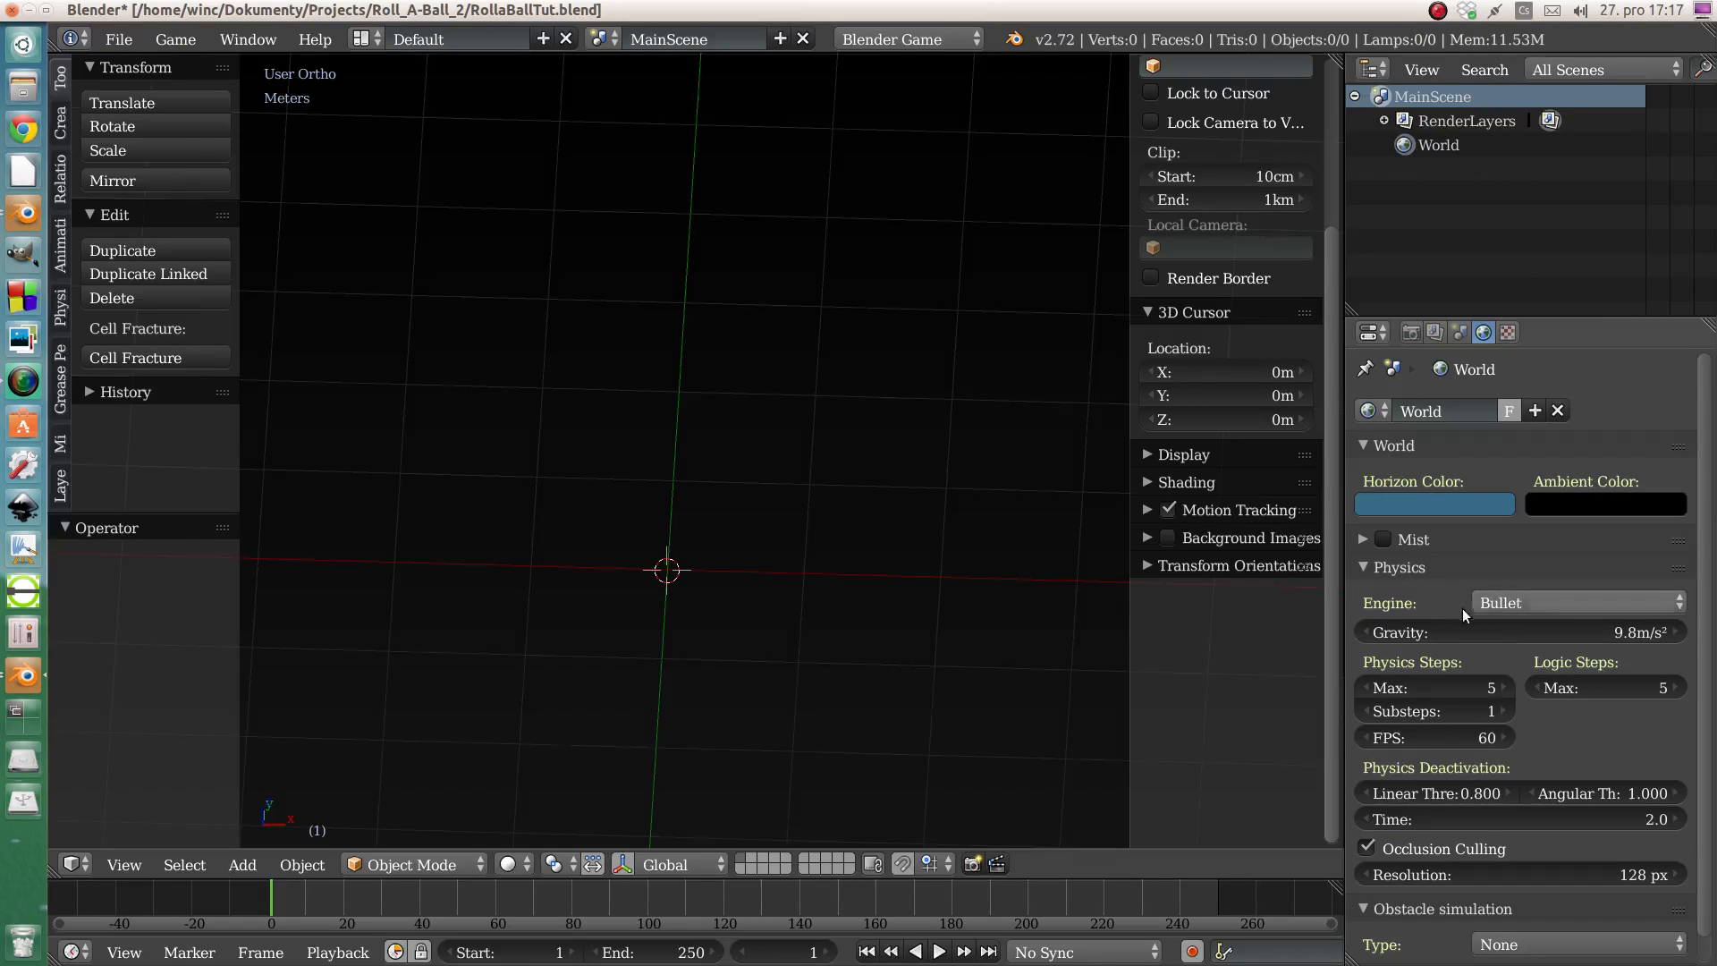
scroll(1511, 600, down, 1)
click(1508, 582)
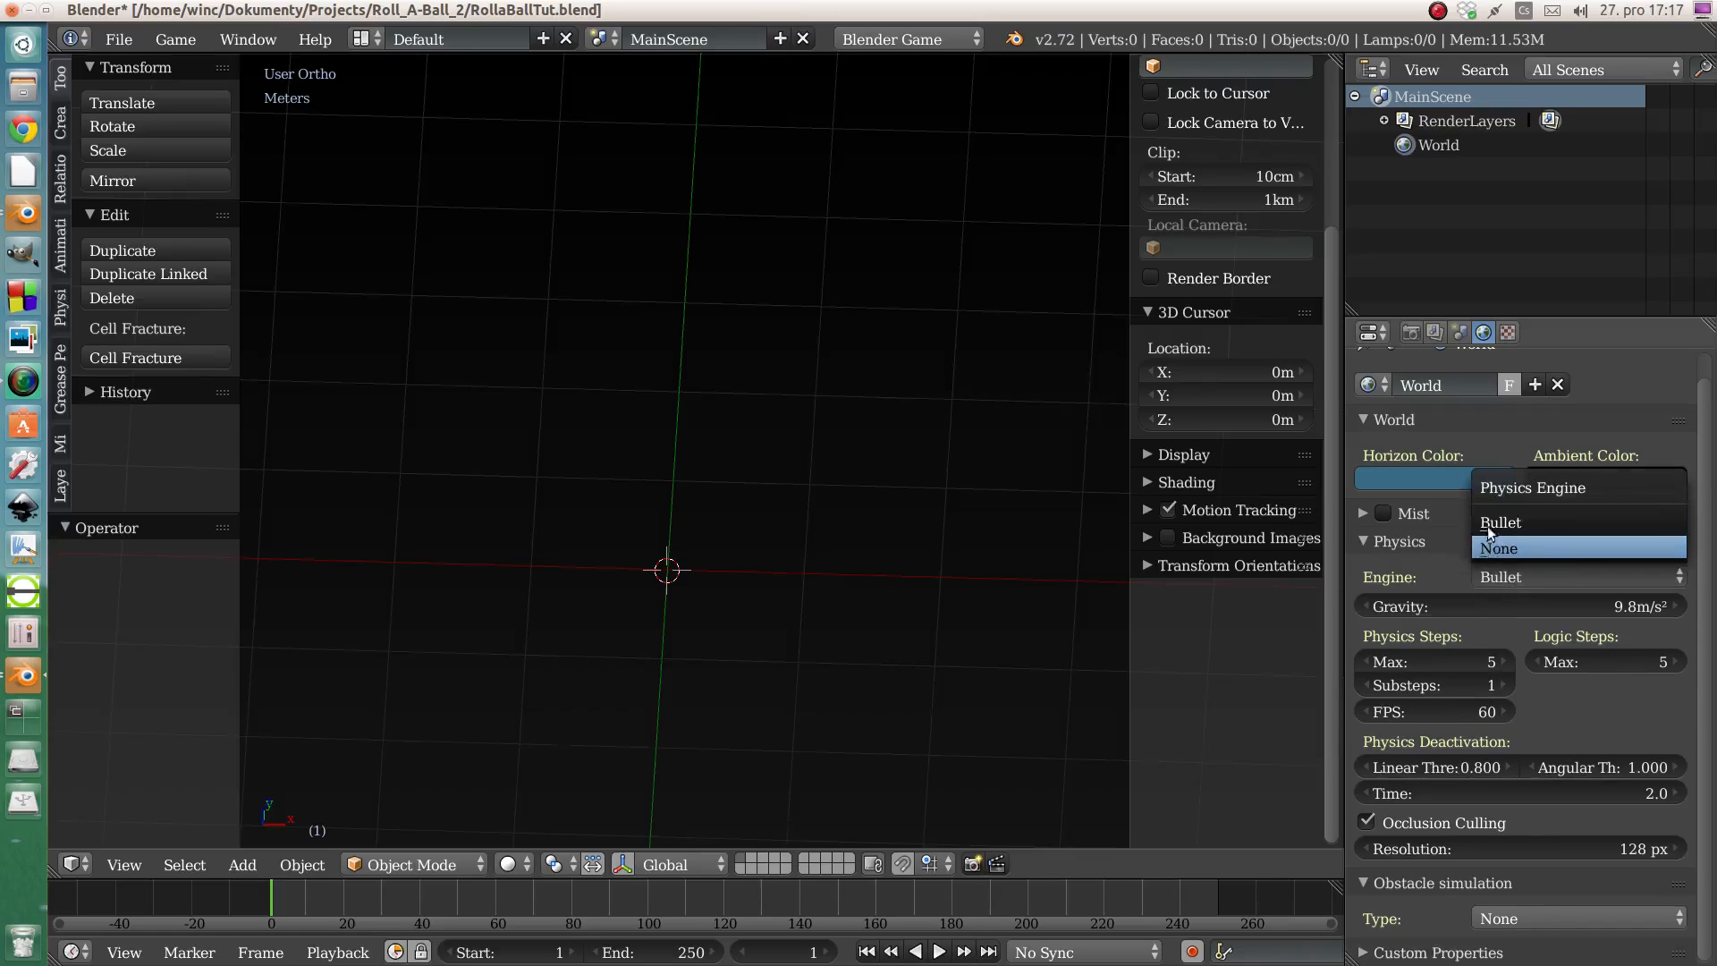
click(1423, 561)
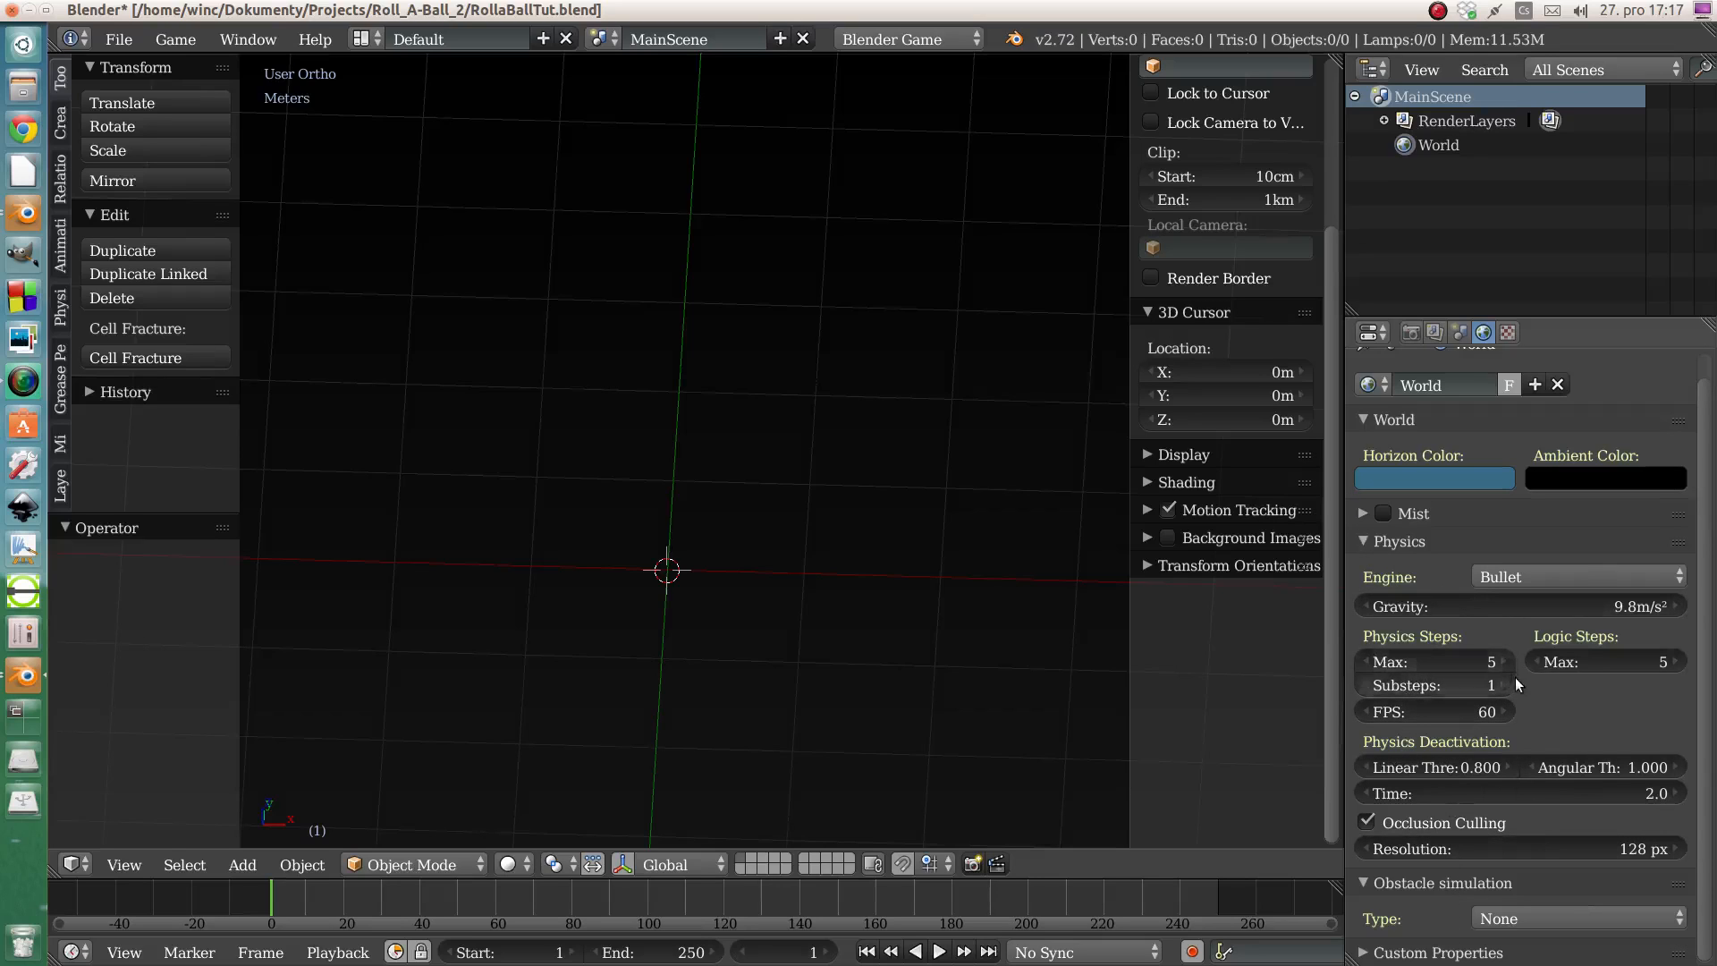
click(1361, 539)
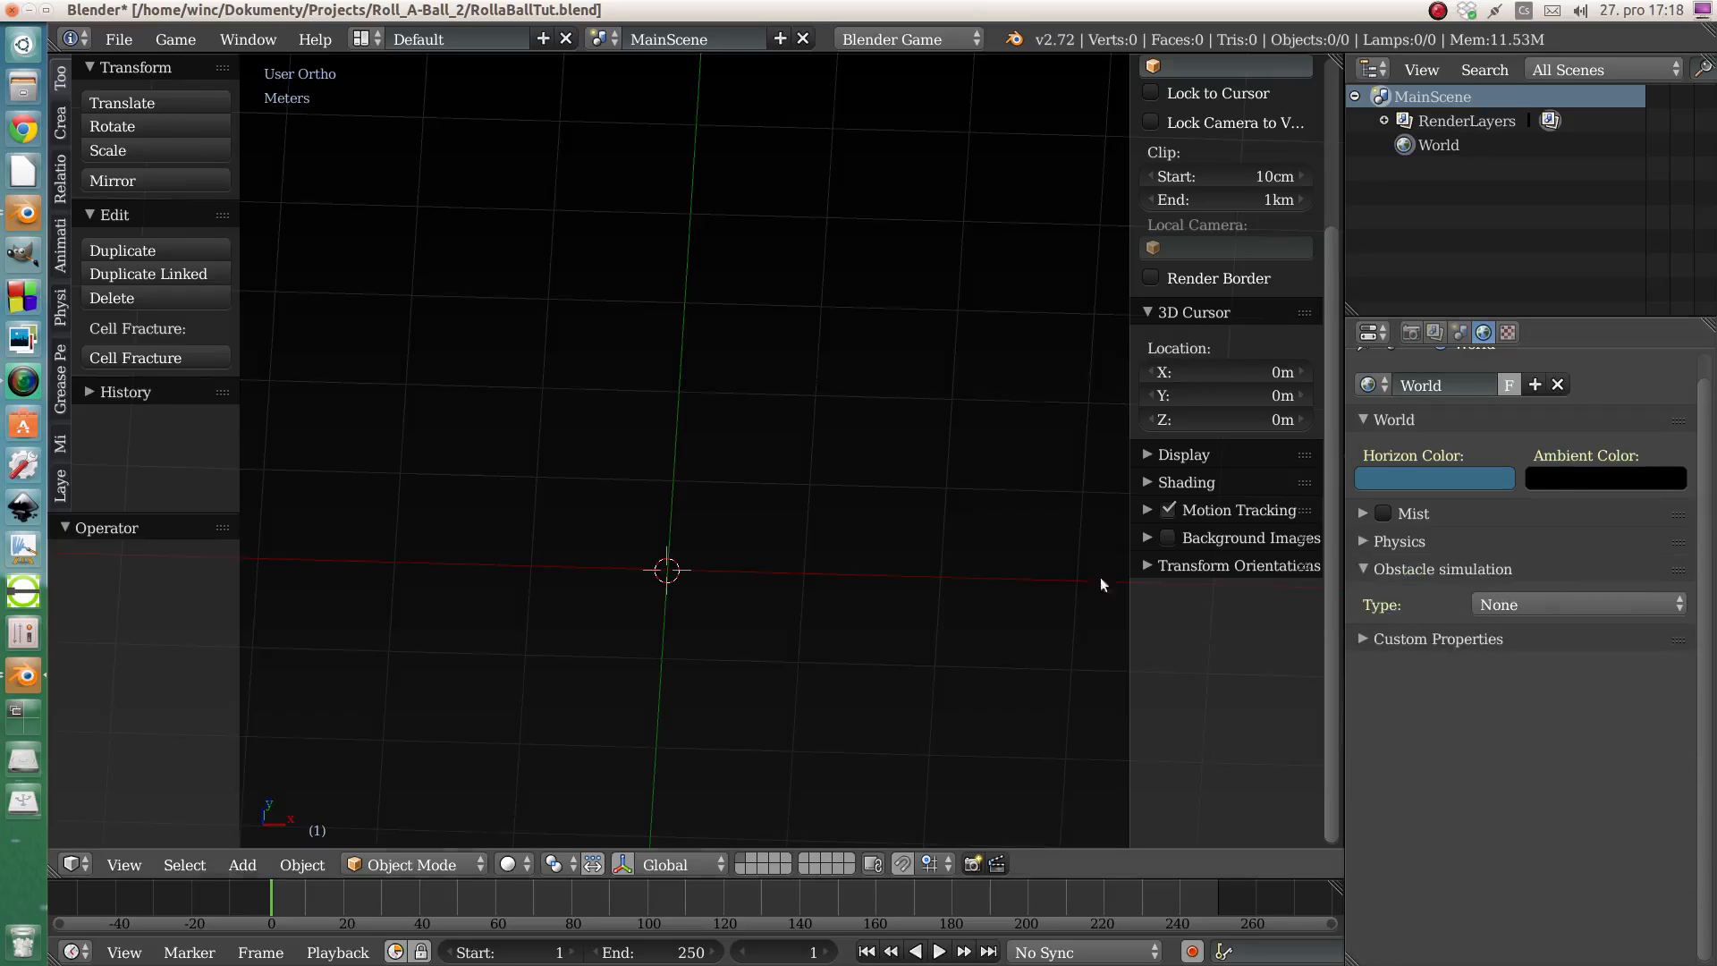
click(1363, 570)
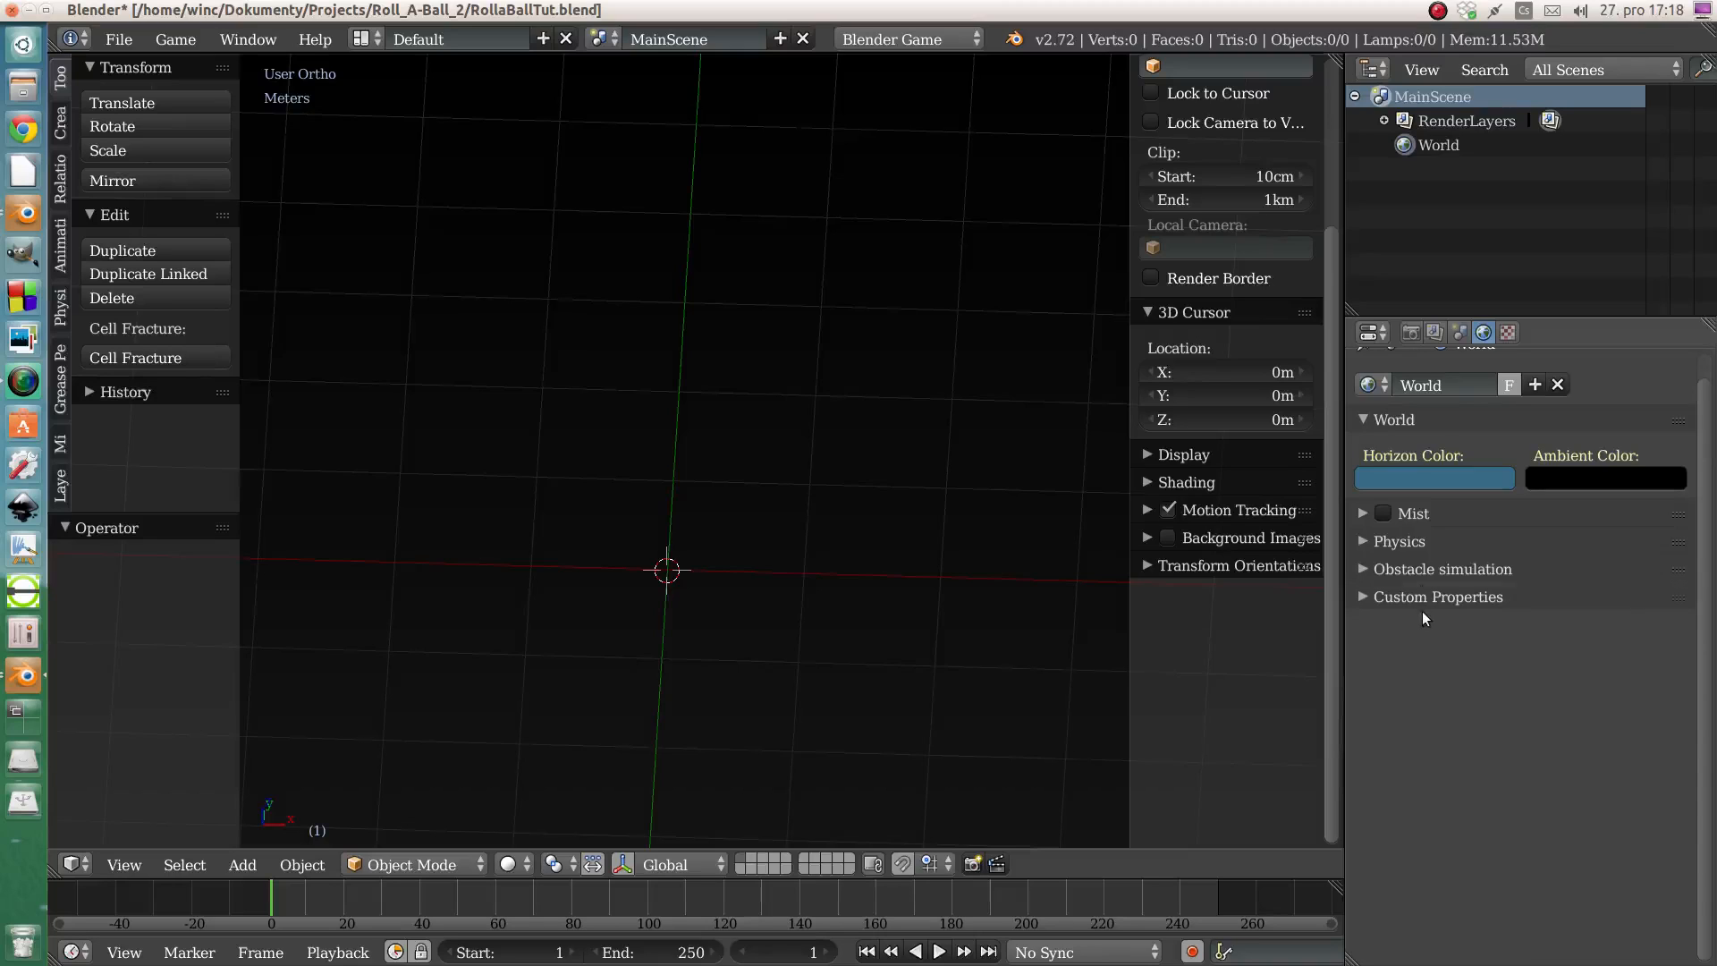
scroll(1424, 617, up, 1)
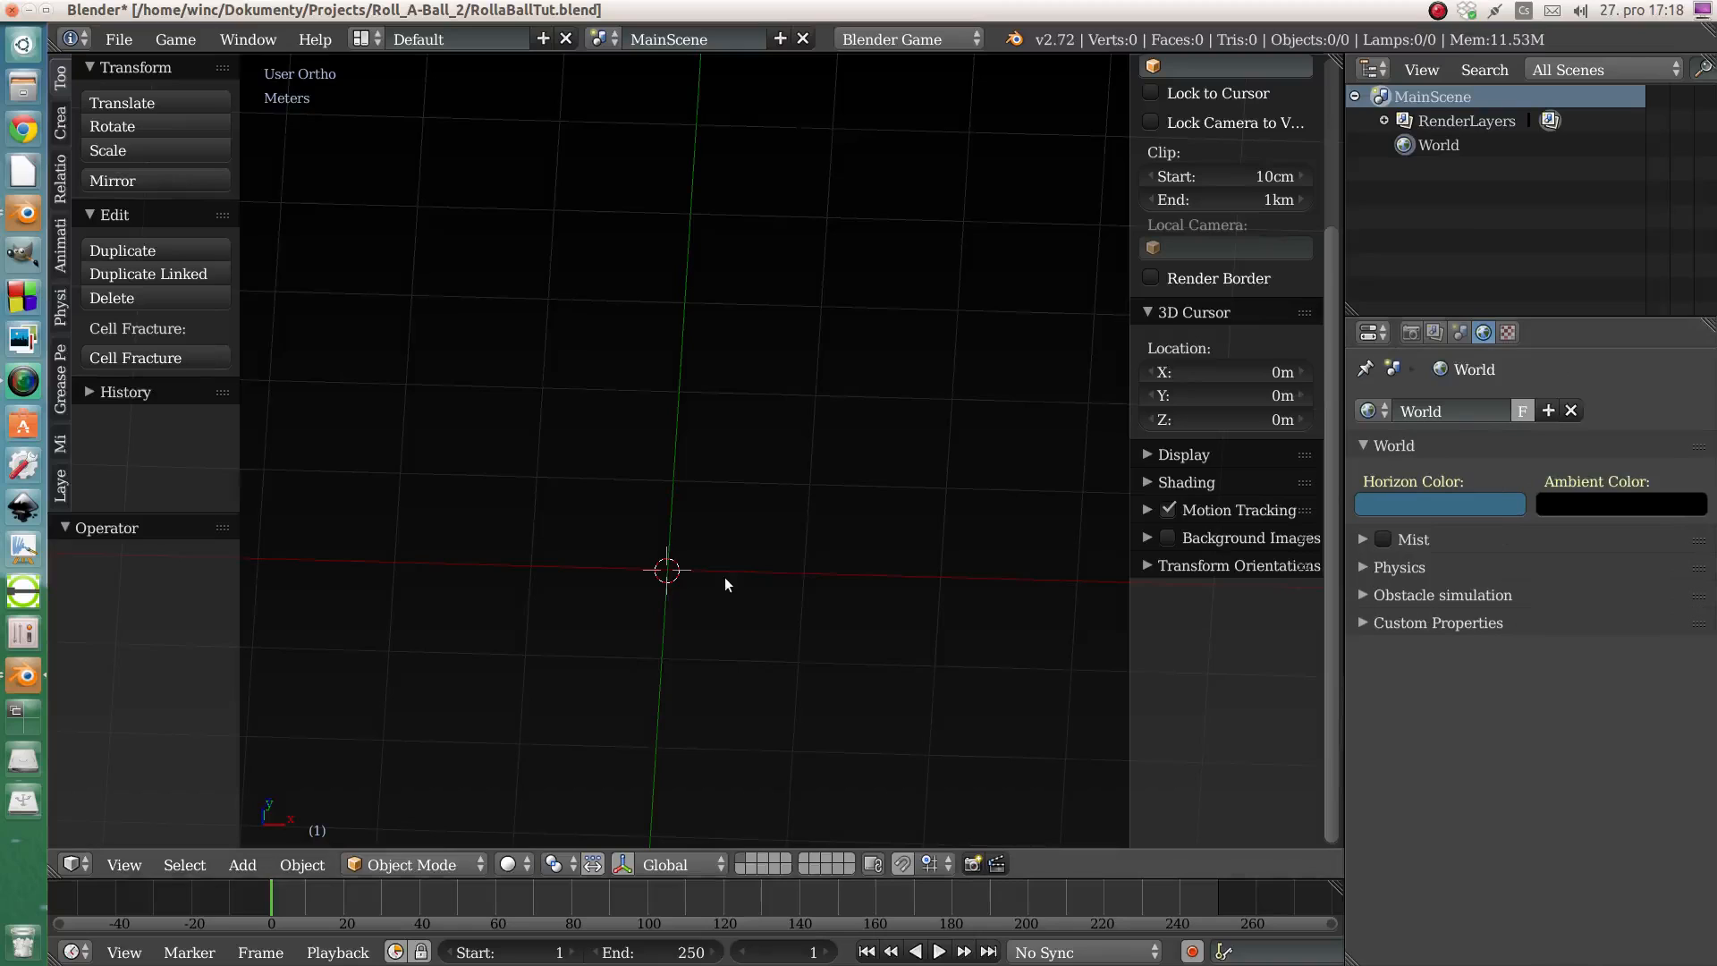
key(ctrl+s)
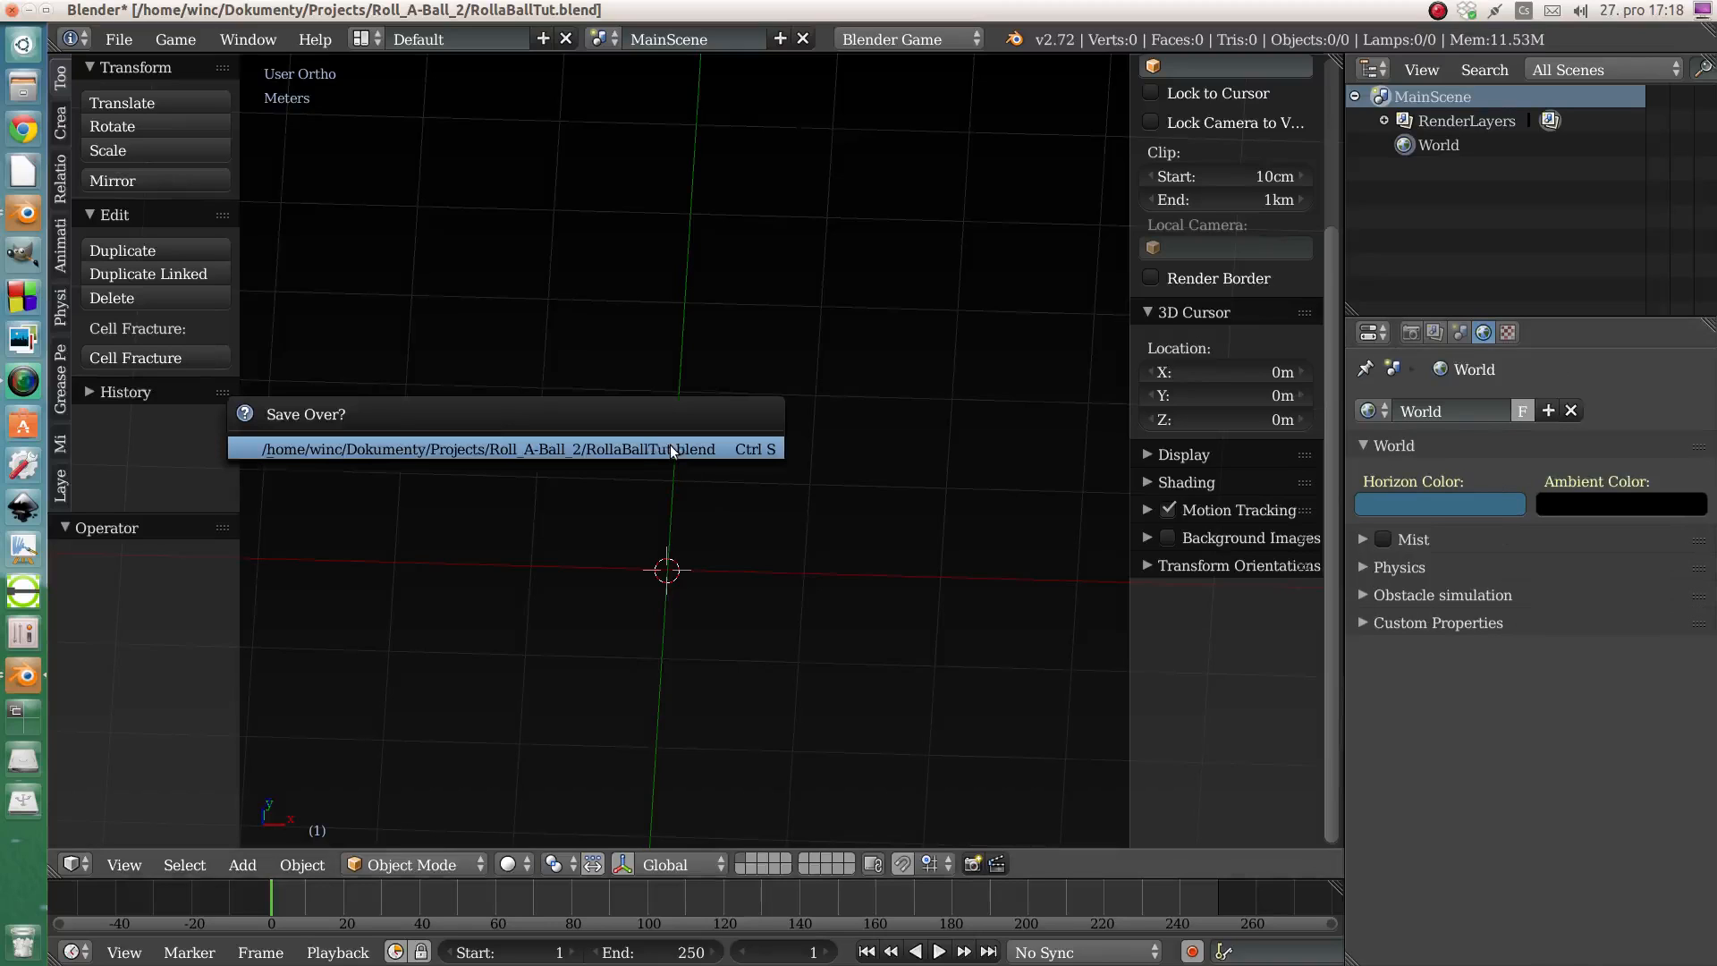
click(647, 450)
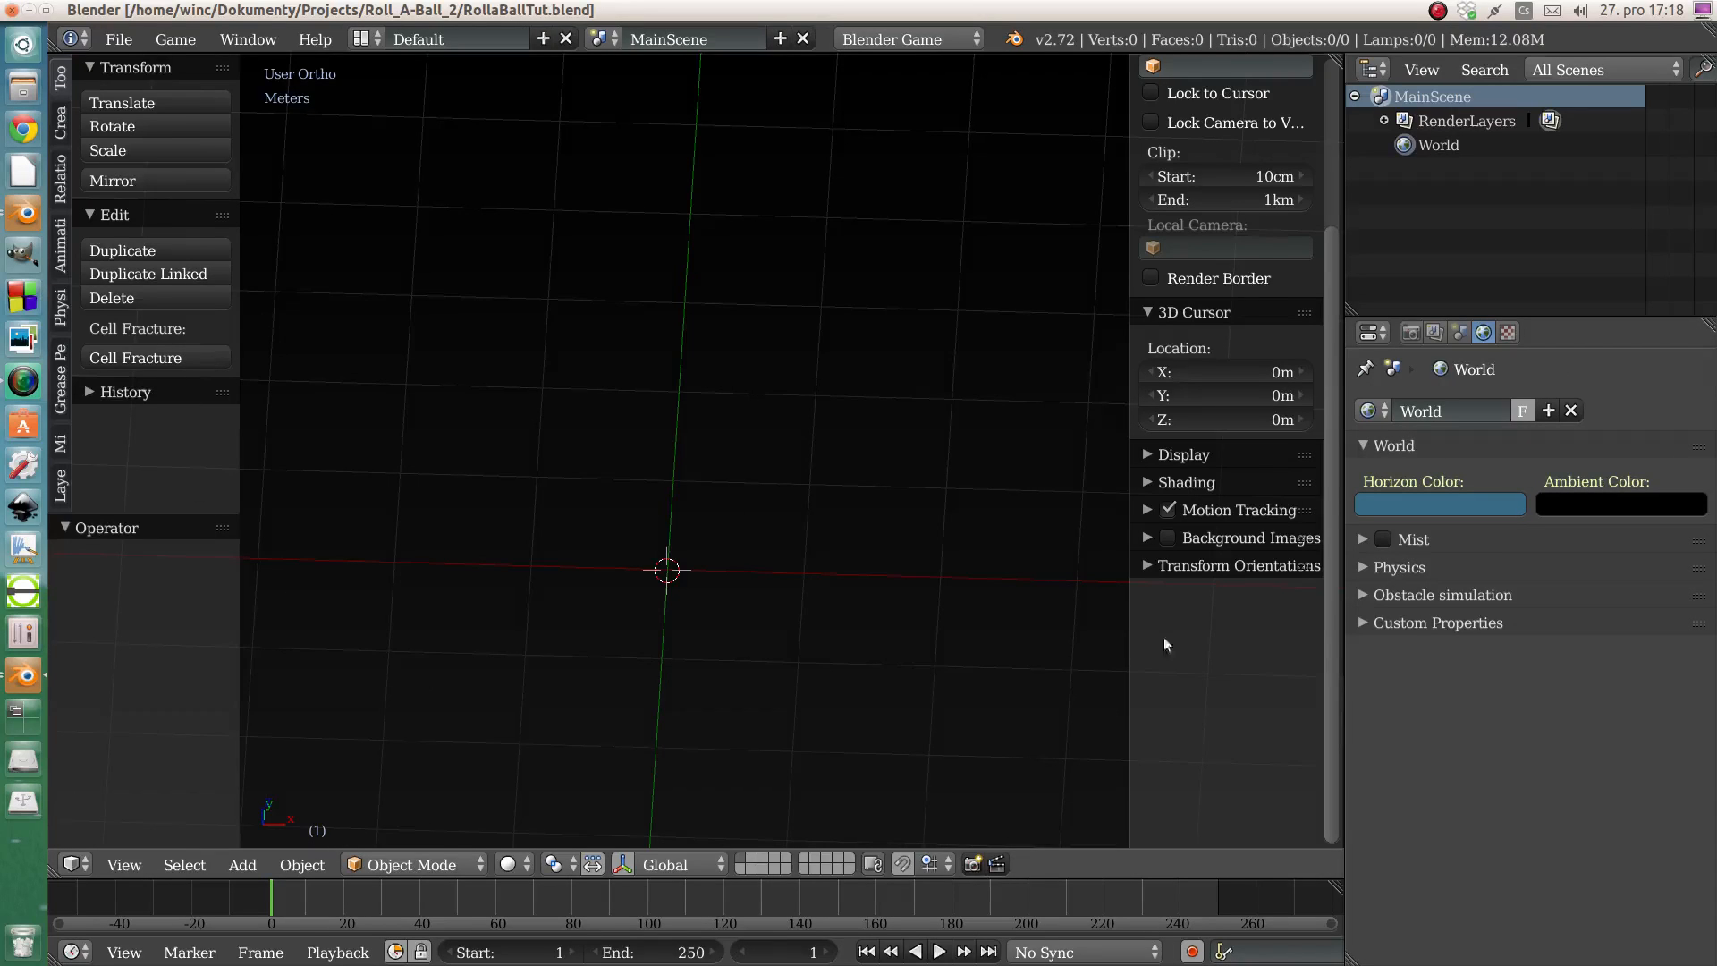
- Enlarge the timeline area and split it side by side, making the first half a 3D View
middle_drag(798, 567, 528, 419)
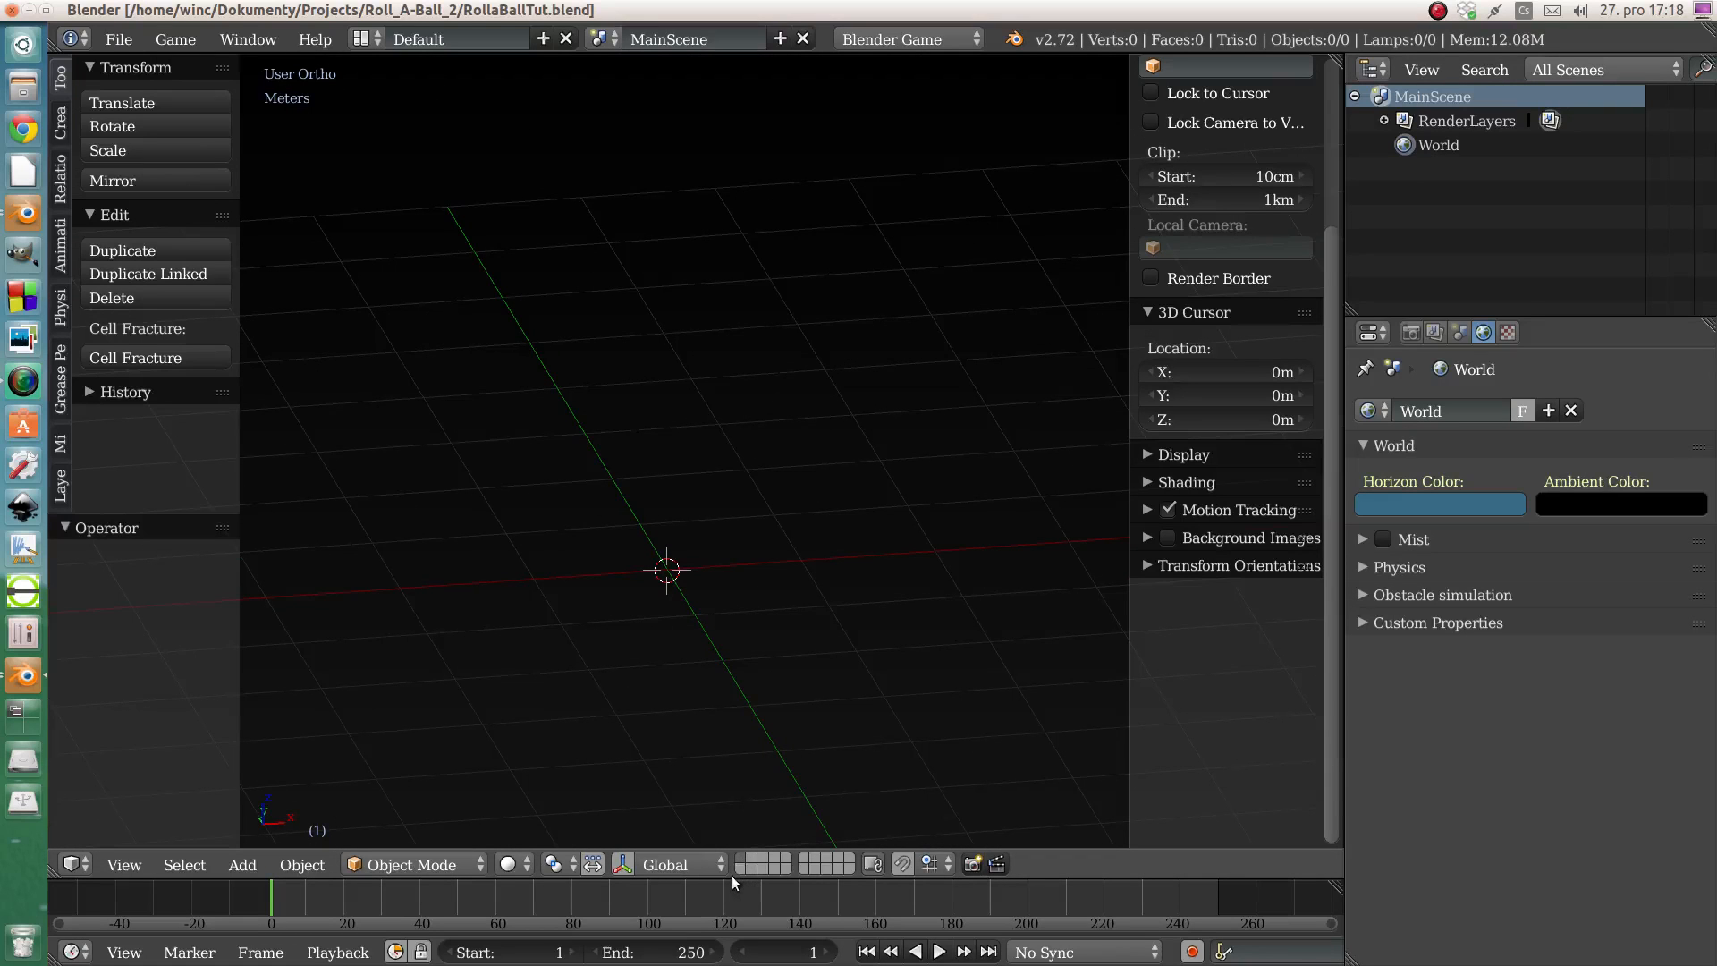
drag(731, 876, 758, 534)
drag(1336, 539, 697, 565)
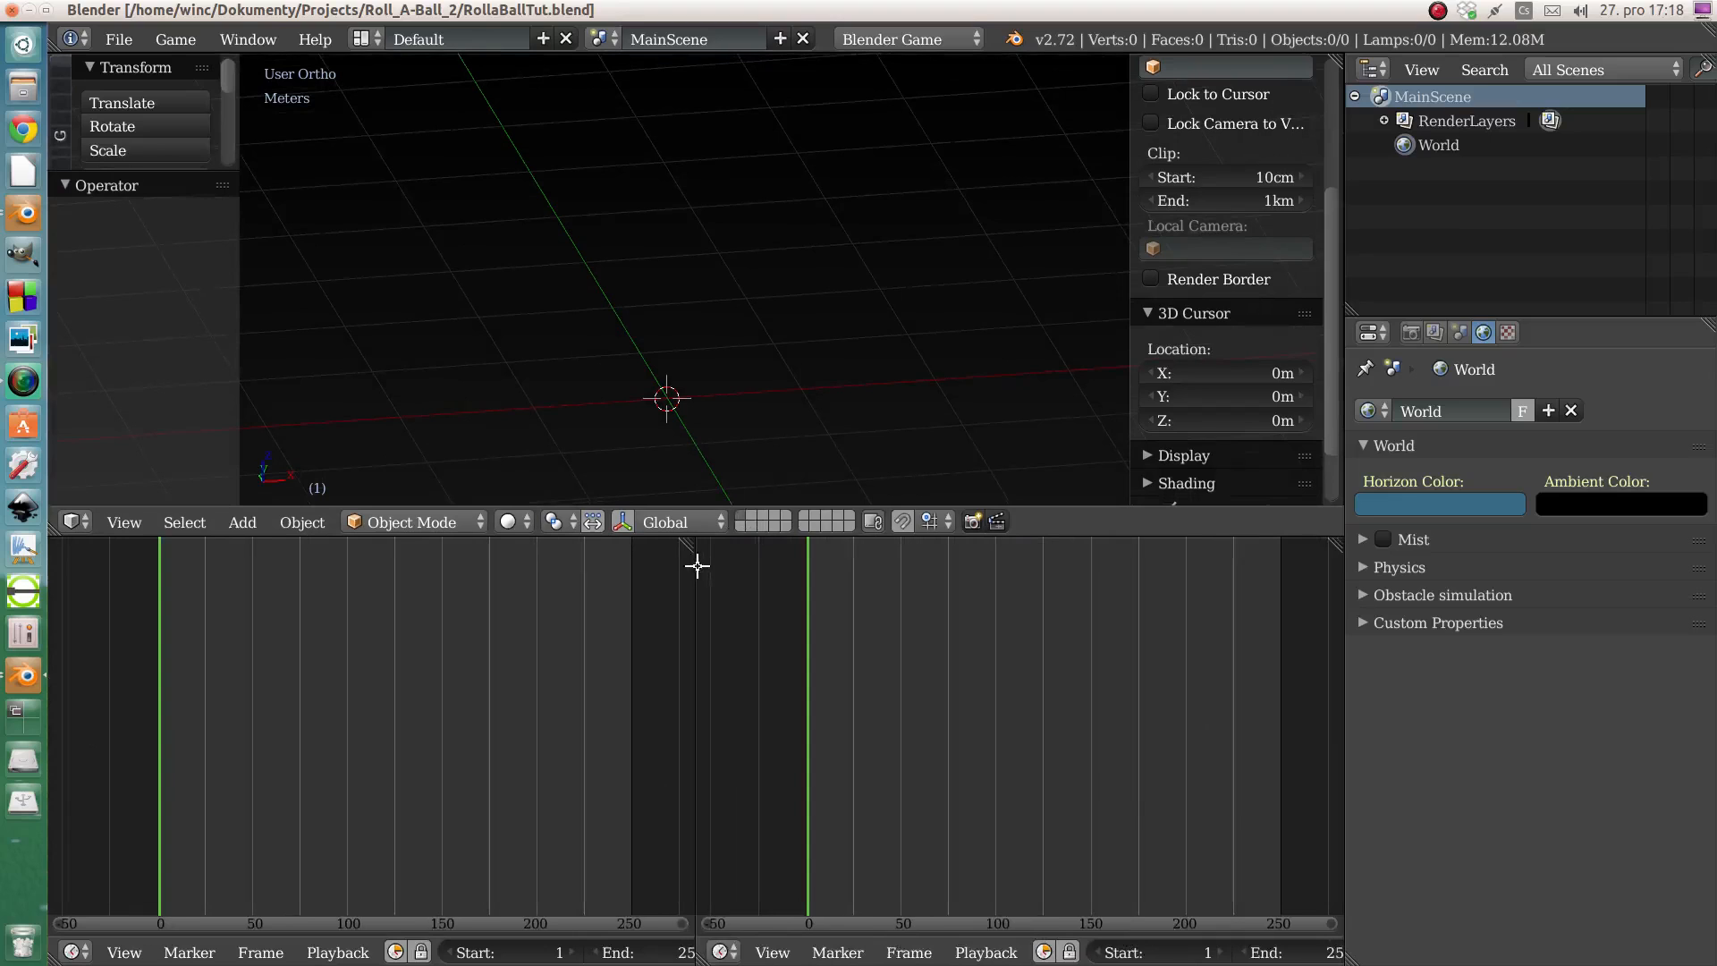
click(77, 951)
click(111, 920)
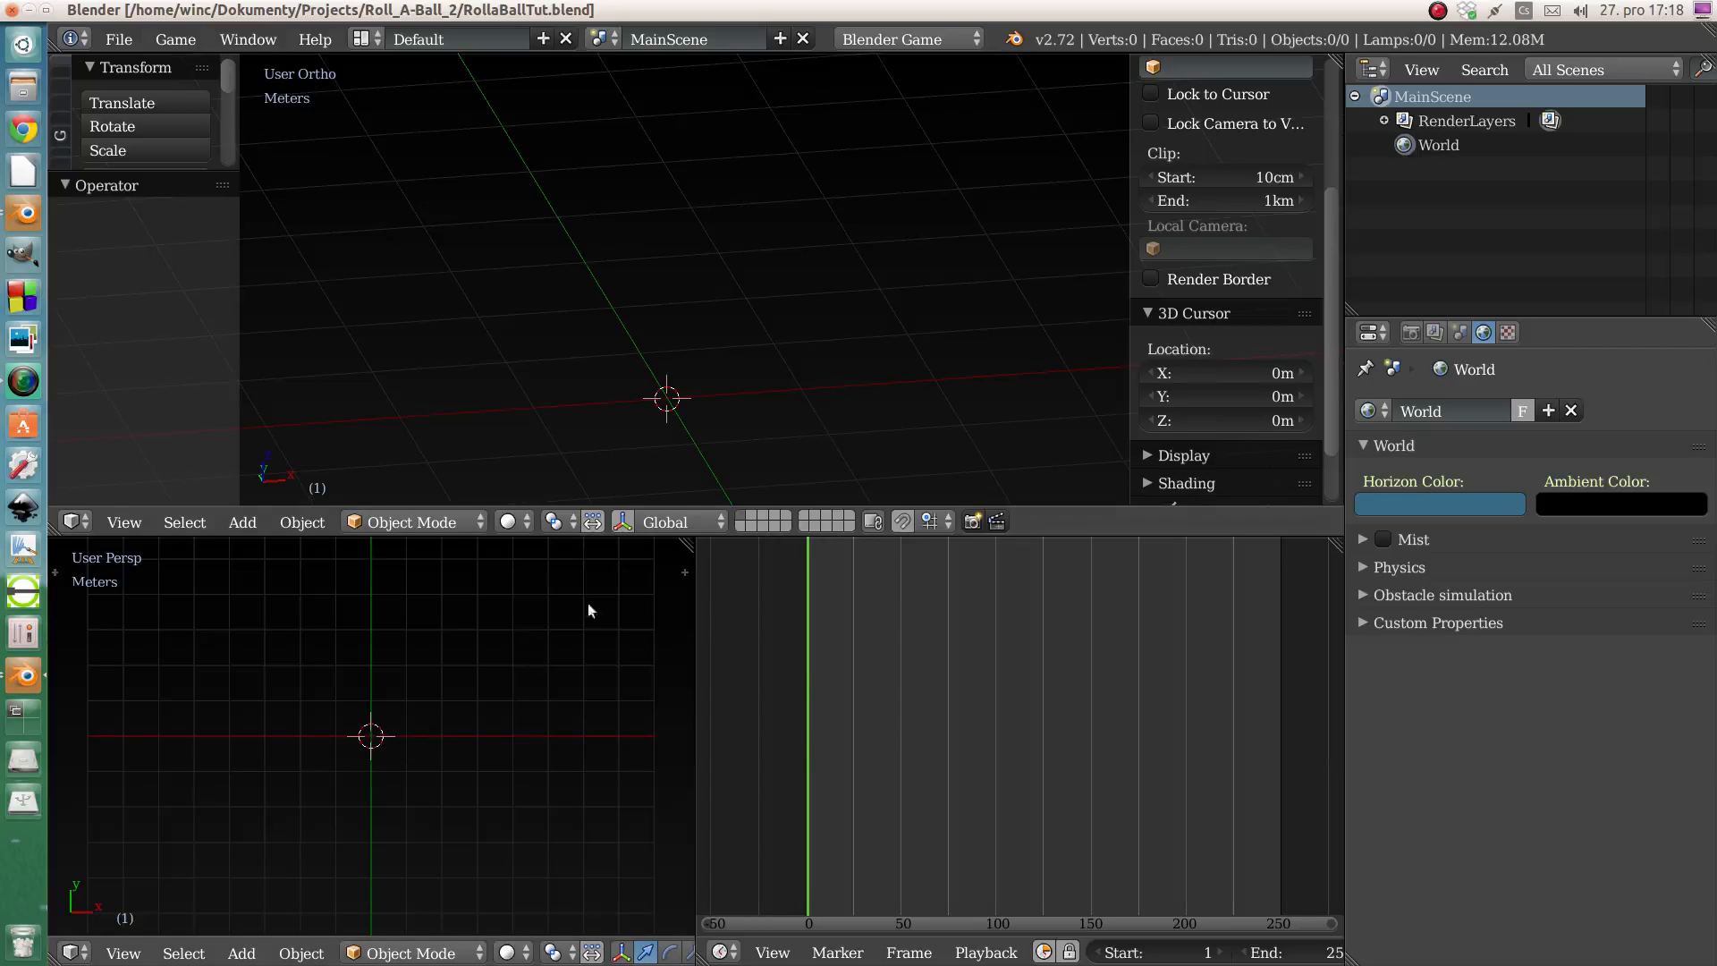
- Turn the remaining timeline area into a Python Console and calculate 360/12 in it
middle_drag(663, 364, 750, 320)
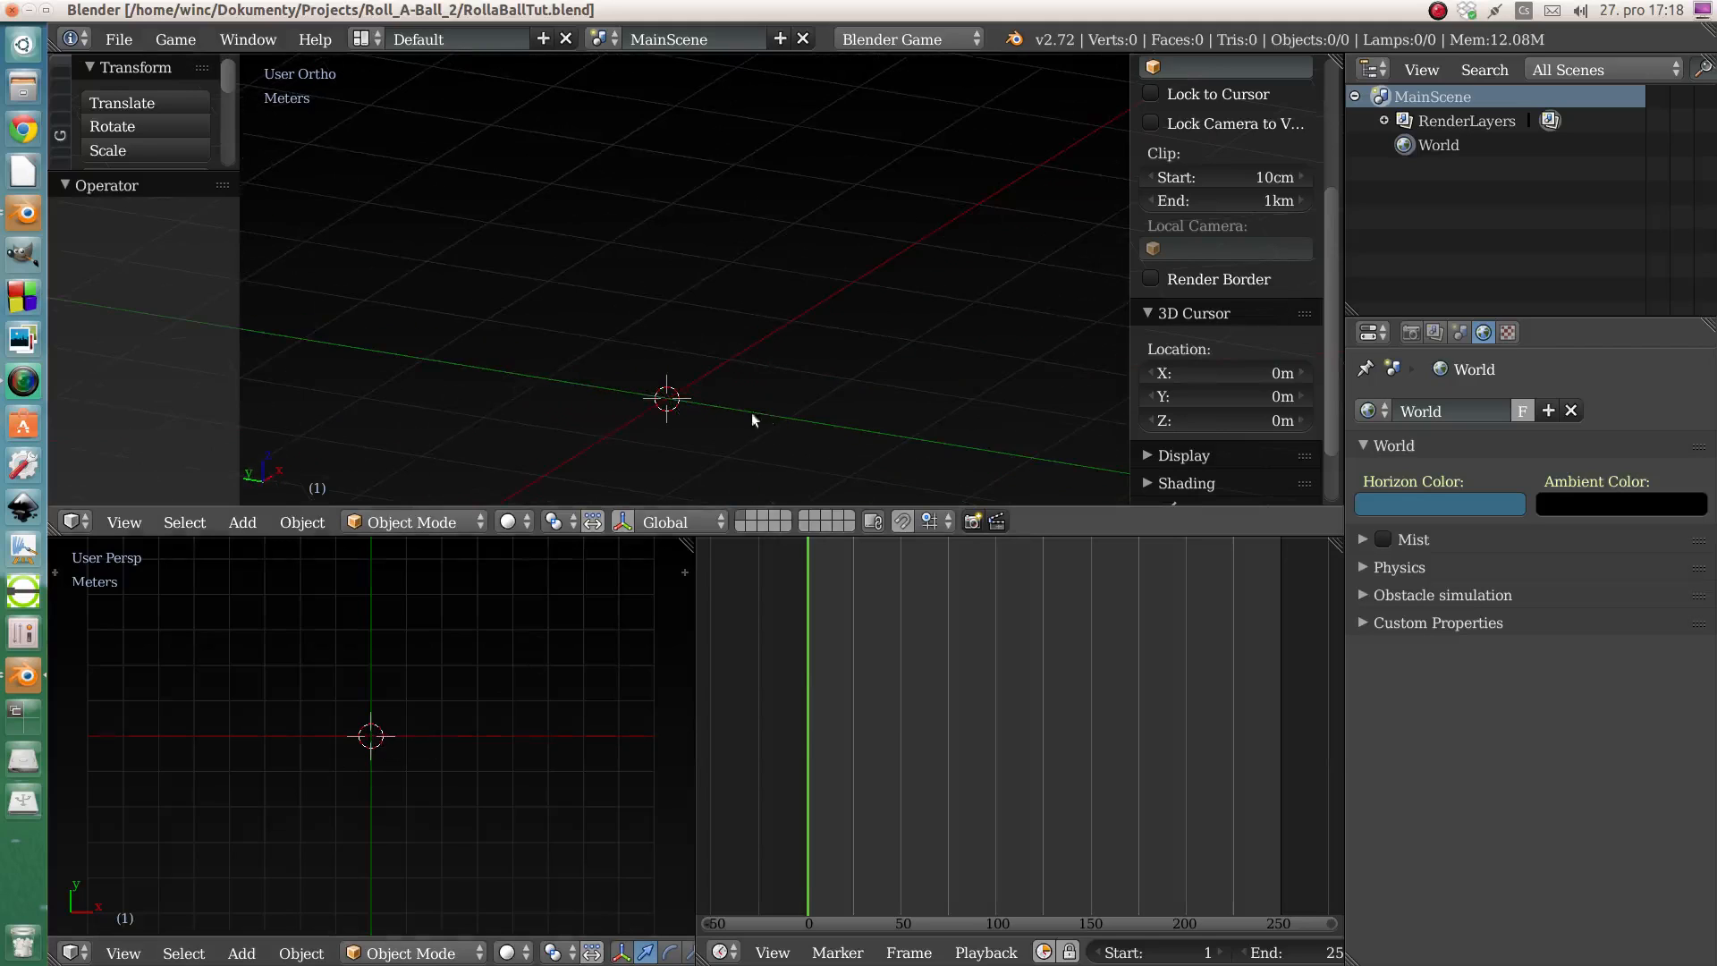
middle_drag(752, 418, 798, 306)
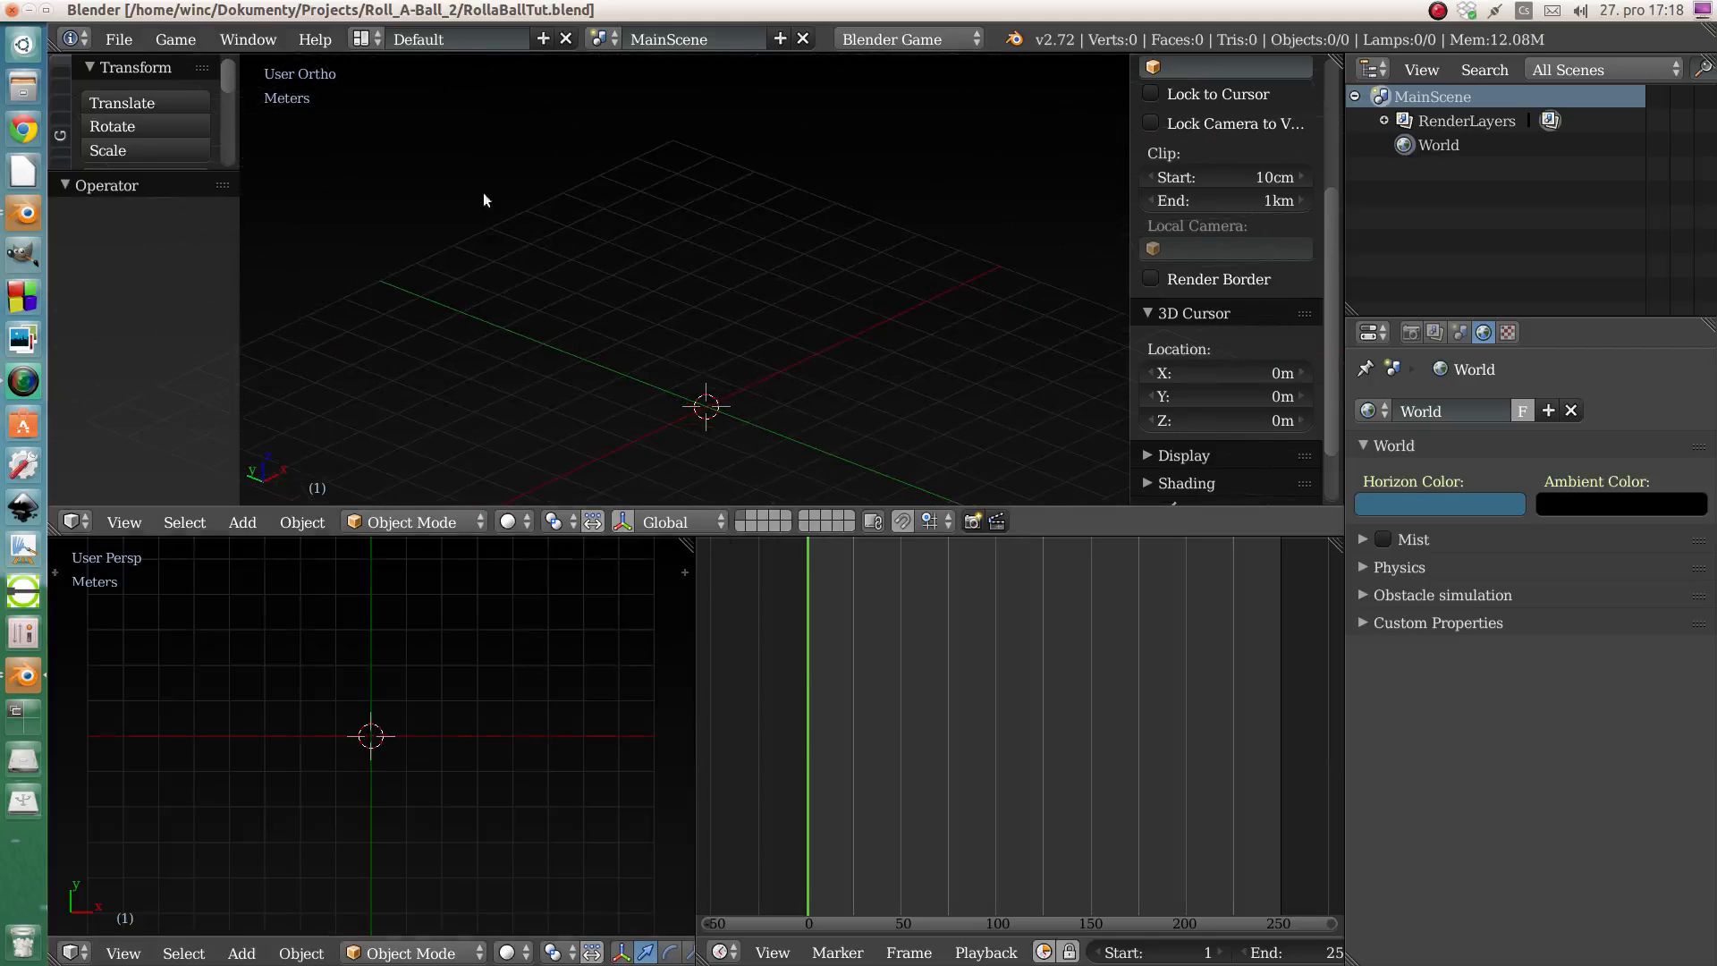
click(726, 951)
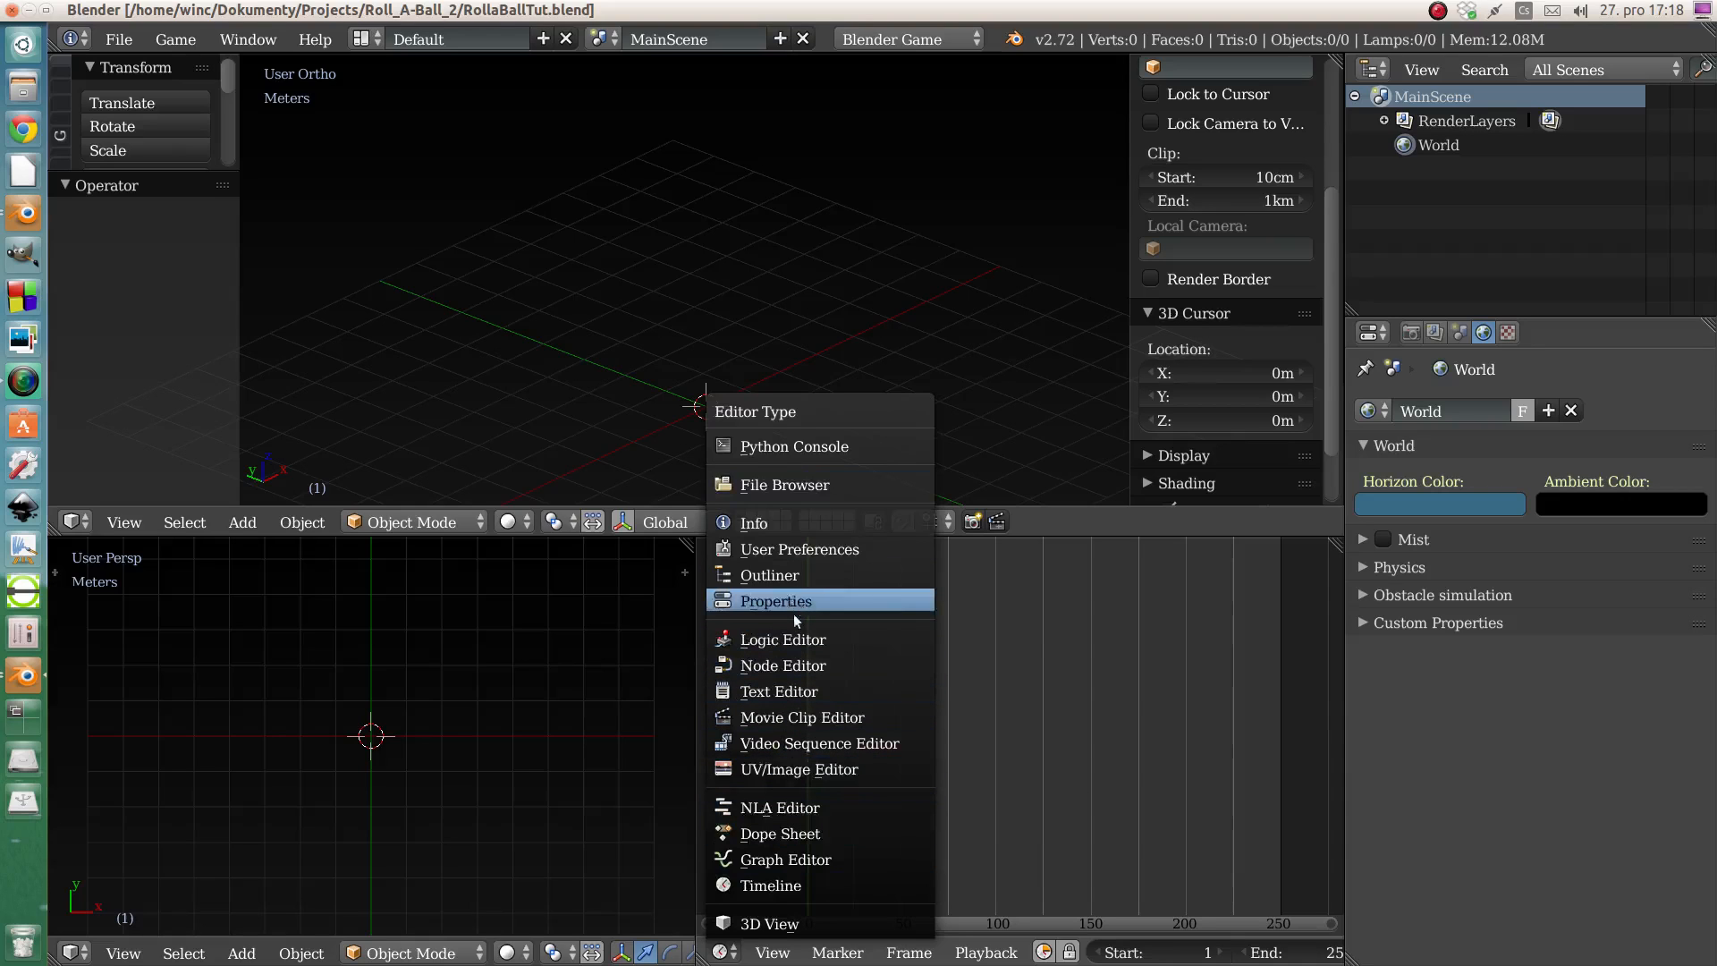
click(791, 447)
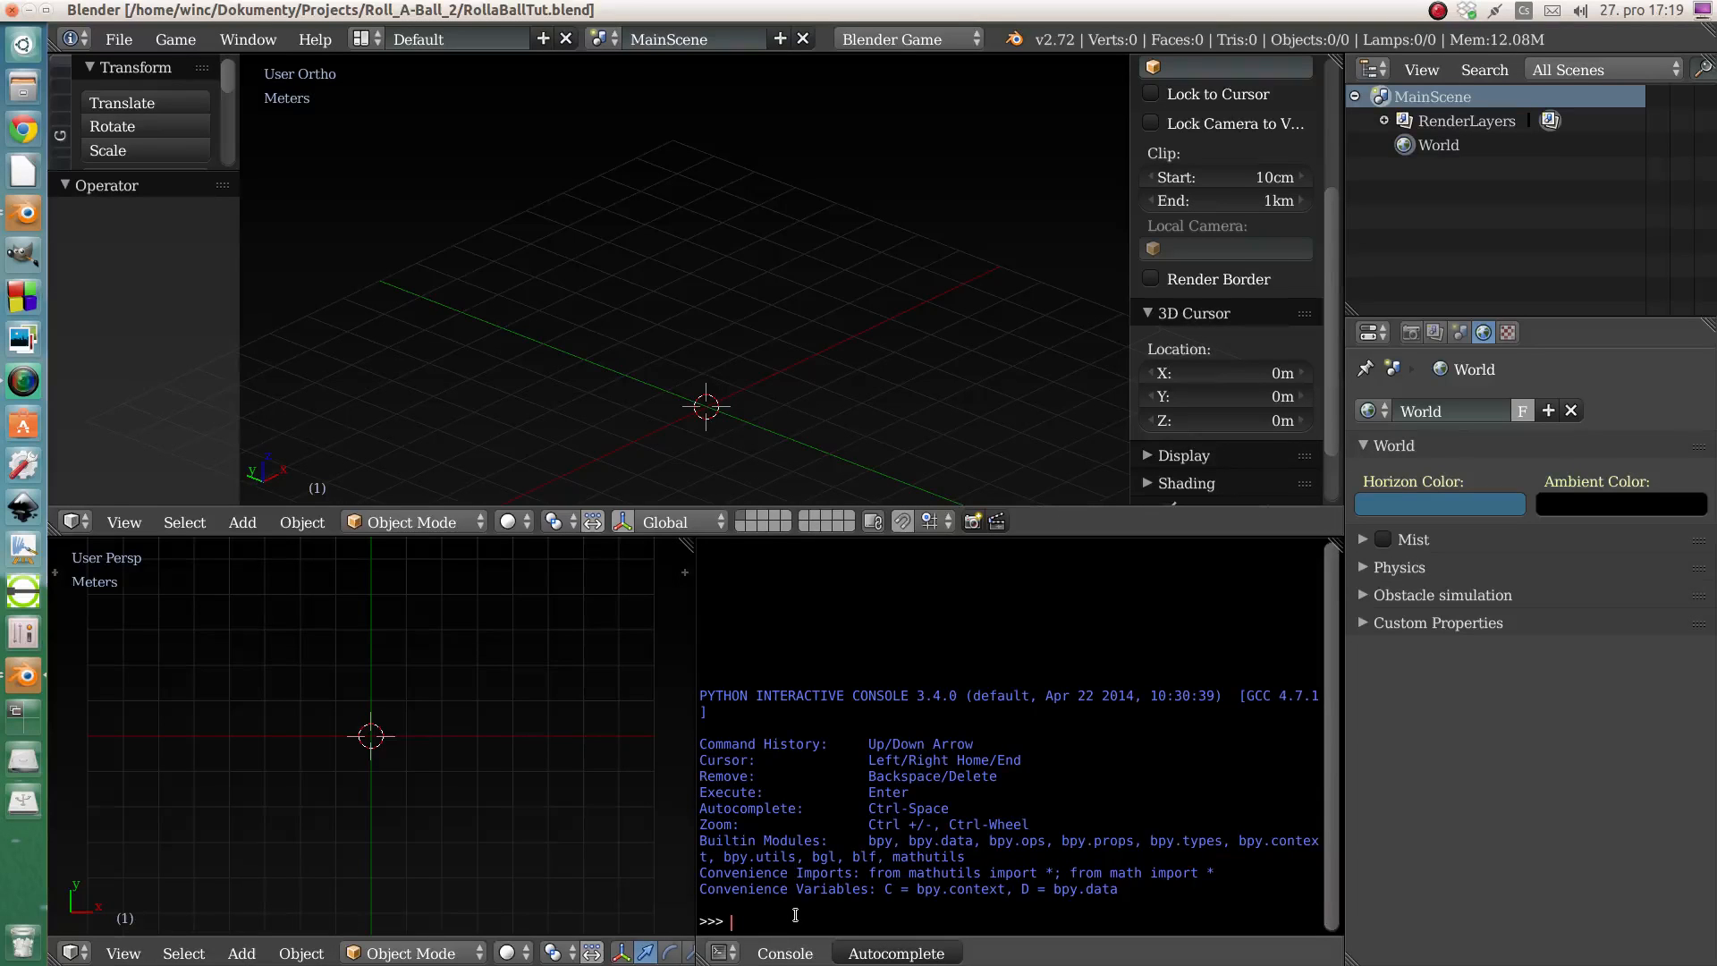
text(360)
text(/*12)
key(BackSpace)
key(BackSpace)
key(BackSpace)
text(12)
key(Return)
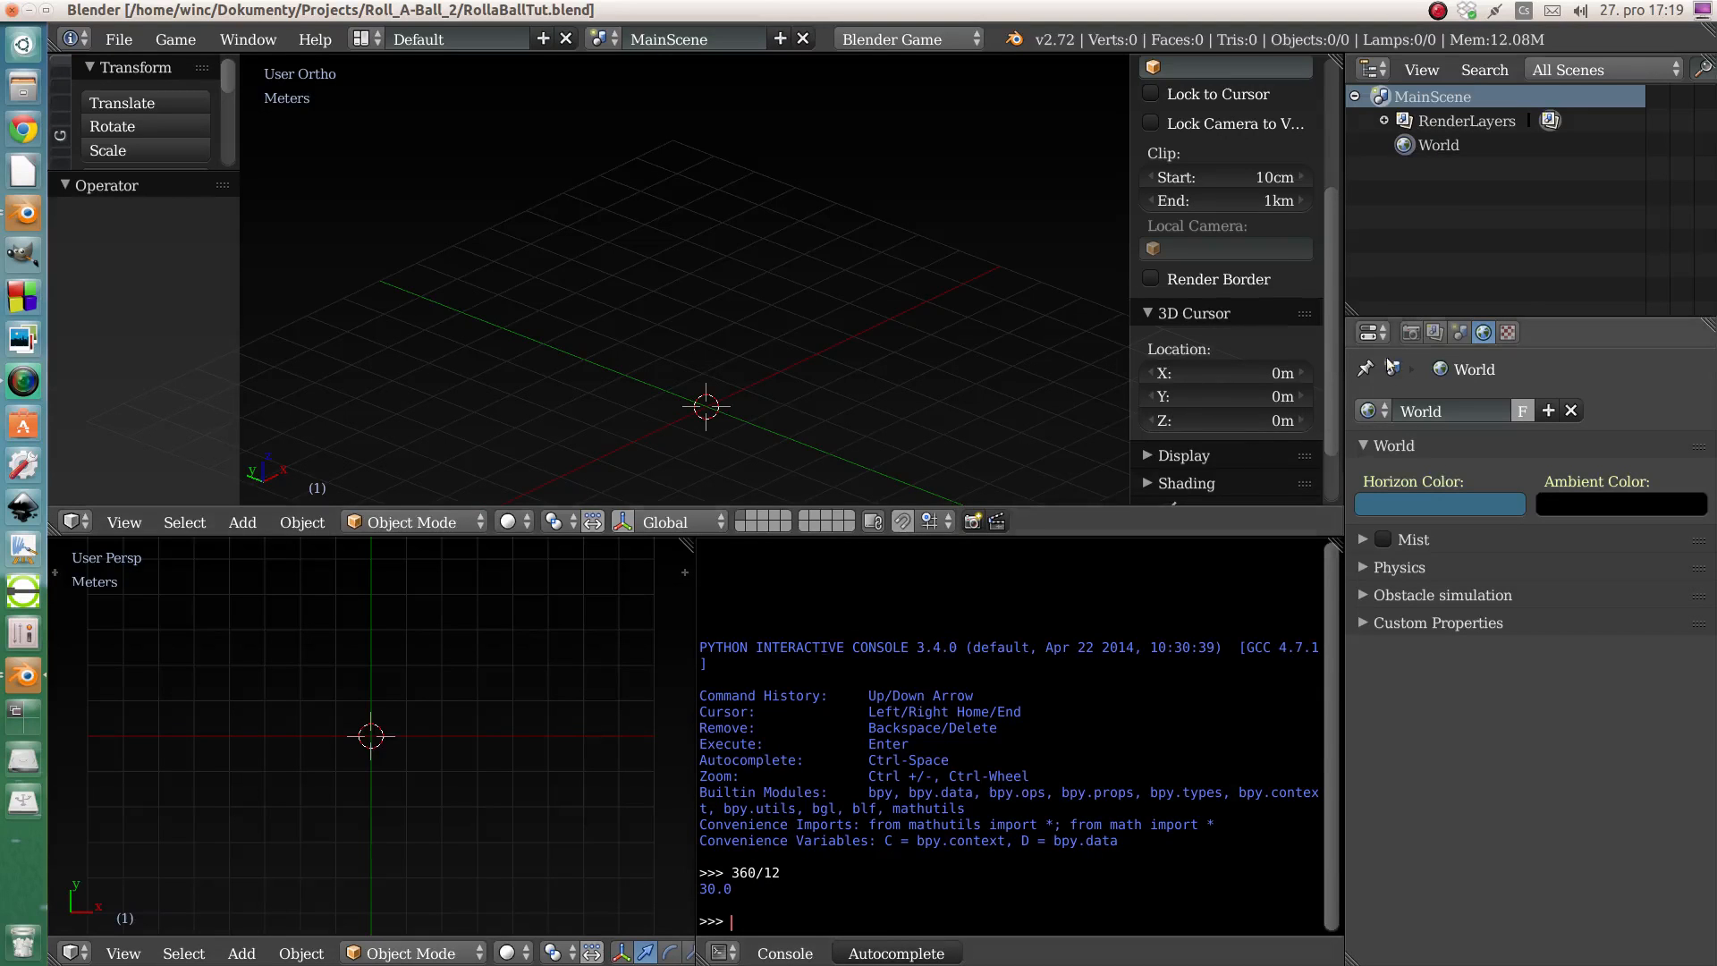
- Widen the column holding the Outliner and Properties editors slightly, and make the Outliner taller
drag(1342, 332, 1311, 347)
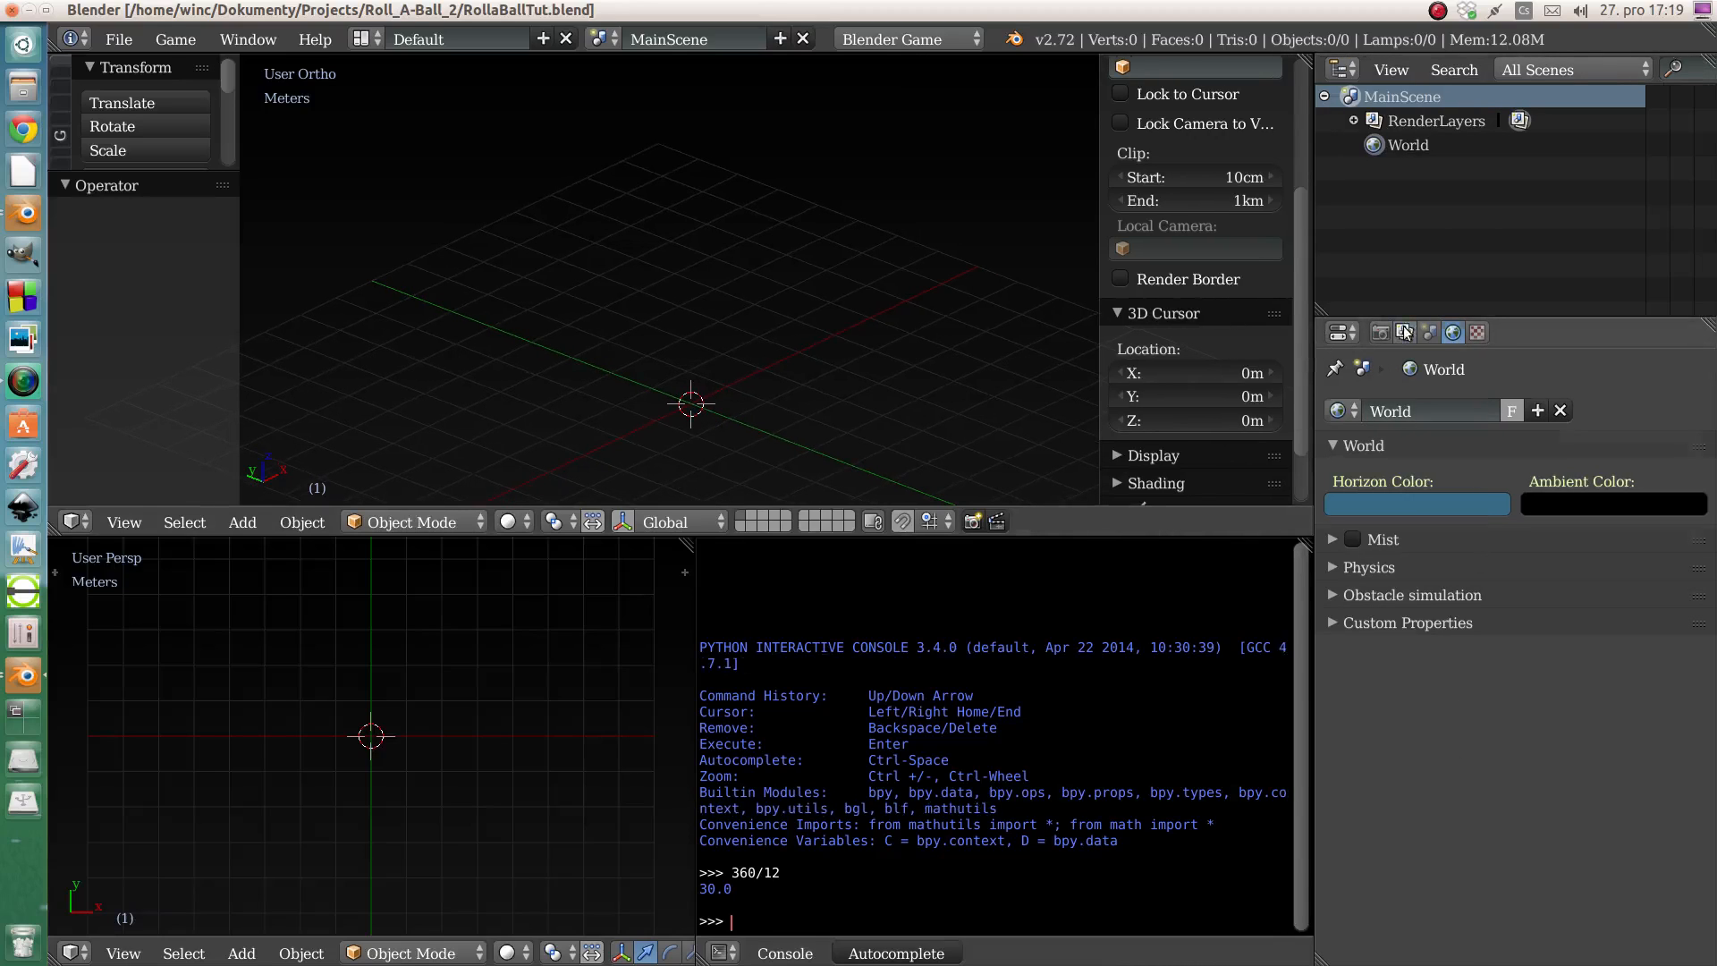
click(1429, 333)
click(1454, 332)
click(1478, 333)
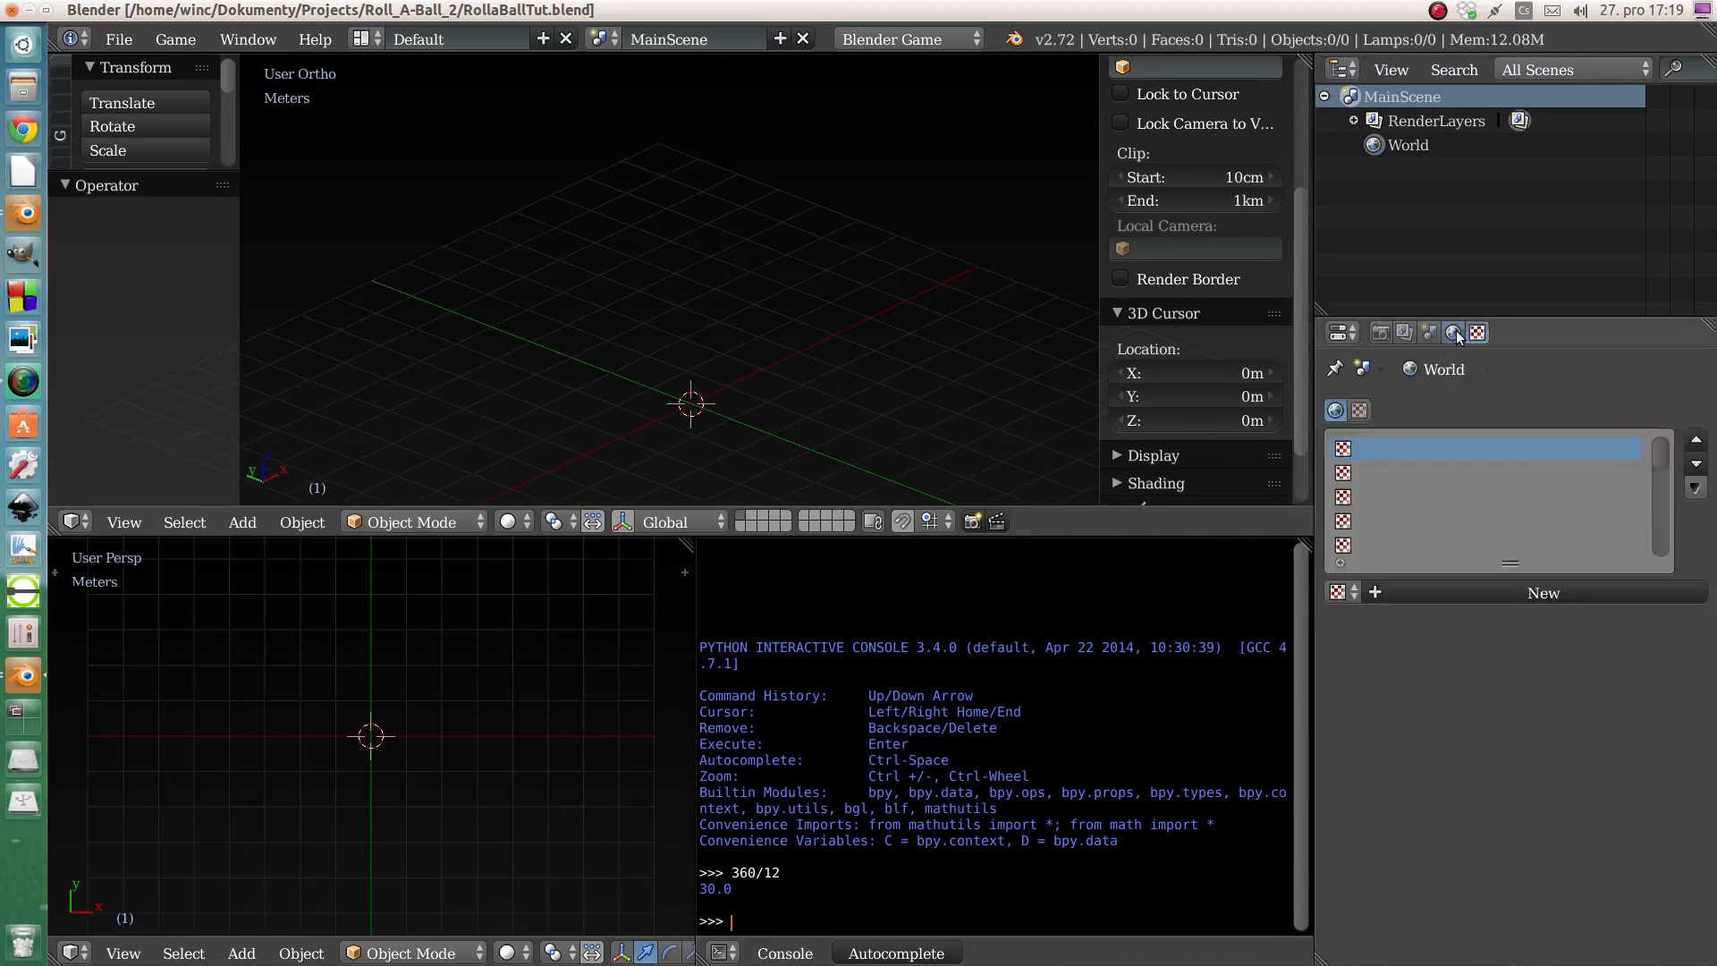
click(1453, 333)
click(1341, 333)
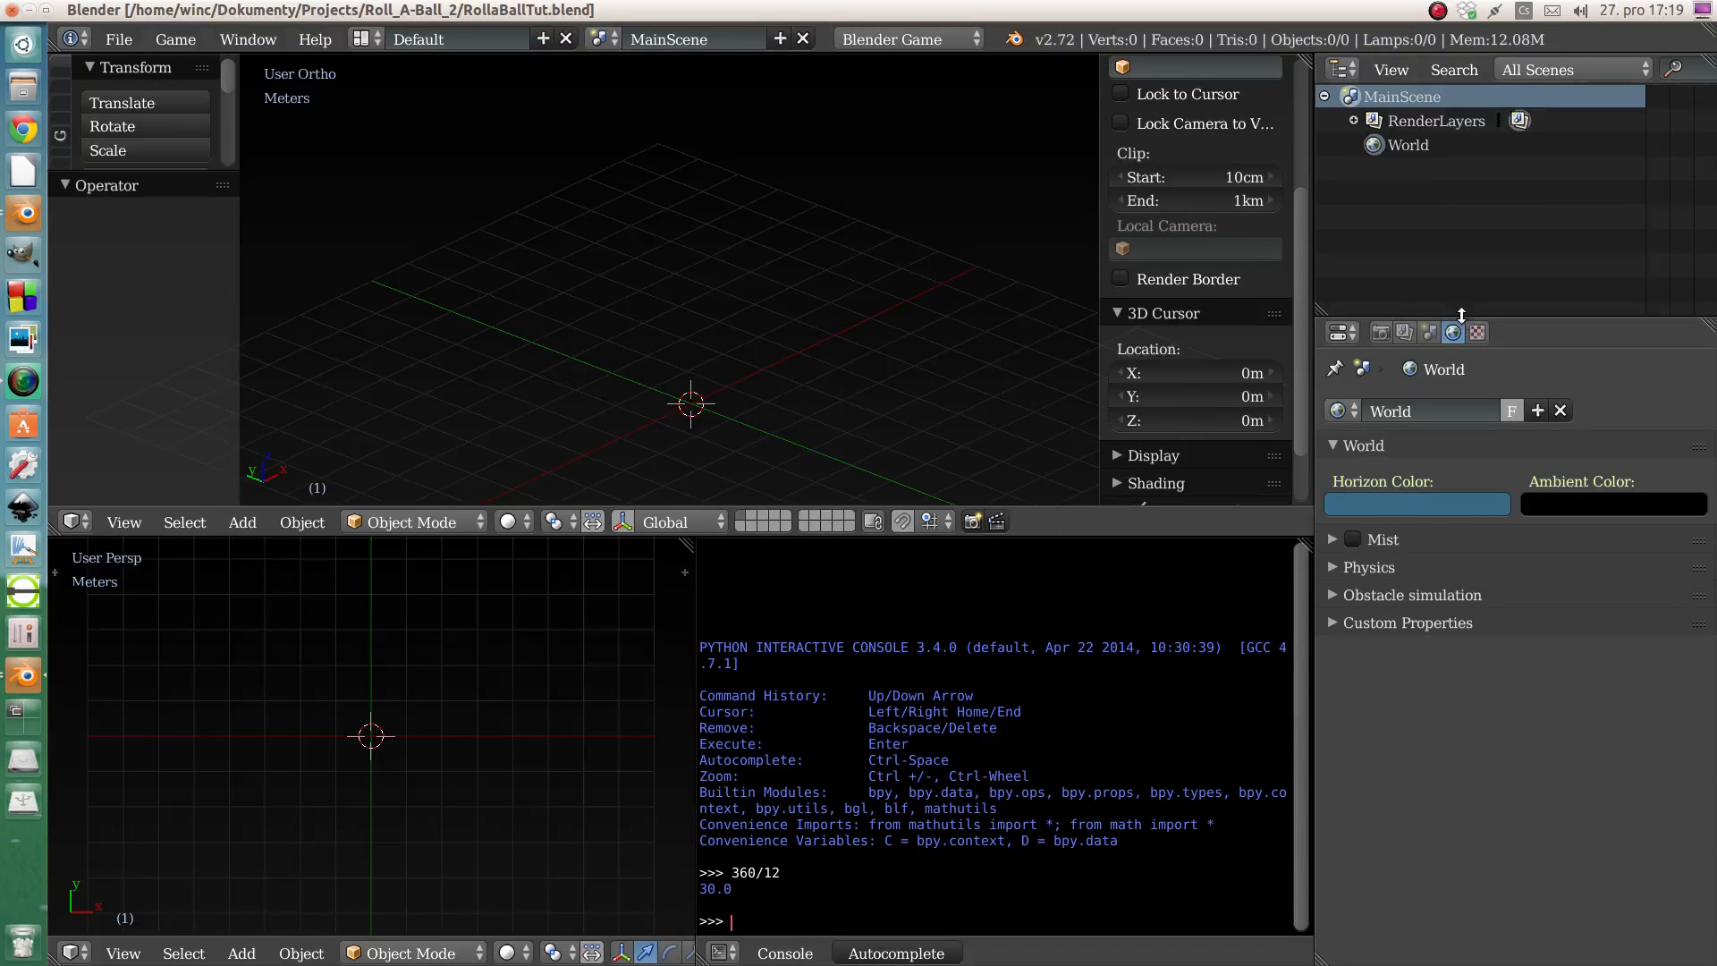
drag(1464, 319, 1459, 416)
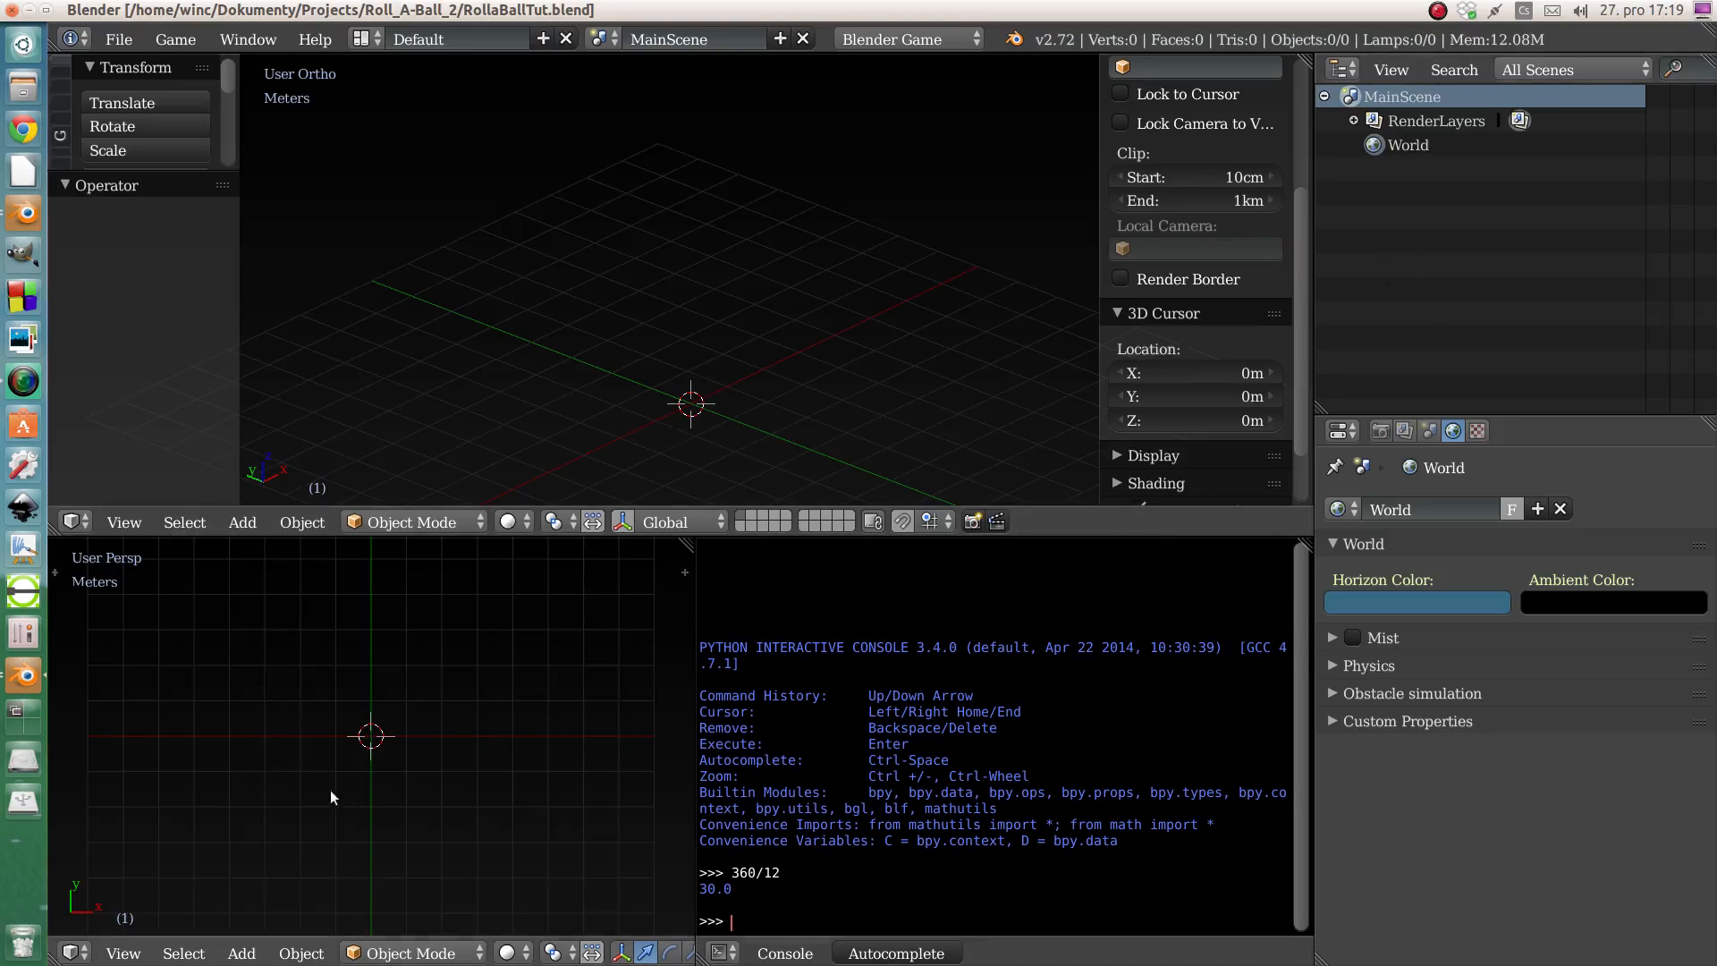
- Add a camera to the scene at the 3D cursor
middle_drag(385, 747, 328, 631)
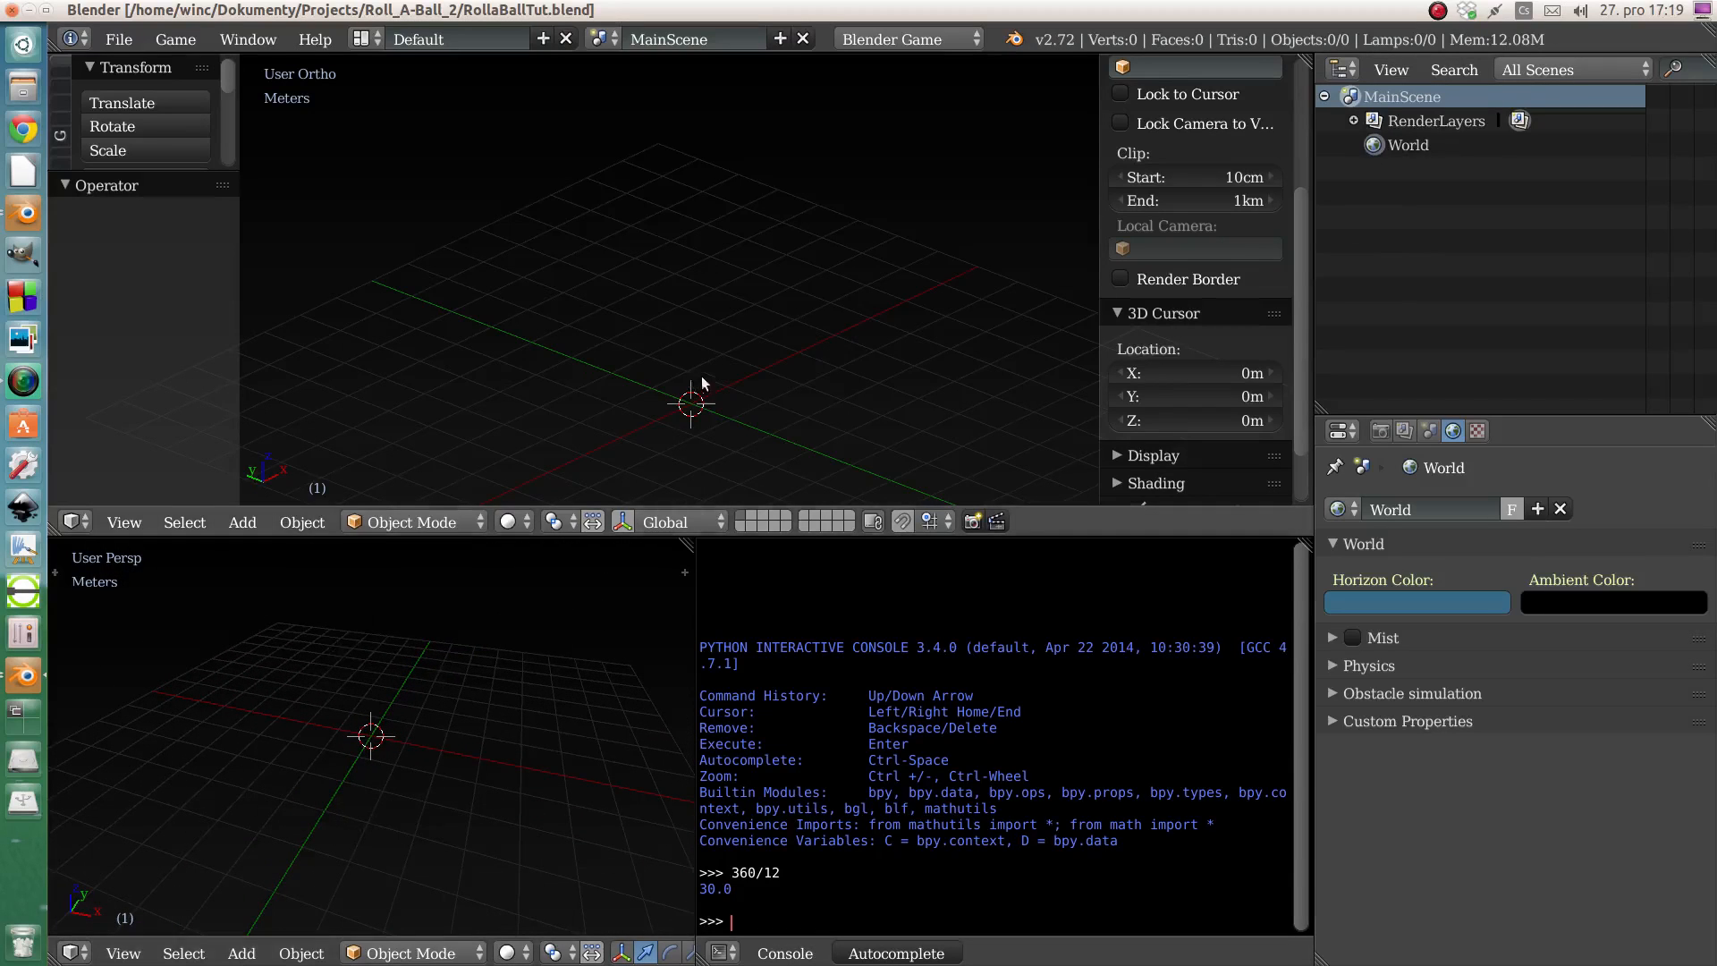
middle_drag(688, 336, 689, 381)
key(shift+a)
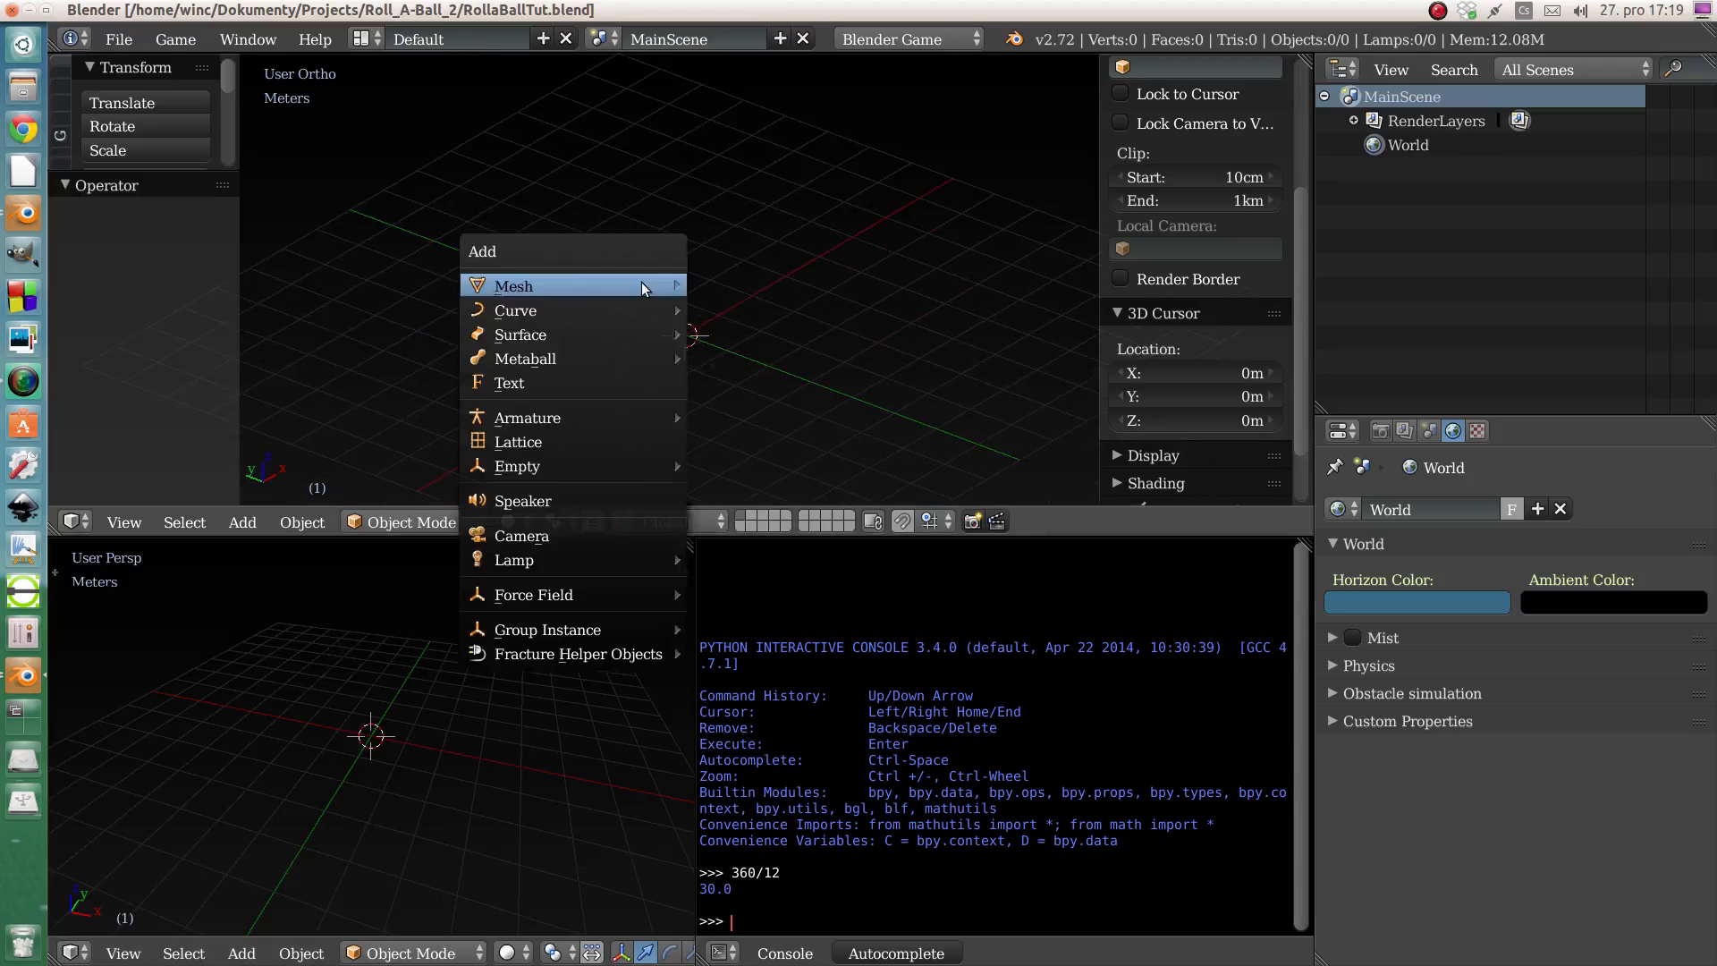
click(587, 536)
middle_drag(696, 393, 989, 372)
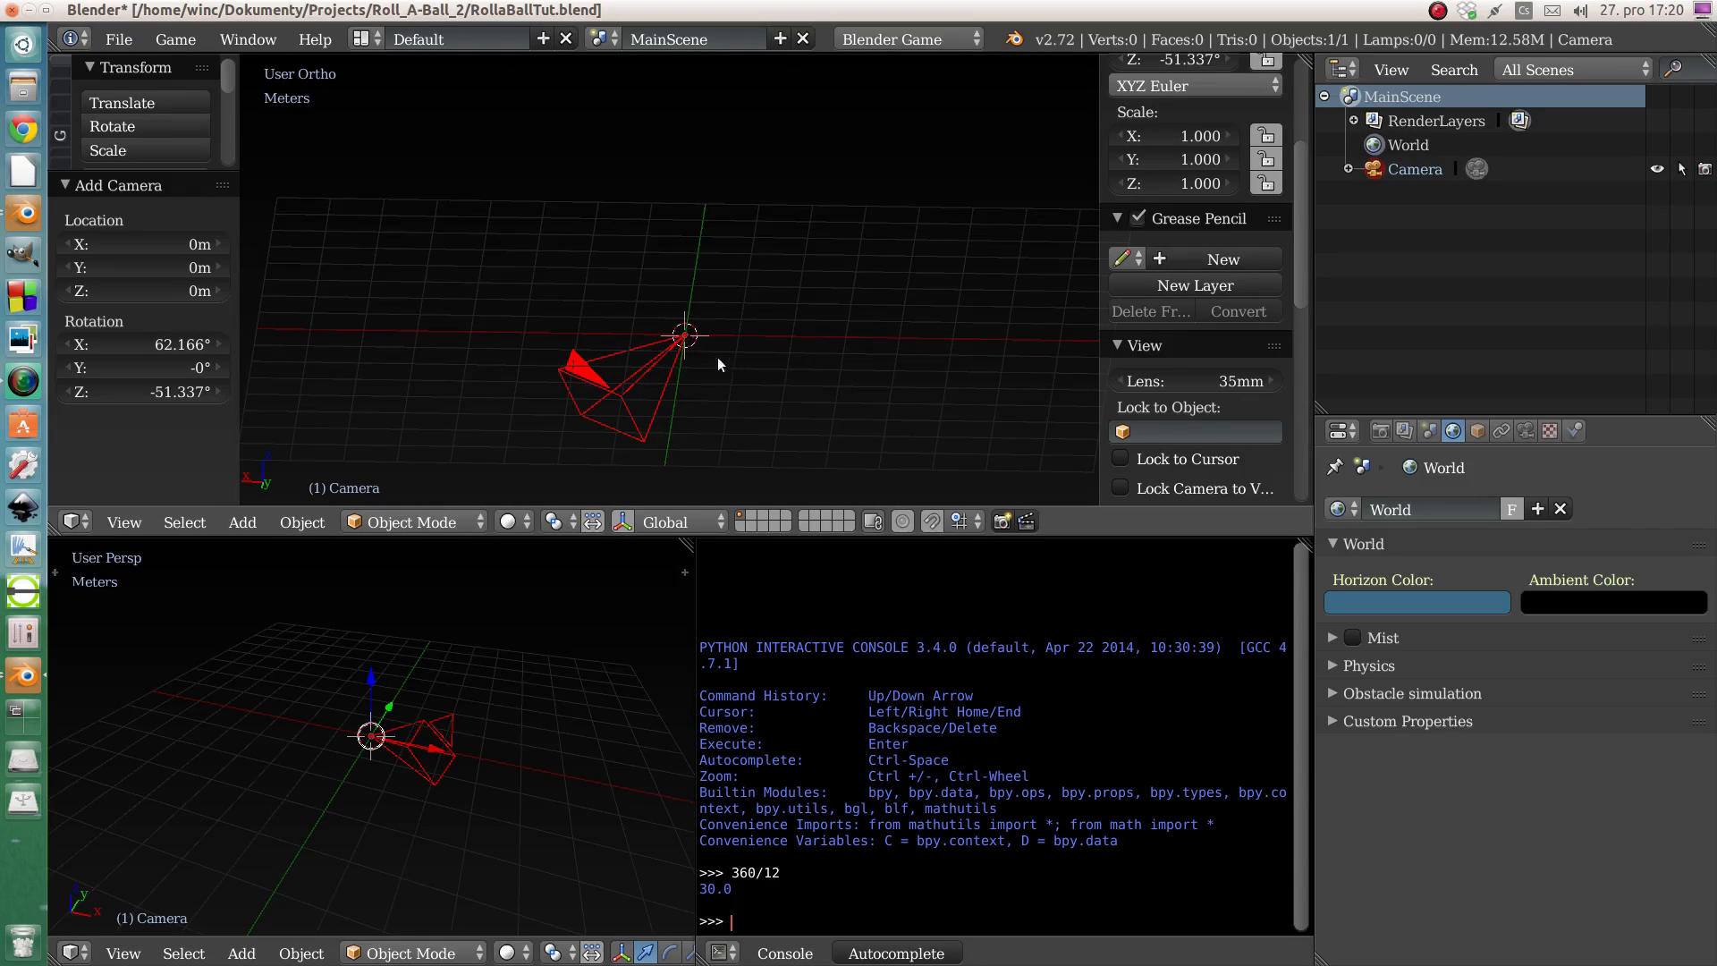
middle_drag(656, 381, 642, 342)
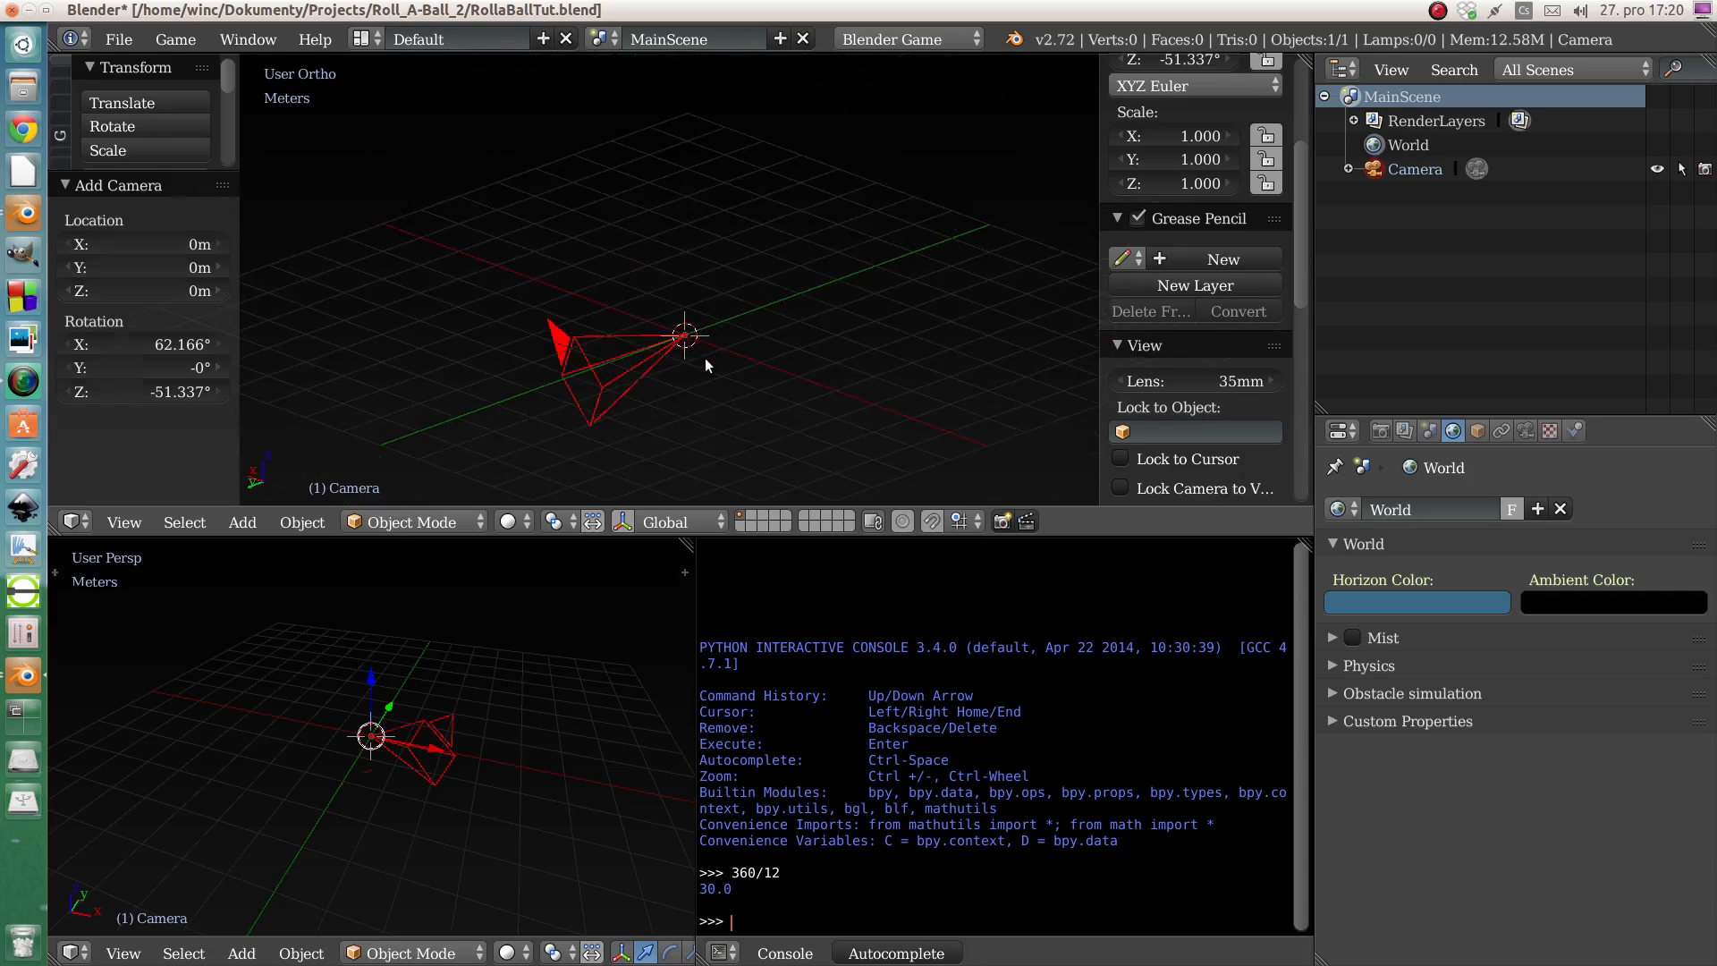
- Clear the camera's rotation, scale and location
key(alt+r)
mouse_move(706, 364)
middle_down()
mouse_move(646, 380)
mouse_move(701, 368)
middle_up()
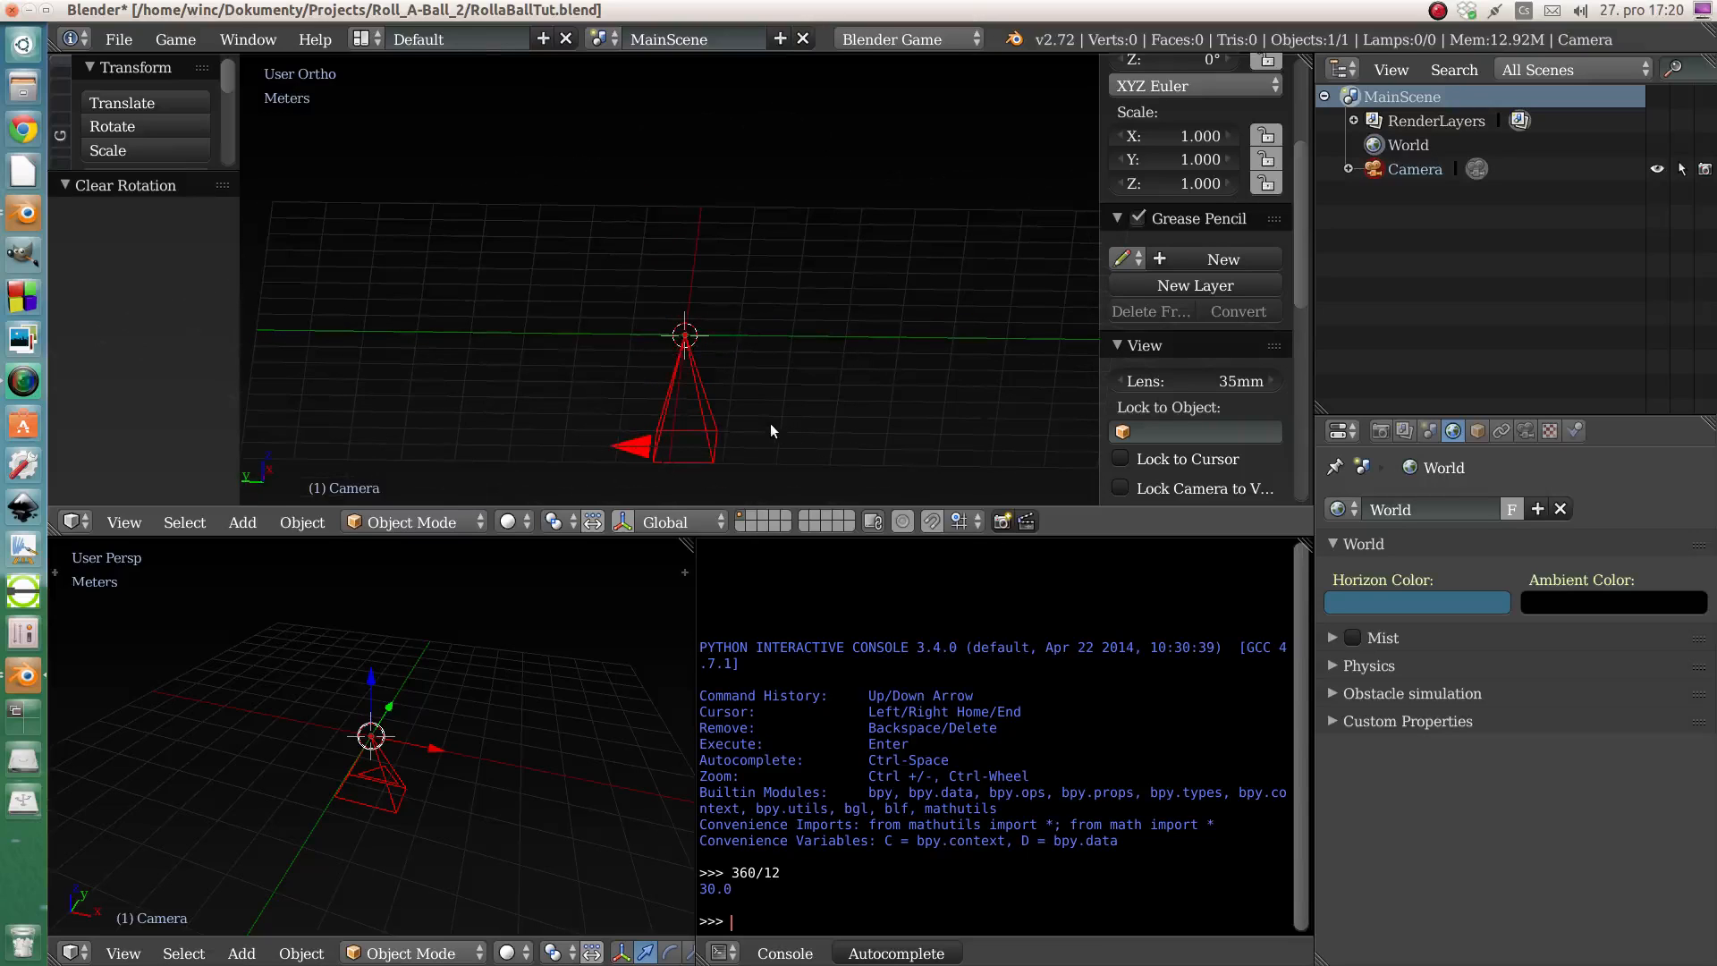
key(alt+s)
key(alt+g)
middle_drag(770, 429, 491, 375)
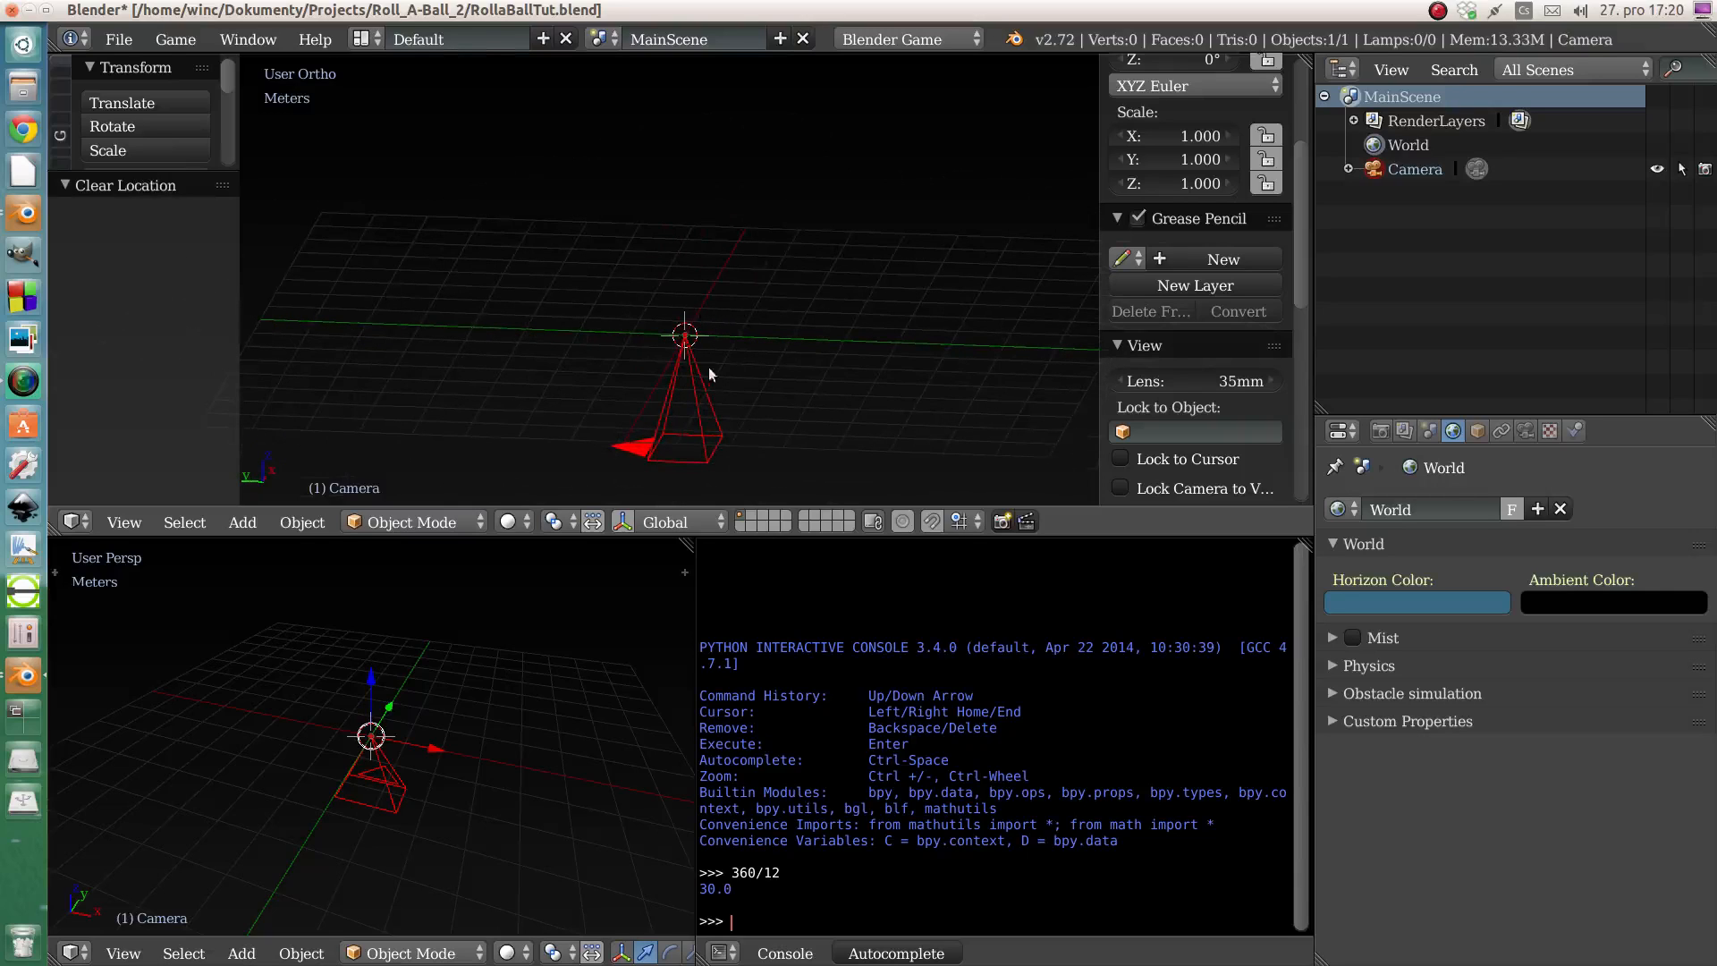
- In the right orthographic view, raise the camera about 10 m along Z, and shift it about -19.3 m in Y and 0.45 m in Z
middle_drag(723, 389, 332, 341)
key(KP_3)
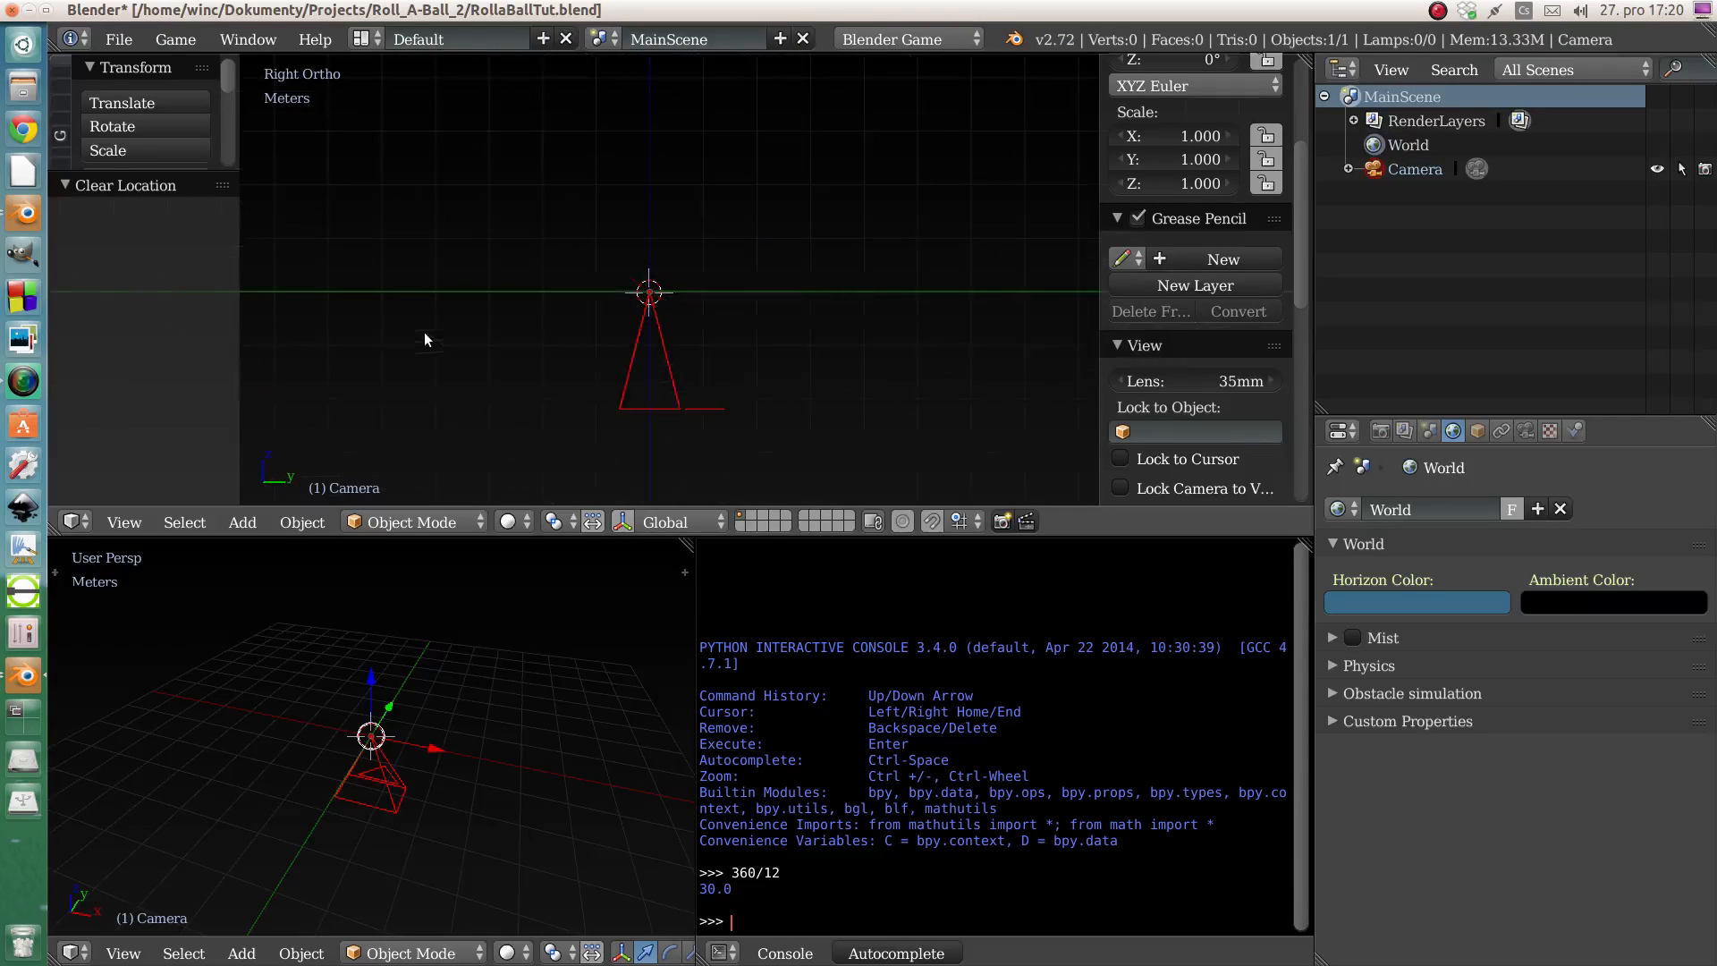
shift+middle_drag(636, 334, 631, 395)
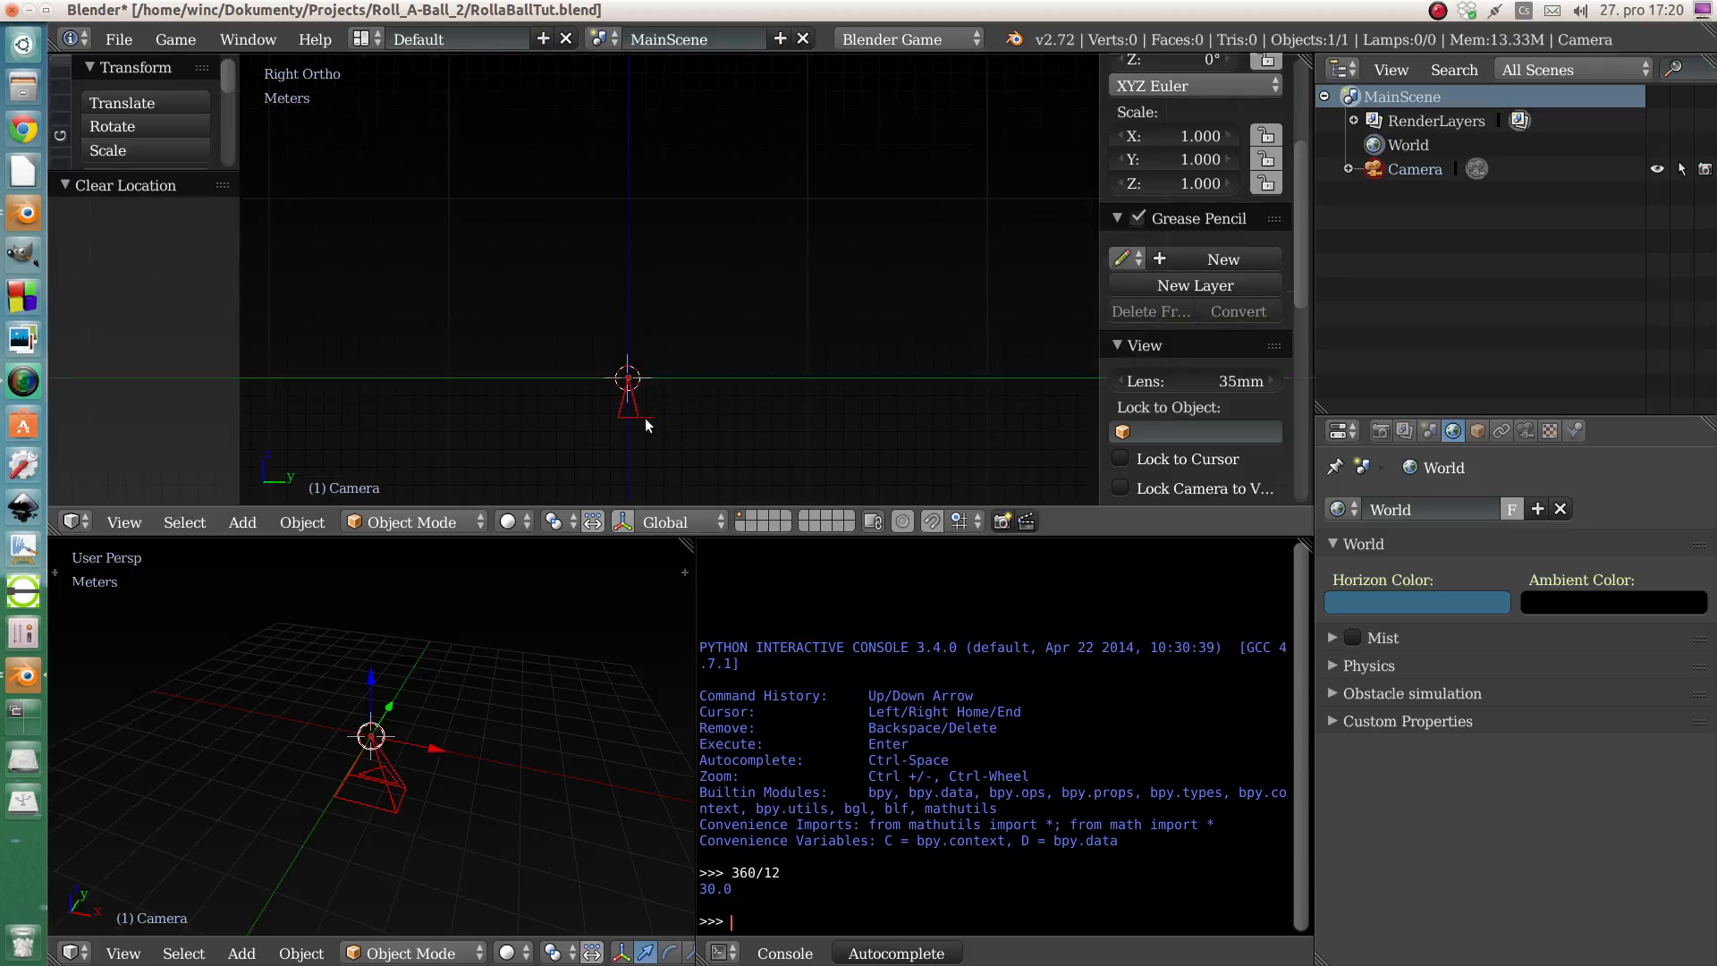
key(g)
key(z)
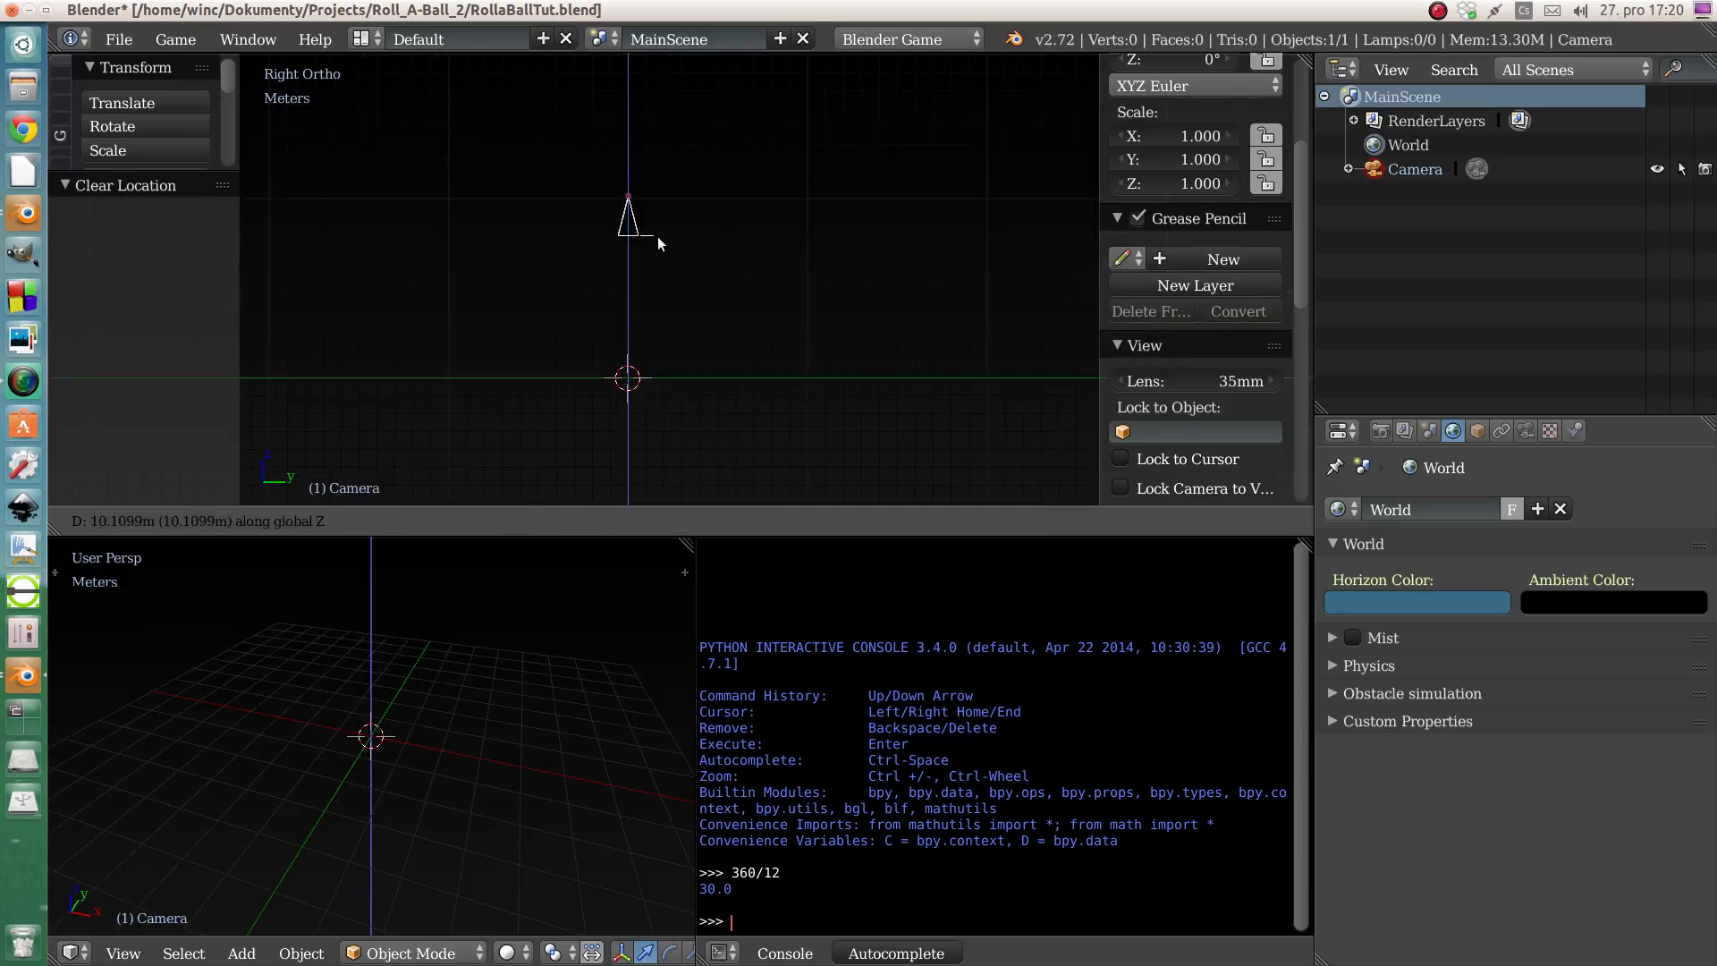
click(657, 239)
key(g)
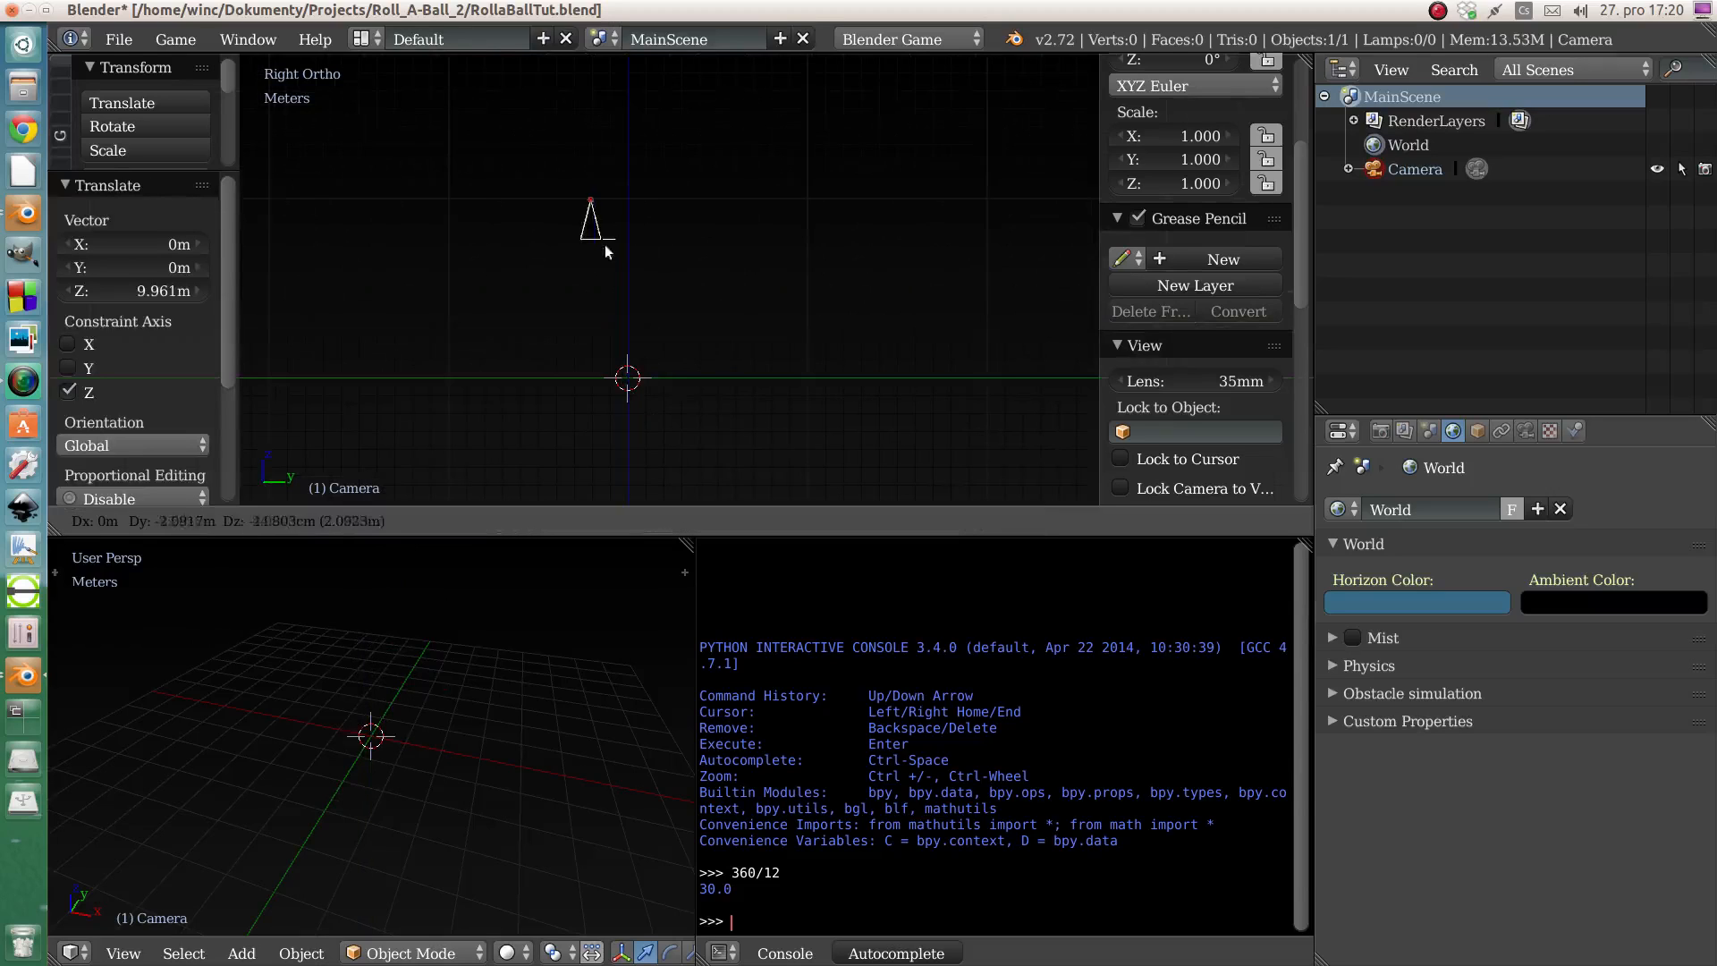
click(330, 234)
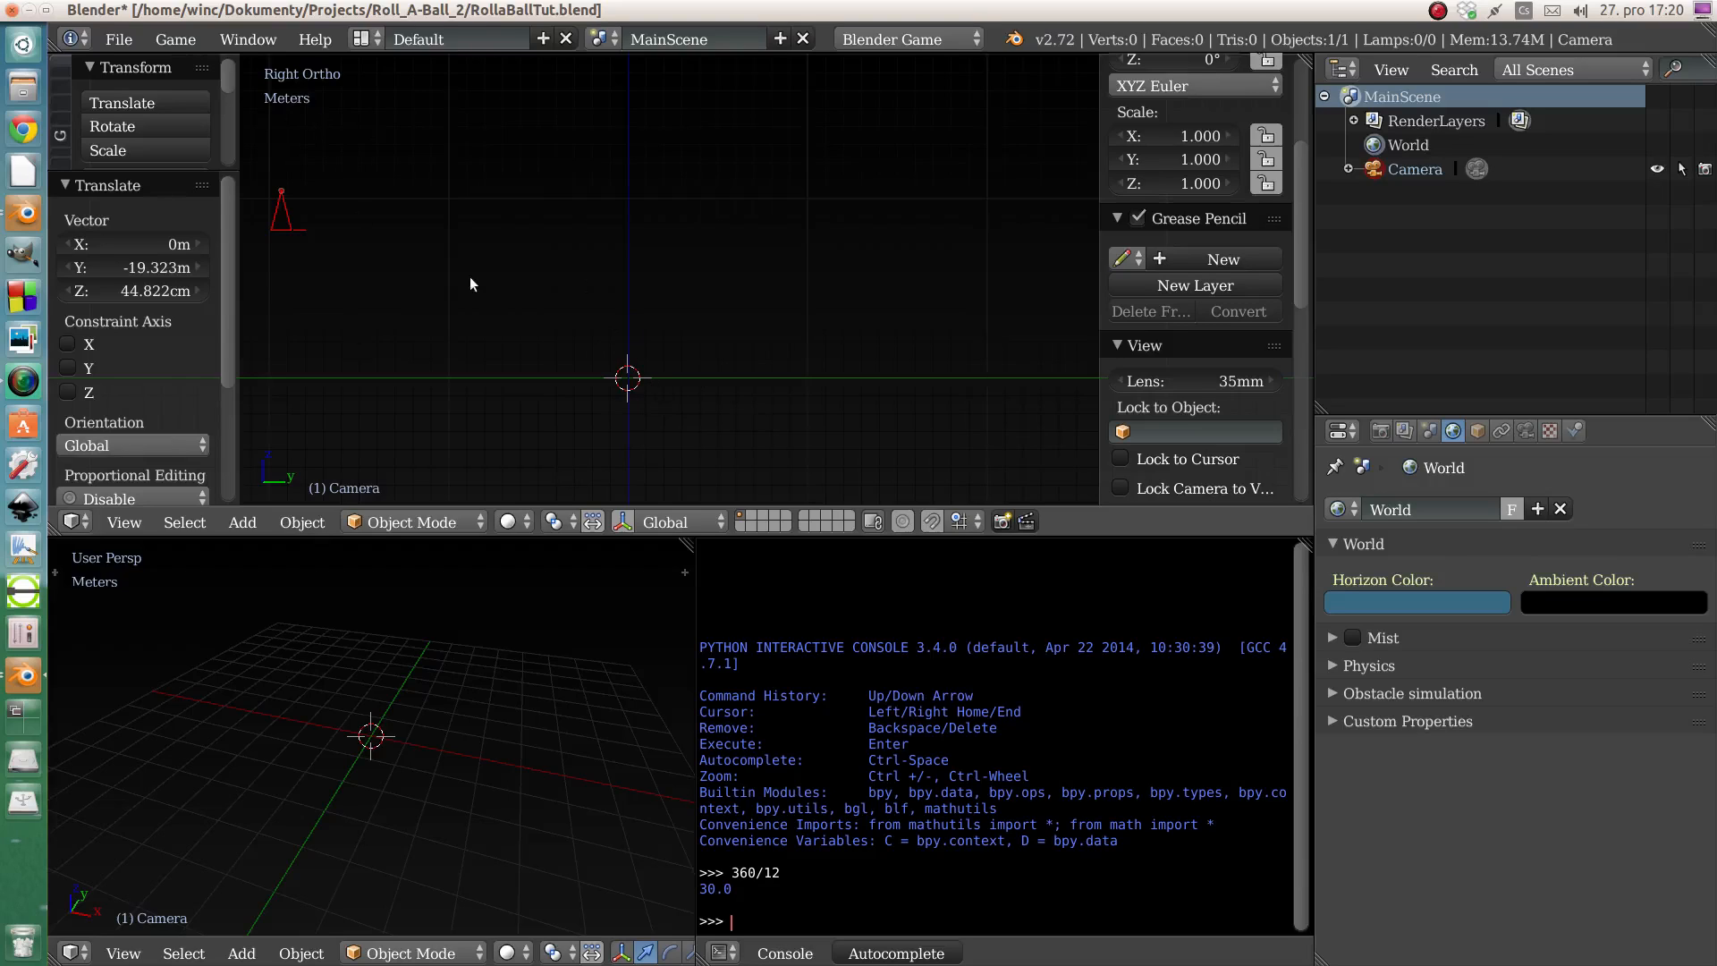
- Rotate the camera about -64.4° in the right orthographic view so it tilts toward the scene origin
shift+middle_drag(468, 278, 515, 289)
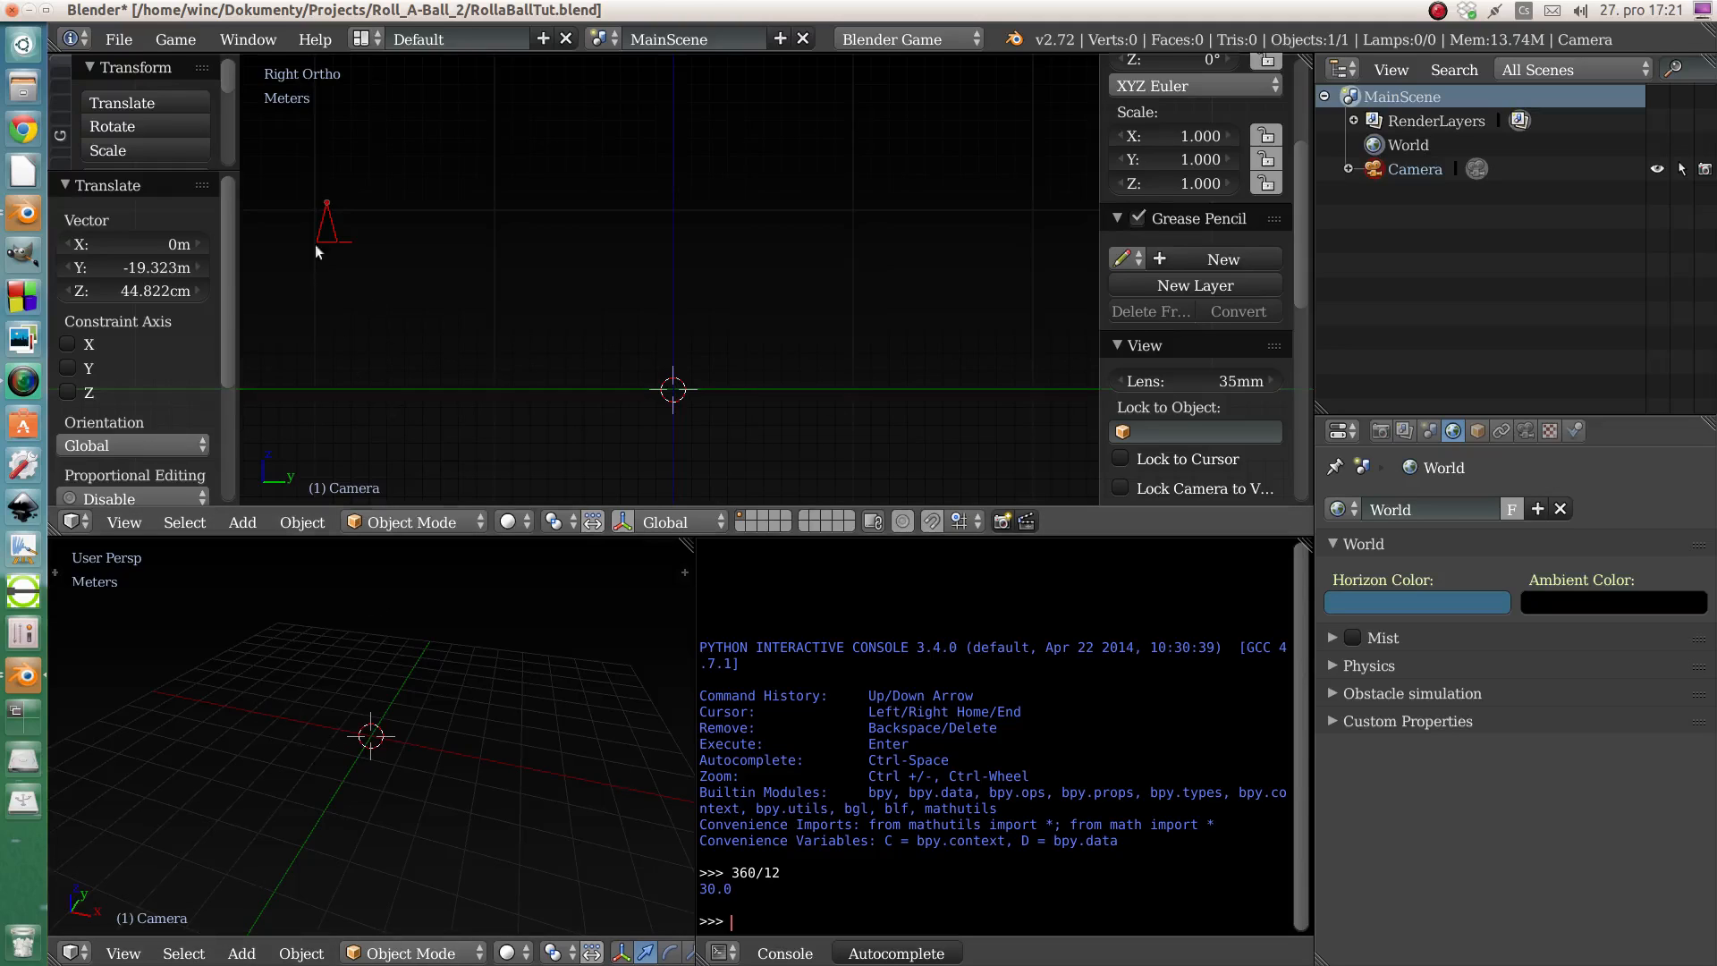
key(r)
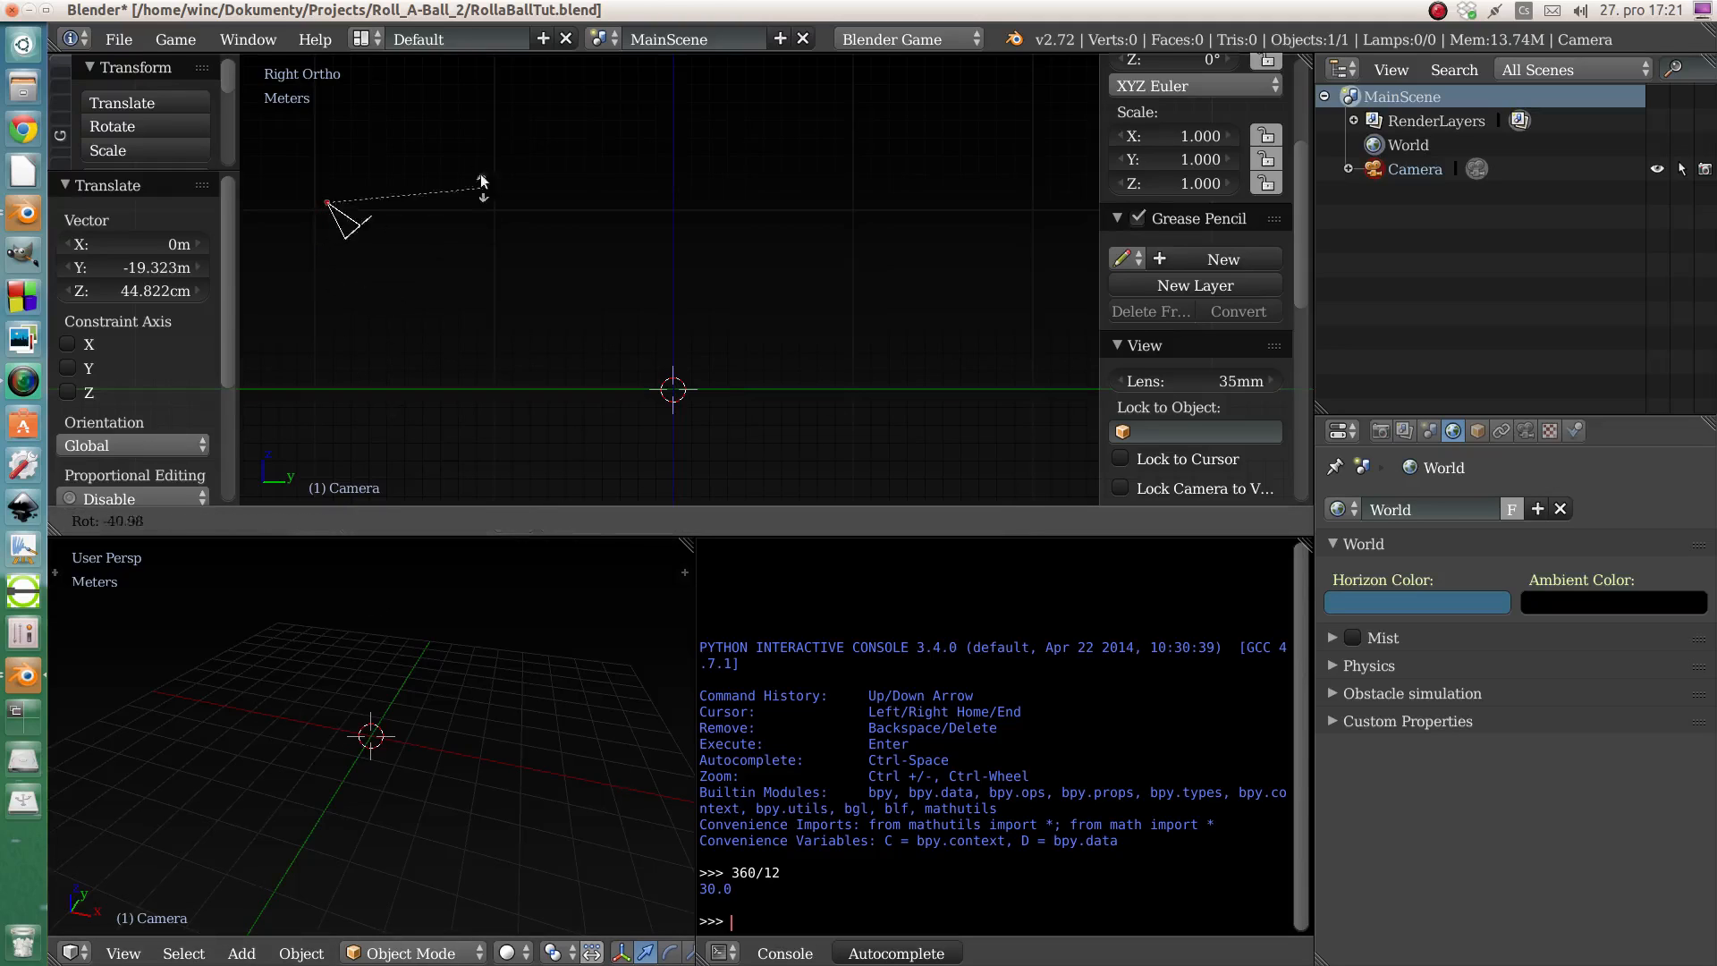
click(456, 131)
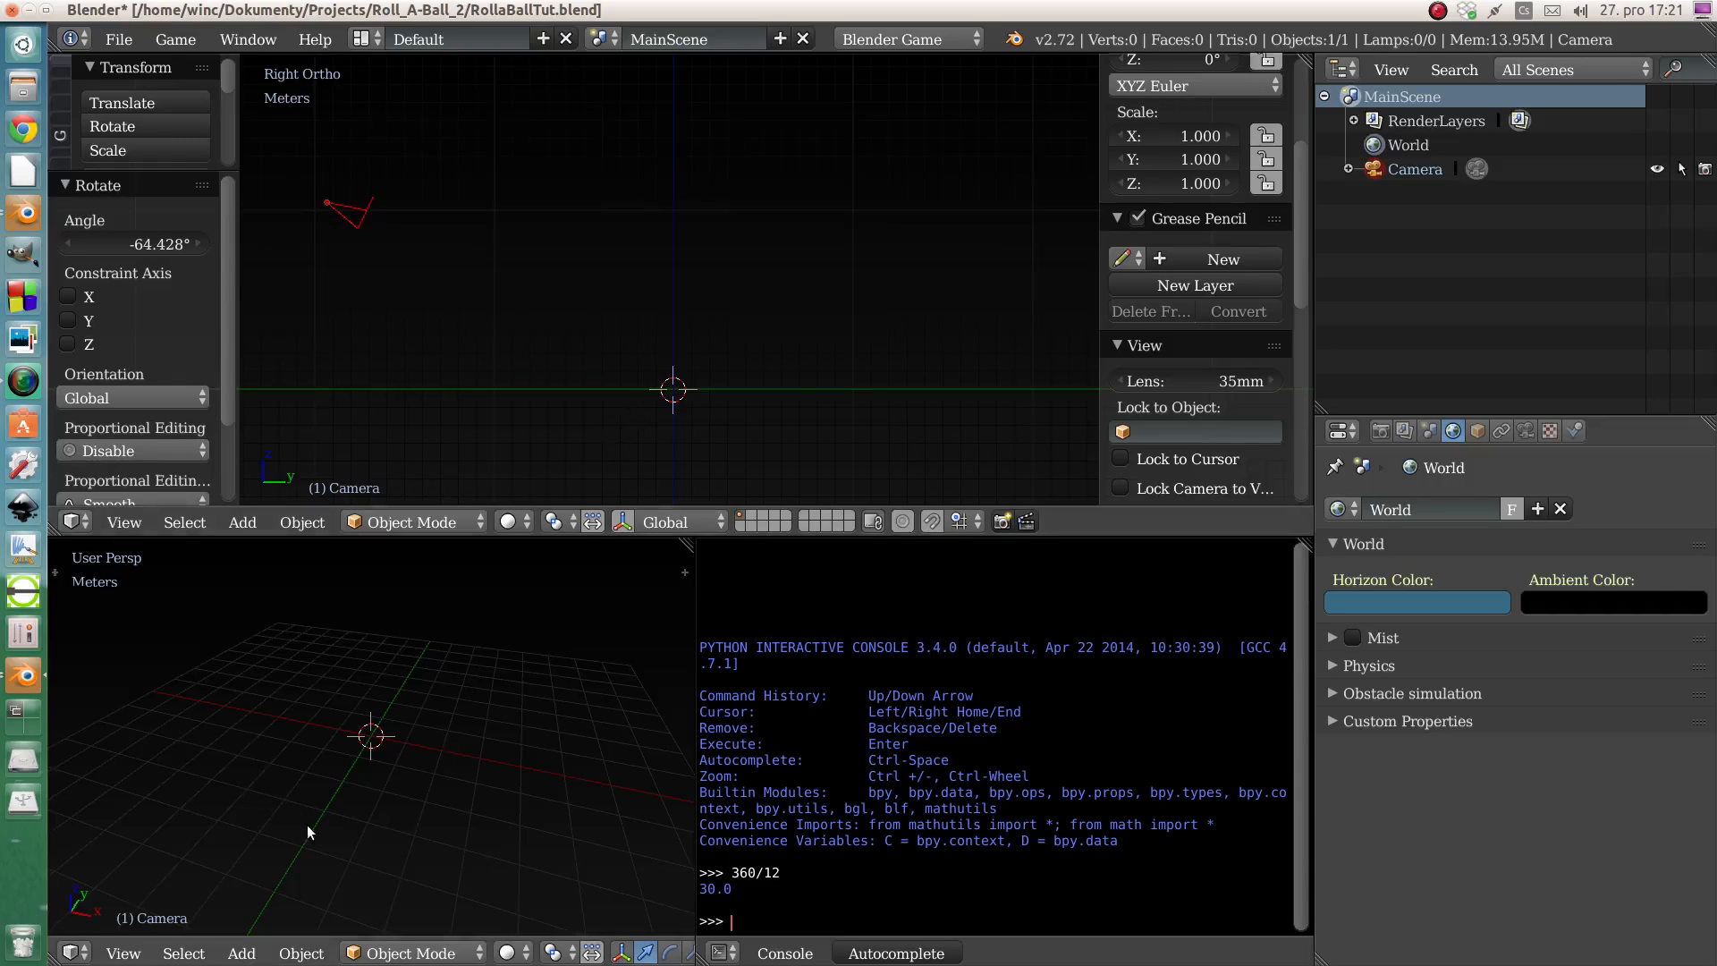
- Show the camera's view in the lower 3D viewport, enlarged to fill it, and widen that viewport slightly into the Python console
key(KP_0)
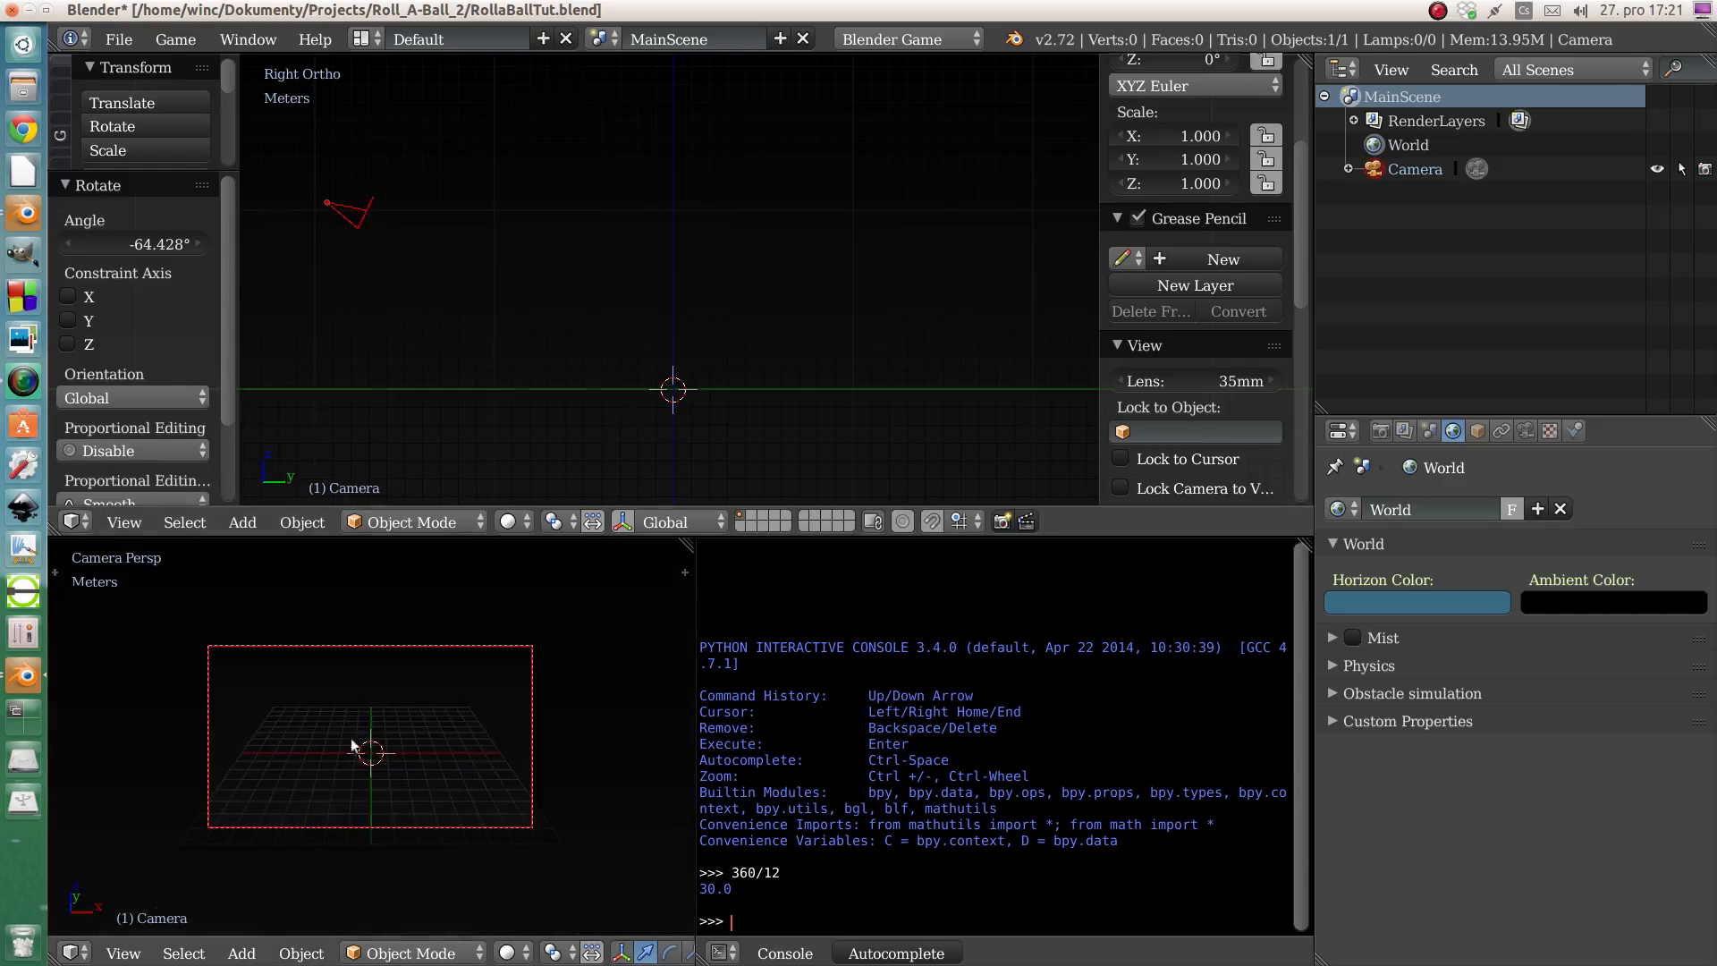
scroll(351, 744, up, 4)
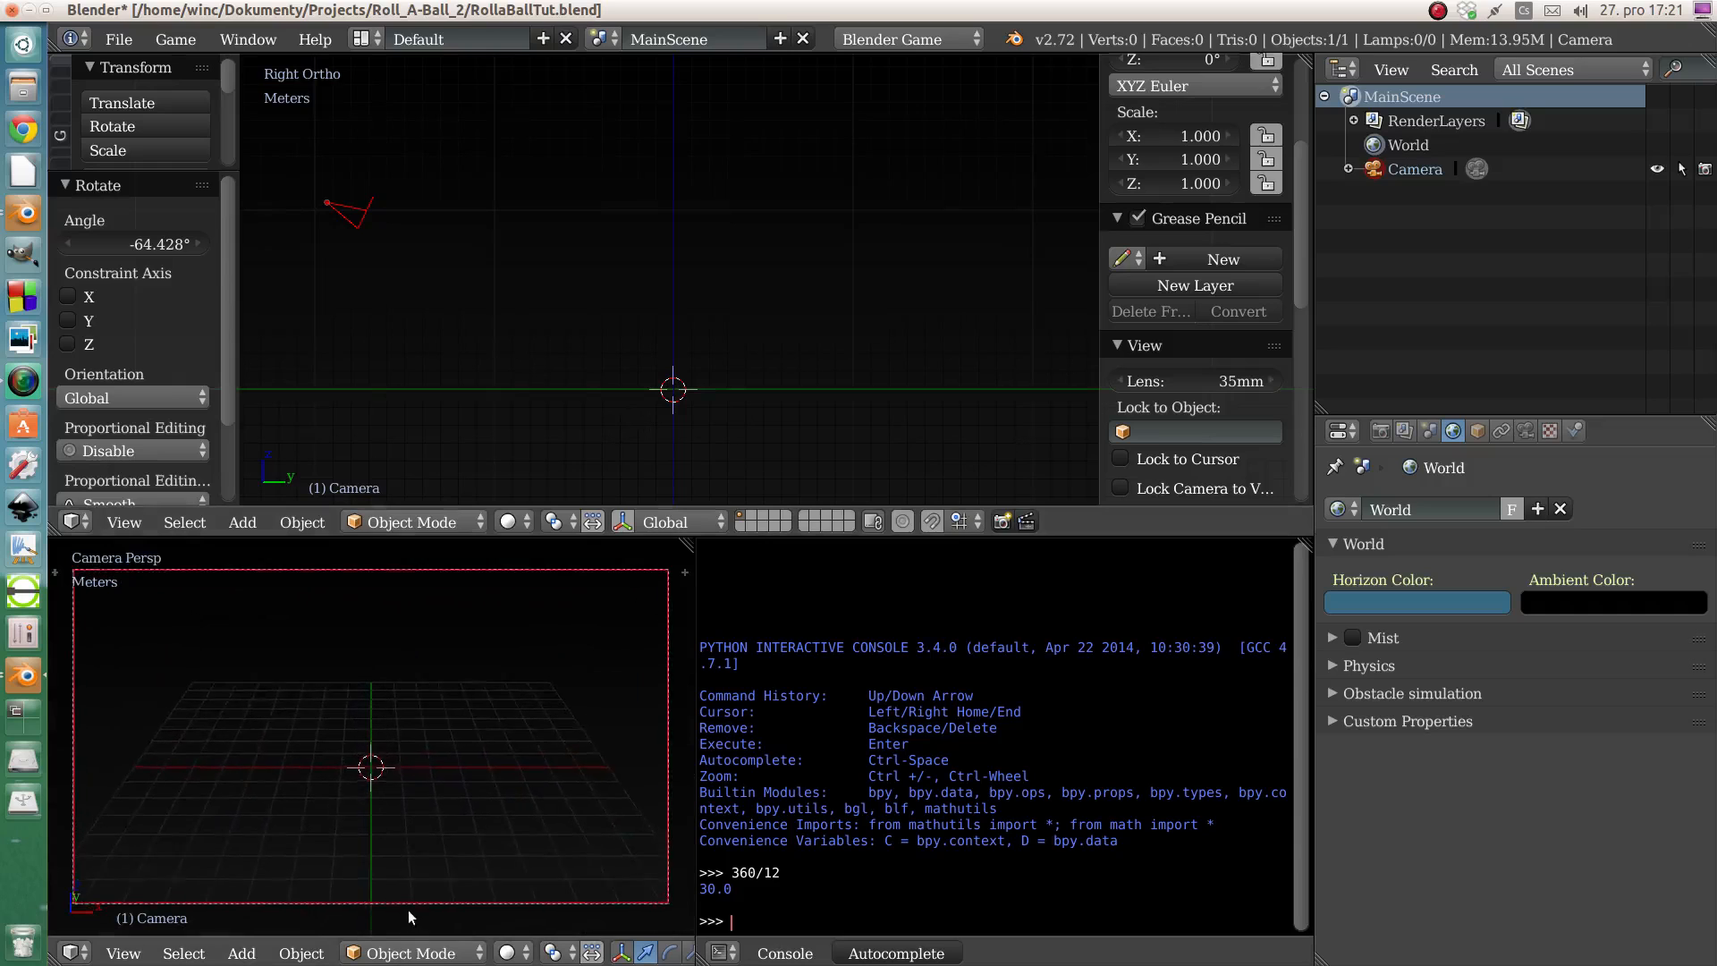
scroll(408, 916, up, 3)
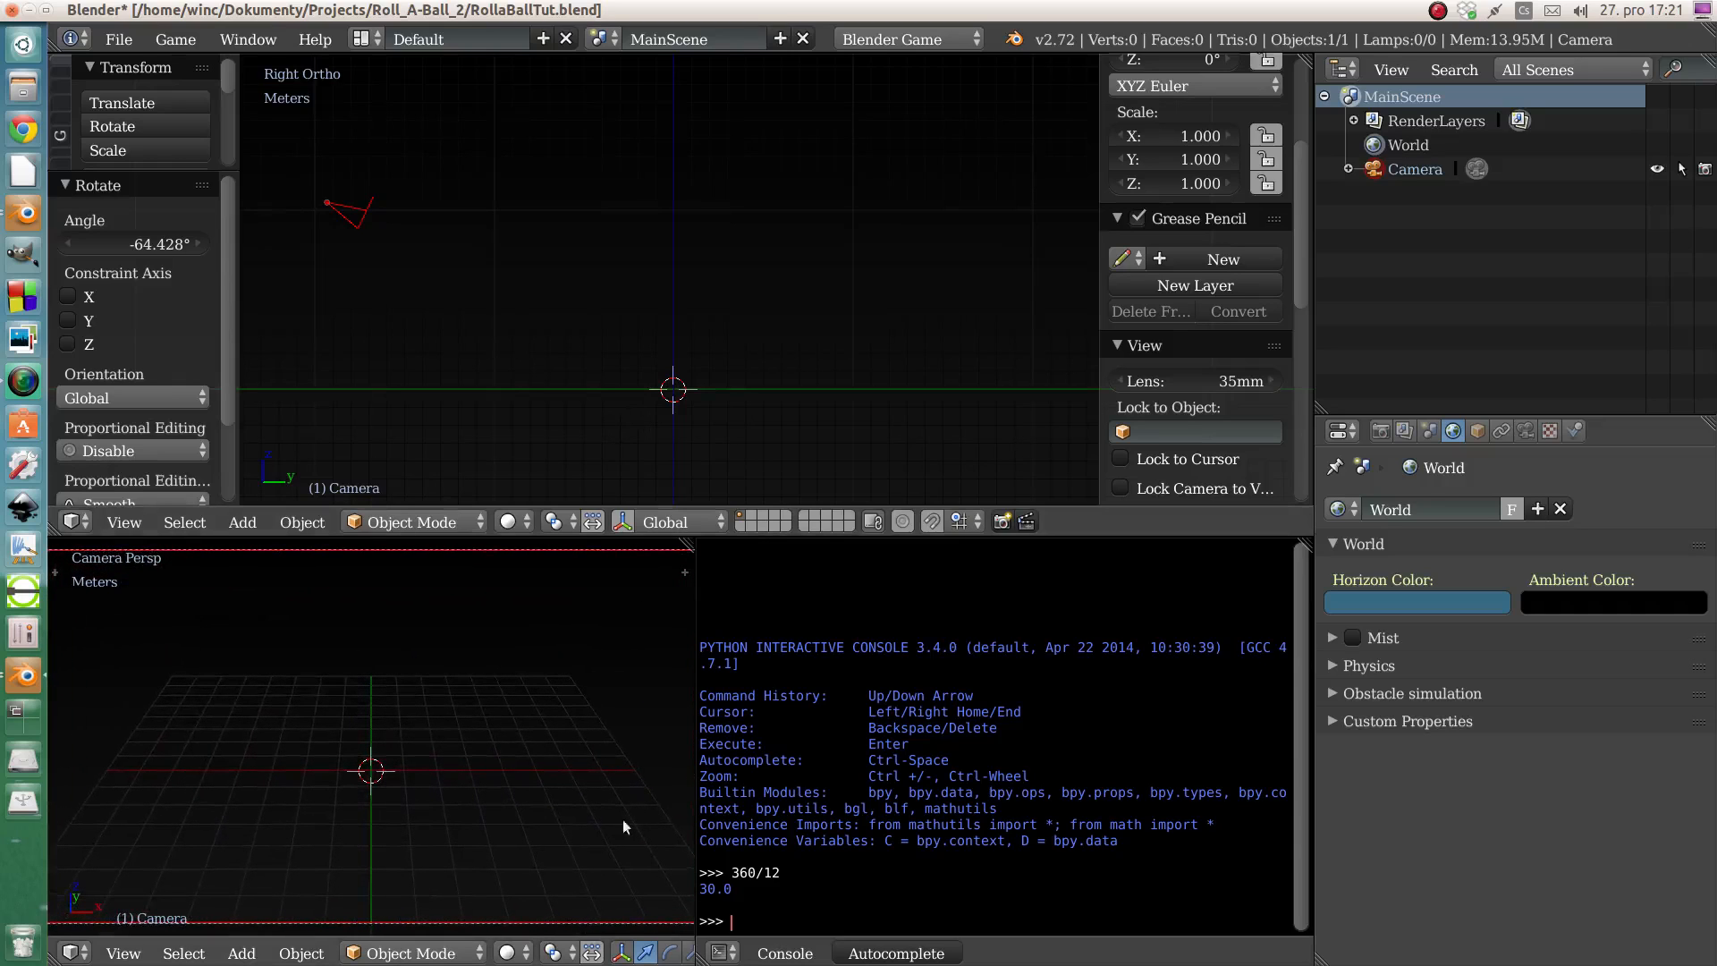
drag(695, 742, 752, 734)
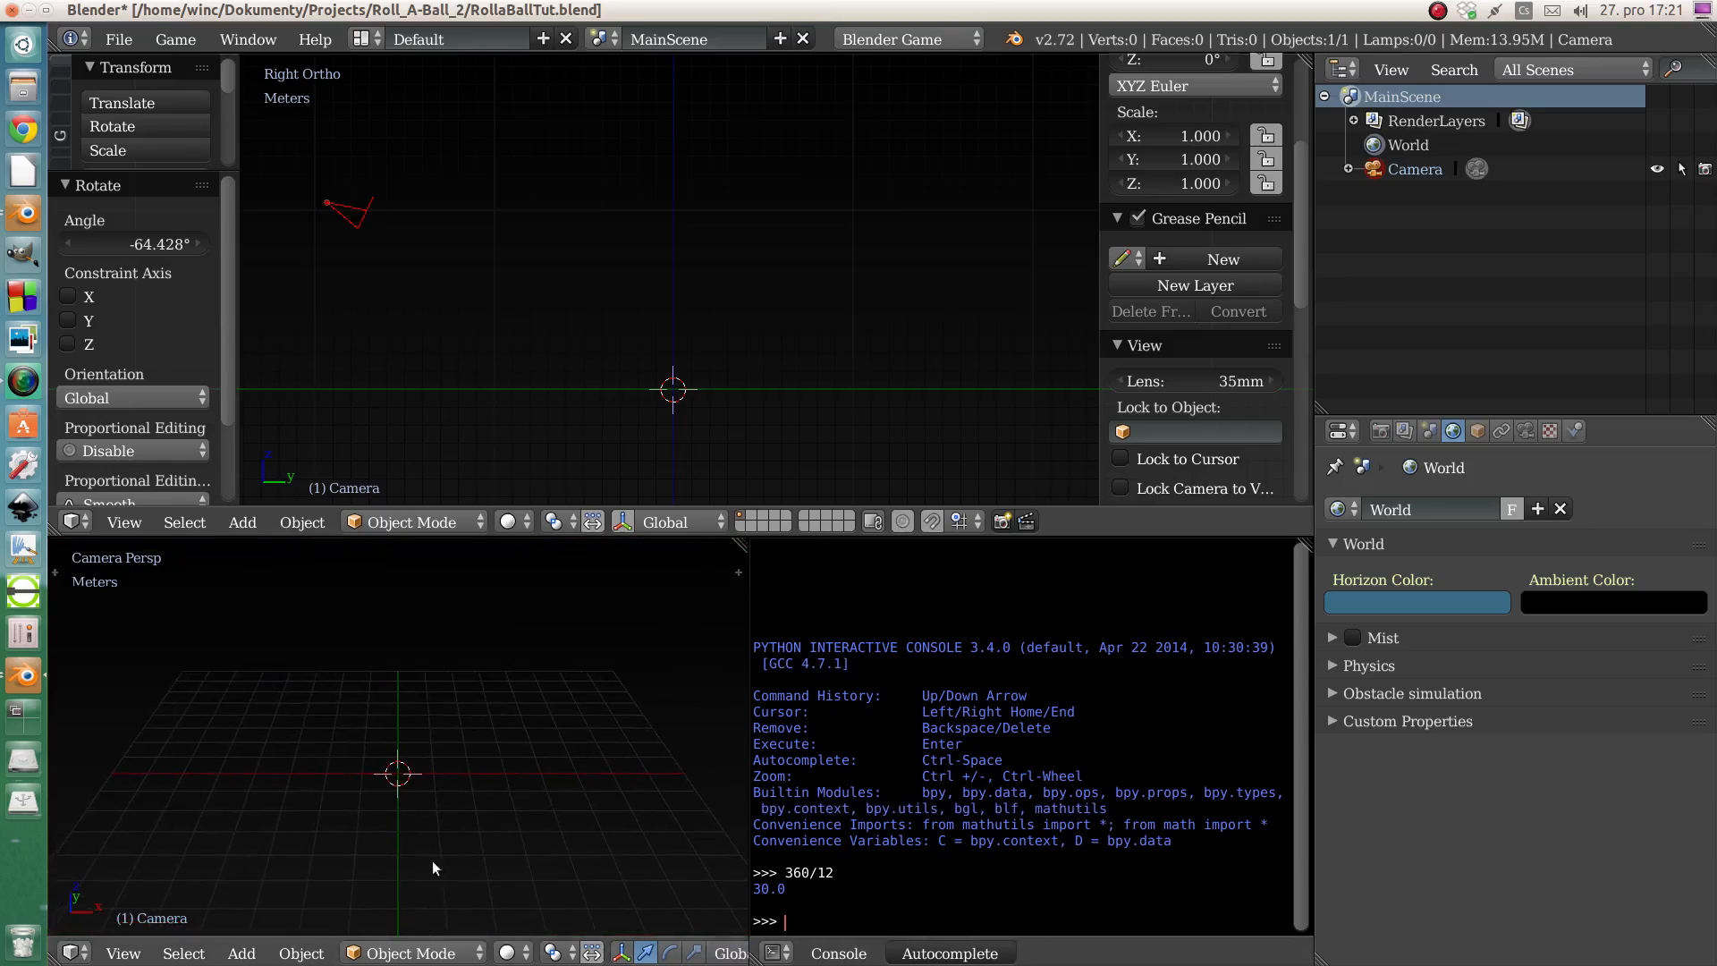
- In the camera viewport's properties sidebar, collapse the expanded sections and enable Only Render in the display settings
key(n)
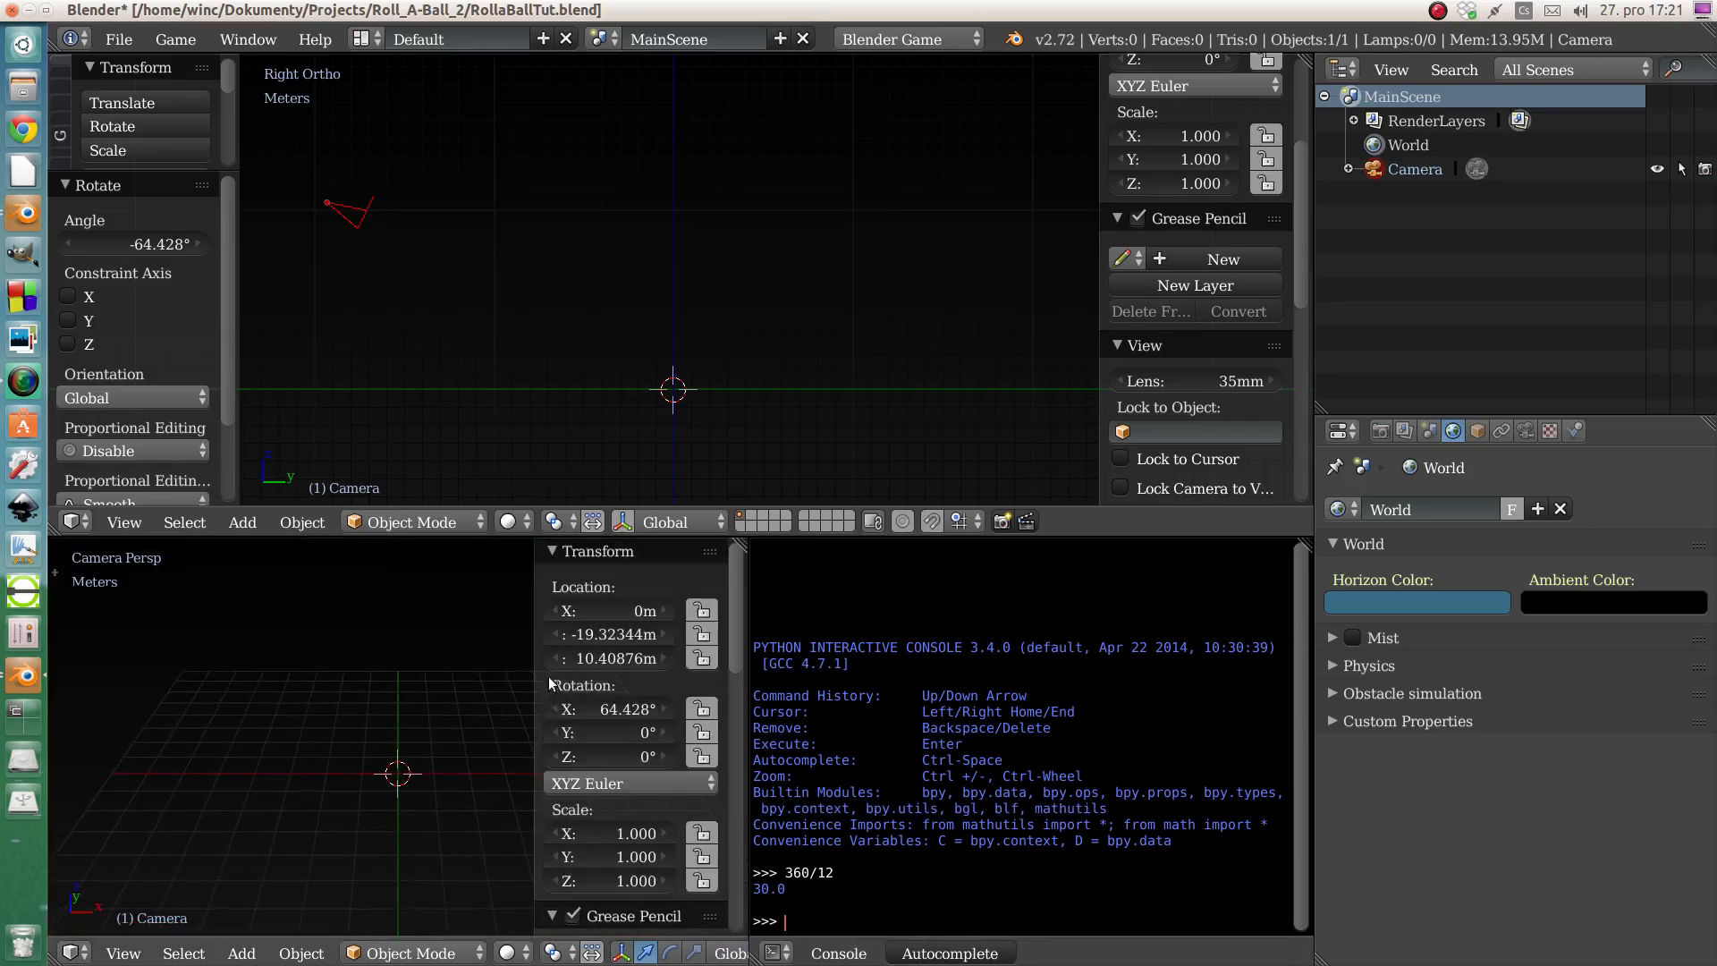
click(558, 551)
click(551, 579)
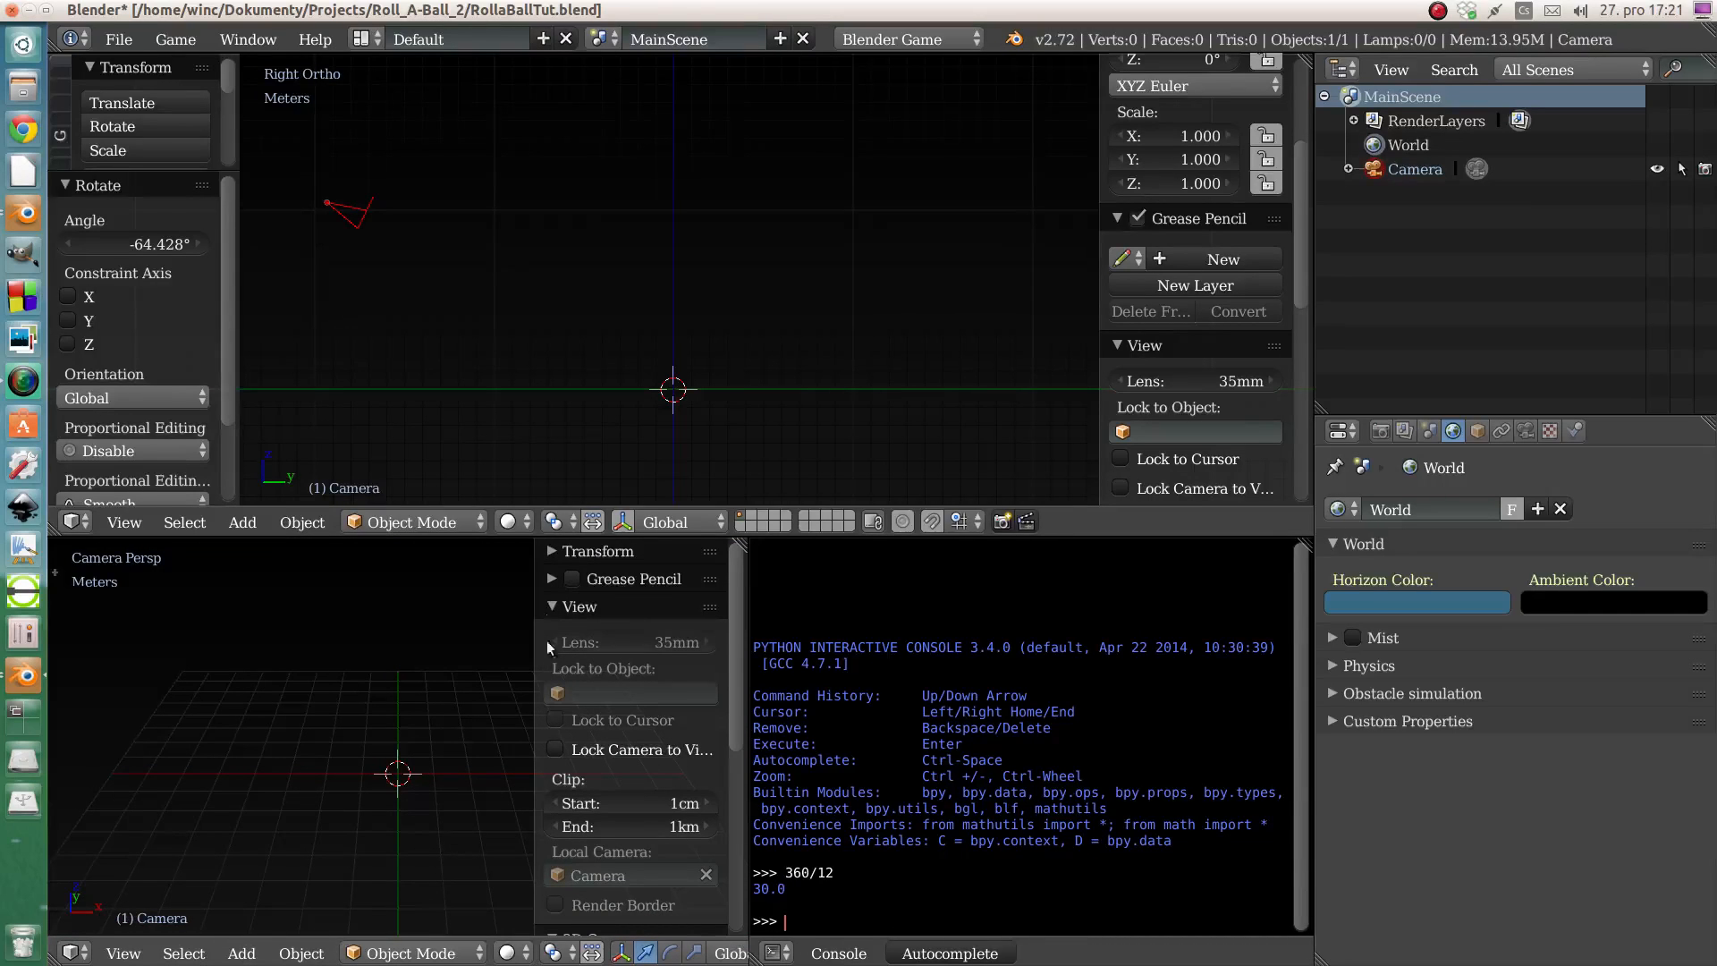
click(549, 608)
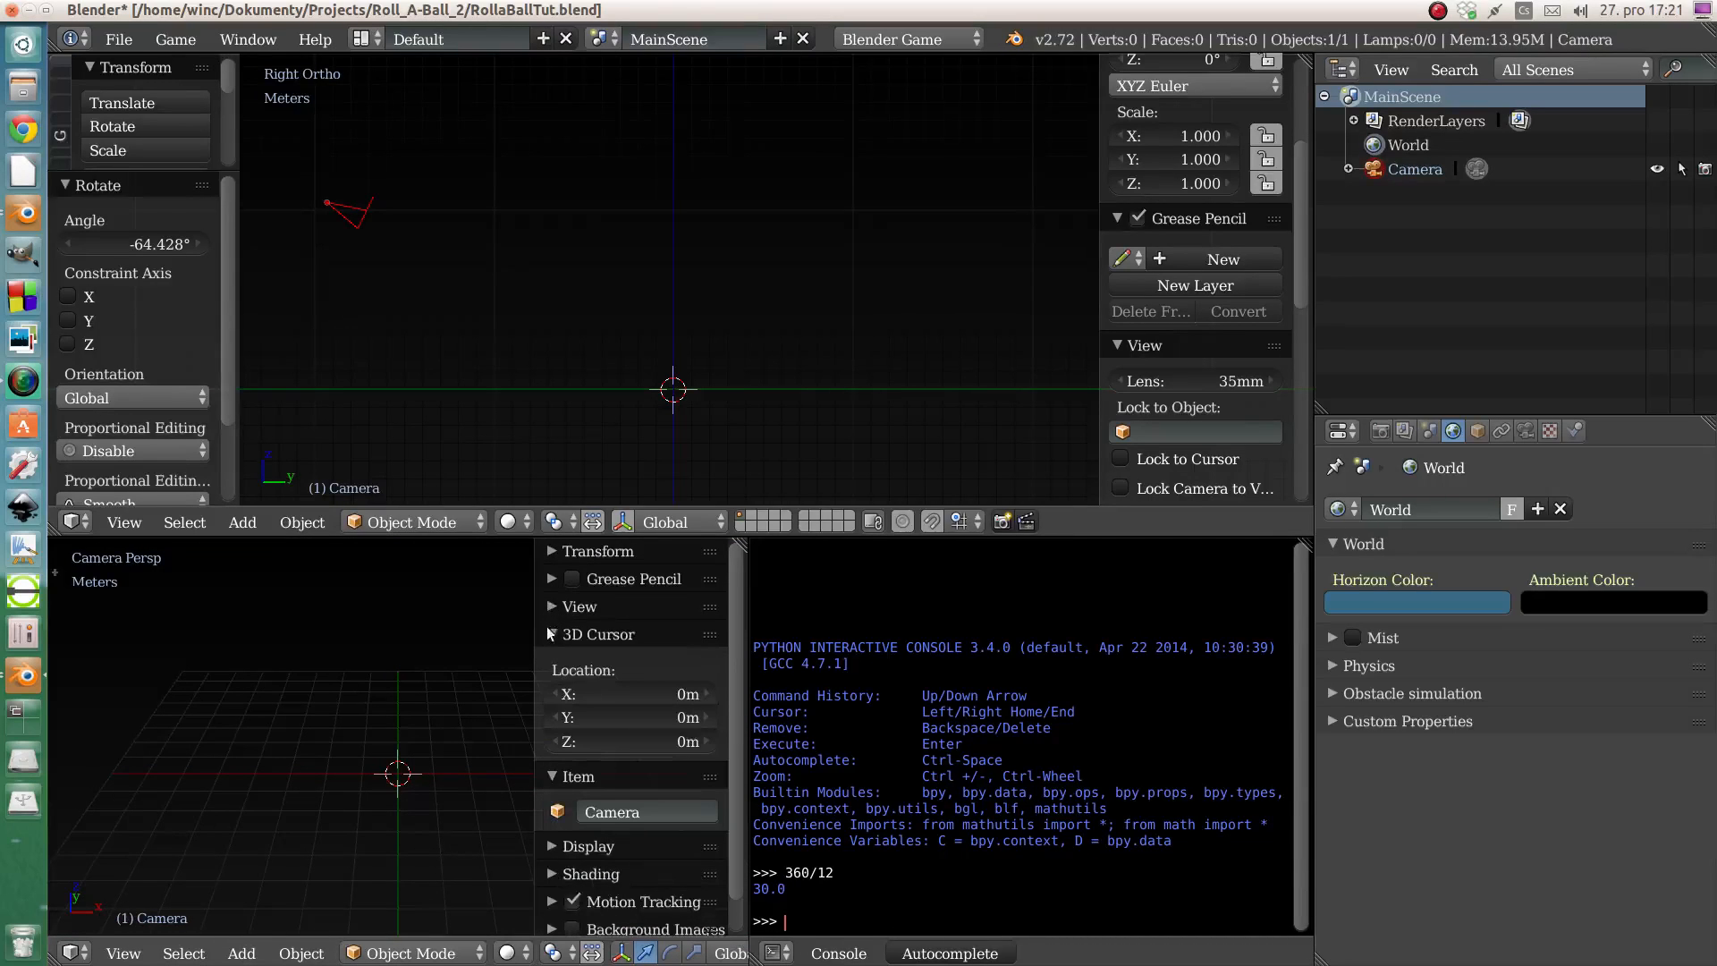
click(547, 637)
click(551, 662)
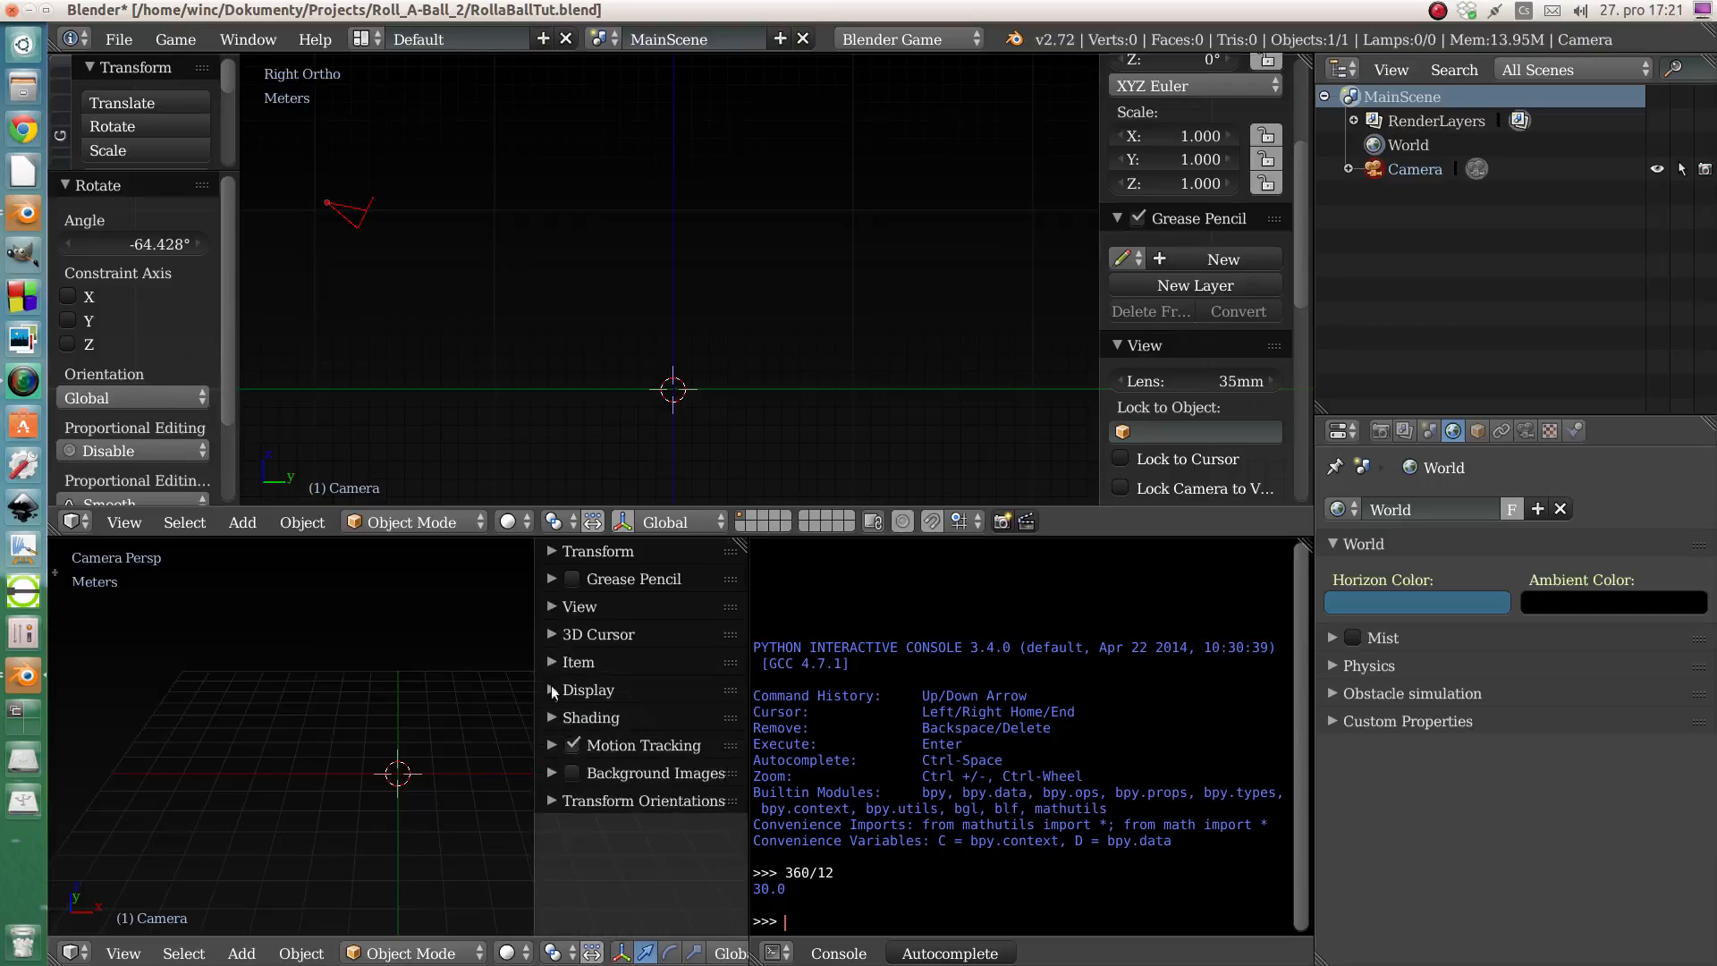
click(551, 687)
click(557, 725)
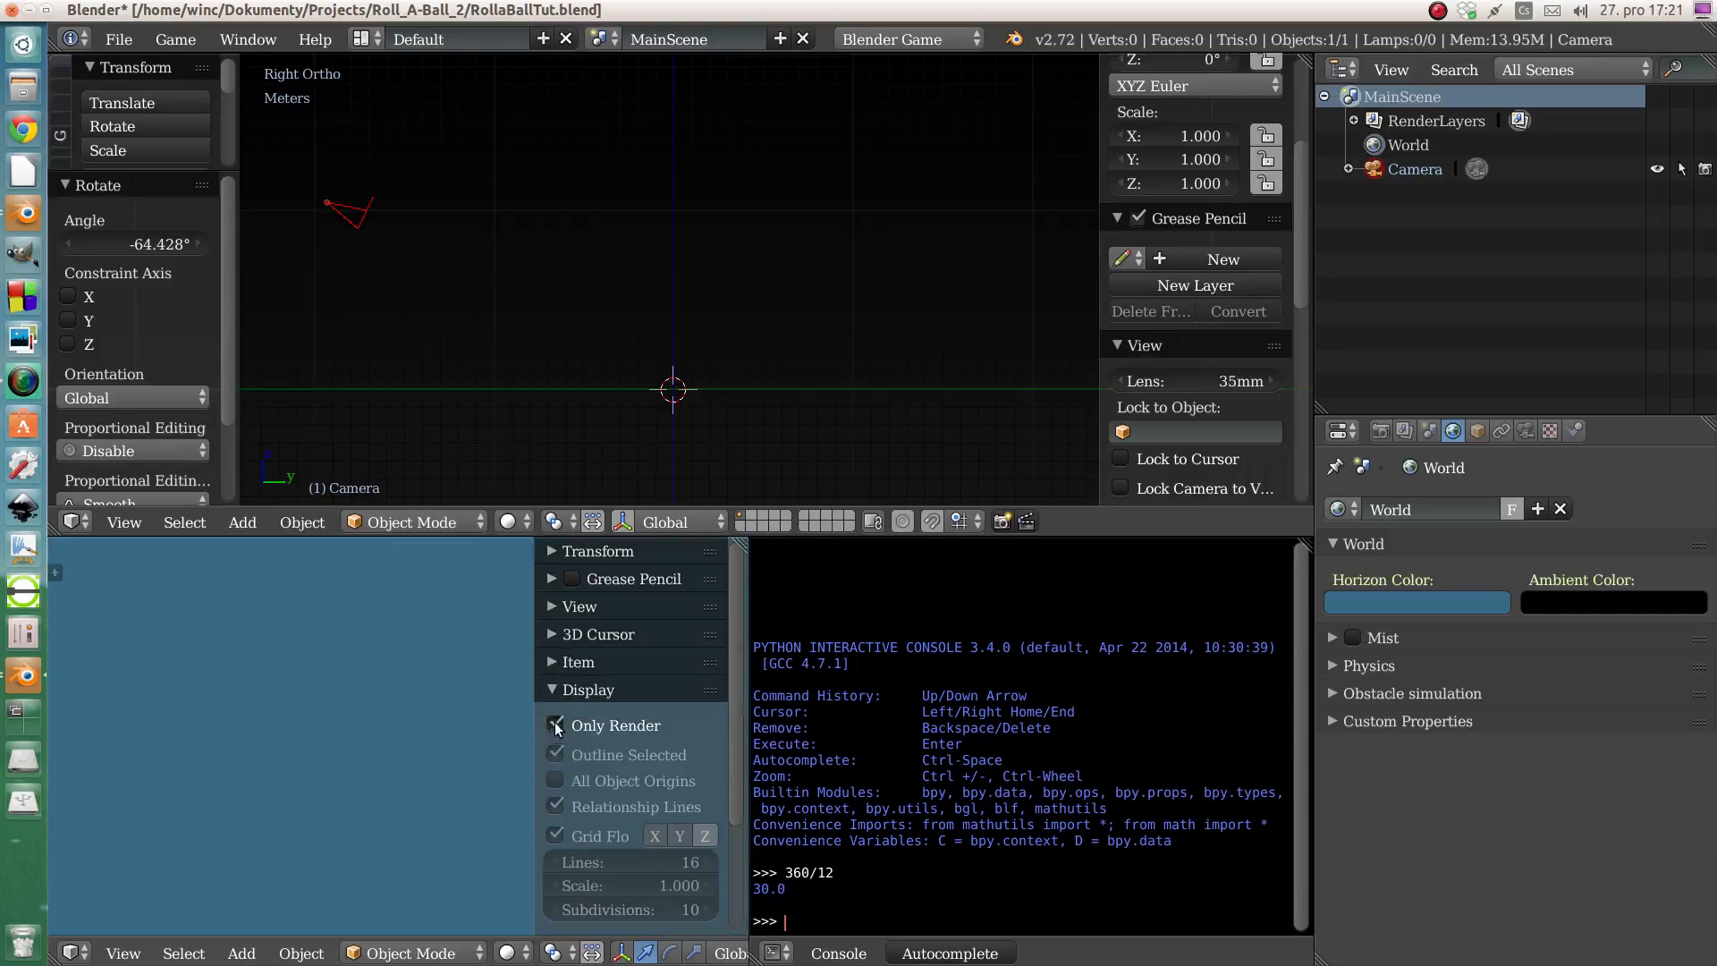
scroll(555, 720, down, 5)
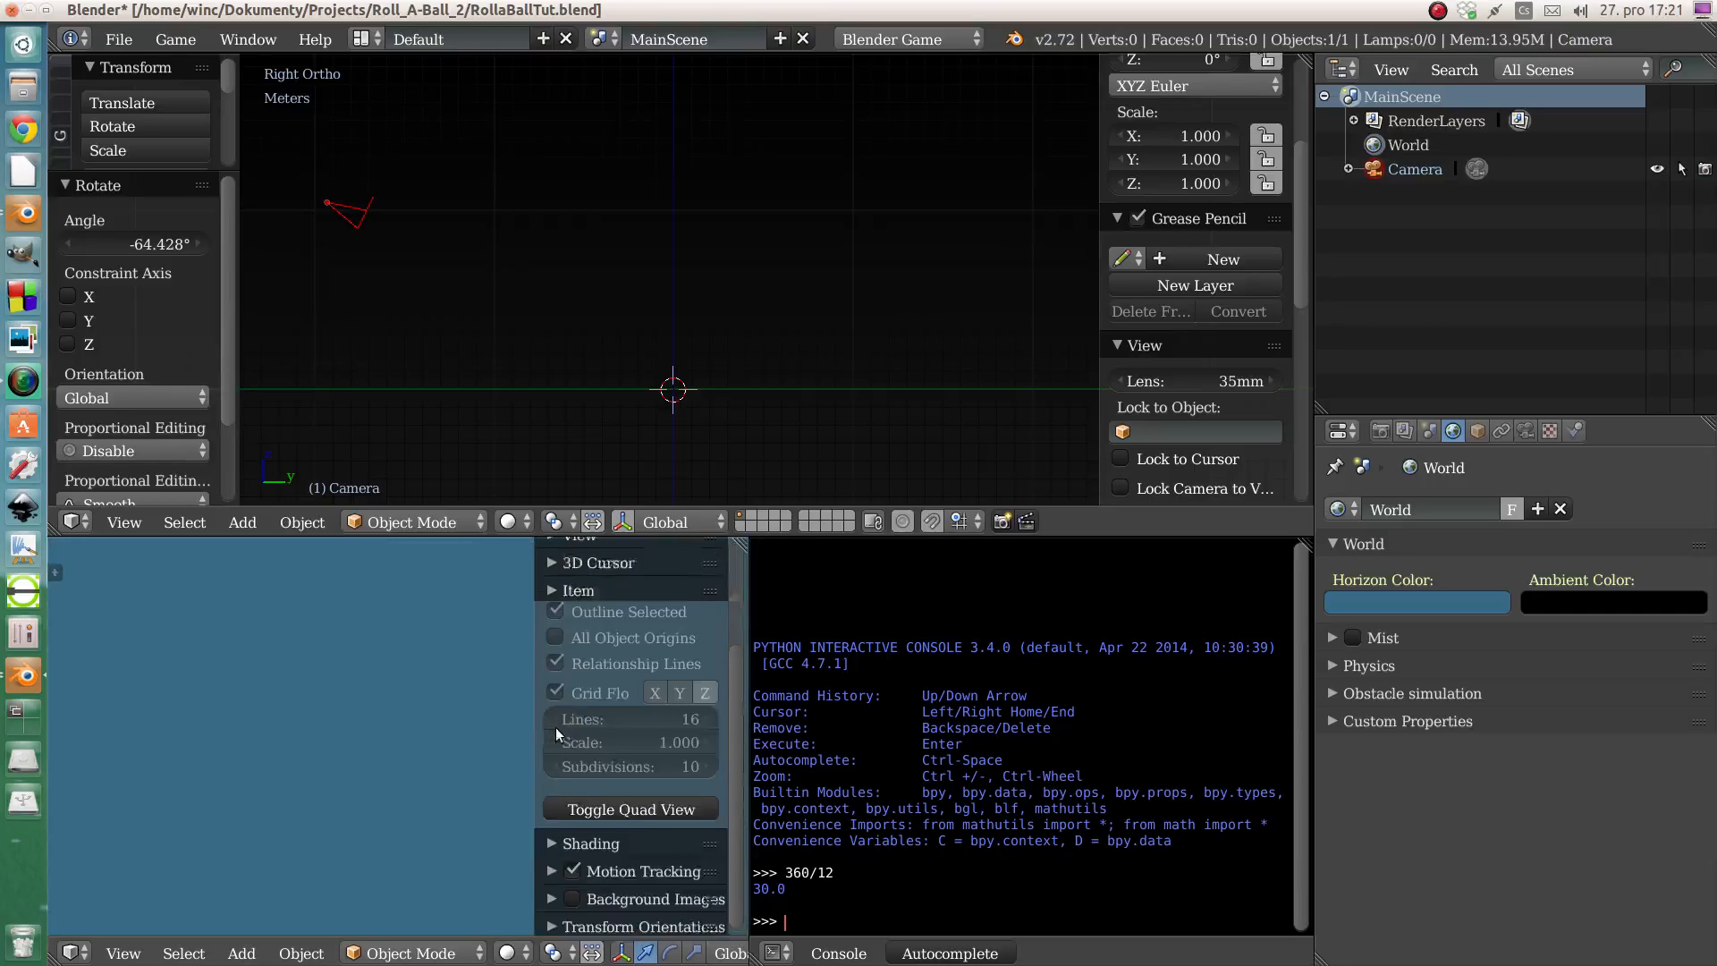
scroll(560, 676, up, 3)
click(553, 614)
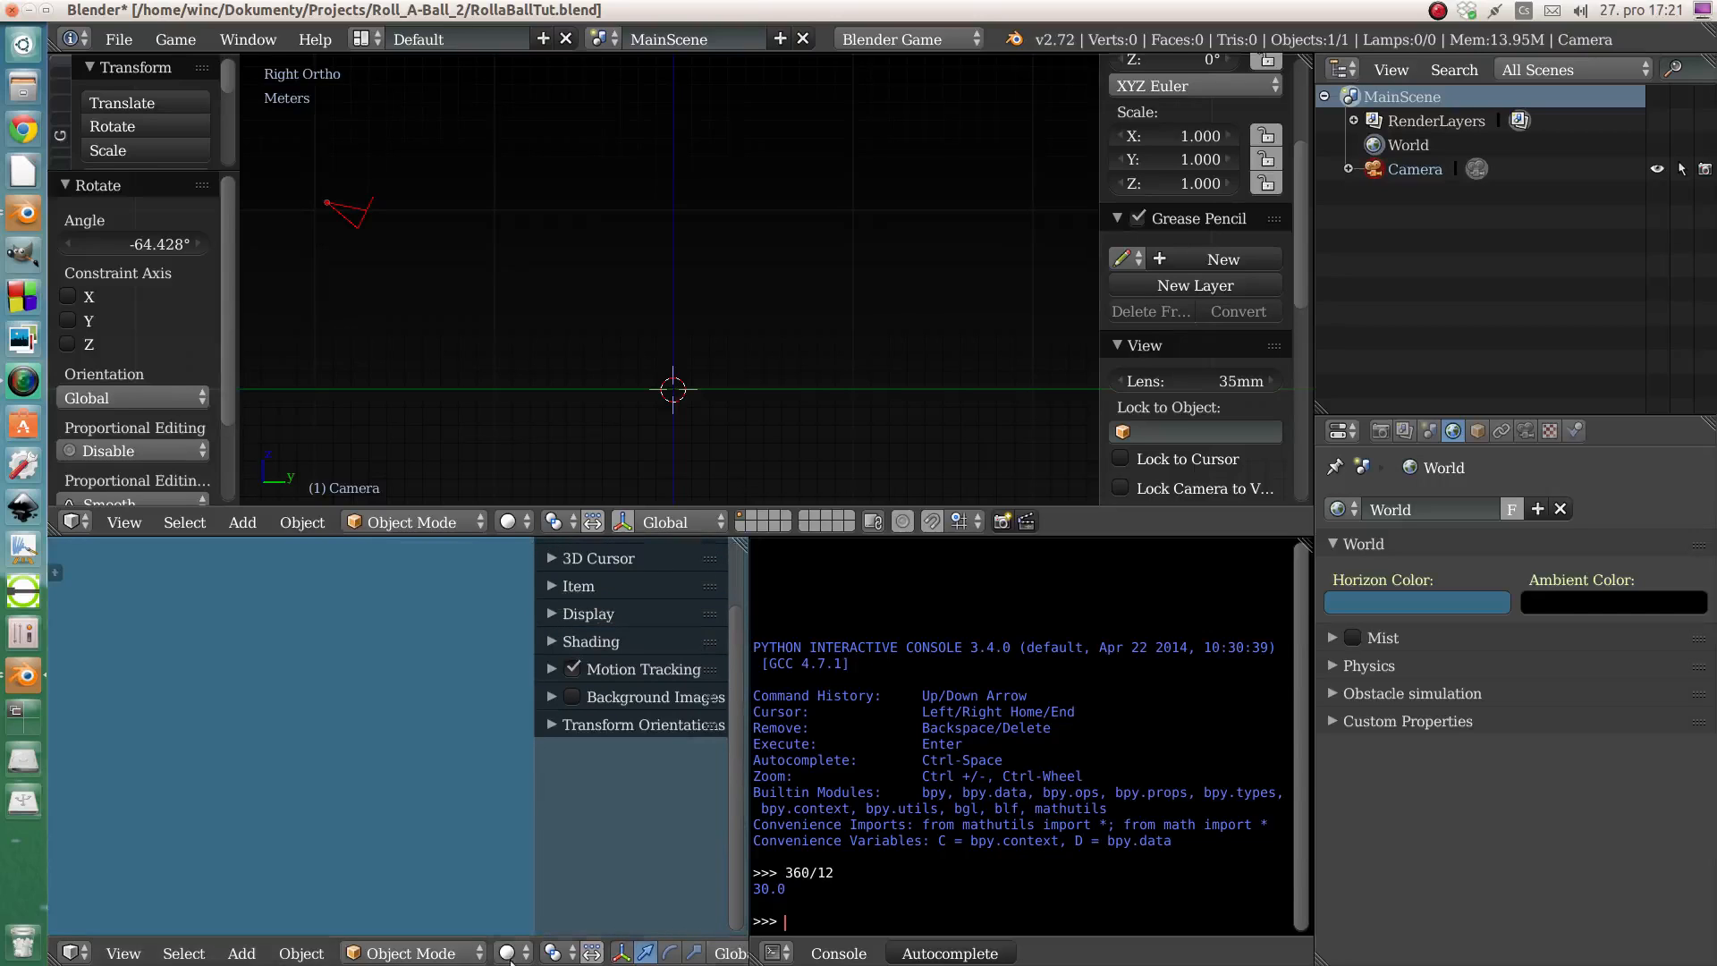
- Change the camera viewport's shading mode and hide its properties sidebar
click(508, 954)
click(537, 847)
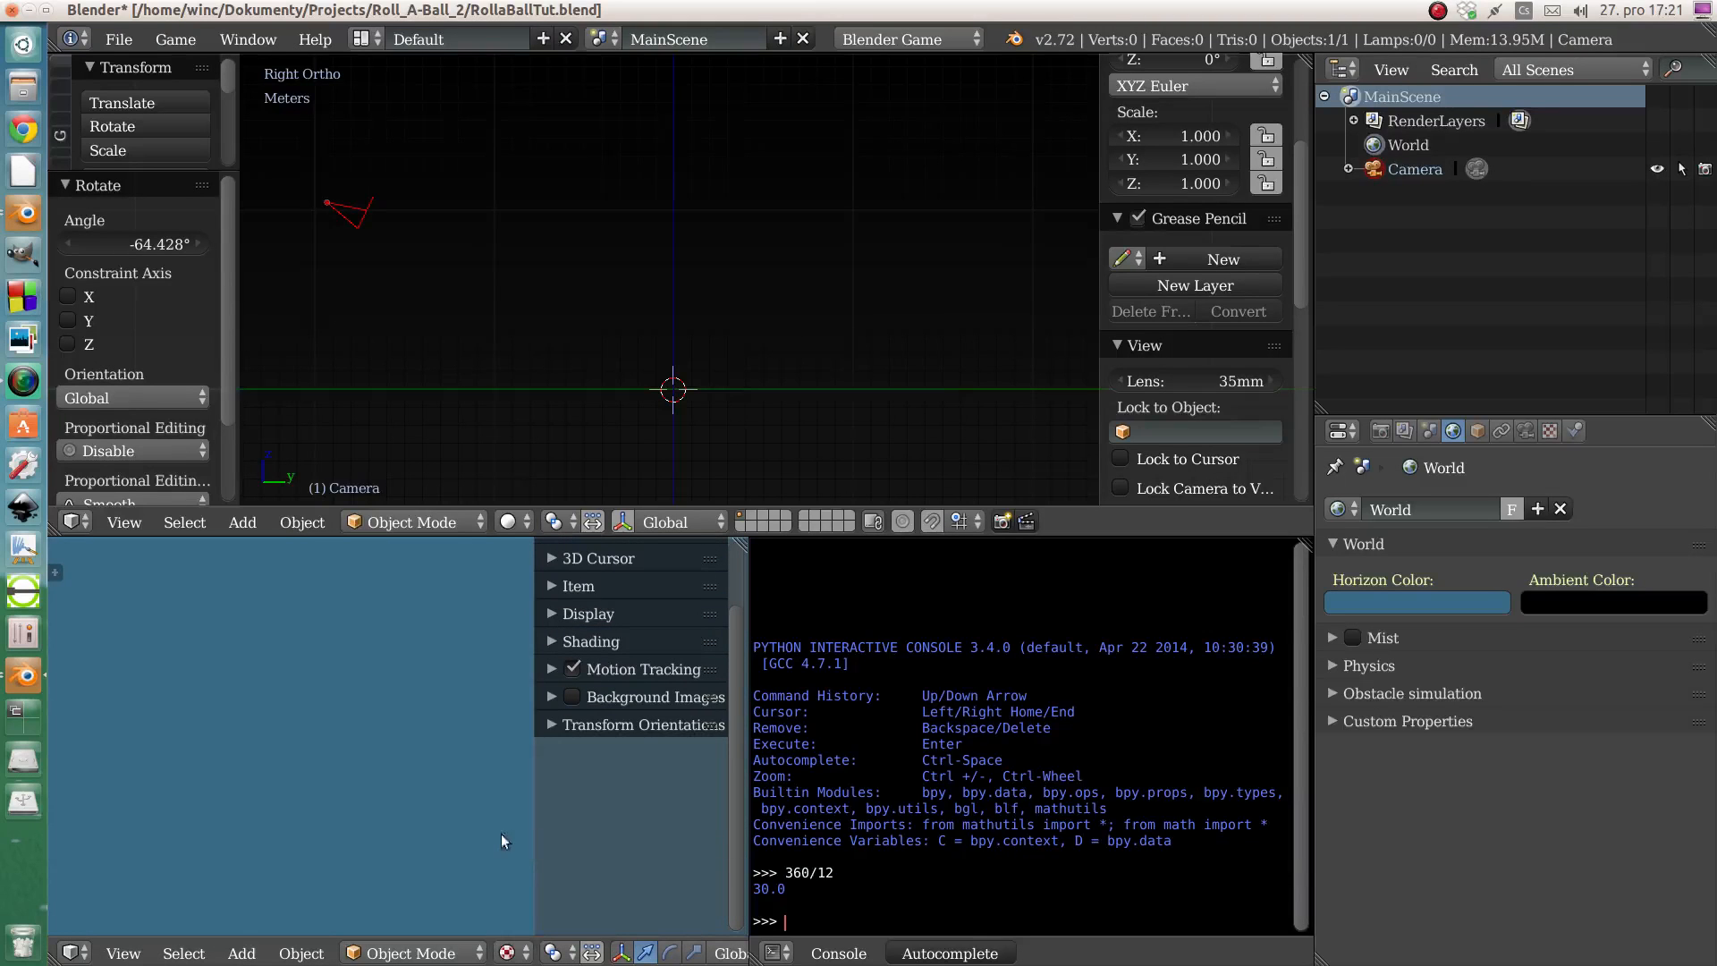
key(n)
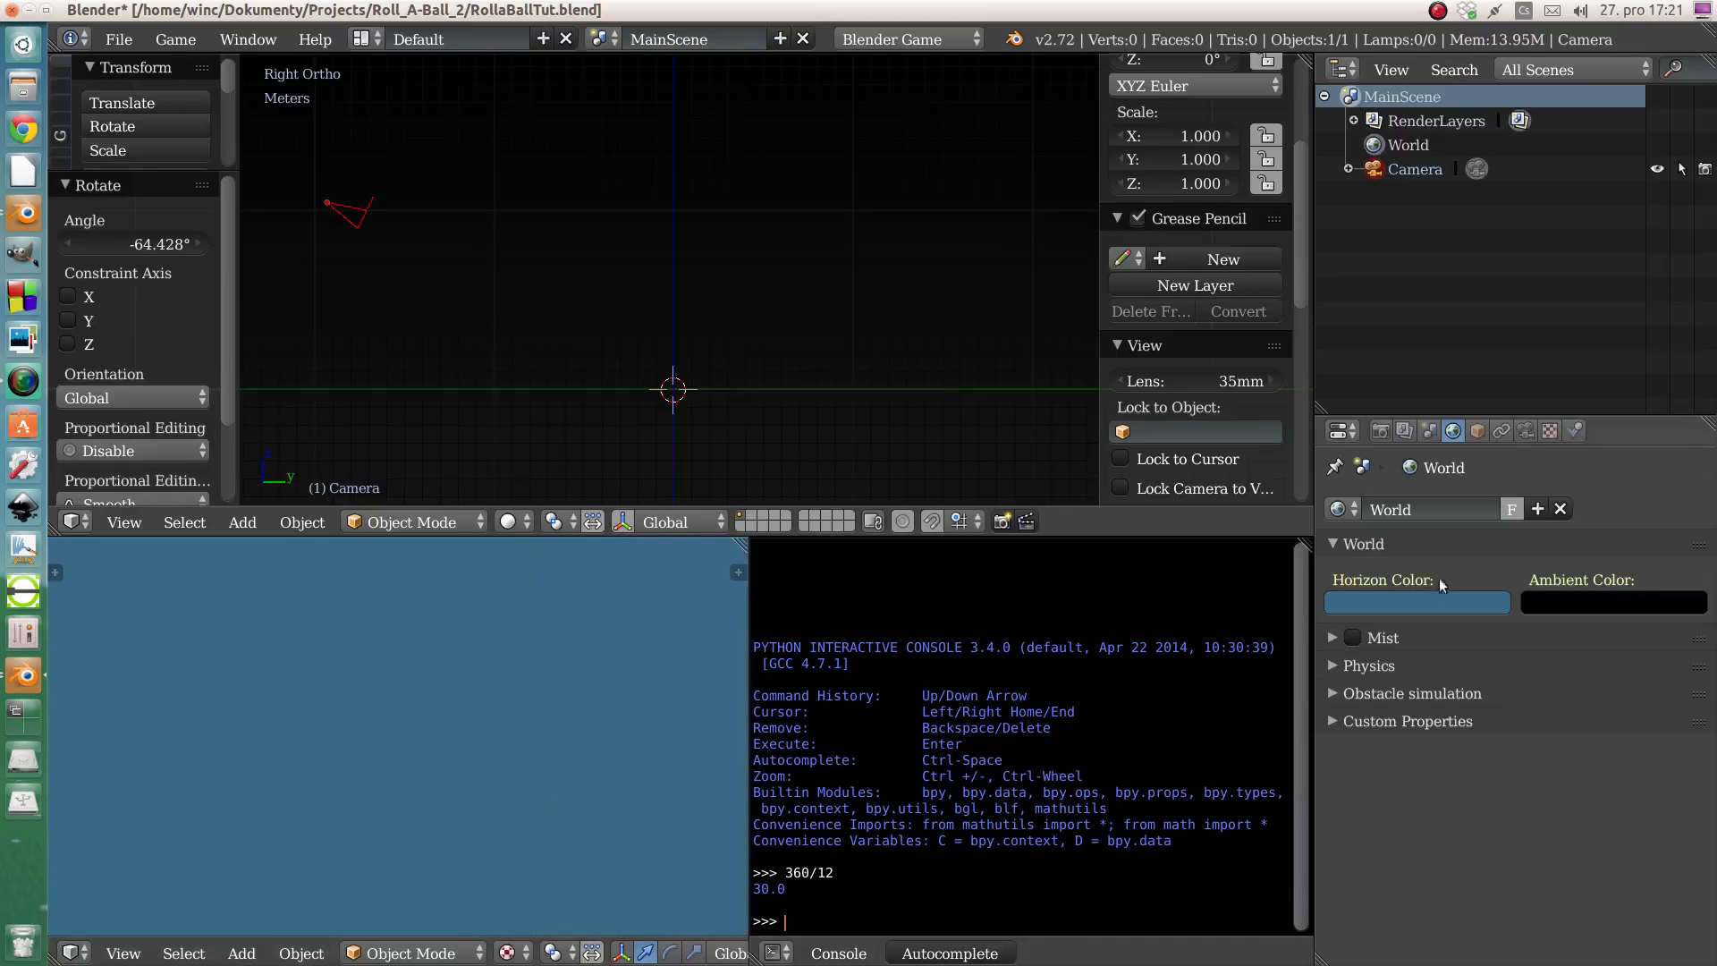
- Shift the world's horizon color to a slightly deeper, more saturated blue
click(1395, 605)
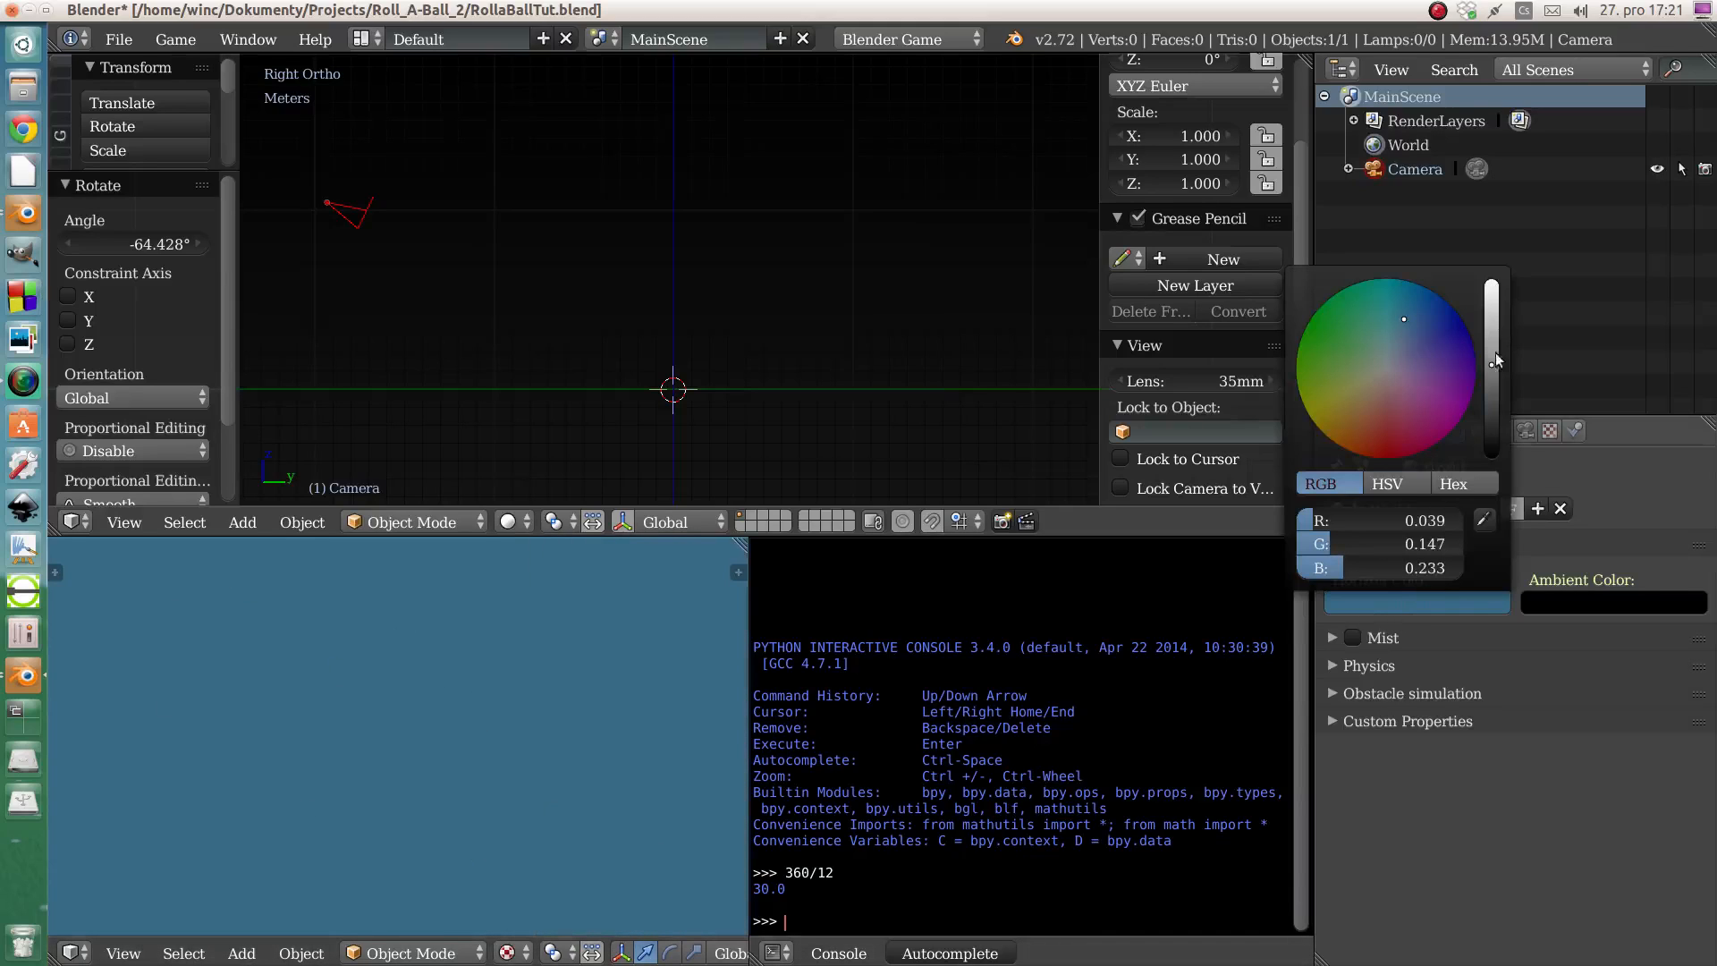
click(1412, 315)
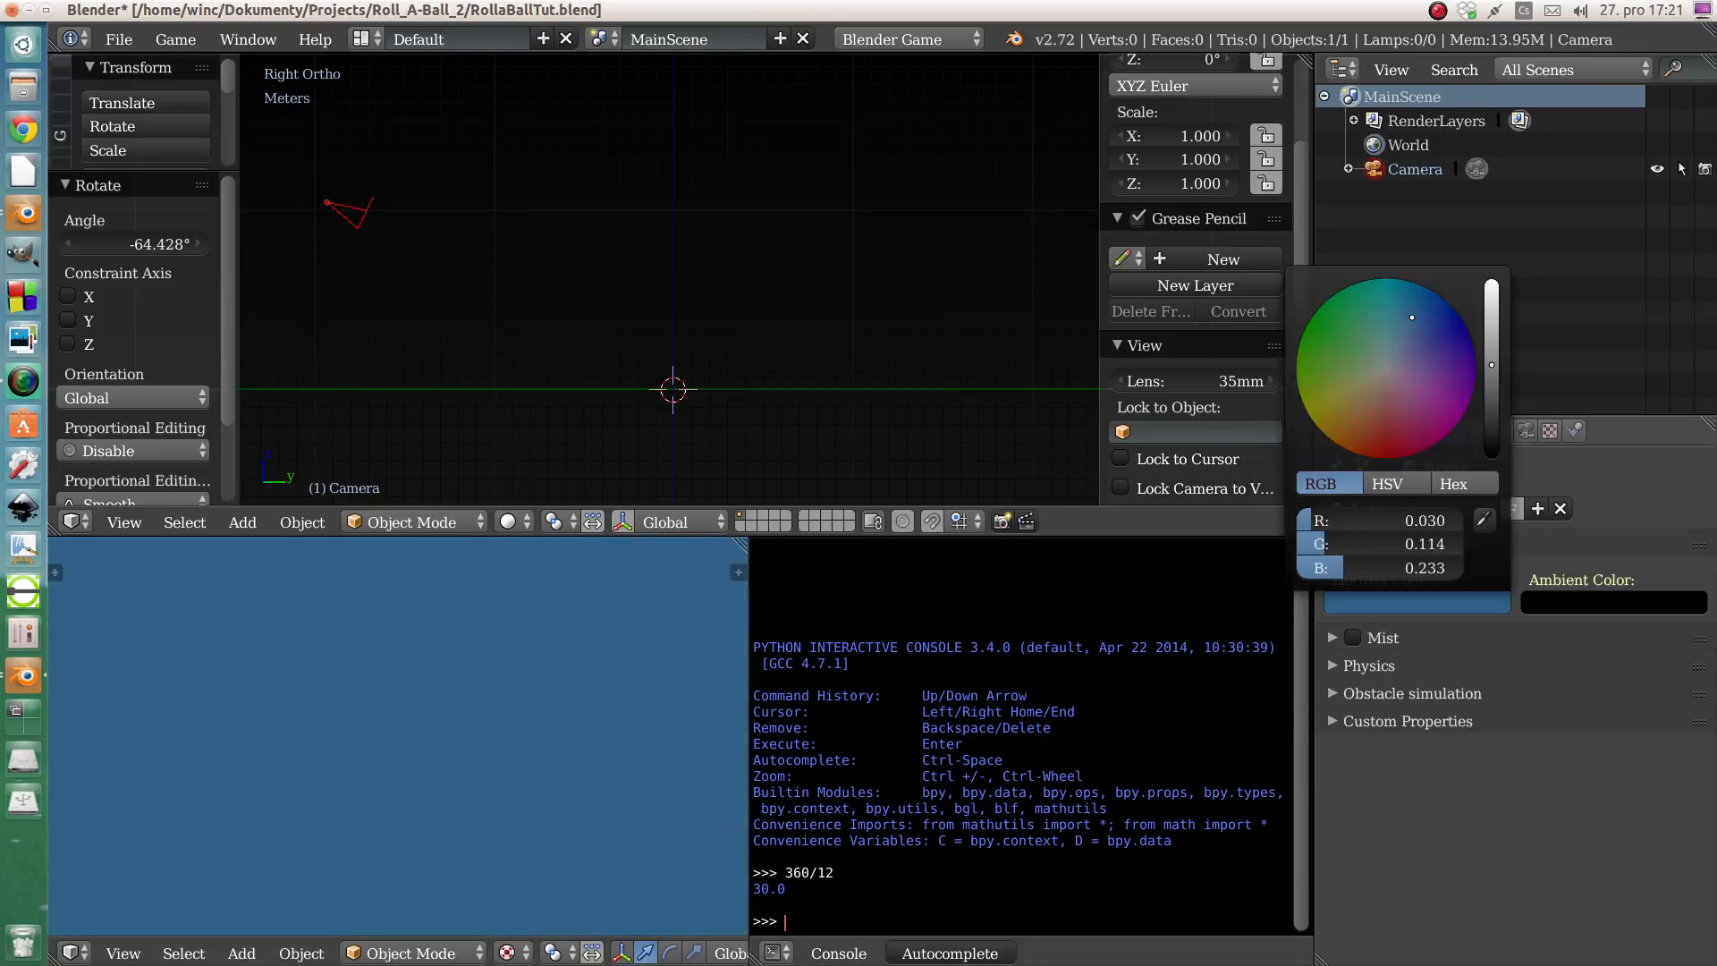
drag(1412, 317, 1409, 312)
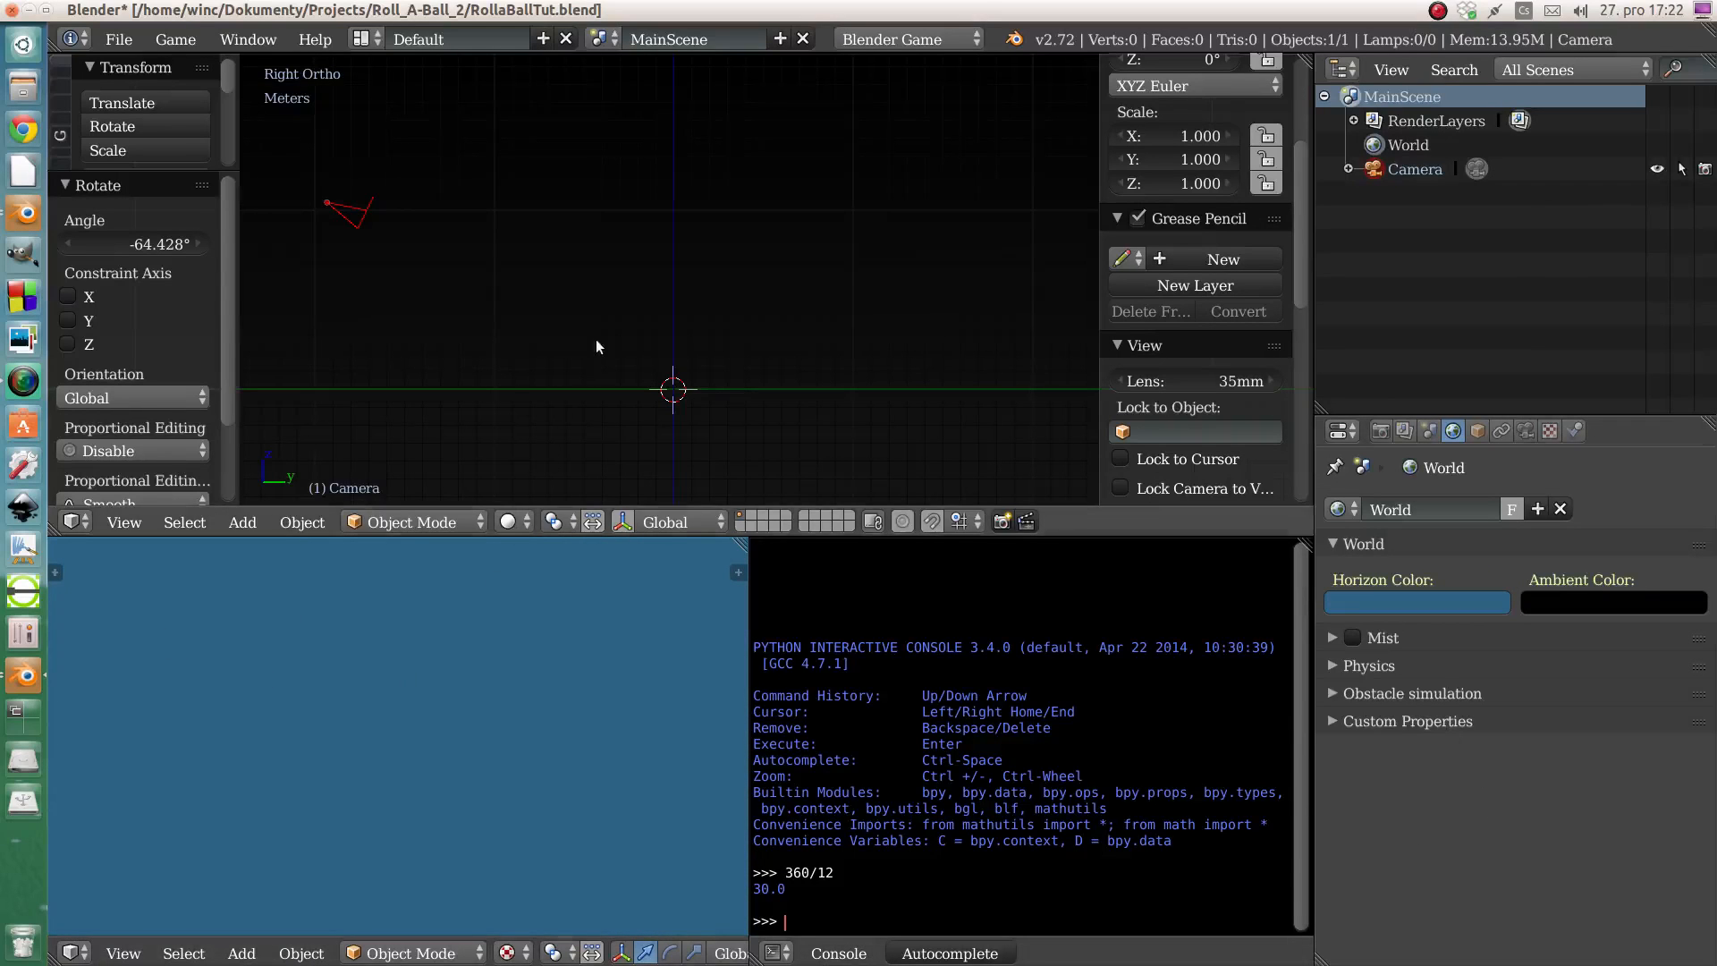
middle_drag(671, 383, 635, 464)
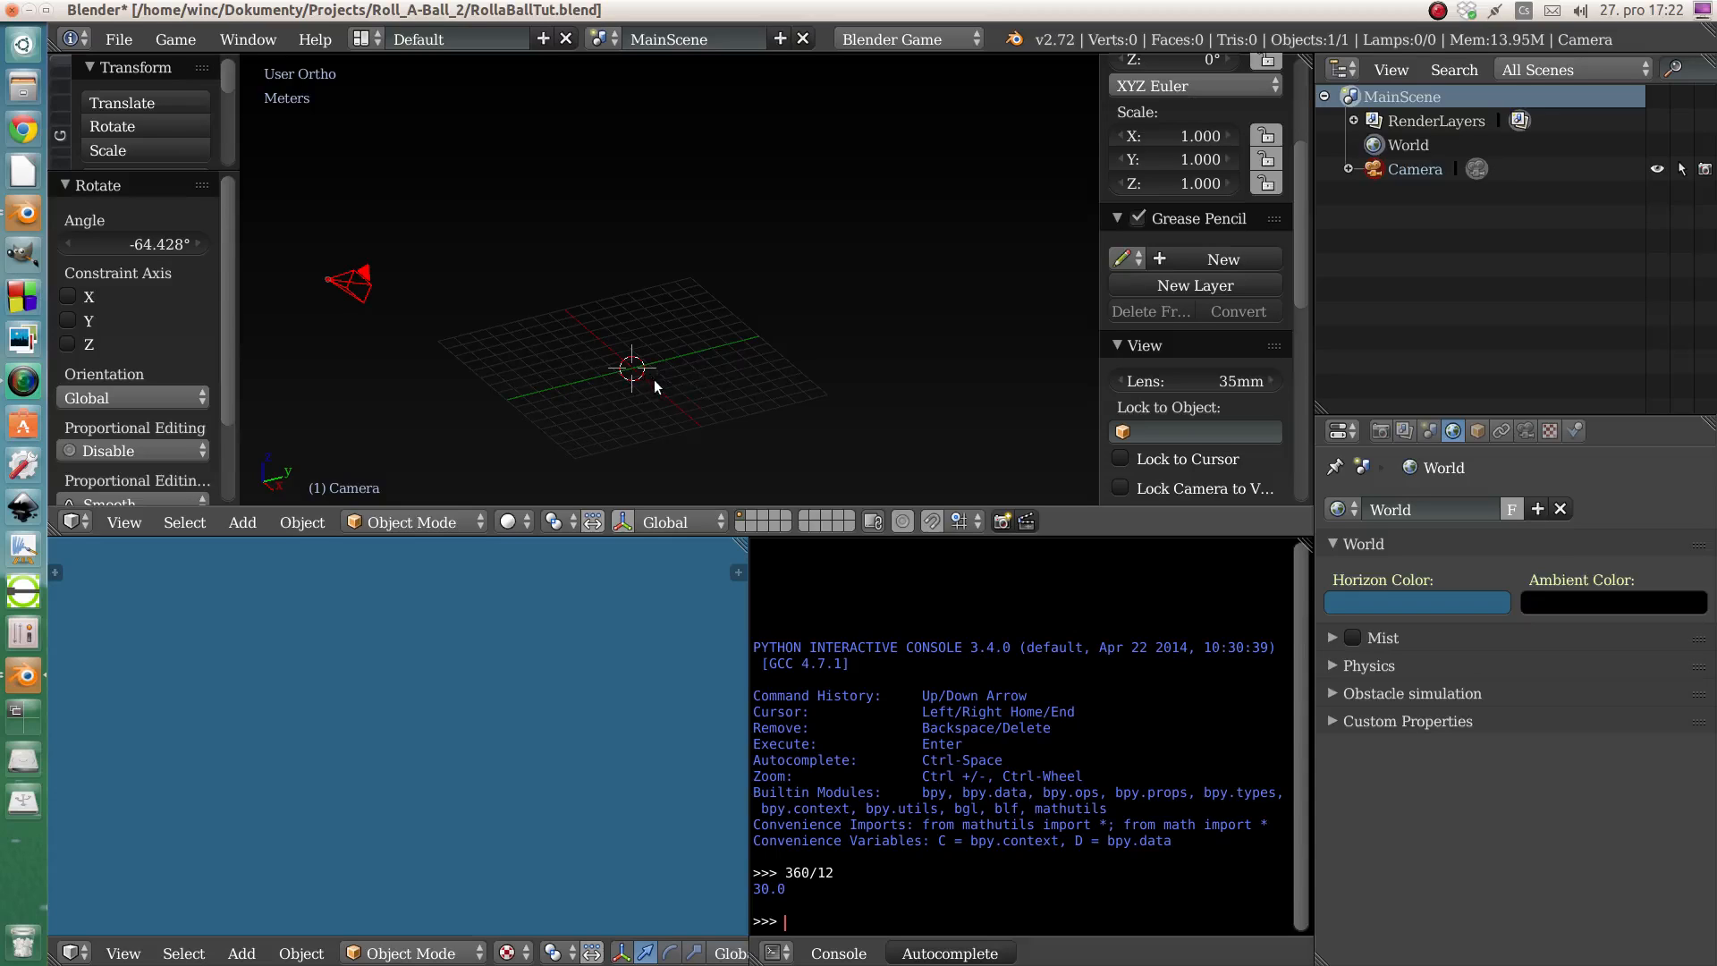
scroll(625, 371, up, 2)
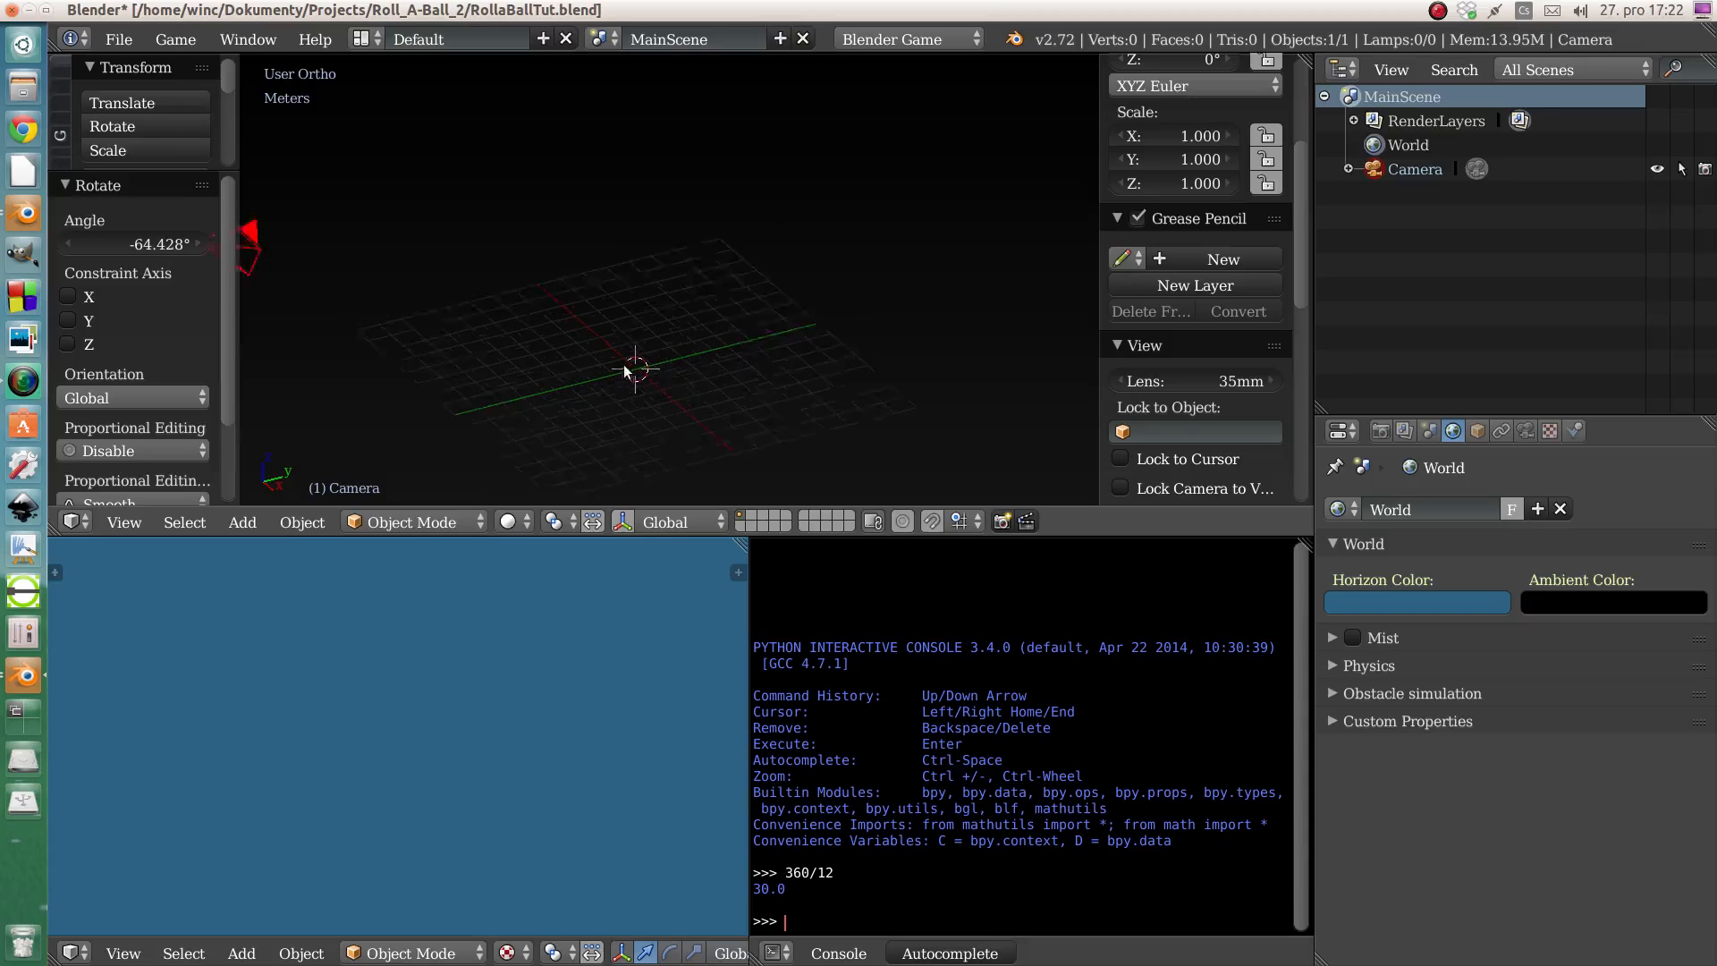
scroll(637, 372, up, 1)
middle_drag(597, 352, 564, 337)
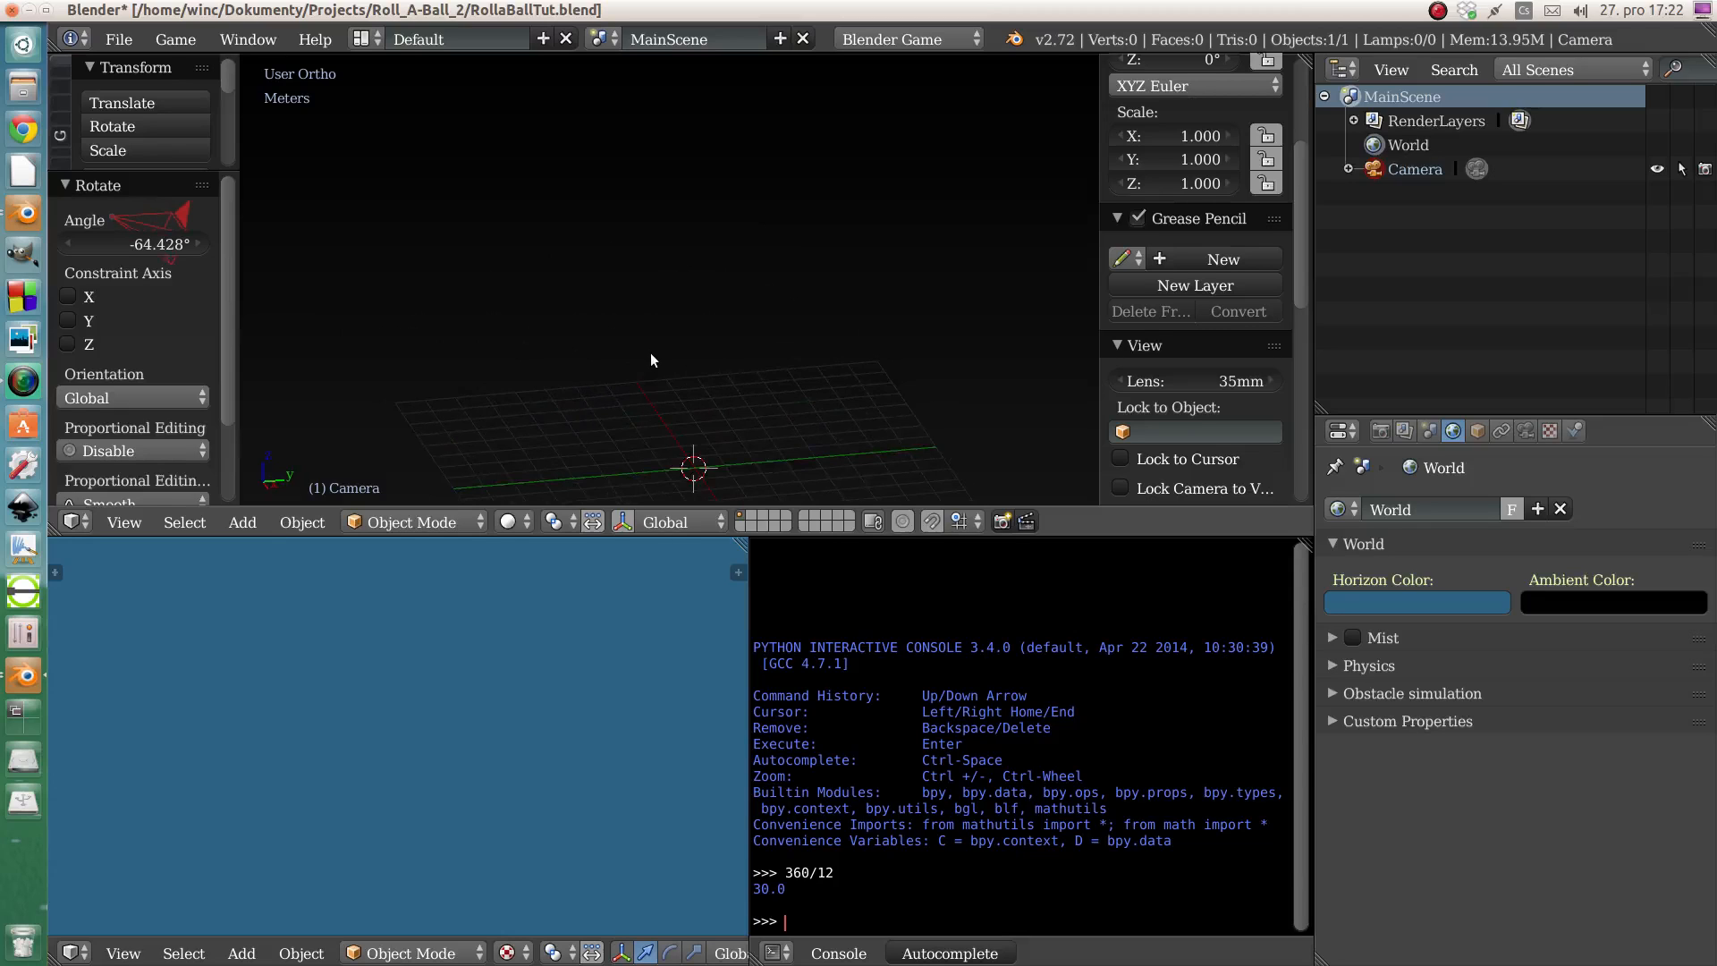
middle_drag(659, 380, 684, 407)
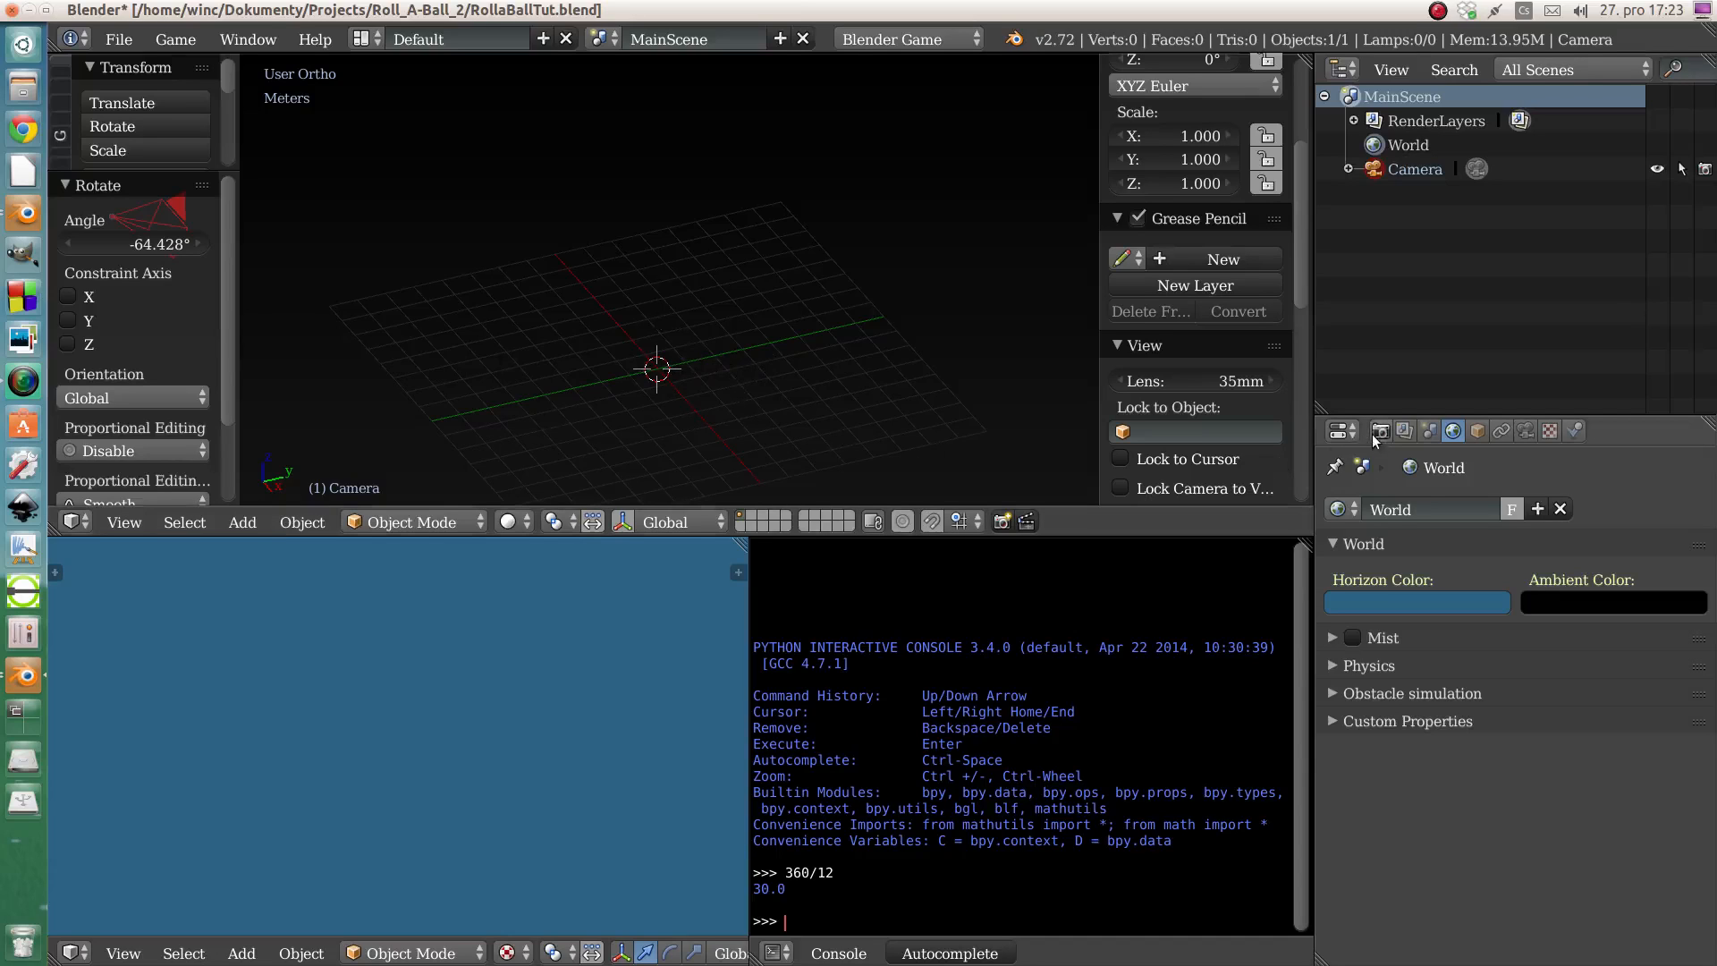
- In the scene settings, try the None unit system and return the units to Metric
click(1431, 433)
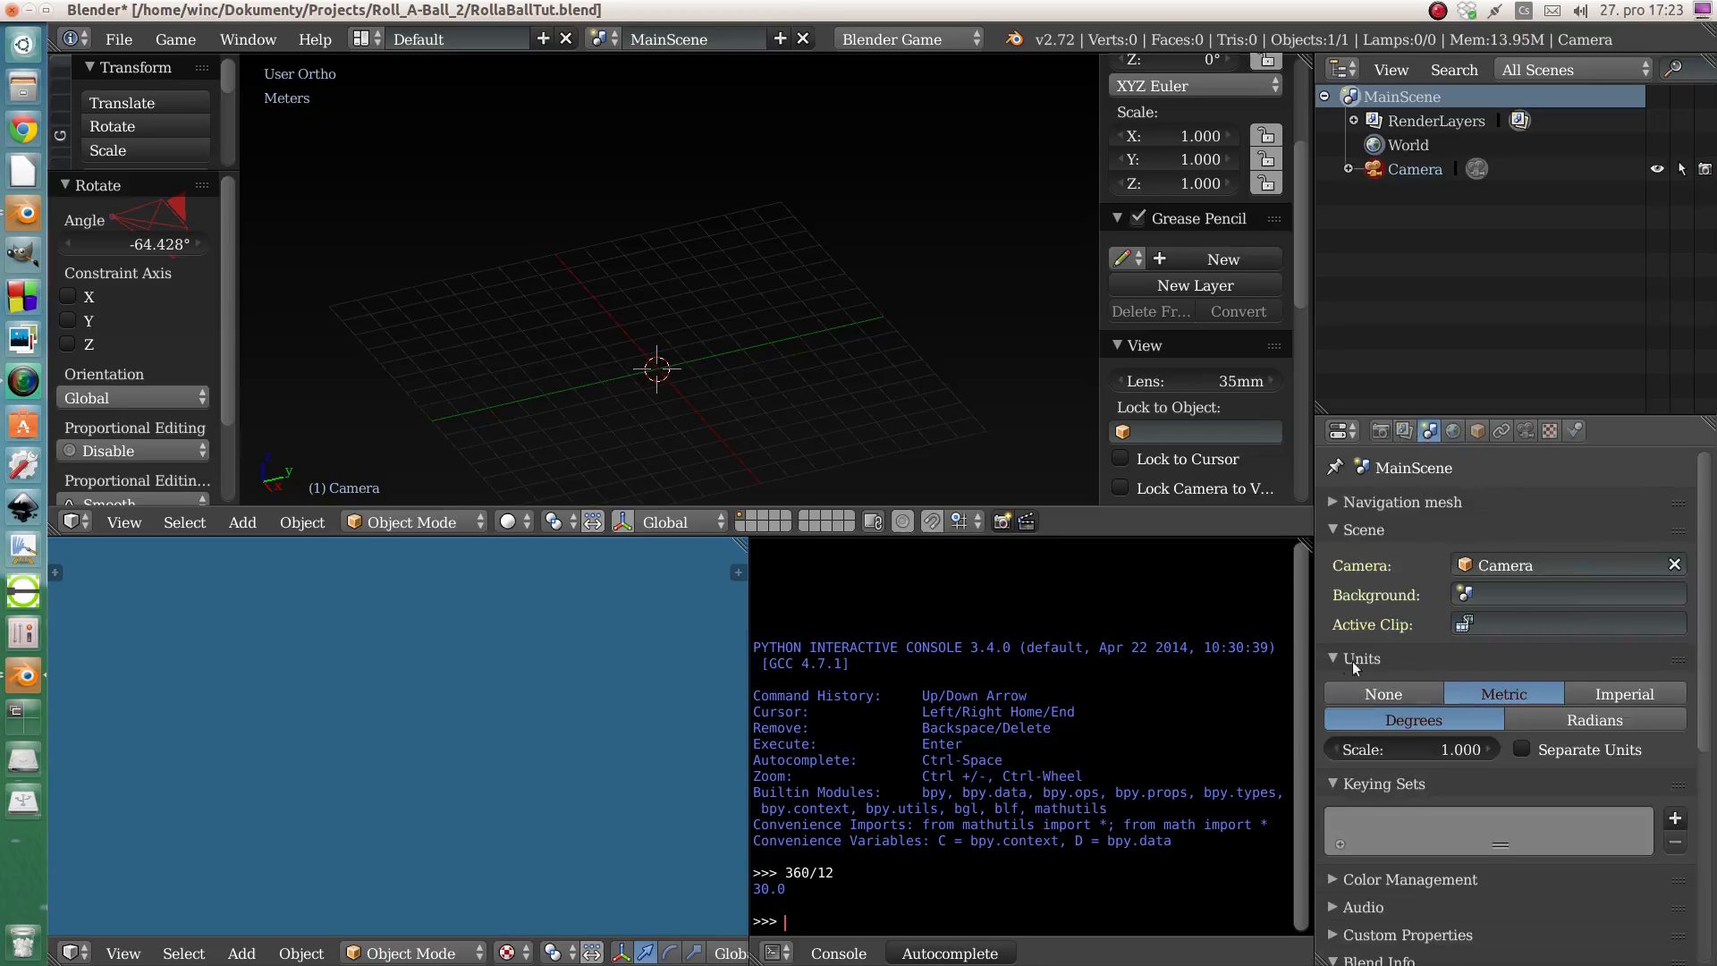
click(1329, 658)
click(1329, 658)
click(1389, 694)
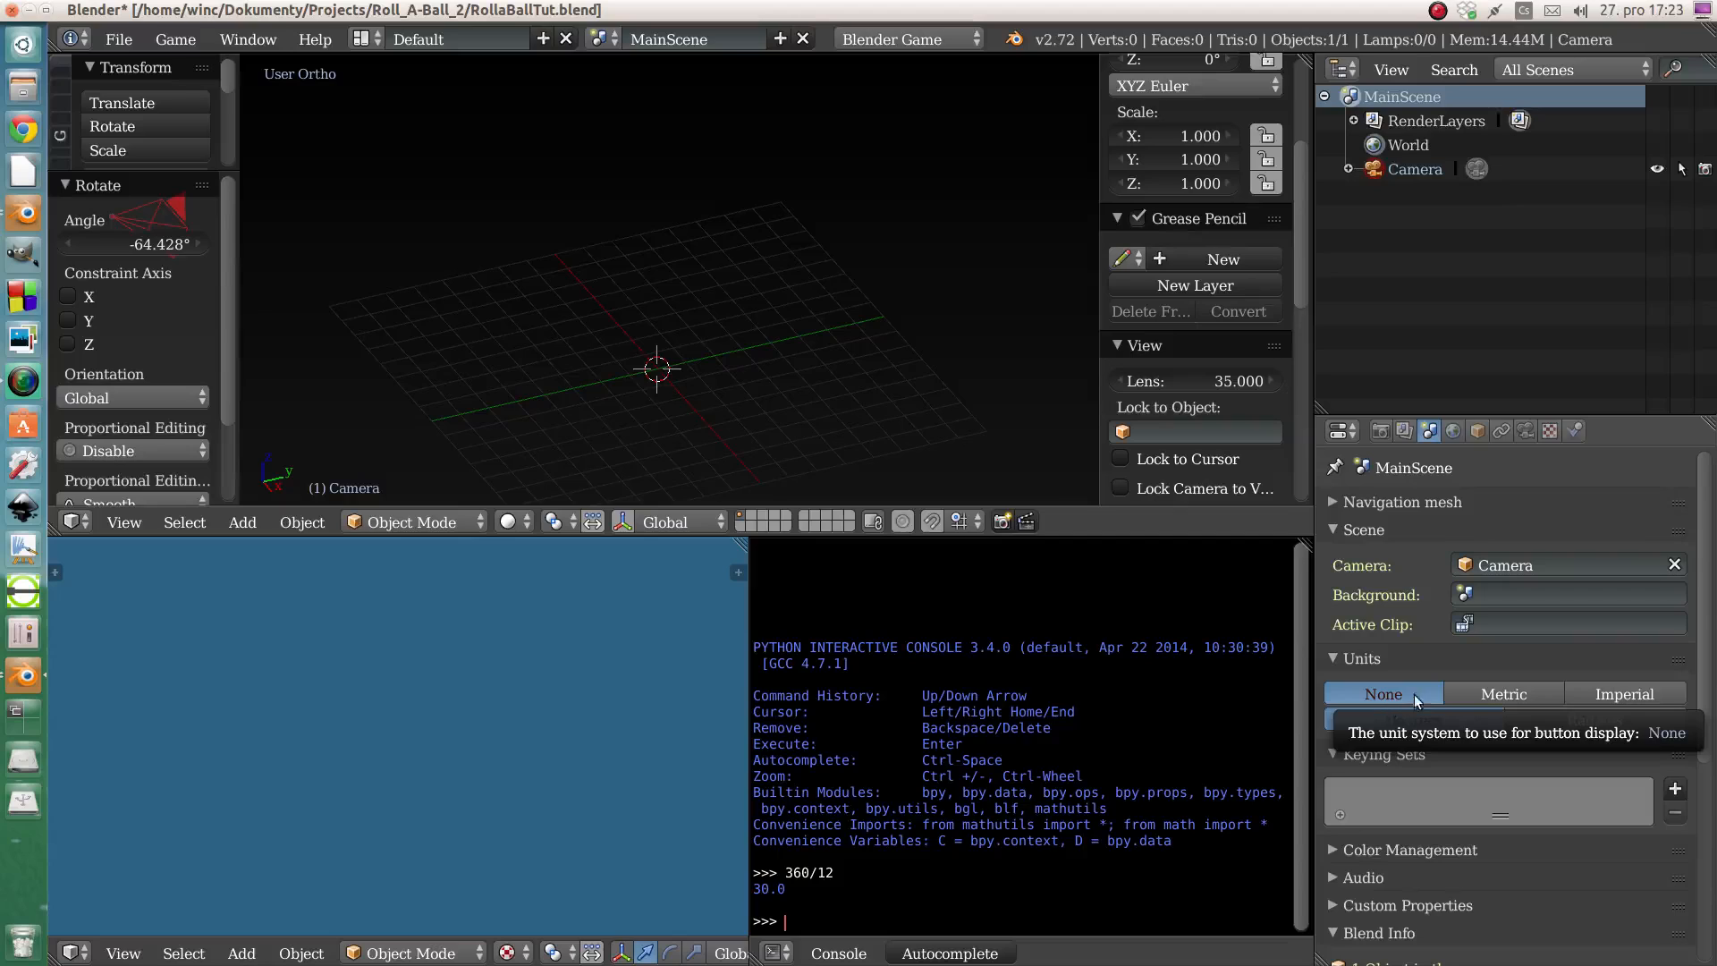
click(1499, 695)
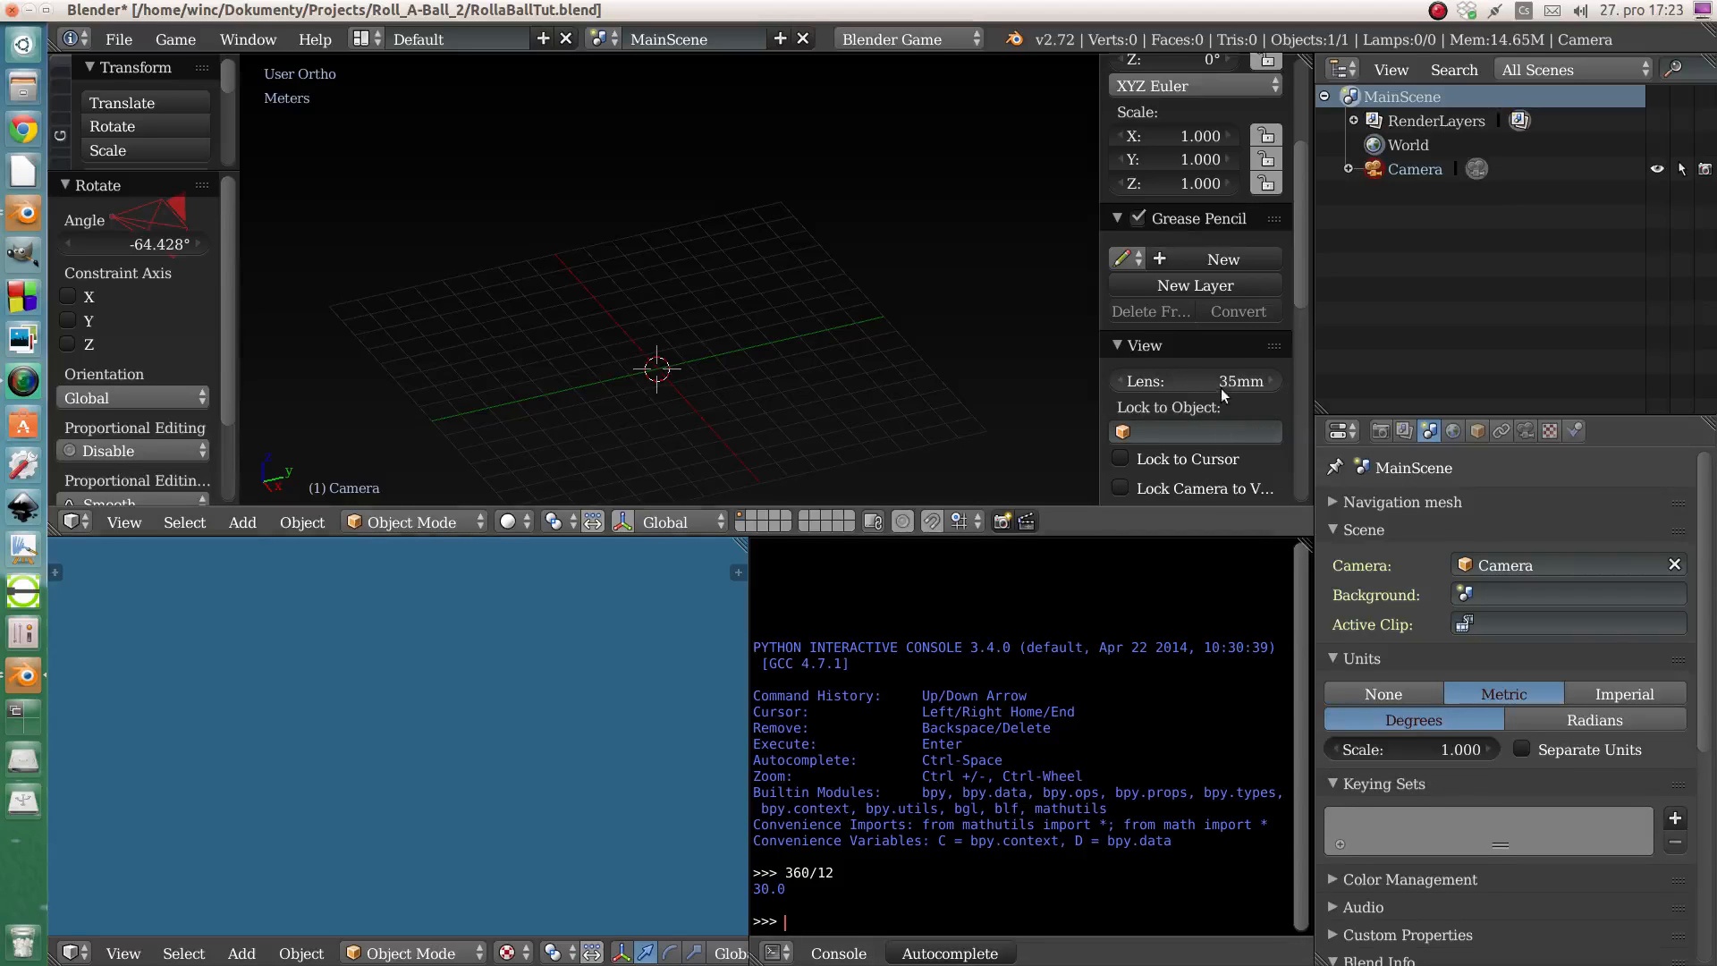
scroll(1243, 388, up, 6)
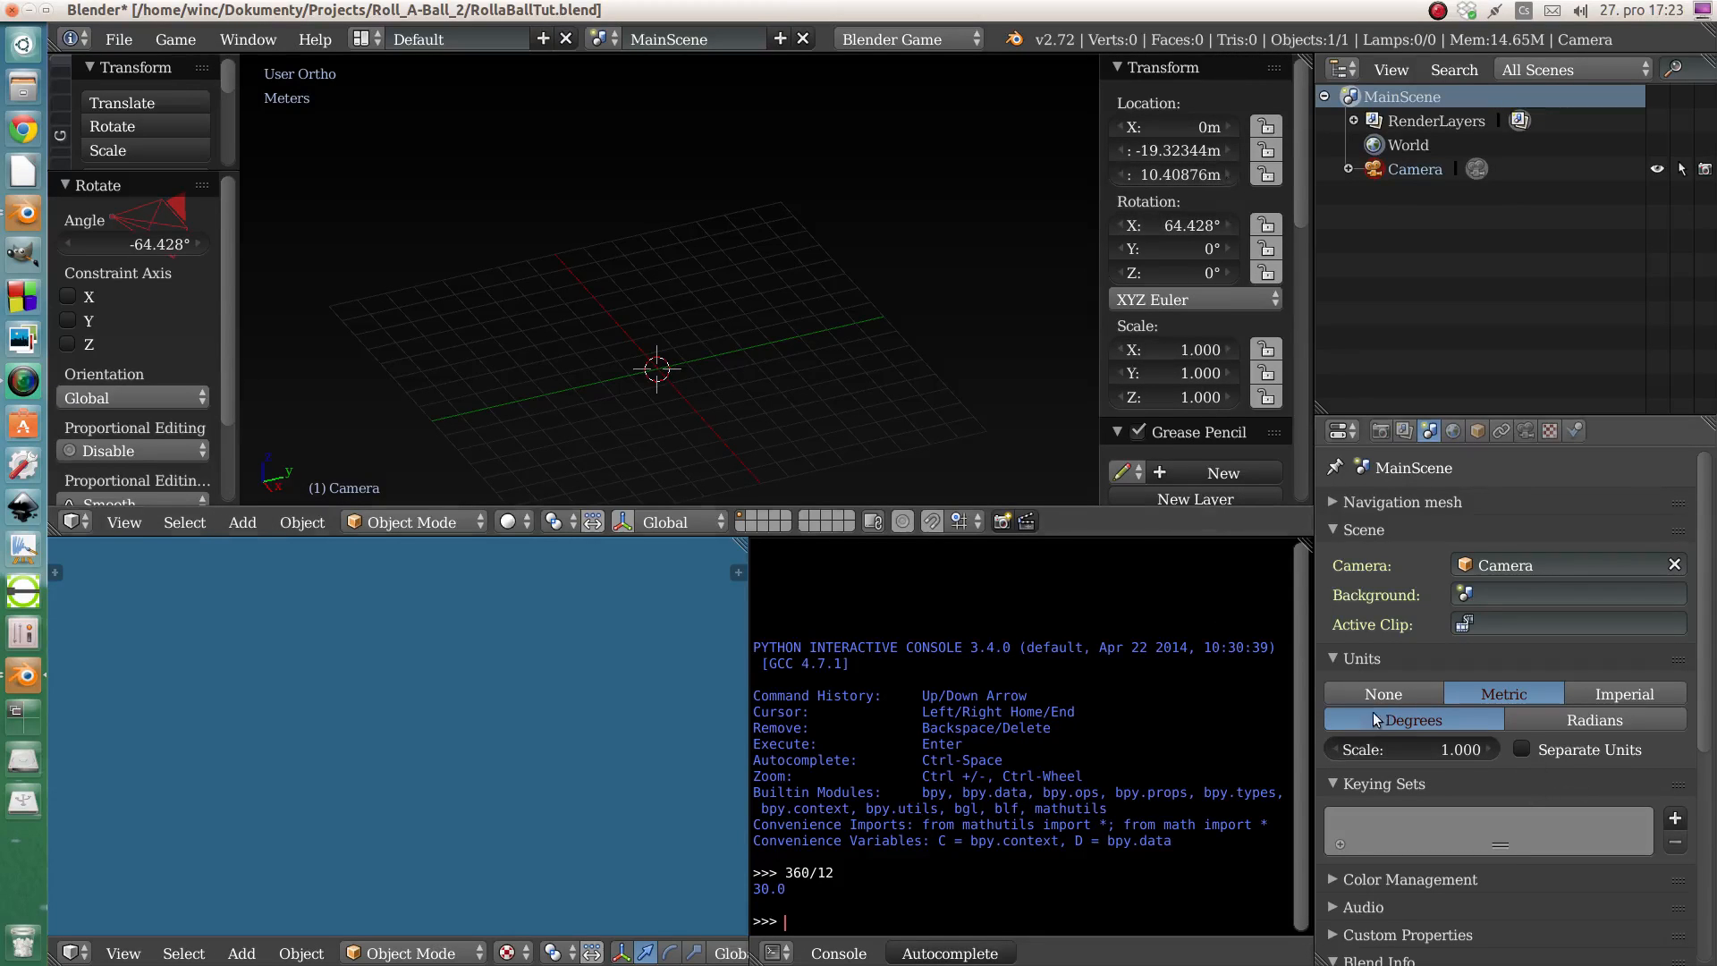
click(1333, 659)
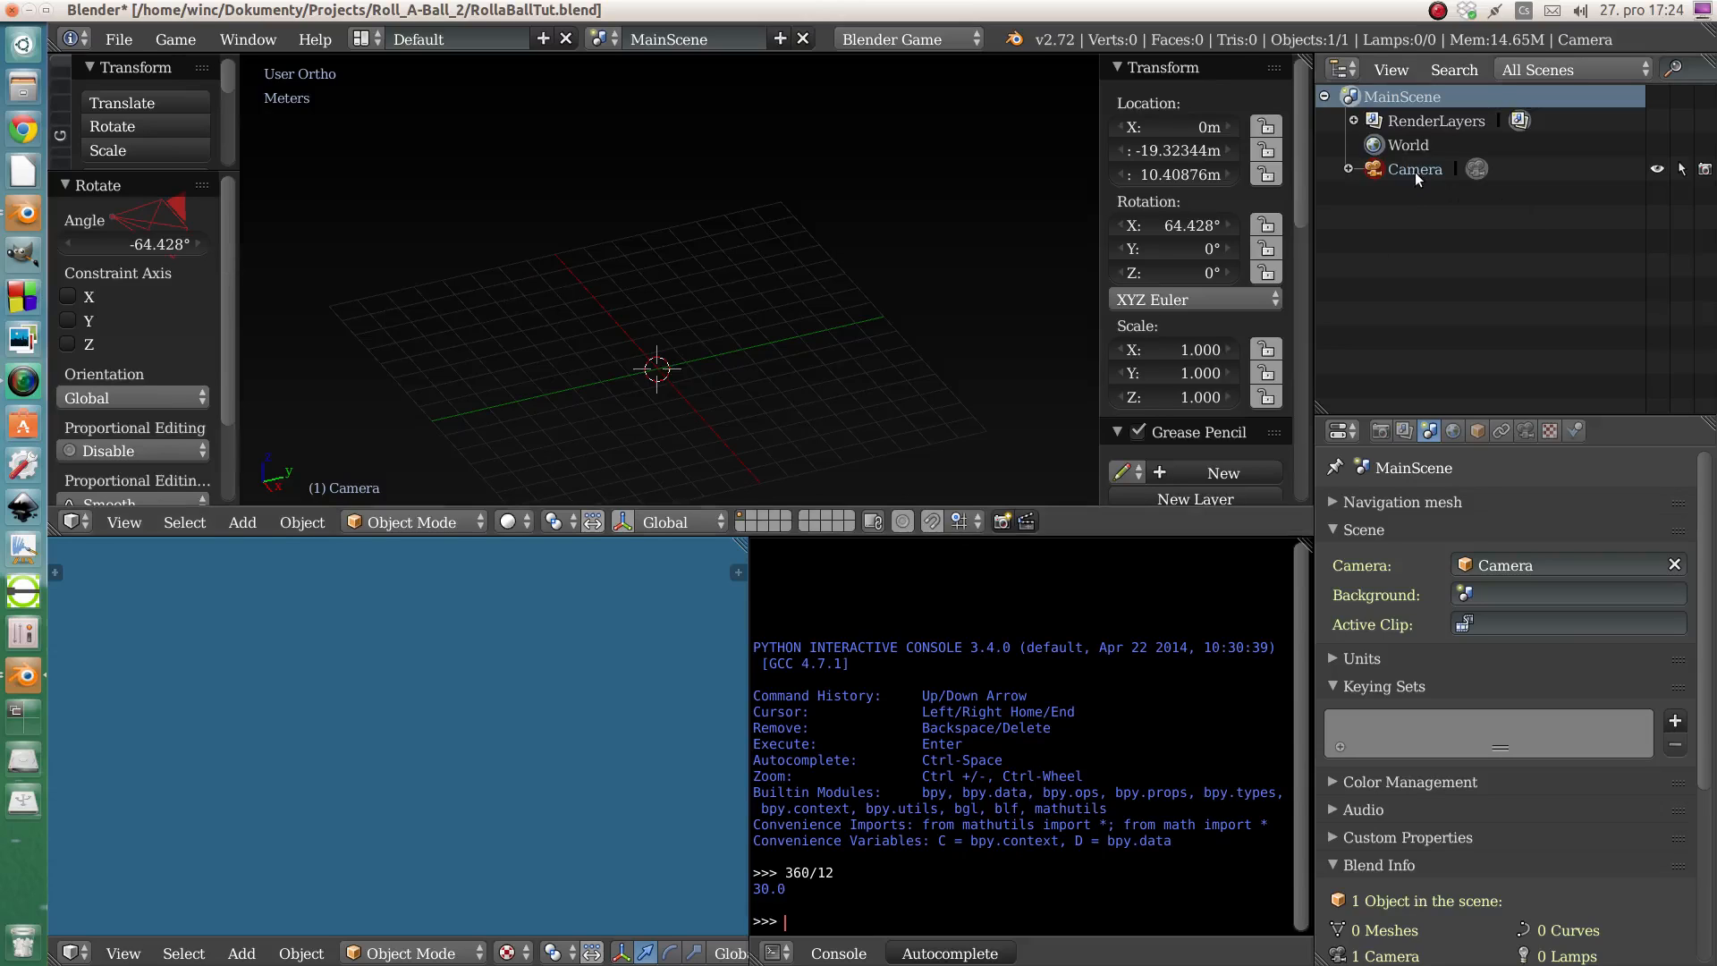
click(1478, 431)
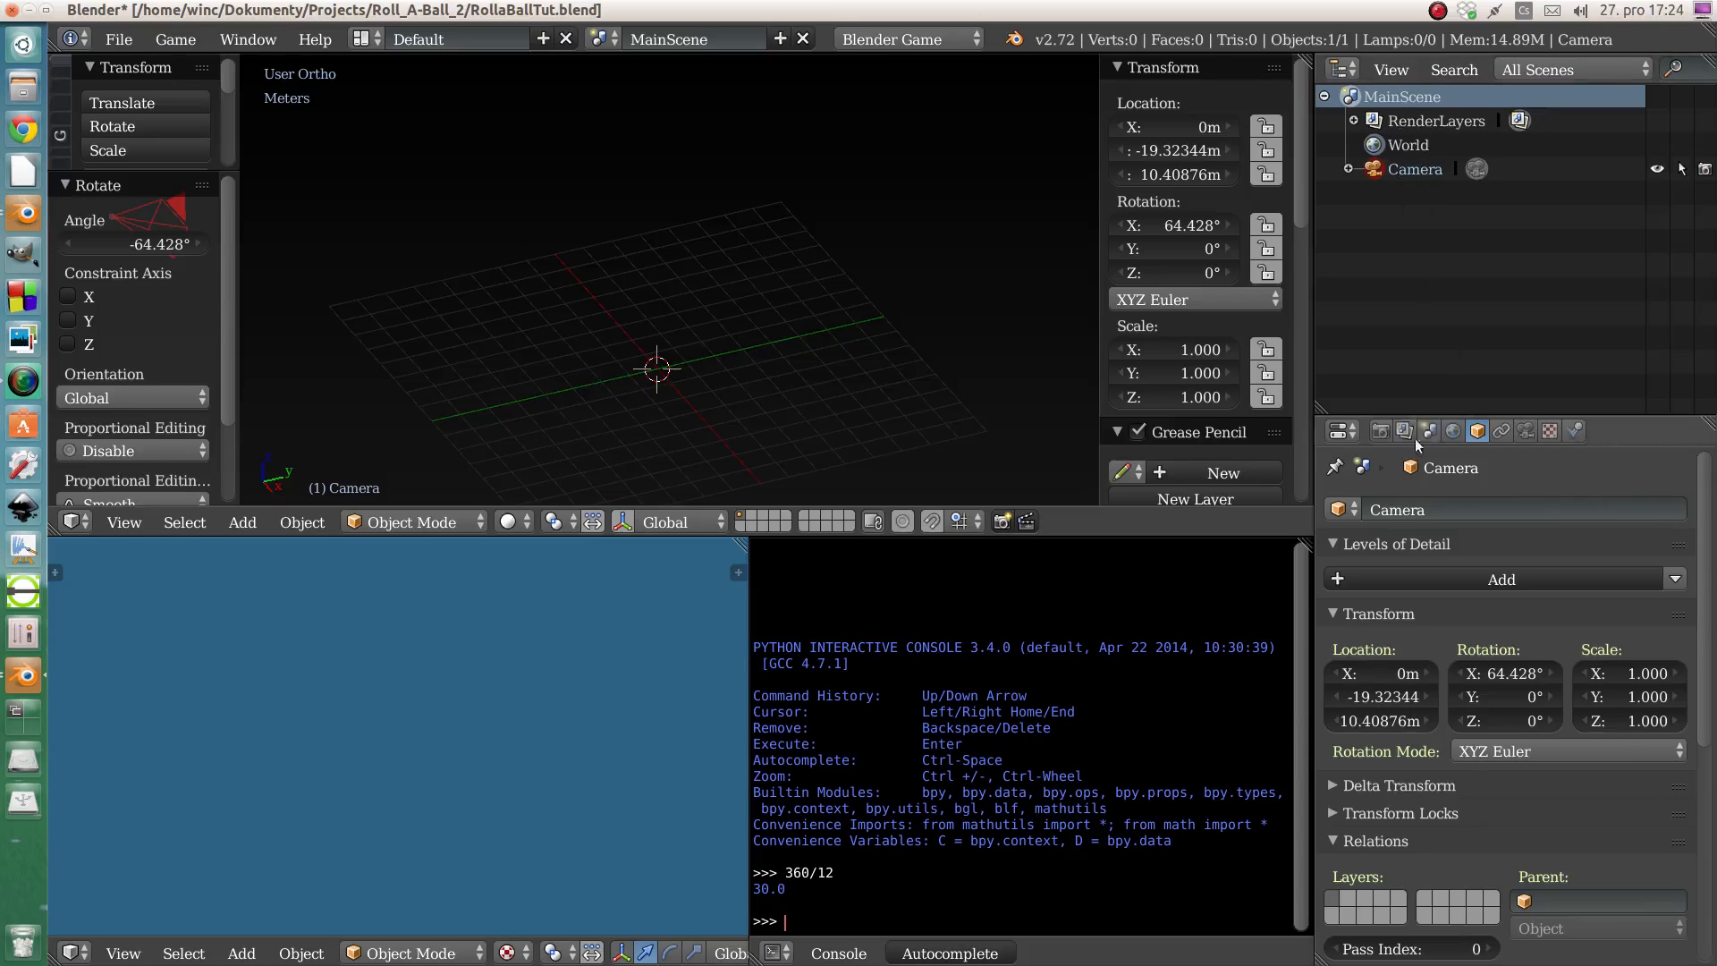
click(1381, 431)
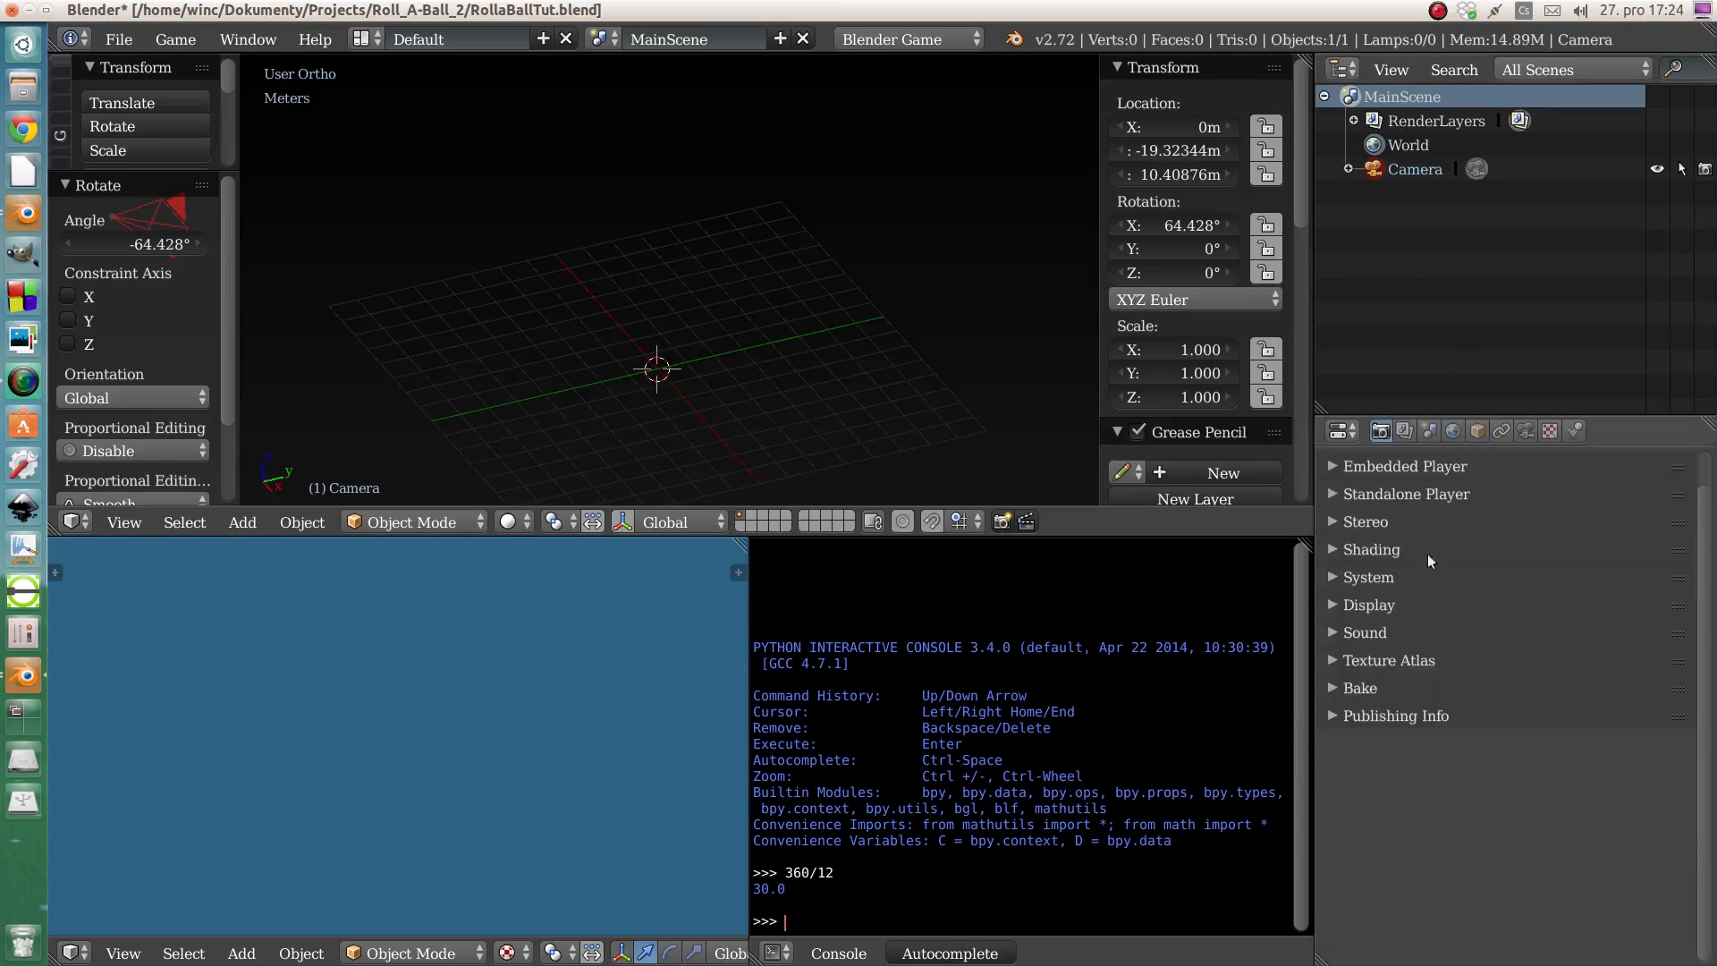
double_click(1409, 170)
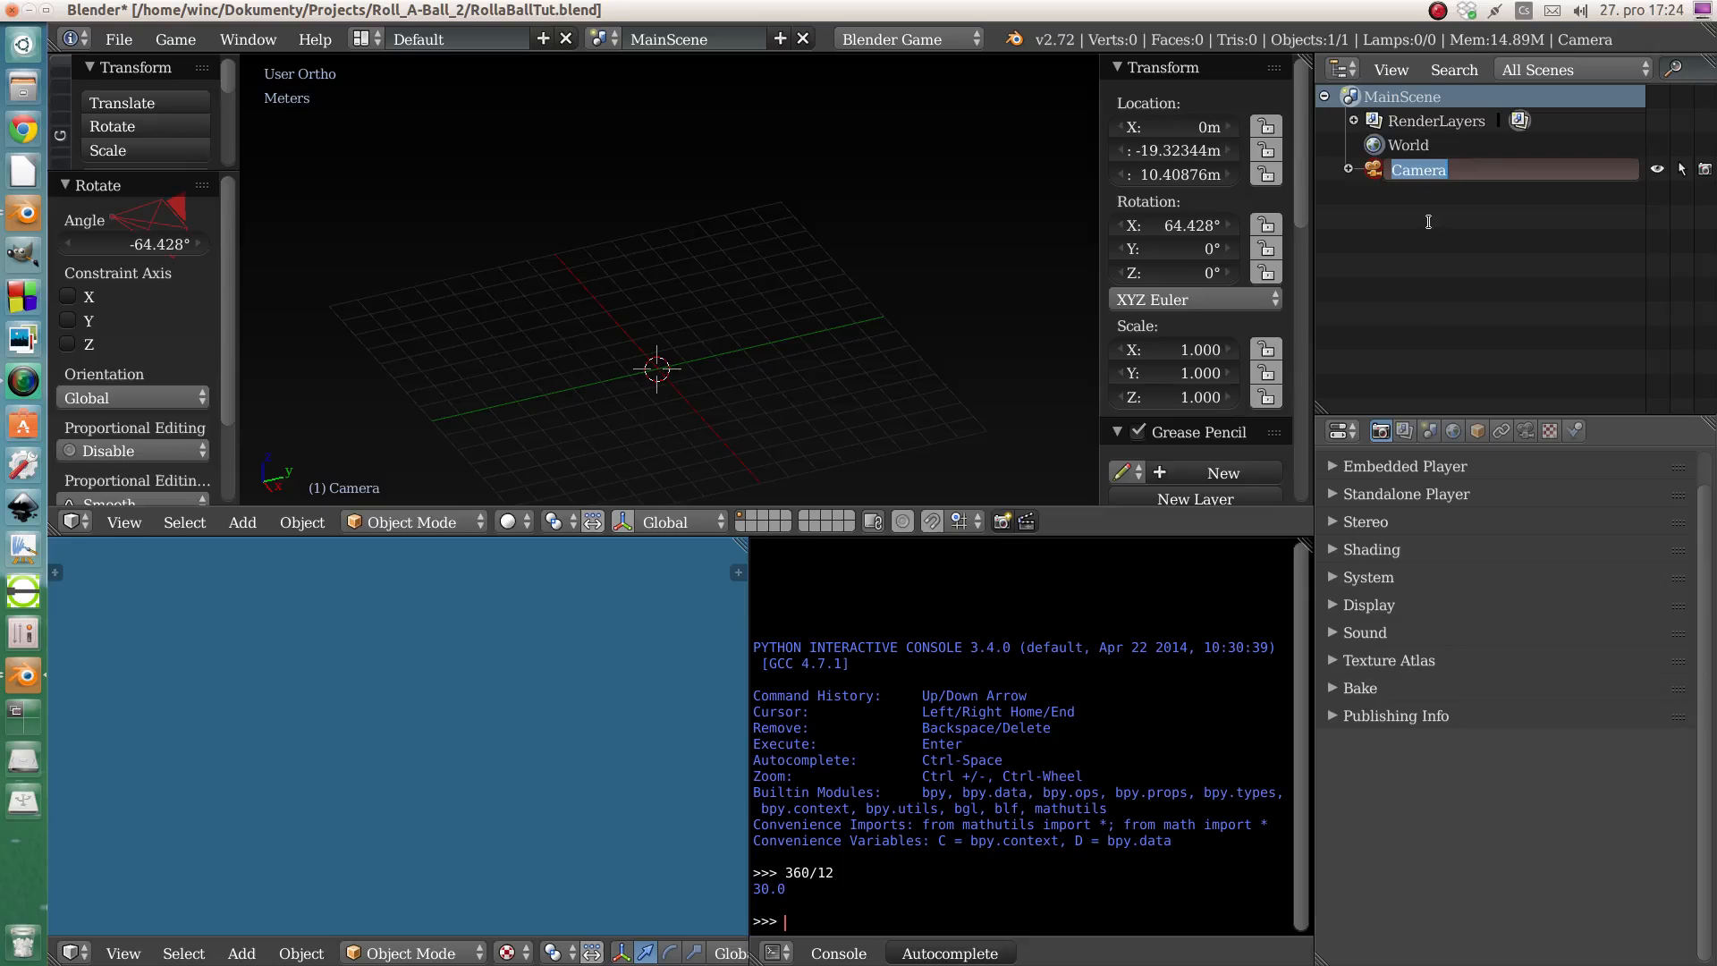
text(Cmare_Main)
key(Return)
- Rename the camera object in the Outliner as Camera_Main
double_click(1417, 168)
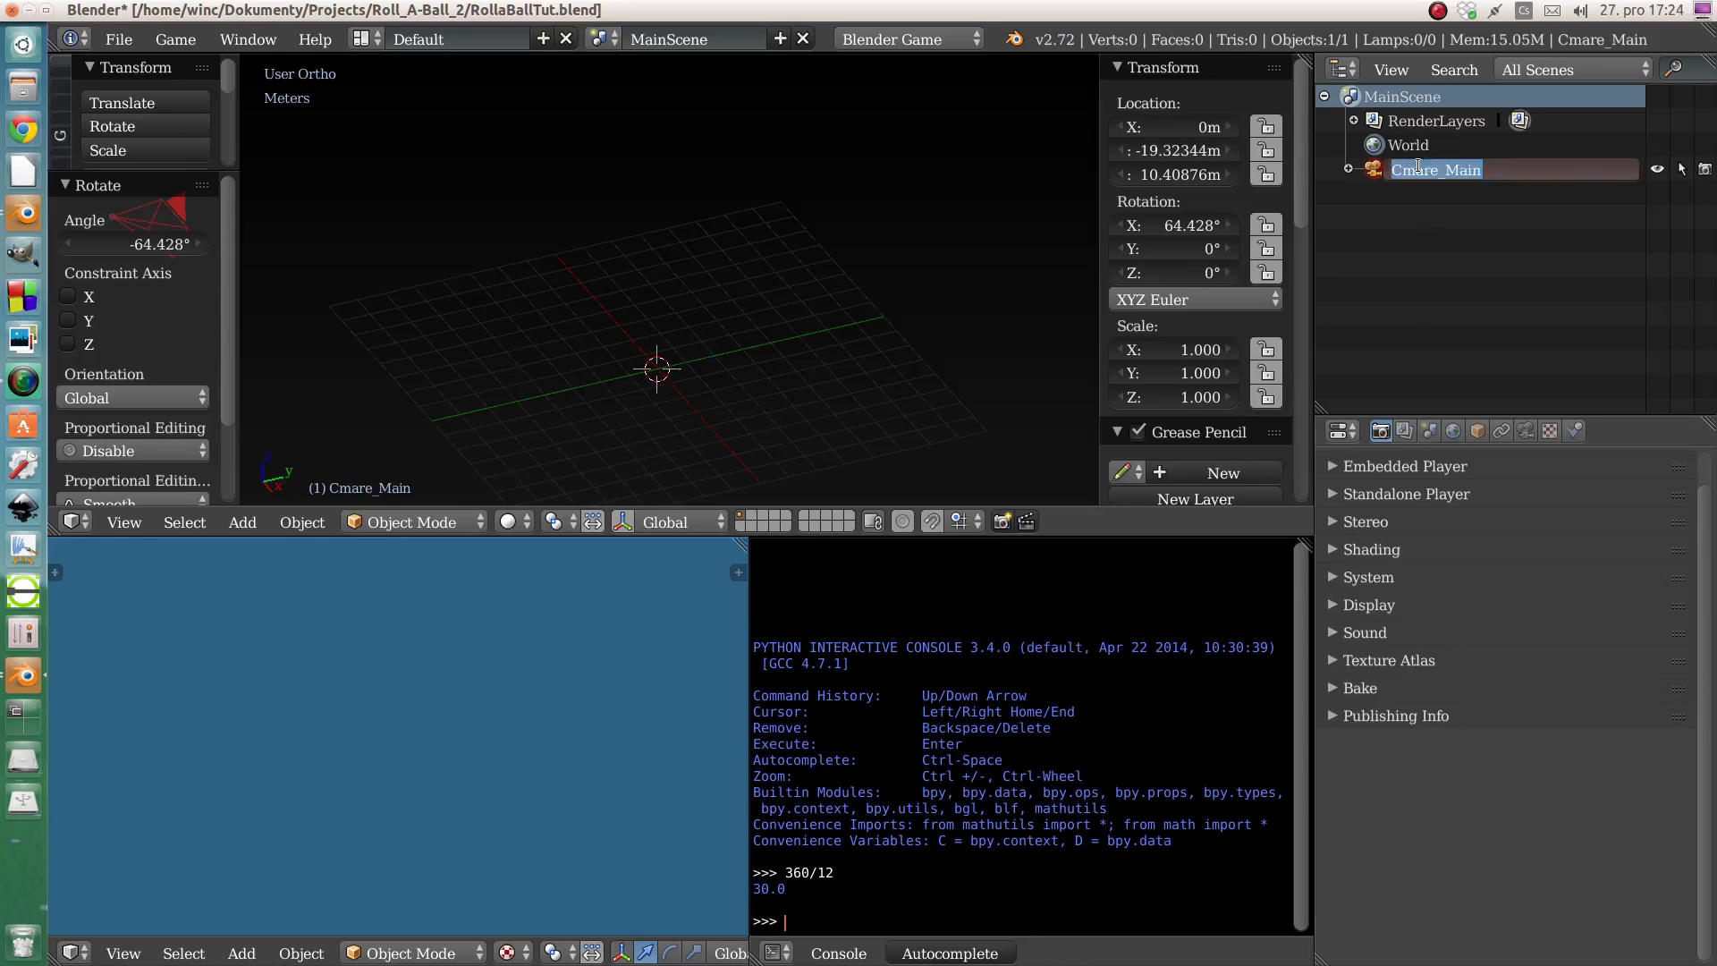
text(Camera)
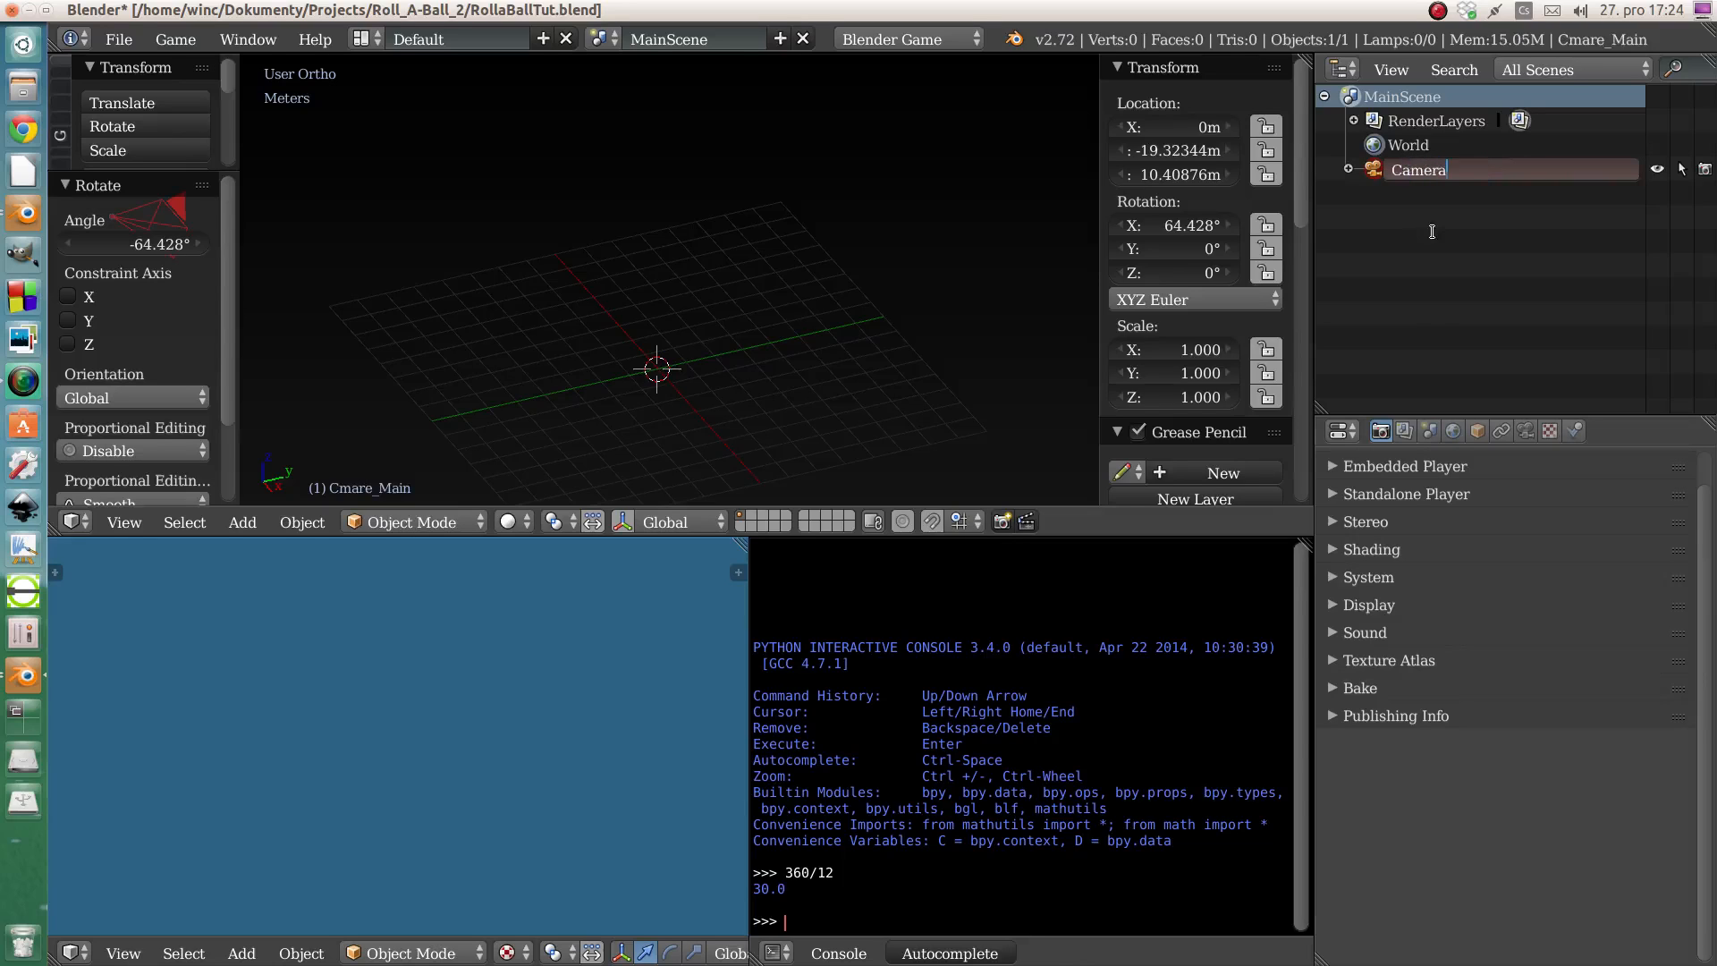
text(_Main)
key(Return)
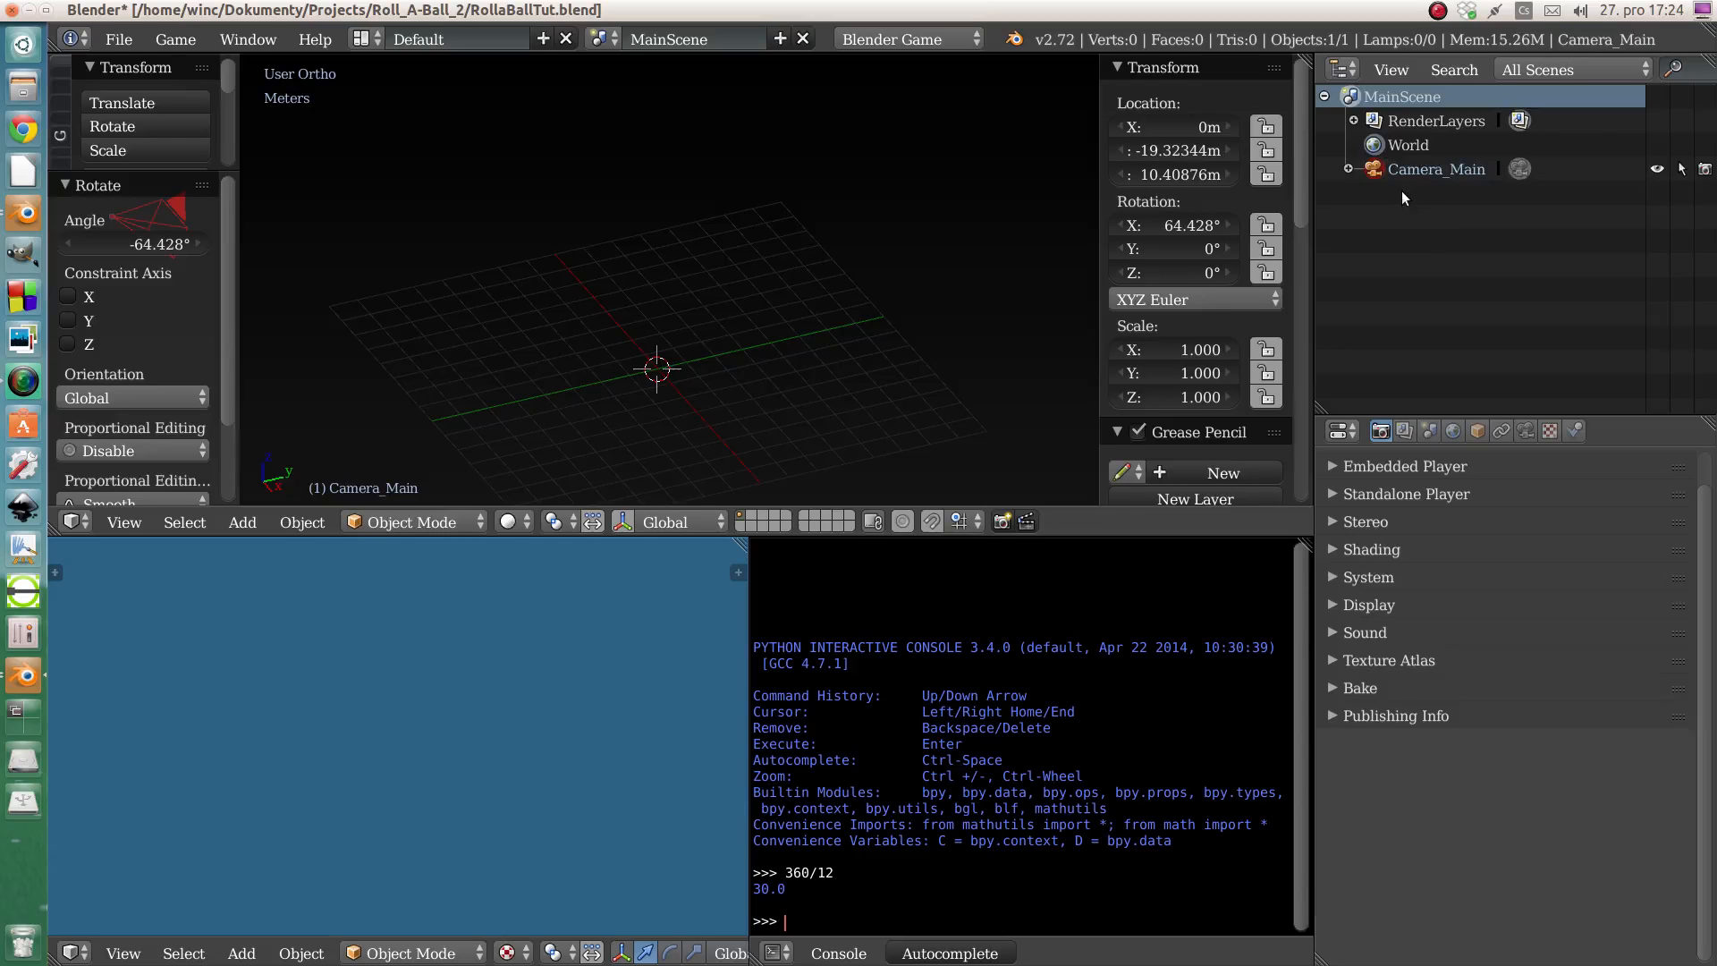
mouse_move(753, 352)
middle_down()
mouse_move(751, 405)
mouse_move(673, 359)
mouse_move(728, 374)
middle_up()
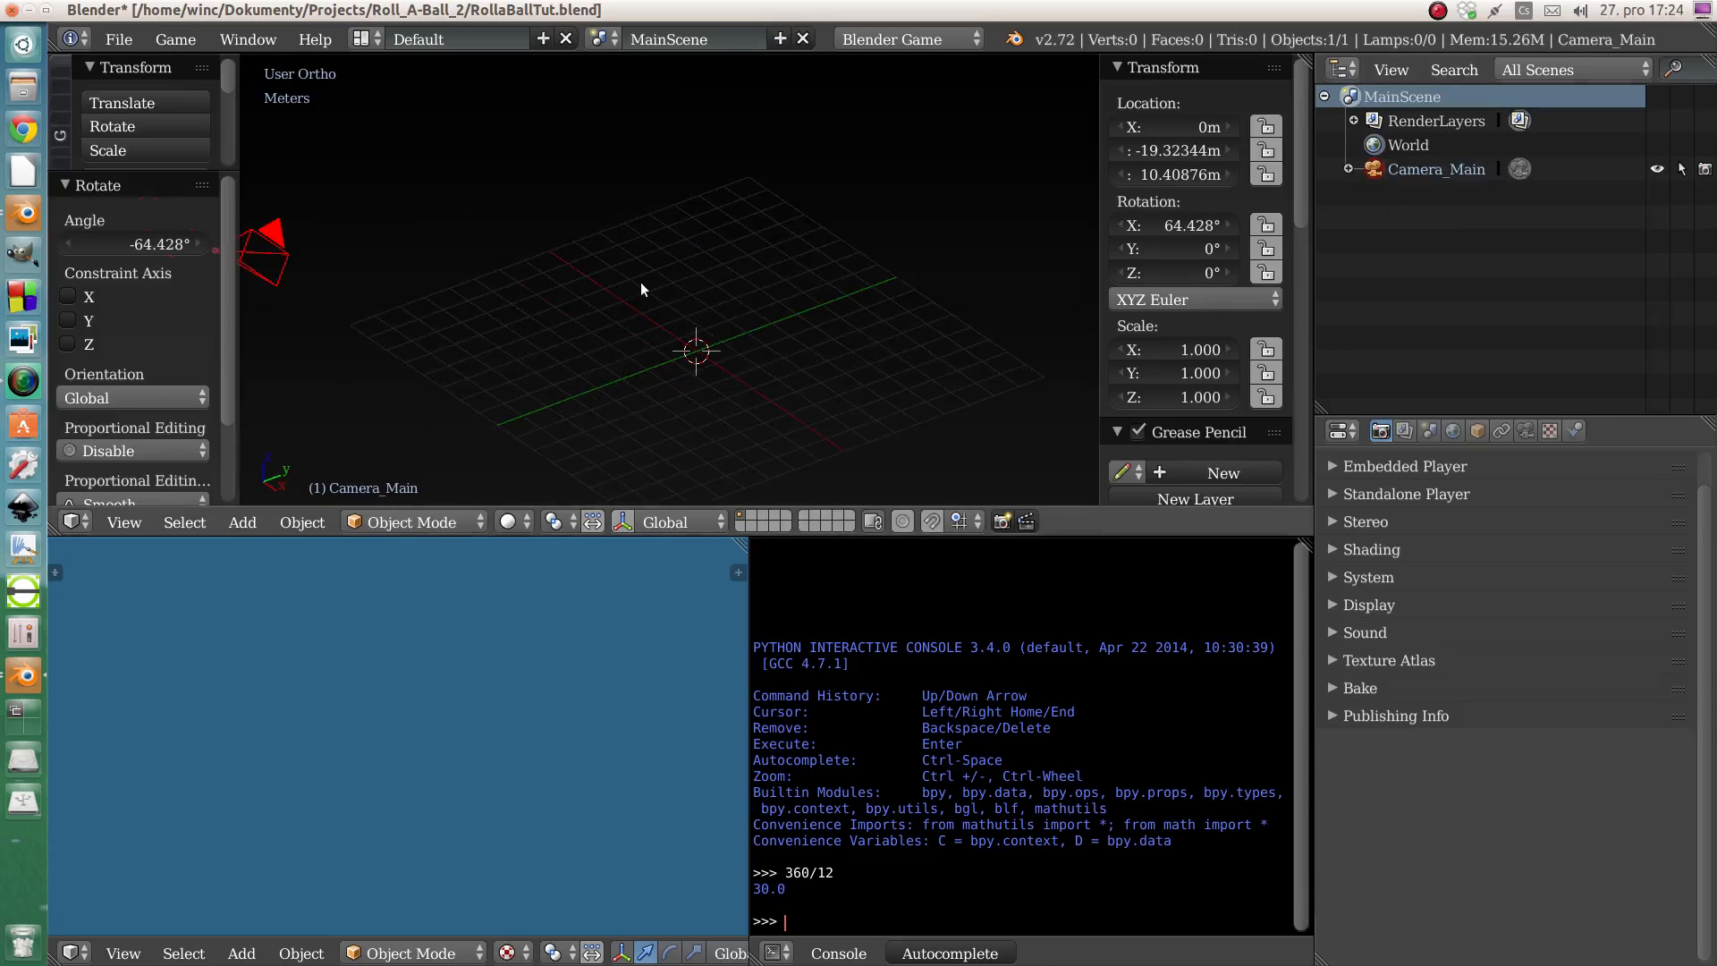
- Add a plane mesh at the scene's origin
key(shift+a)
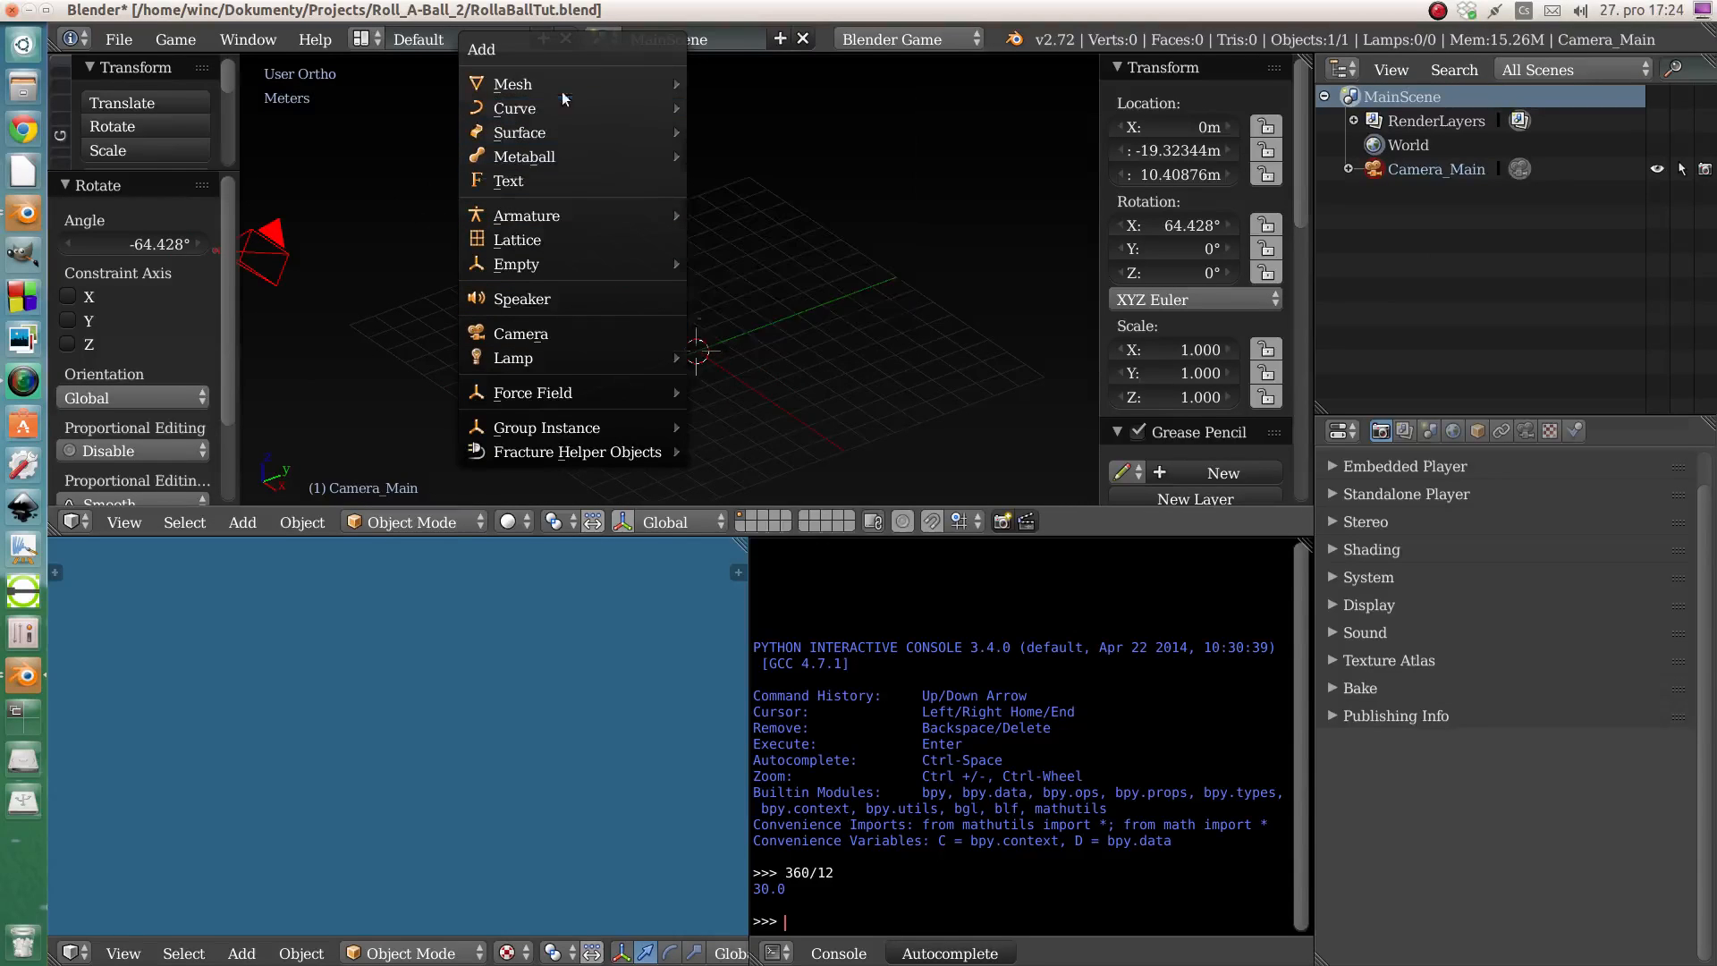
mouse_move(556, 90)
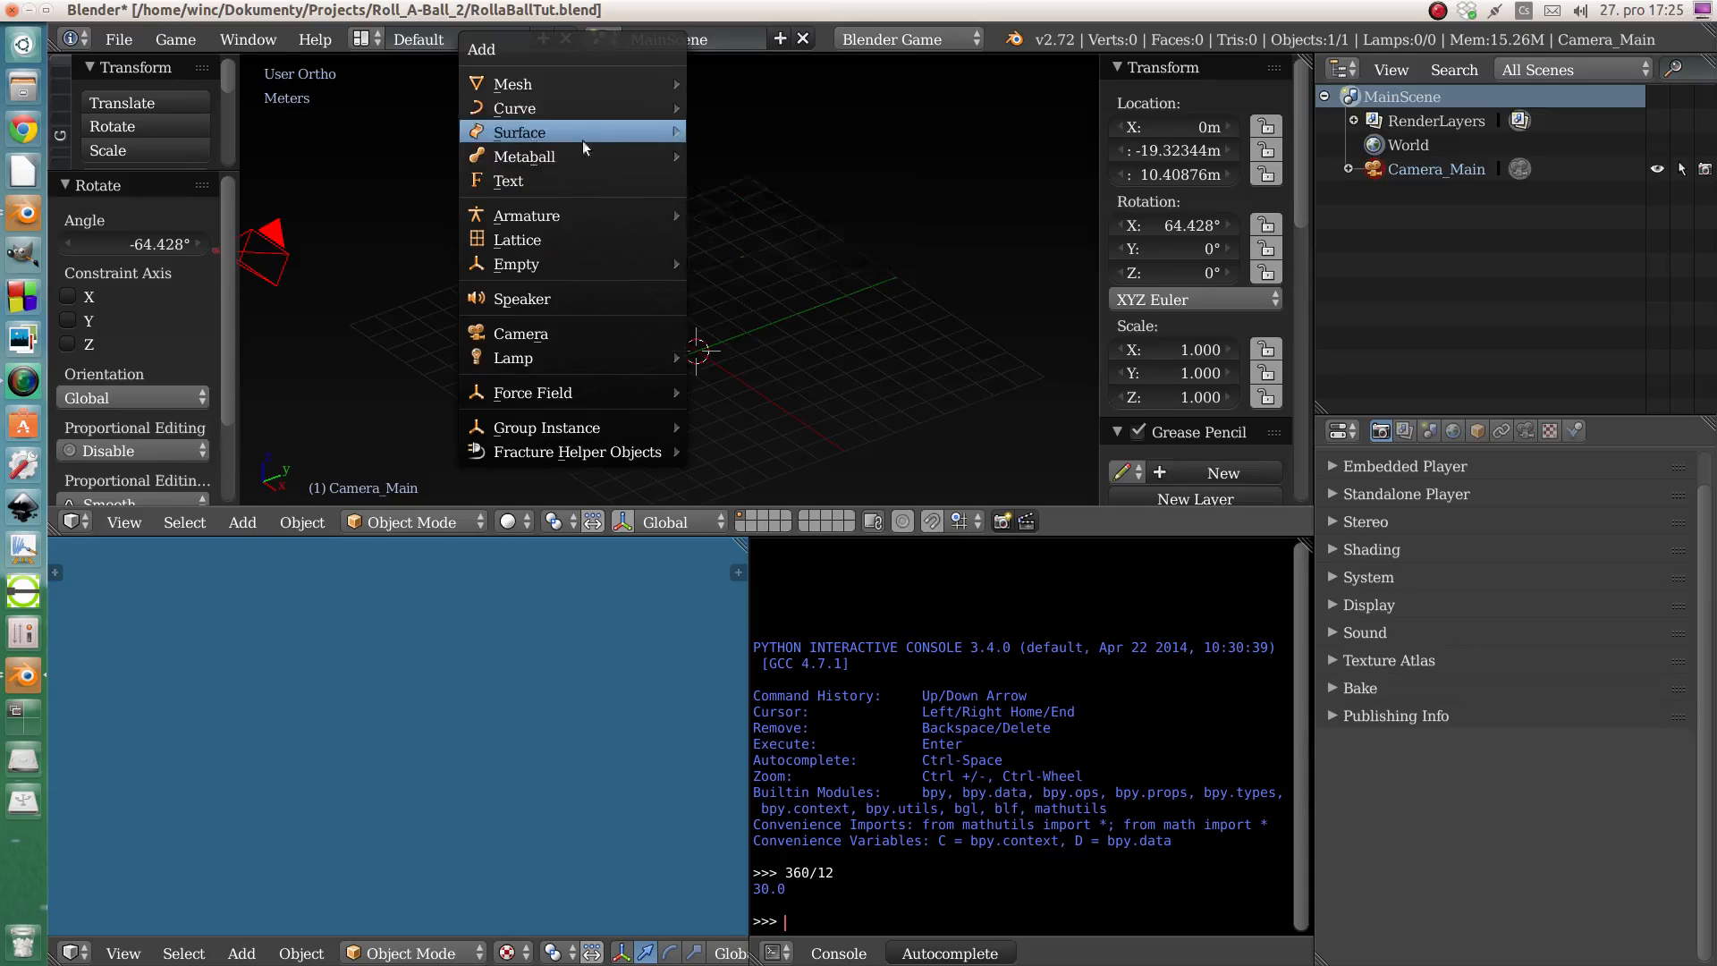
mouse_move(644, 86)
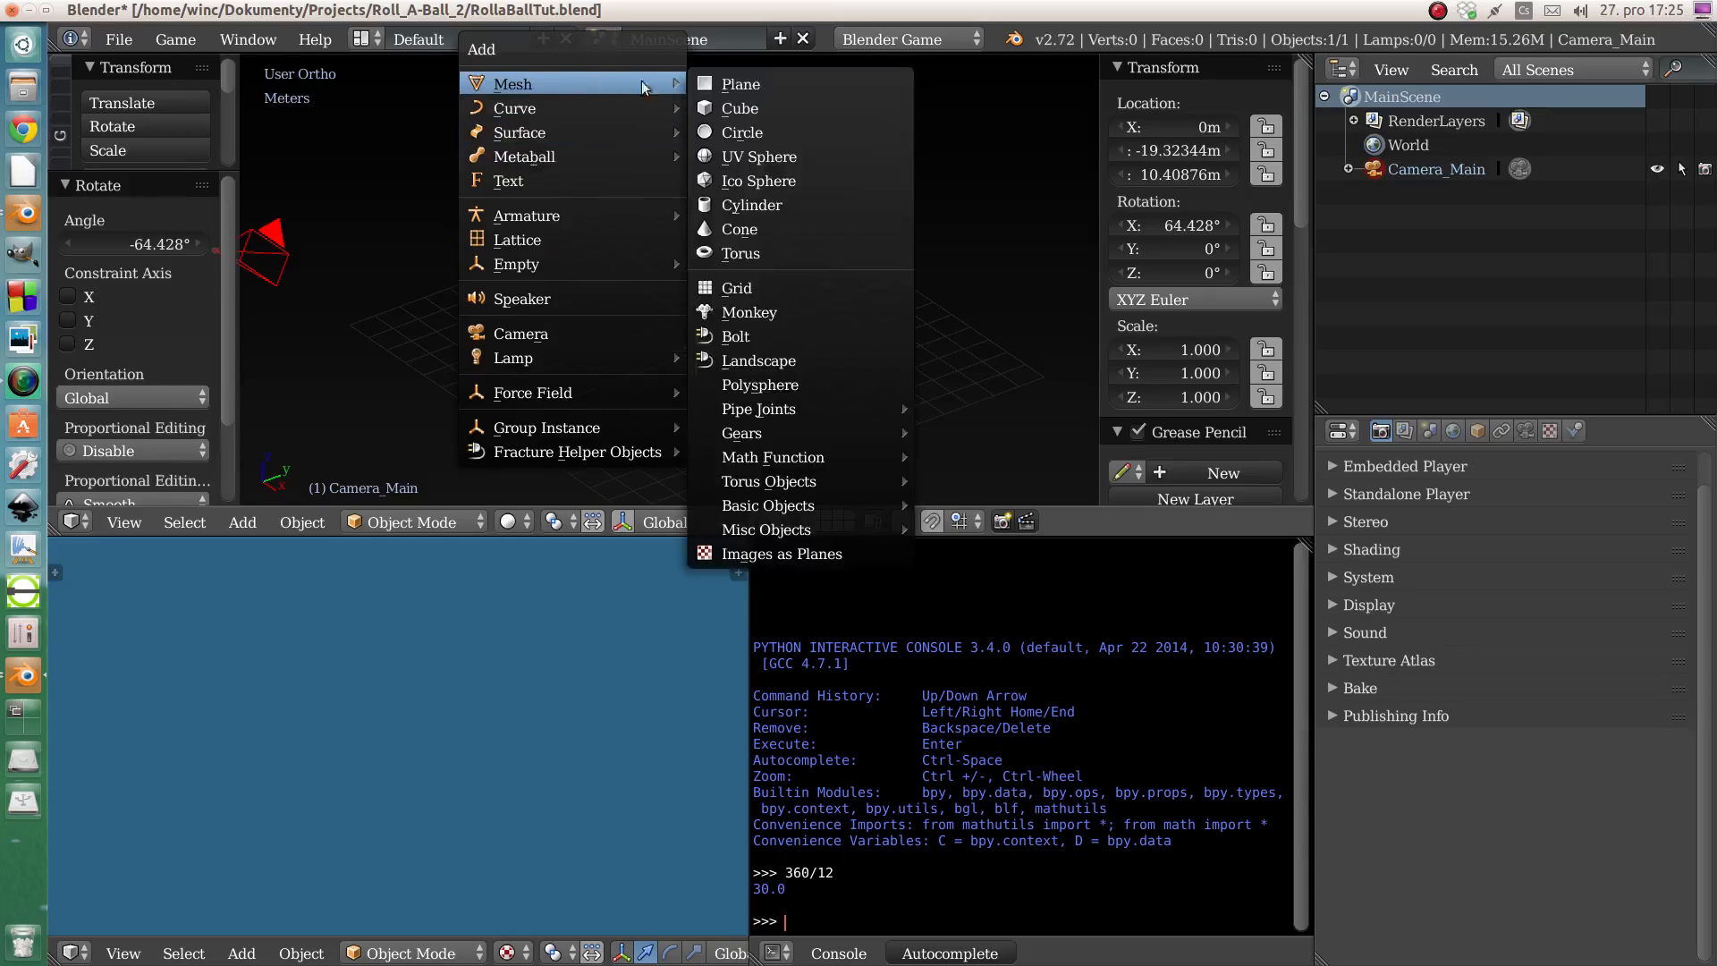
click(753, 89)
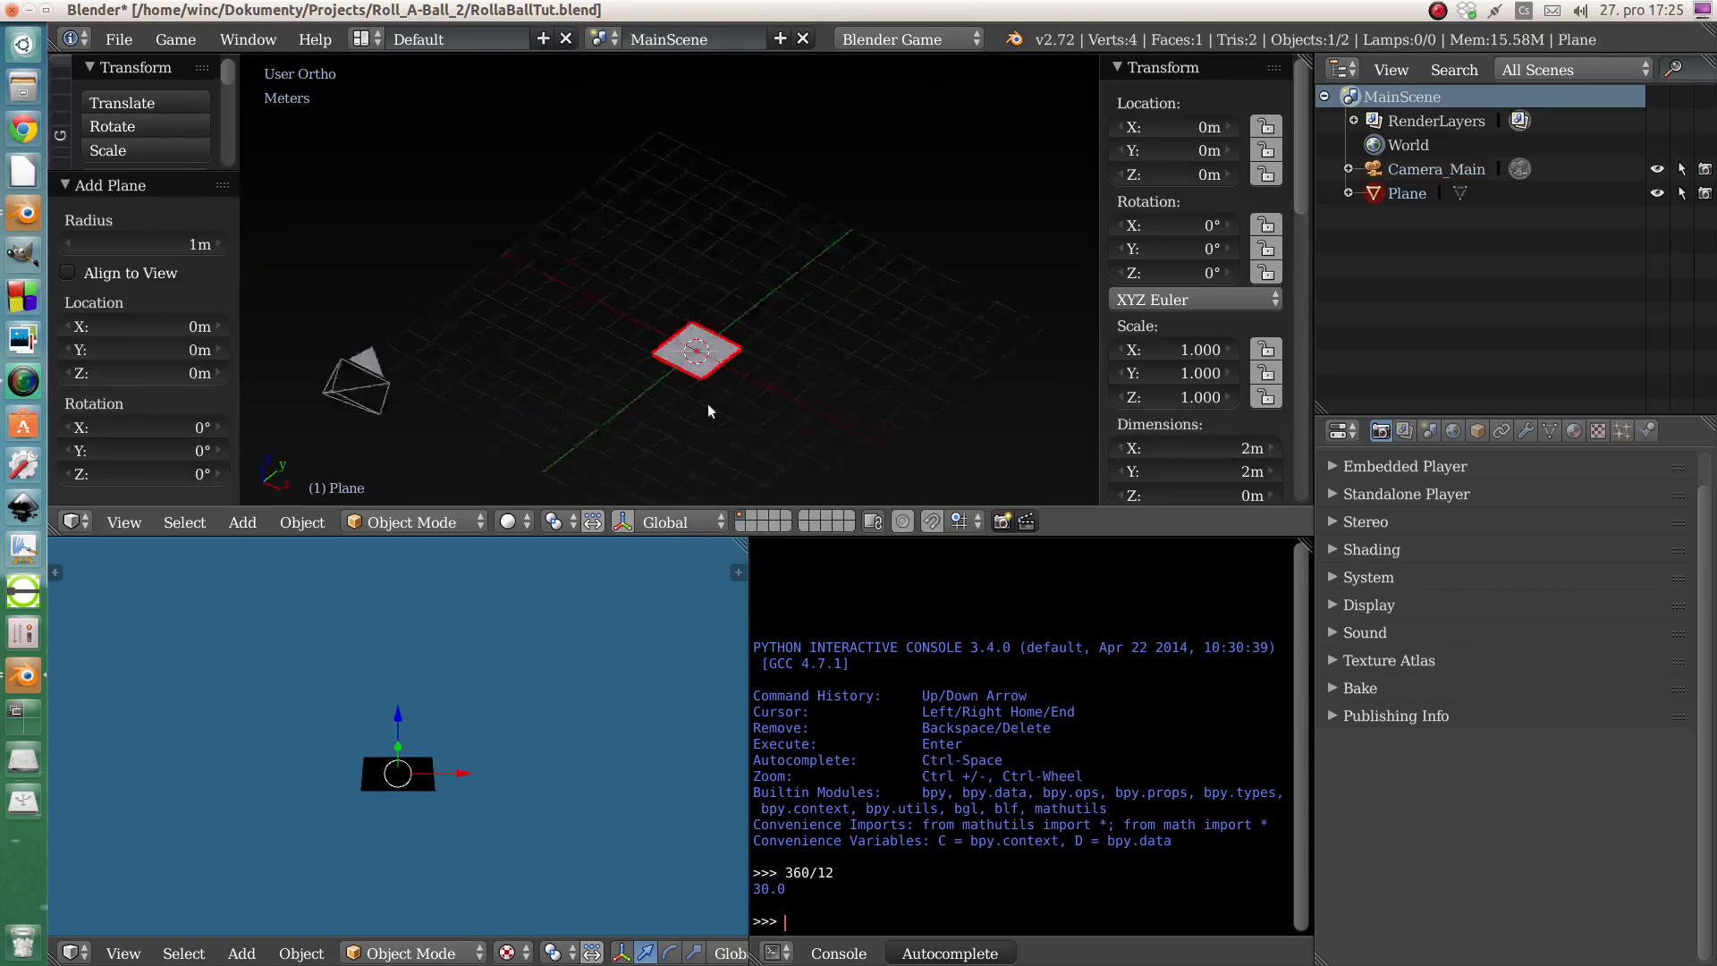
- Hide the tool shelf and the properties sidebar in the upper 3D viewport to get an unobstructed view of the plane
scroll(702, 354, up, 5)
scroll(724, 373, up, 3)
middle_drag(719, 357, 640, 334)
key(n)
key(t)
scroll(671, 322, down, 5)
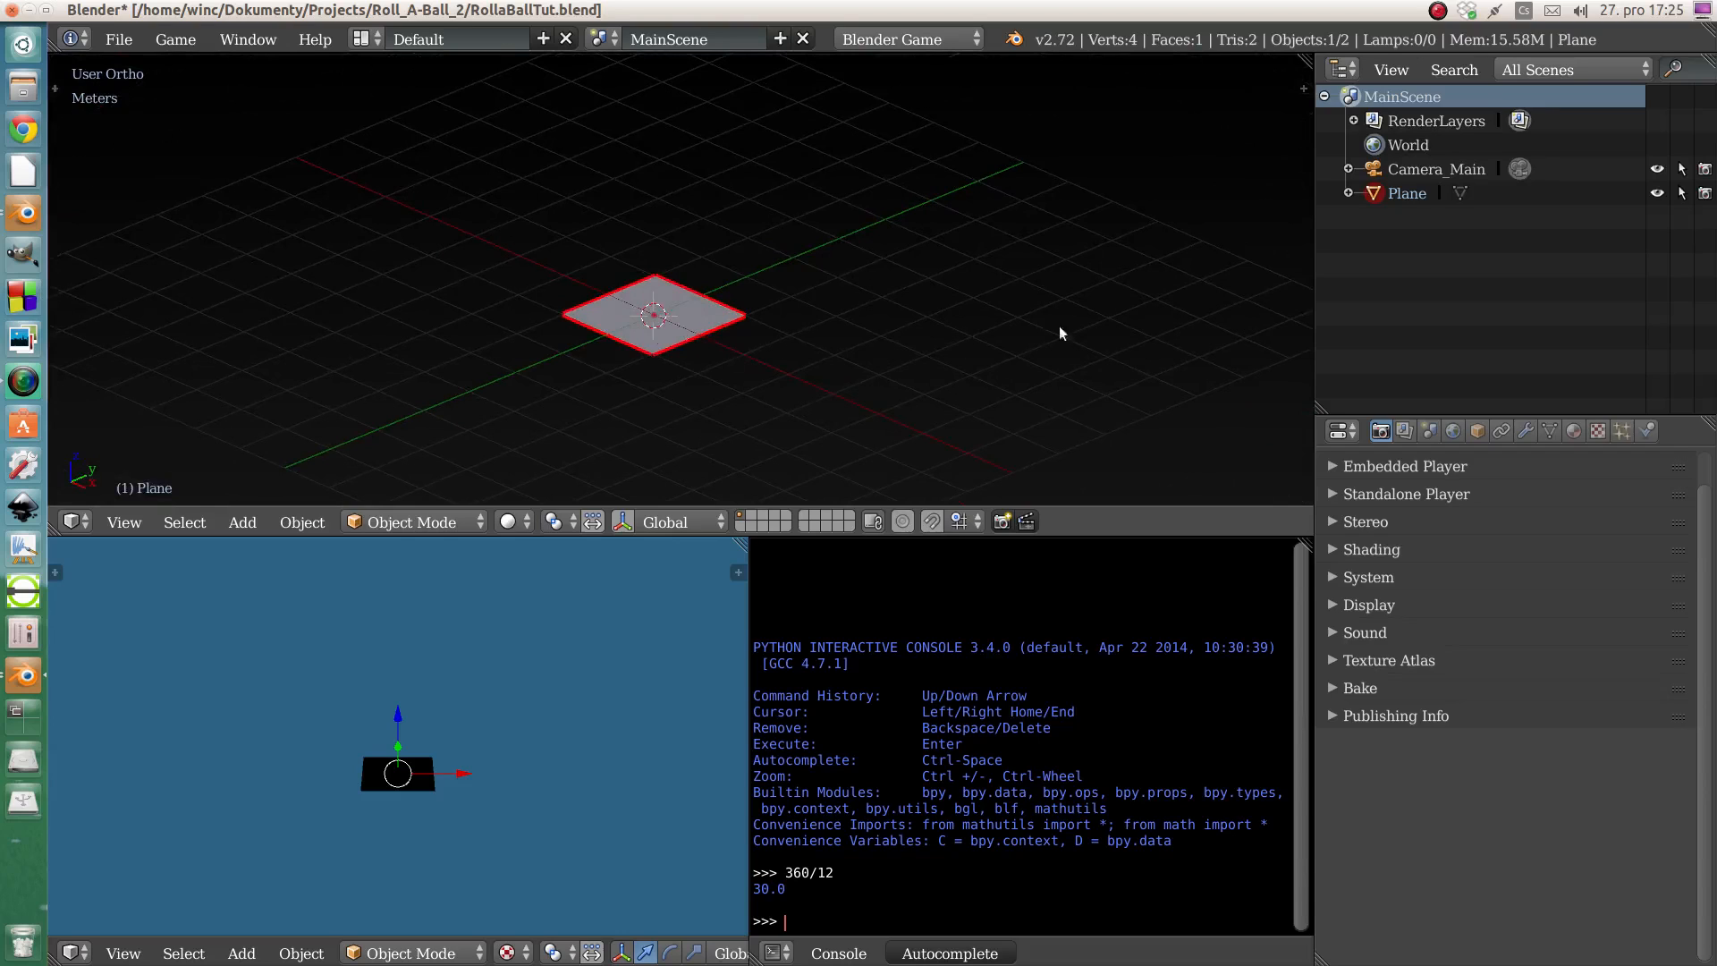
- Move the plane freely off the origin twice with its object properties shown, clearing its location to 0 m each time
key(g)
click(1105, 208)
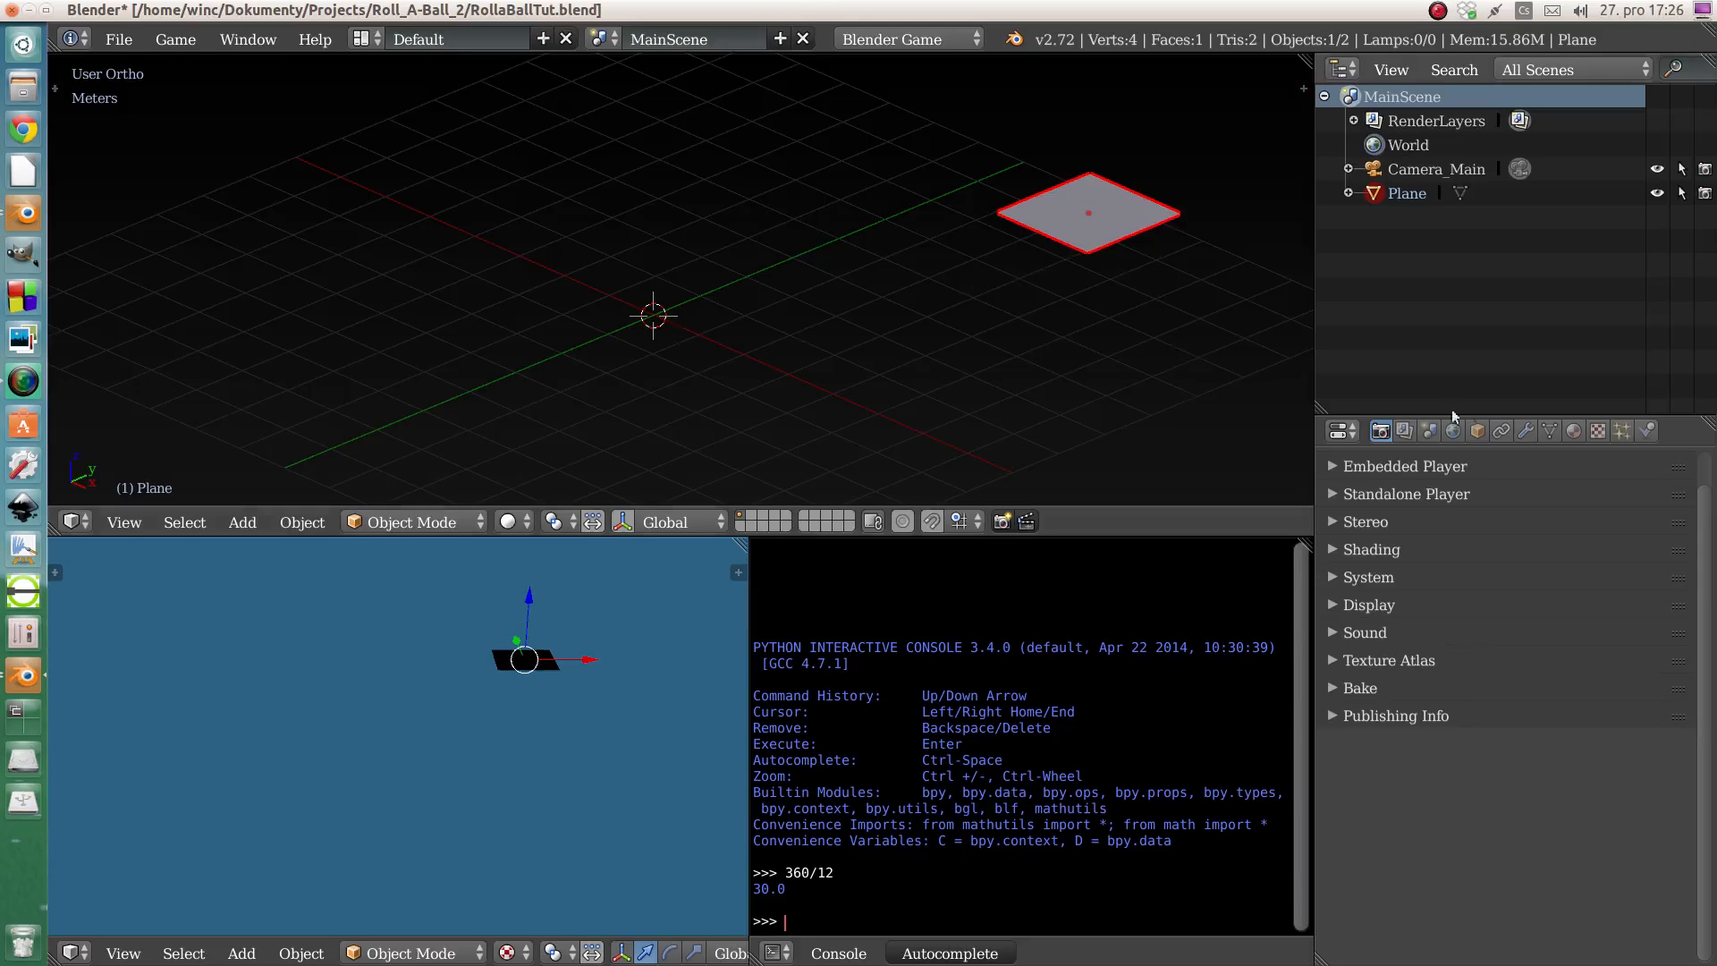
click(1478, 431)
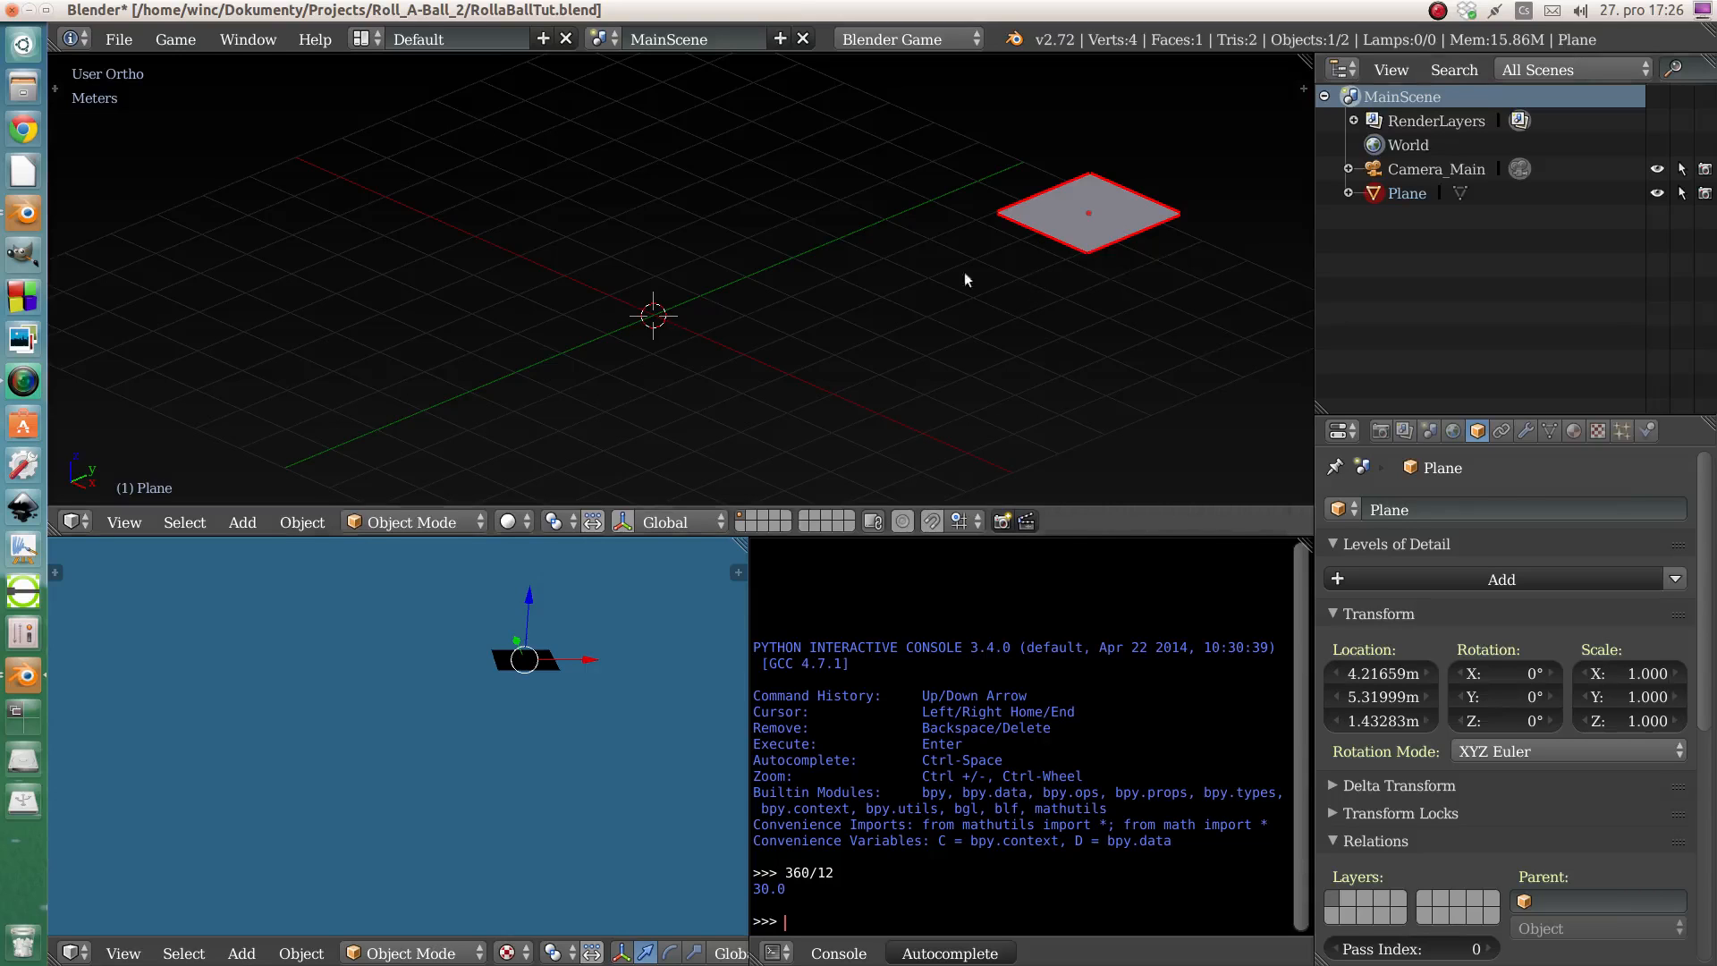
key(alt+g)
key(g)
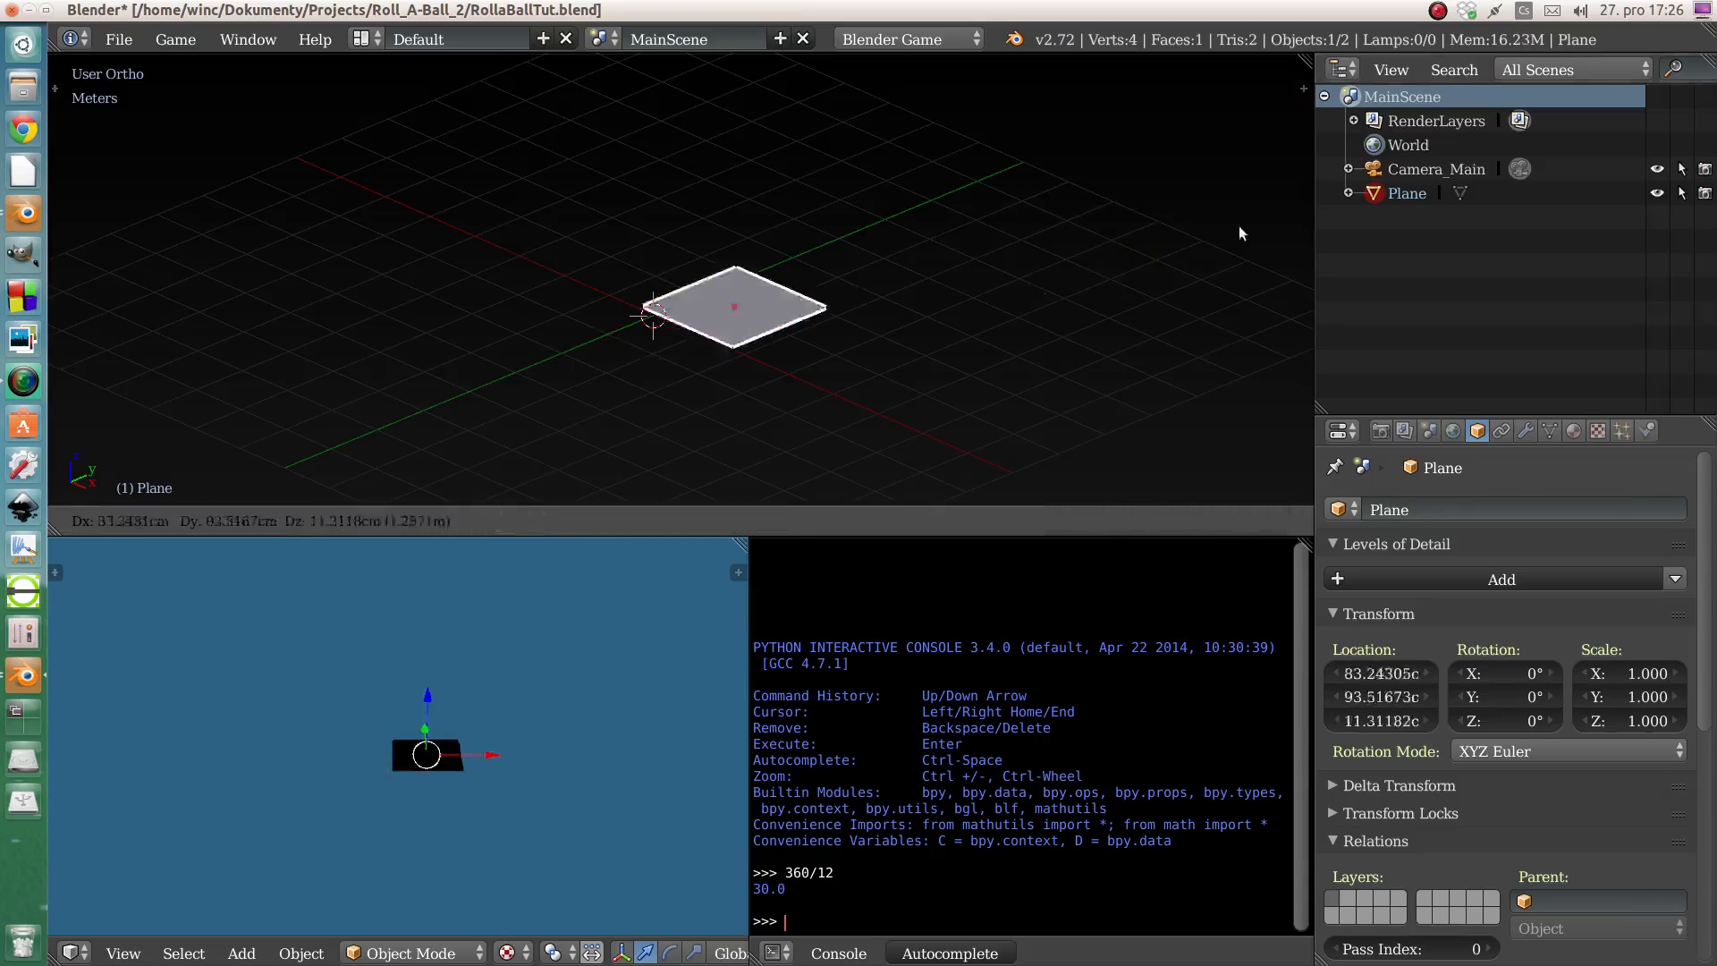
click(1176, 153)
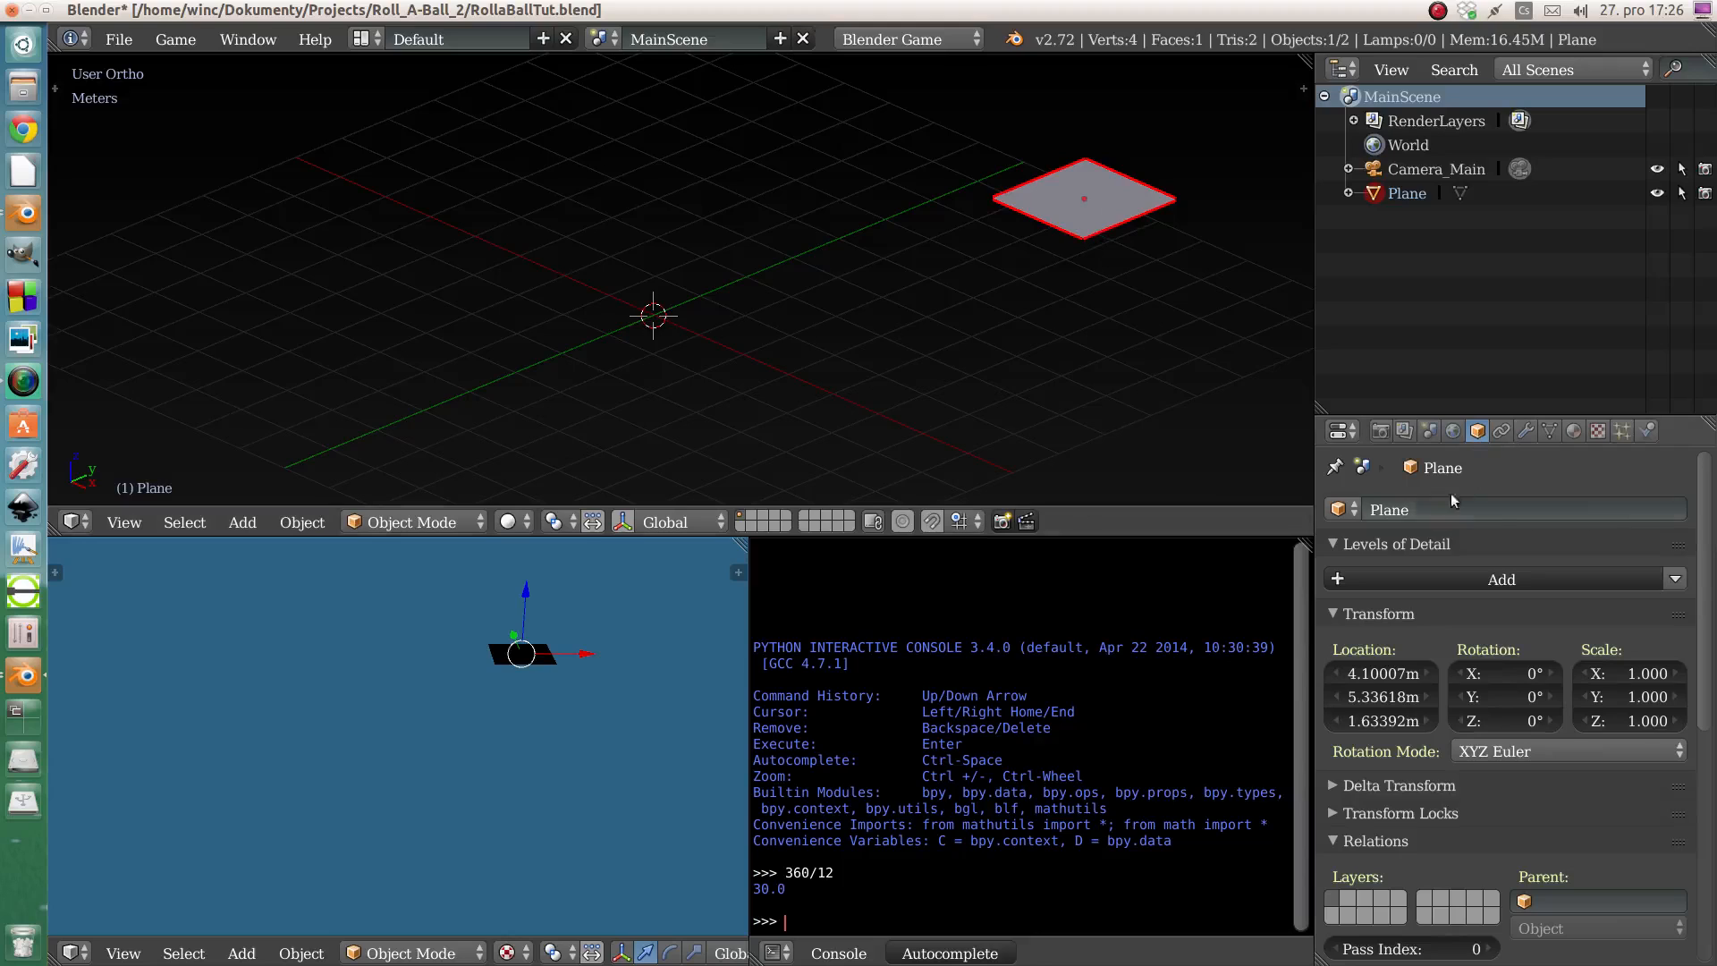
click(1339, 618)
click(1334, 617)
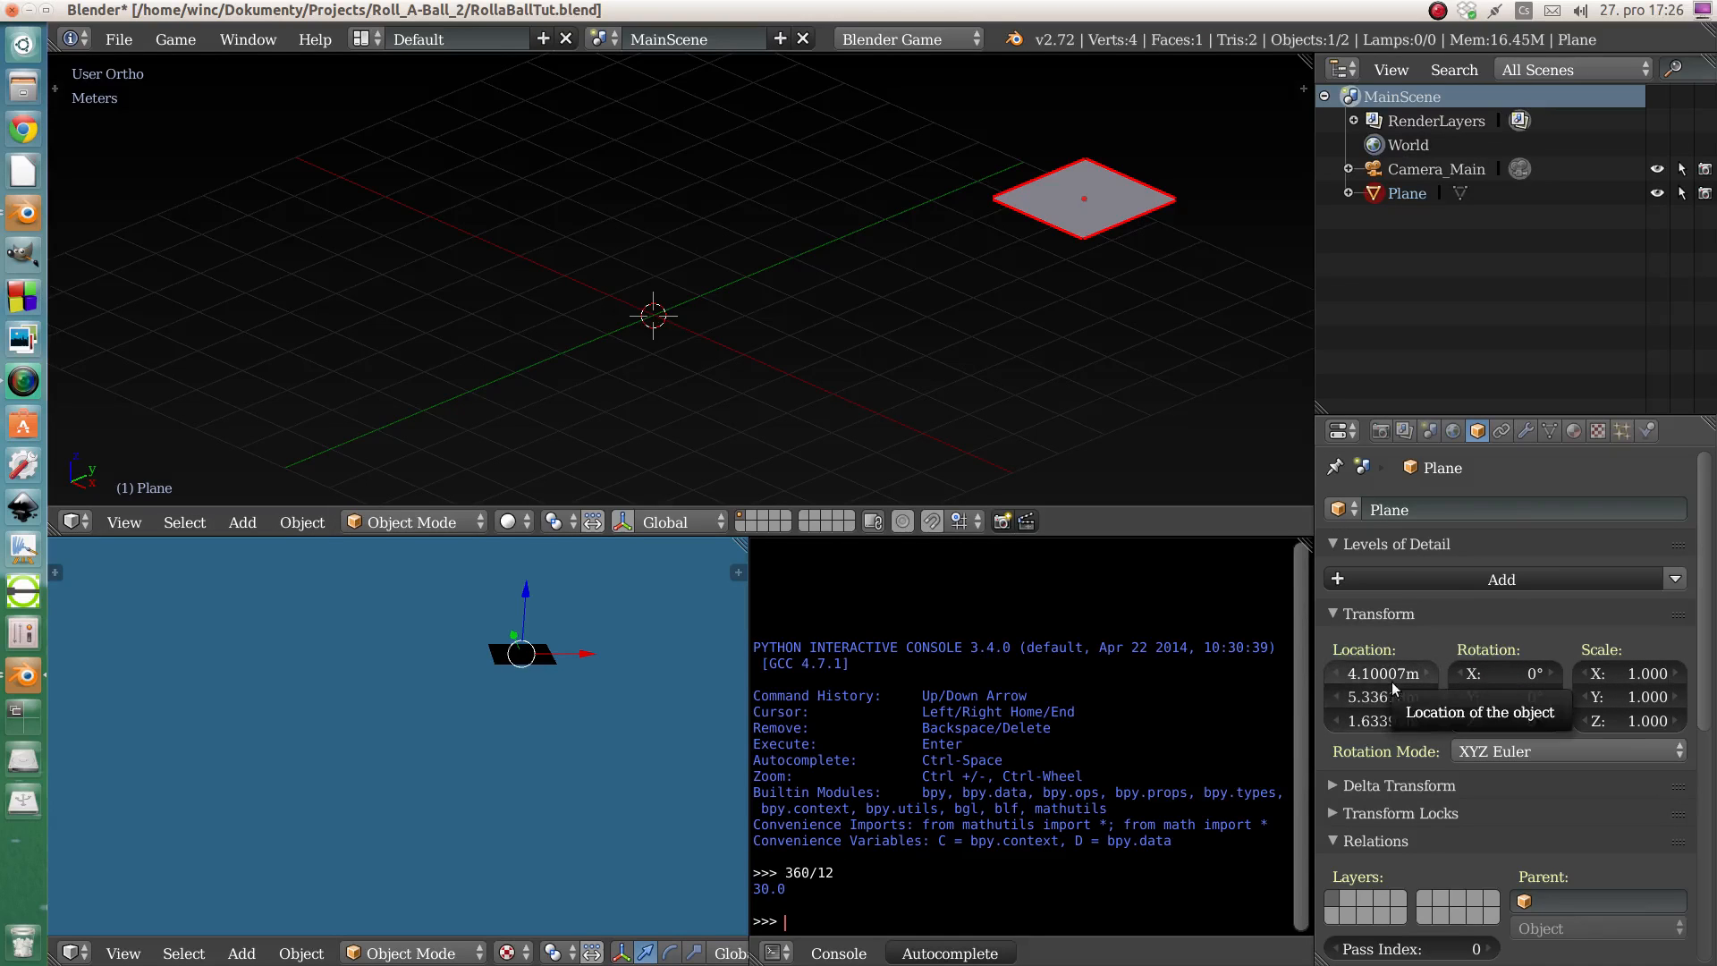
key(alt+g)
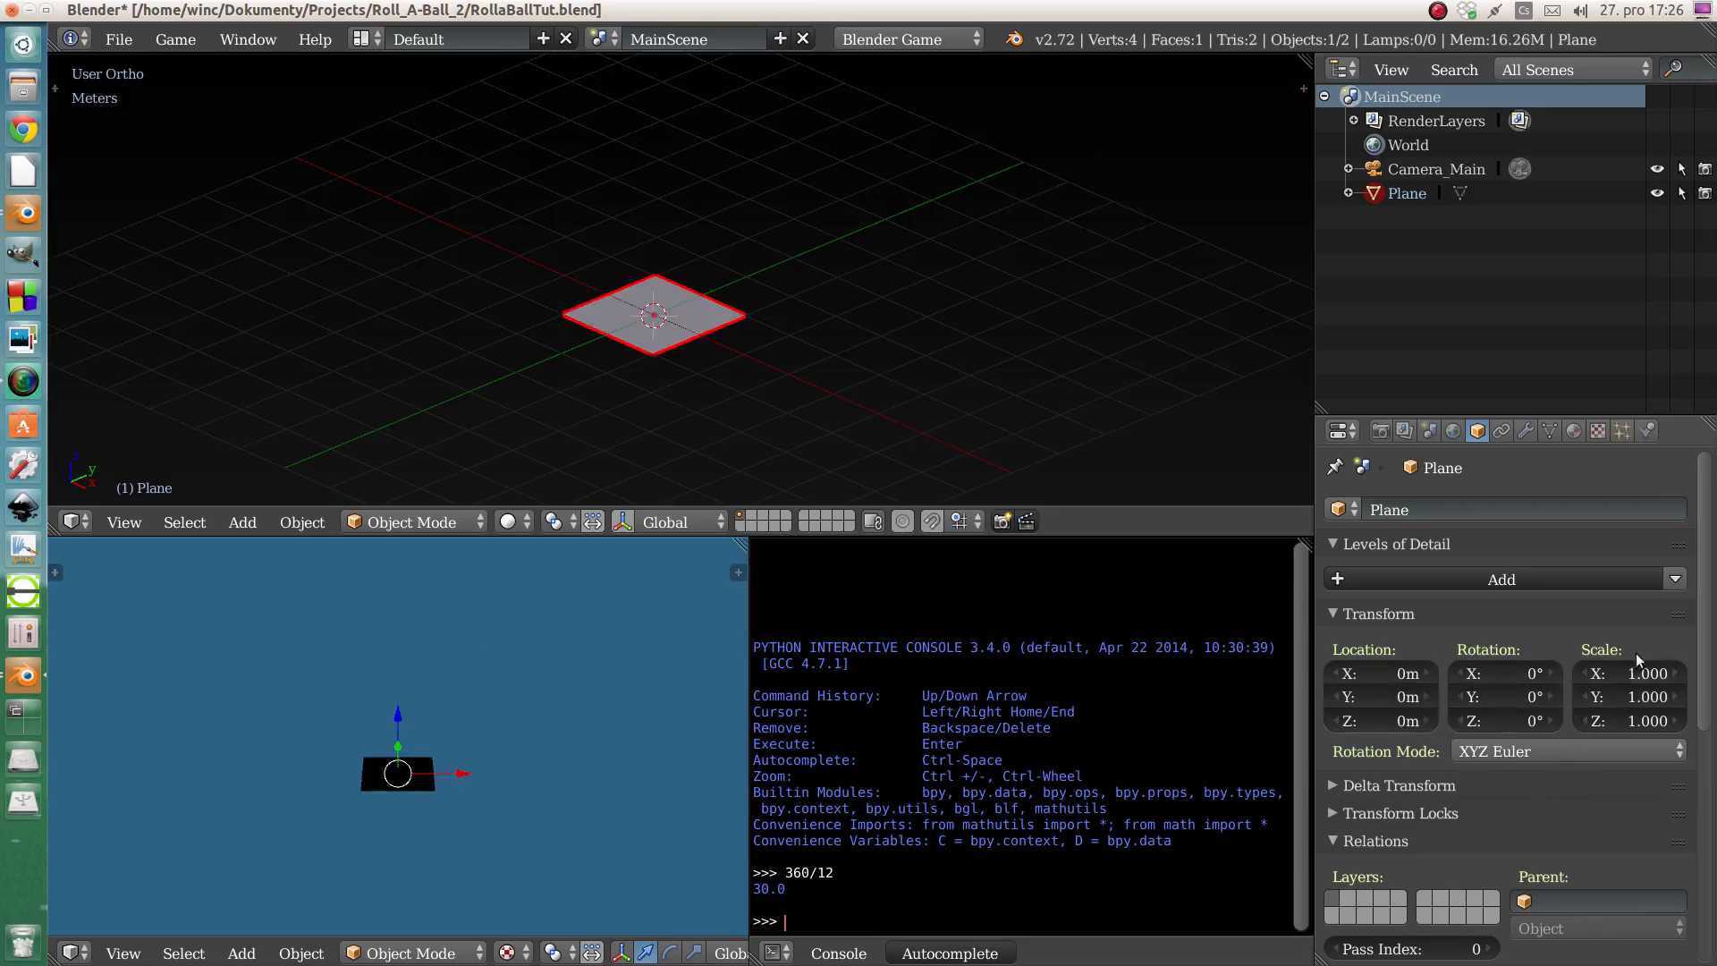
- Try stretching the plane to an X scale of about 5.17, and undo the scaling
drag(1635, 673, 1712, 673)
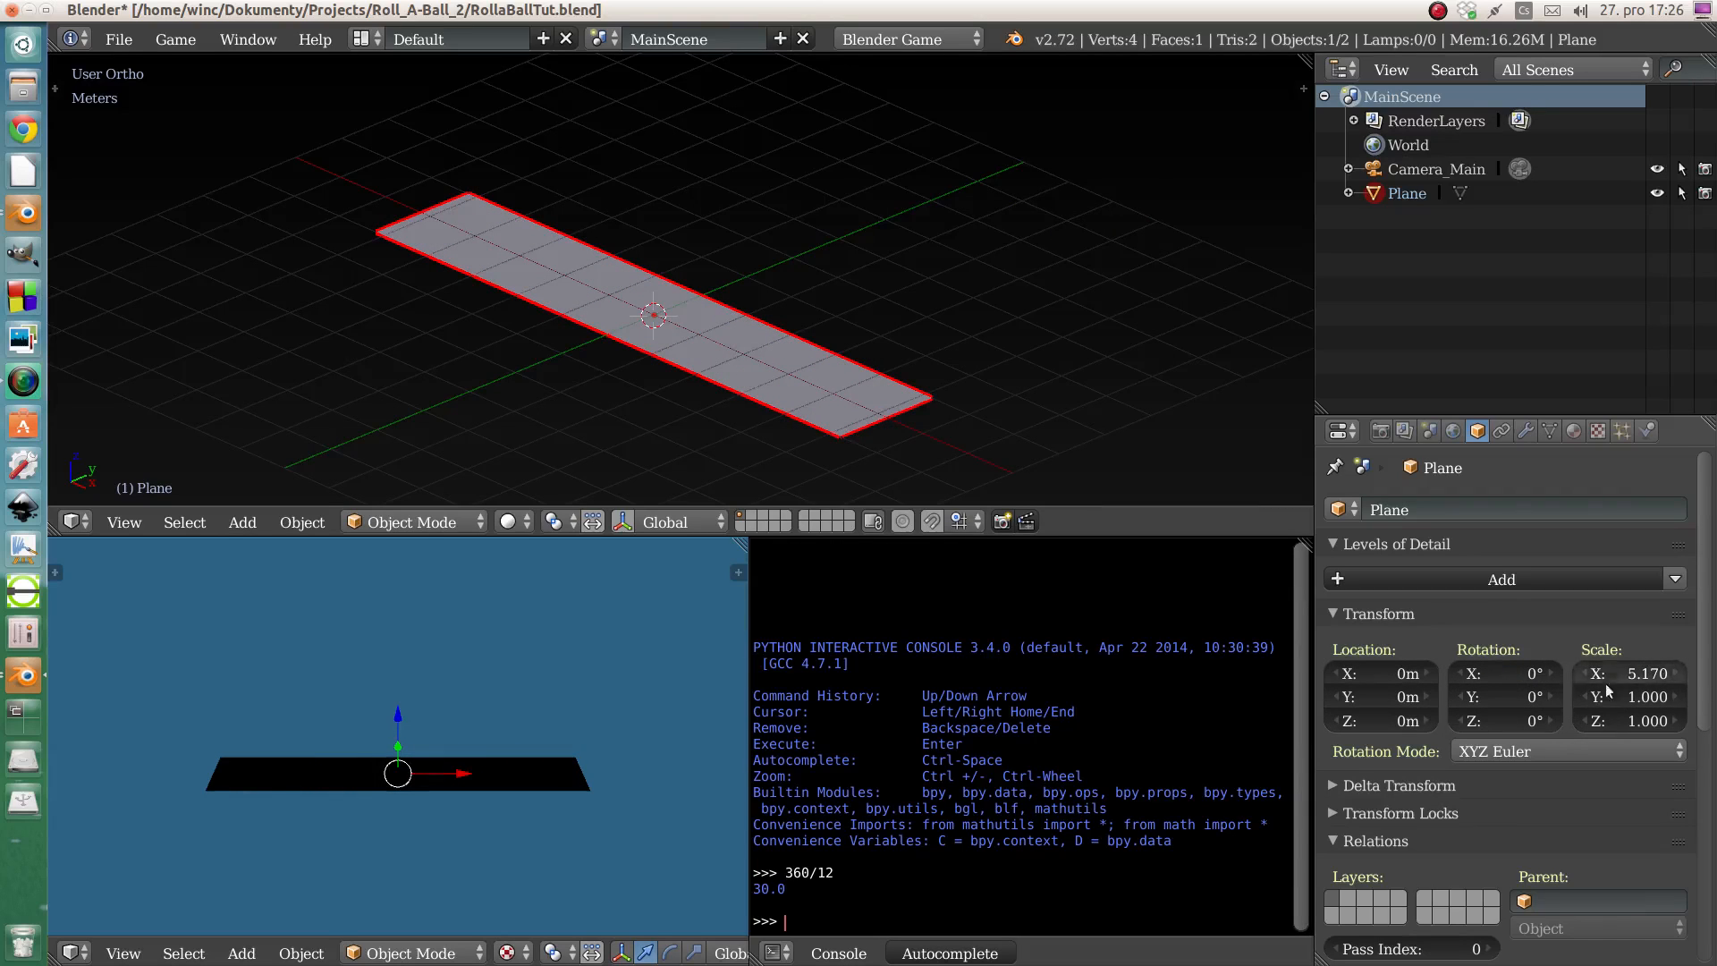
key(ctrl+z)
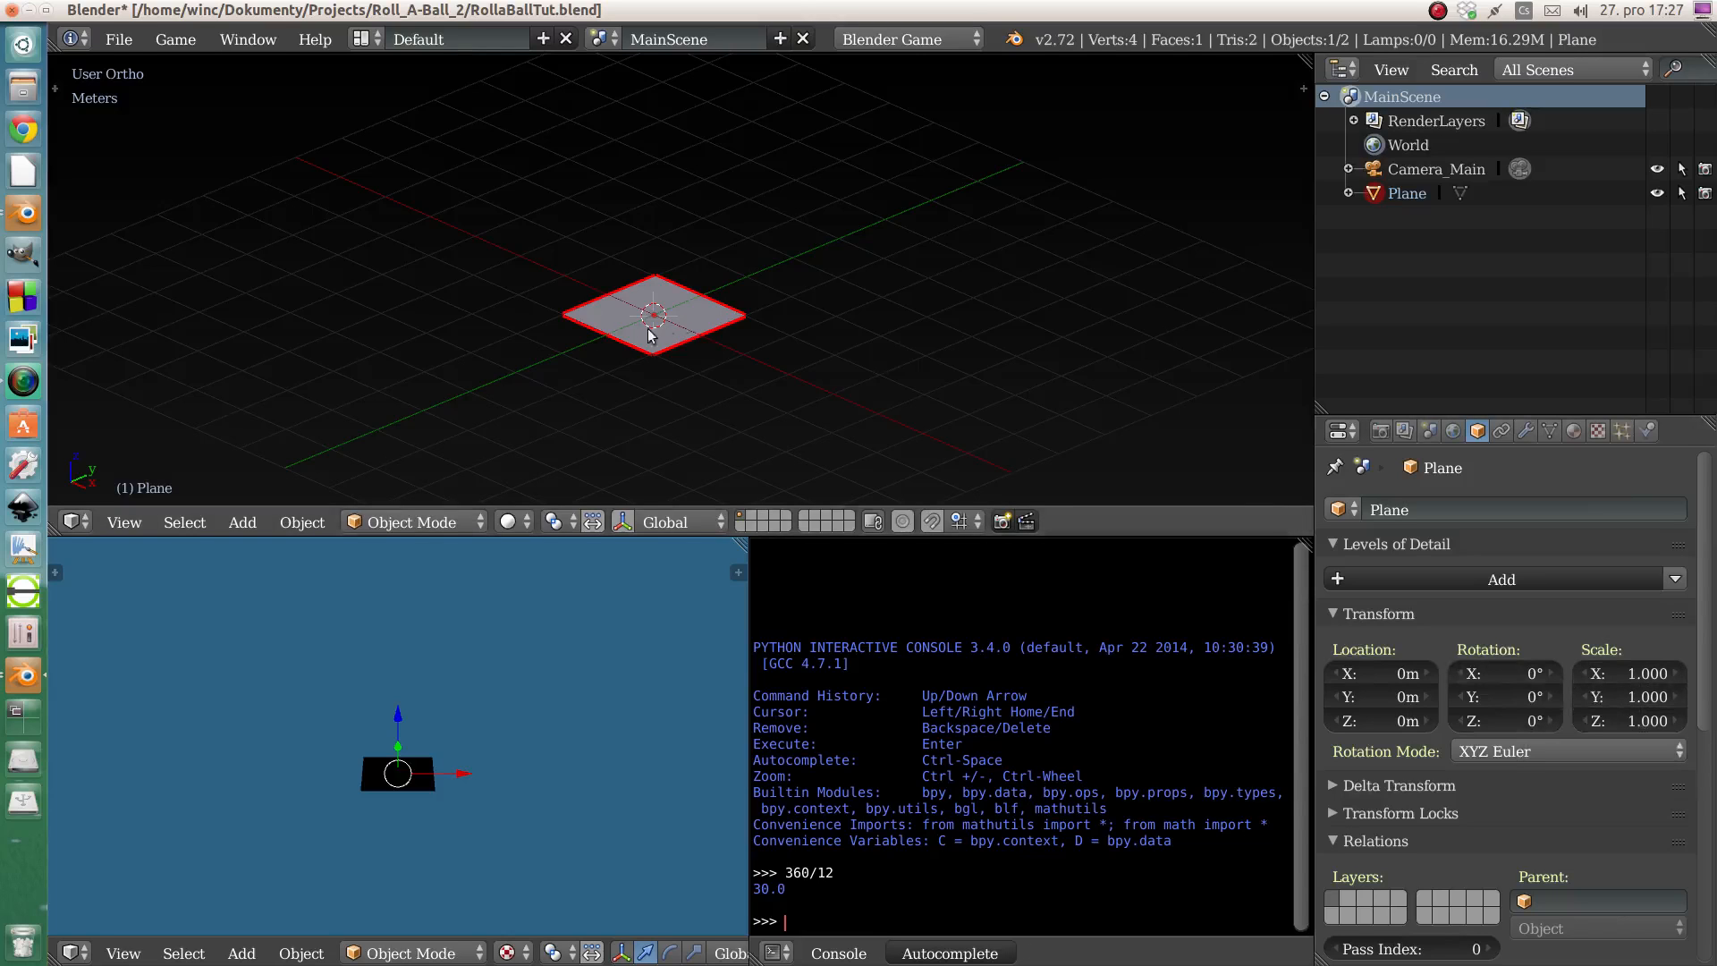
- Set the plane's dimensions to 10 m in X and 10 m in Y
middle_drag(649, 335, 673, 350)
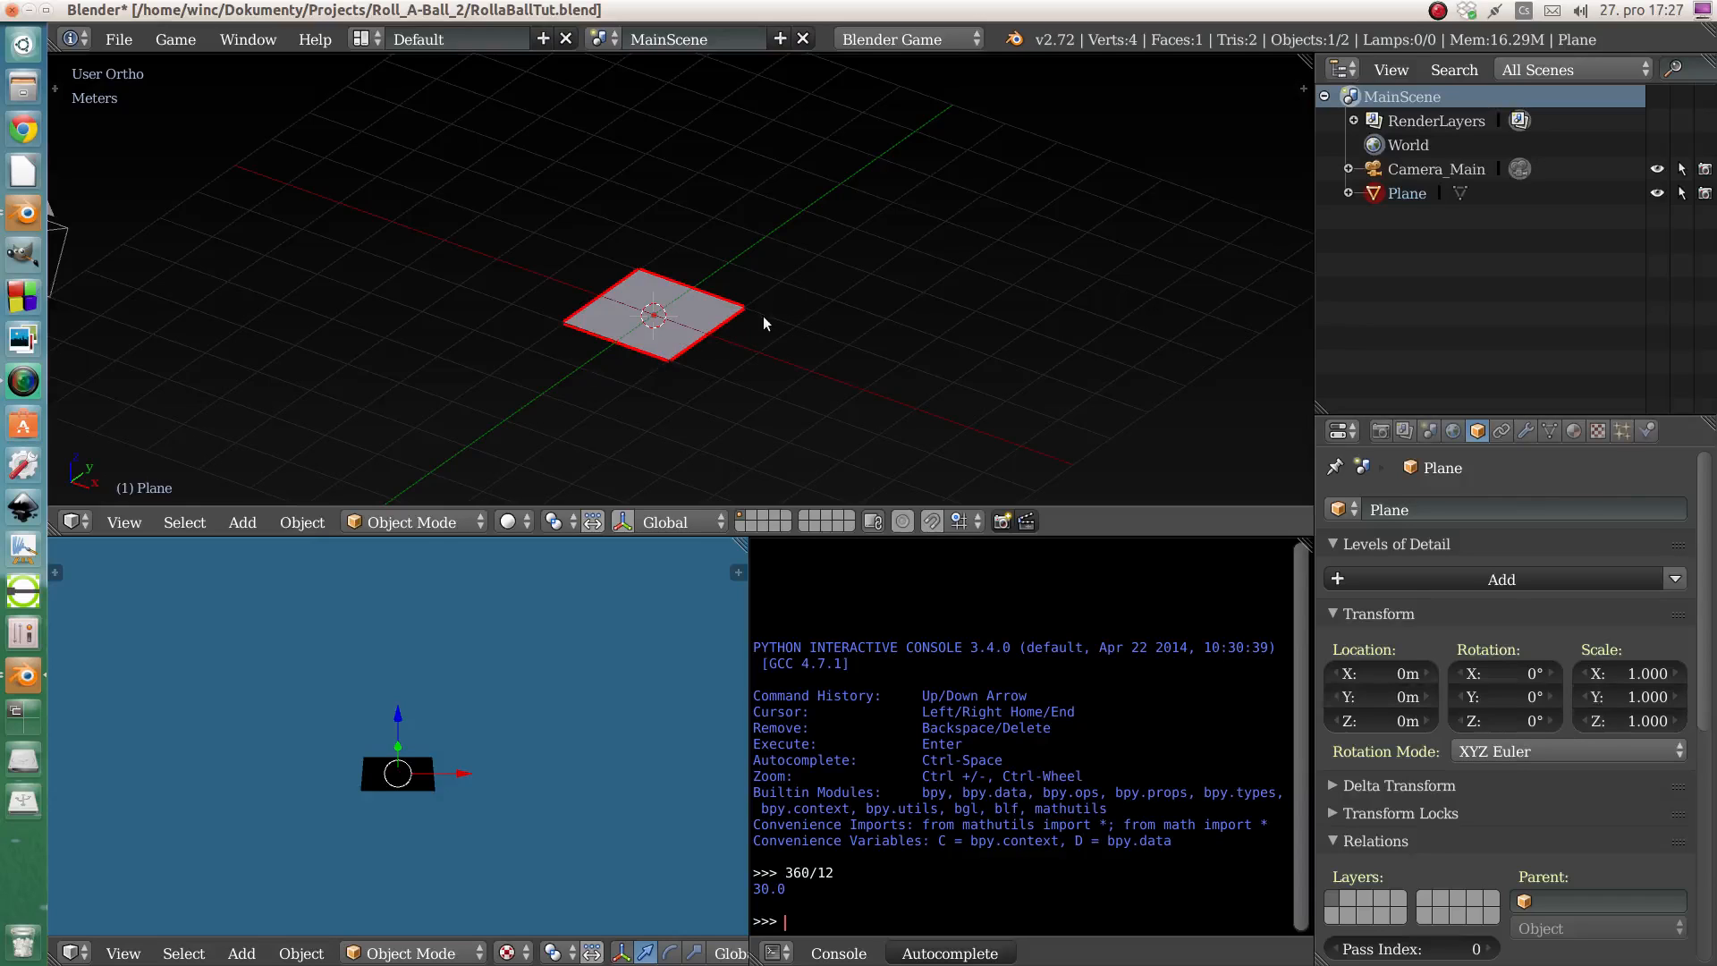
key(n)
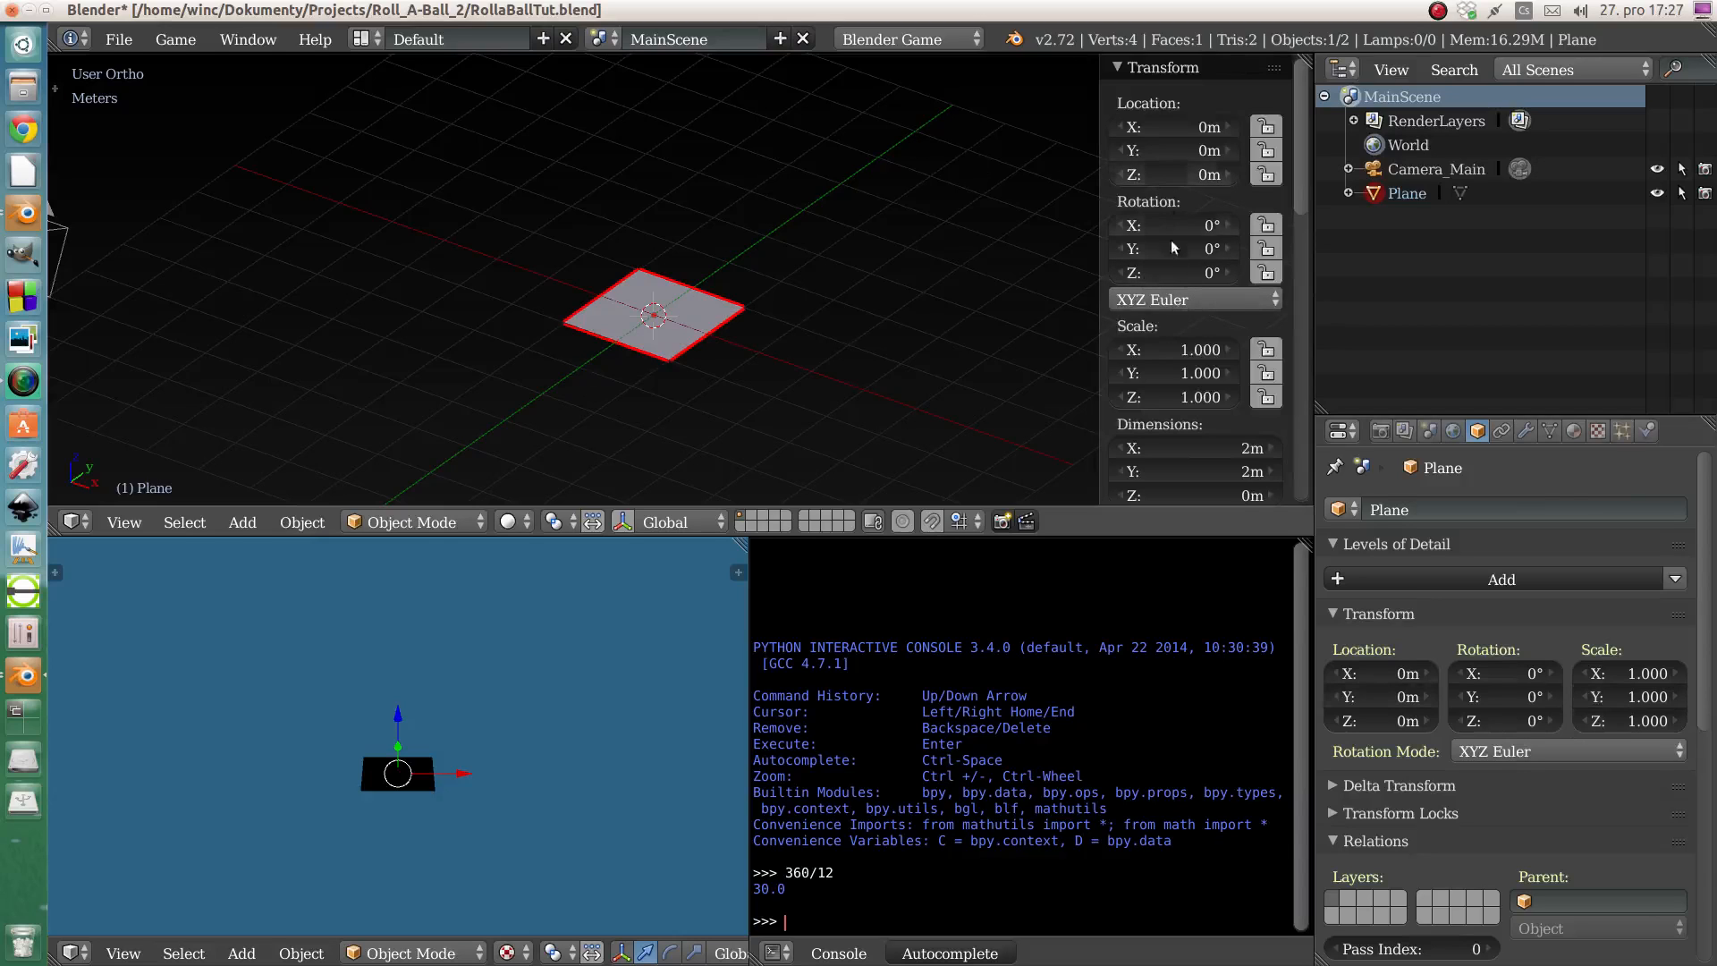
key(n)
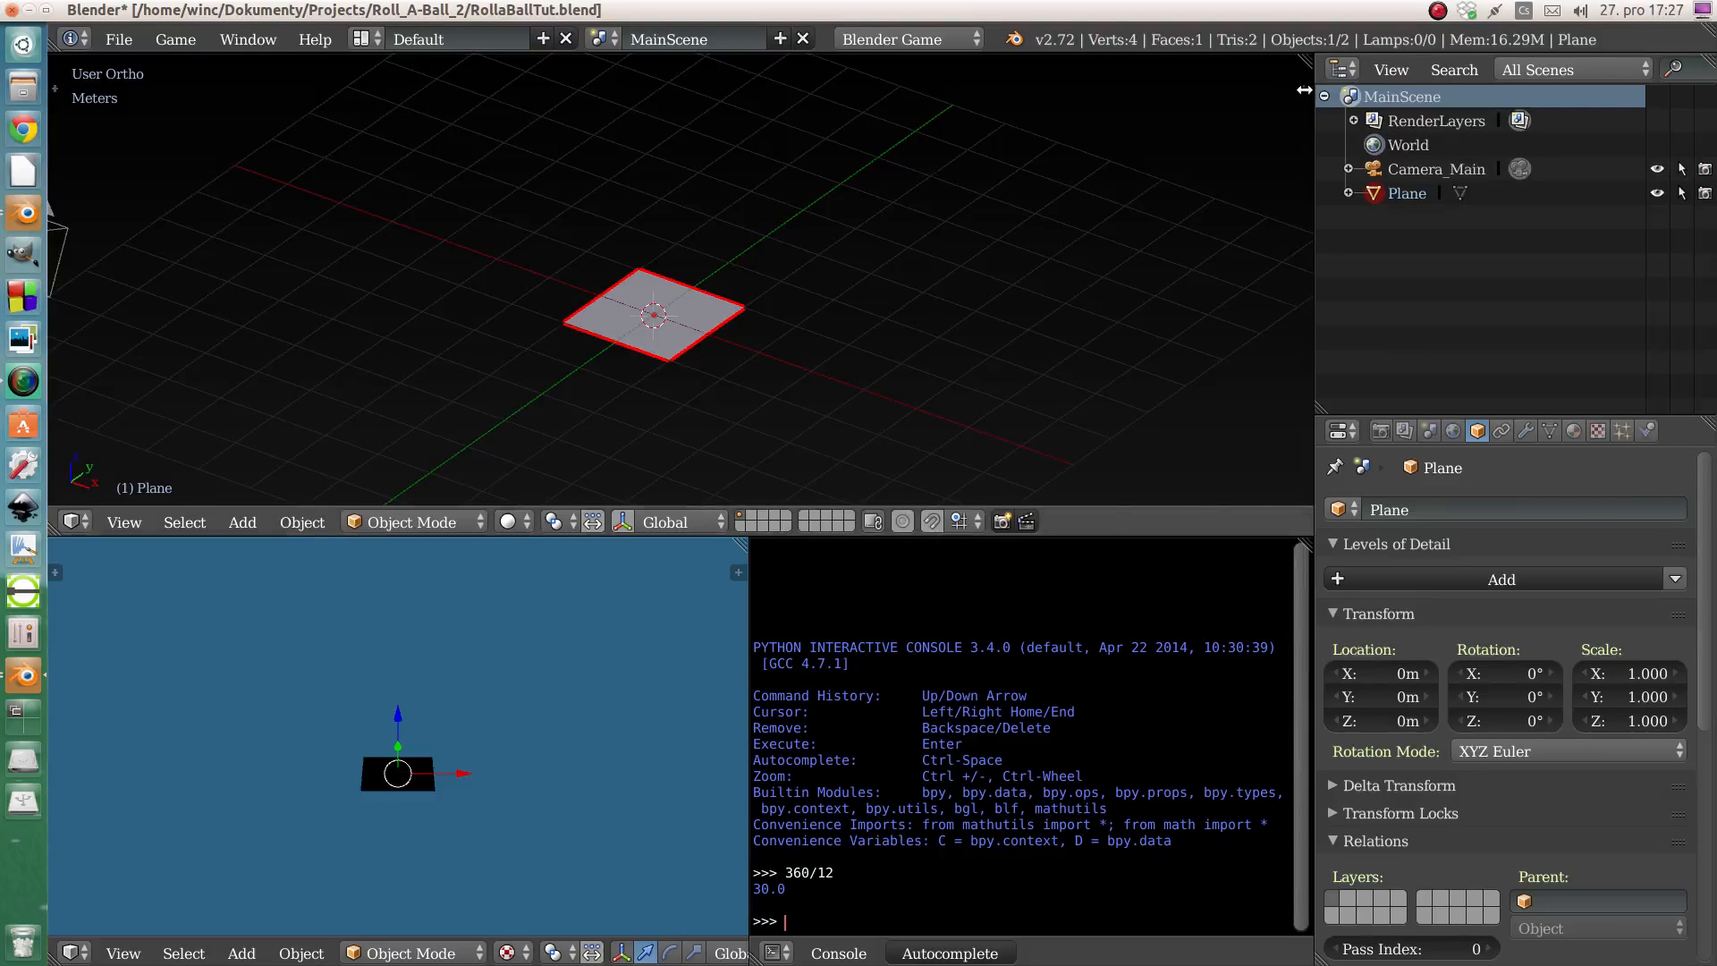
click(1304, 89)
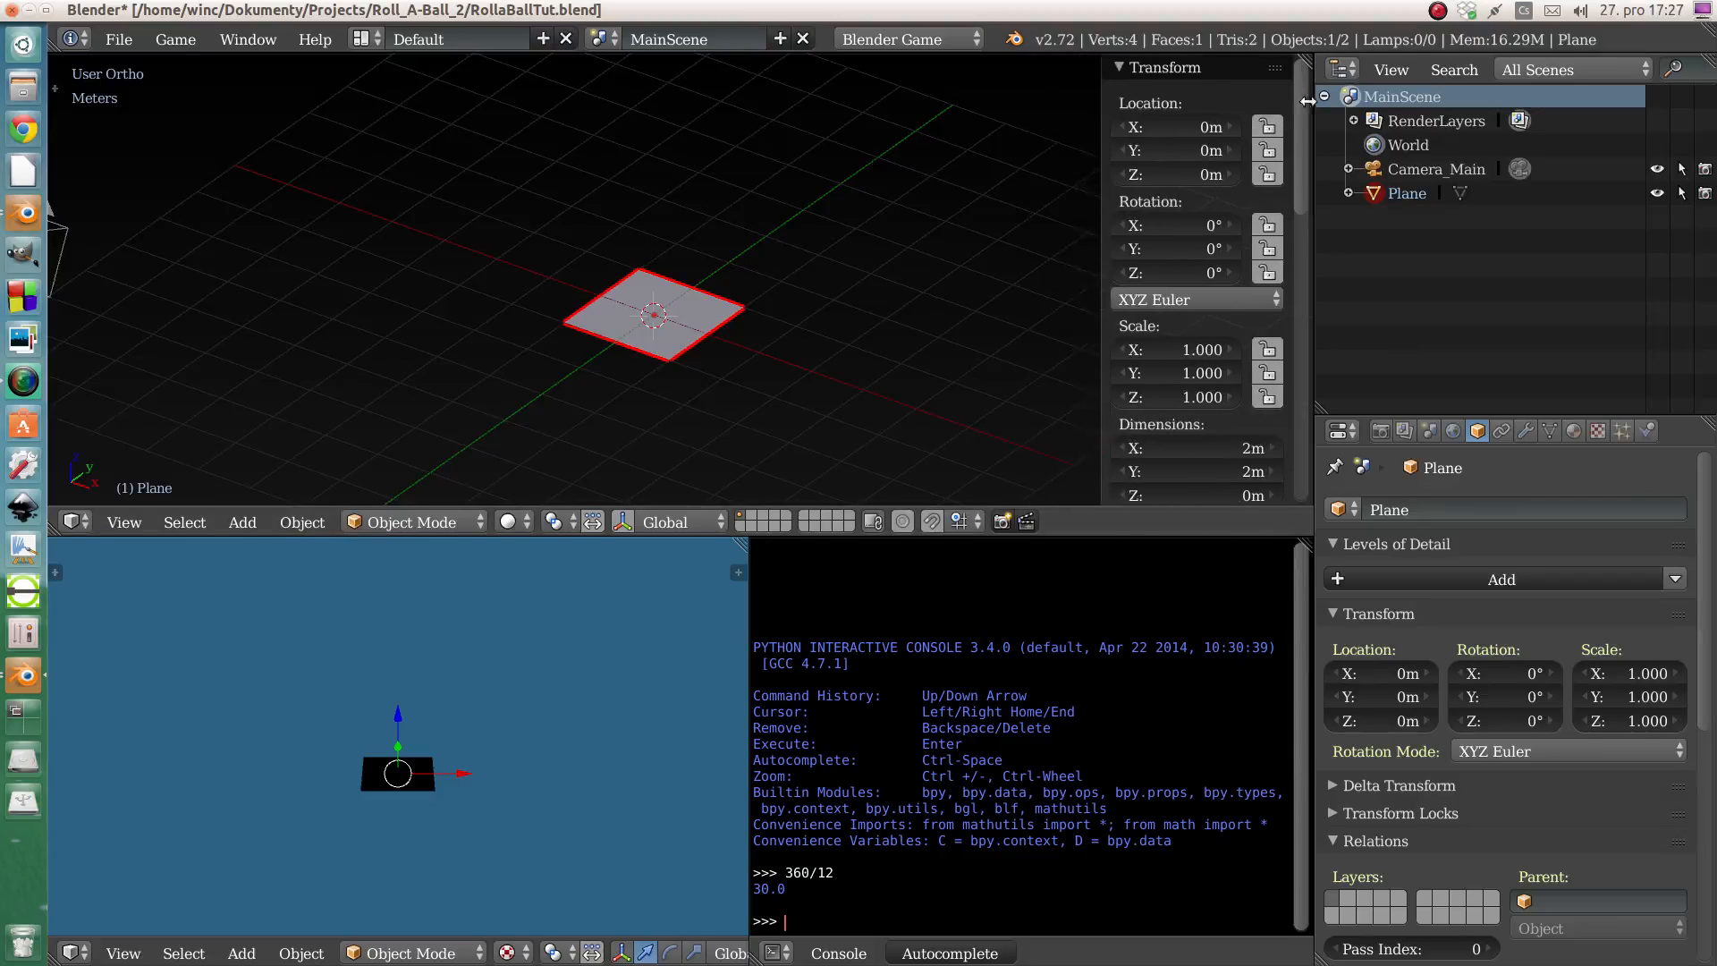
scroll(1157, 322, down, 5)
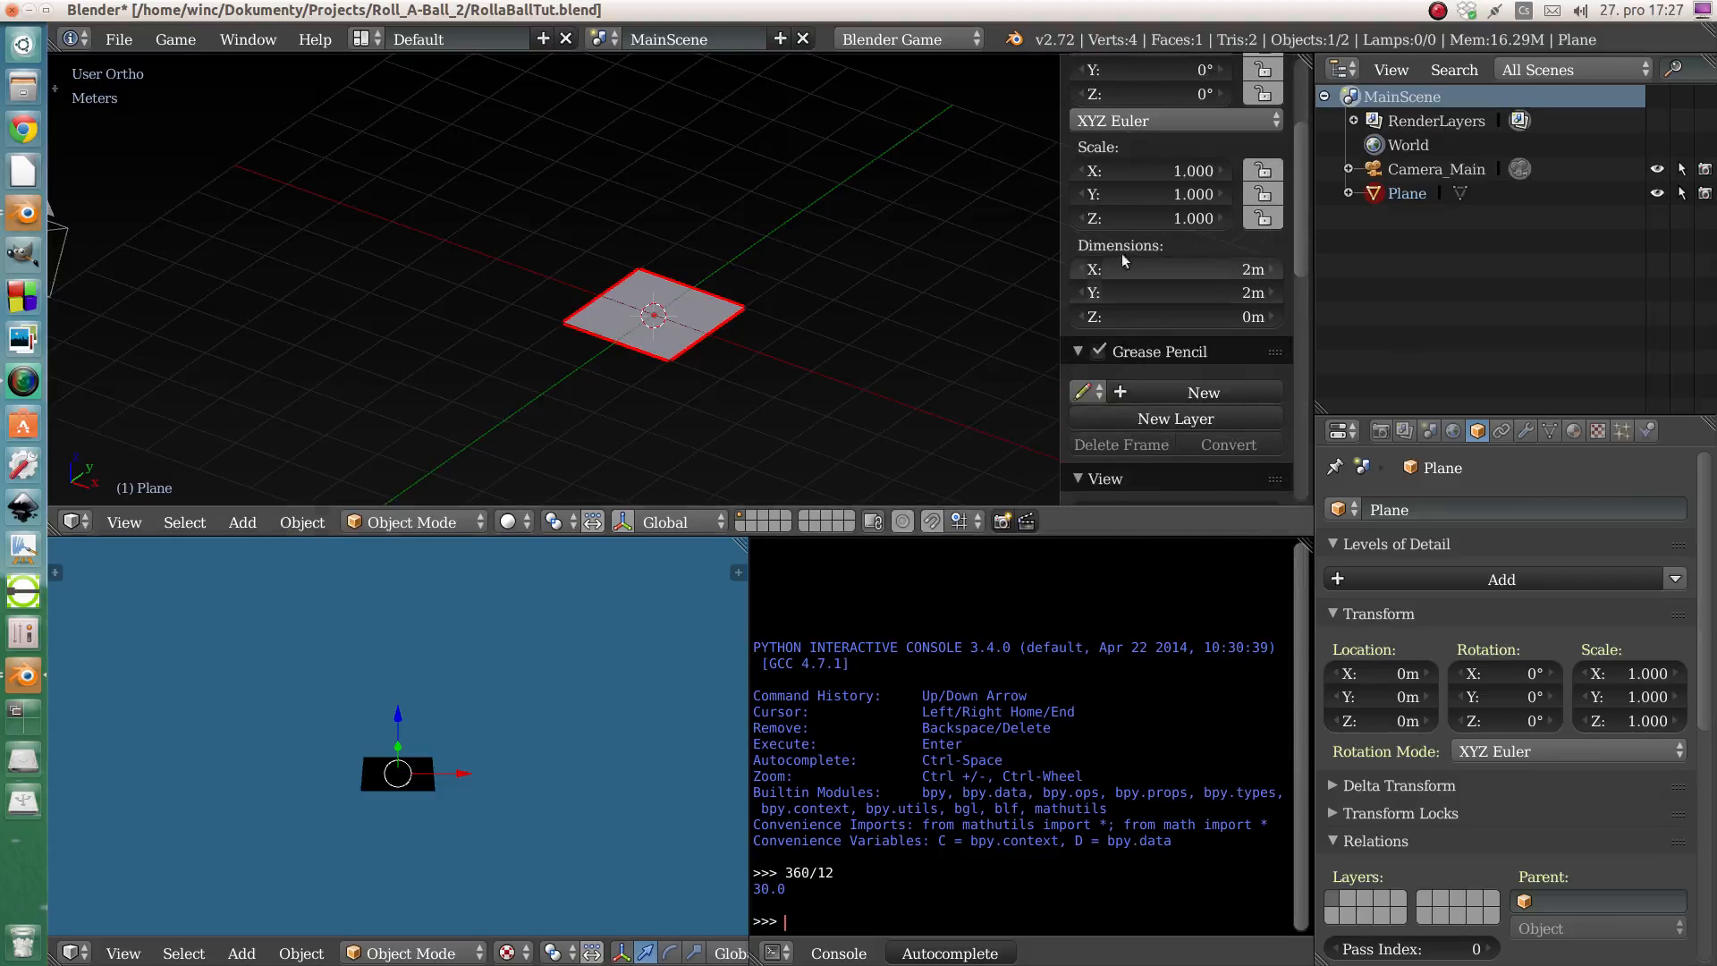
scroll(1226, 270, up, 1)
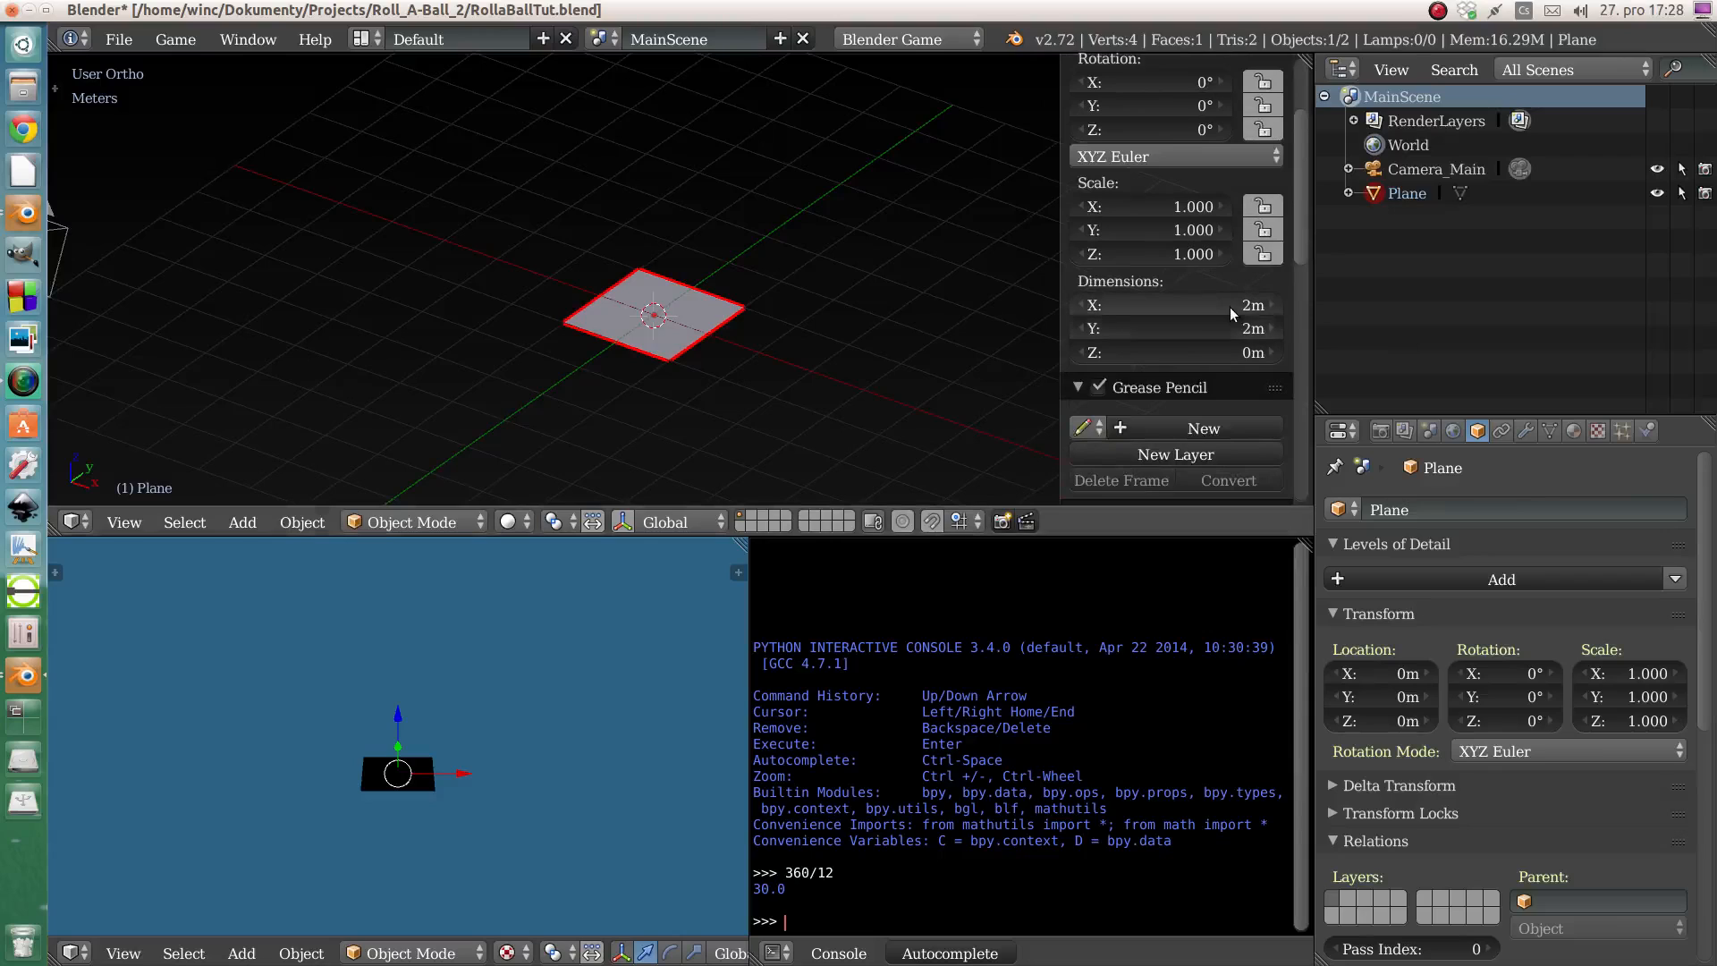
click(1222, 306)
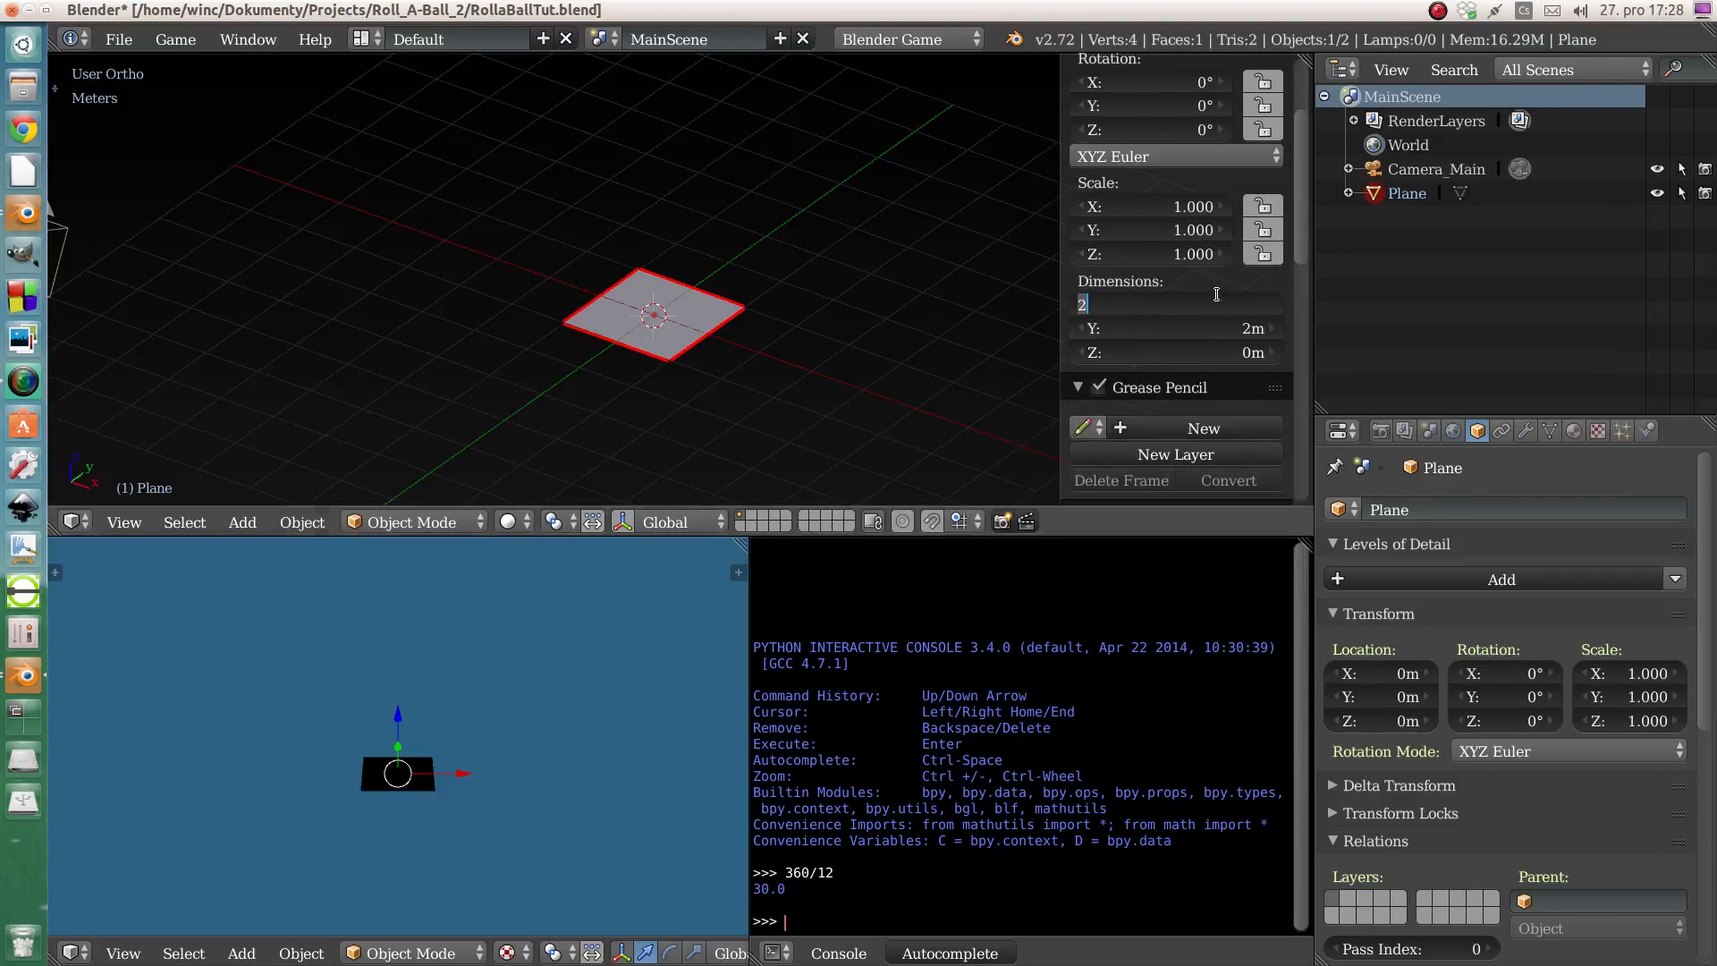
text(10)
key(Tab)
text(10)
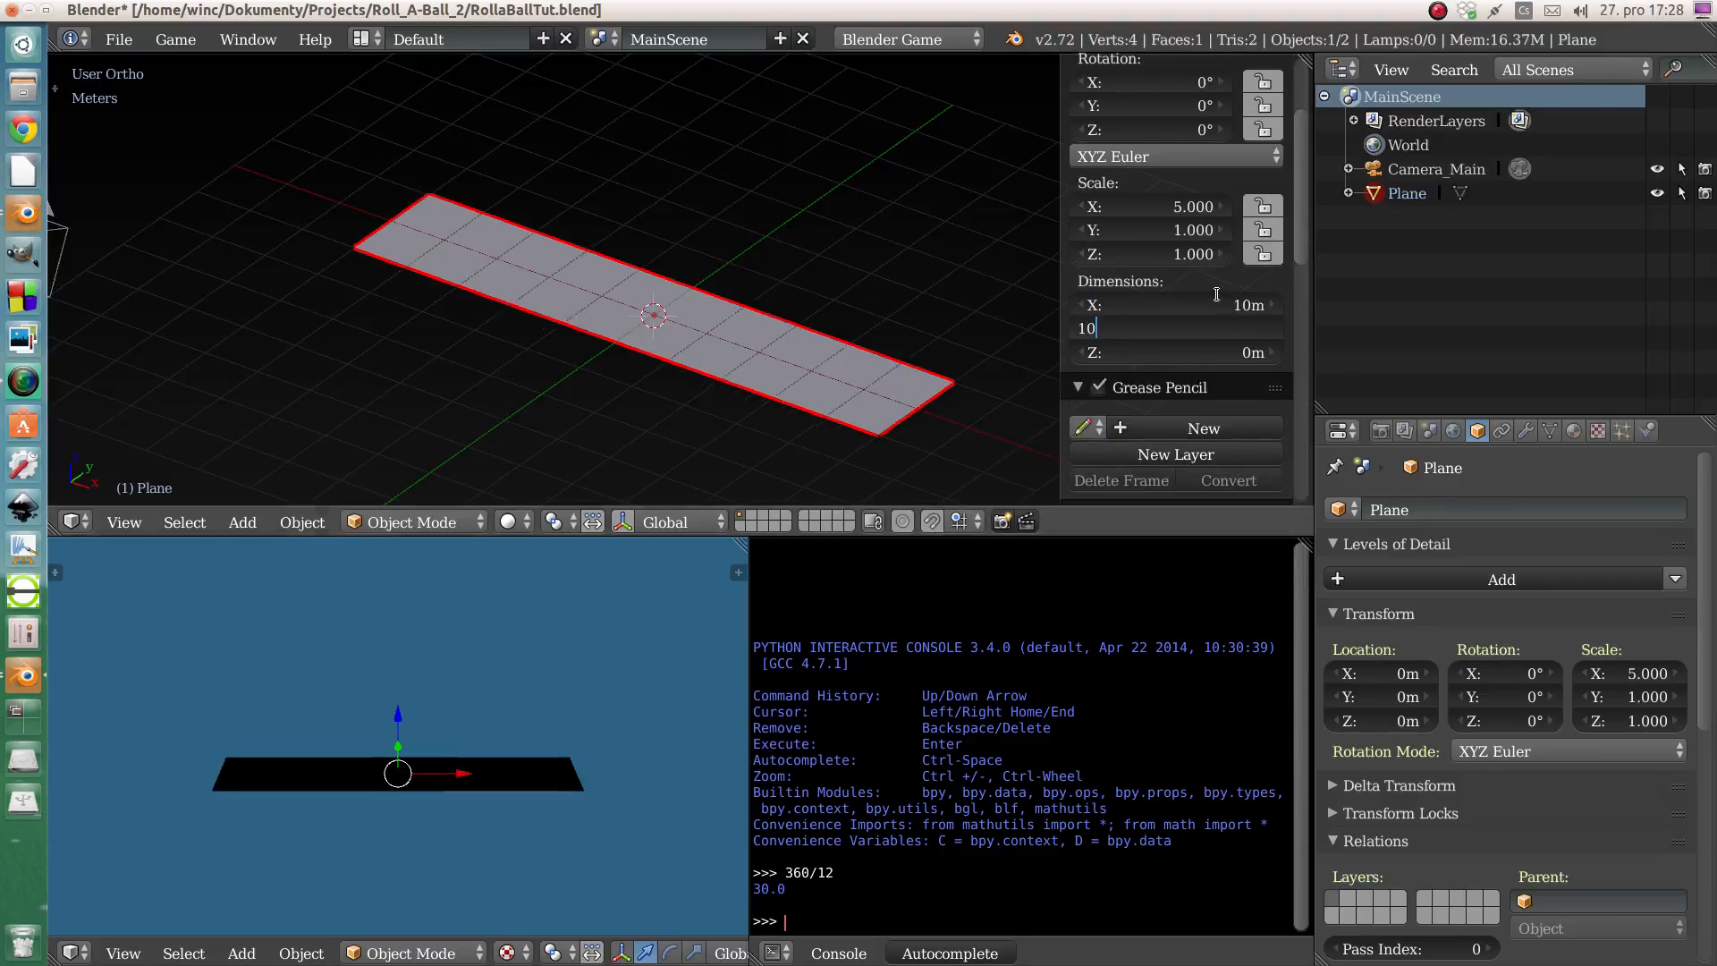
key(Return)
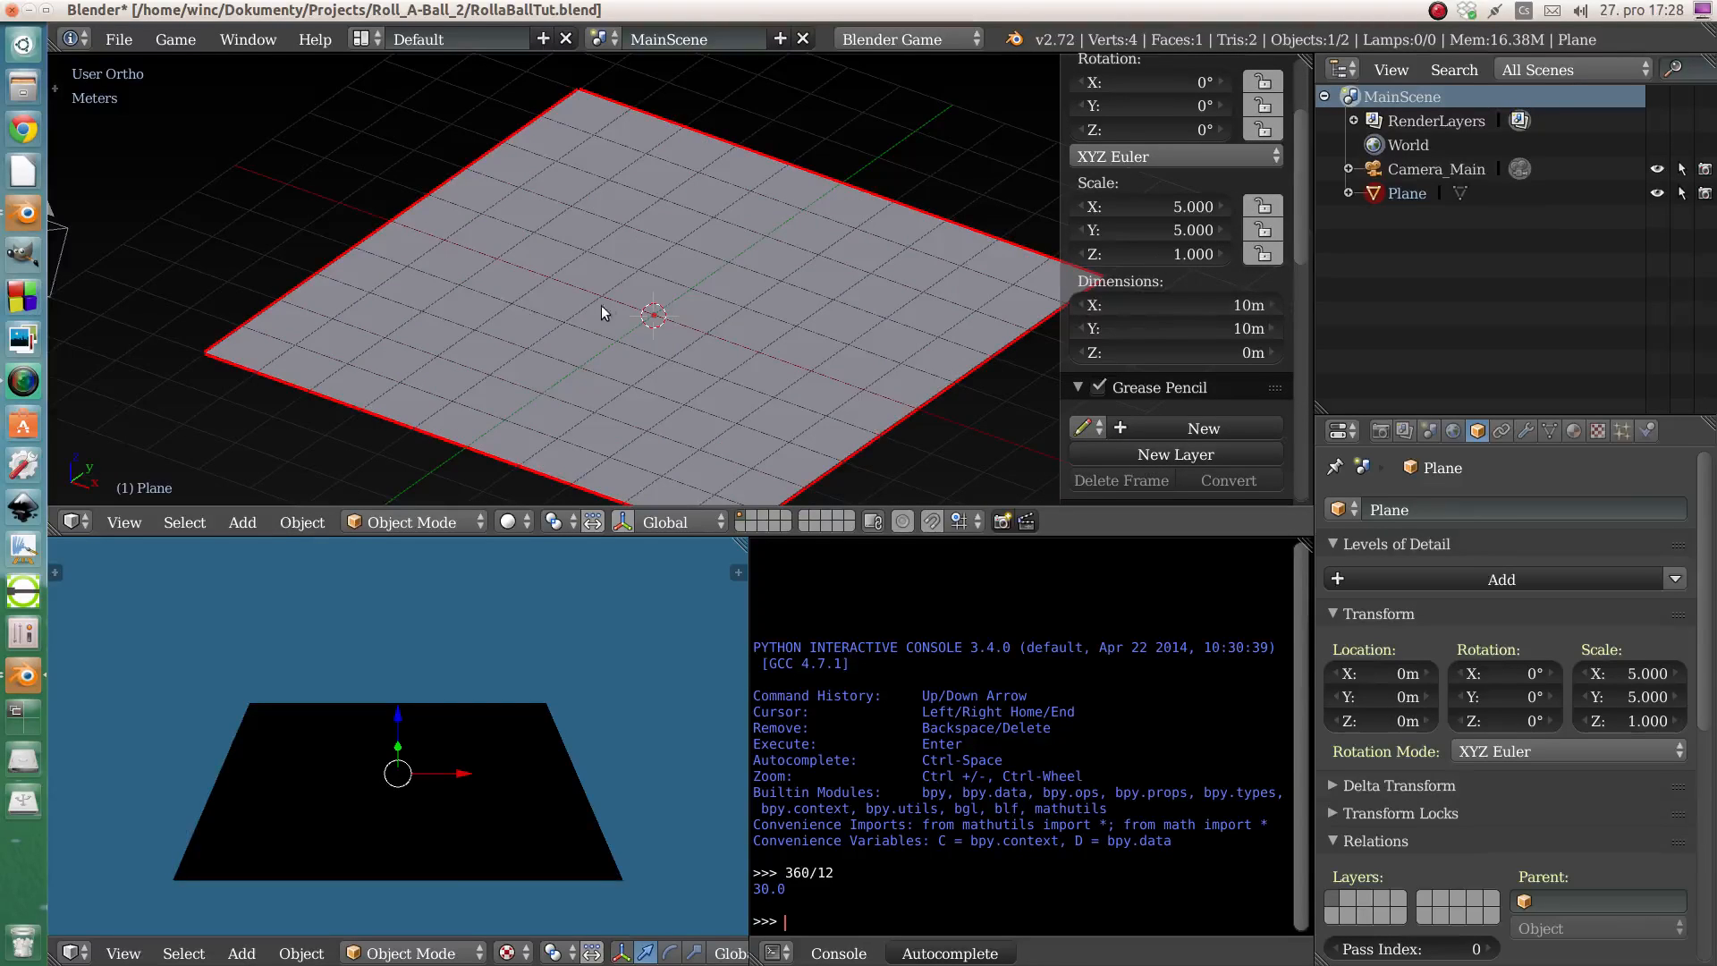
- Apply the plane's scale to its mesh data
middle_drag(602, 305, 605, 288)
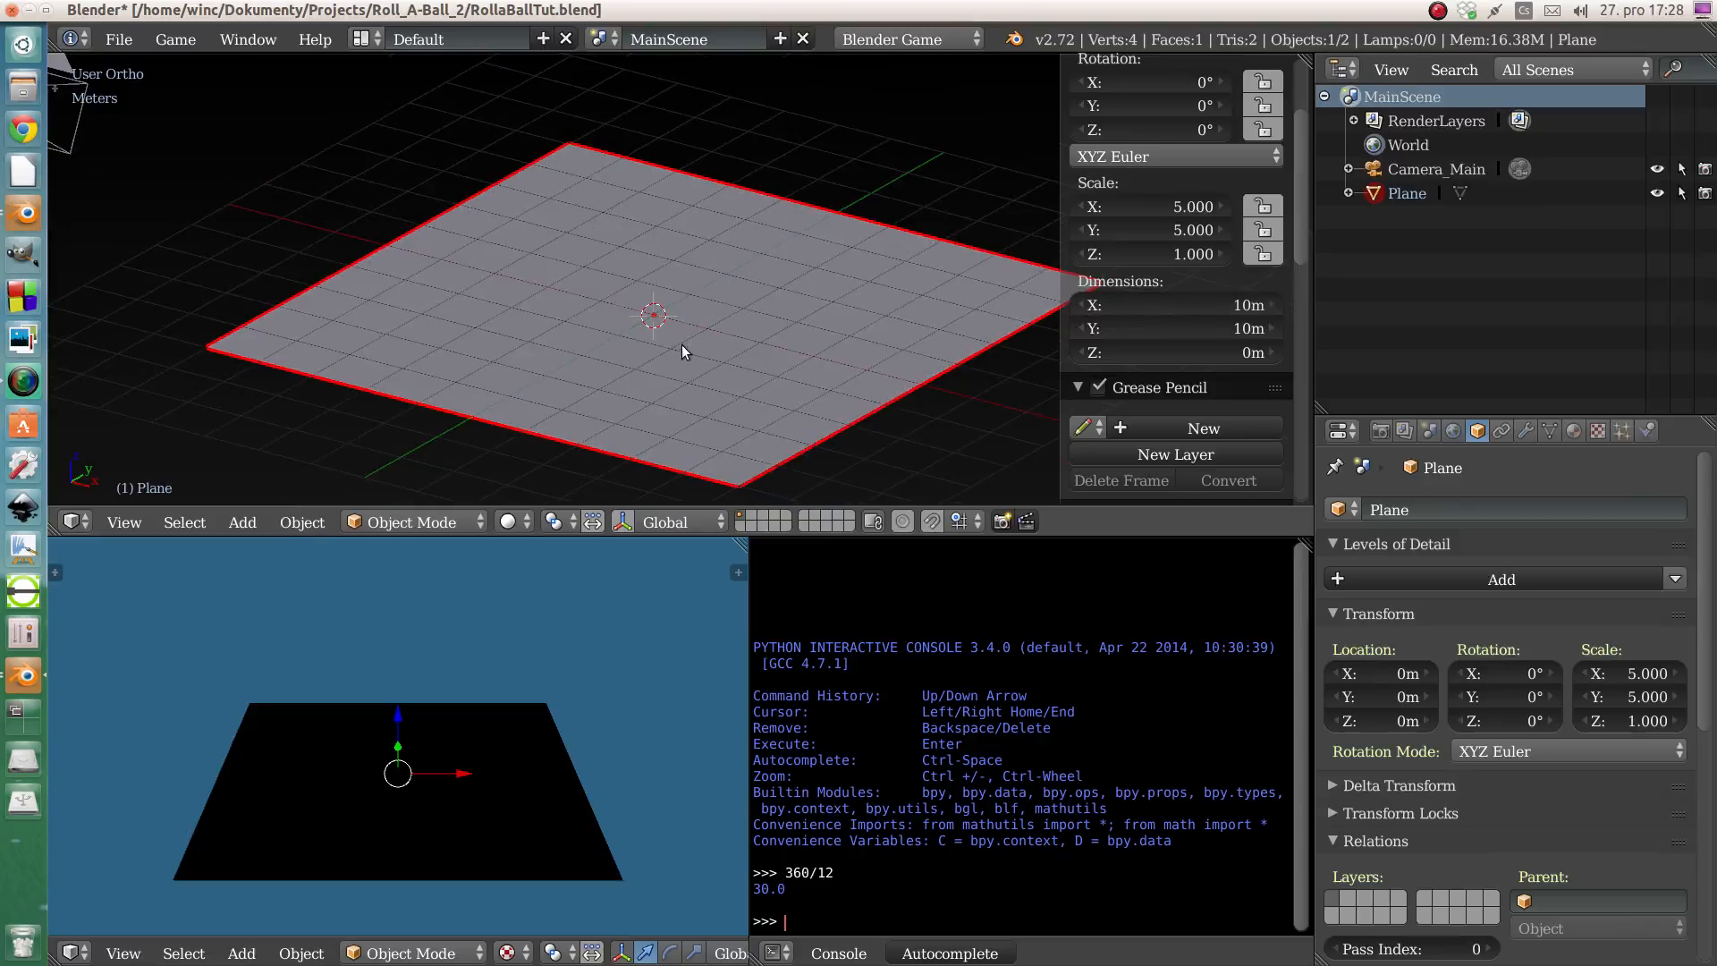
middle_drag(685, 315, 681, 320)
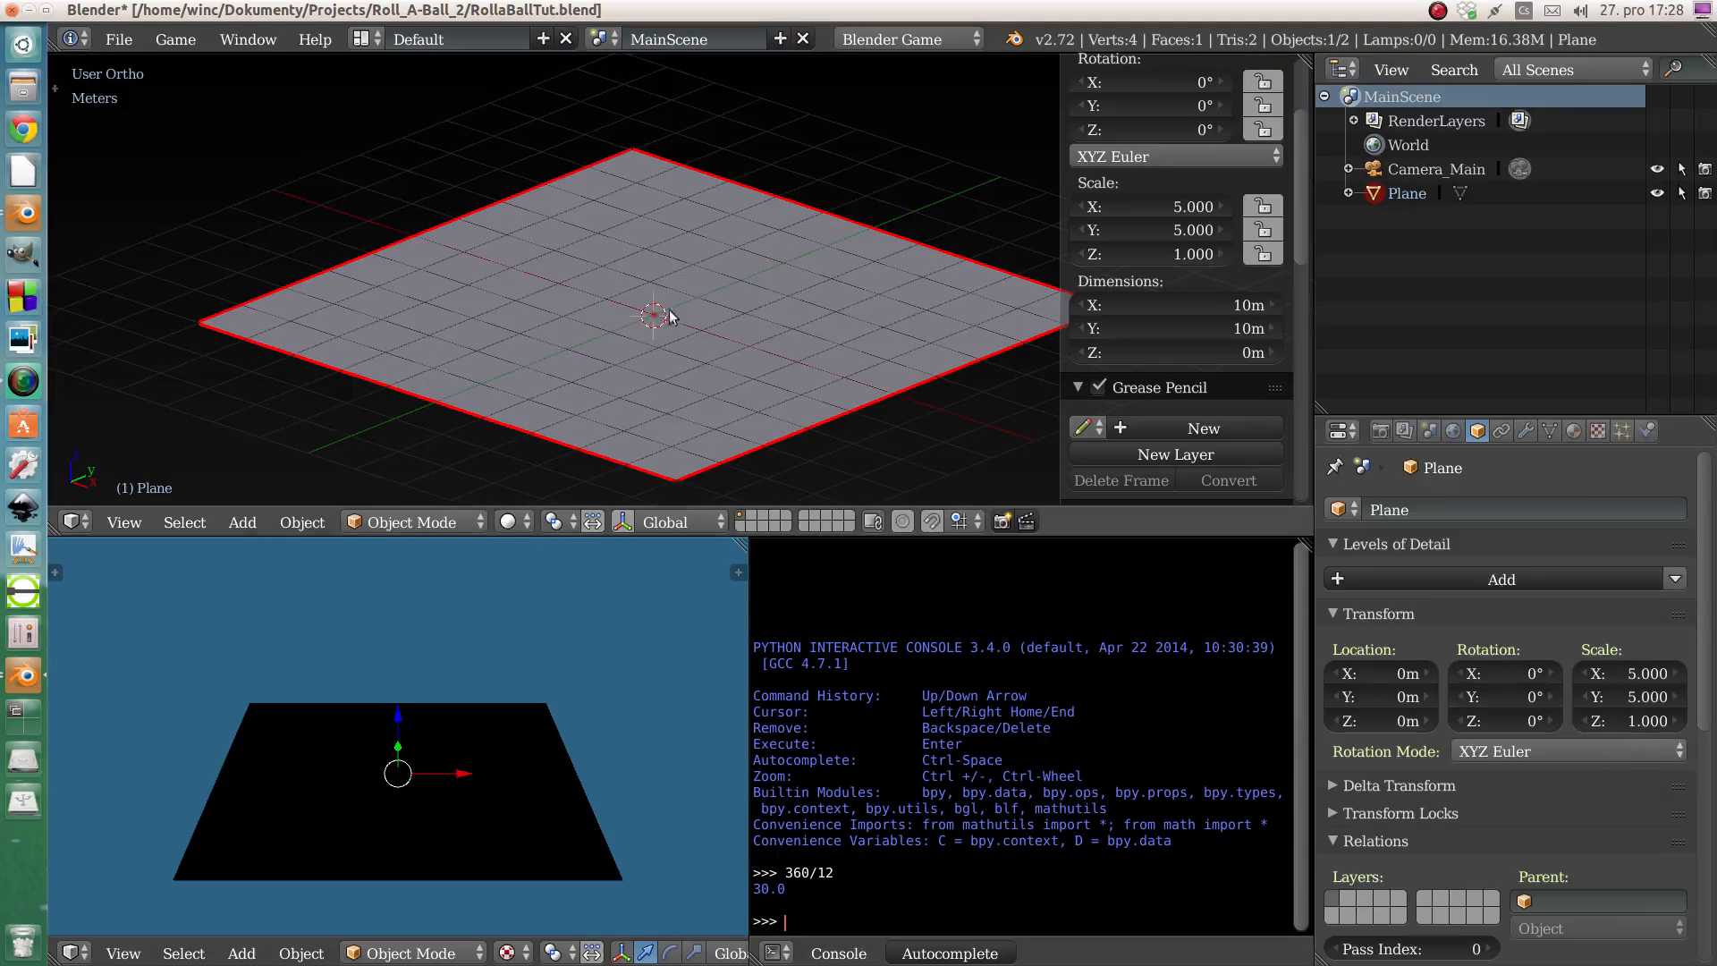
middle_drag(669, 311, 623, 312)
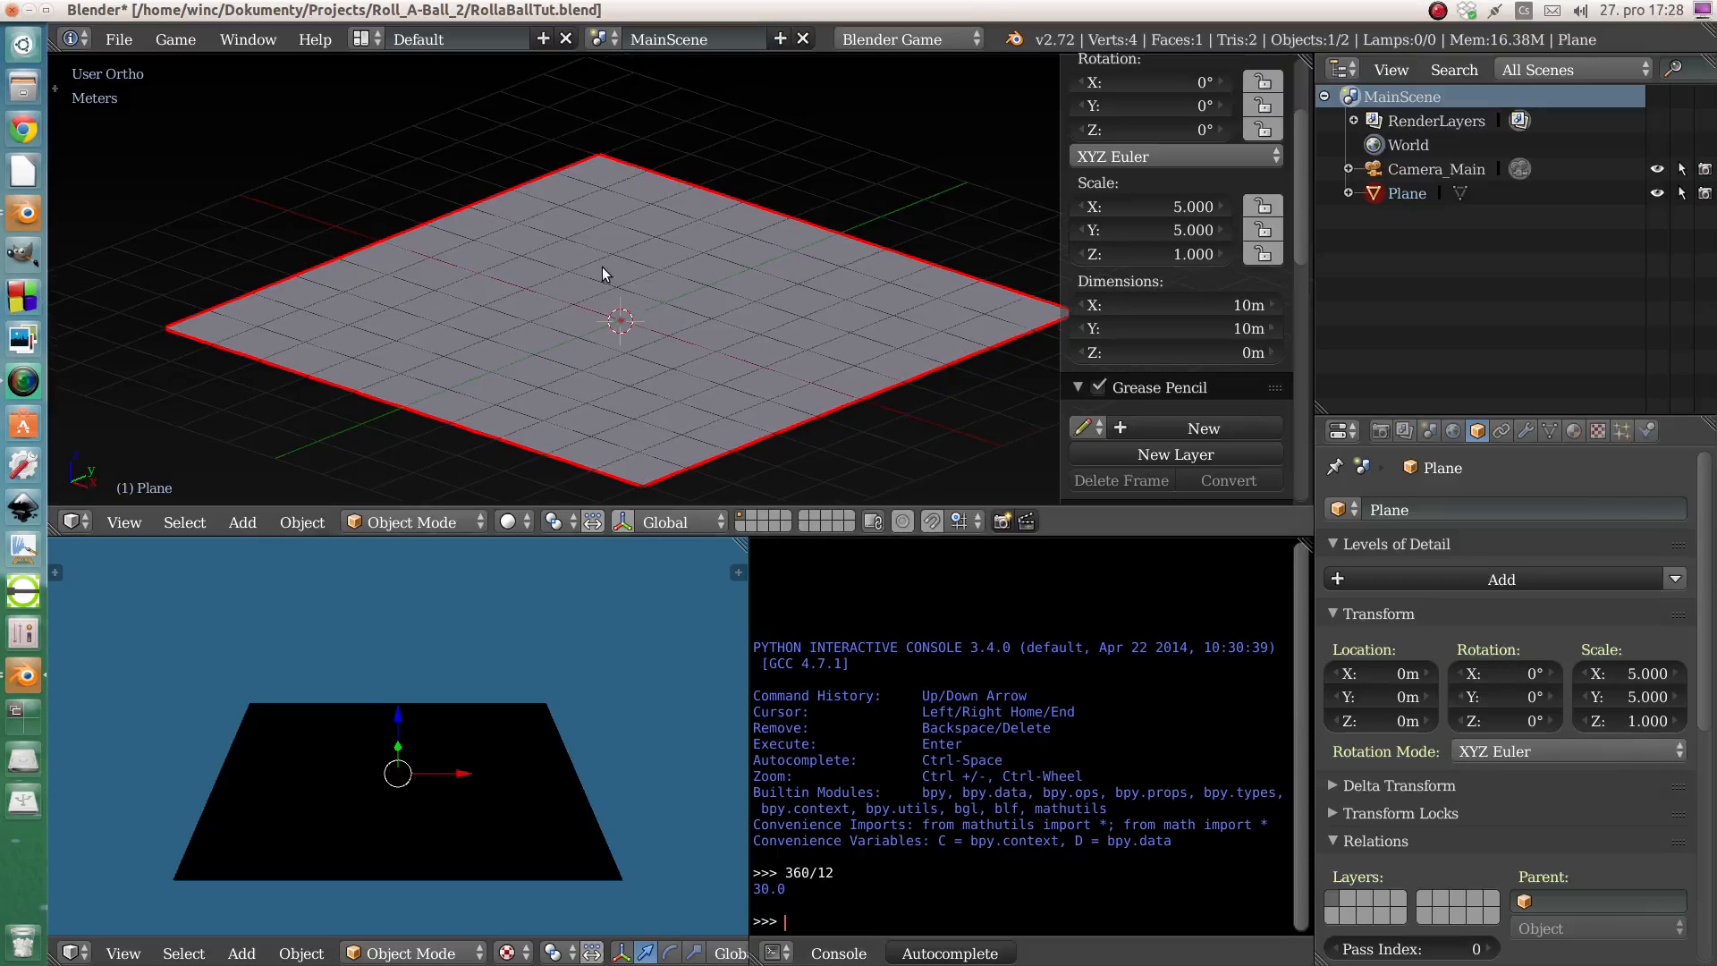
key(ctrl+a)
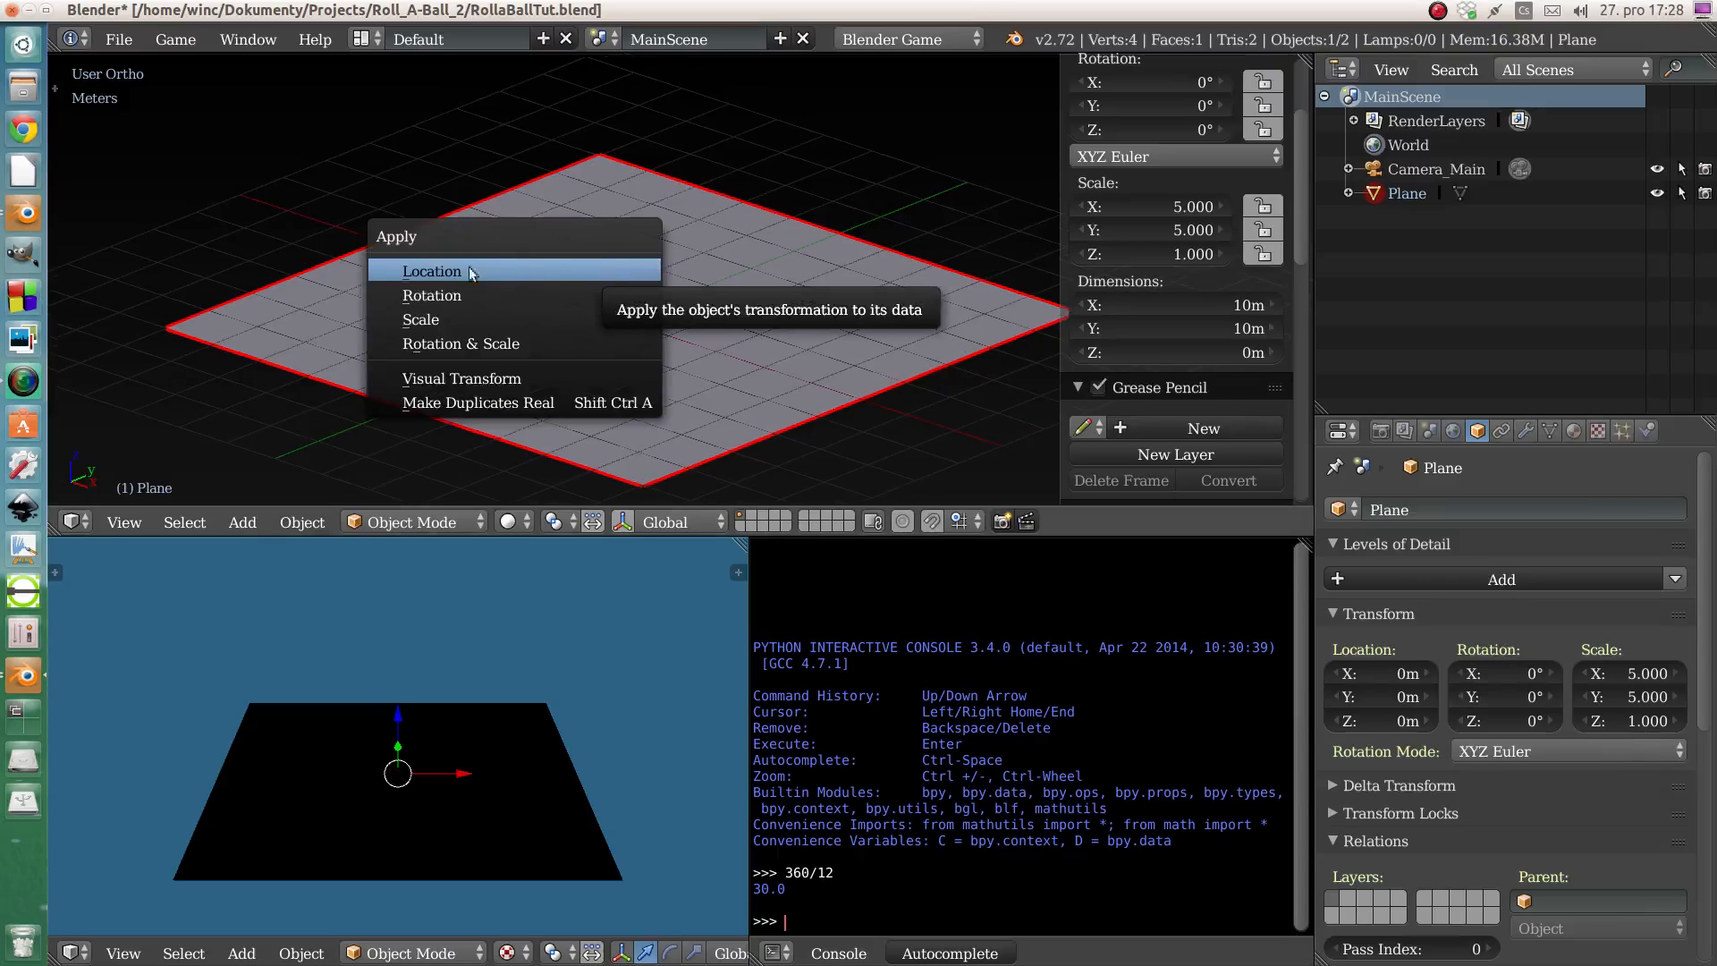
click(435, 319)
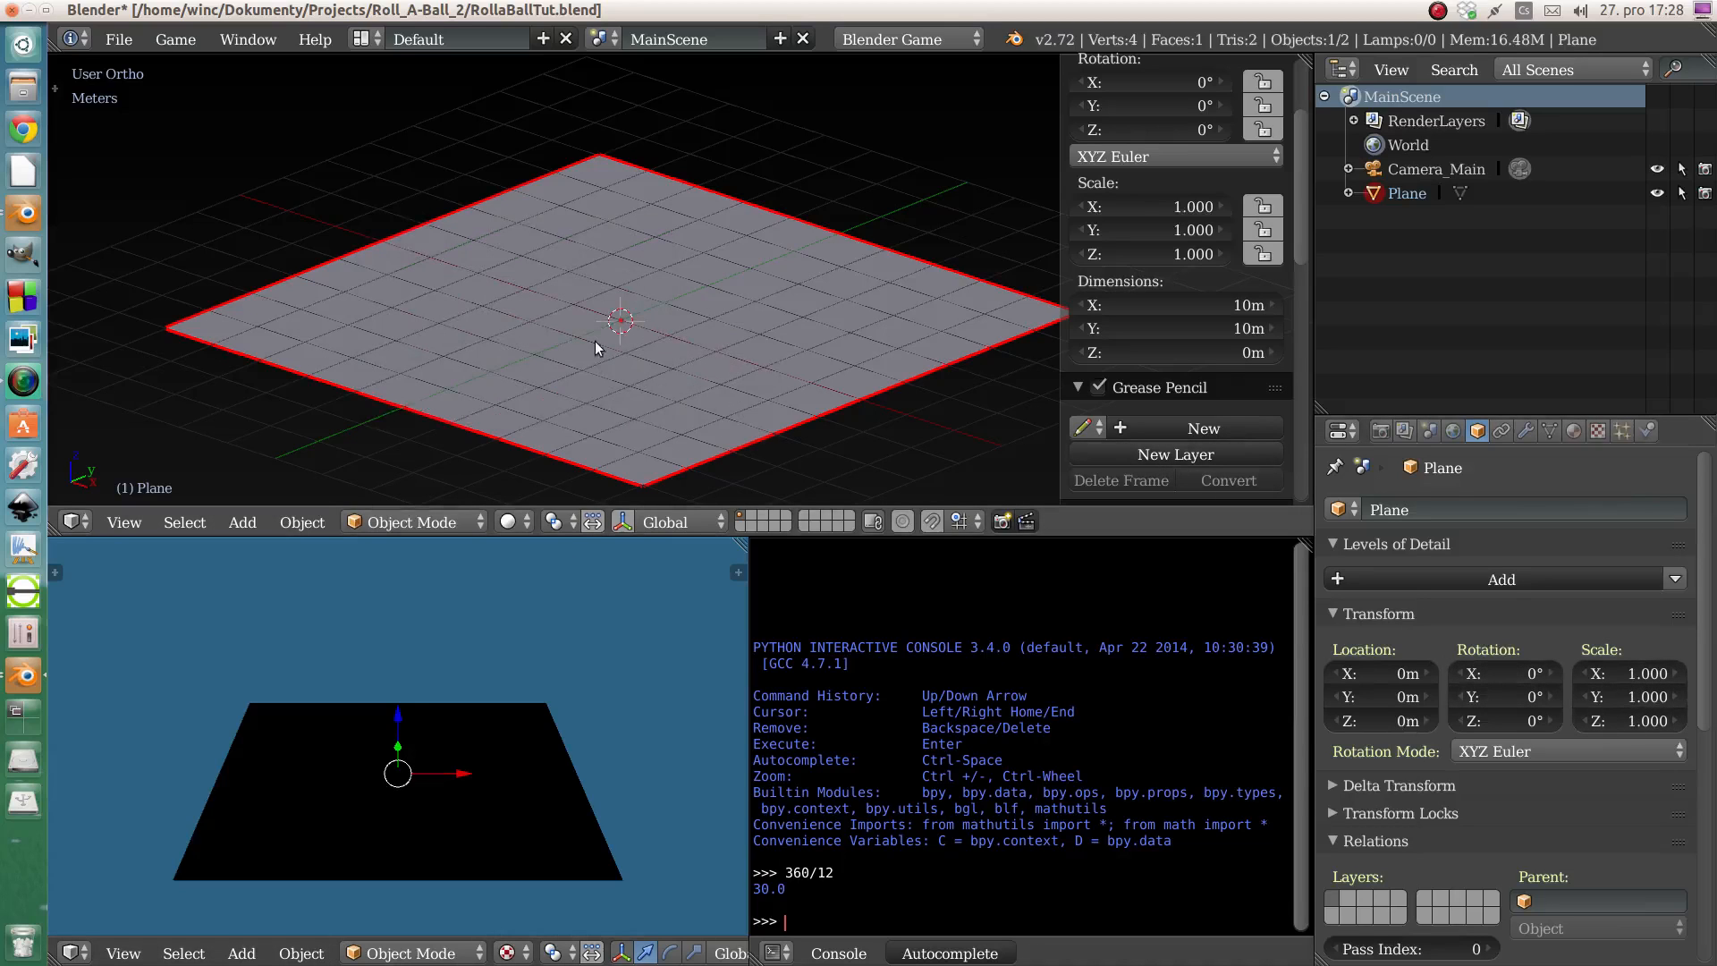
- Enable Backface Culling in the upper 3D viewport's shading settings and check the plane's upper and lower faces
shift+middle_drag(639, 330, 588, 330)
middle_drag(588, 331, 651, 357)
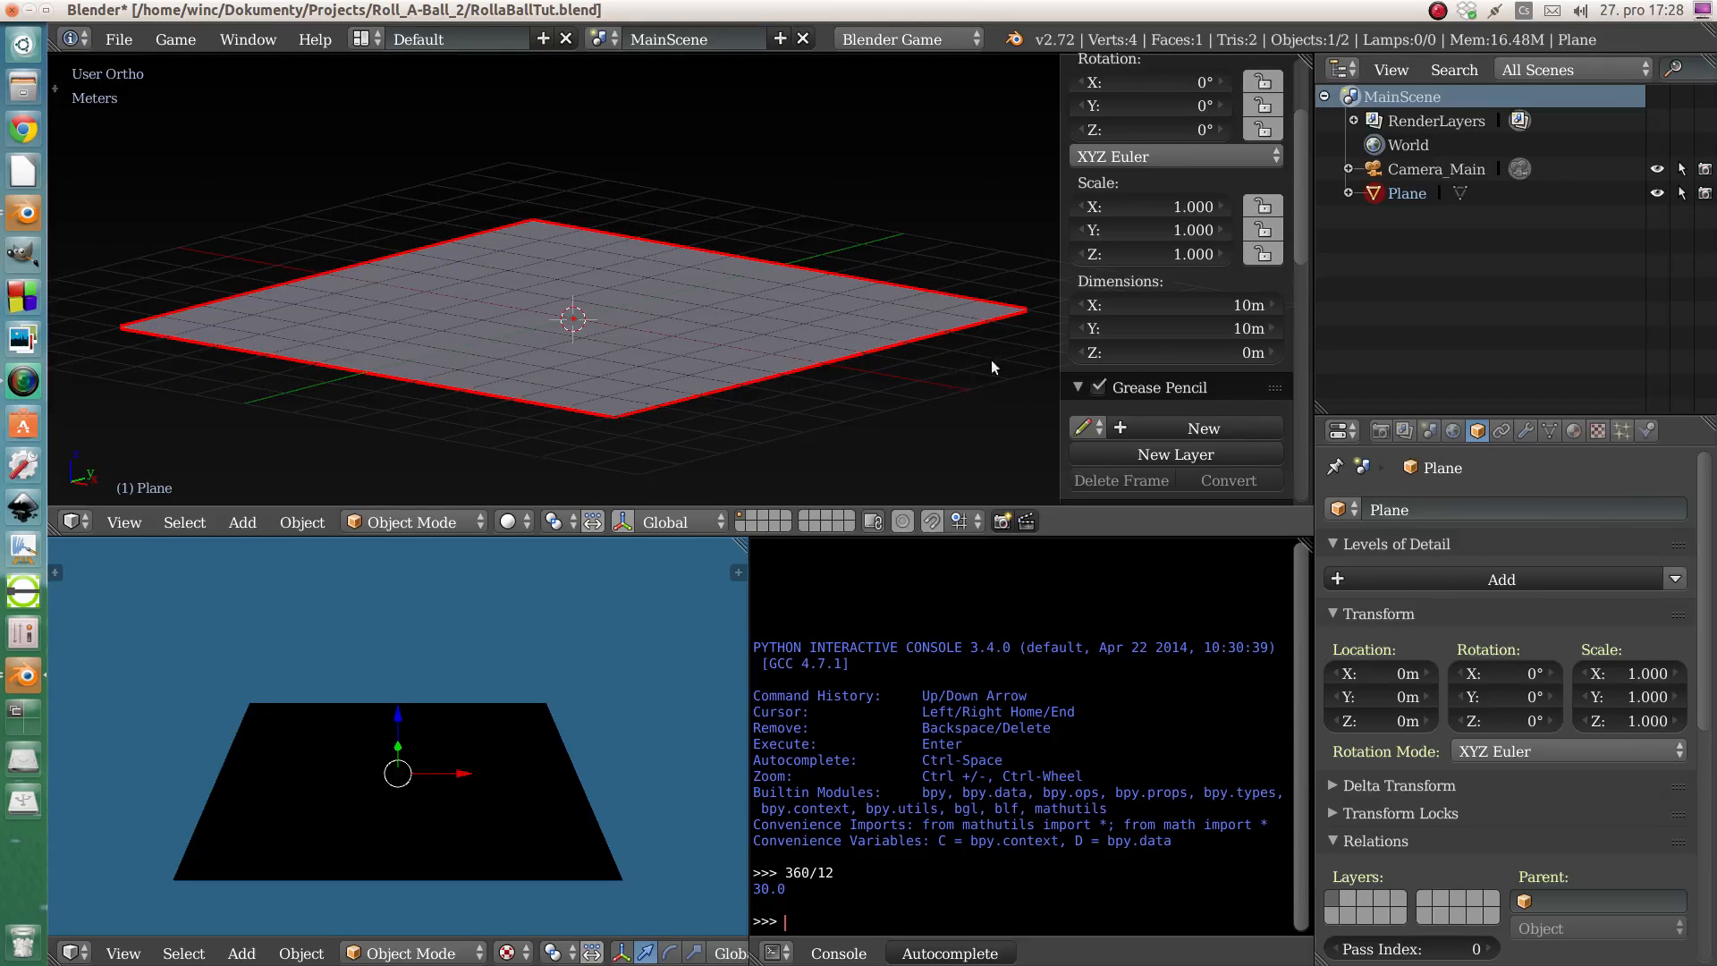
click(1087, 384)
scroll(1110, 340, down, 8)
scroll(1111, 340, down, 4)
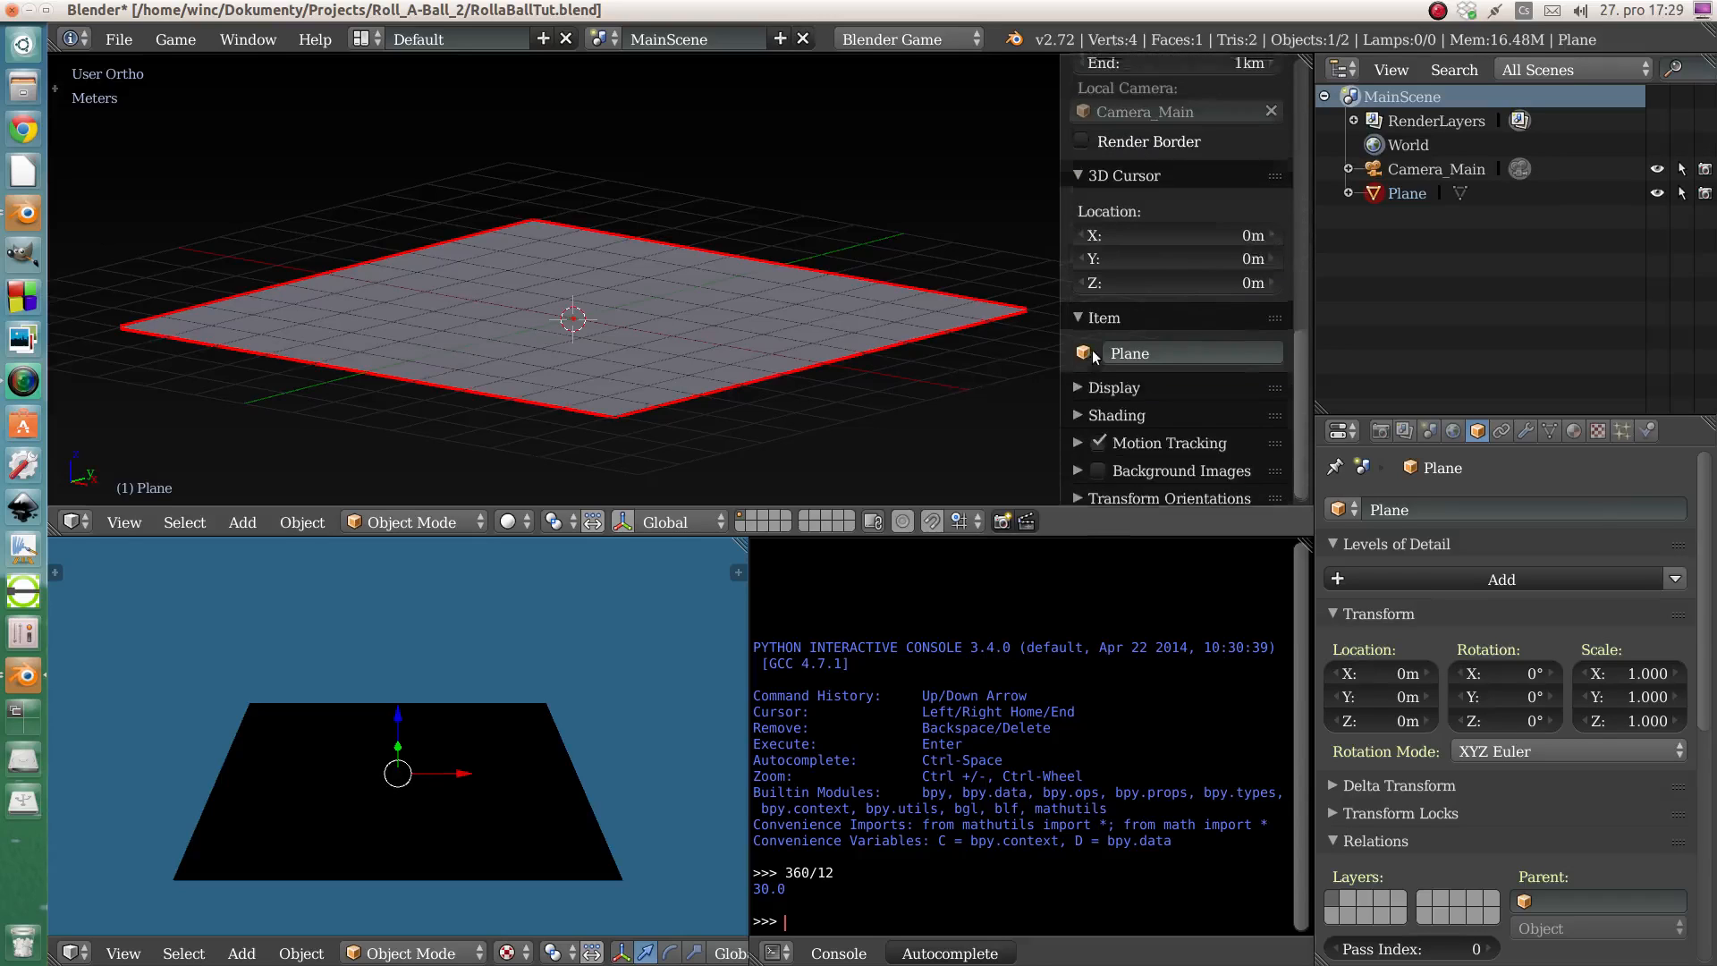
click(1095, 410)
scroll(1095, 411, down, 4)
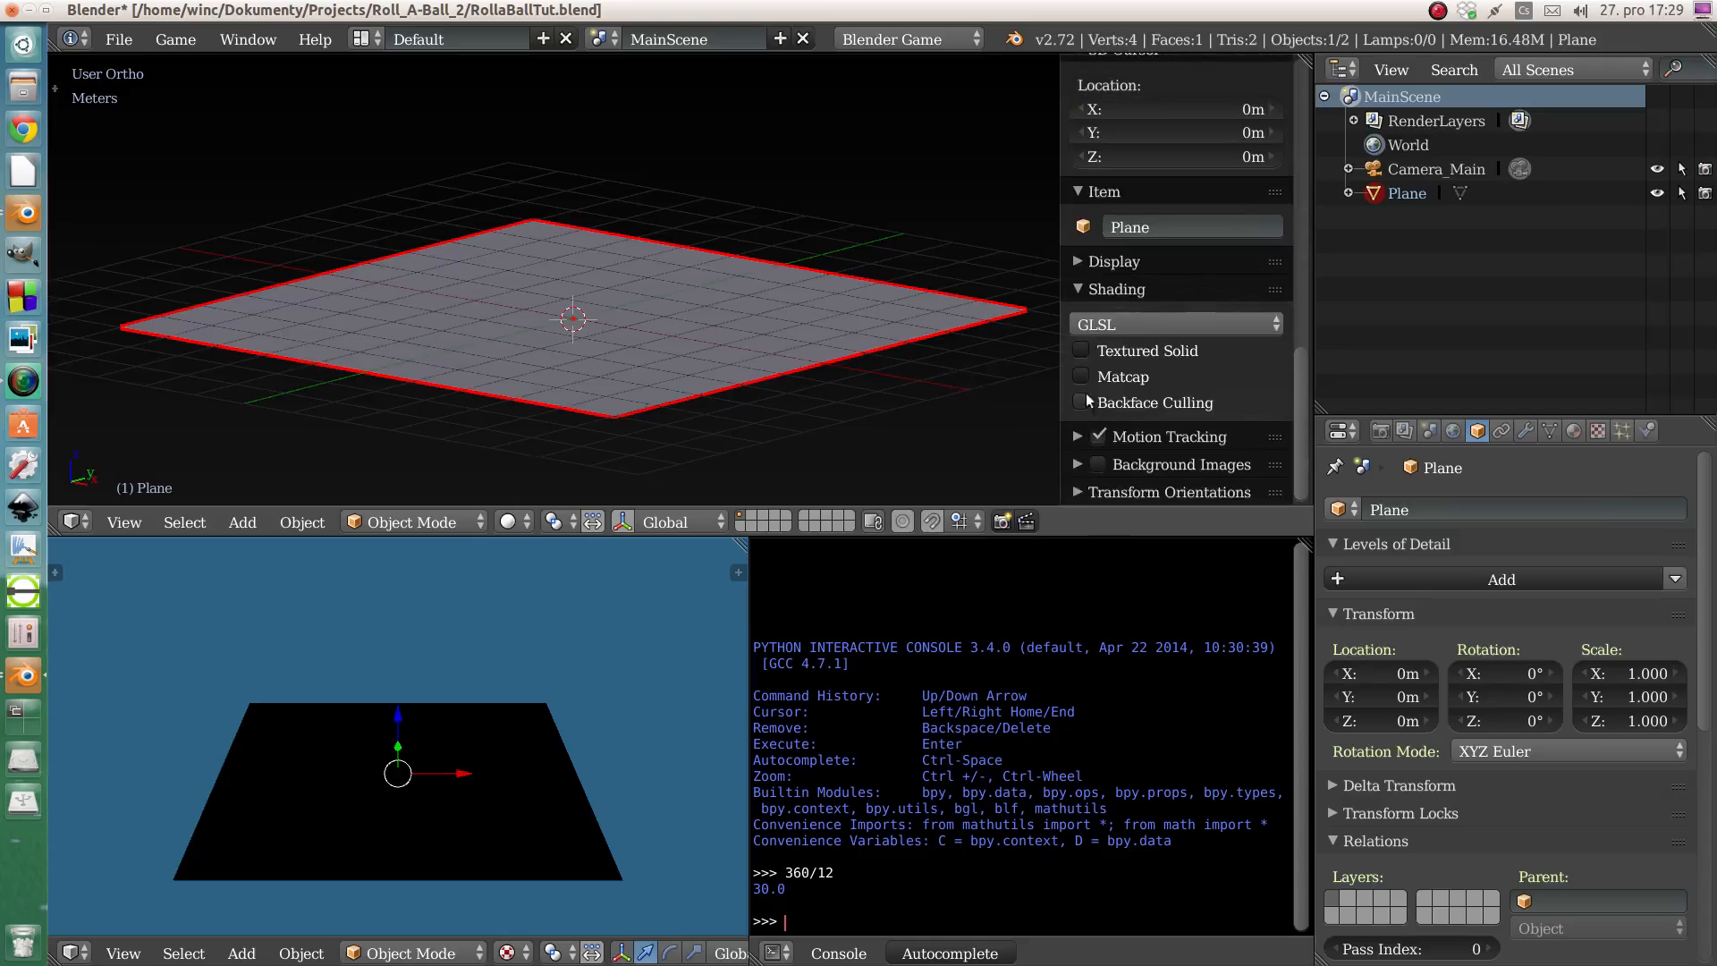
click(1081, 402)
middle_drag(621, 363, 357, 317)
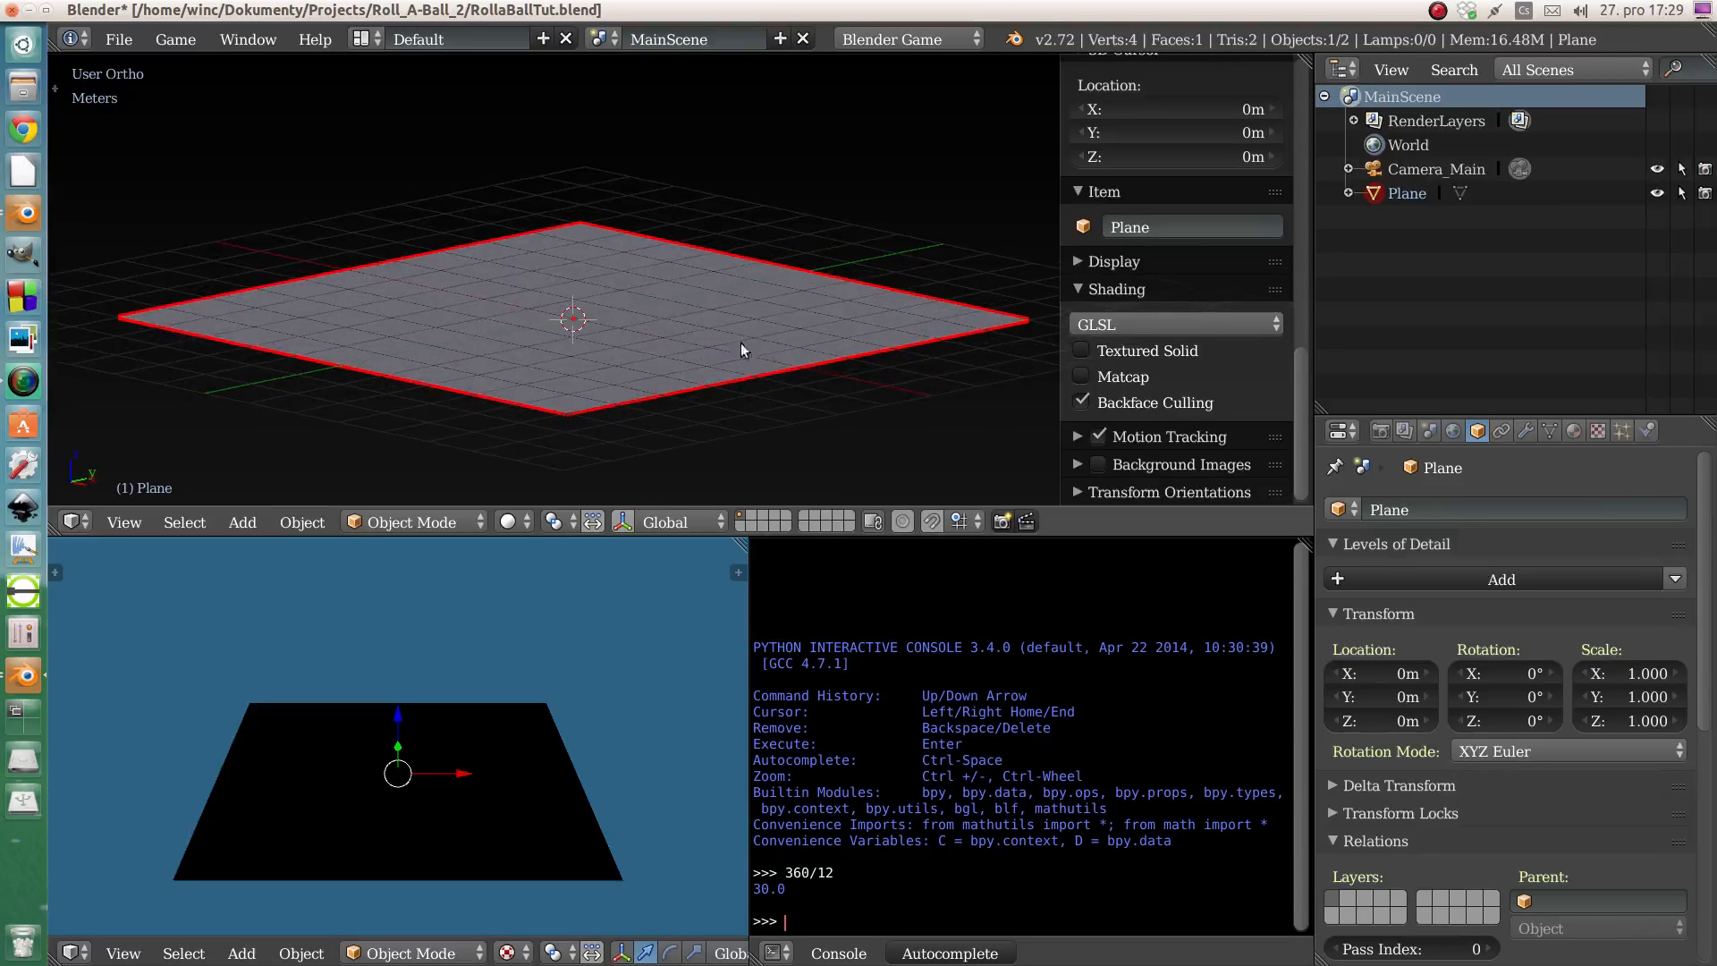
middle_drag(624, 344, 616, 331)
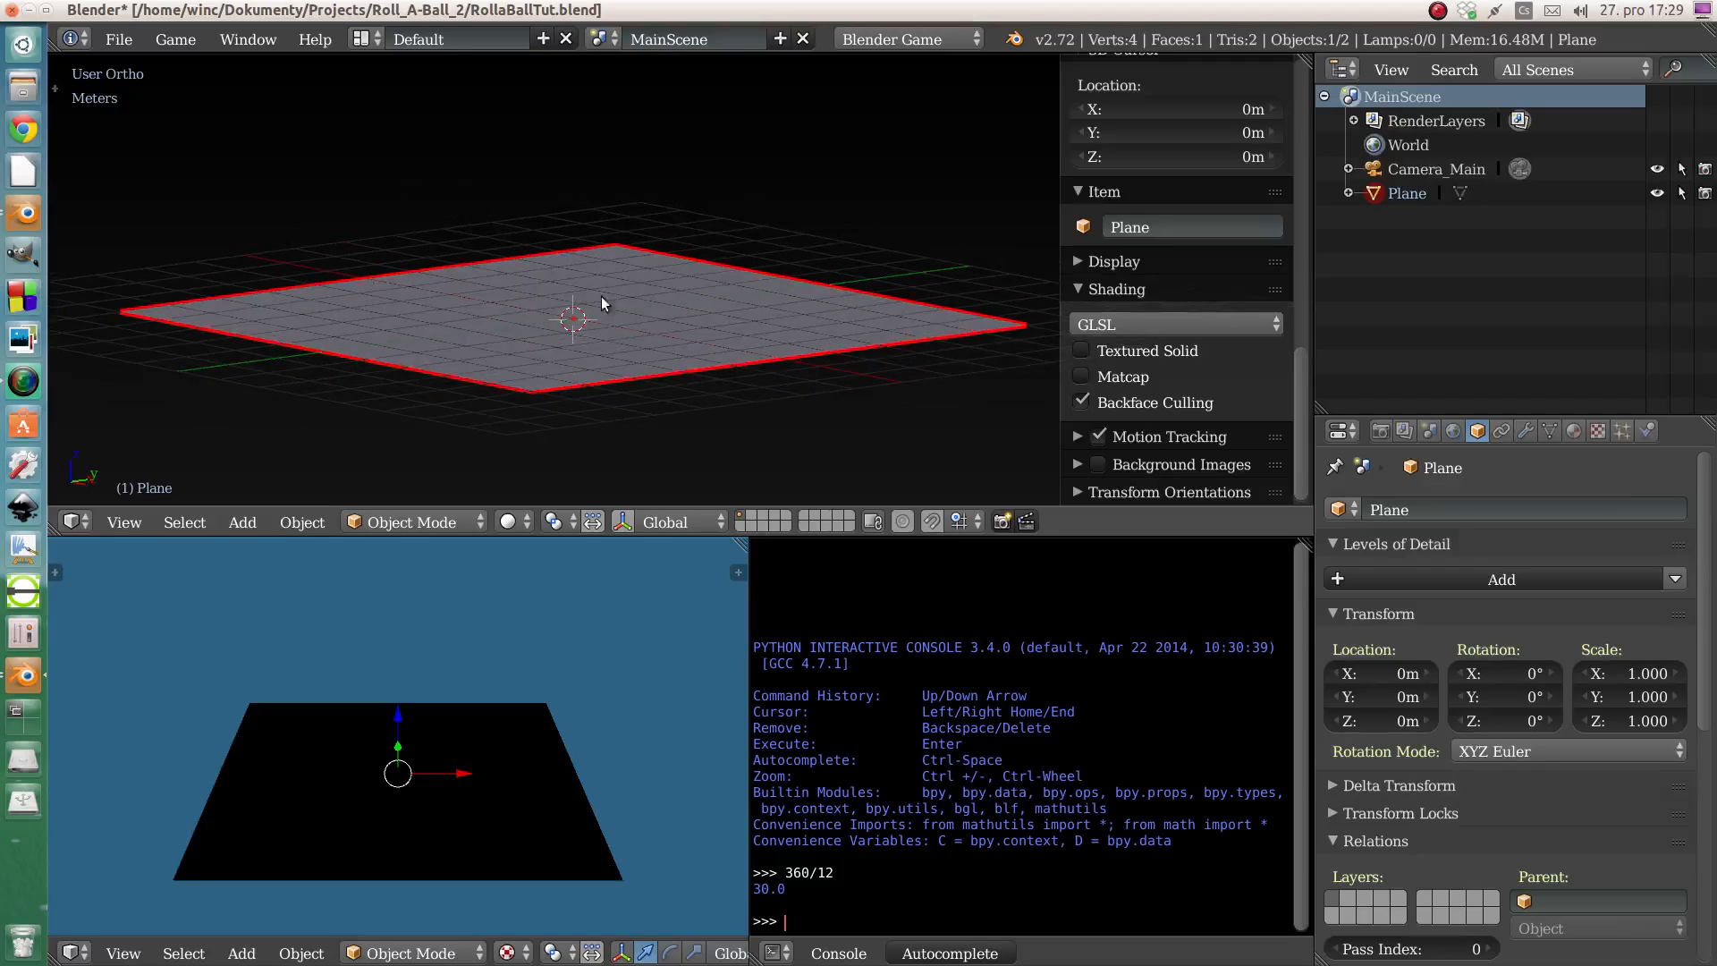
middle_drag(612, 271, 588, 392)
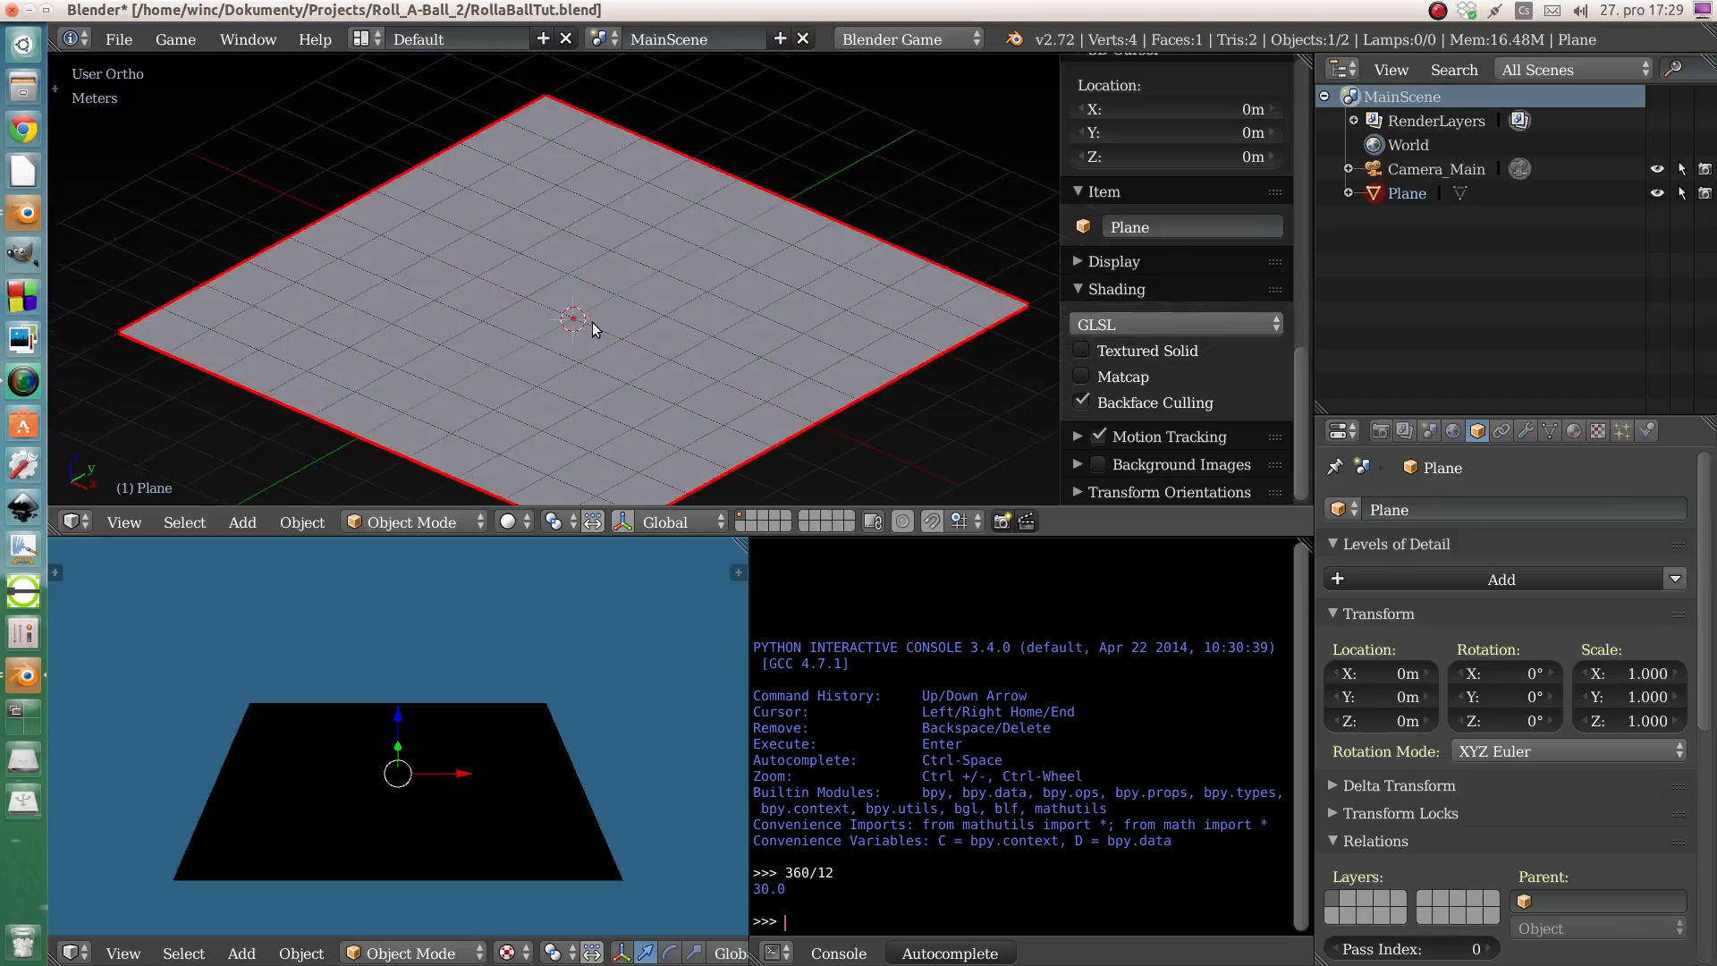
middle_drag(595, 329, 583, 195)
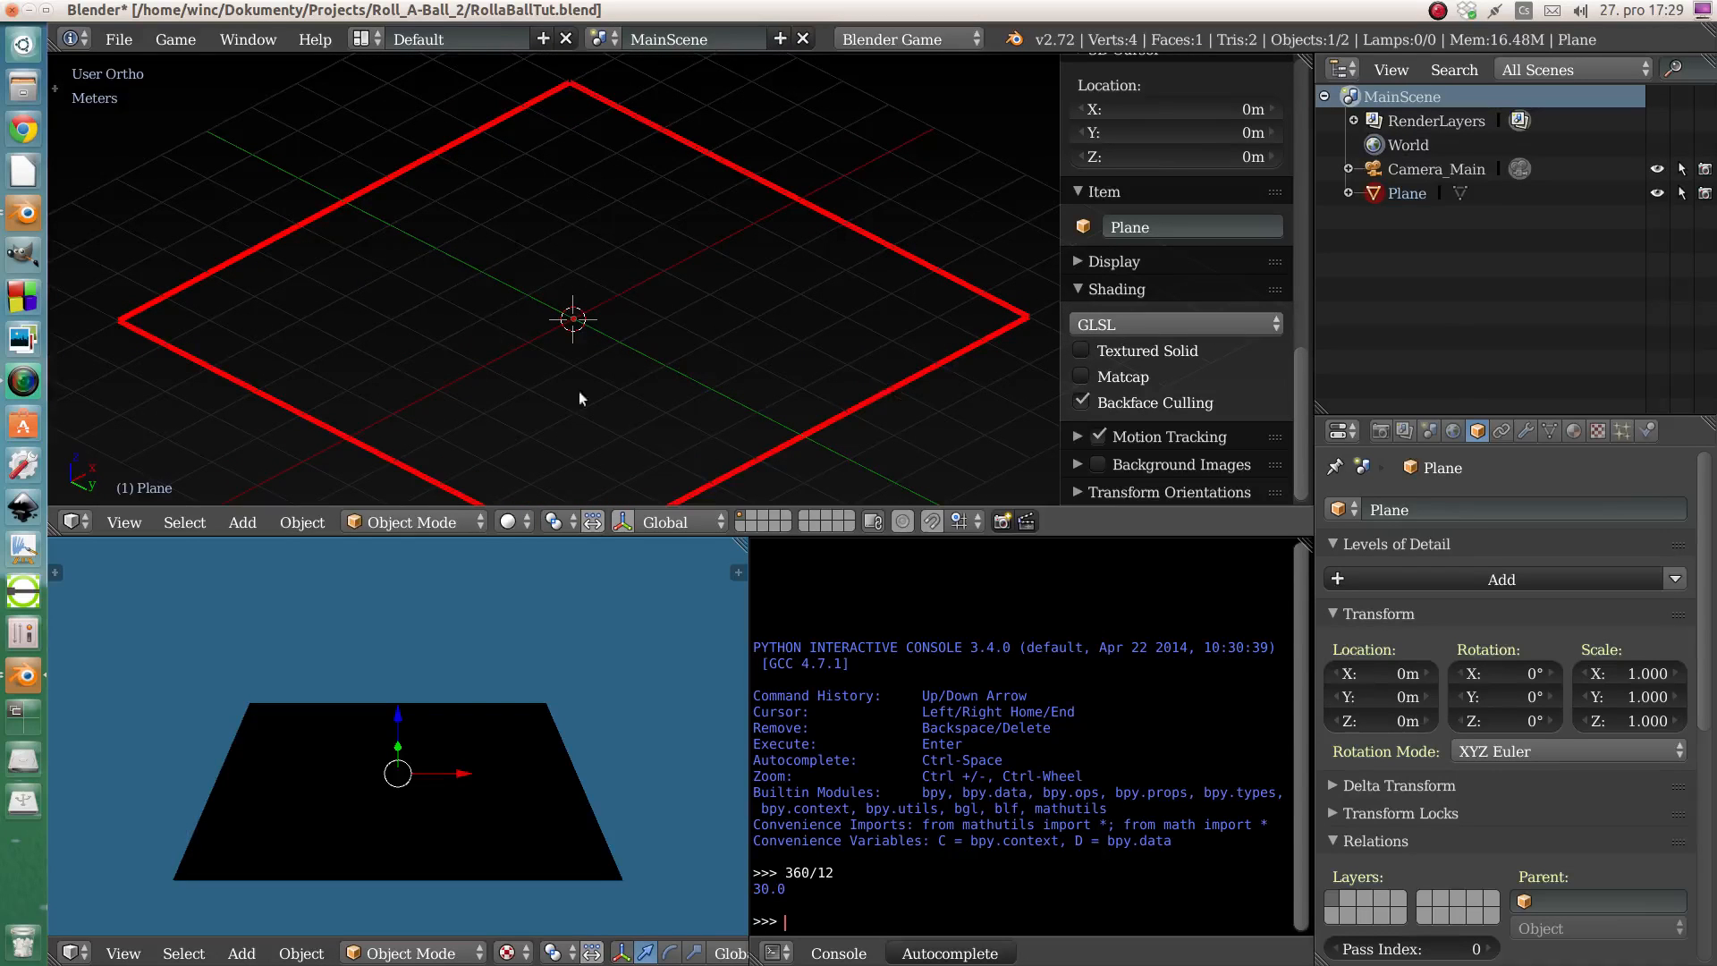
middle_drag(544, 276, 621, 378)
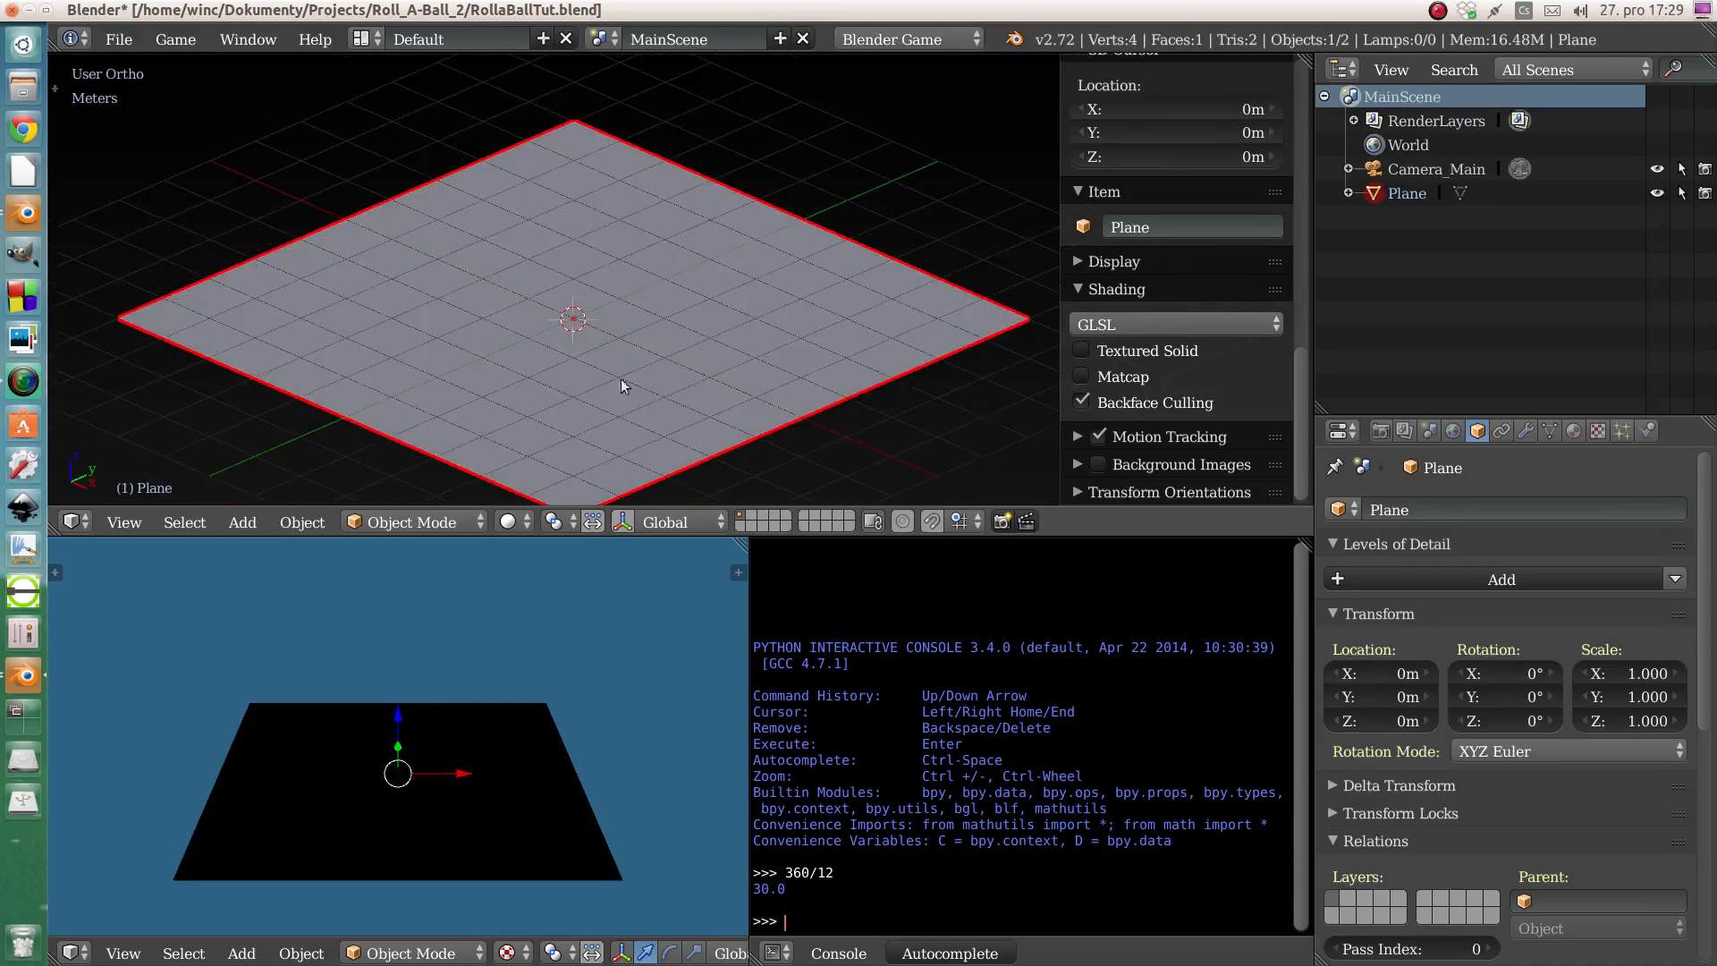
- Try flipping the plane by scaling it along Z to about -0.628, check both faces, and undo the scaling
drag(1065, 369, 1102, 360)
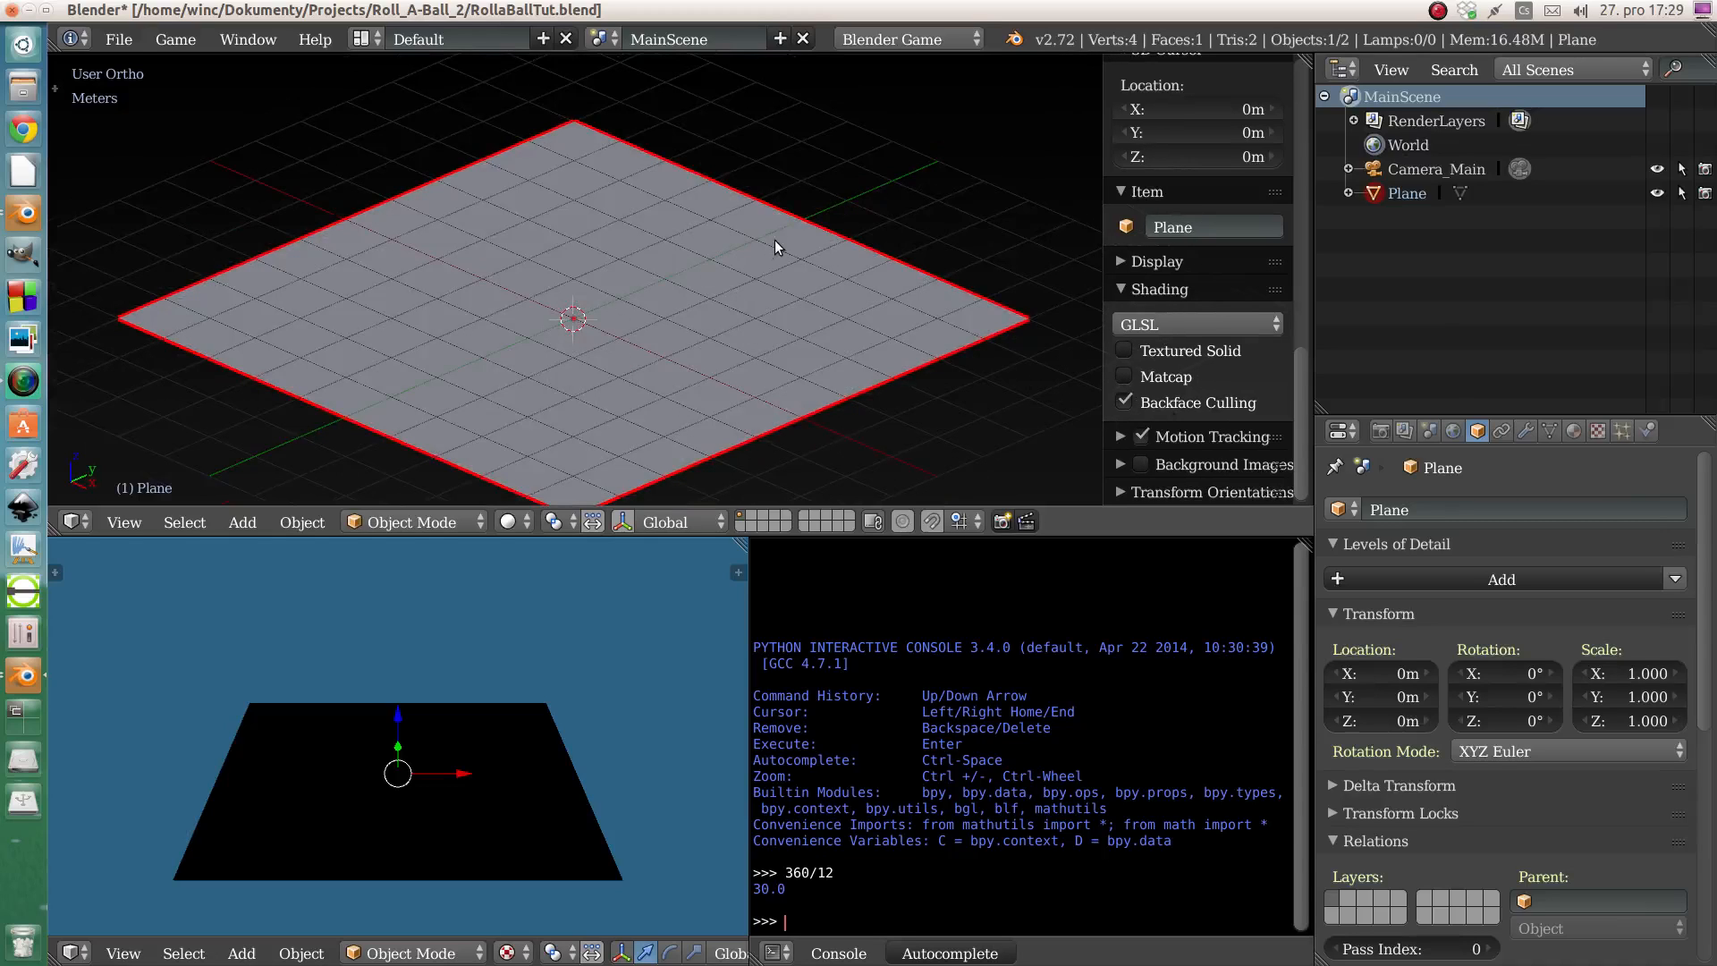
key(s)
key(z)
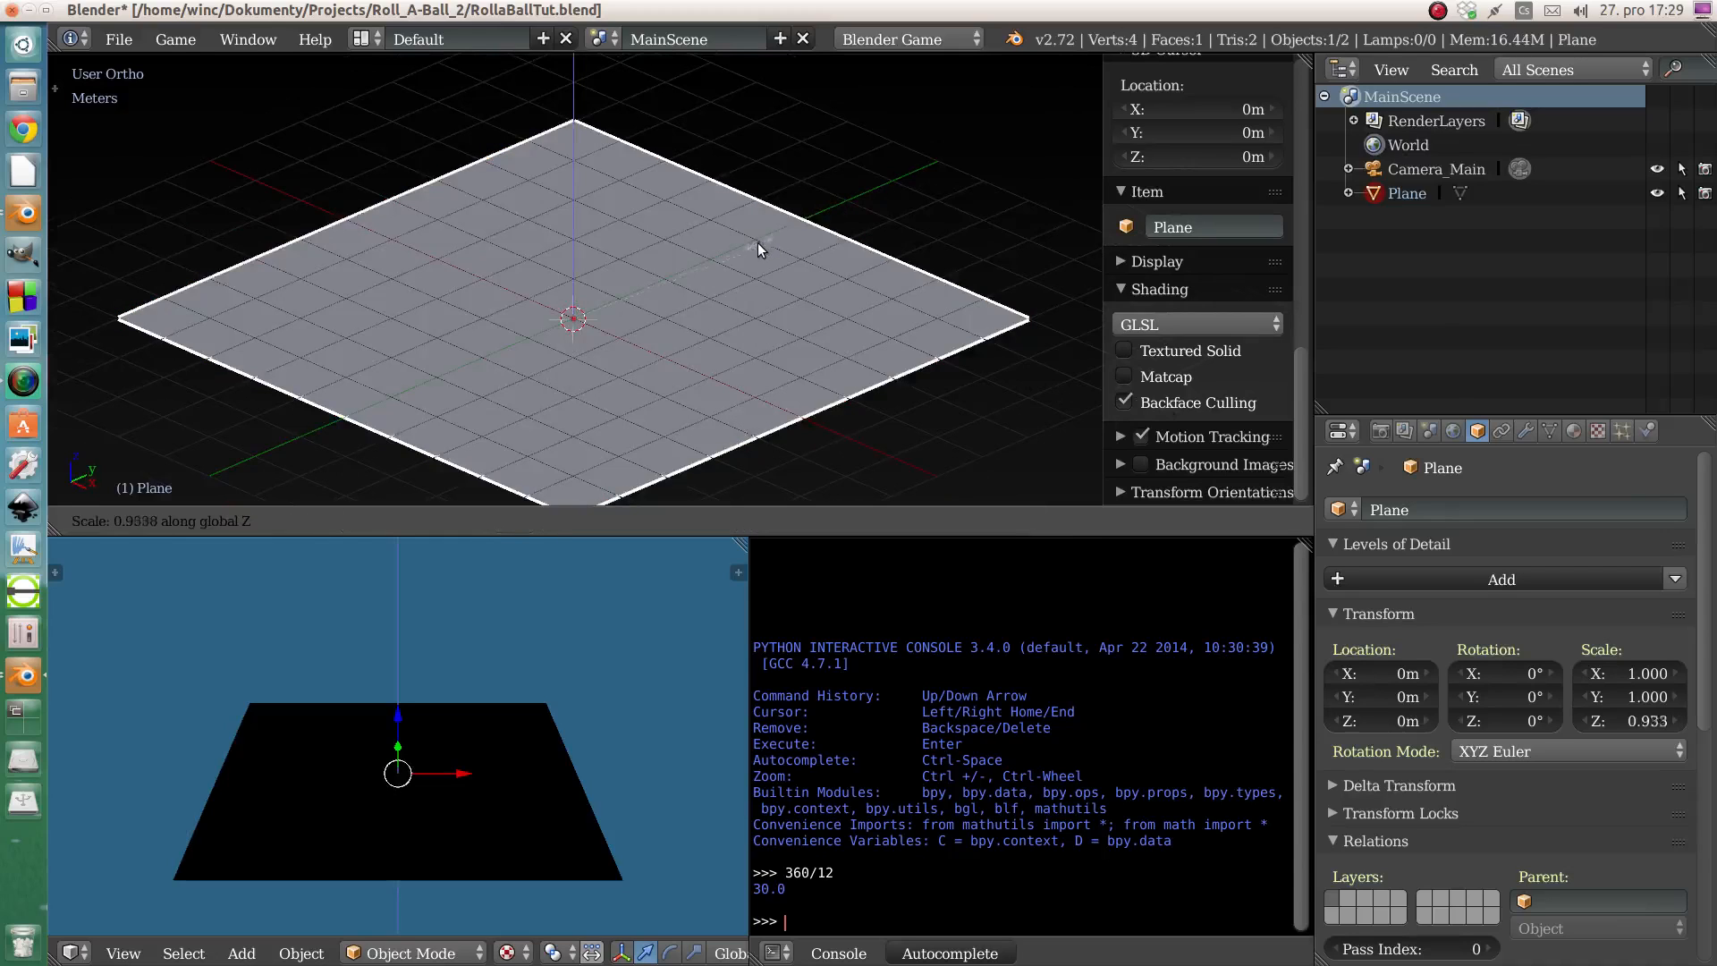
click(440, 345)
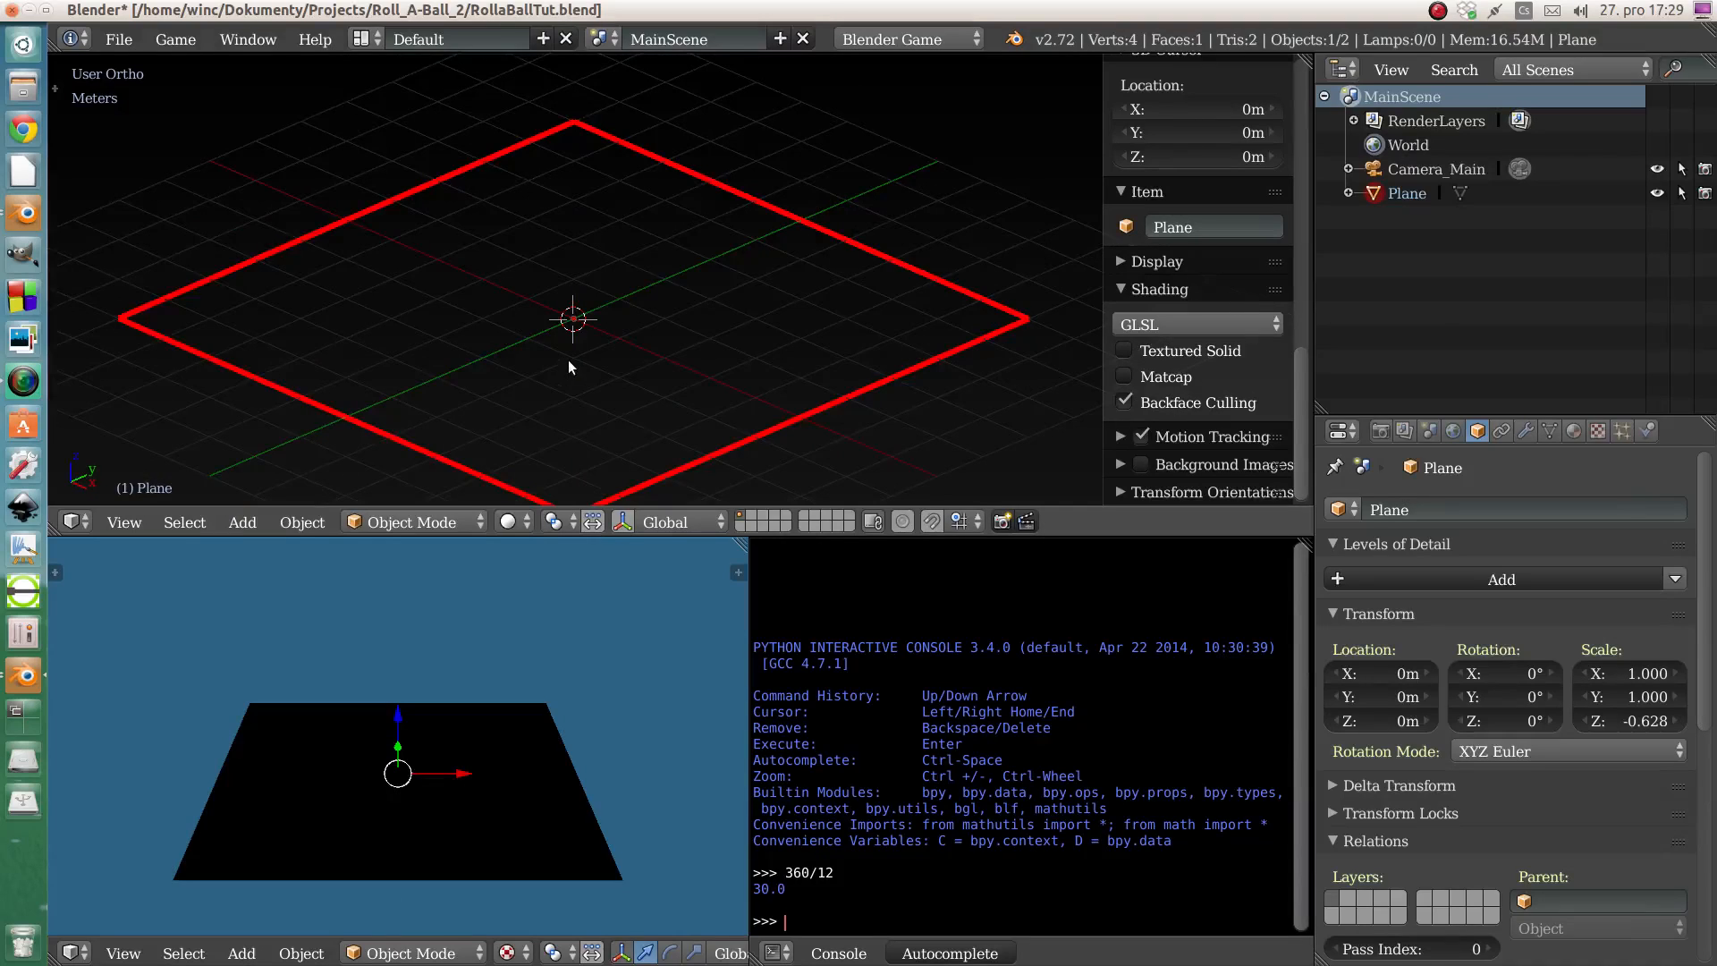
middle_drag(567, 360, 567, 225)
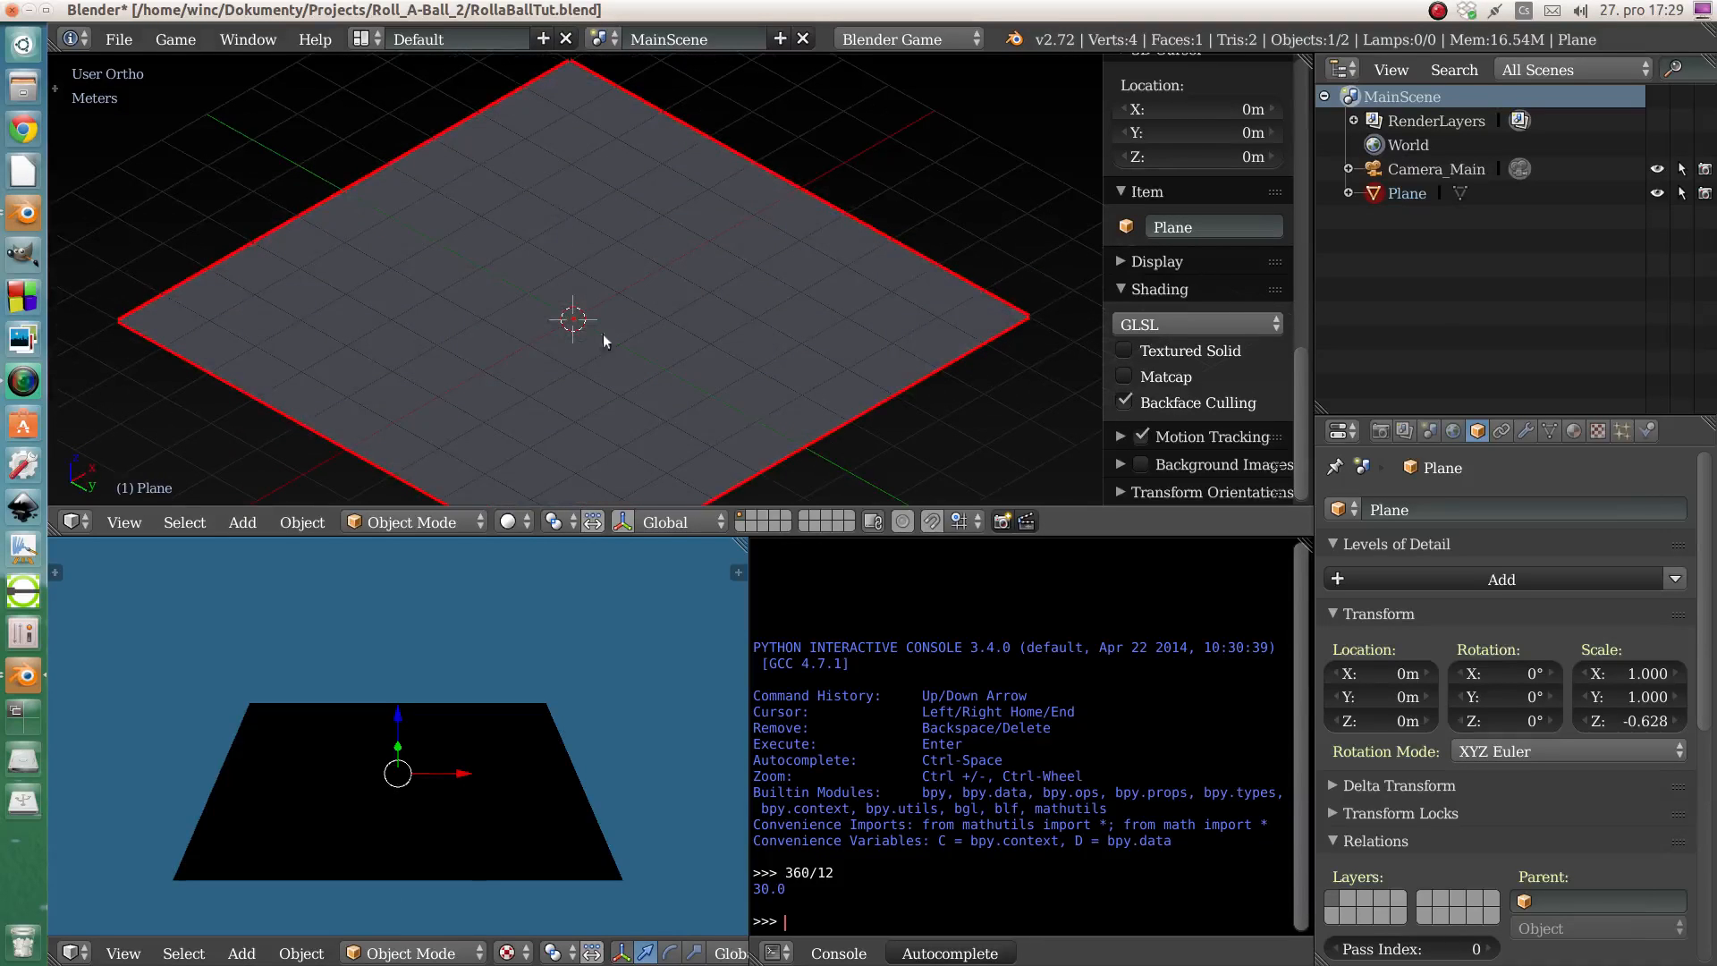
middle_drag(586, 317, 429, 259)
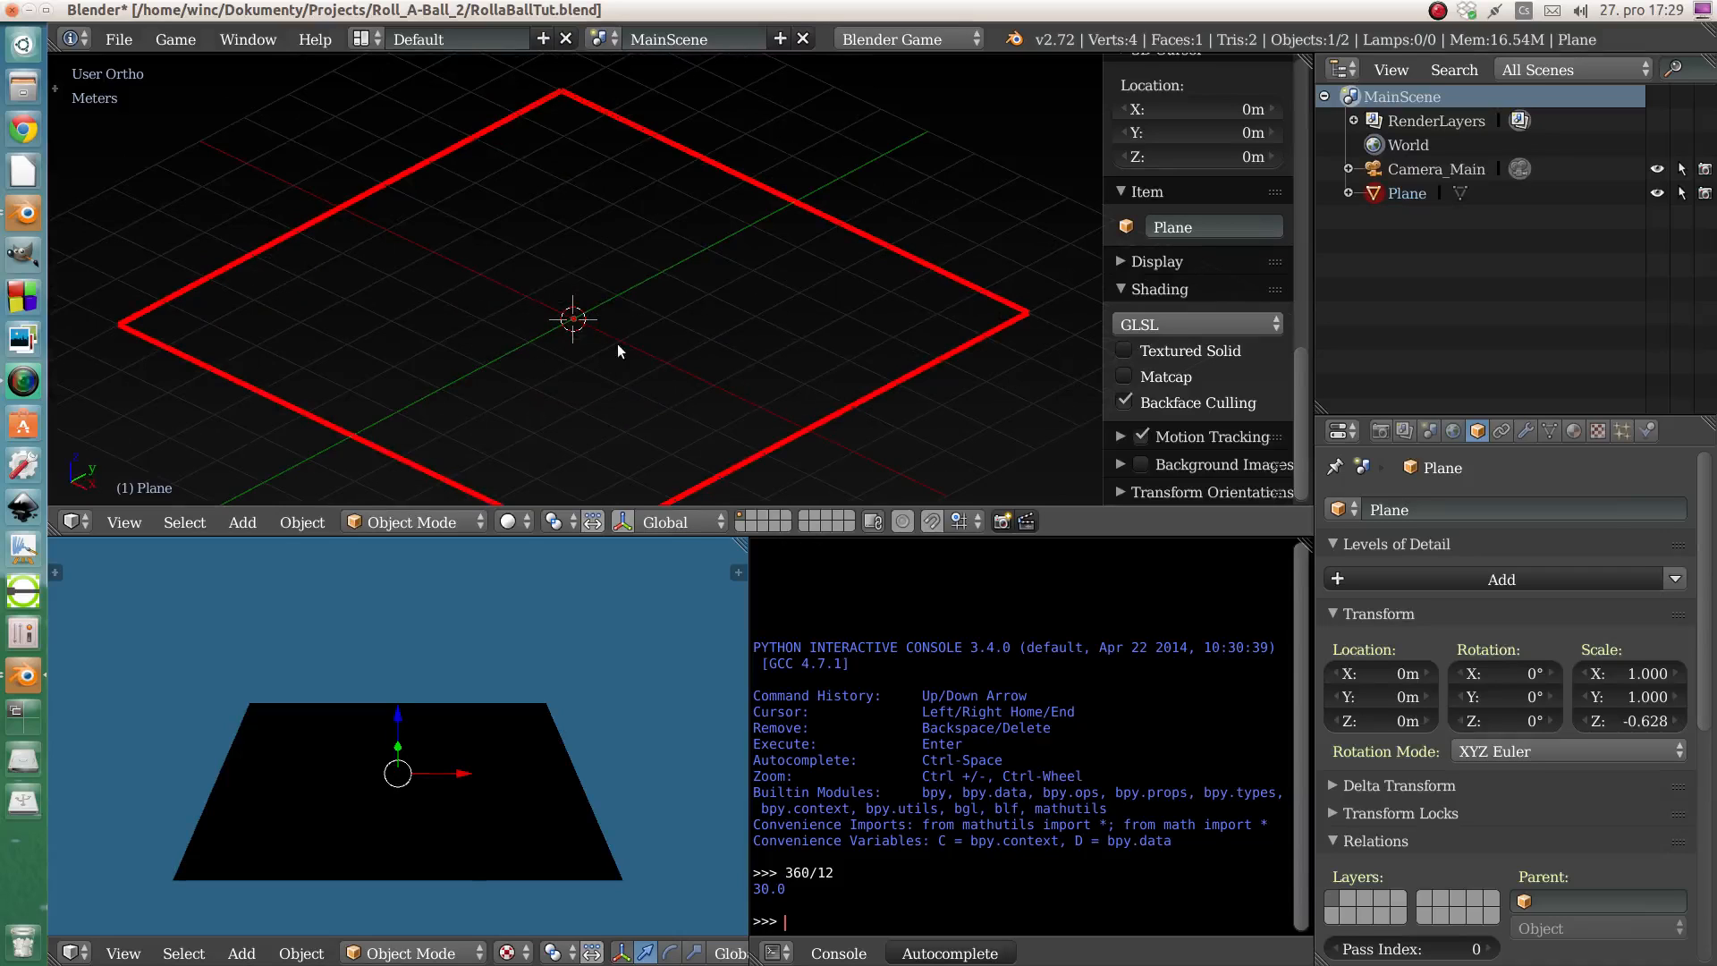
key(ctrl+z)
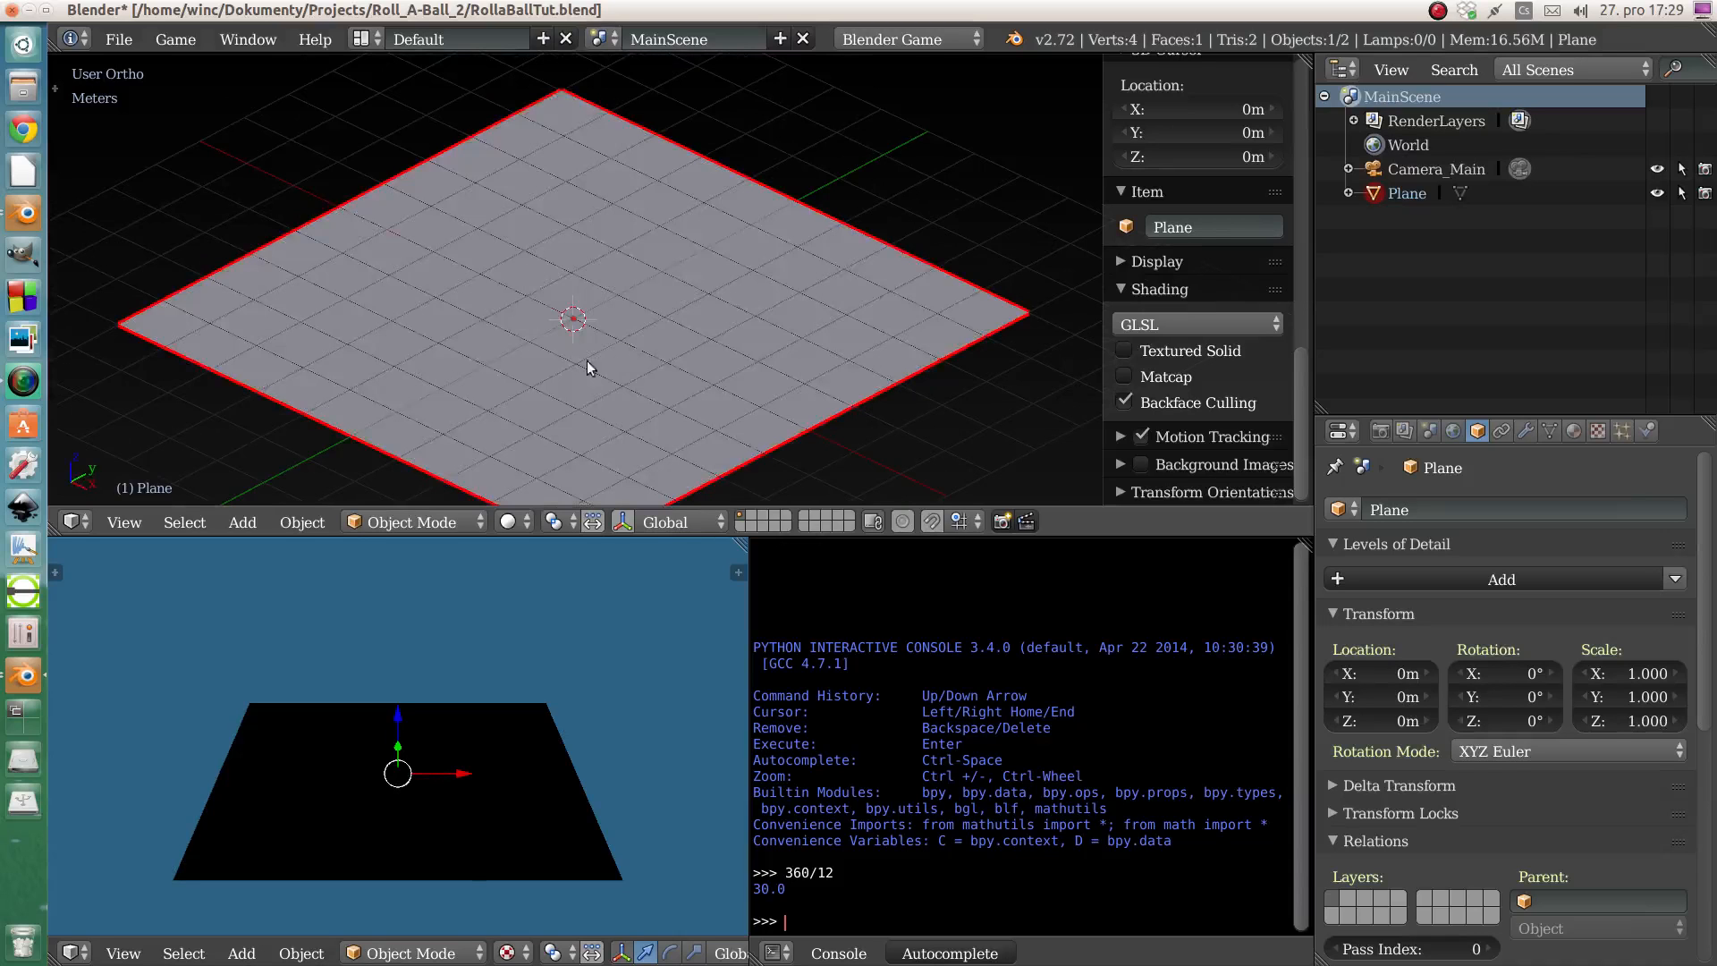
- Rename the plane object as Graund in the scene's object list
middle_drag(586, 361, 523, 267)
middle_drag(685, 356, 650, 347)
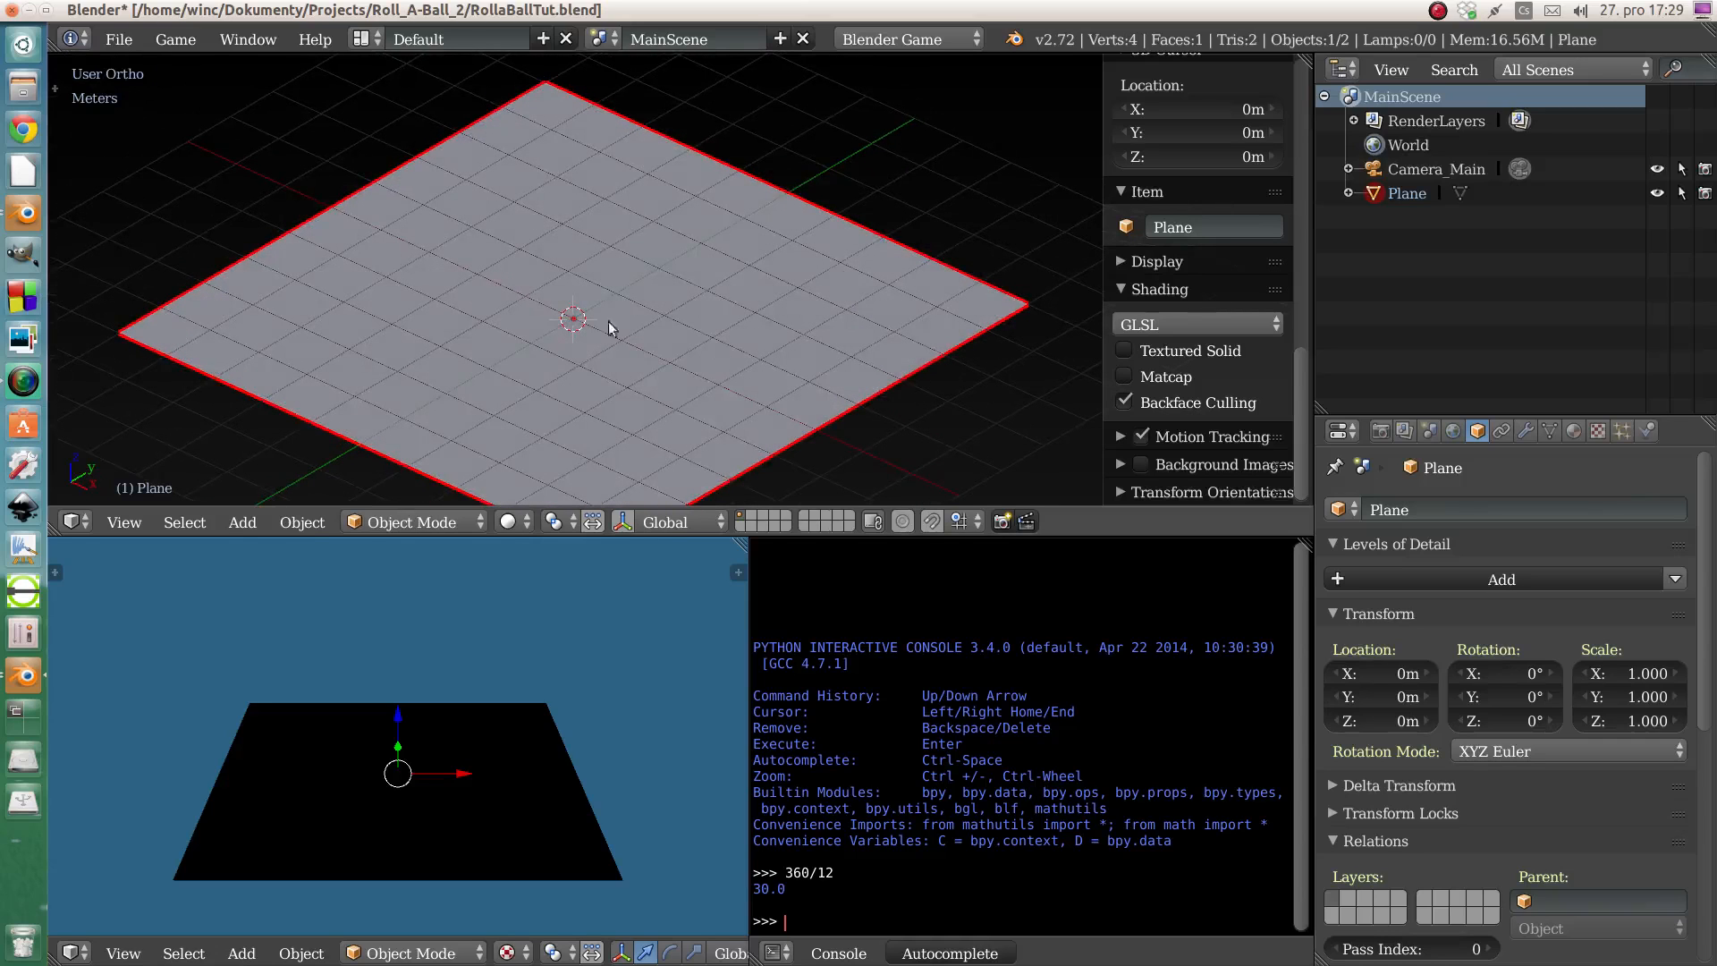
middle_drag(547, 303, 586, 315)
scroll(582, 295, up, 4)
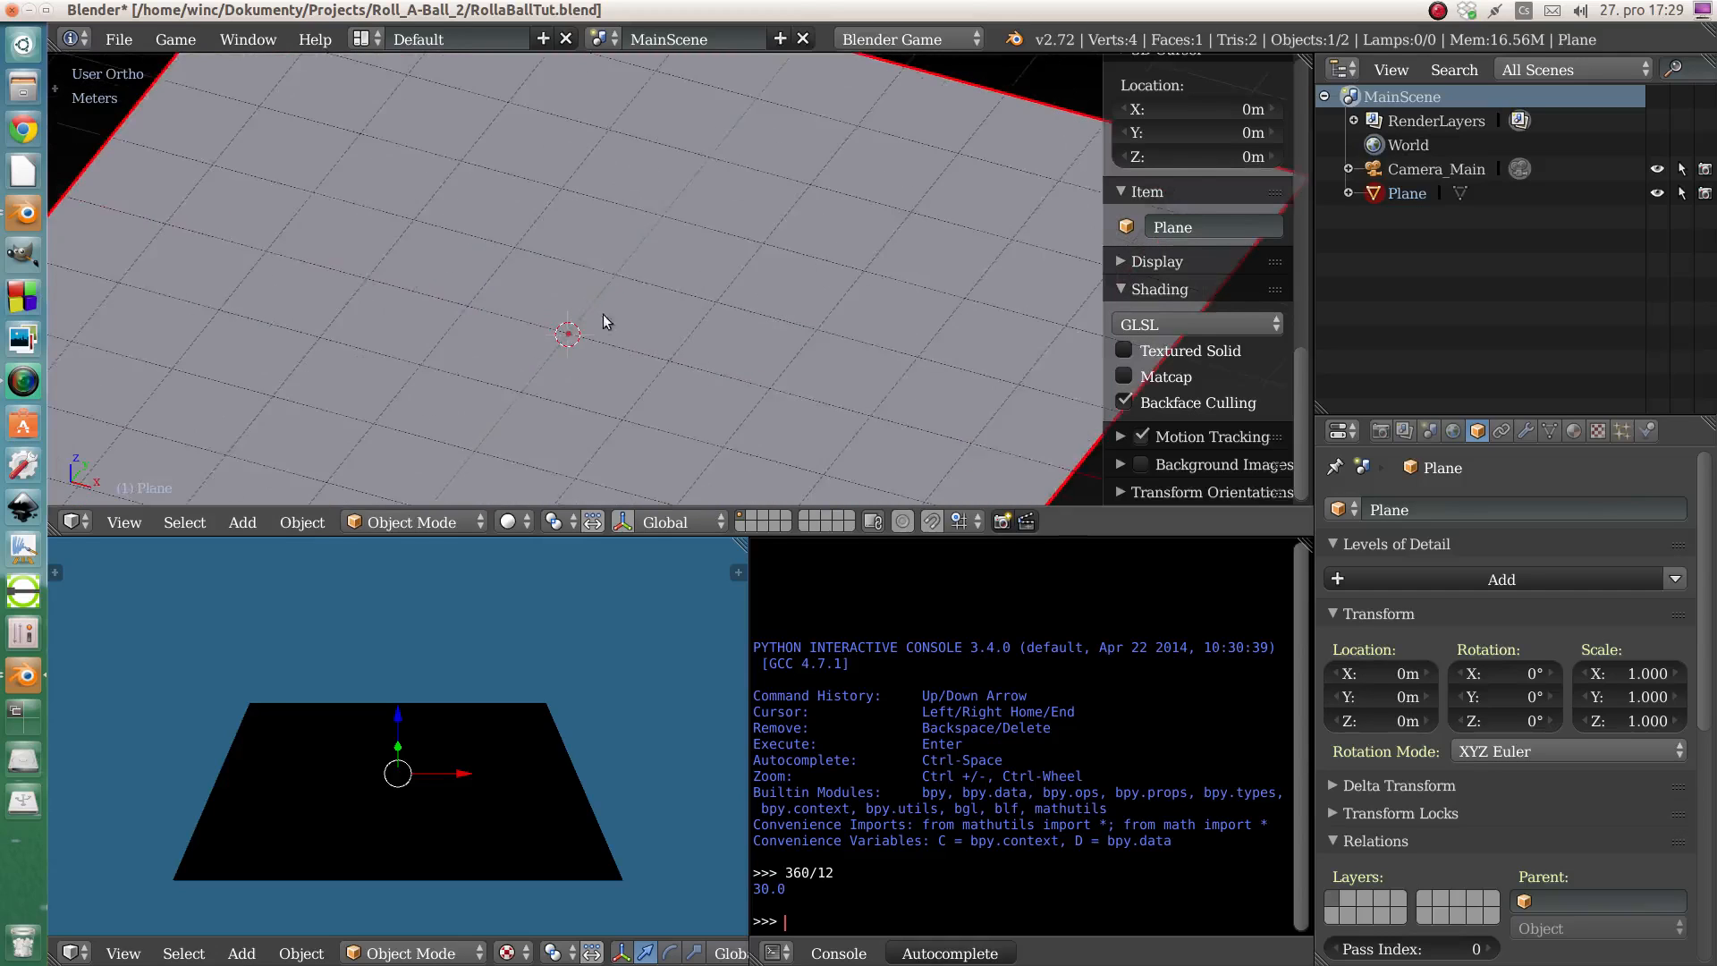
scroll(602, 321, down, 1)
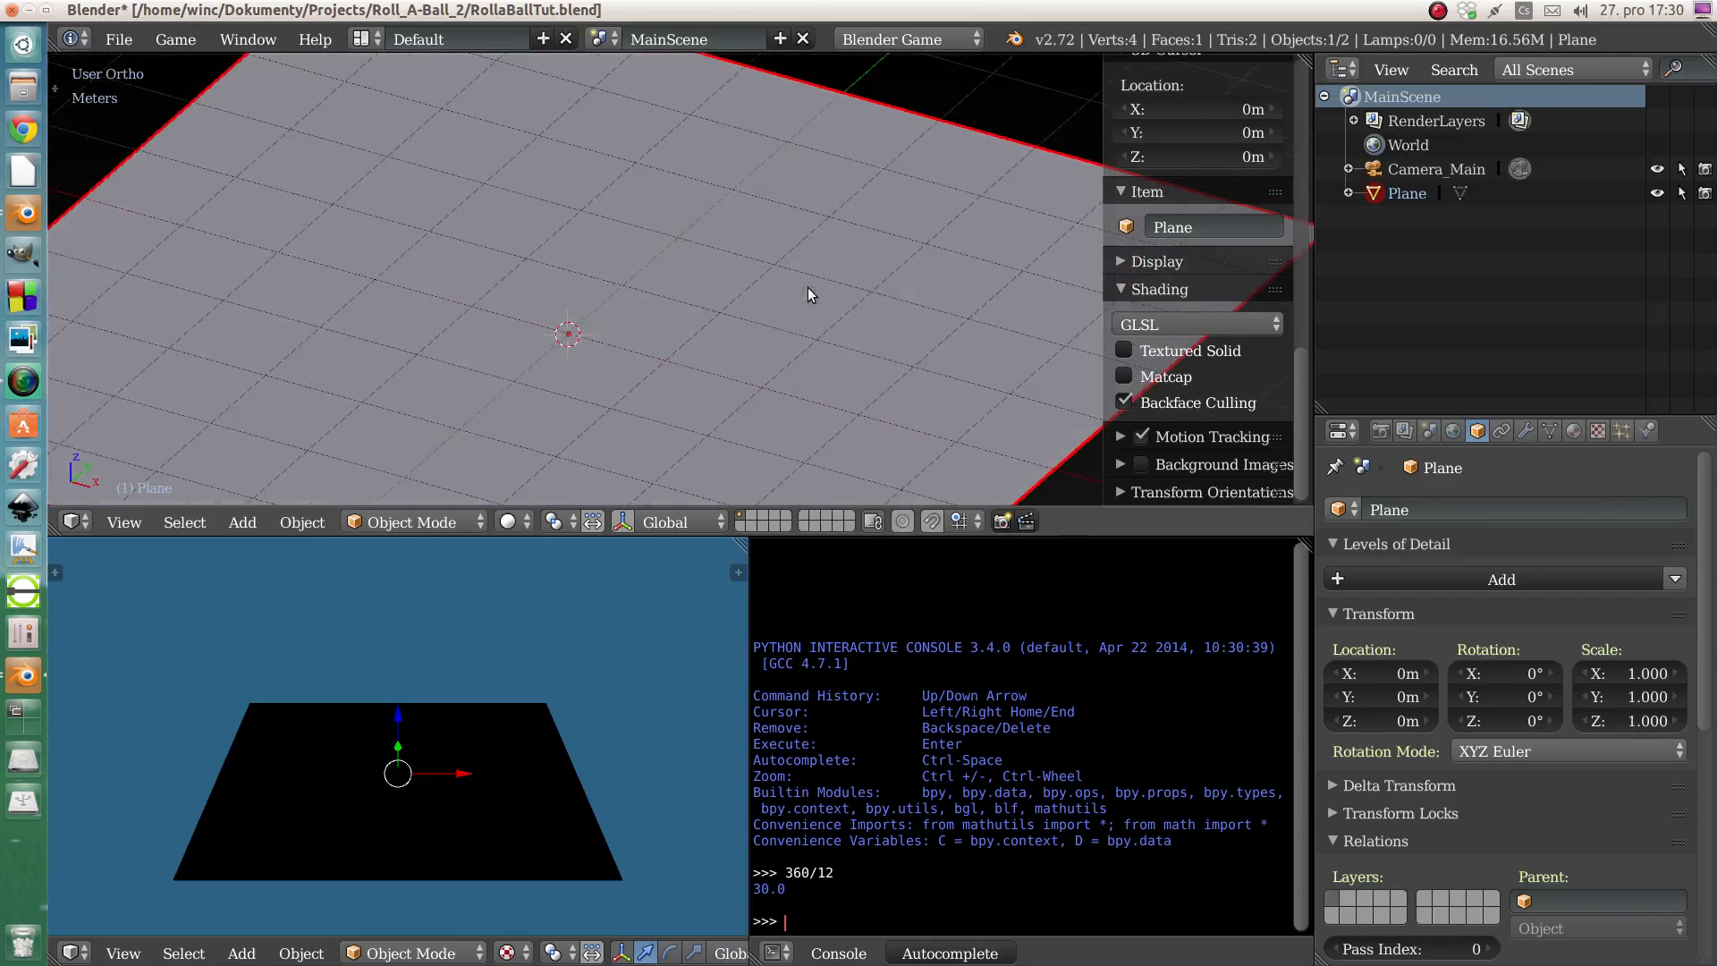
double_click(1407, 195)
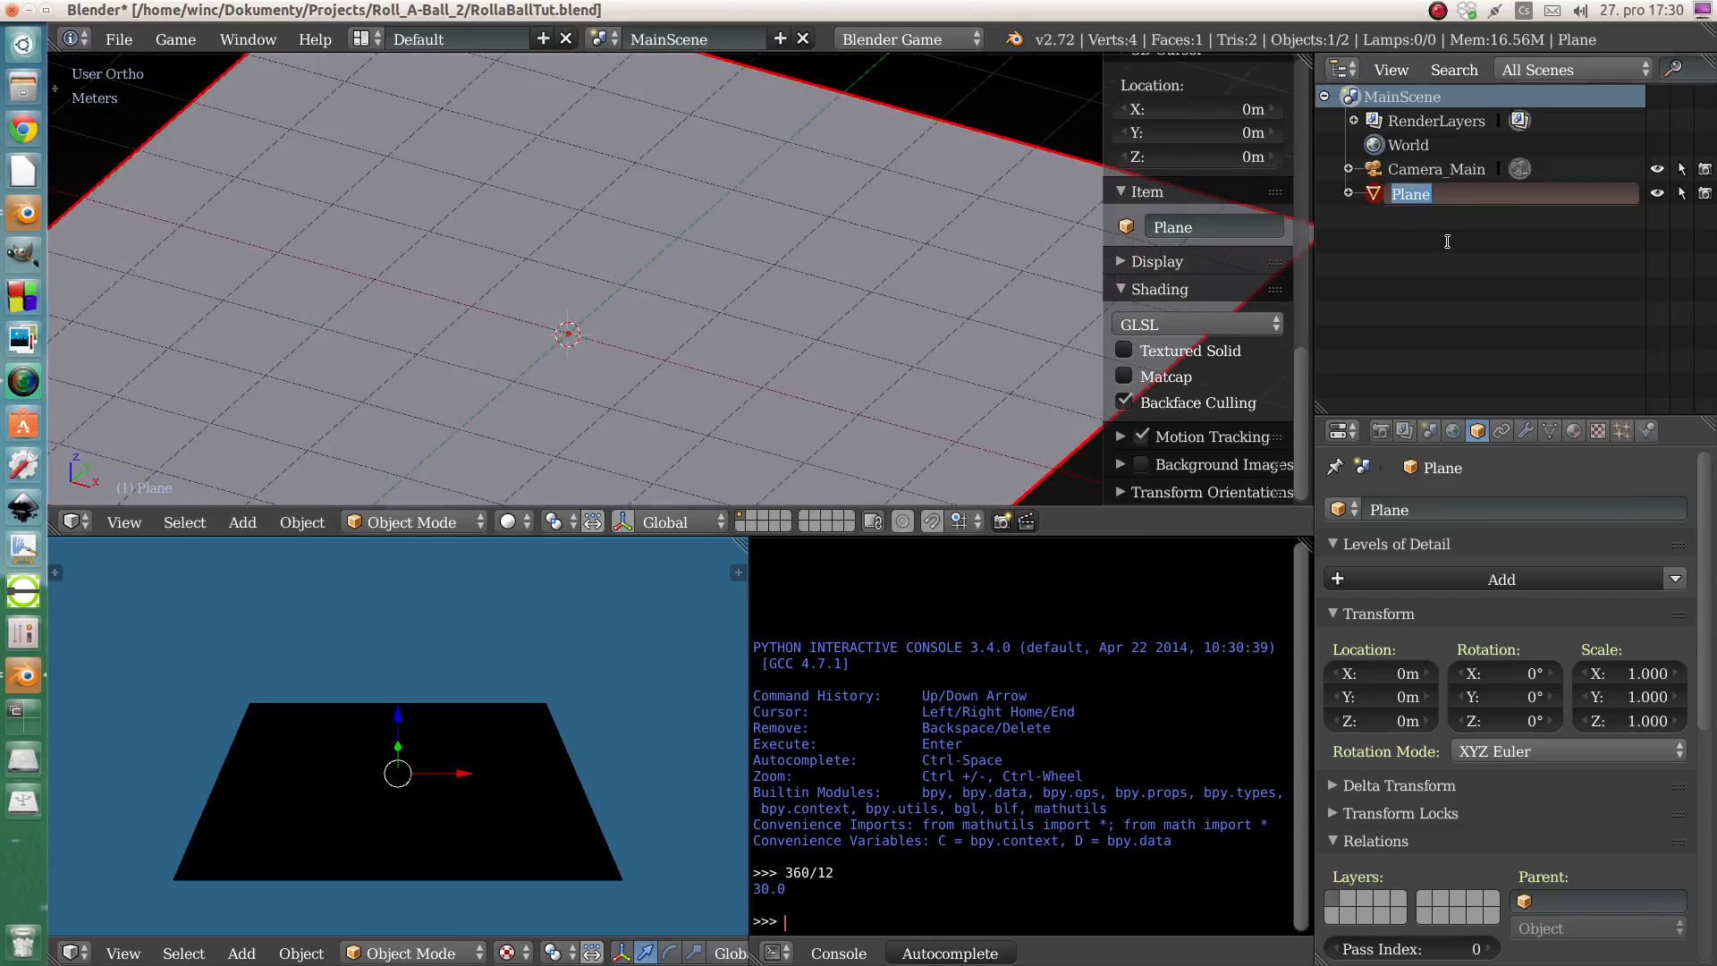
text(Graund)
key(Return)
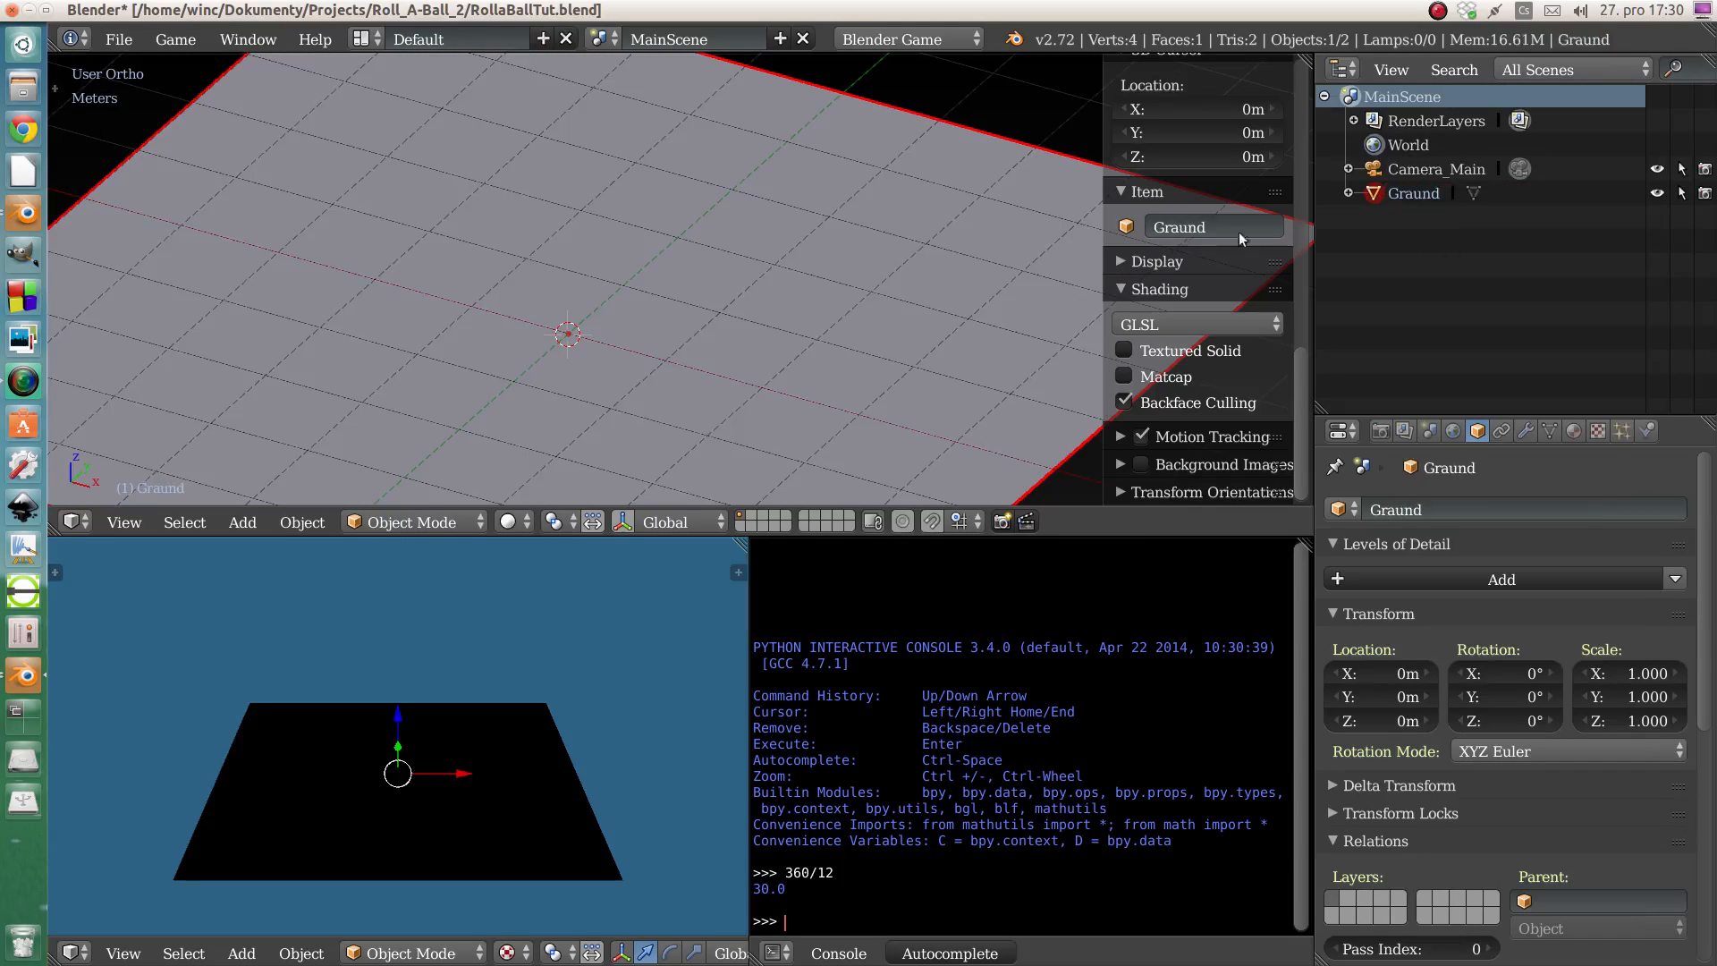
- Add a mesh cube at the origin, in the middle of the ground plane
scroll(625, 354, down, 3)
middle_drag(625, 354, 662, 320)
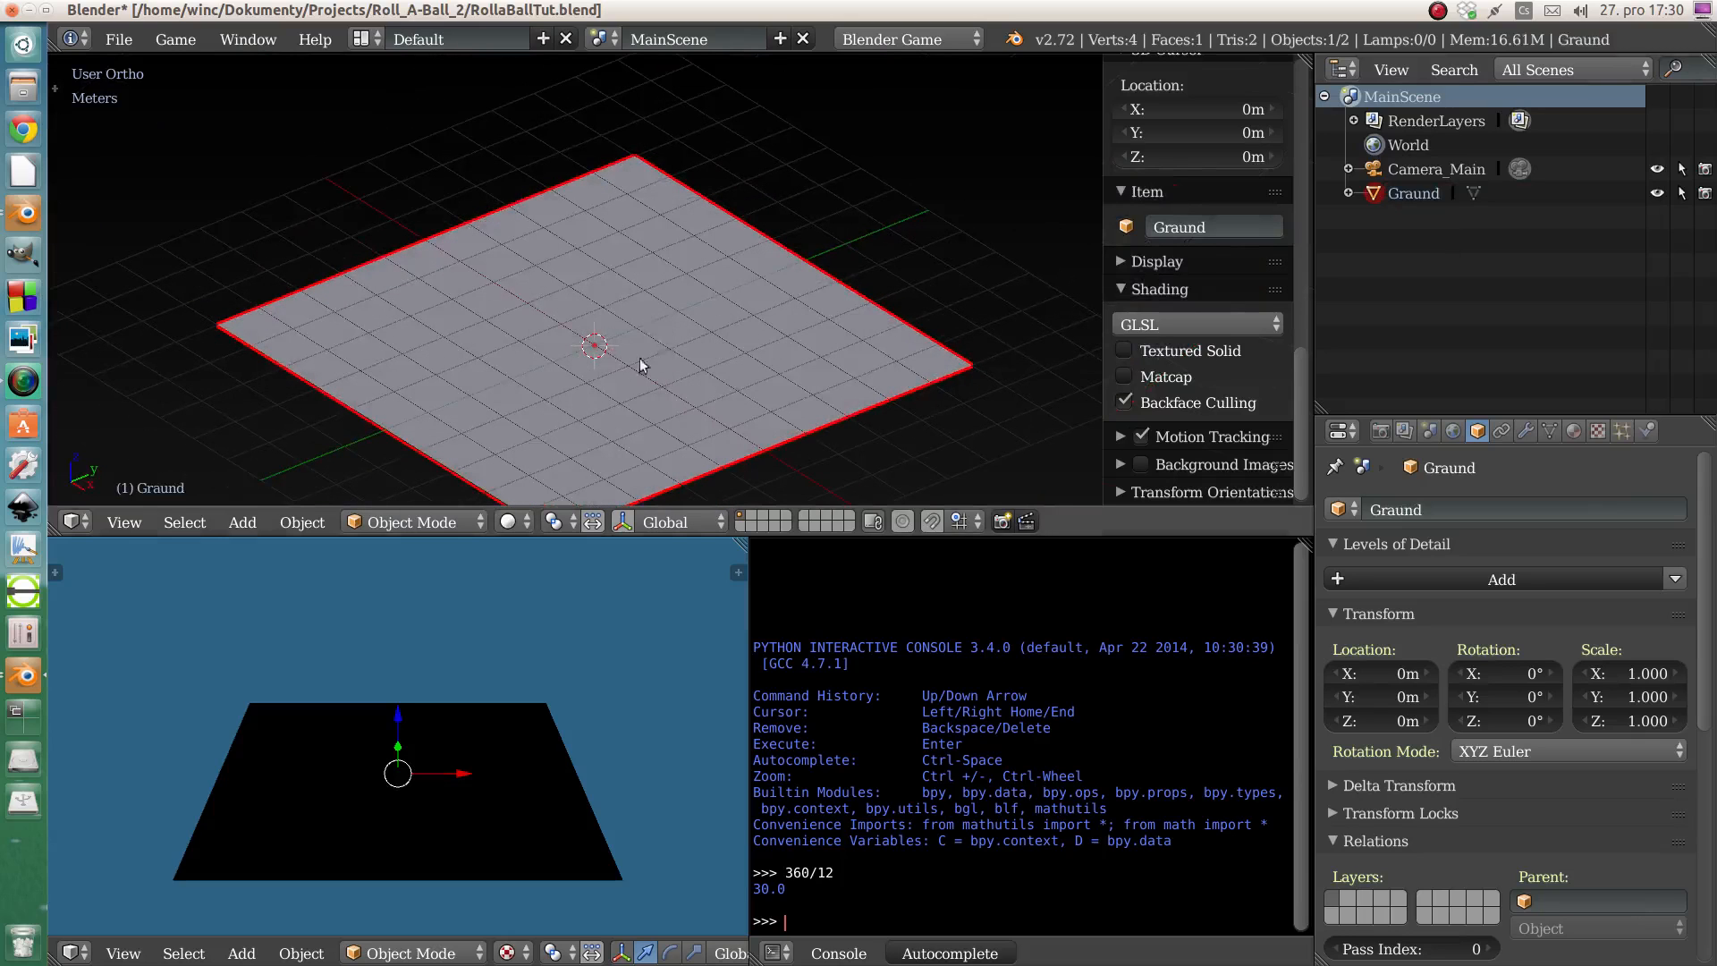
scroll(640, 358, up, 3)
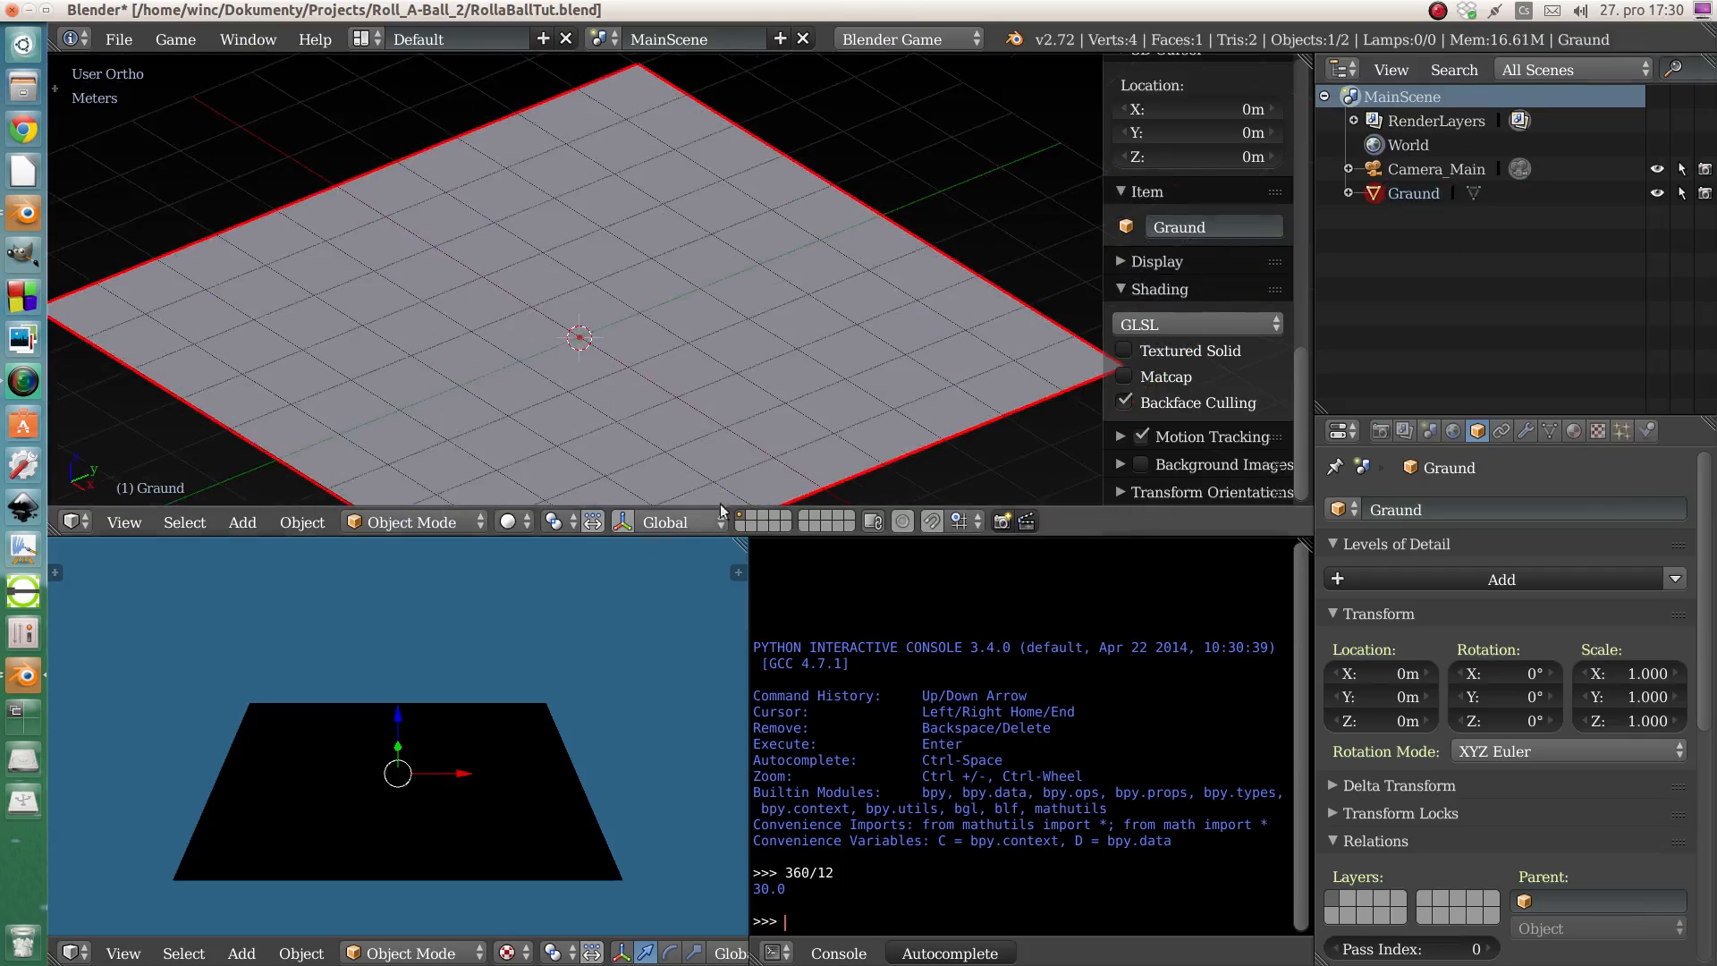
shift+middle_drag(803, 411, 805, 376)
middle_drag(662, 388, 689, 390)
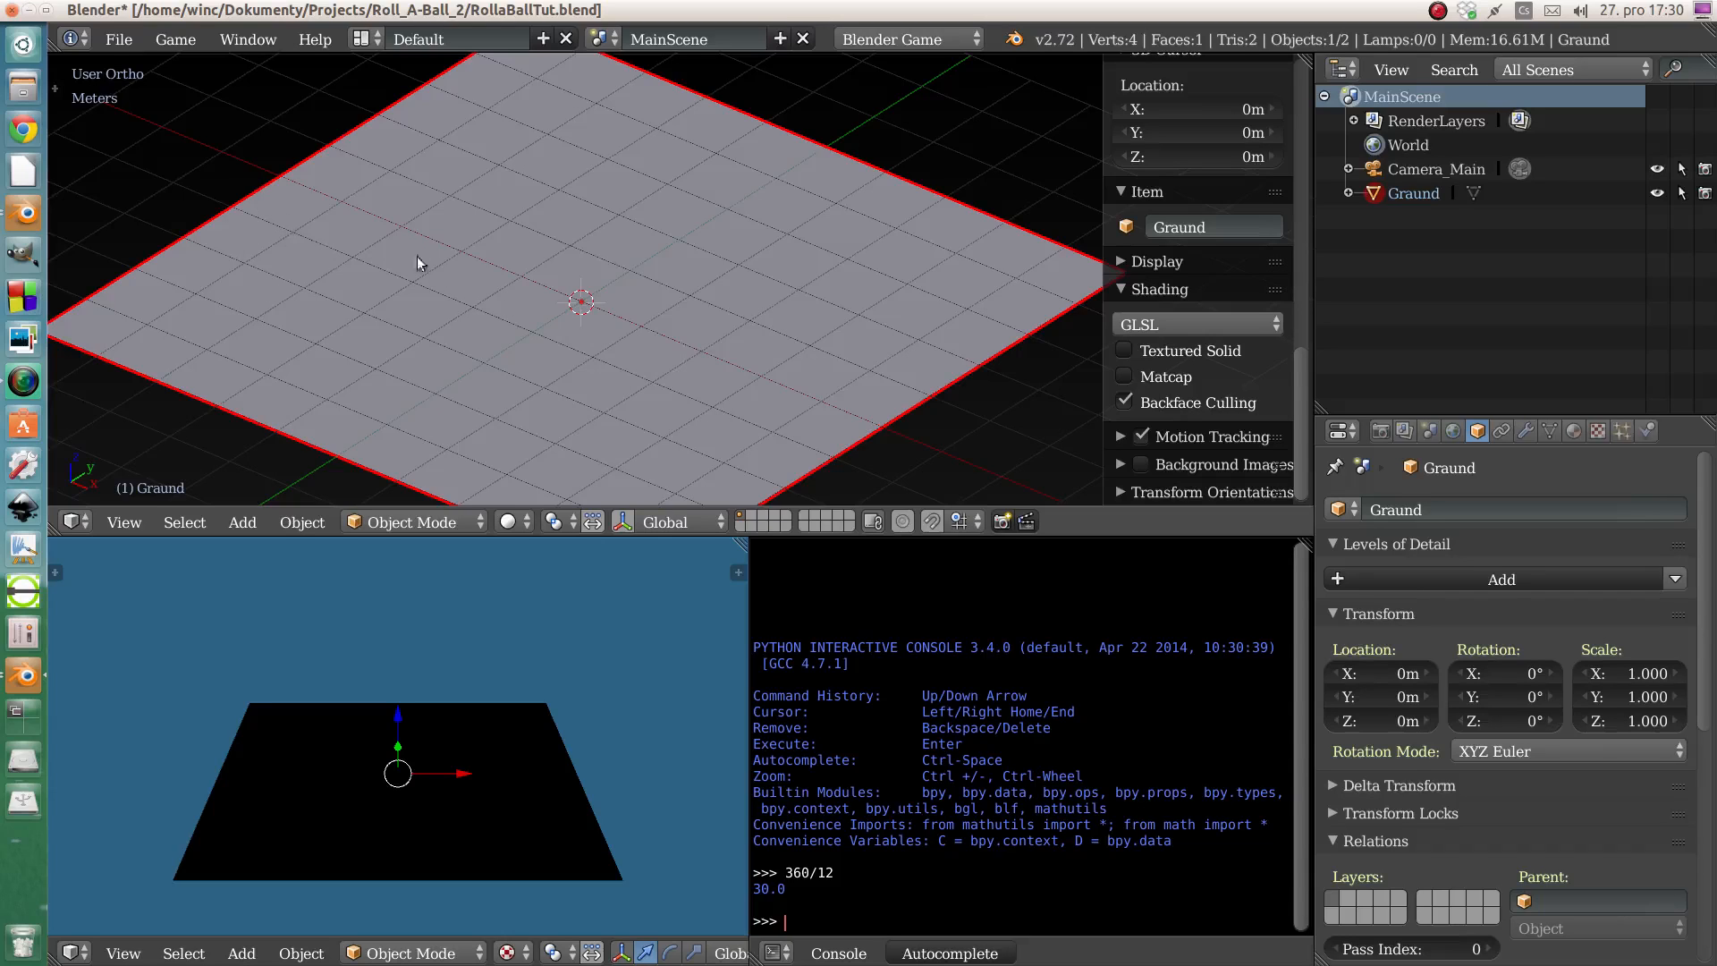
scroll(588, 315, up, 2)
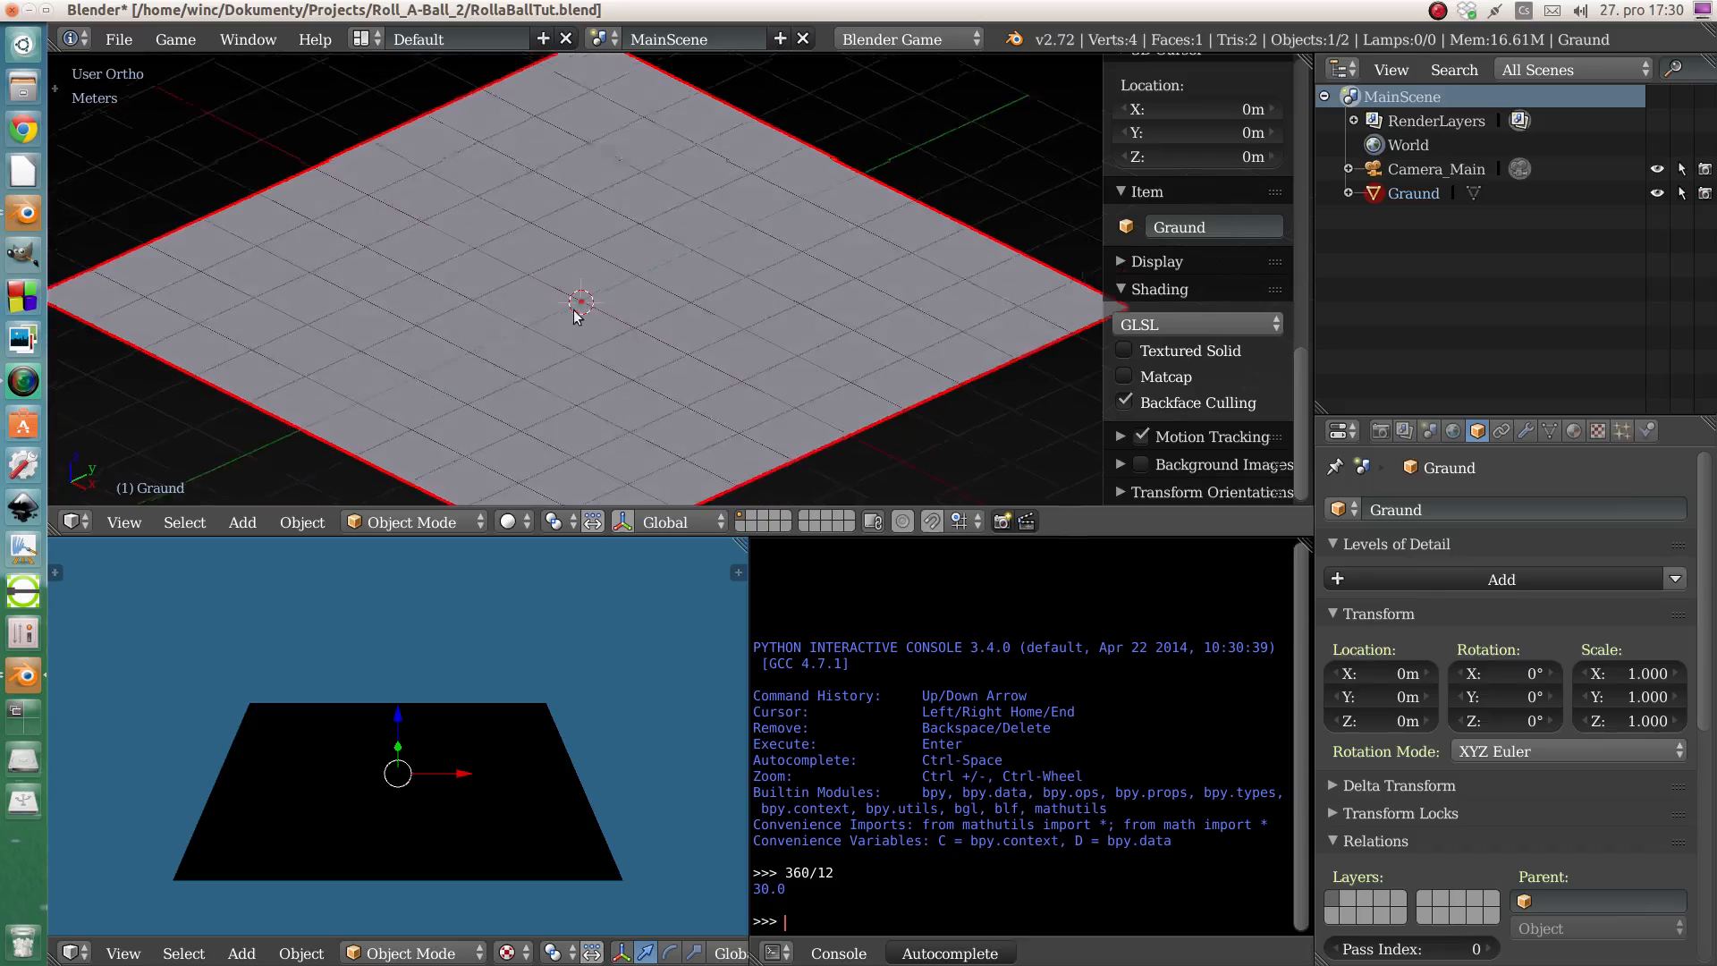
key(shift+a)
mouse_move(588, 277)
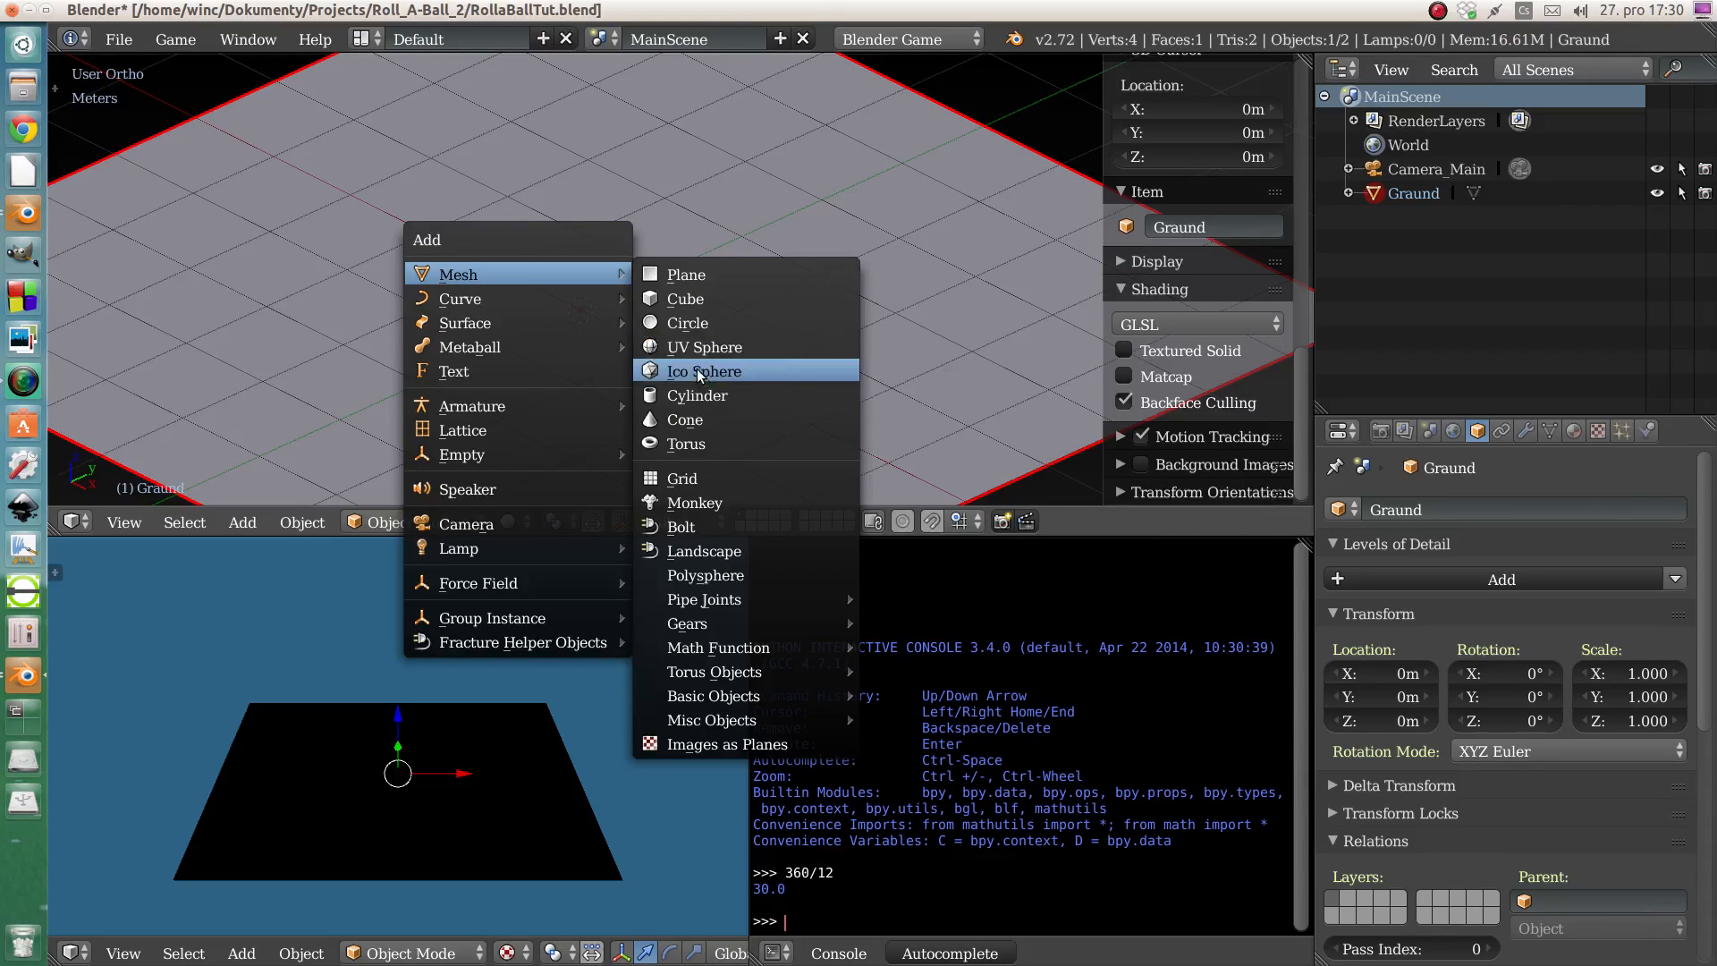
mouse_move(739, 590)
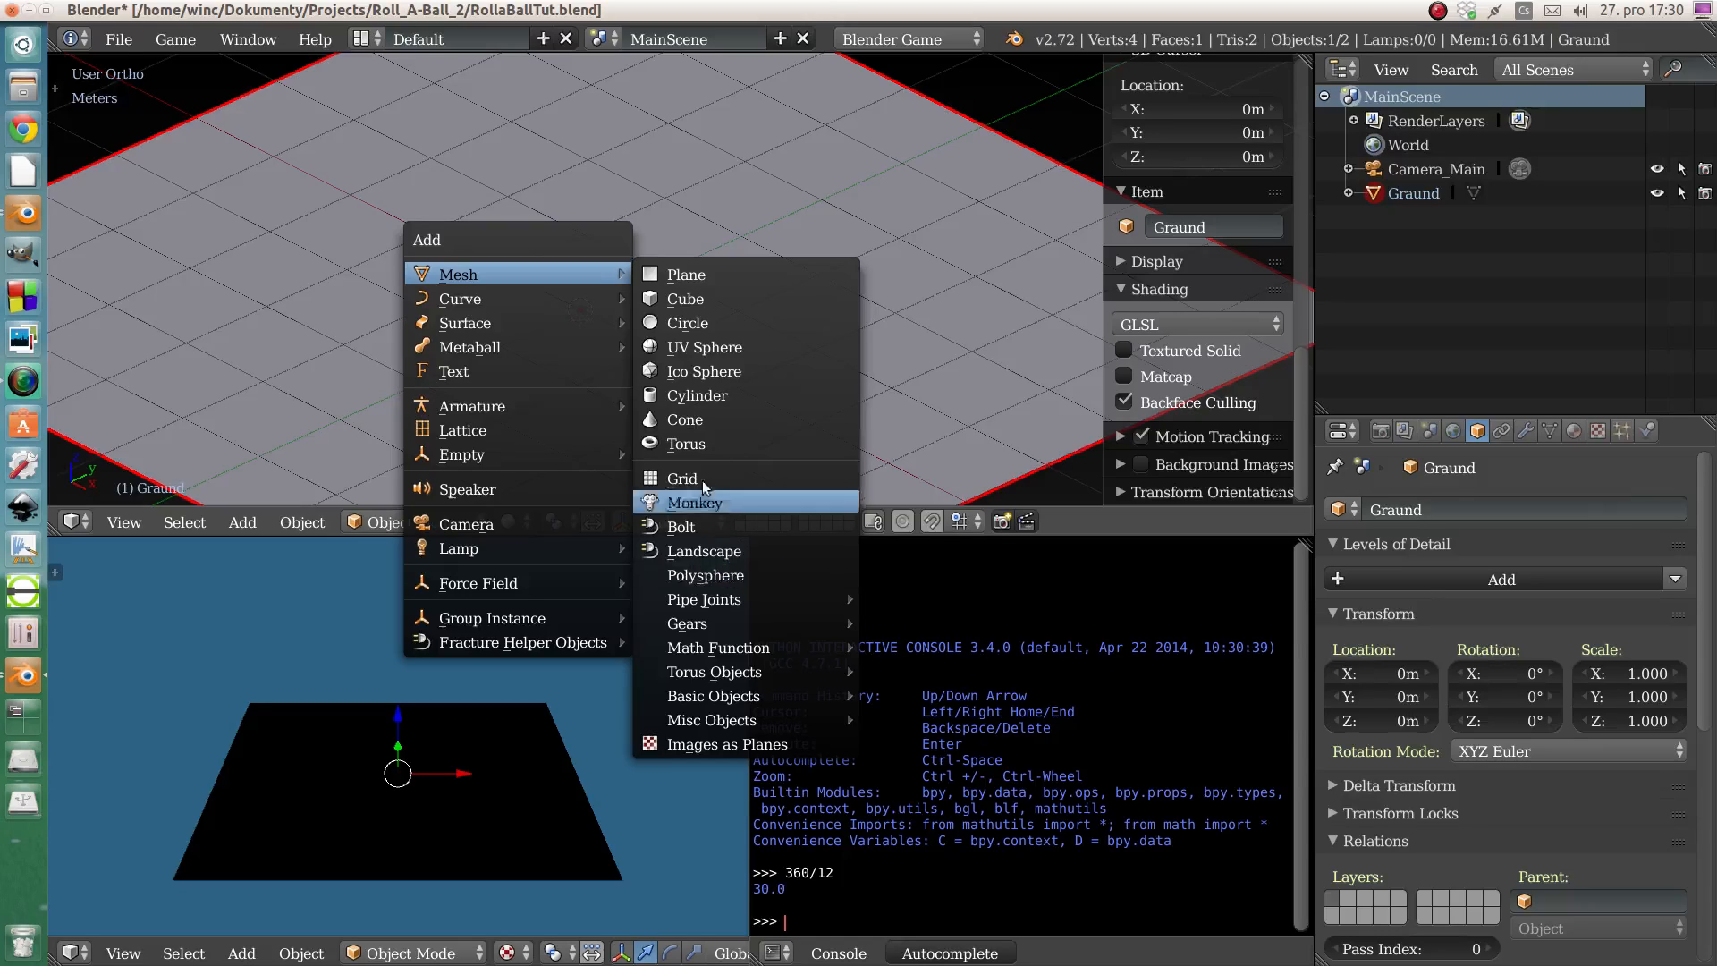
click(683, 298)
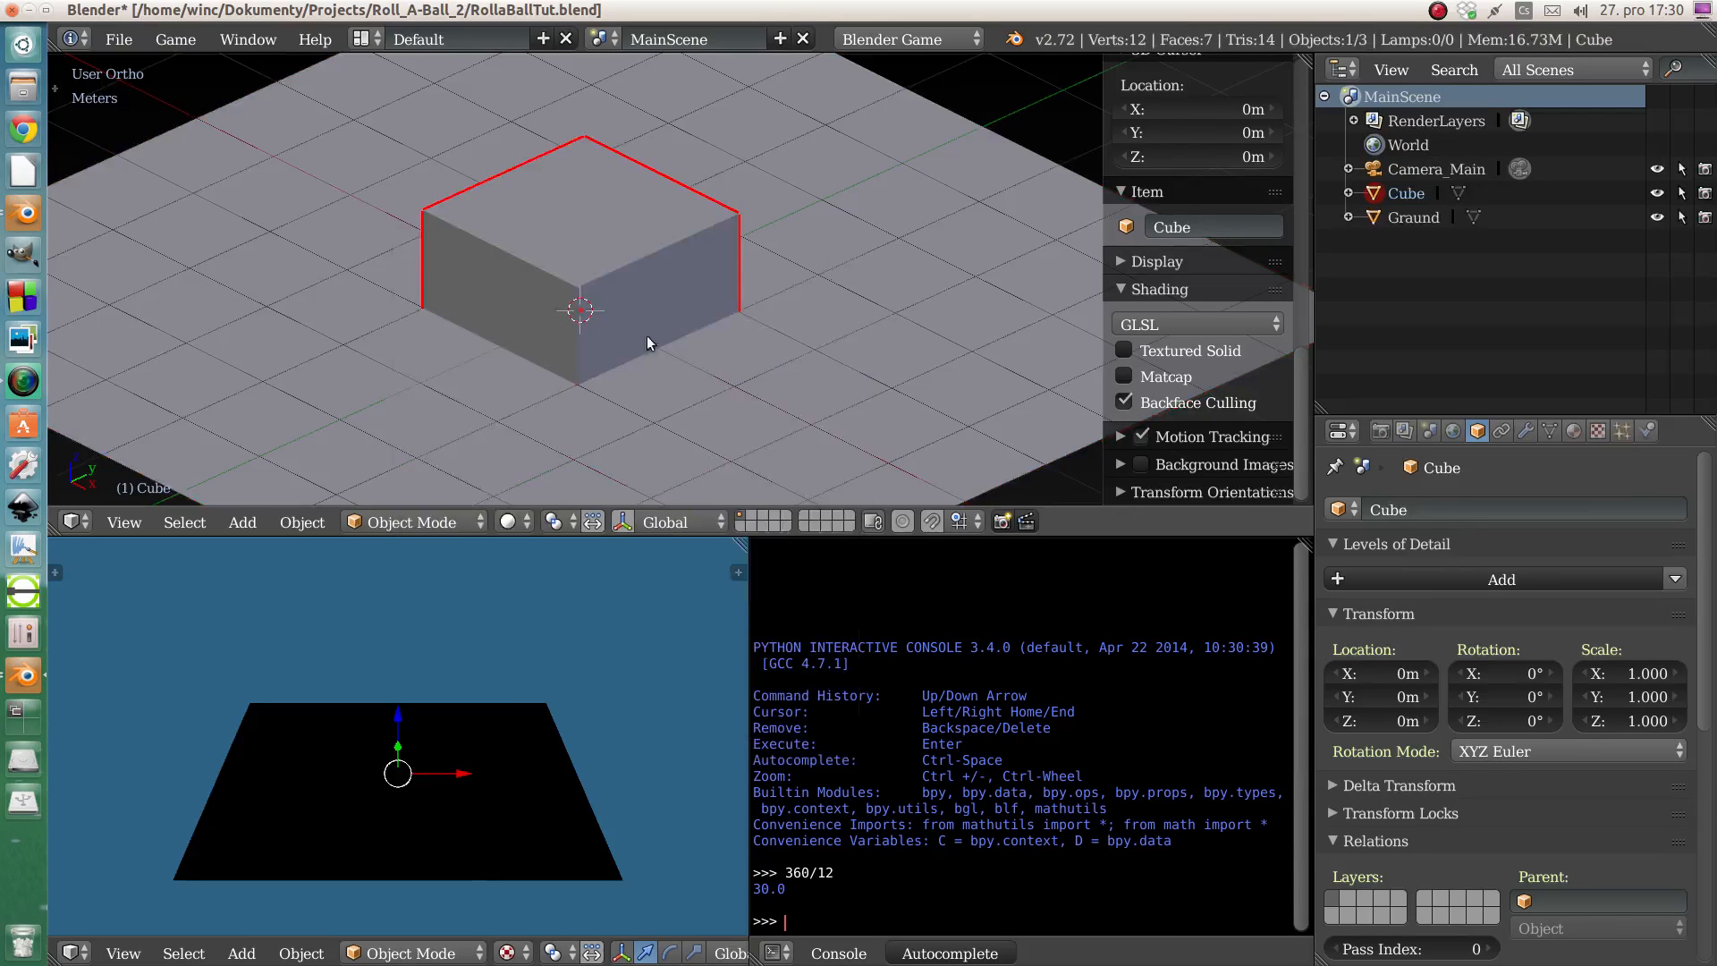
- Add a Subdivision Surface modifier to the cube and set its View subdivisions to 3
click(1526, 431)
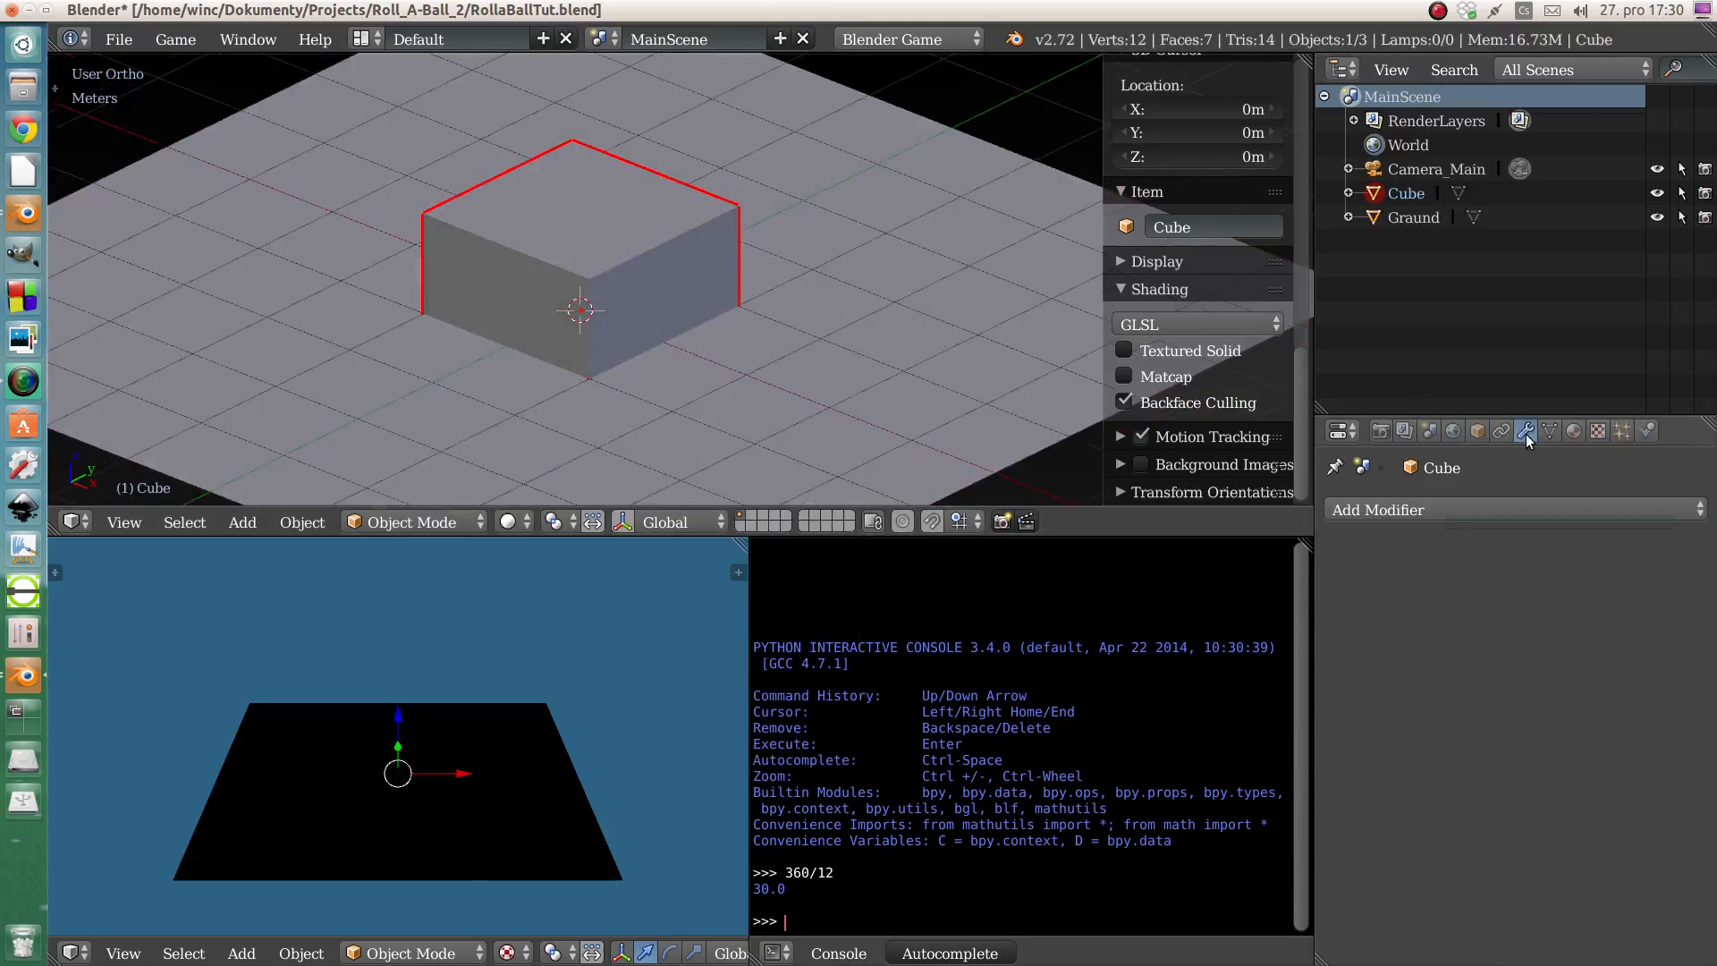
click(1420, 510)
click(1247, 433)
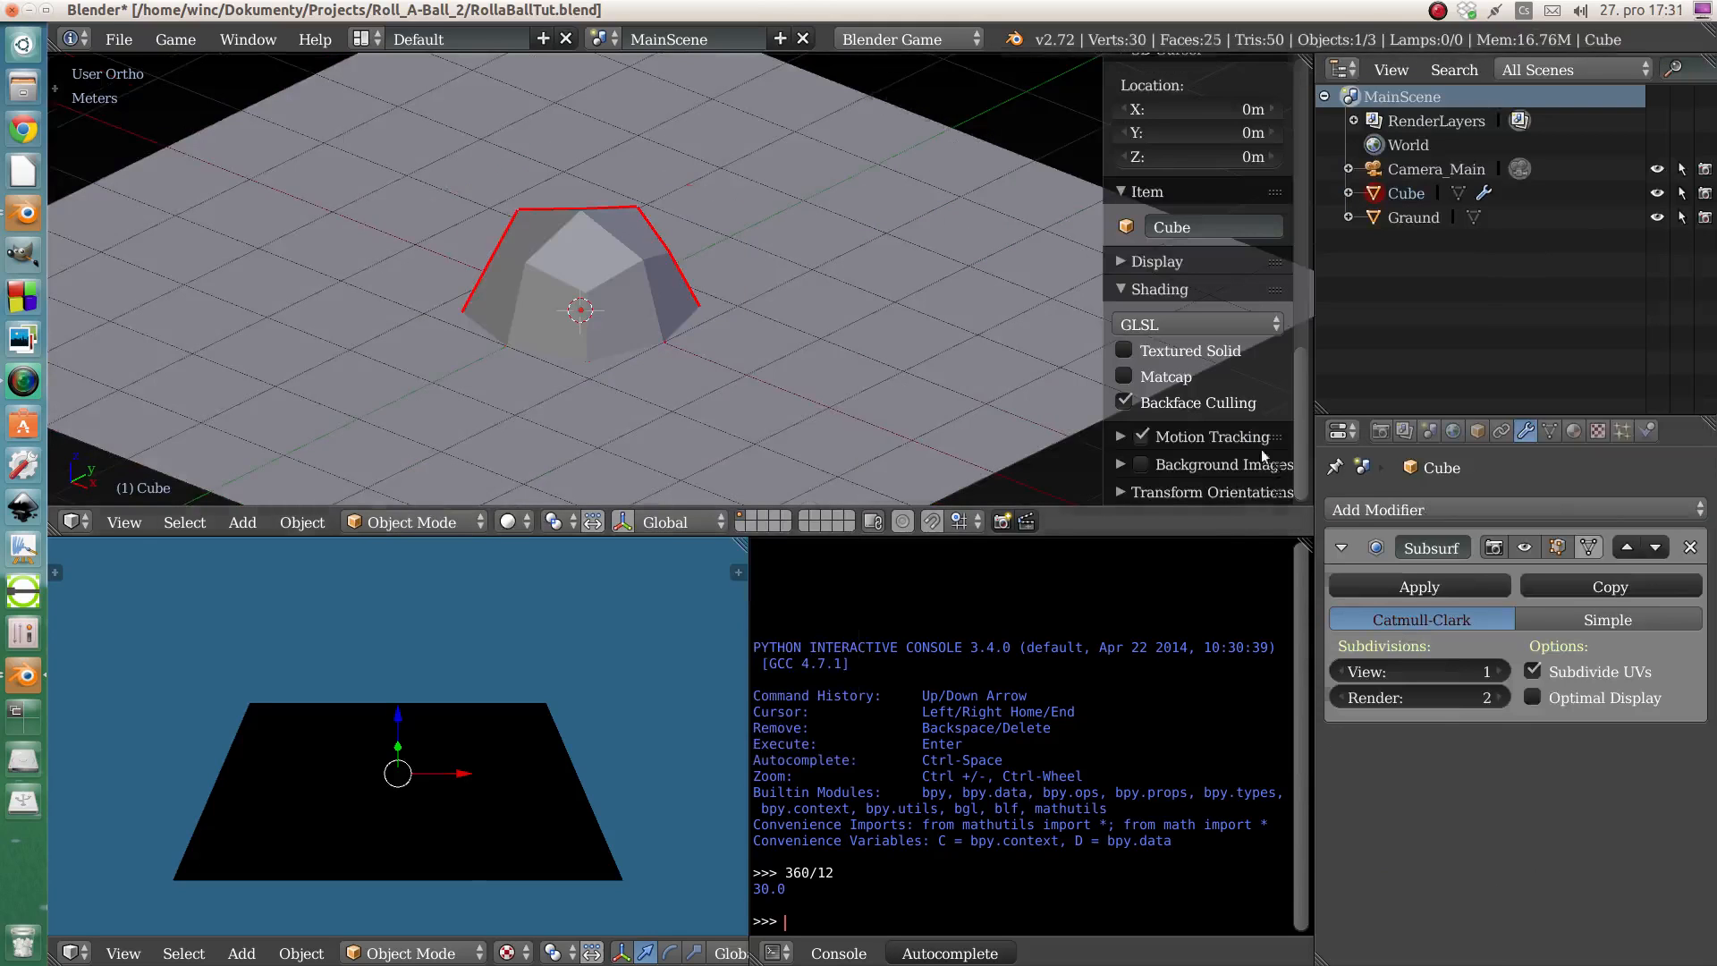
click(1501, 671)
click(1501, 670)
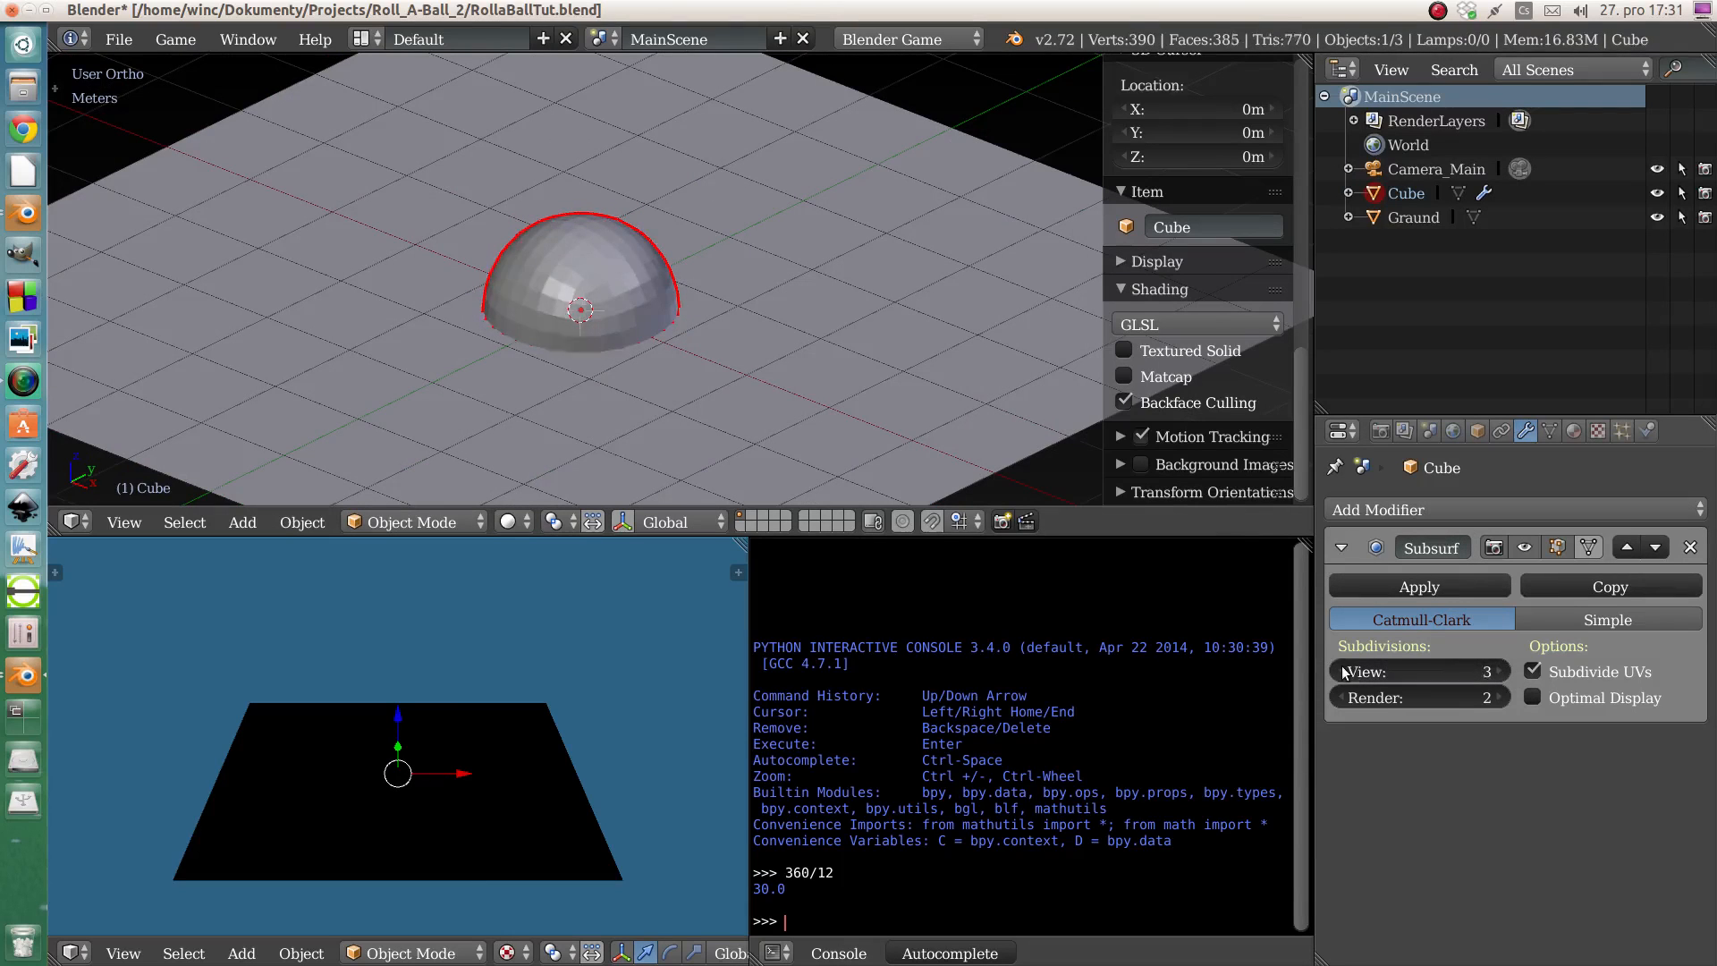
click(1338, 671)
click(1499, 673)
- Add a Cast modifier of type Sphere to the cube and set its factor to 1
click(1463, 510)
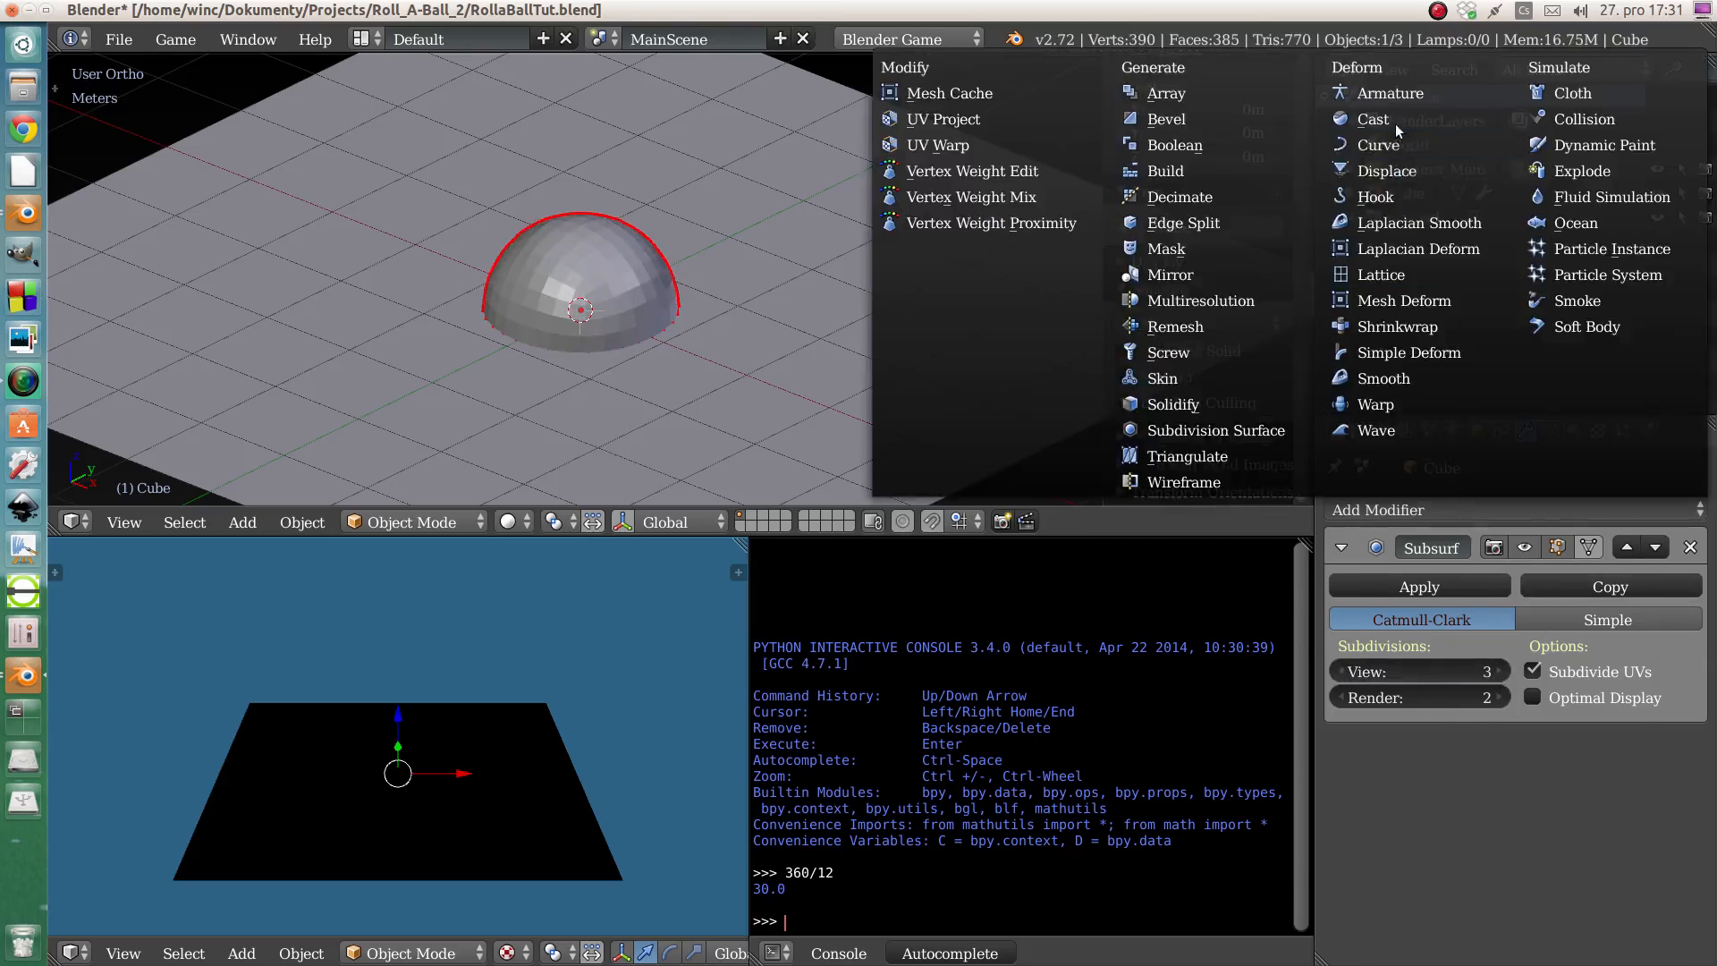
click(1373, 119)
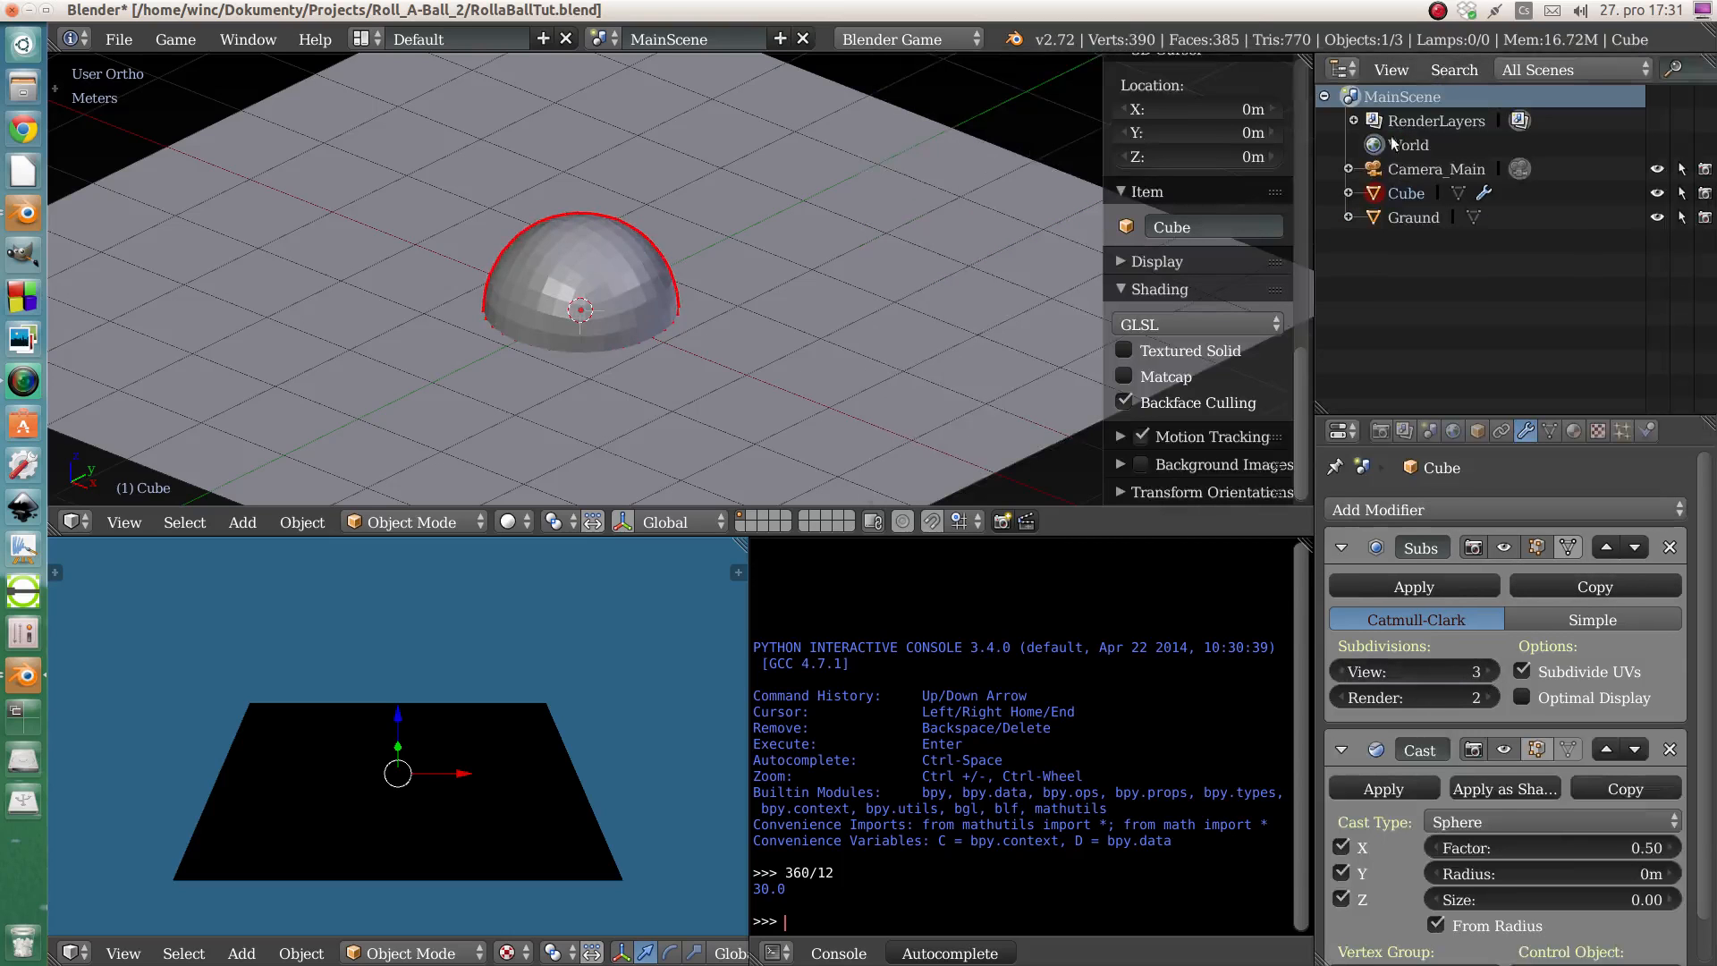
click(1558, 848)
text(1)
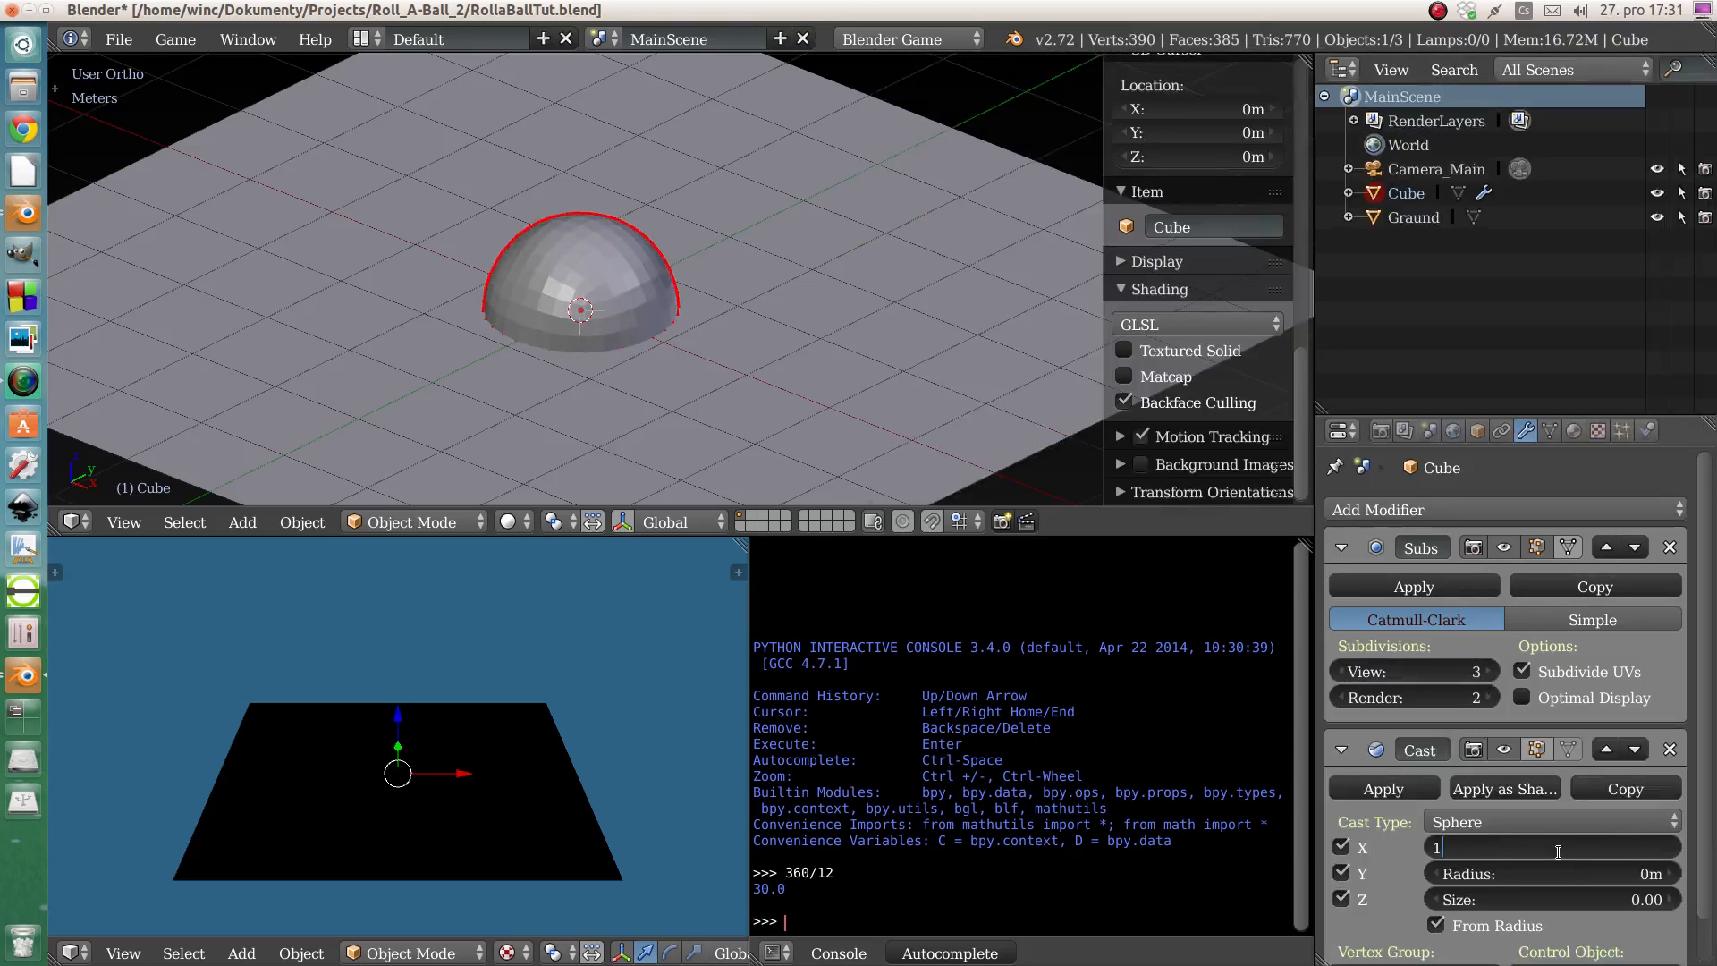
key(Return)
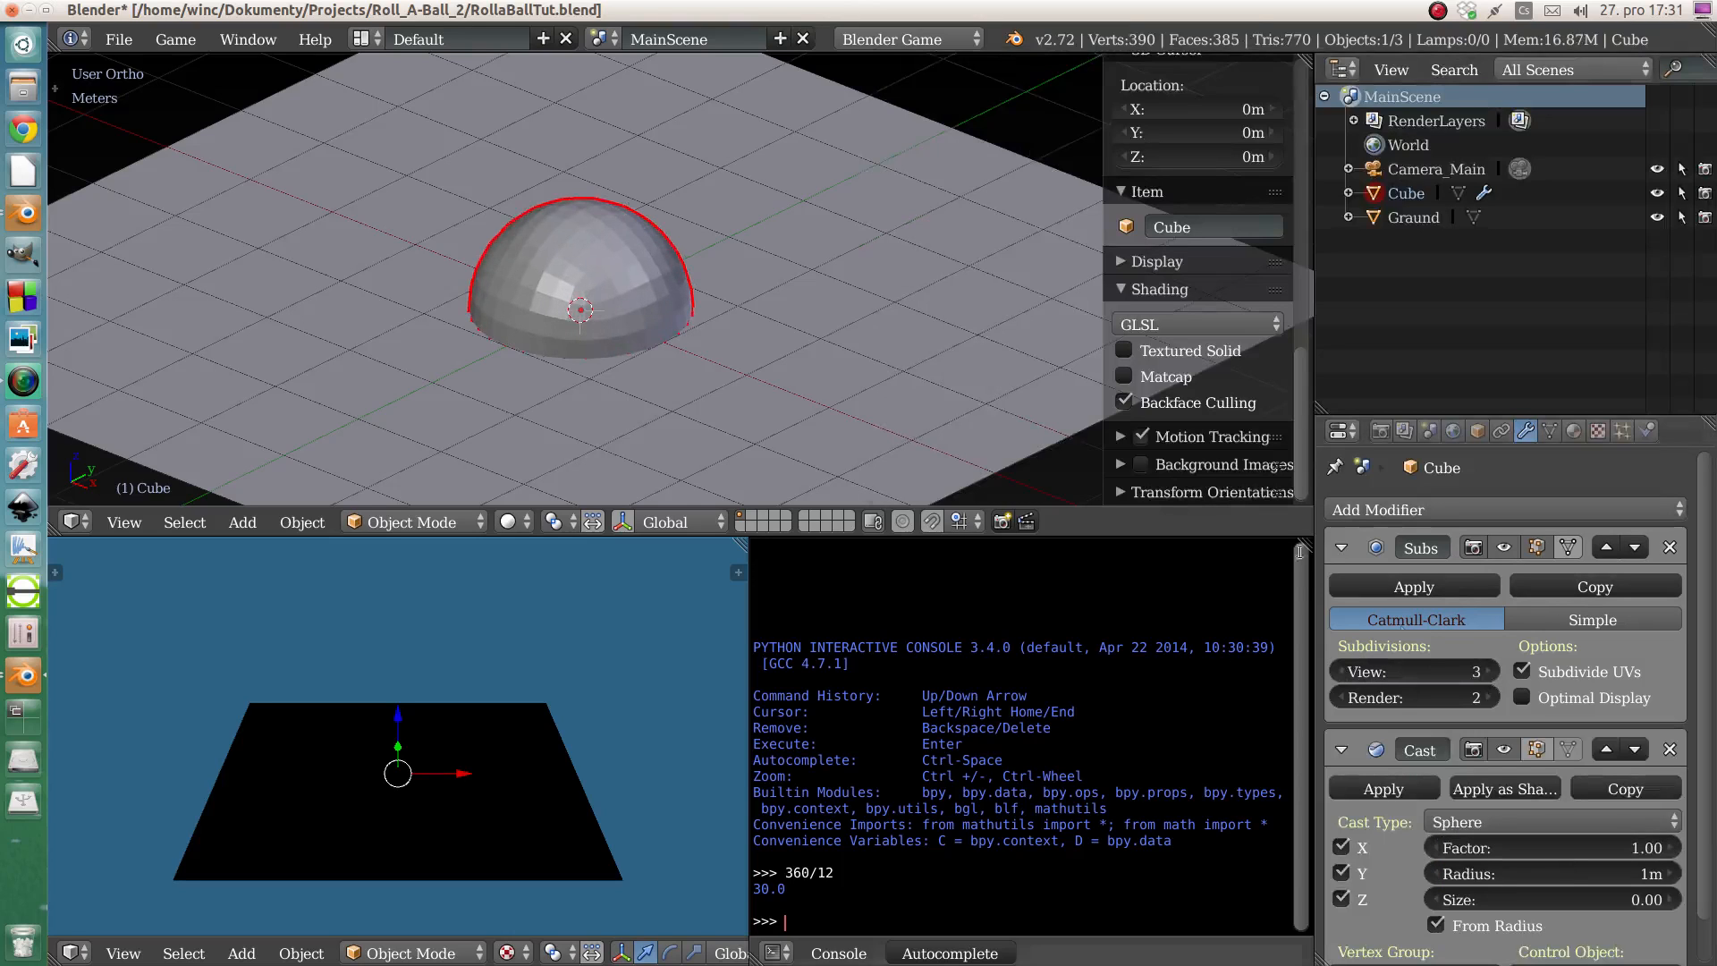
- Apply the Subdivision Surface and Cast modifiers to the cube and check the resulting mesh in Edit Mode
click(1409, 591)
click(1410, 590)
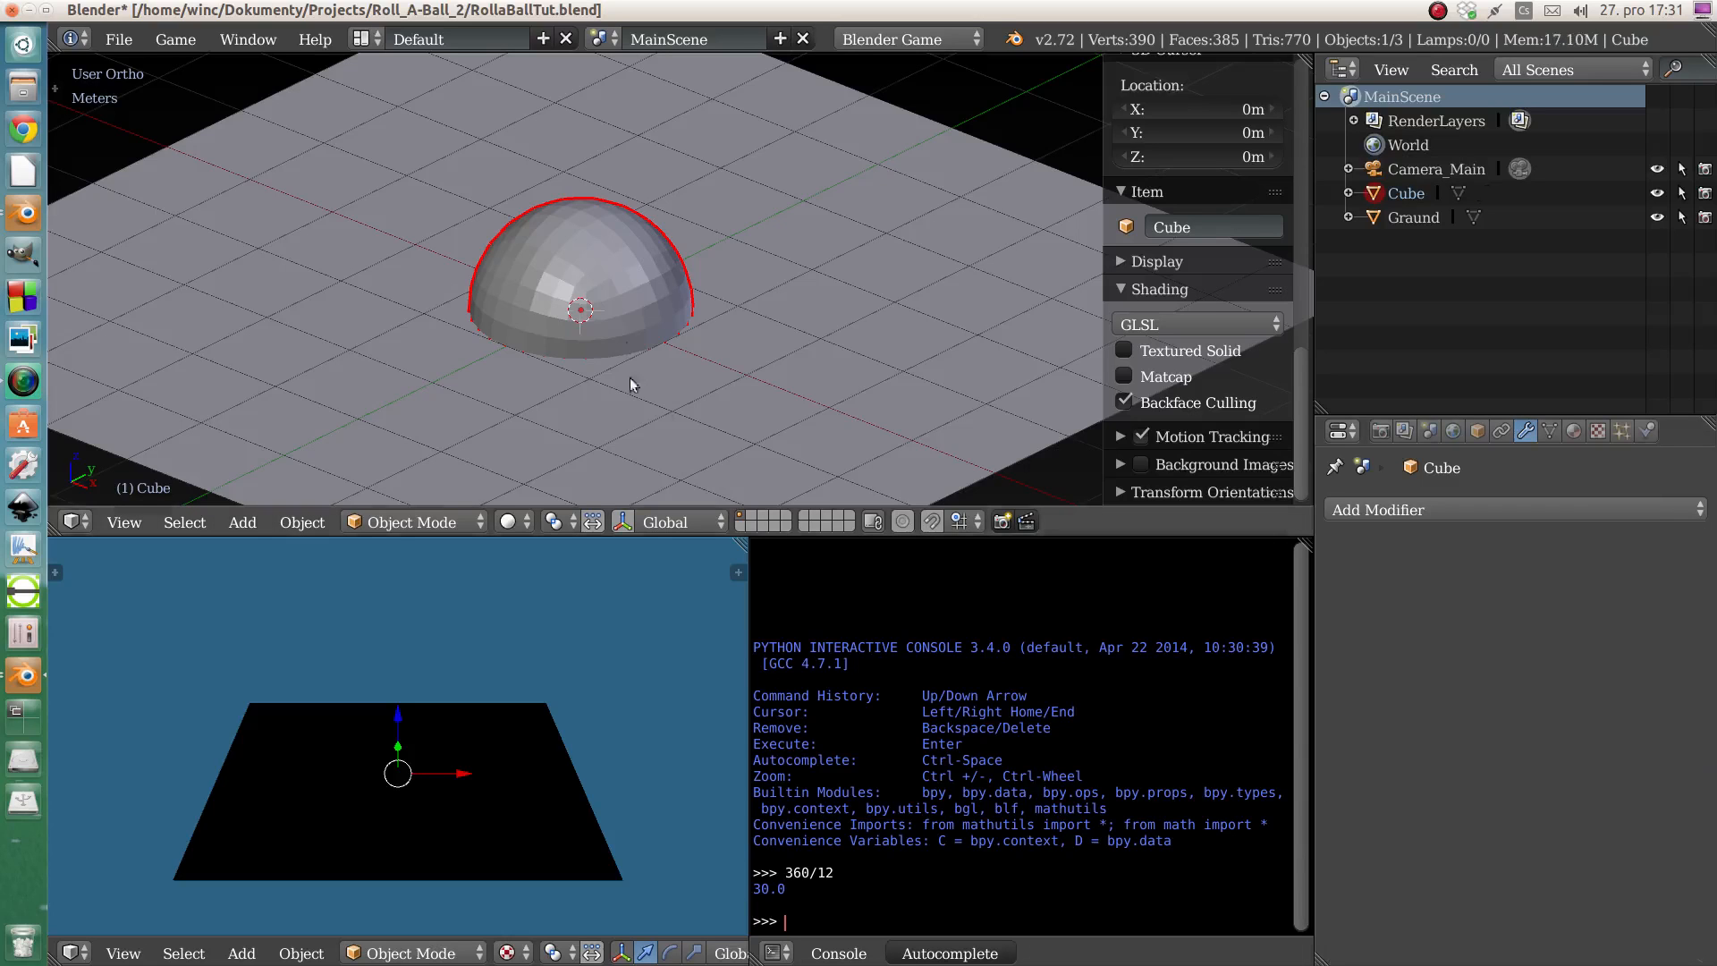
scroll(626, 291, up, 4)
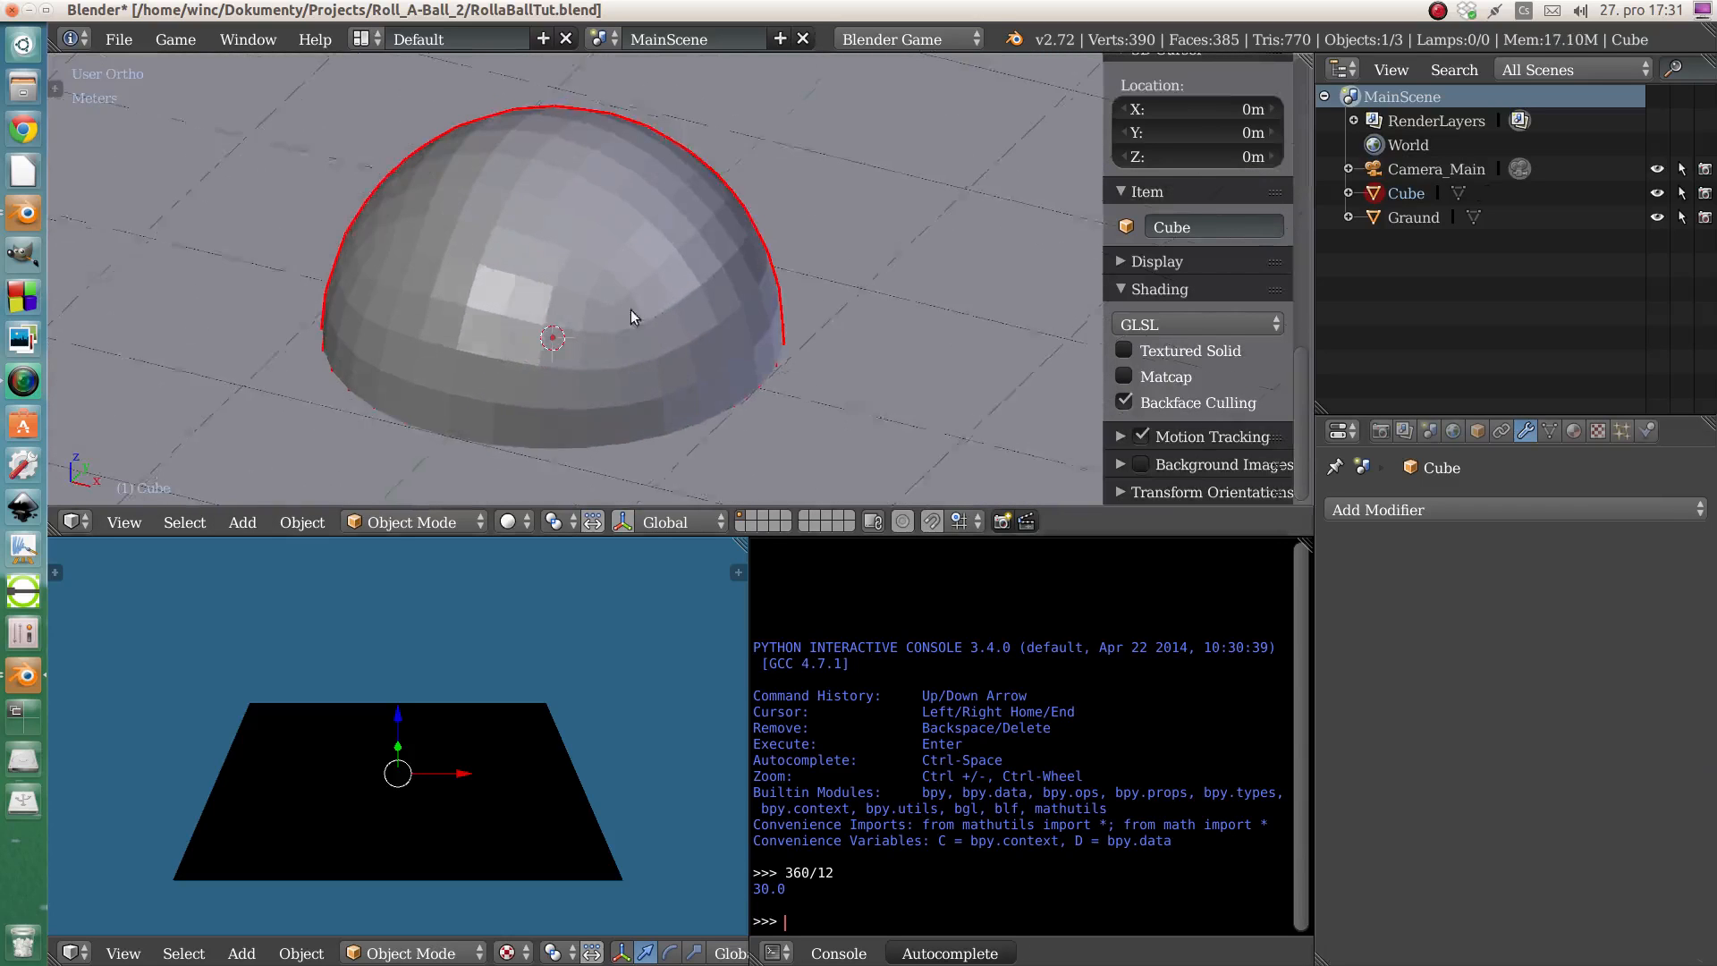
key(Tab)
middle_drag(652, 399, 747, 372)
key(Tab)
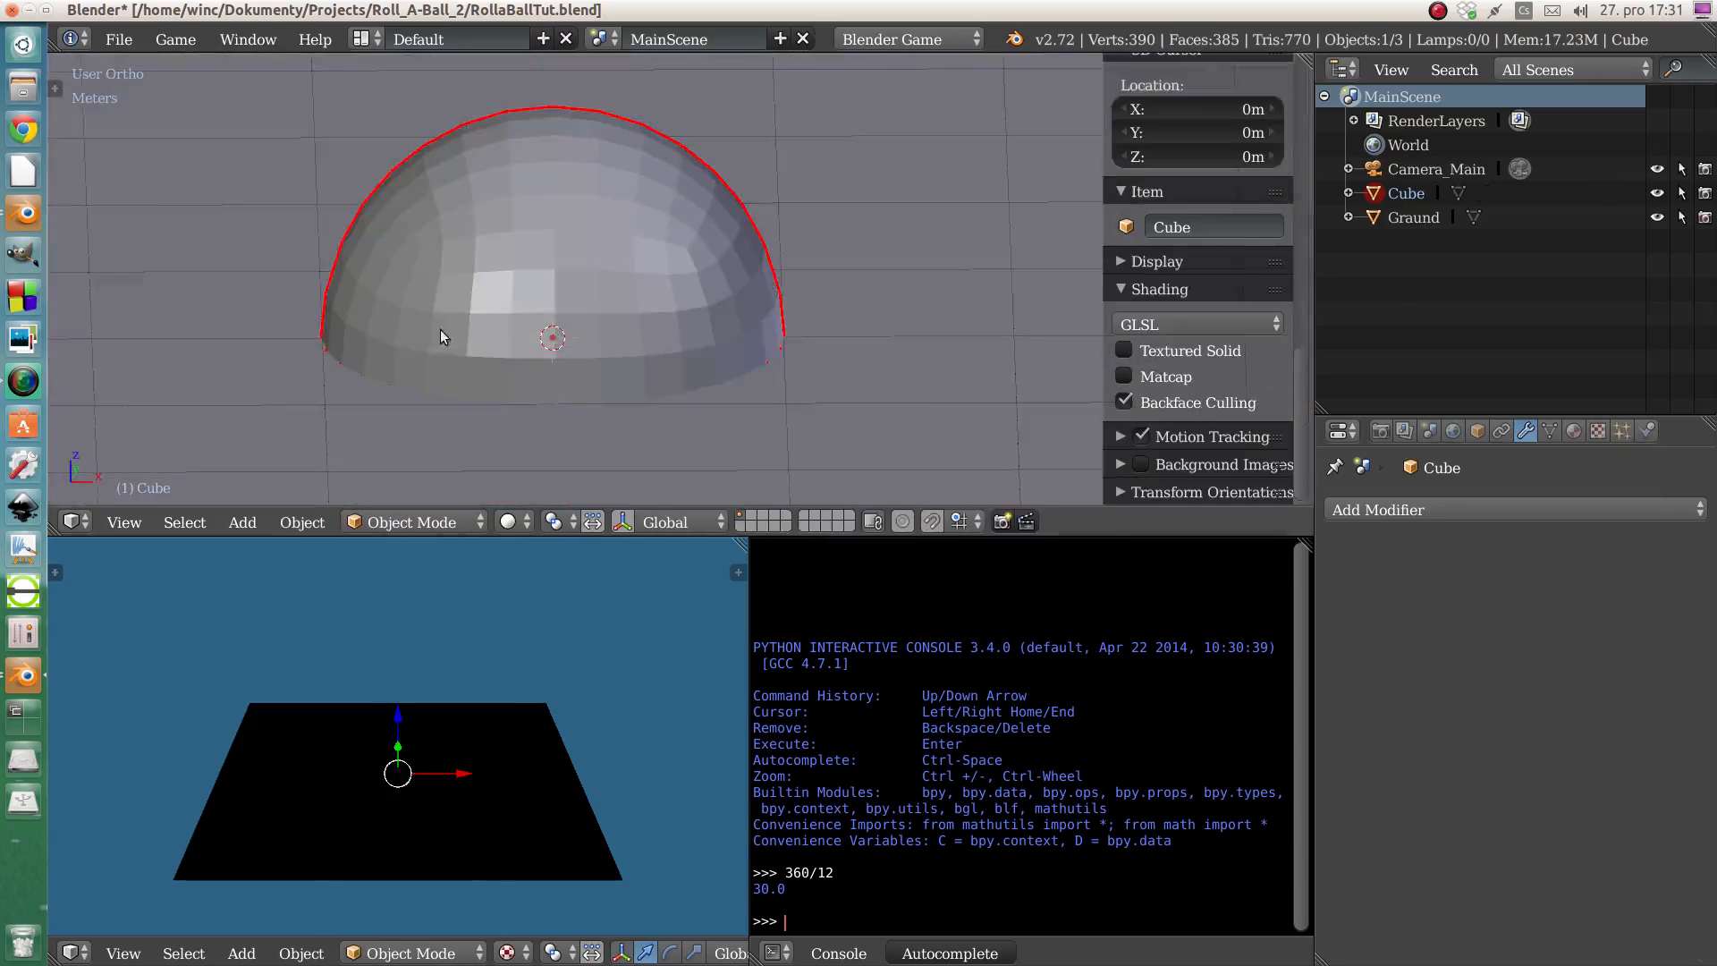
middle_drag(565, 337, 631, 356)
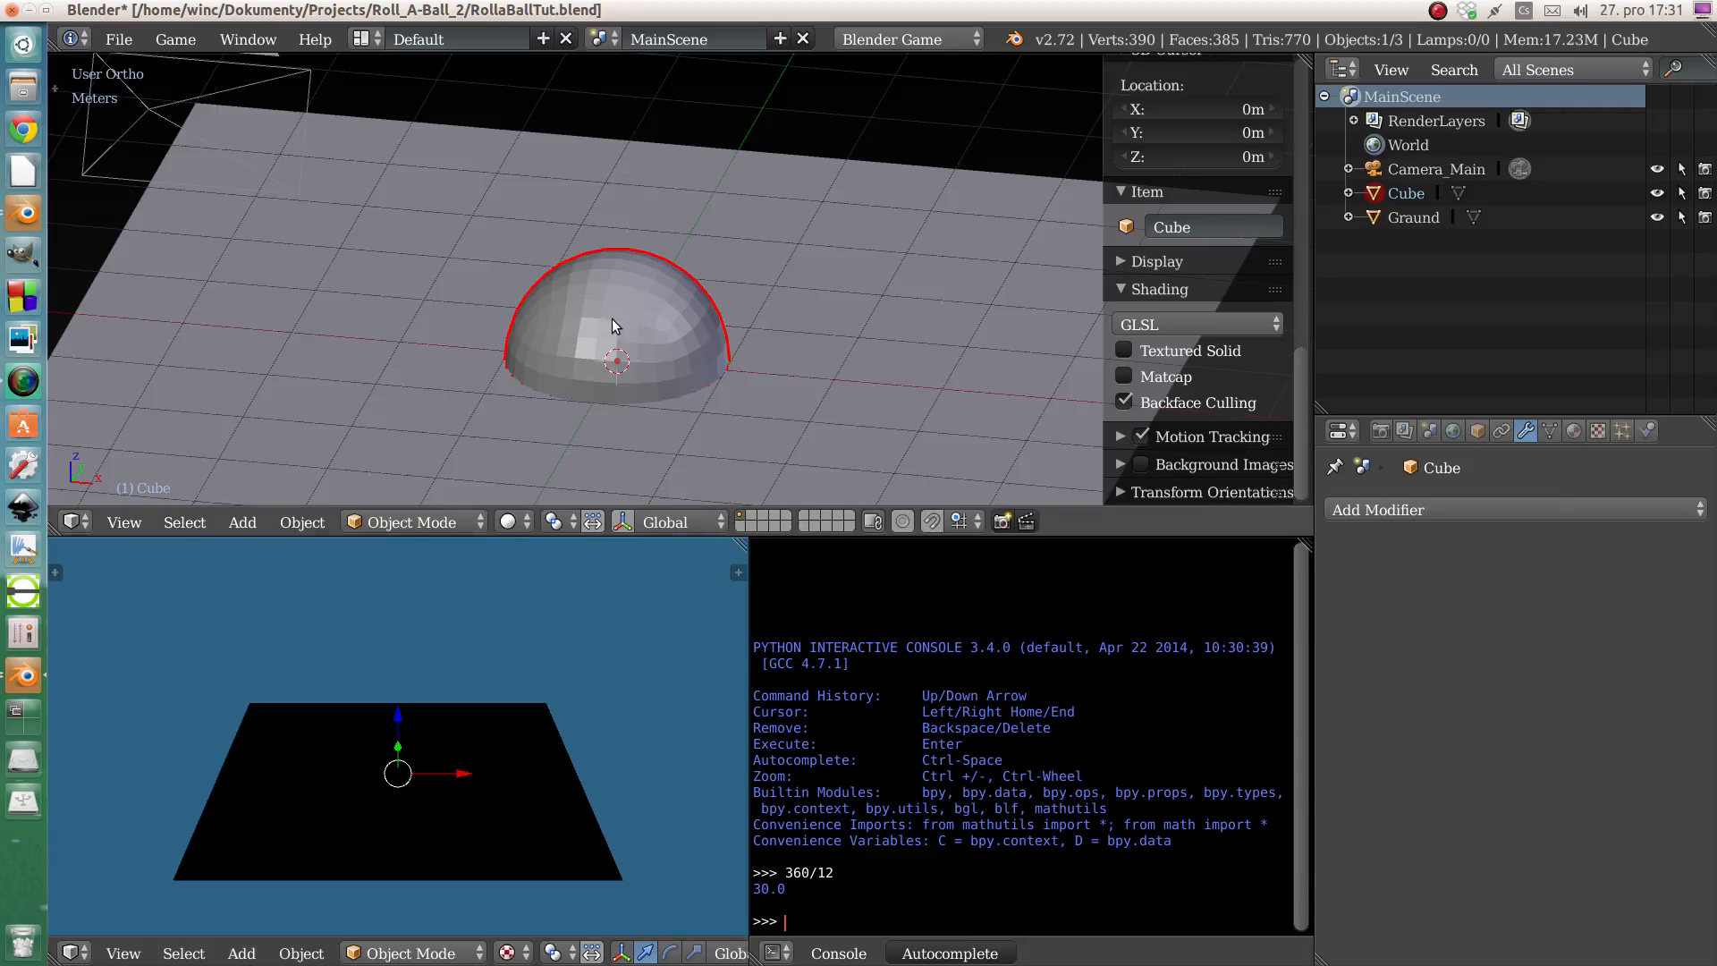
middle_drag(637, 316, 594, 330)
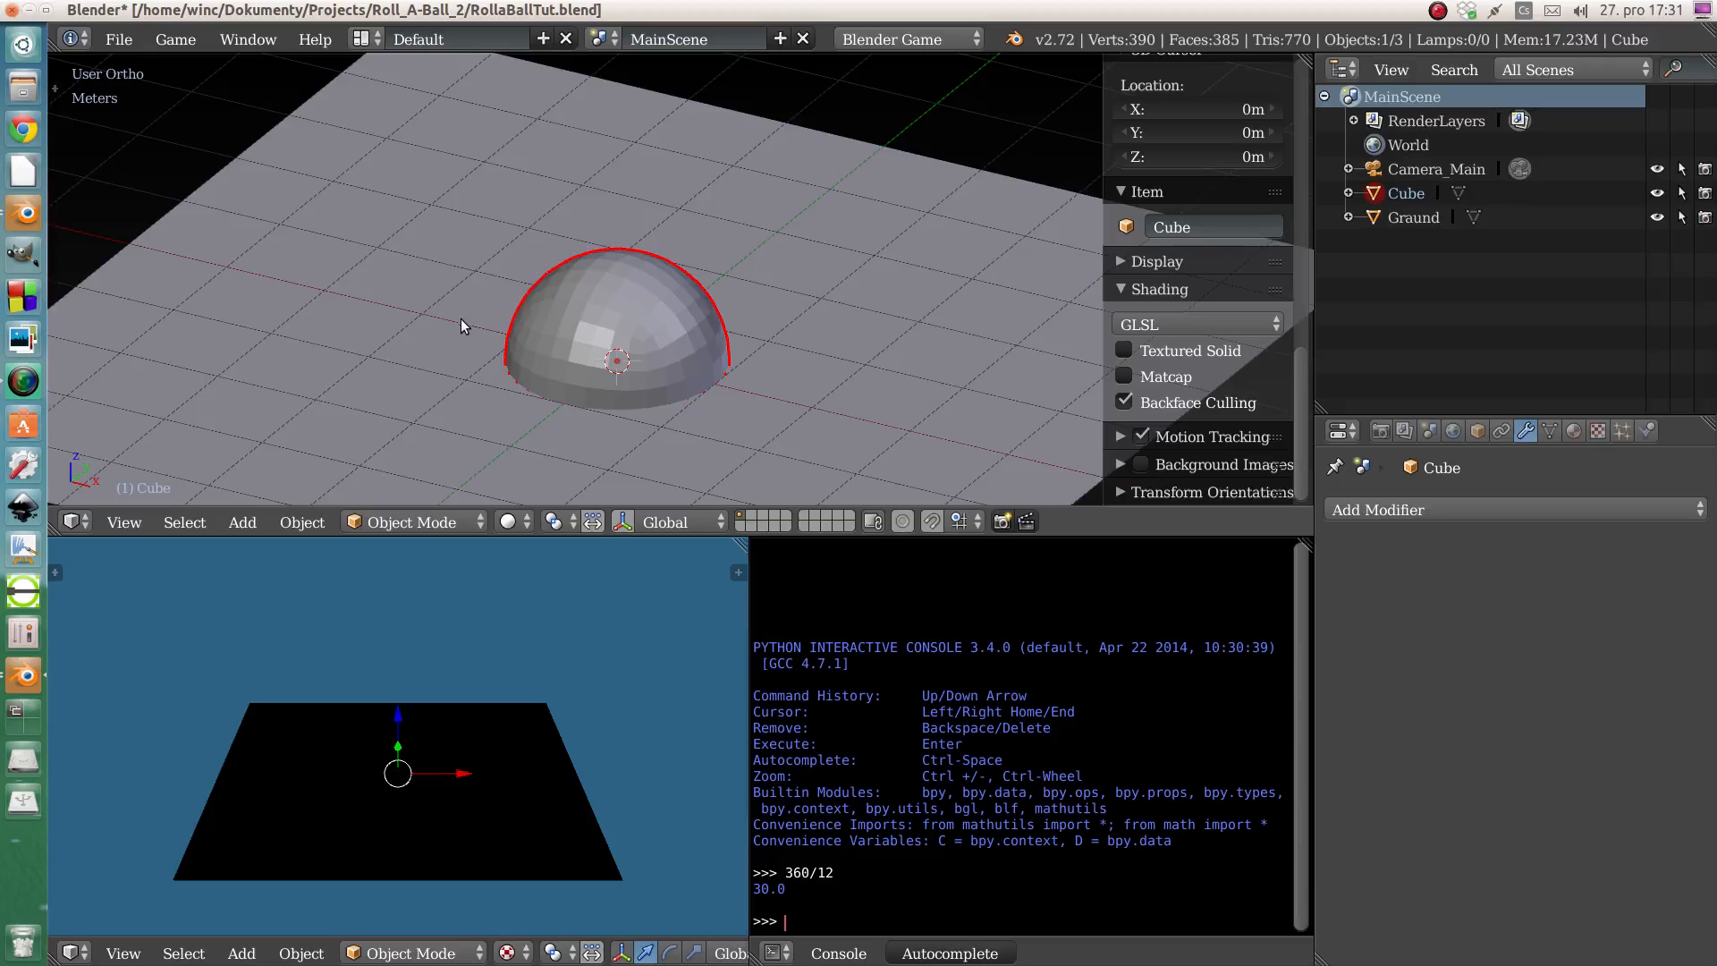
- Set the ball's shading to Shade Smooth, with the tool shelf open at its shading options
key(t)
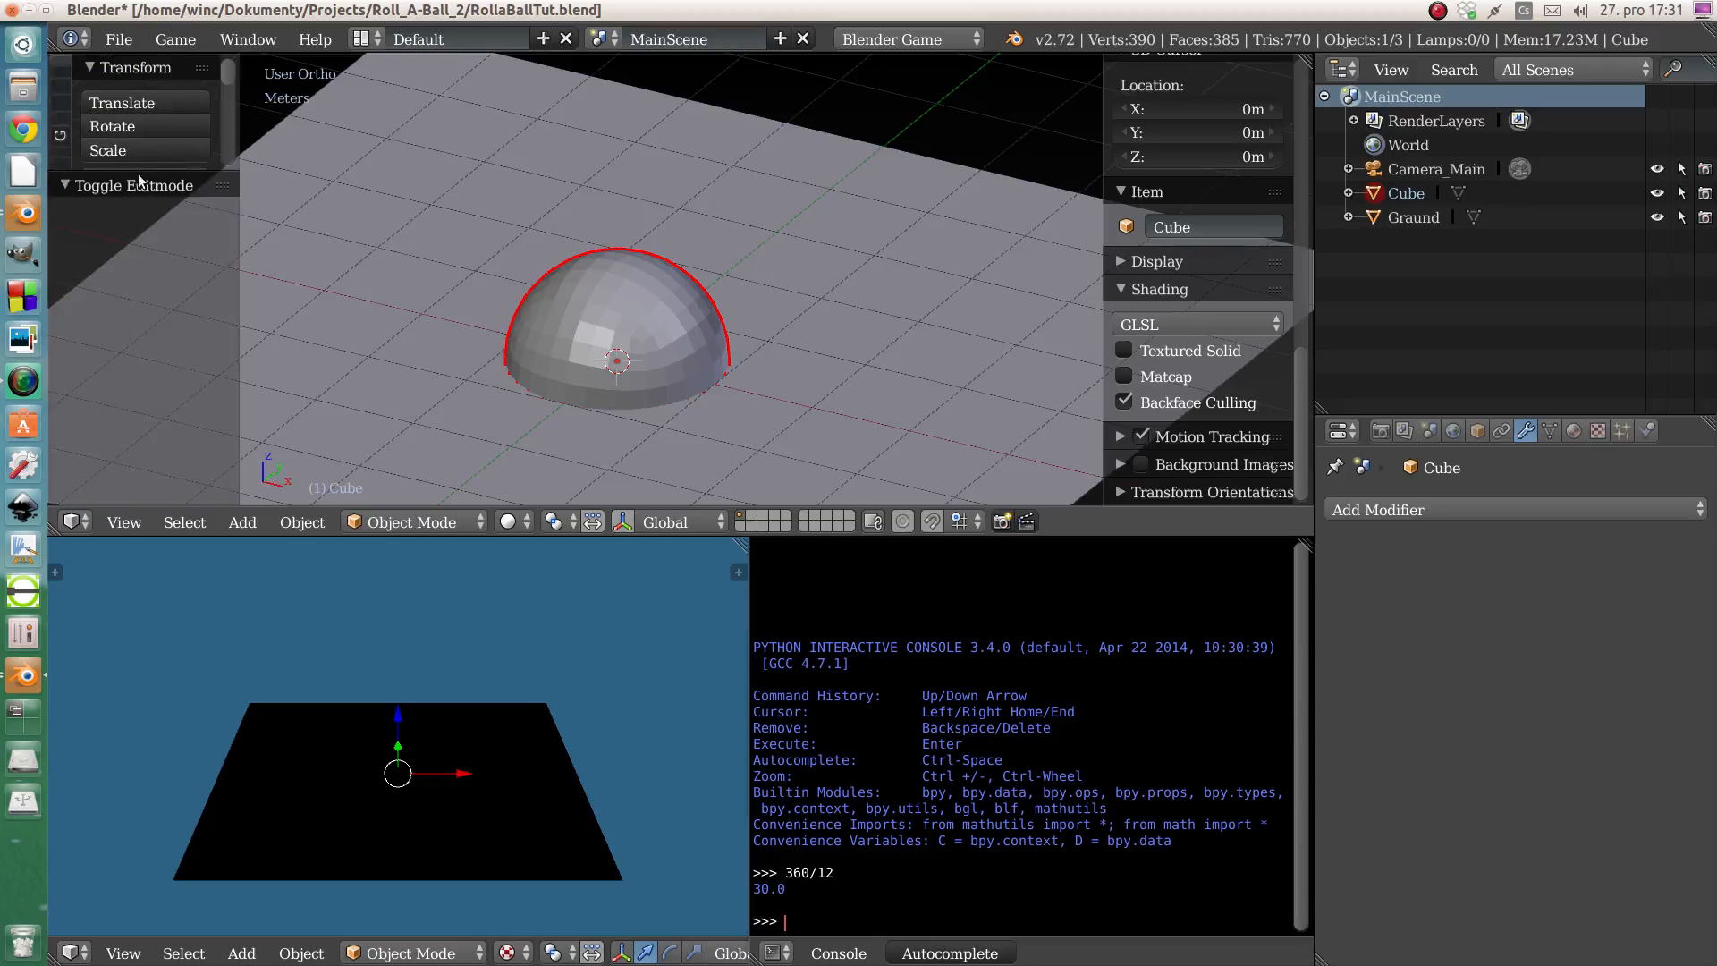
drag(142, 178, 145, 350)
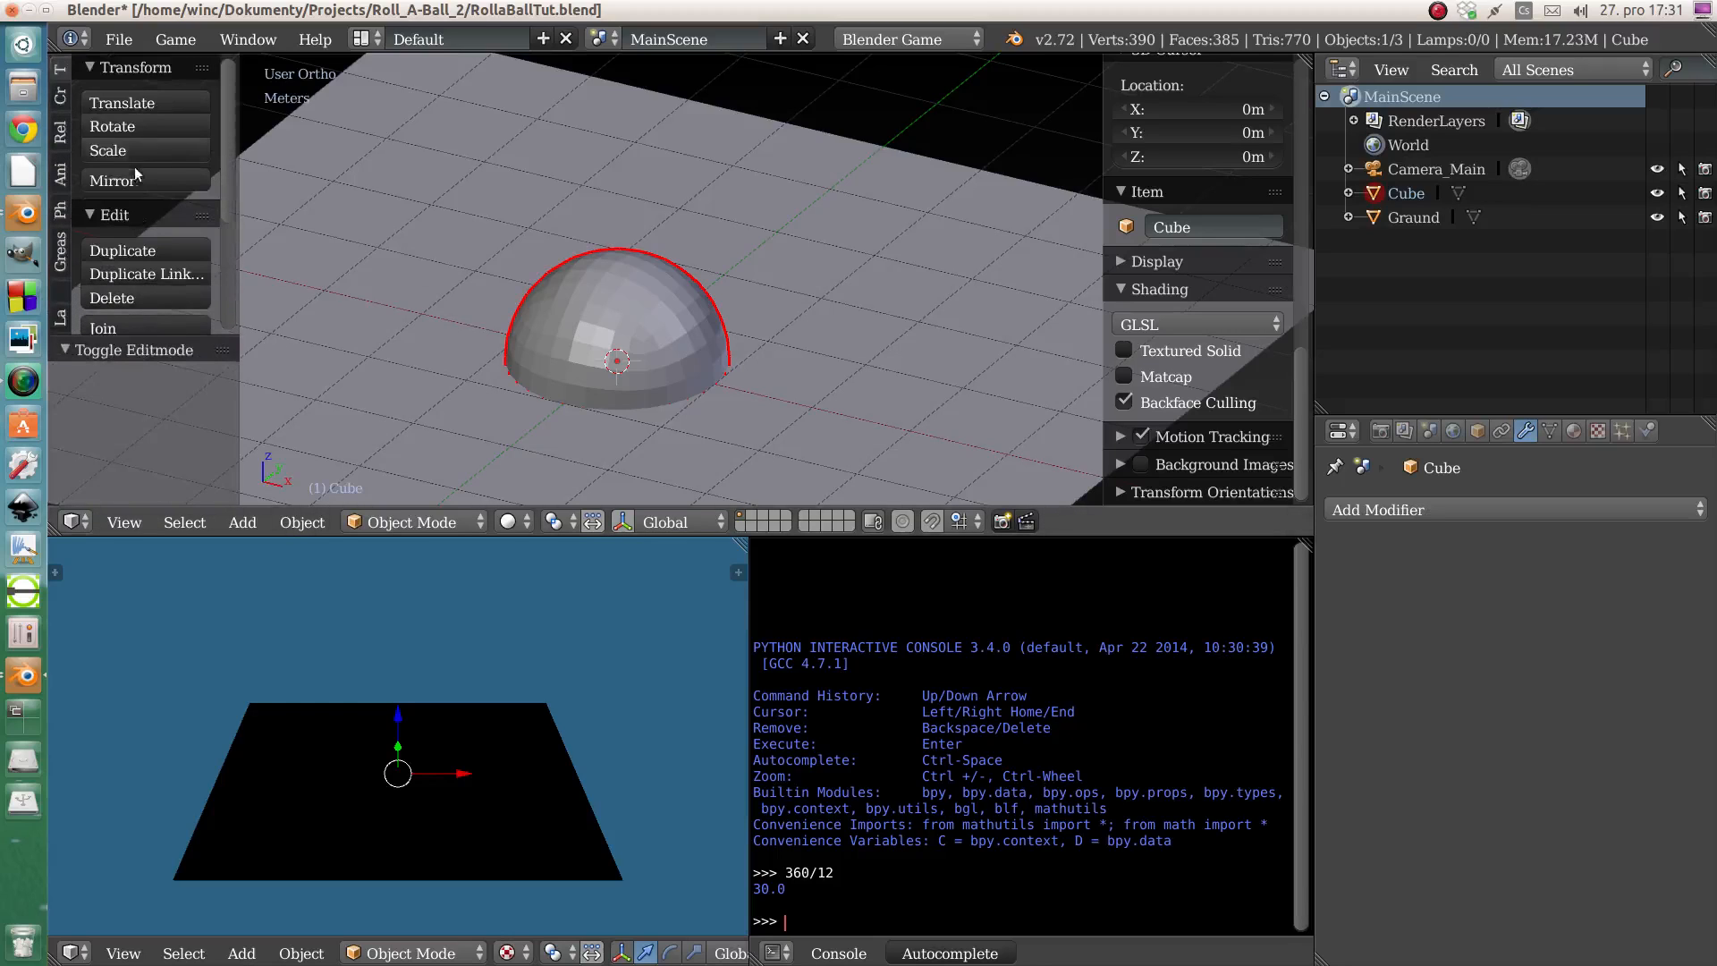
scroll(136, 197, down, 2)
scroll(136, 203, down, 4)
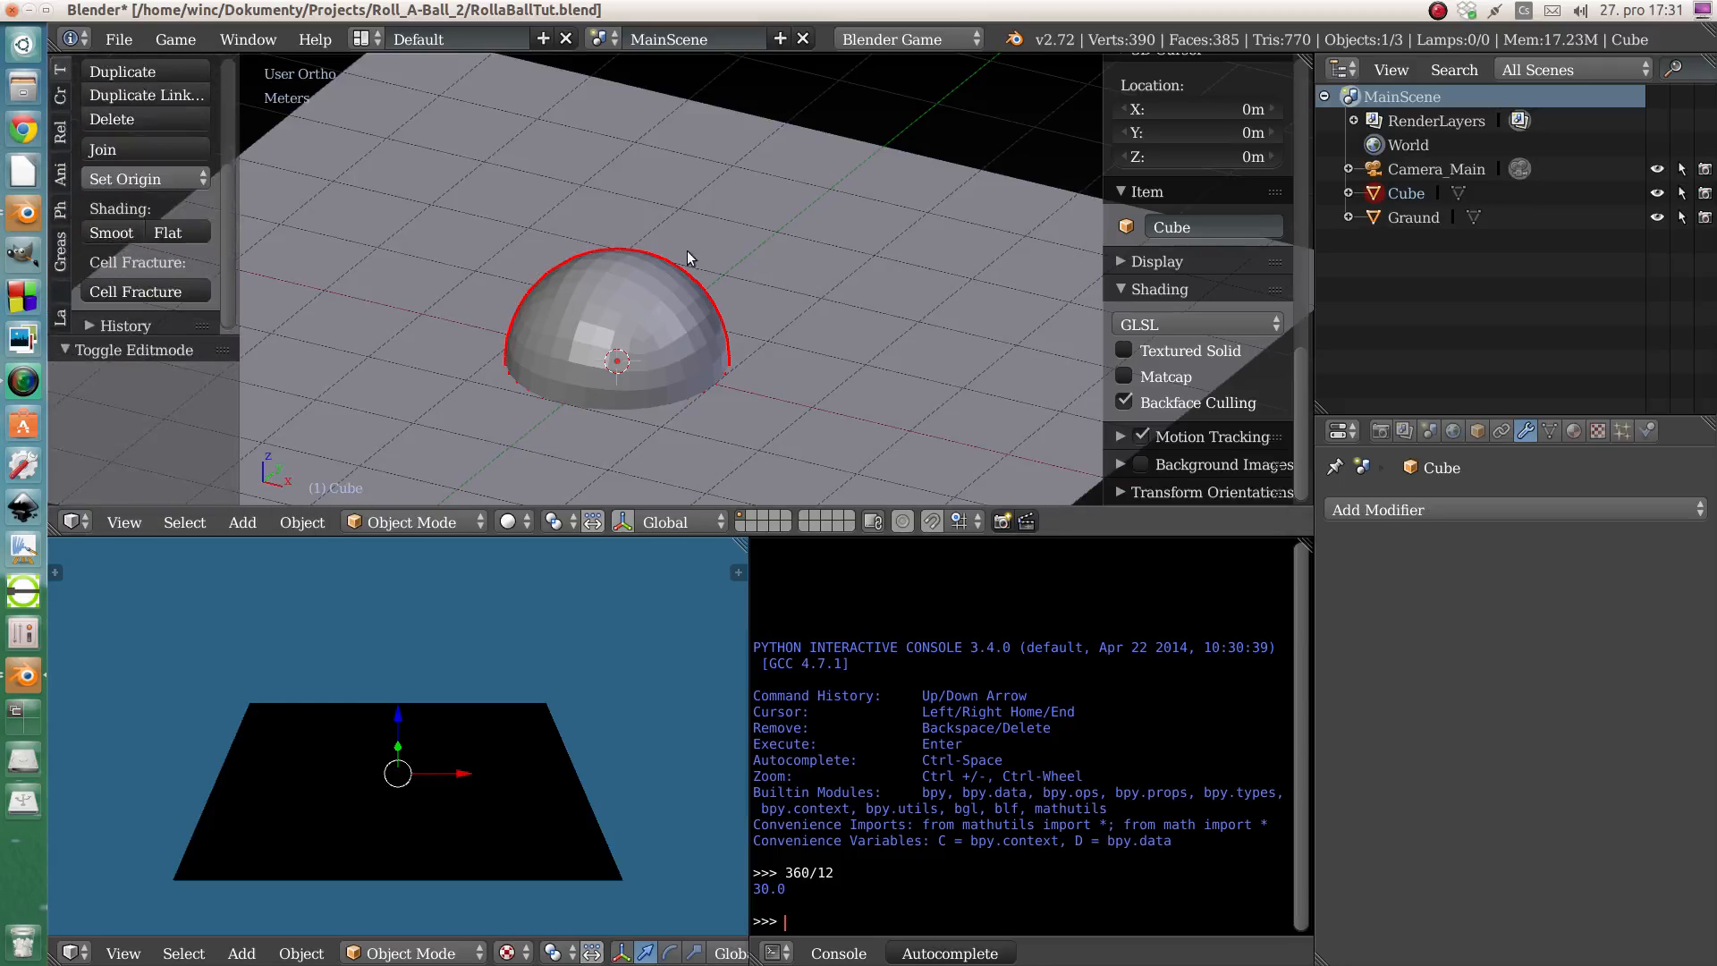
key(z)
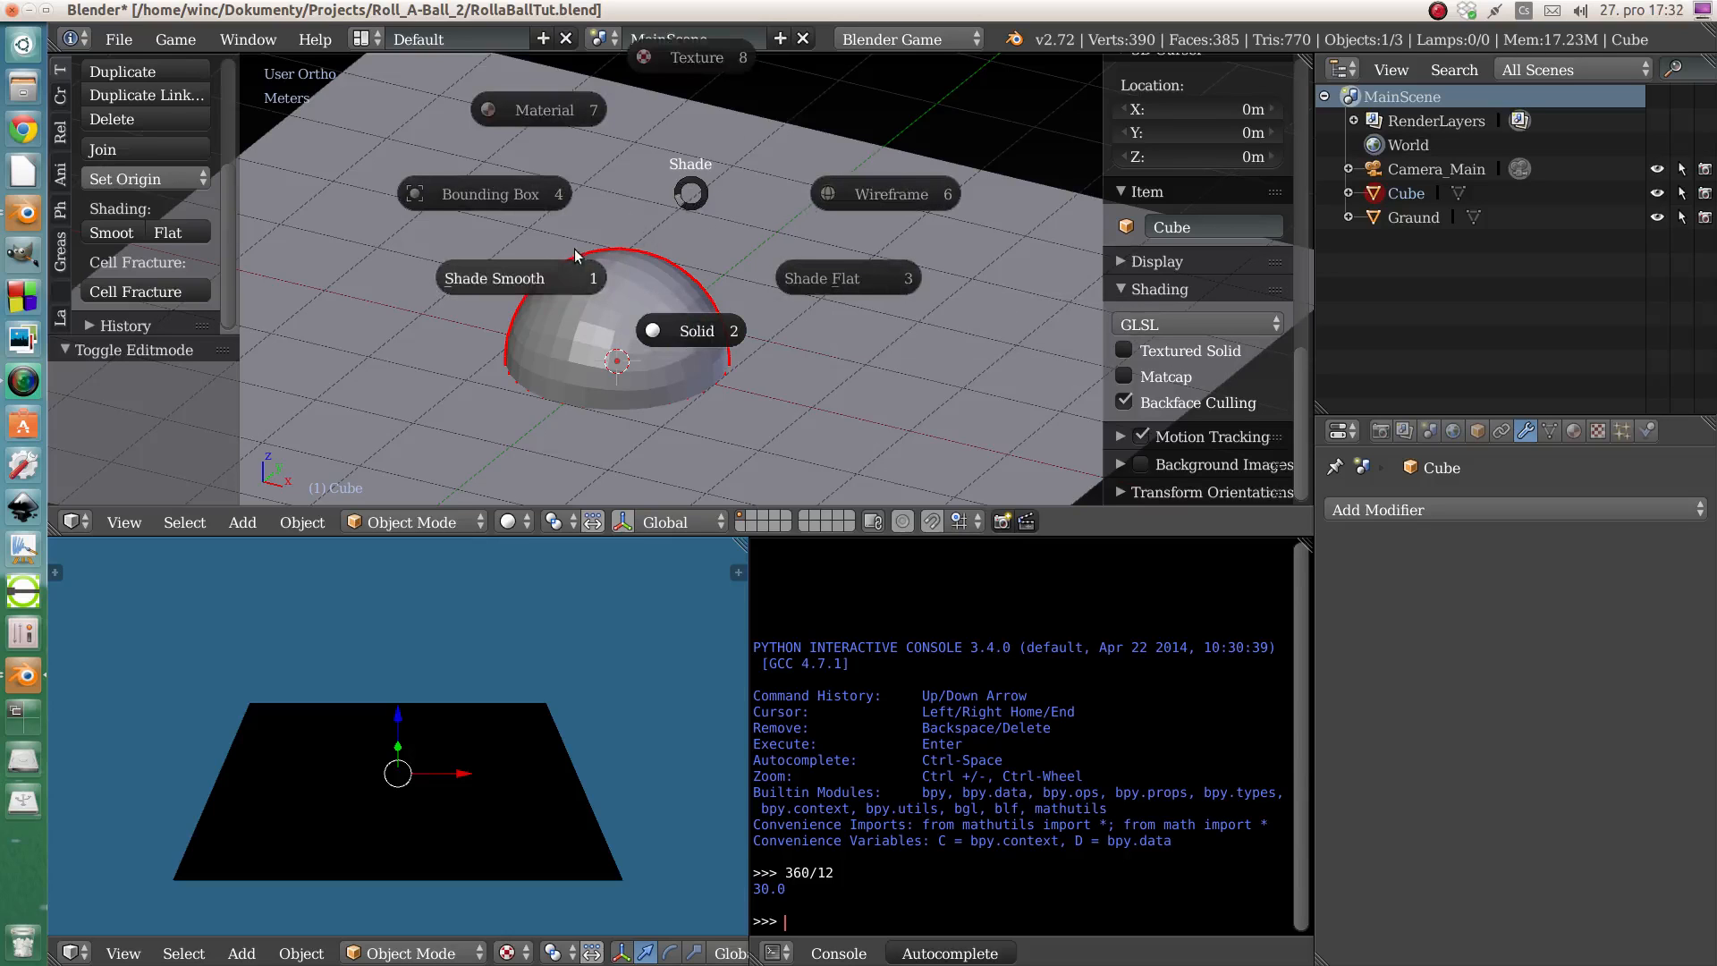
click(515, 291)
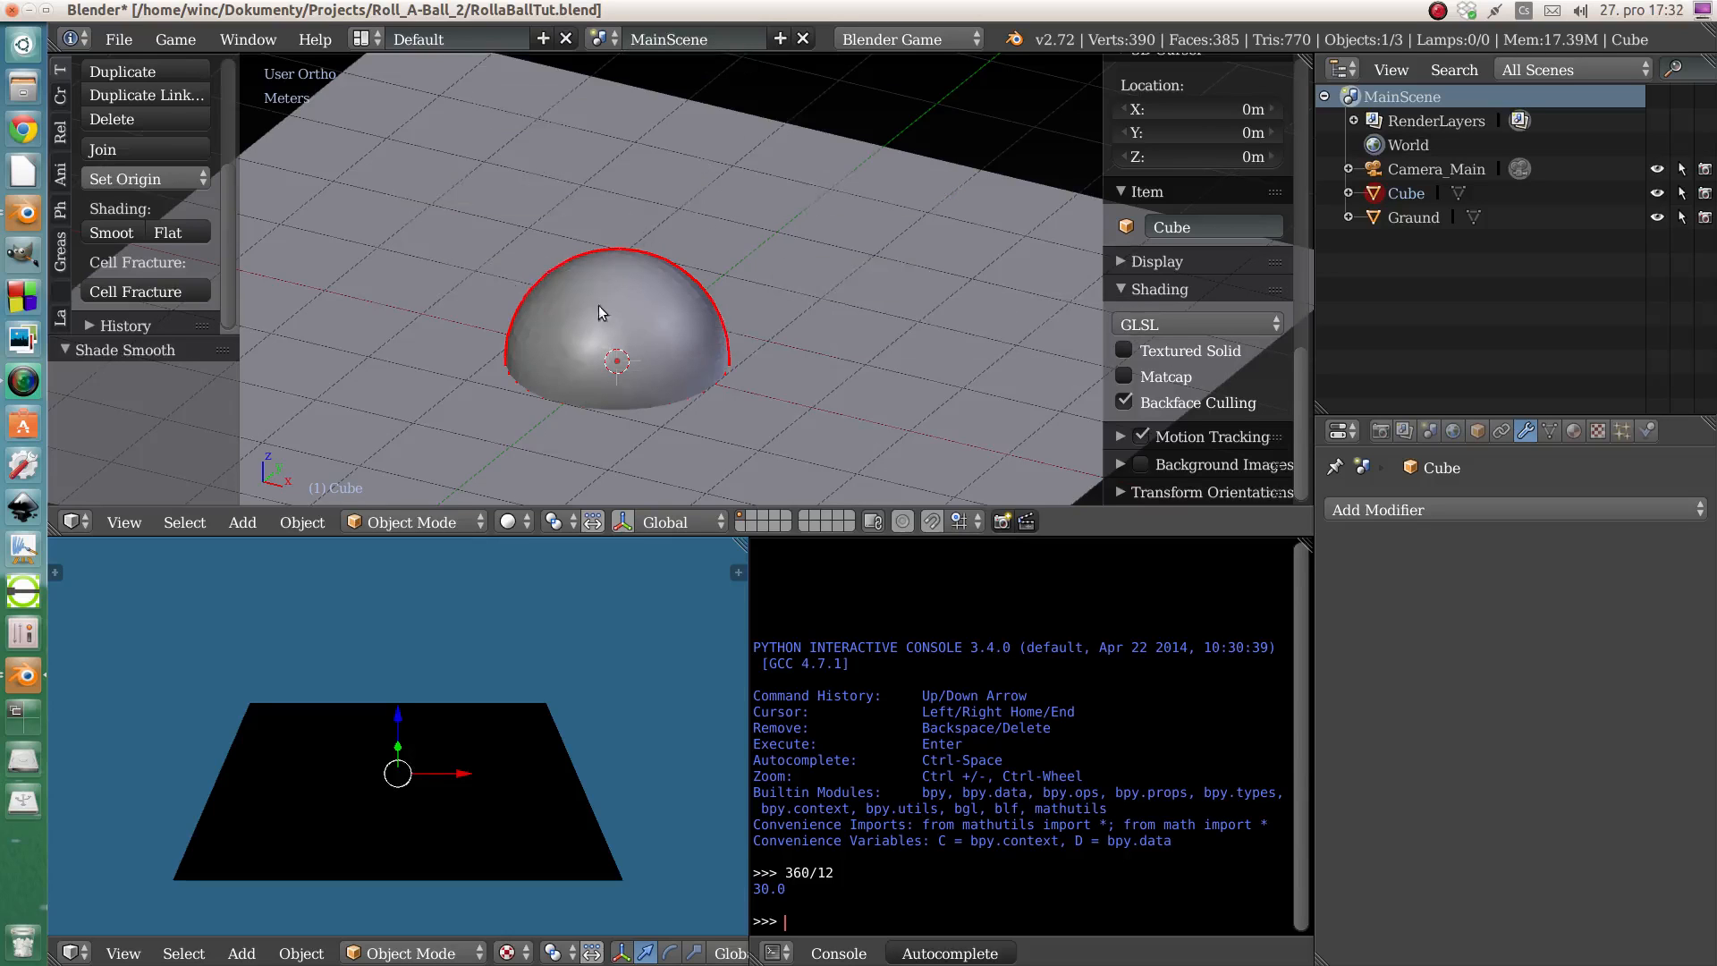
- Close the tool shelf and scale the ball uniformly to about half its size
middle_drag(598, 305, 546, 344)
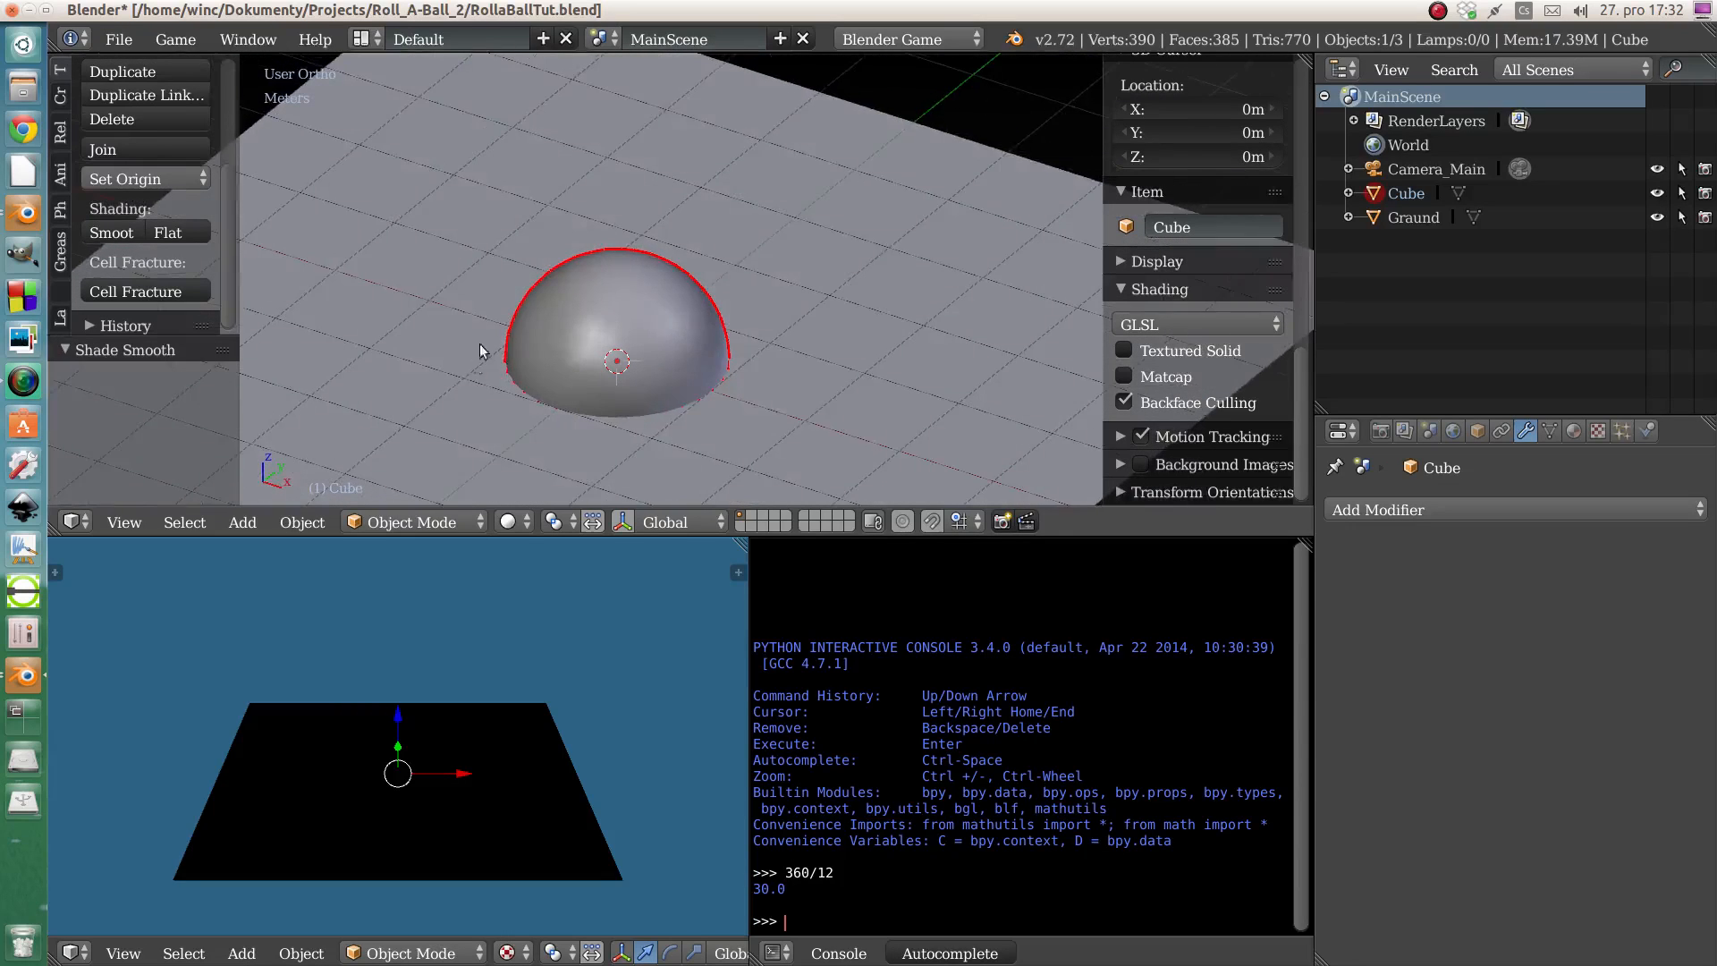
key(t)
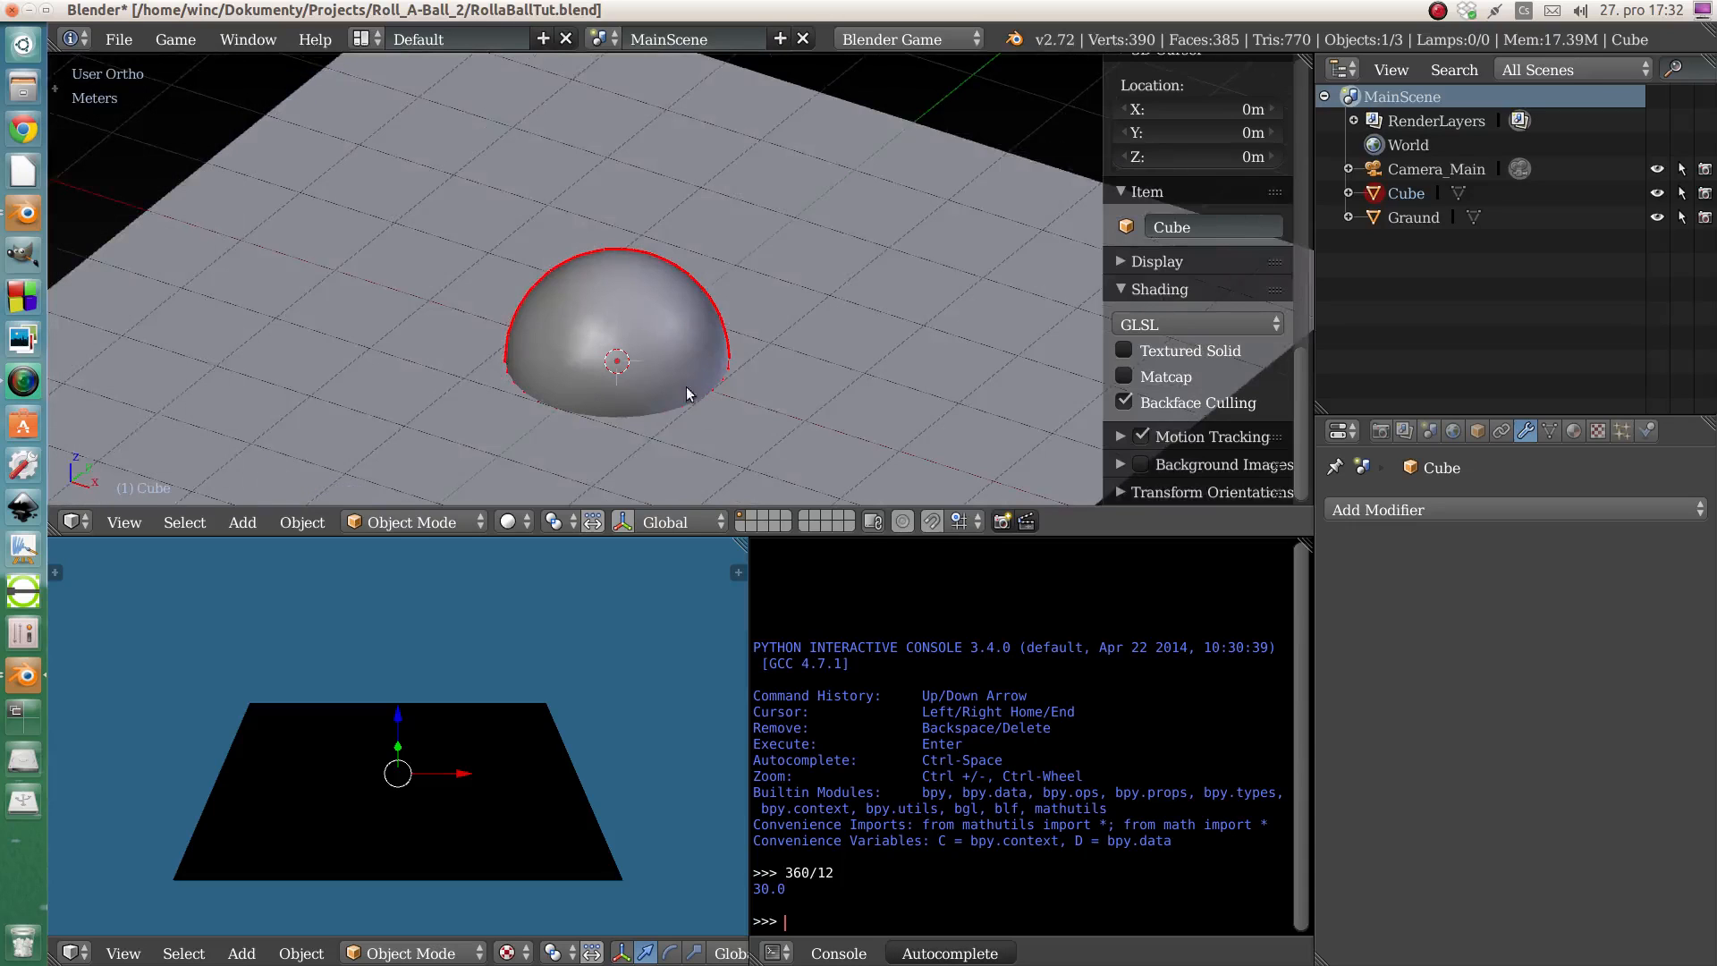
middle_drag(689, 386, 606, 326)
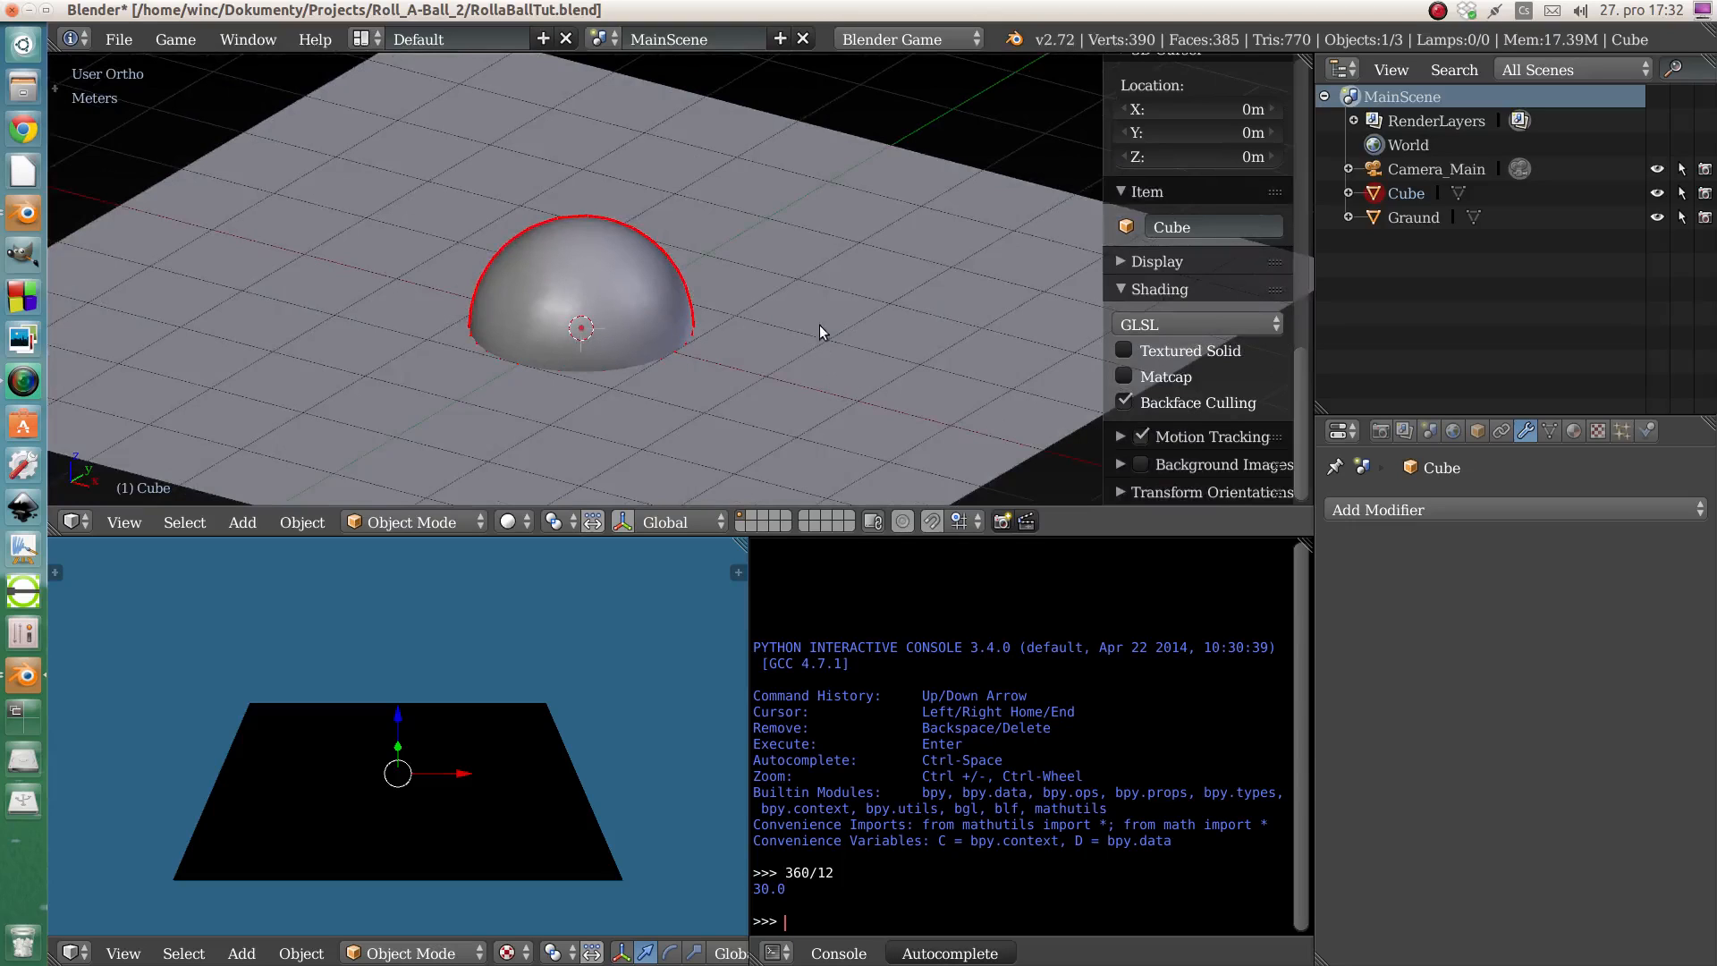
key(s)
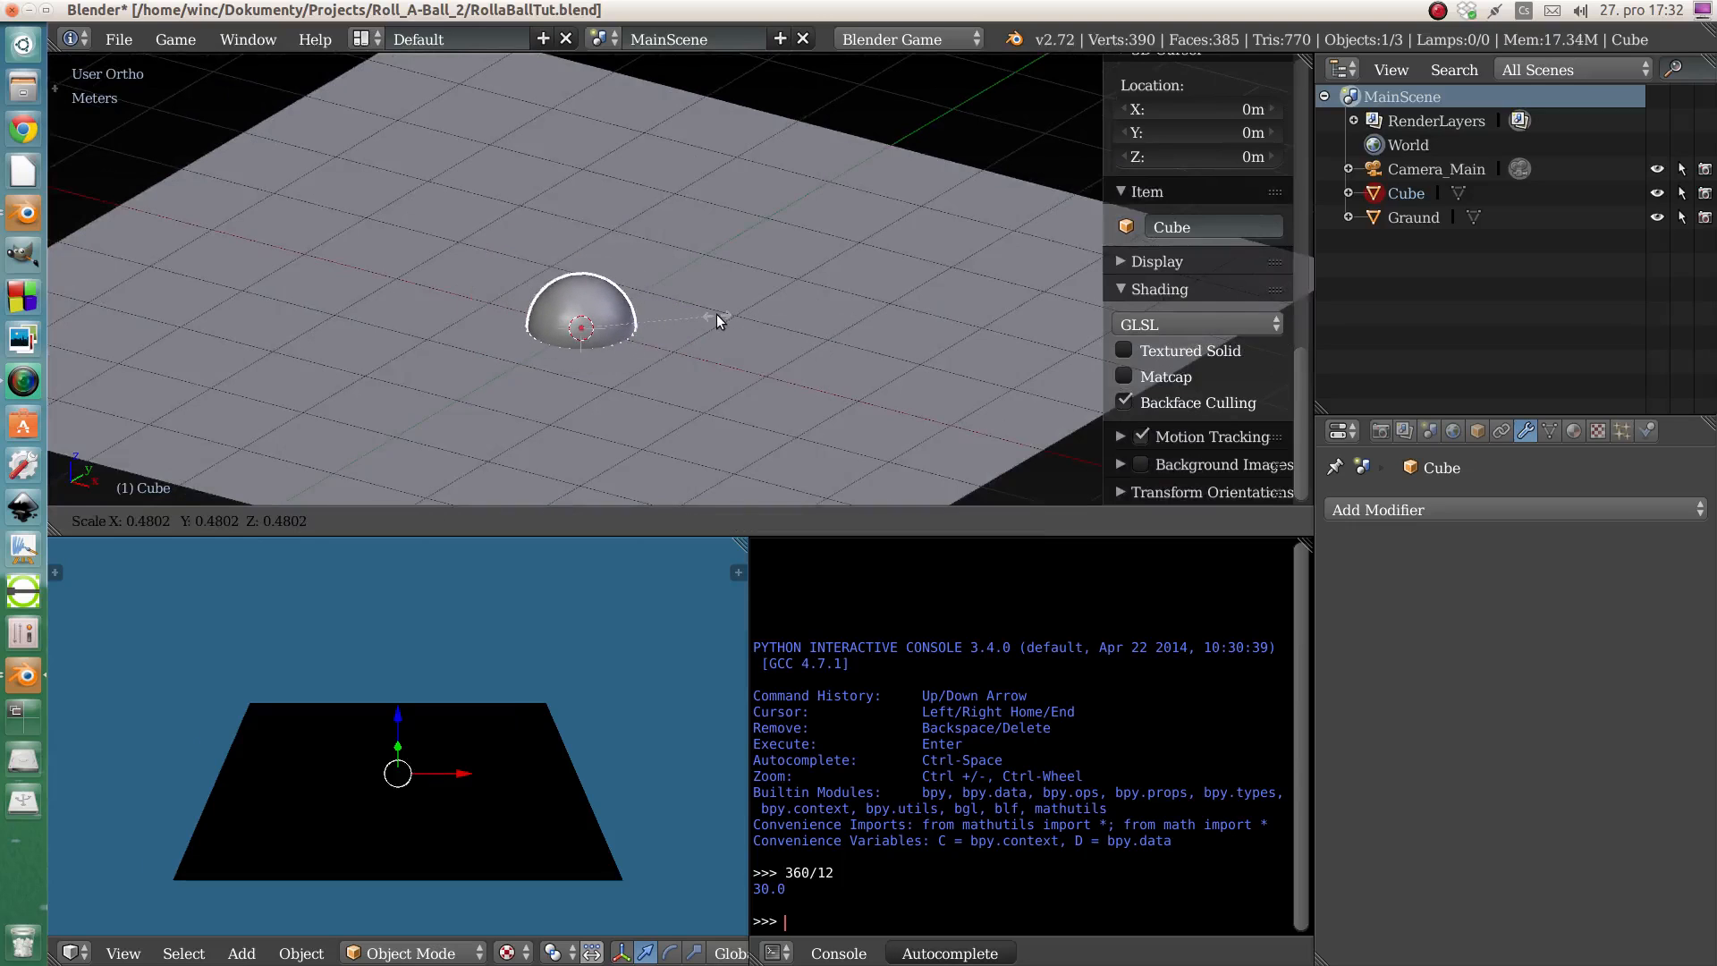
click(716, 314)
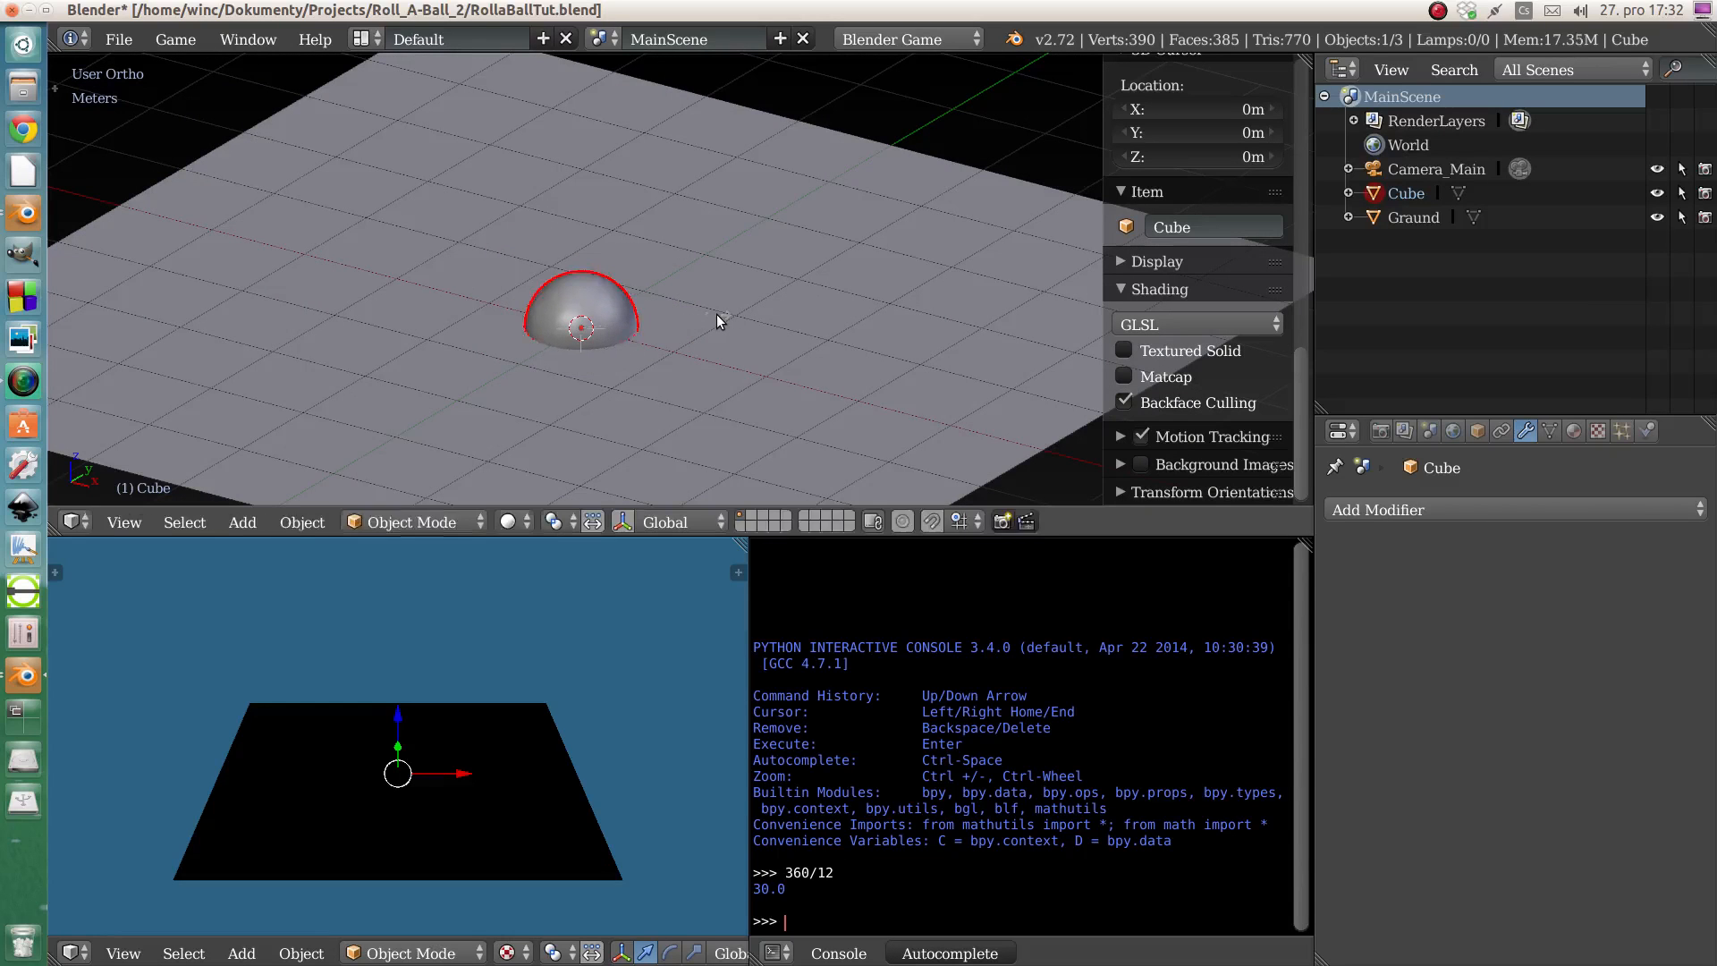
- Move the ball up along the global Z axis by about 46 cm so it rests on the ground plane
middle_drag(567, 323, 569, 327)
scroll(599, 322, up, 4)
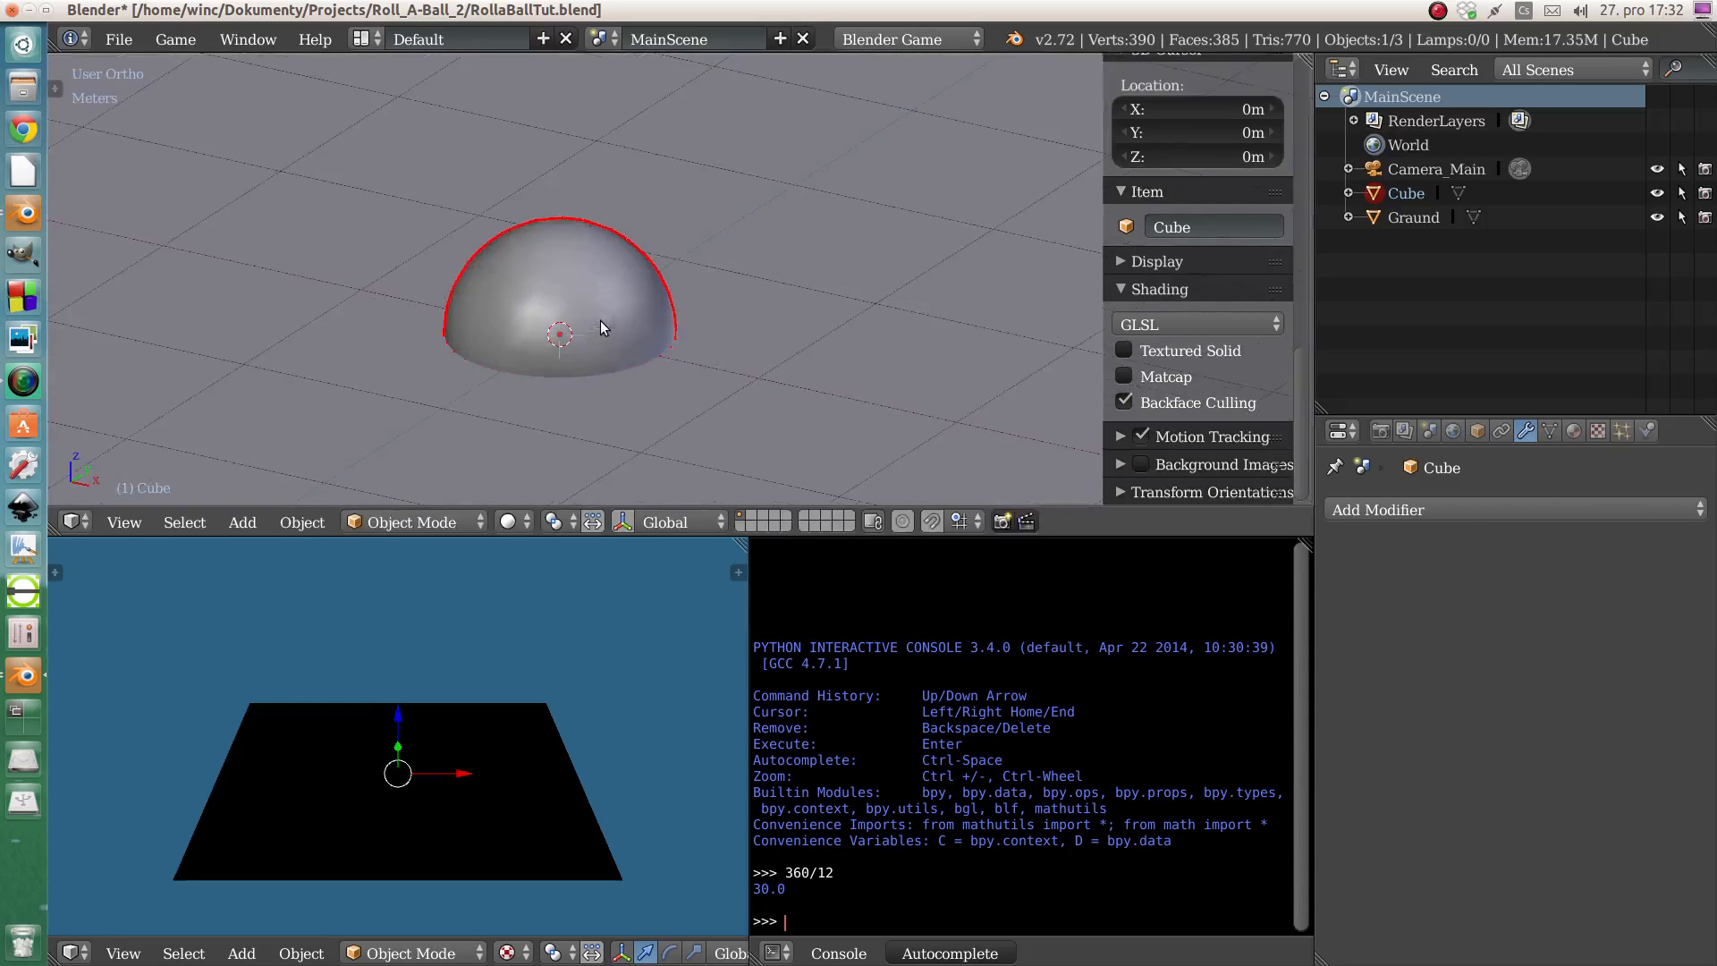
key(g)
key(z)
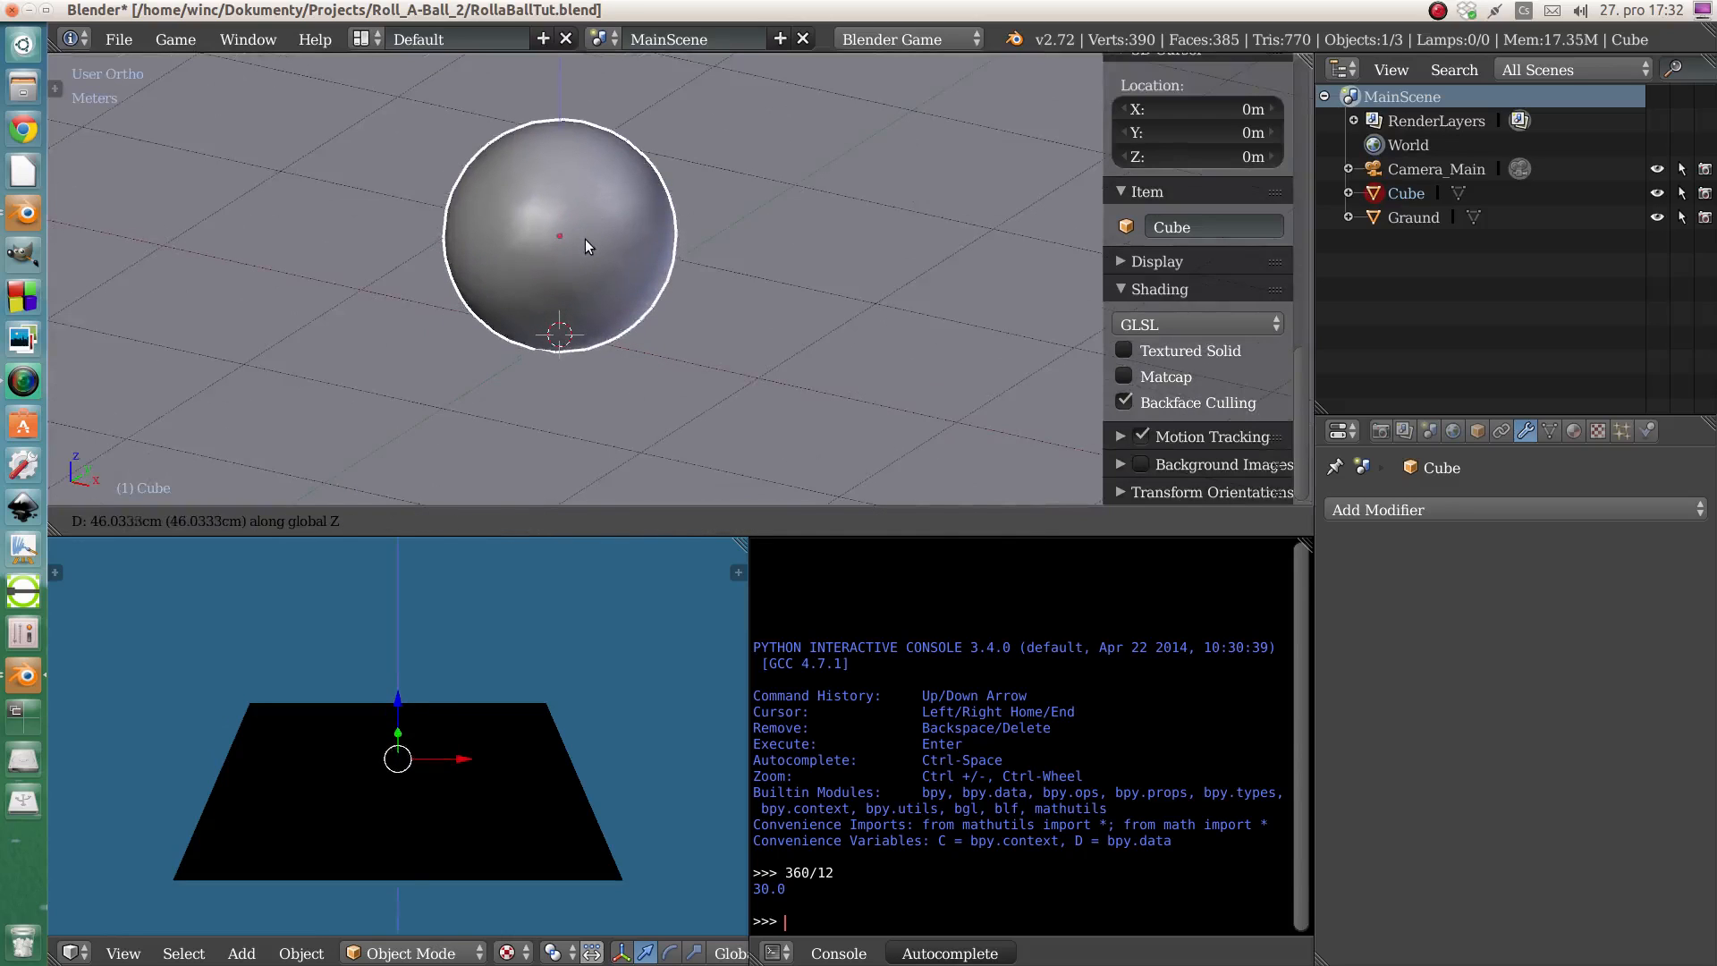
click(585, 239)
mouse_move(576, 284)
middle_down()
mouse_move(599, 277)
mouse_move(556, 265)
mouse_move(561, 249)
mouse_move(529, 326)
mouse_move(620, 324)
mouse_move(613, 288)
middle_up()
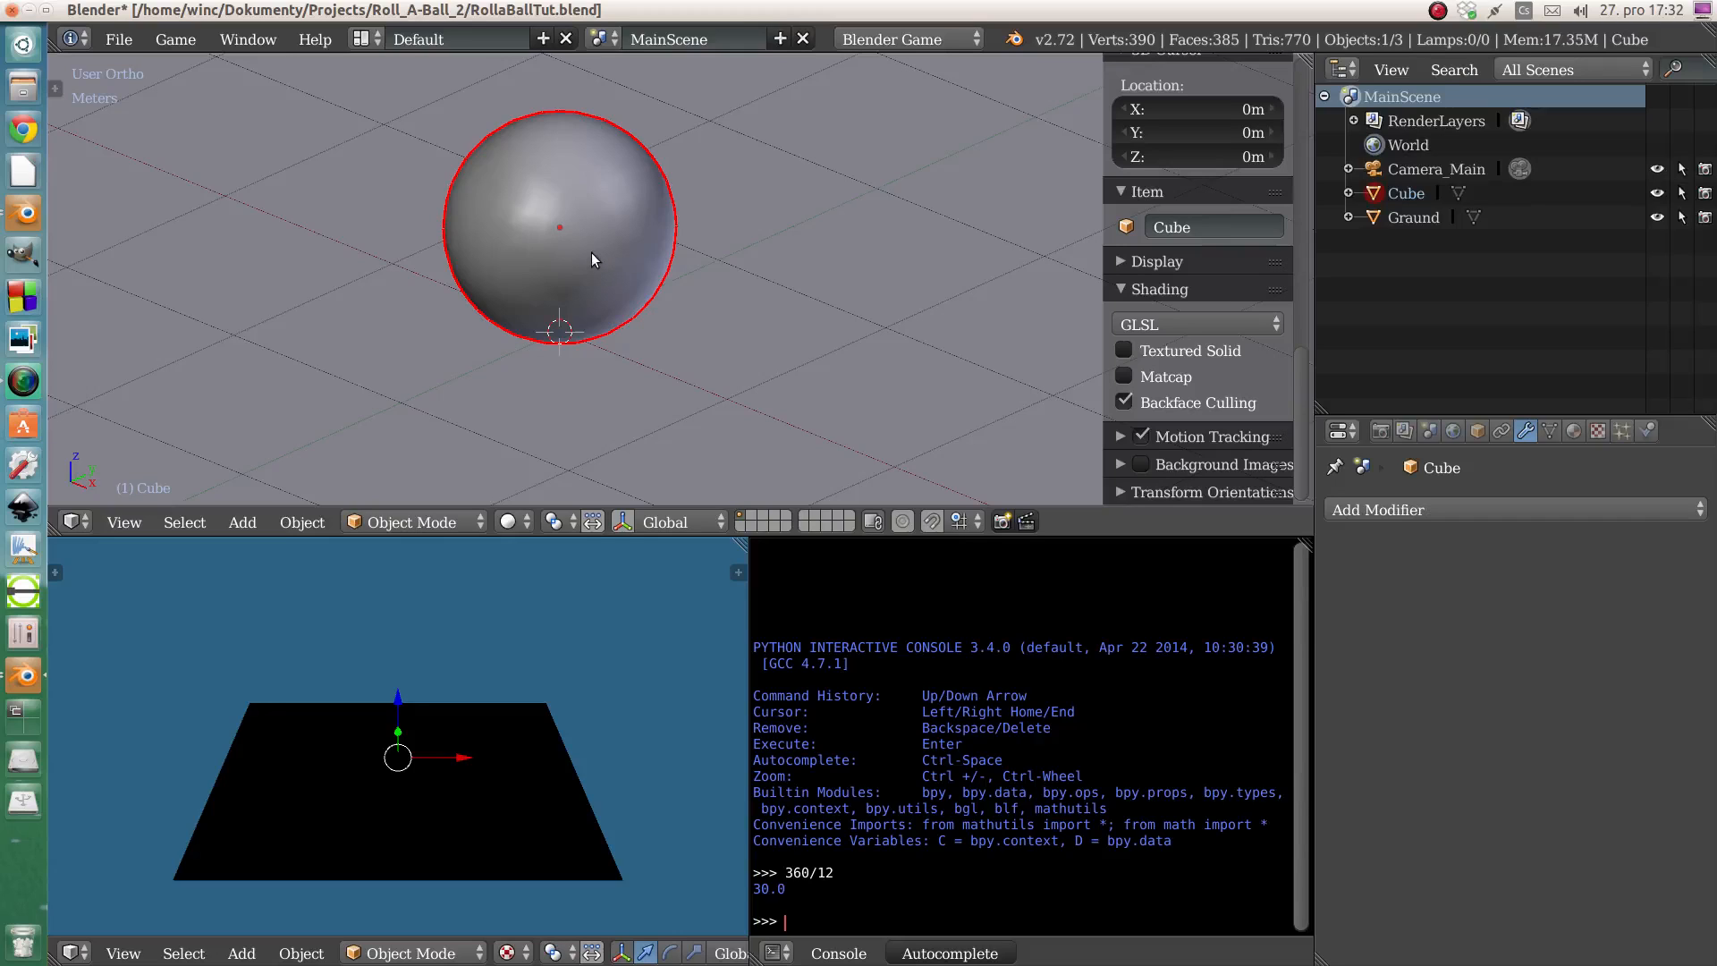
- Rename the Cube object as Player
double_click(1407, 195)
text(P)
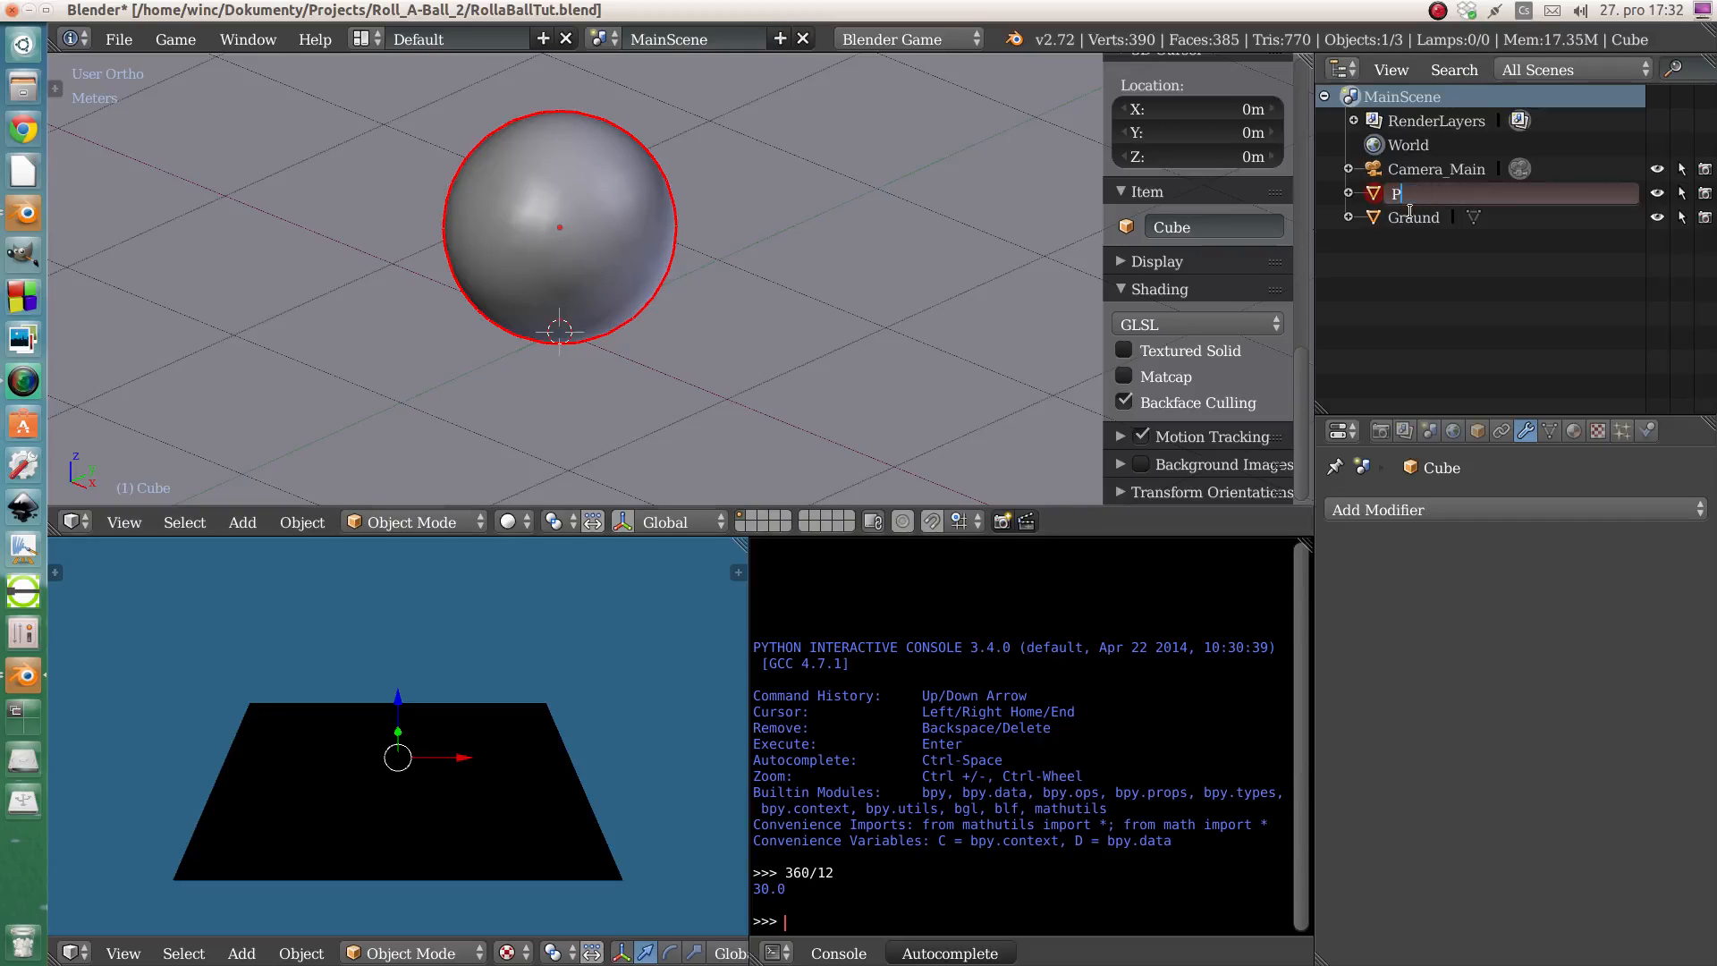
text(layer)
key(Return)
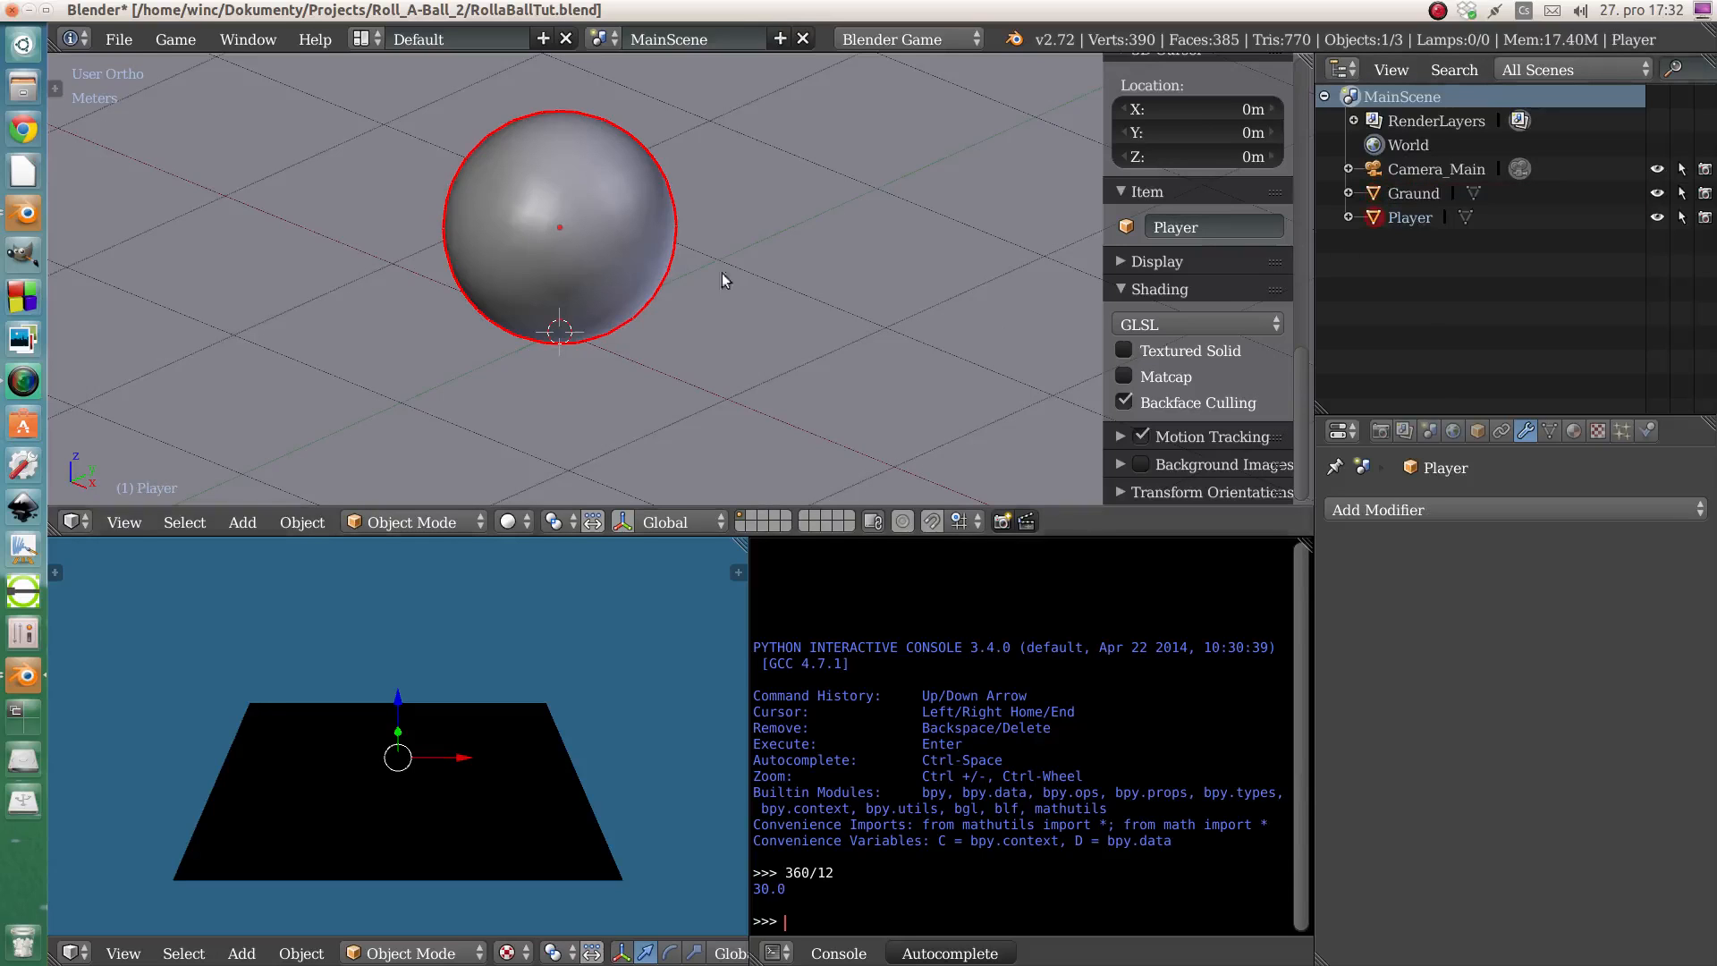
- Hide the transform manipulator in the viewport that shows the camera view
mouse_move(561, 270)
middle_down()
mouse_move(622, 279)
mouse_move(578, 298)
middle_up()
scroll(622, 279, down, 5)
scroll(594, 290, up, 2)
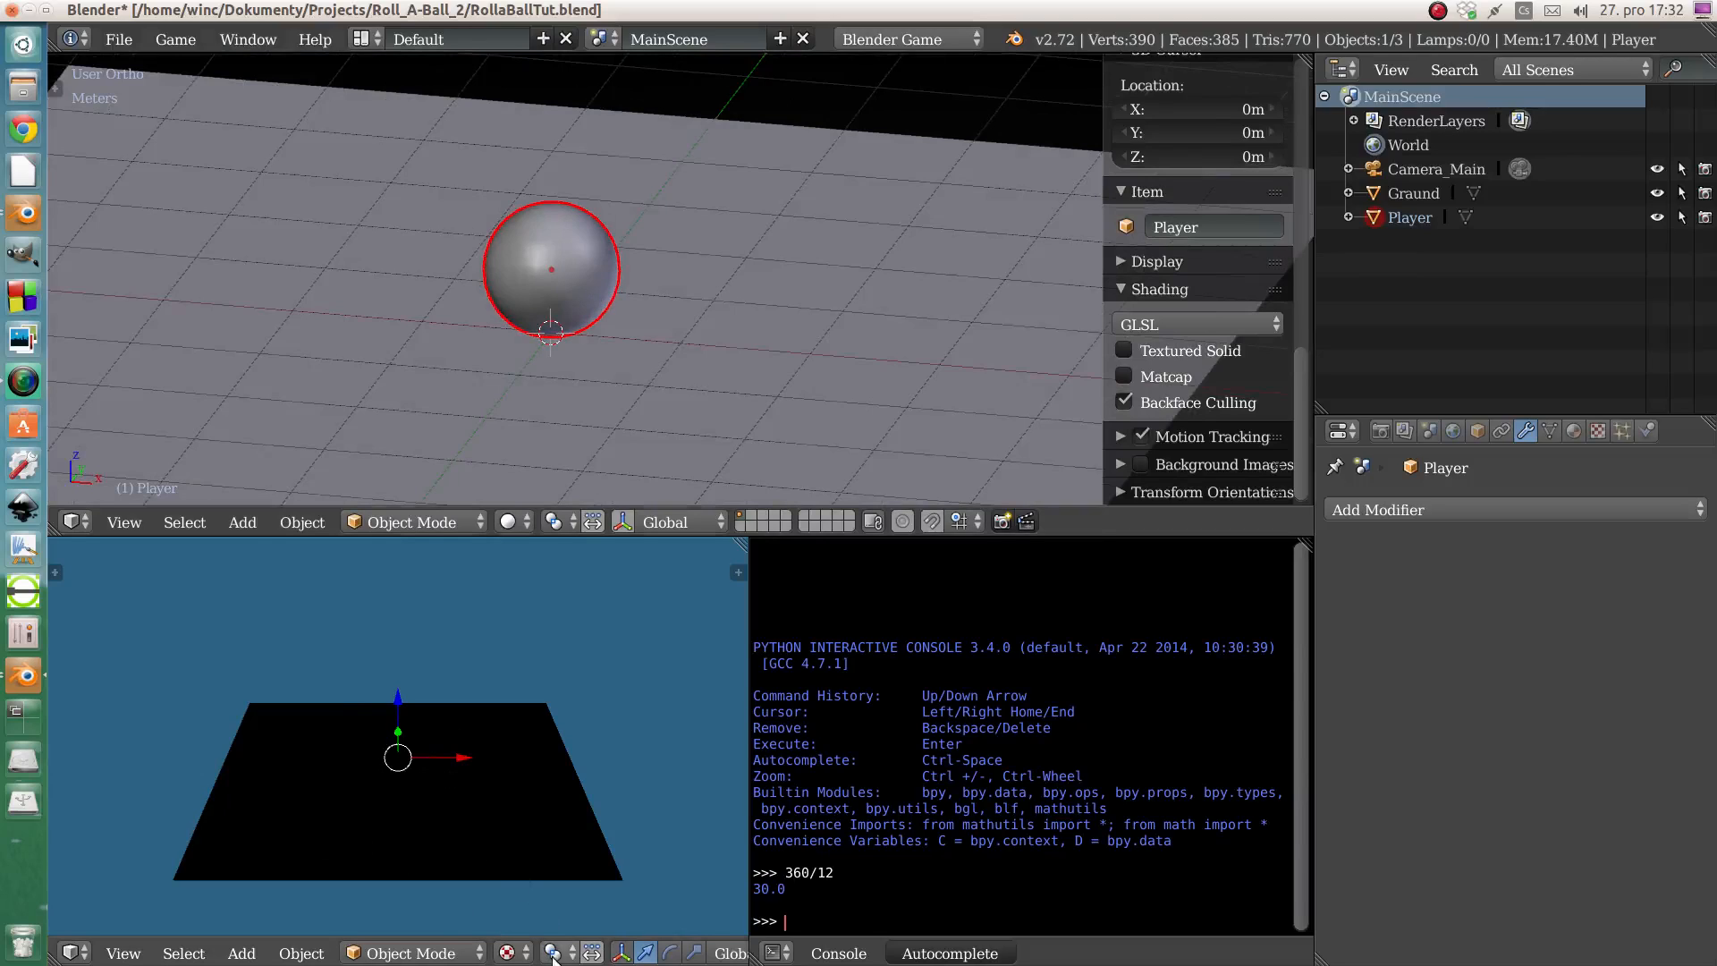
scroll(574, 954, down, 3)
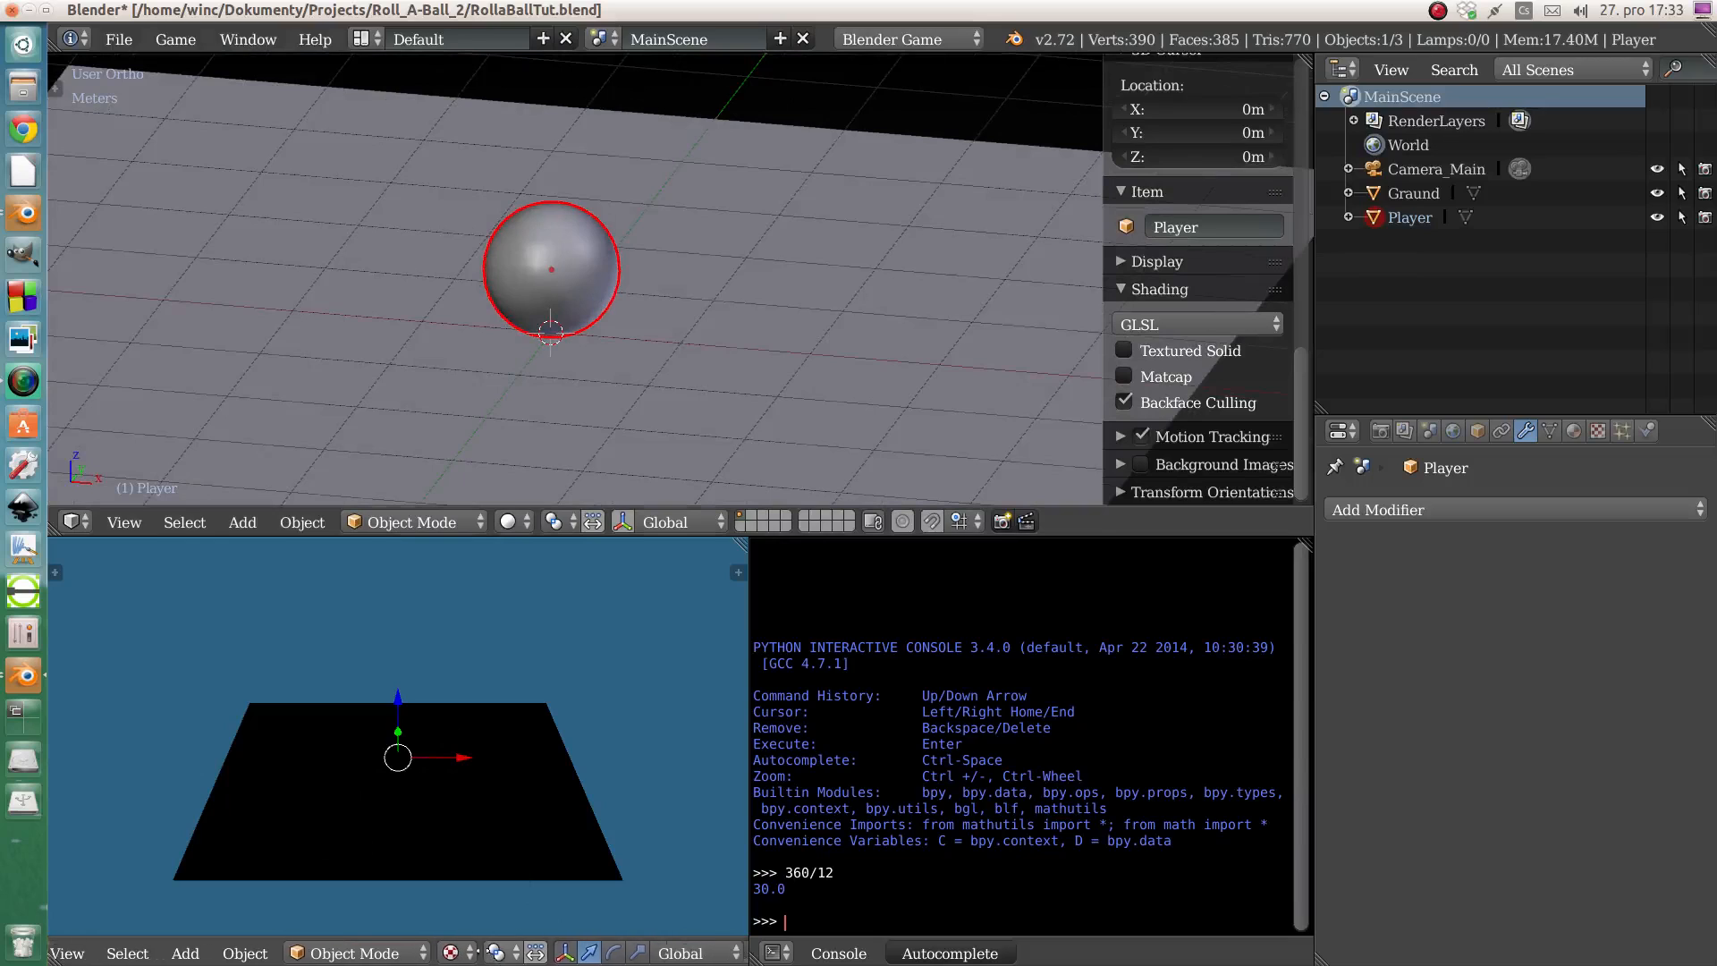
click(555, 955)
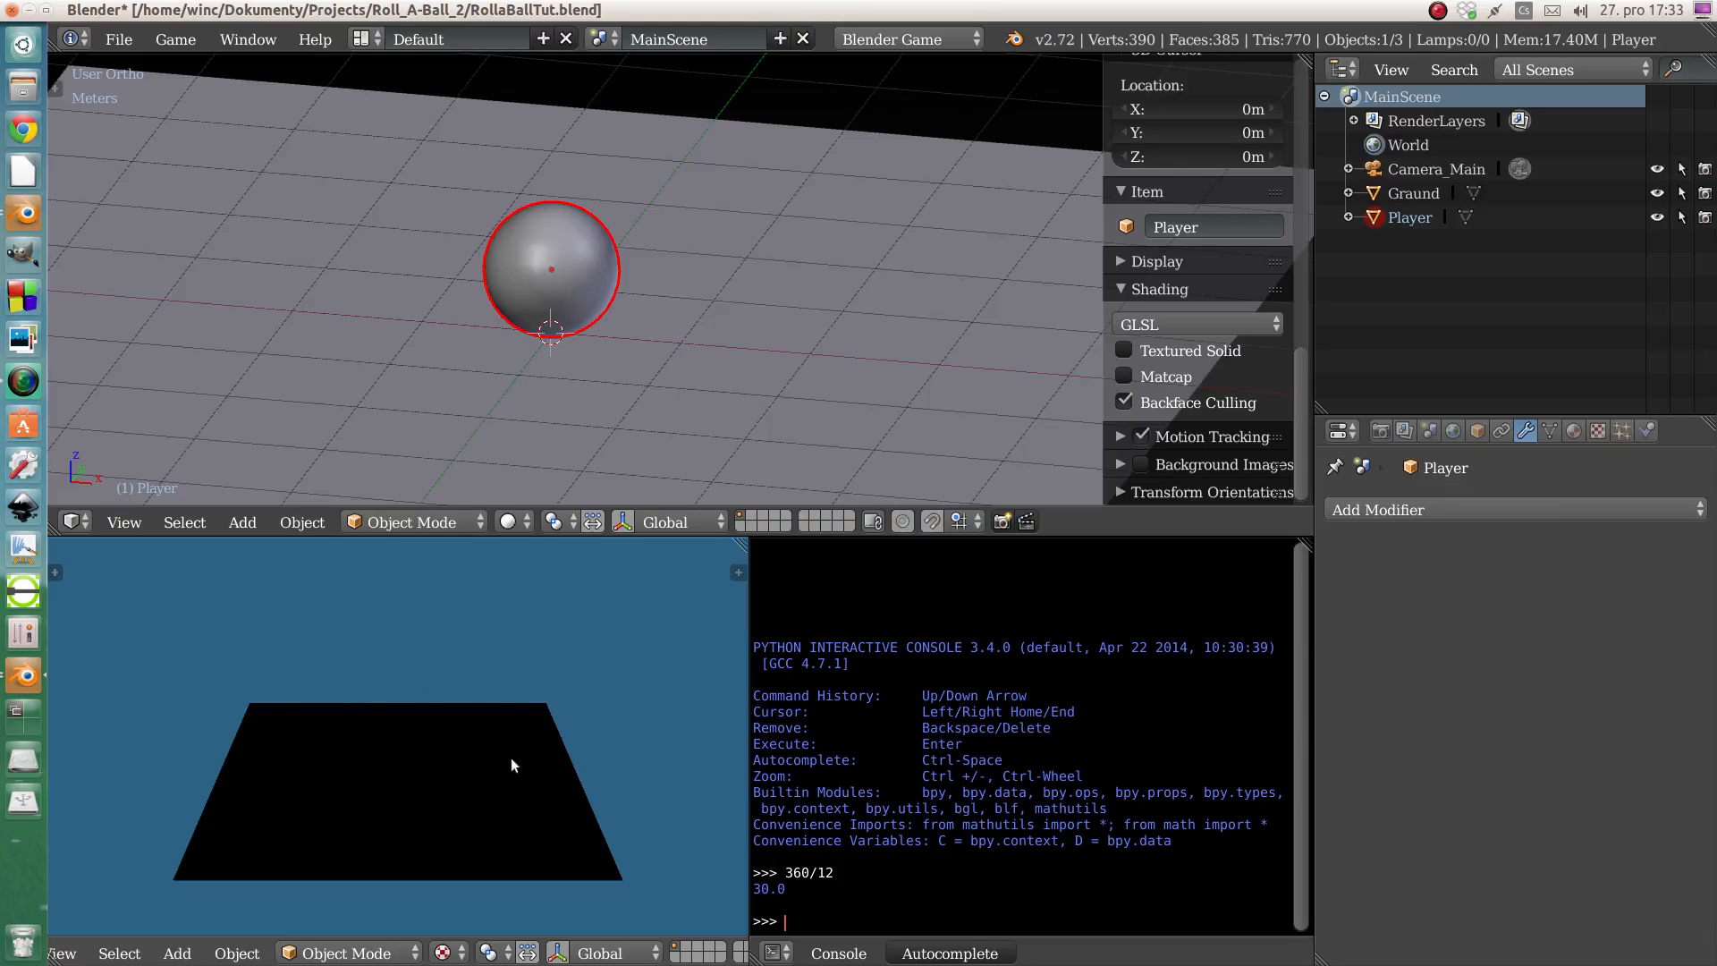
- Create a new material on the ground plane and name it Gray
scroll(559, 278, down, 4)
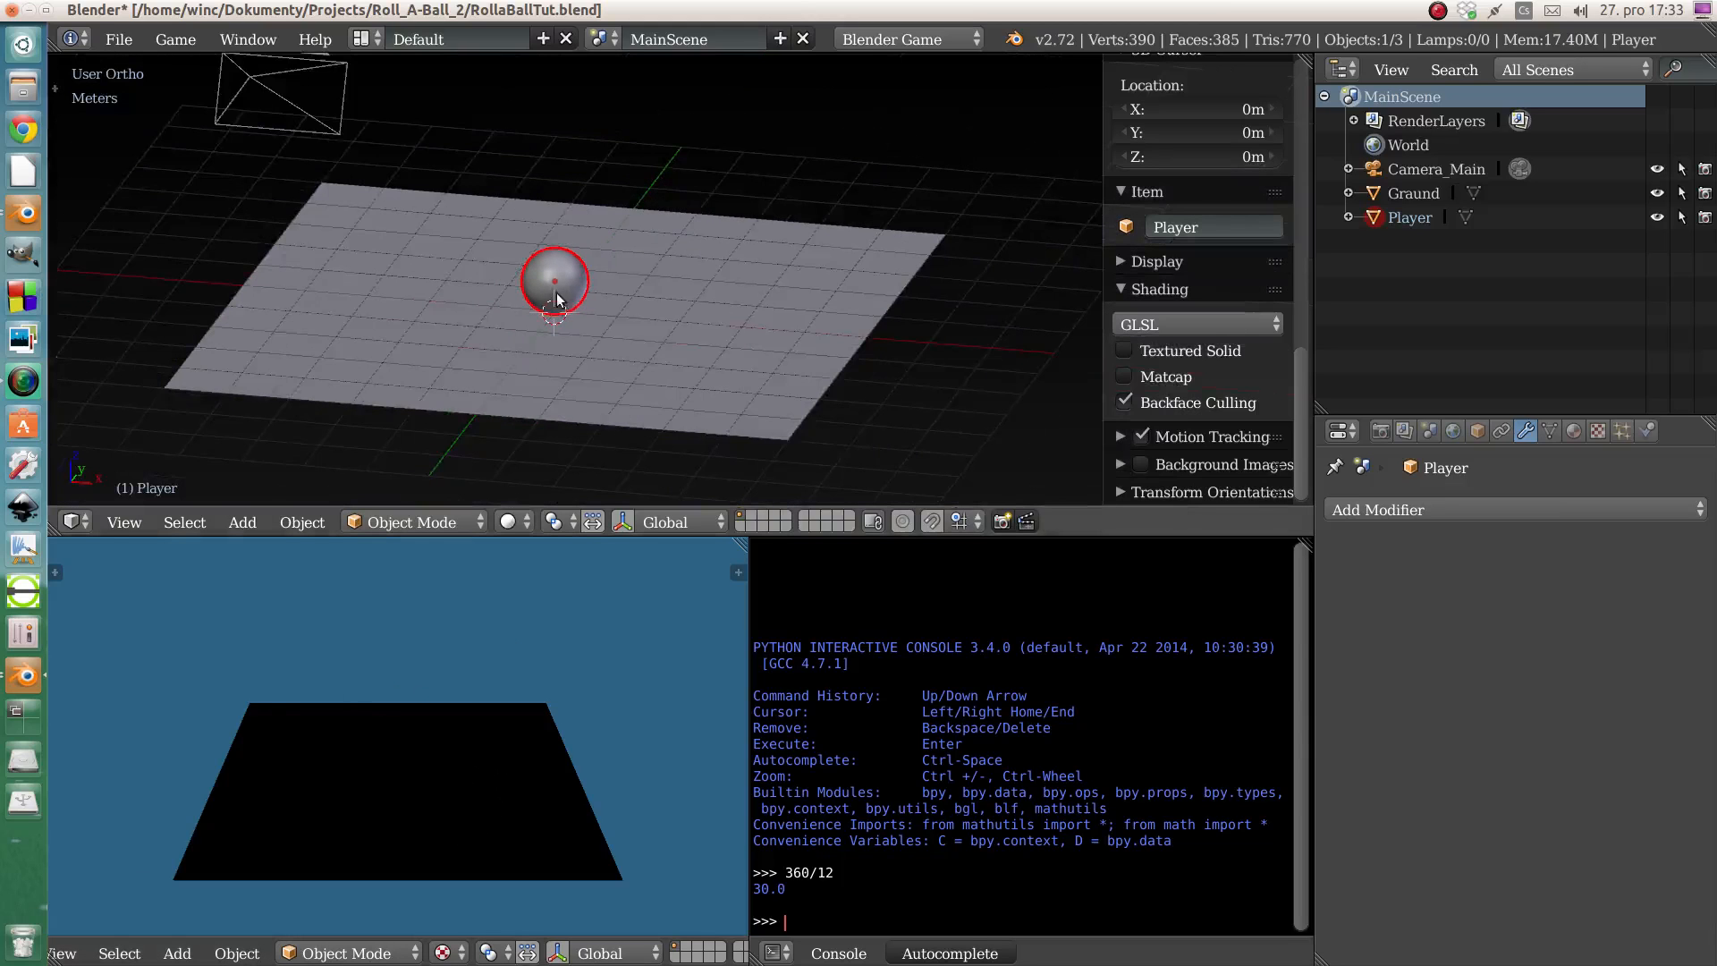
middle_drag(480, 325, 555, 331)
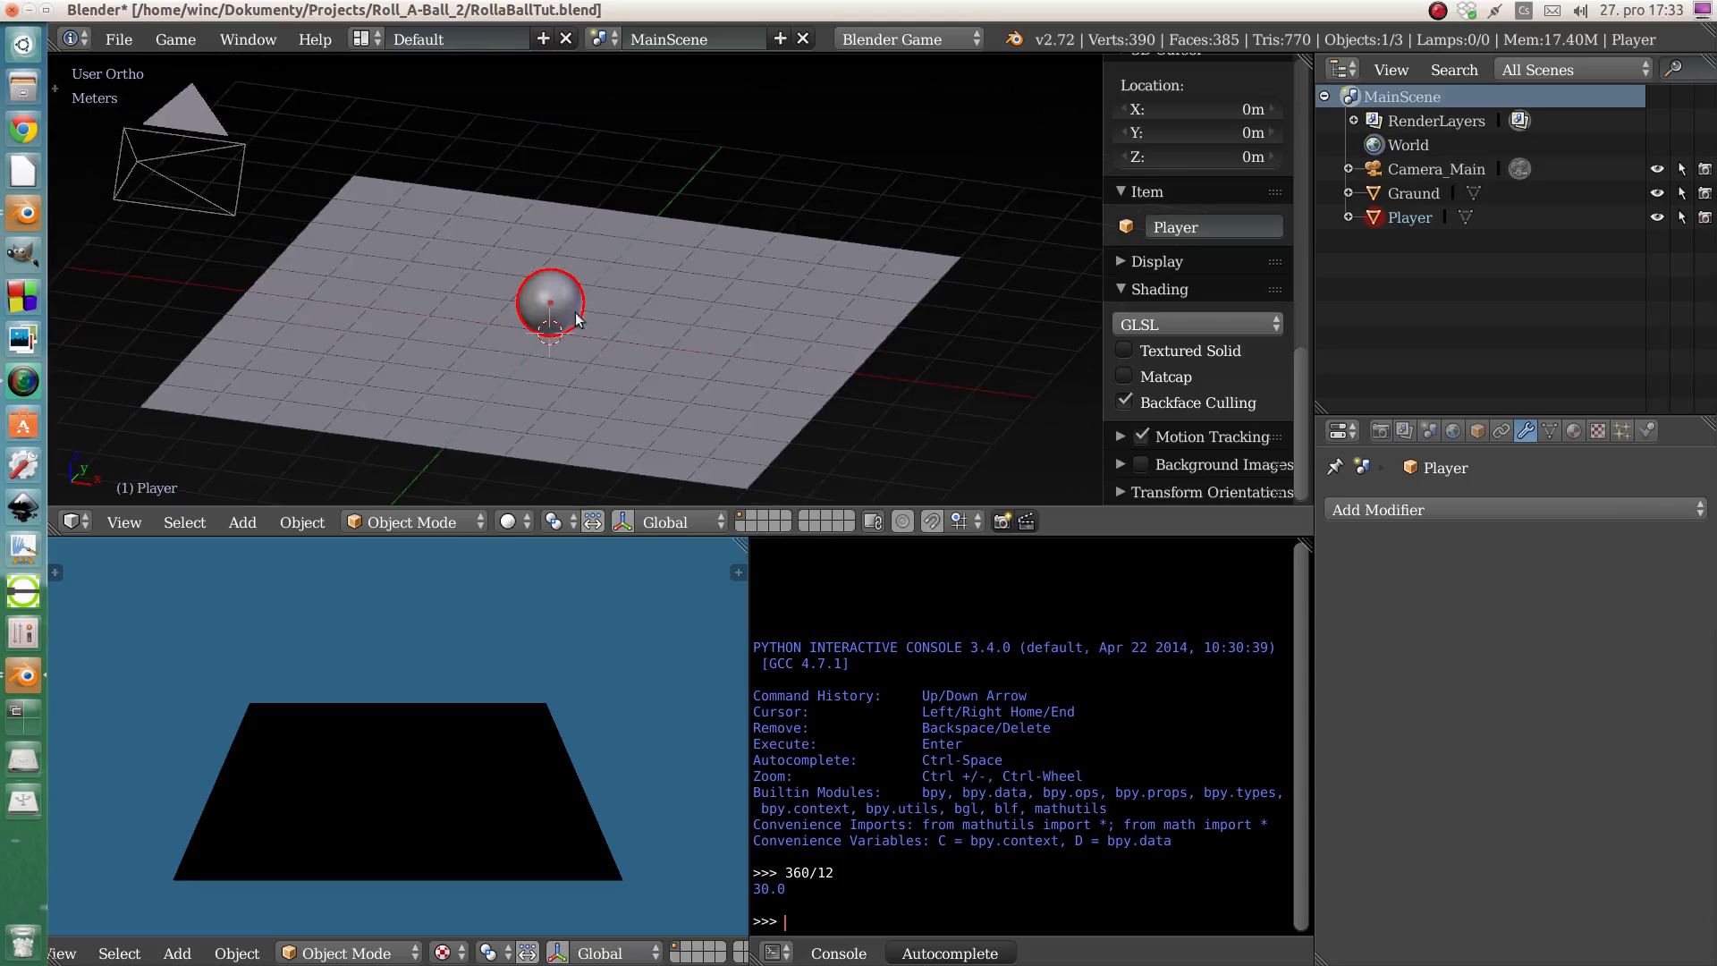
right_click(560, 374)
right_click(548, 304)
right_click(601, 404)
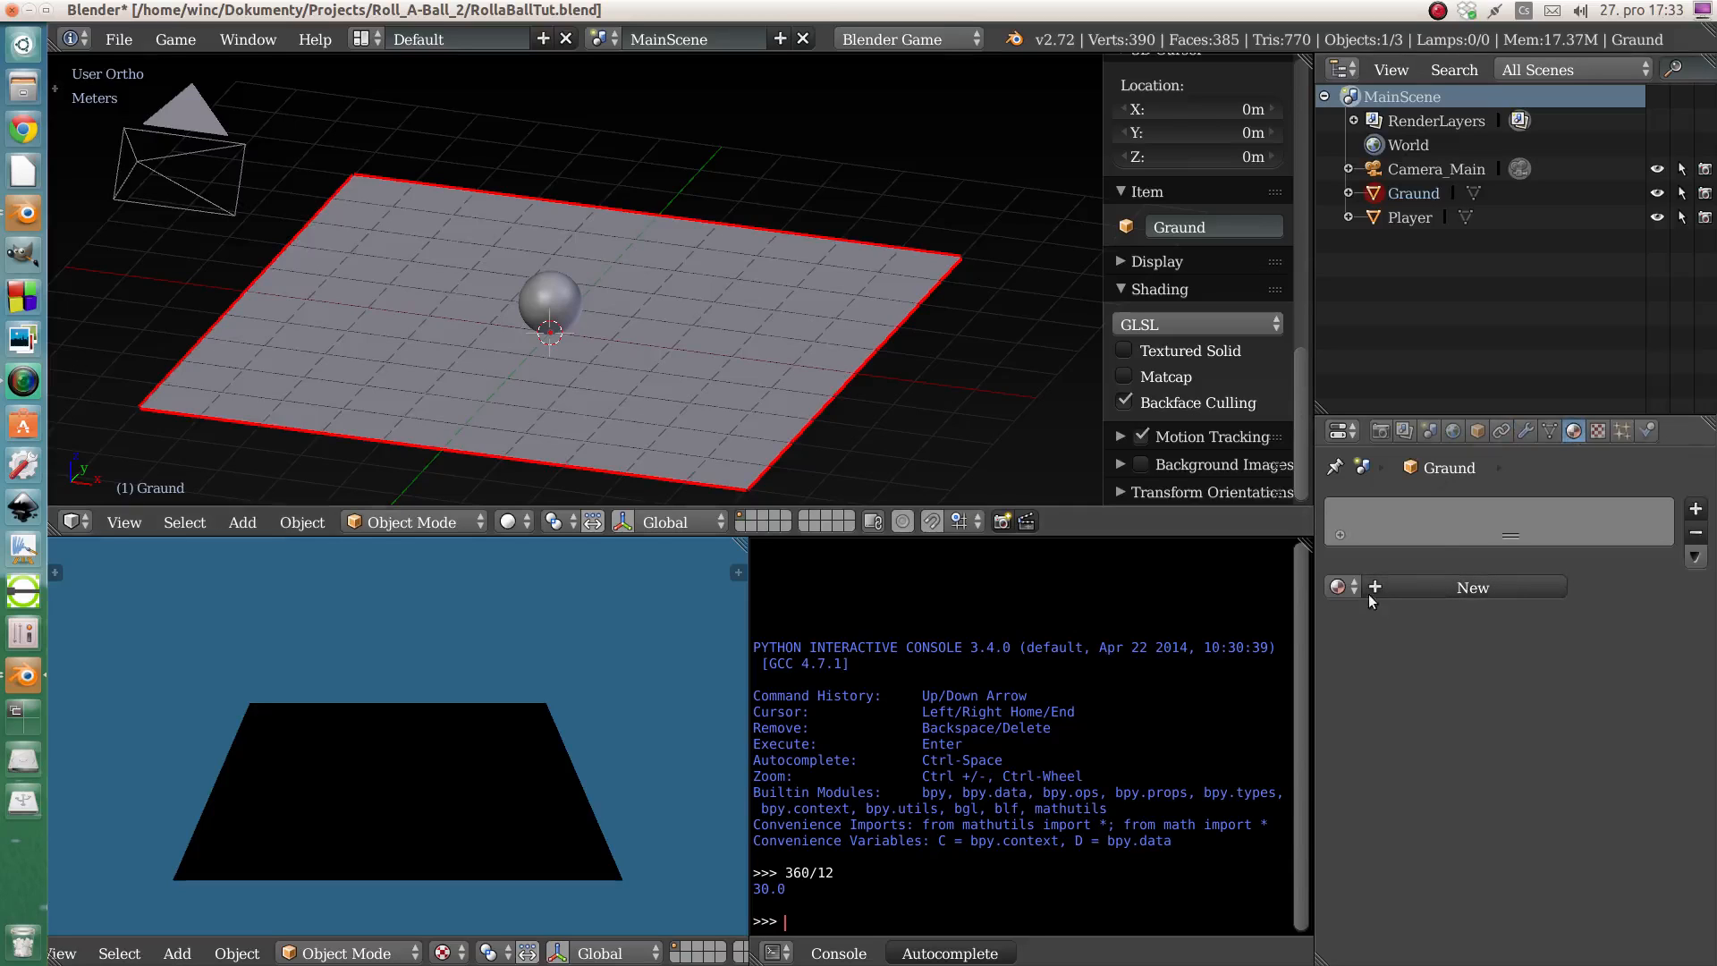
click(1397, 586)
click(1422, 588)
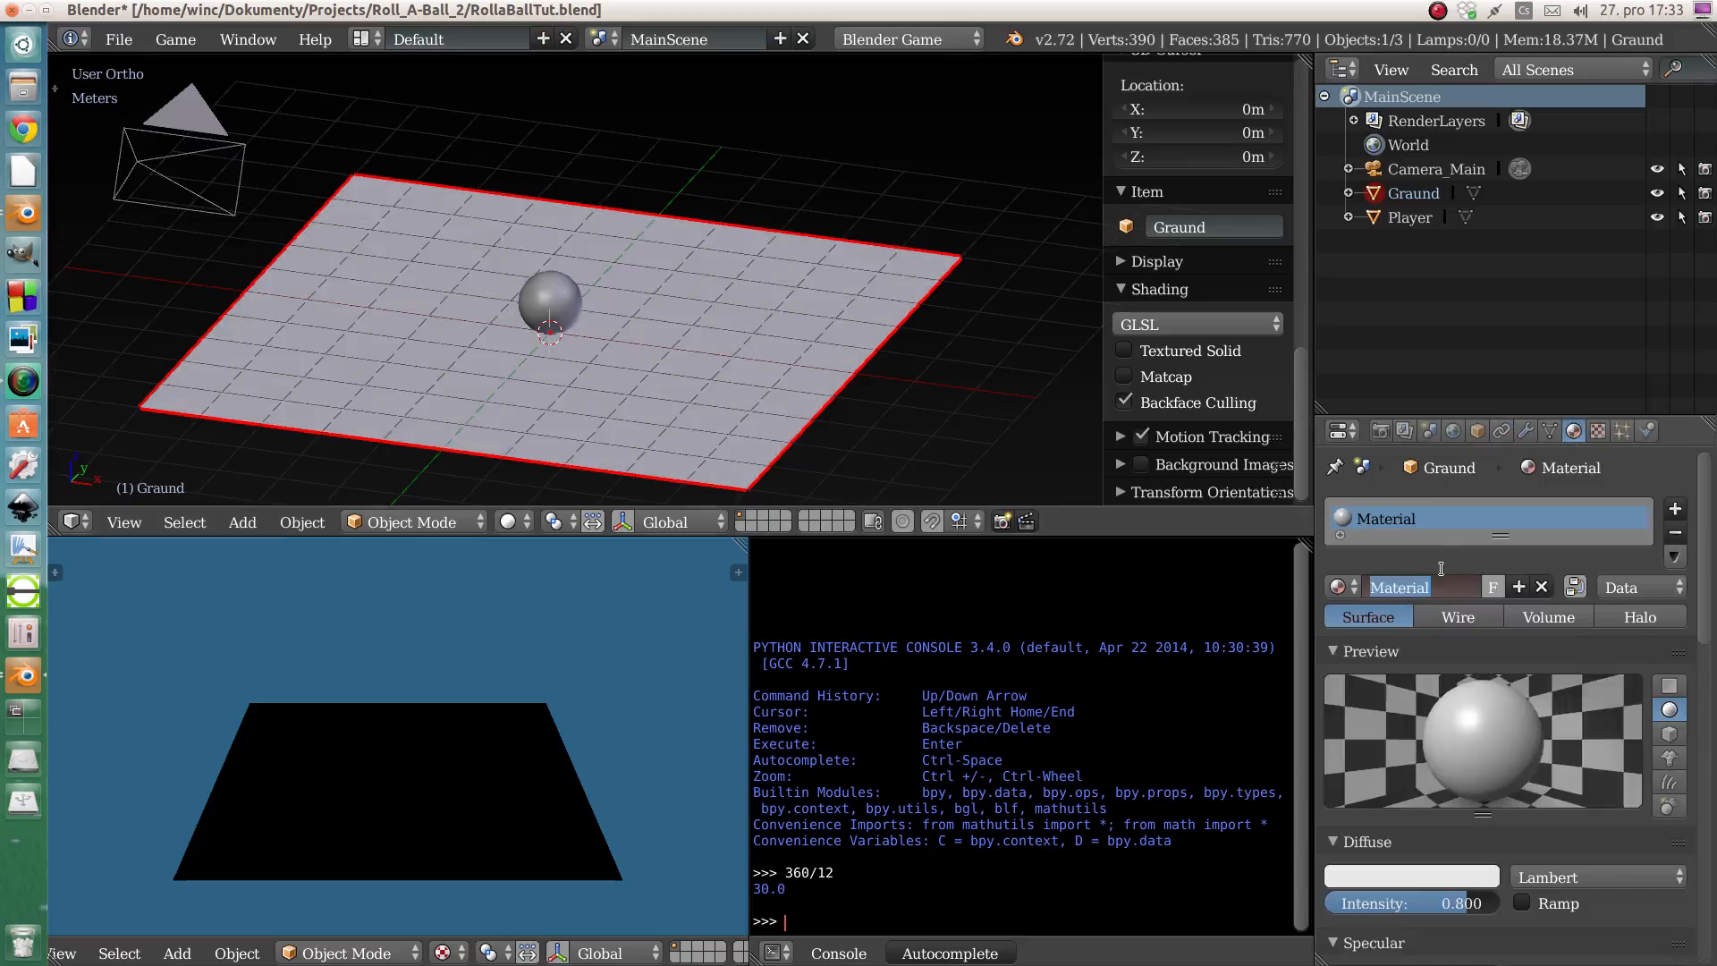
text(Gray)
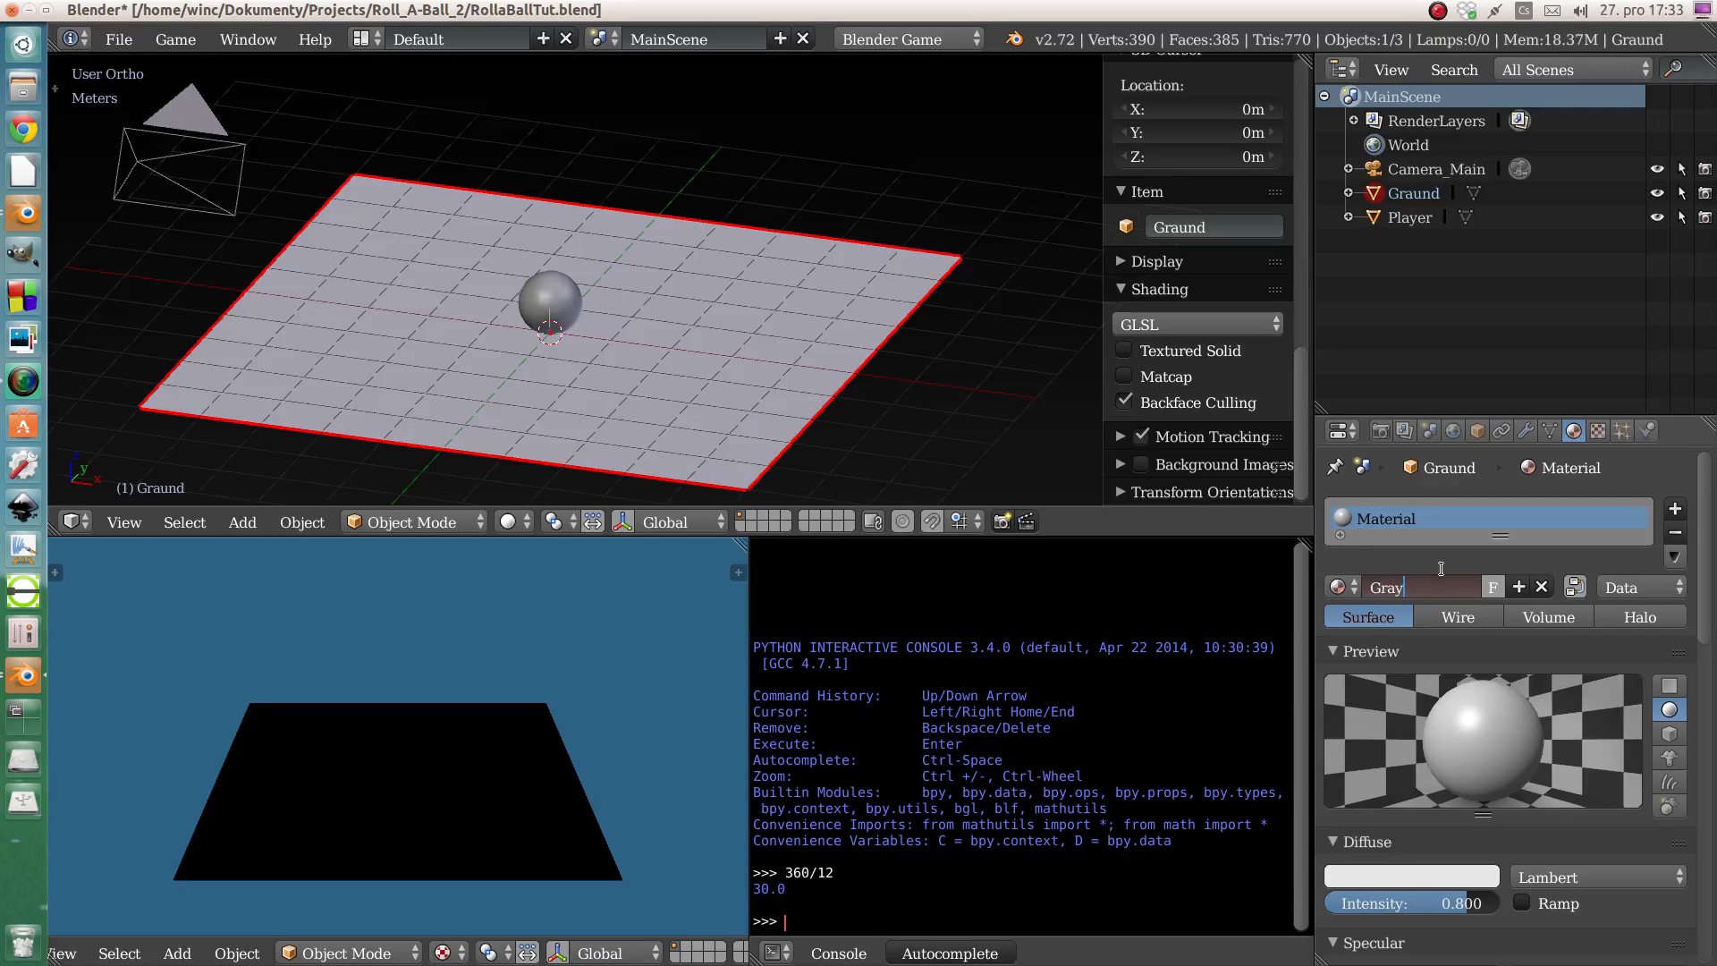
key(Return)
- Look through the Gray material's specular, shading, game, physics and option settings
scroll(1458, 648, down, 8)
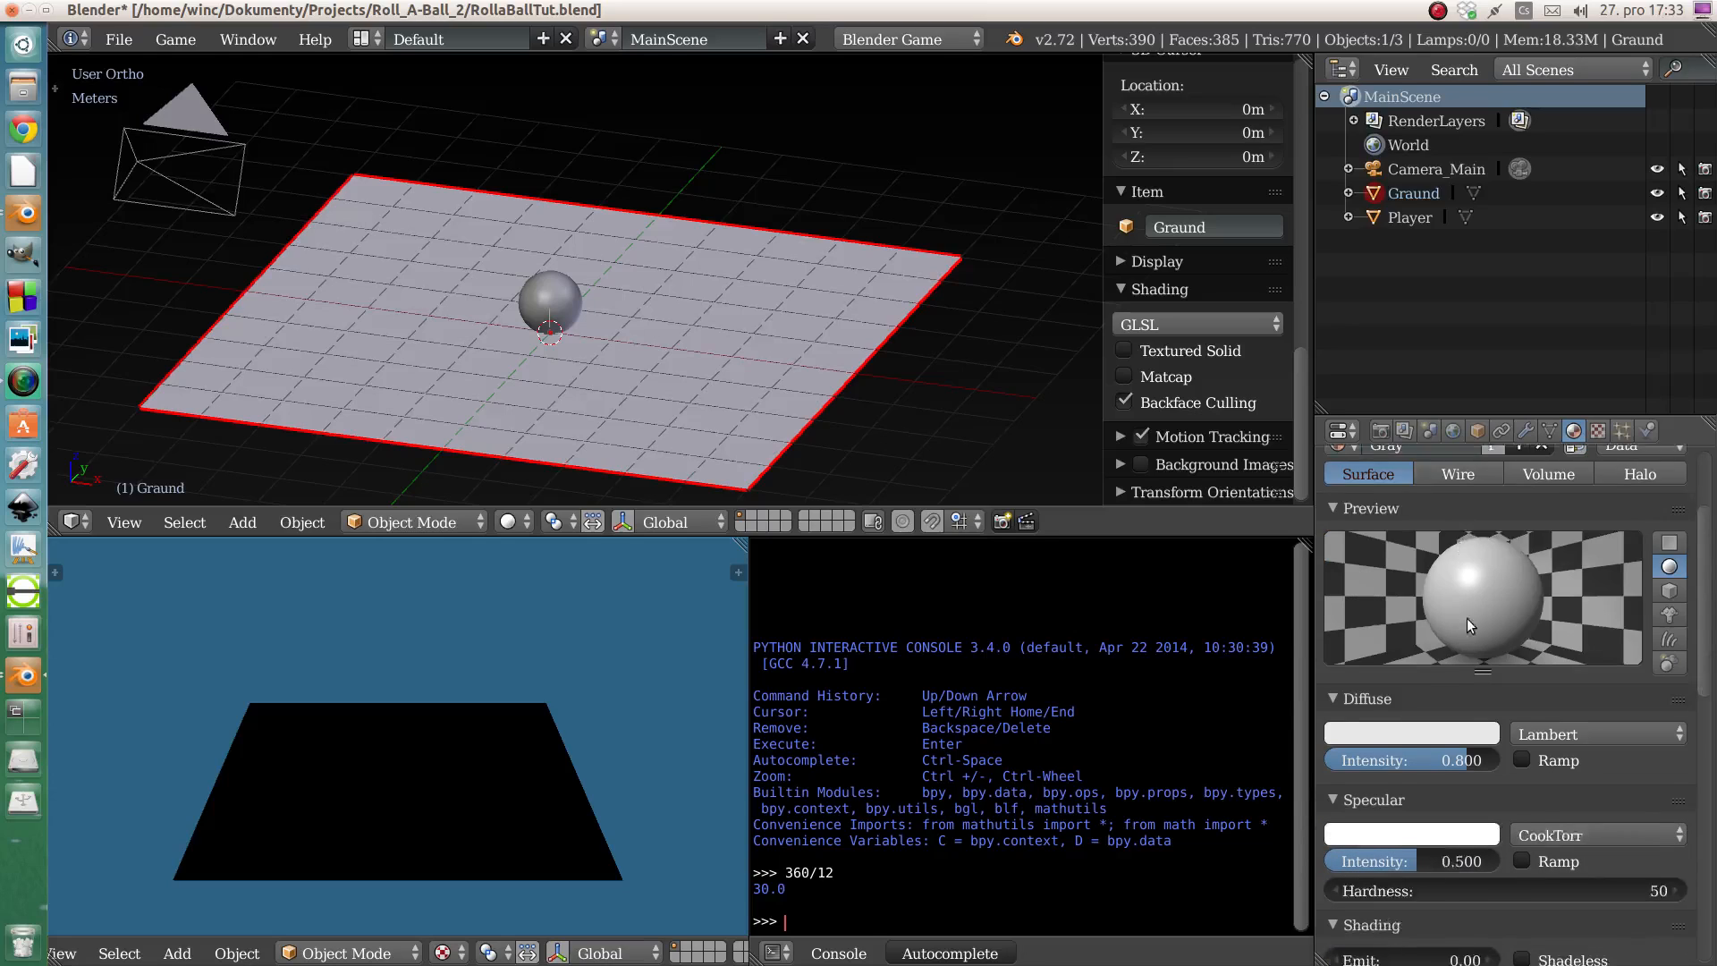
scroll(1466, 623, down, 8)
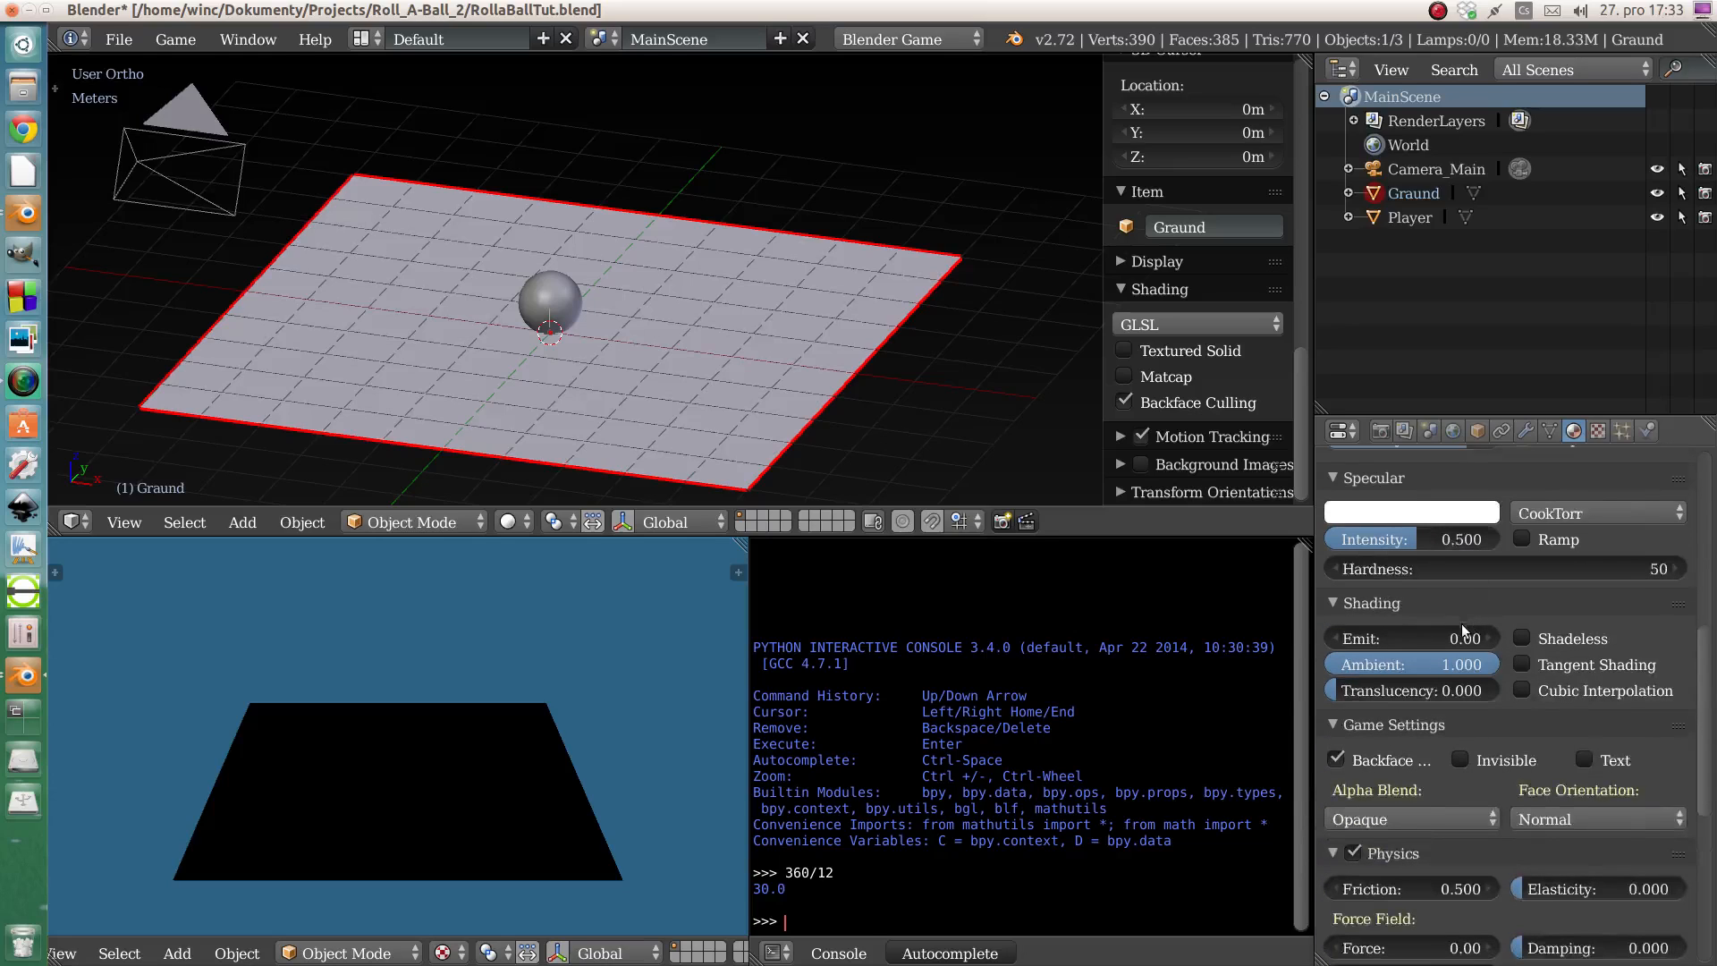
scroll(1464, 633, down, 3)
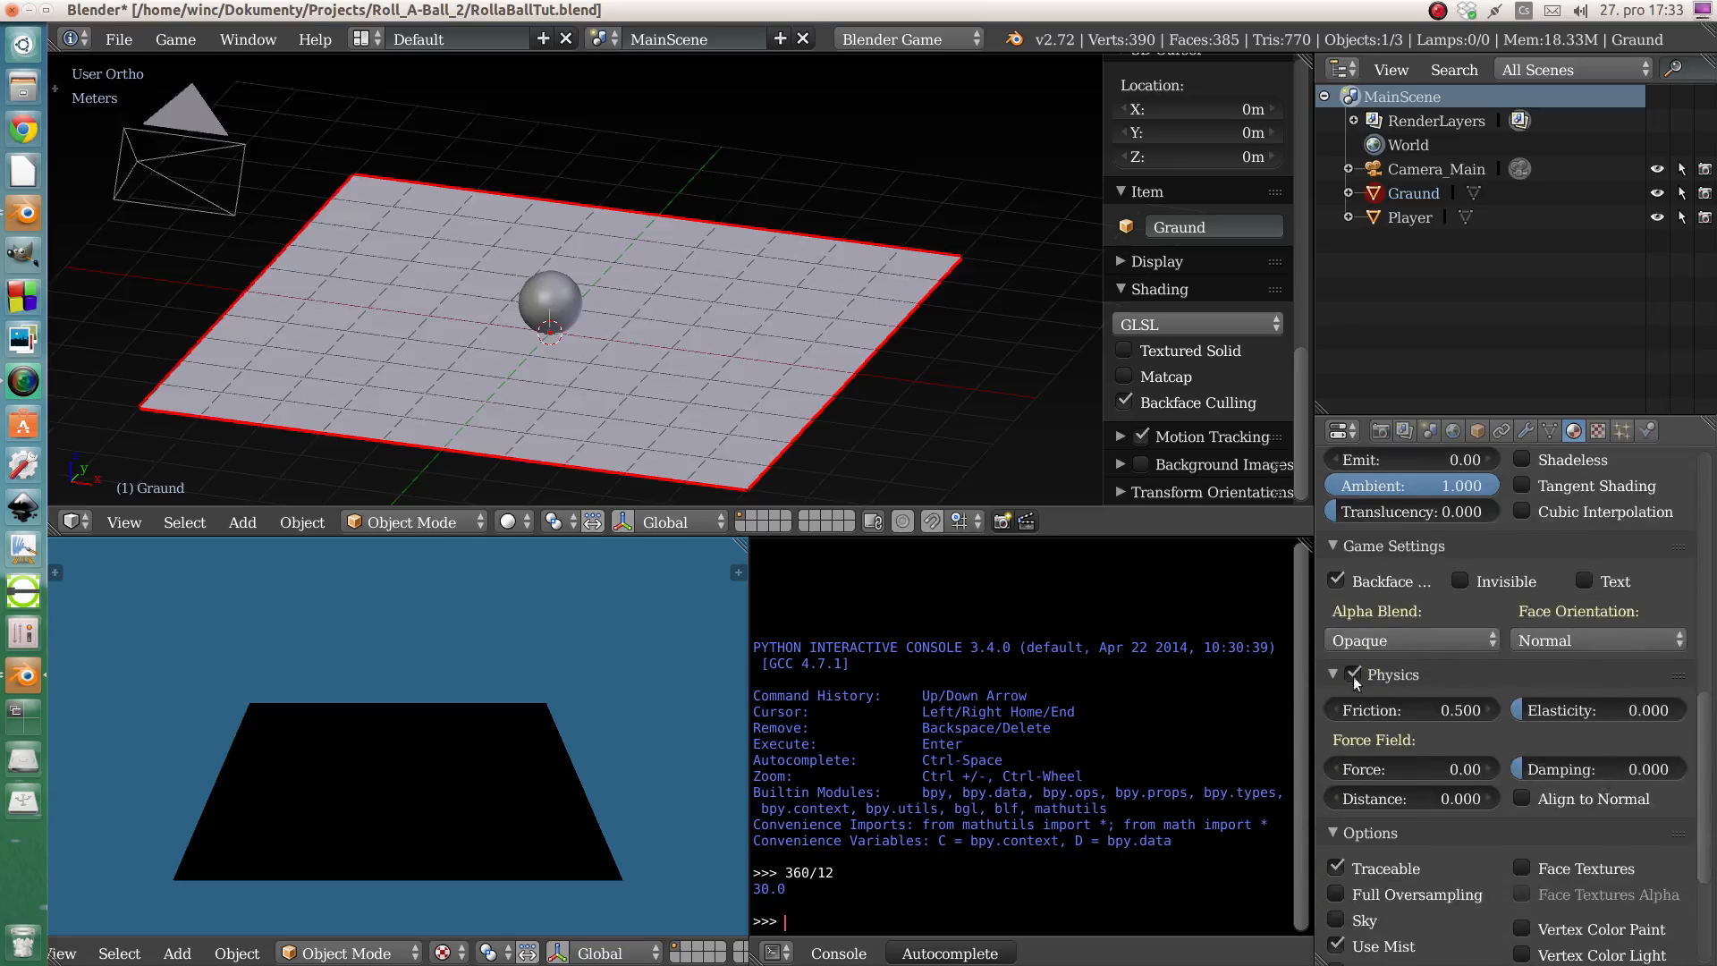
scroll(1495, 684, down, 3)
scroll(1452, 694, down, 2)
scroll(1454, 694, up, 12)
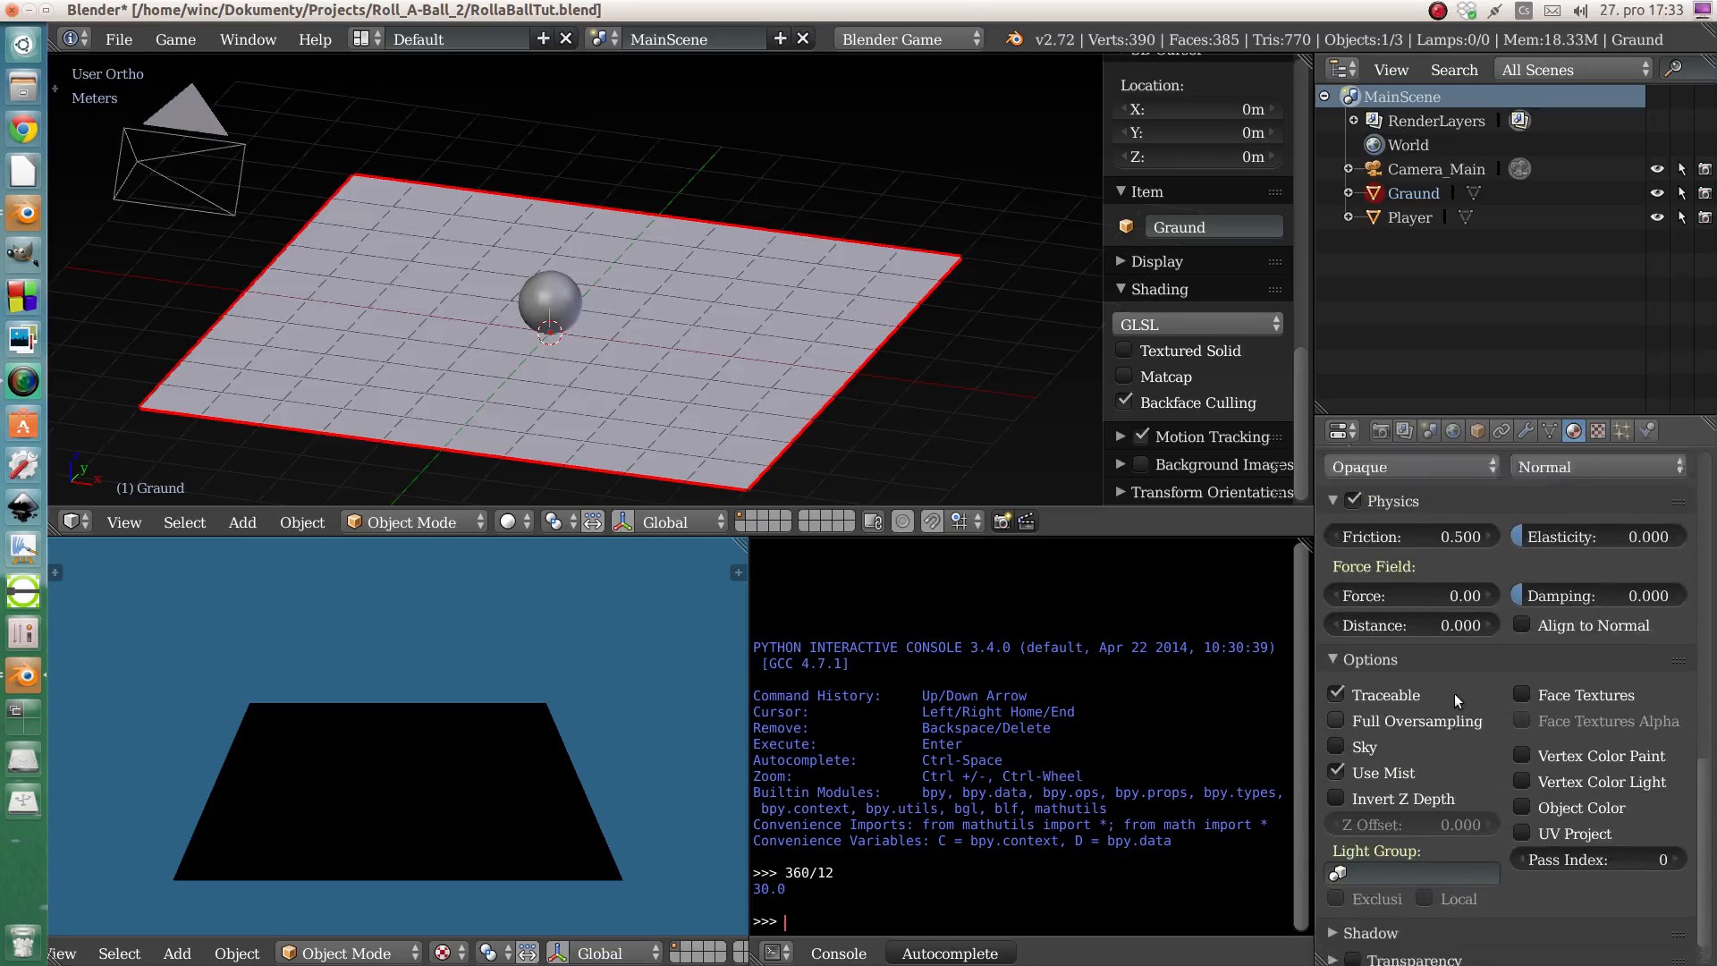
scroll(1457, 695, up, 8)
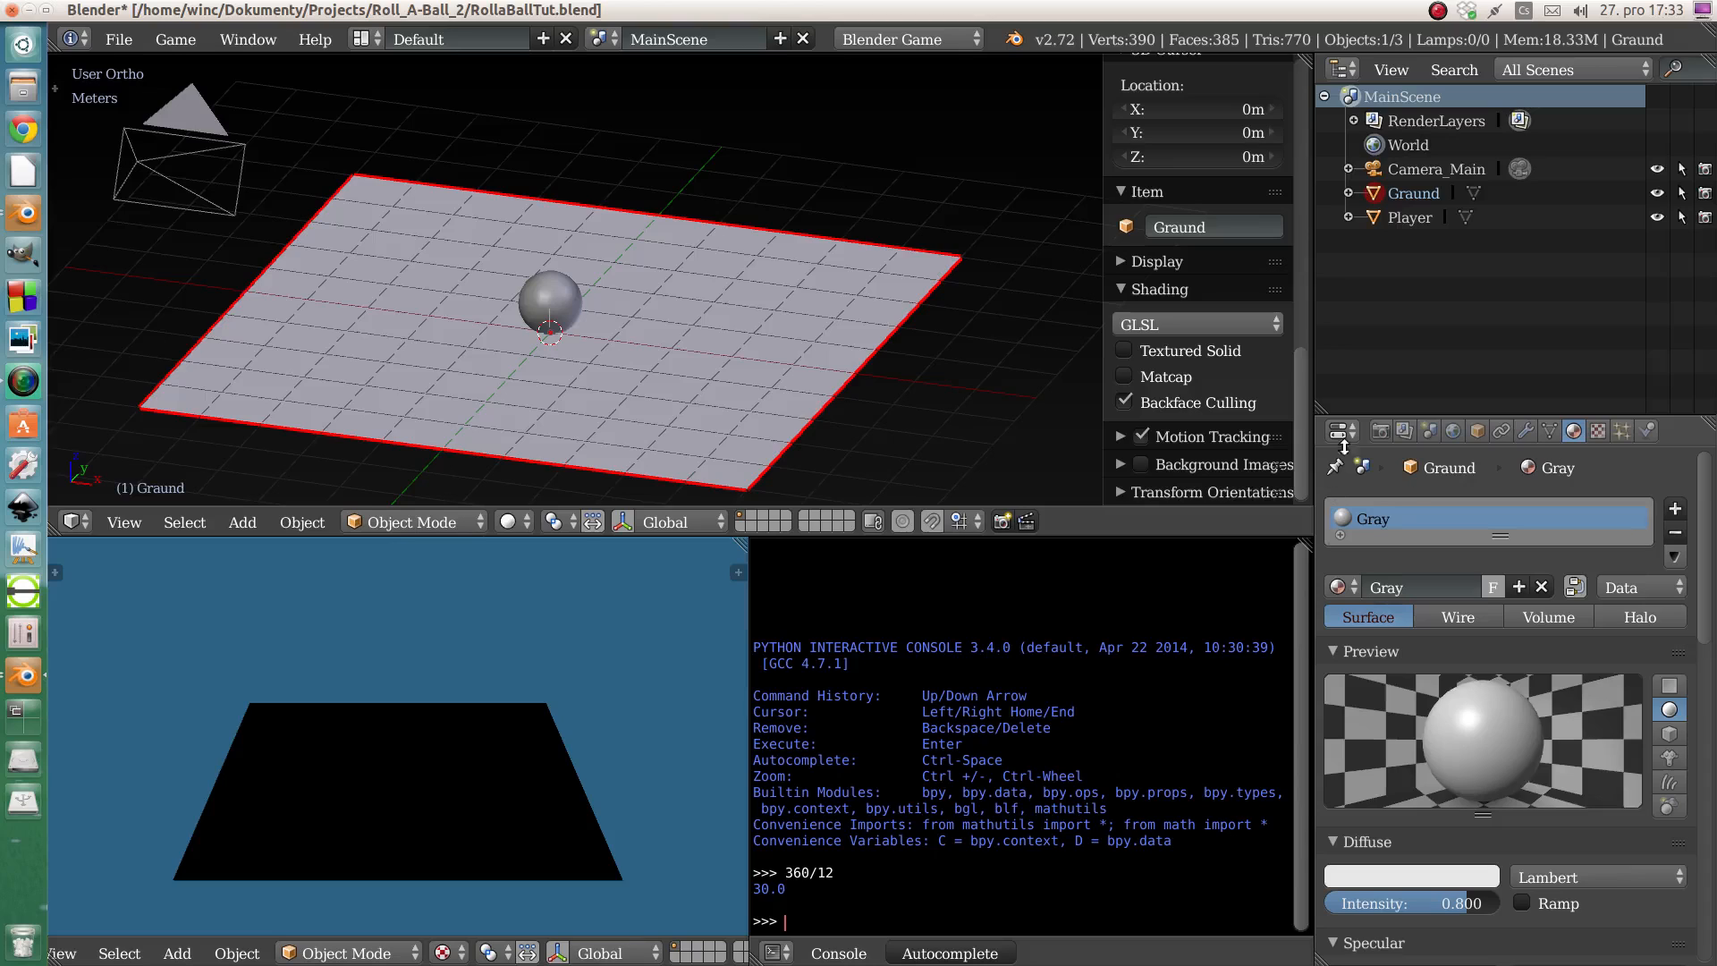
- Assign the existing Gray material to the Player ball
right_click(549, 304)
click(1338, 587)
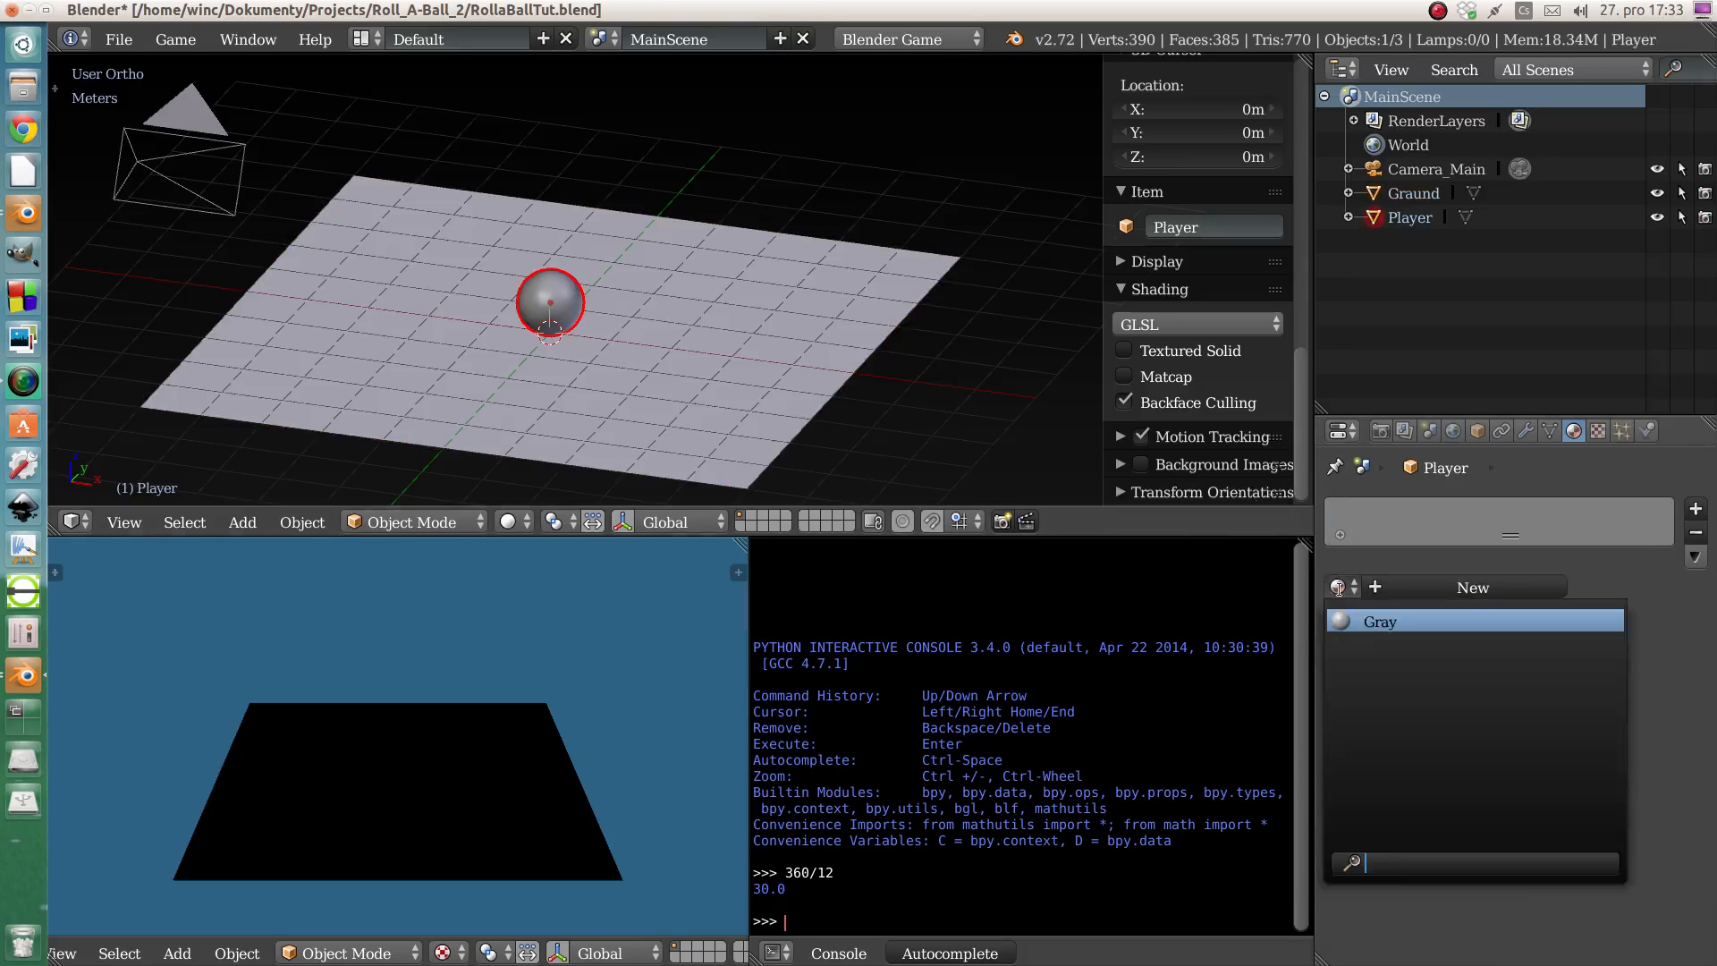
click(1377, 620)
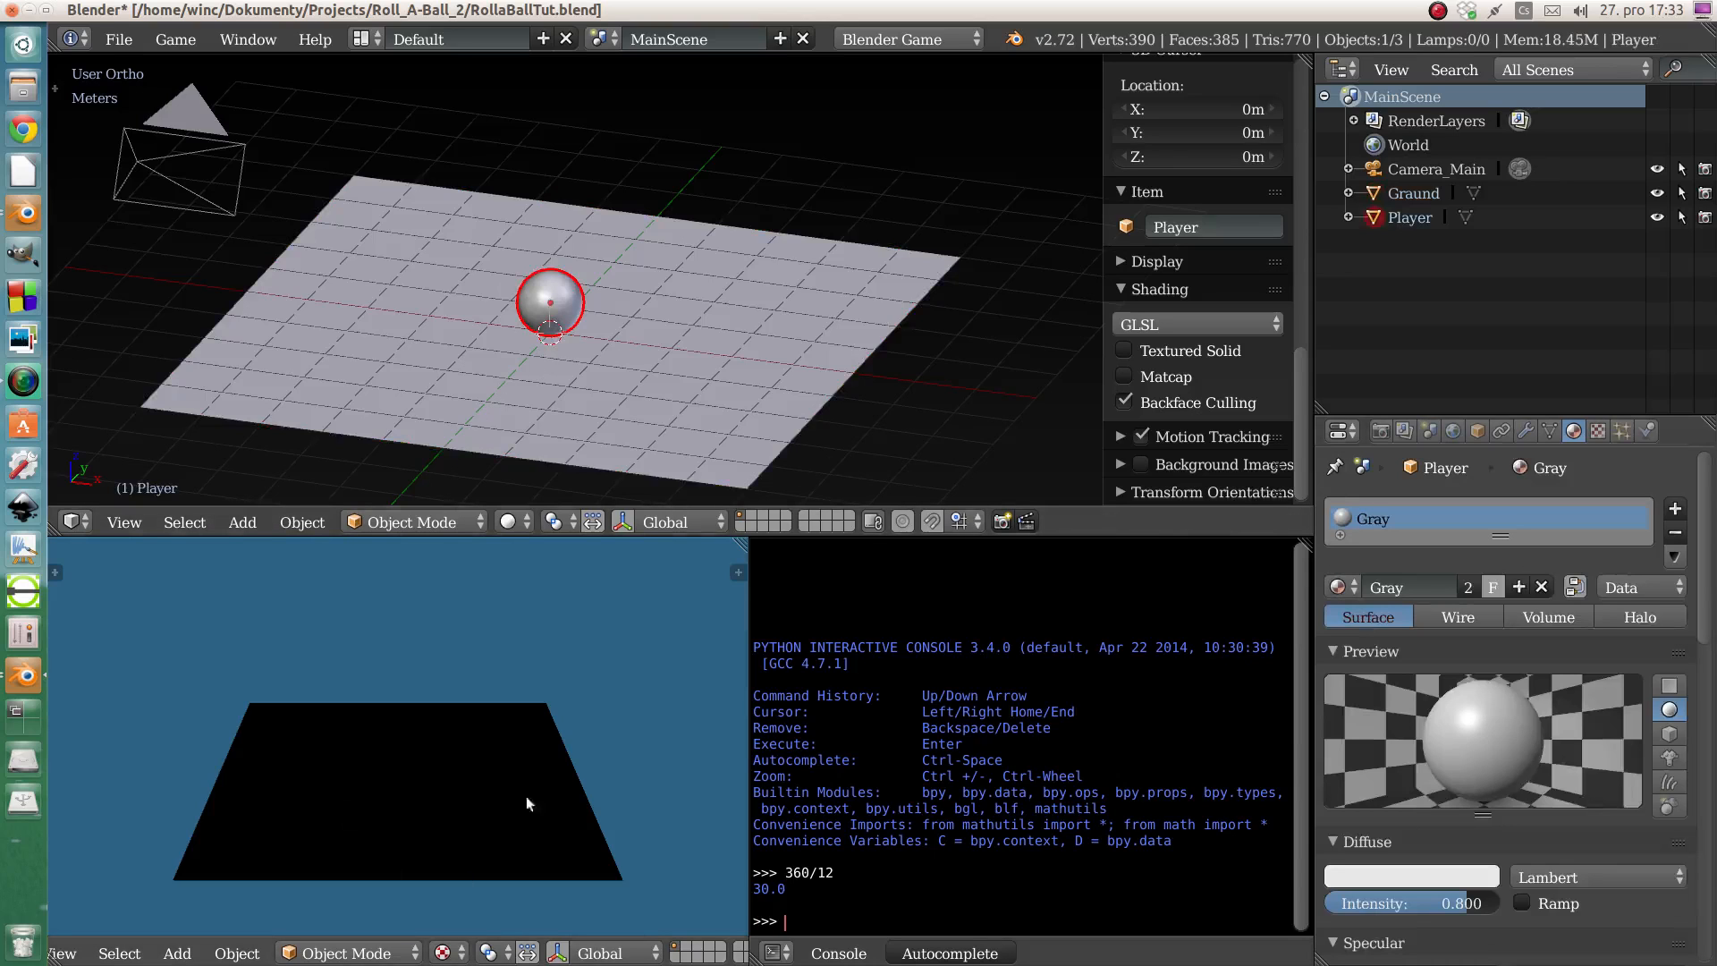
- Add a Sun lamp to the scene
middle_drag(447, 371, 514, 340)
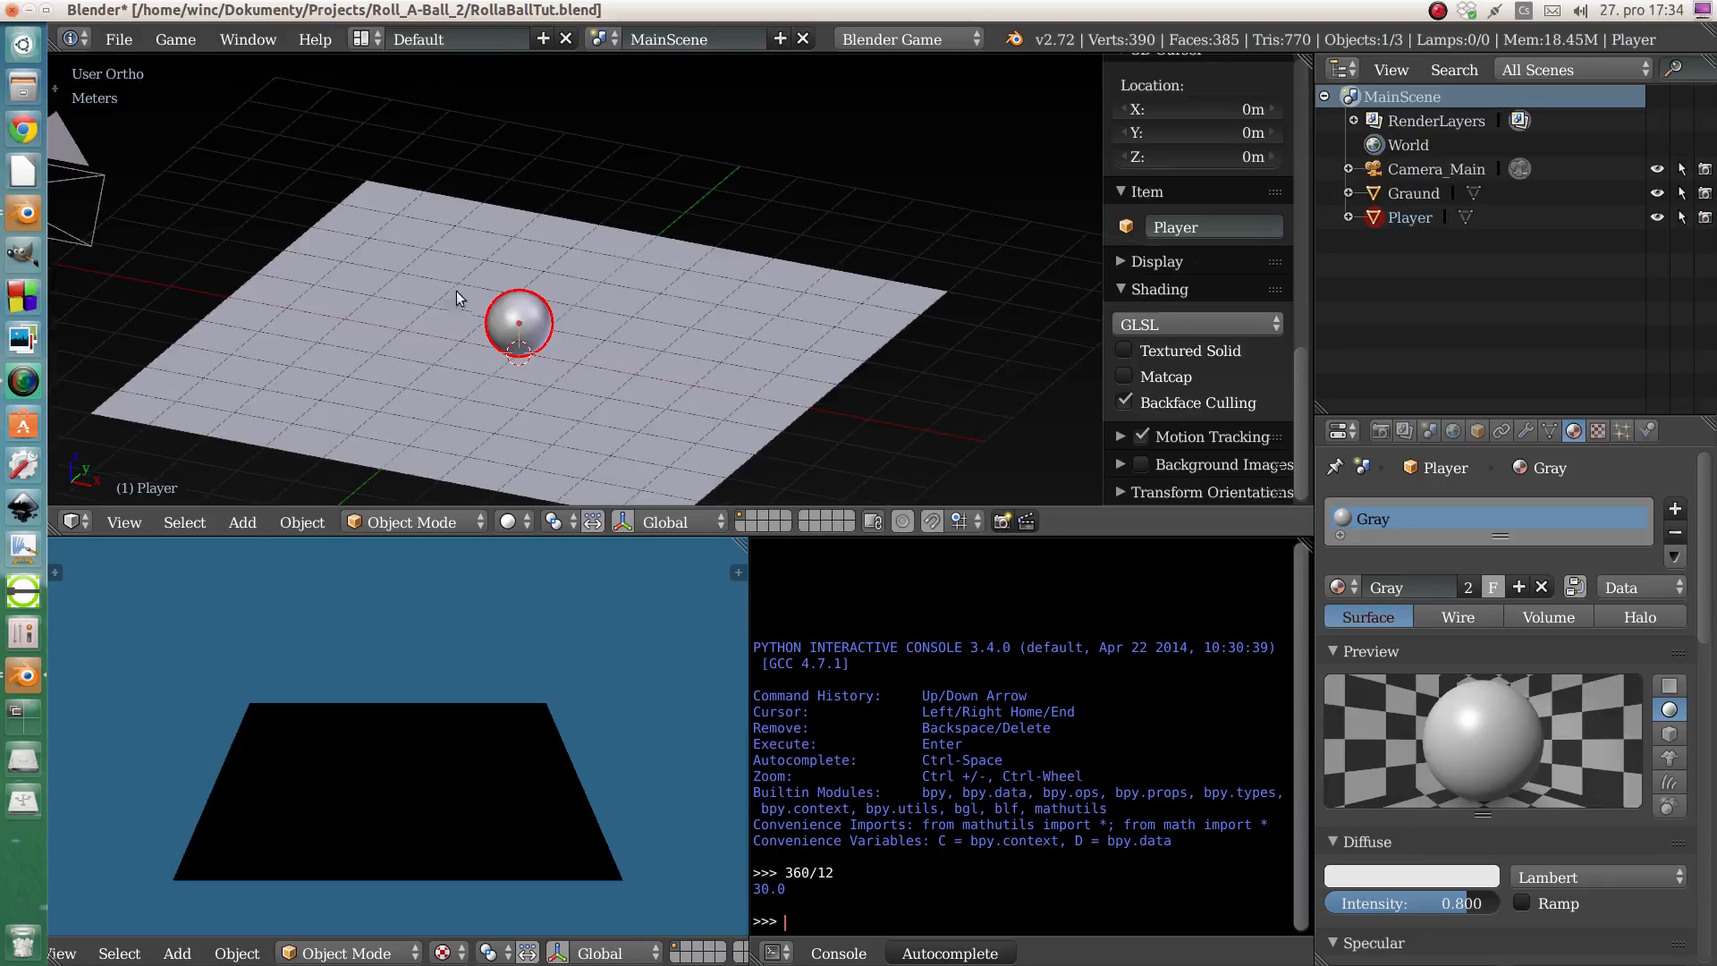
key(shift+a)
mouse_move(431, 289)
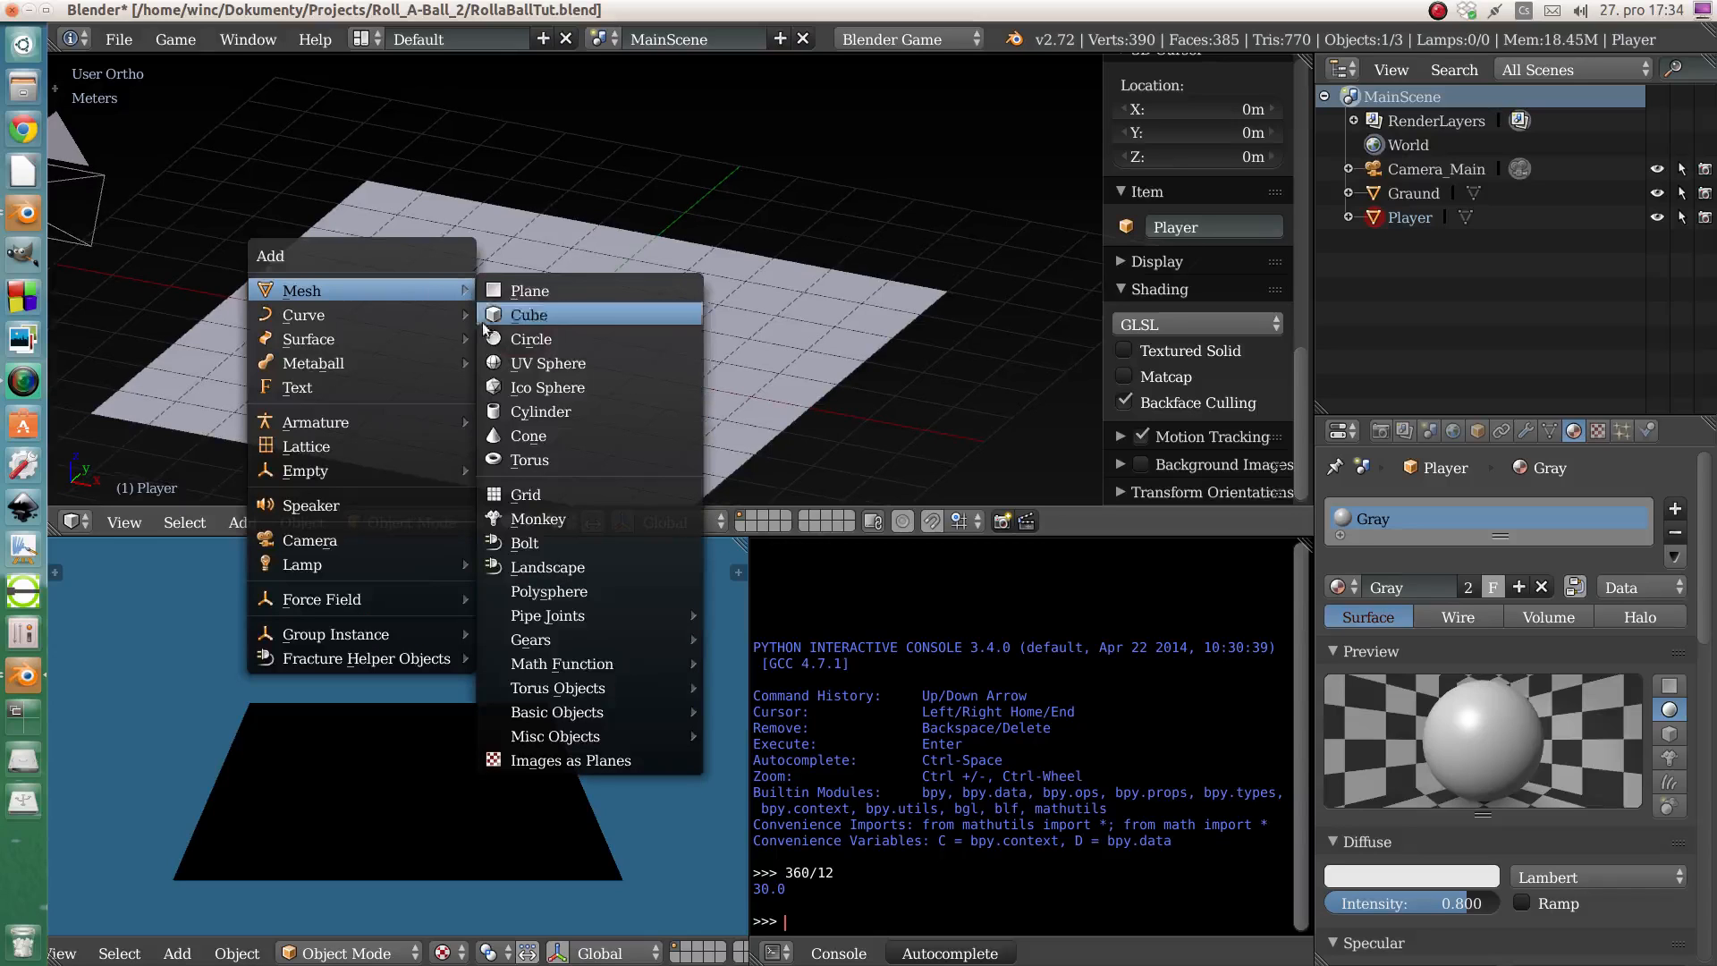
mouse_move(405, 566)
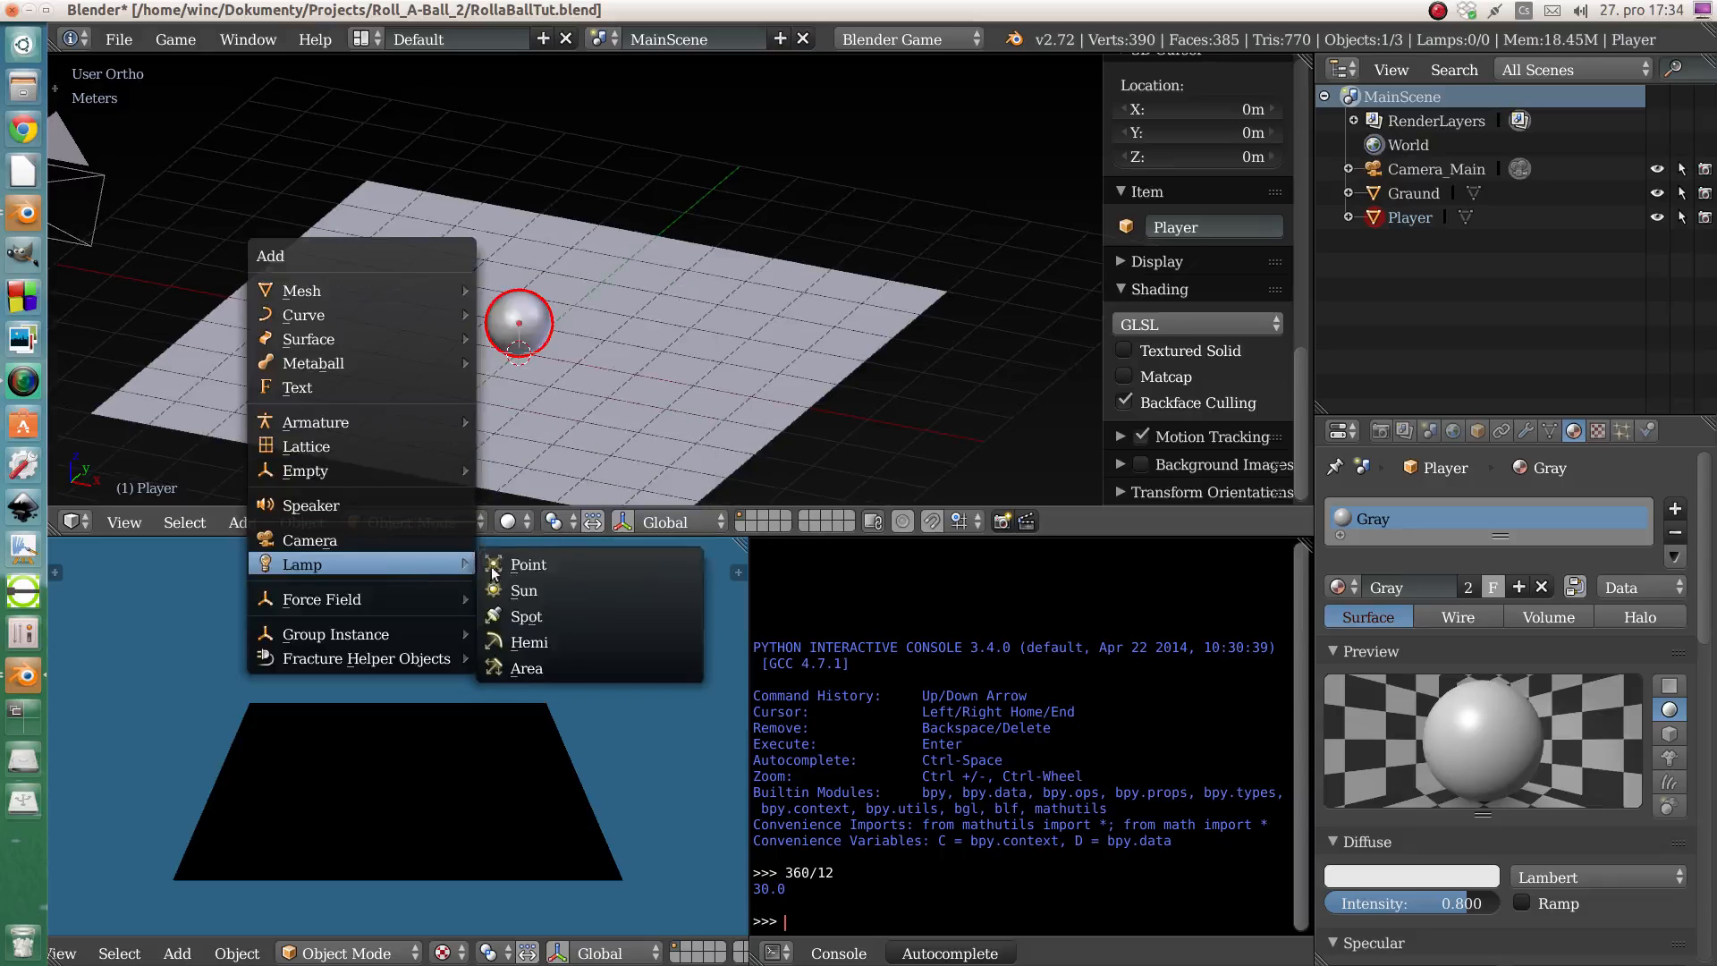
click(540, 587)
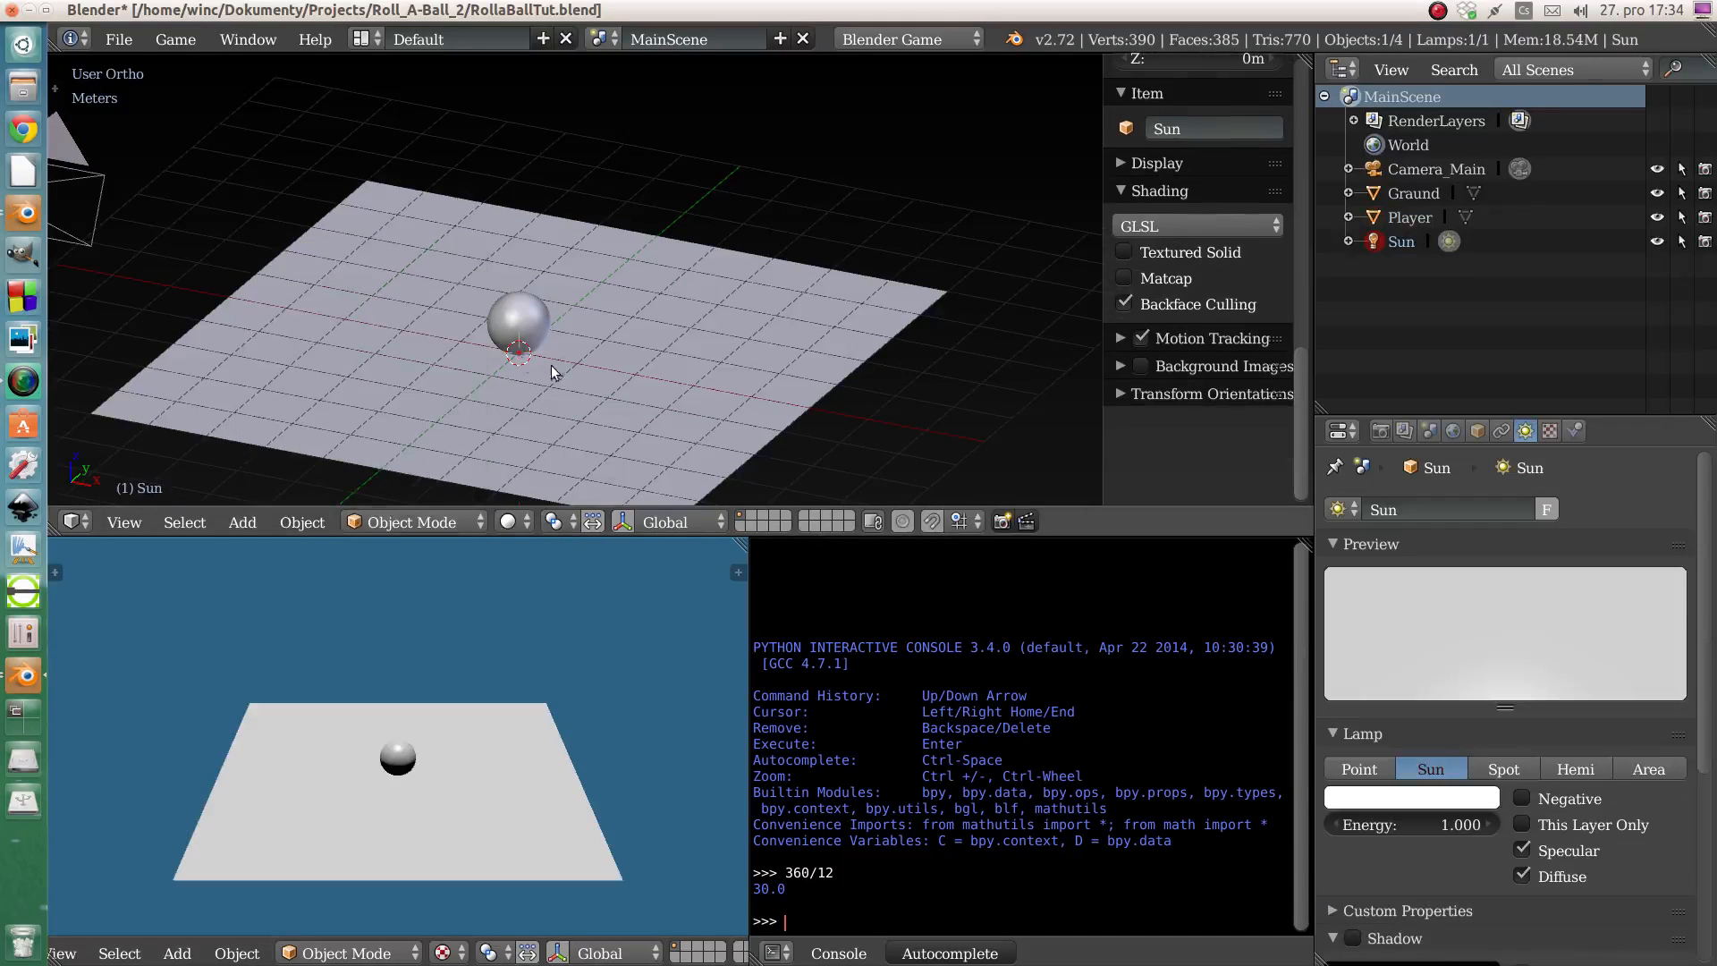
- Move the Sun lamp straight up along the global Z axis, high above the ground plane and ball
shift+middle_drag(541, 359, 520, 373)
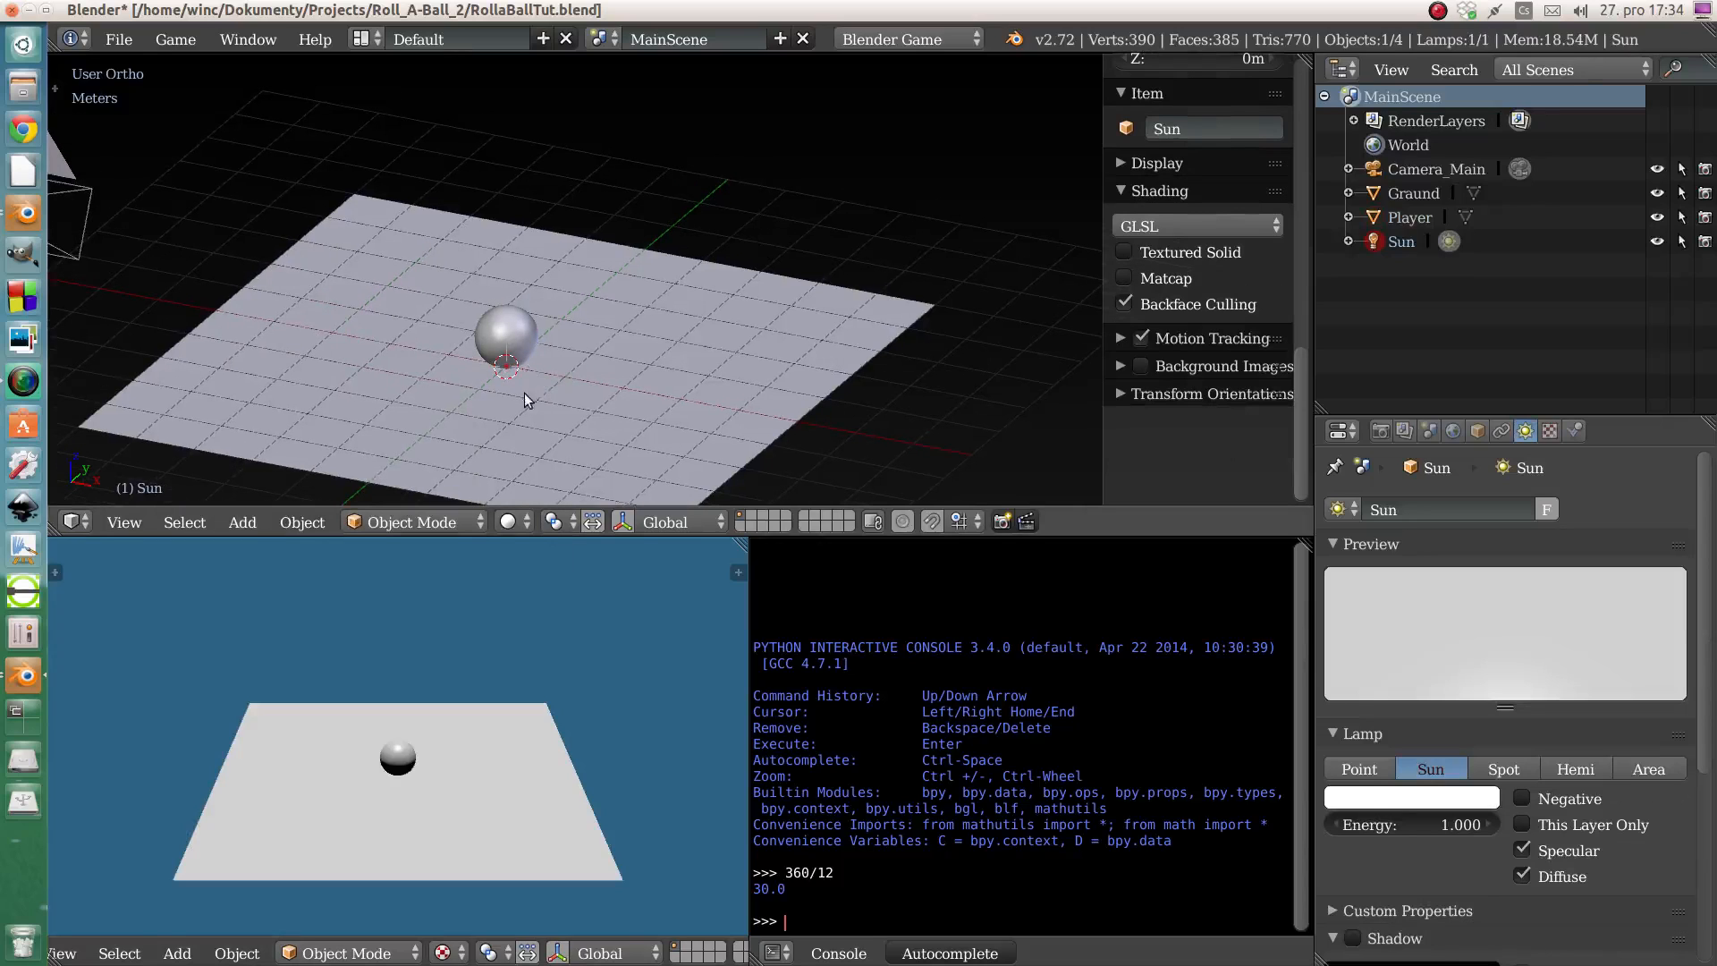
middle_drag(517, 404, 503, 365)
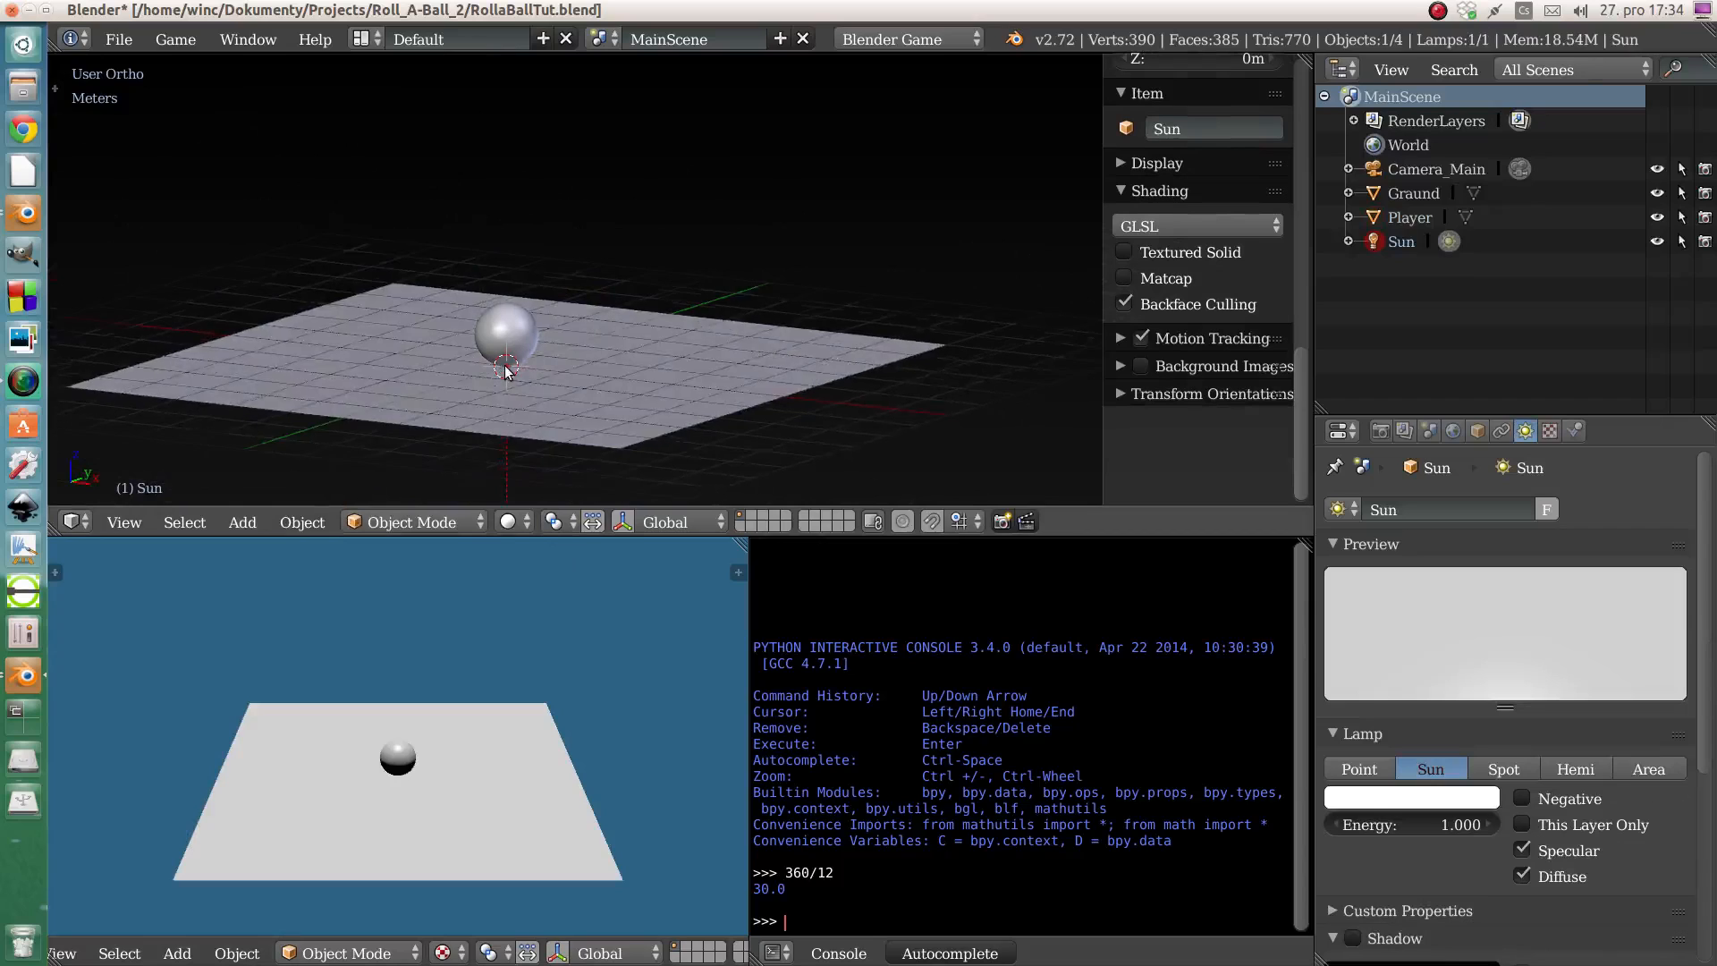
scroll(503, 364, down, 1)
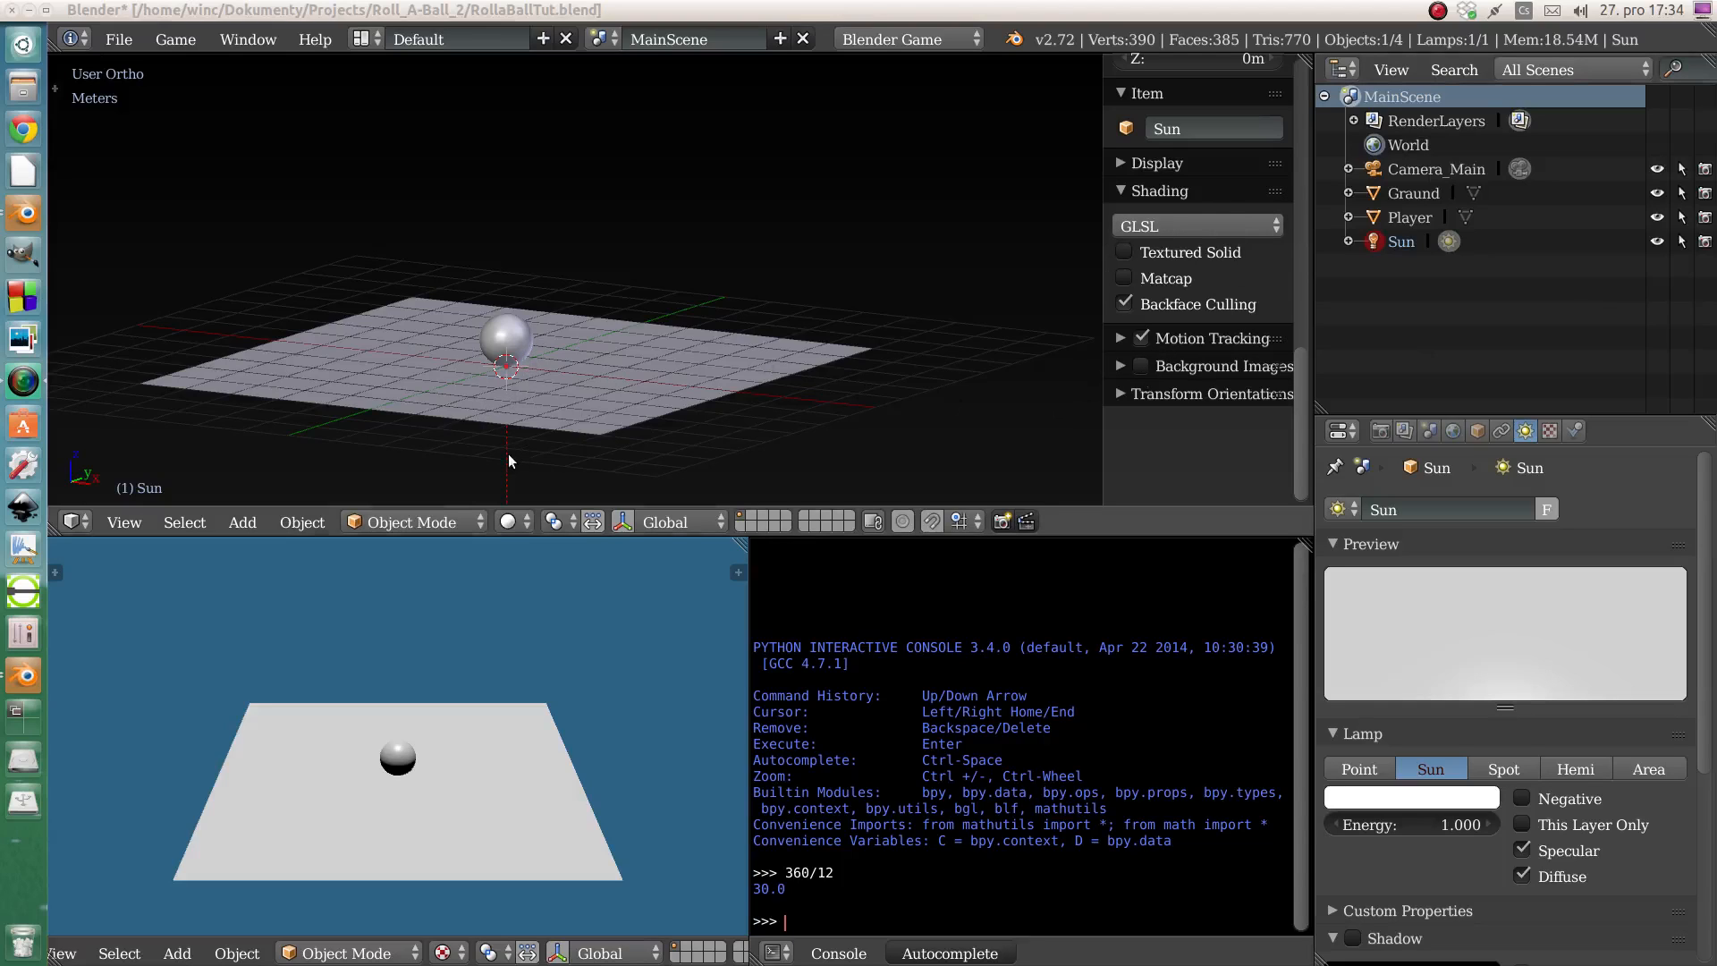
key(g)
key(z)
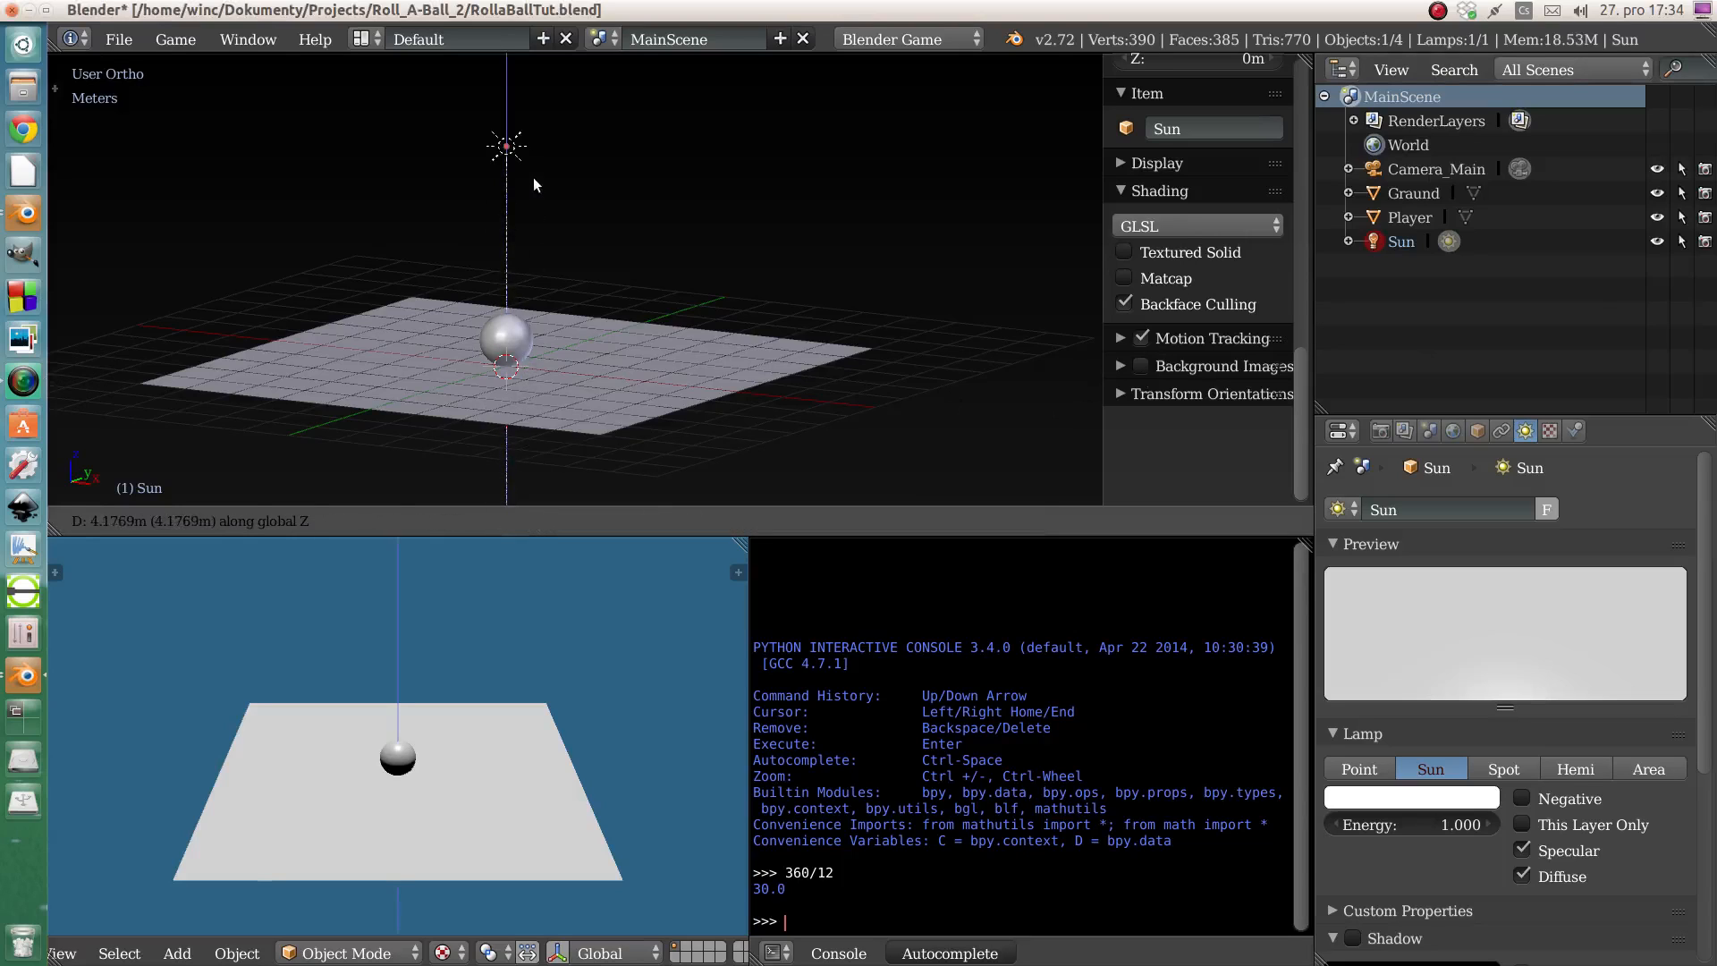
key(Return)
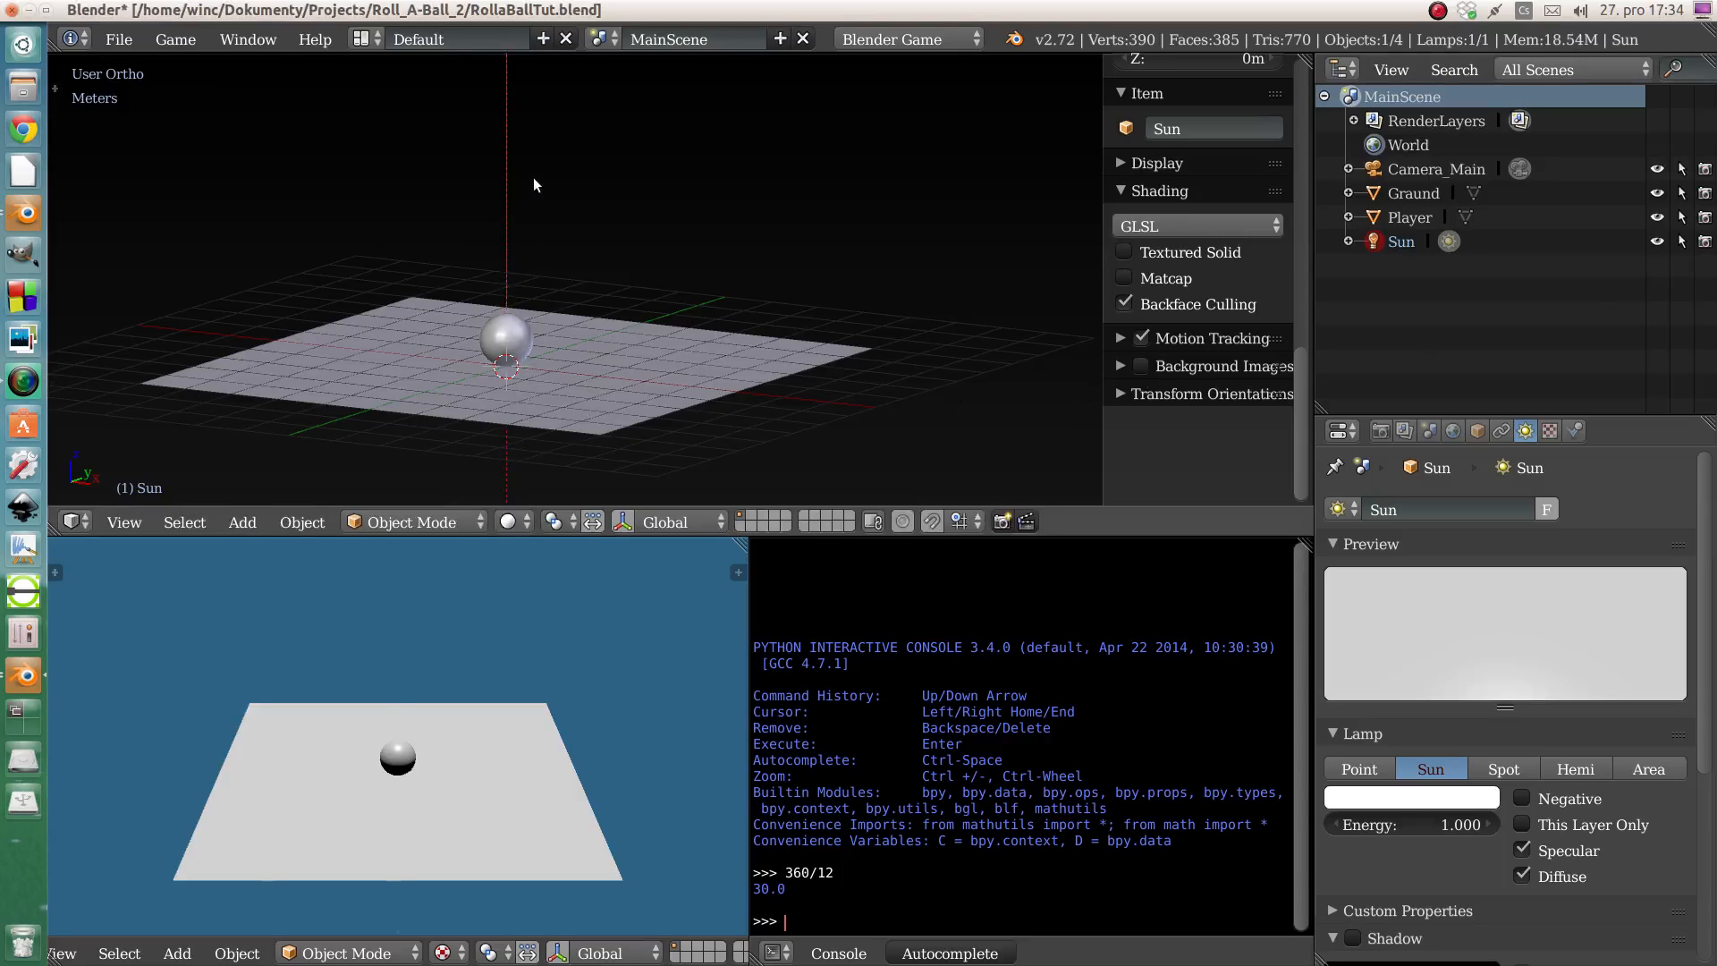
scroll(528, 188, down, 3)
middle_drag(525, 206, 540, 137)
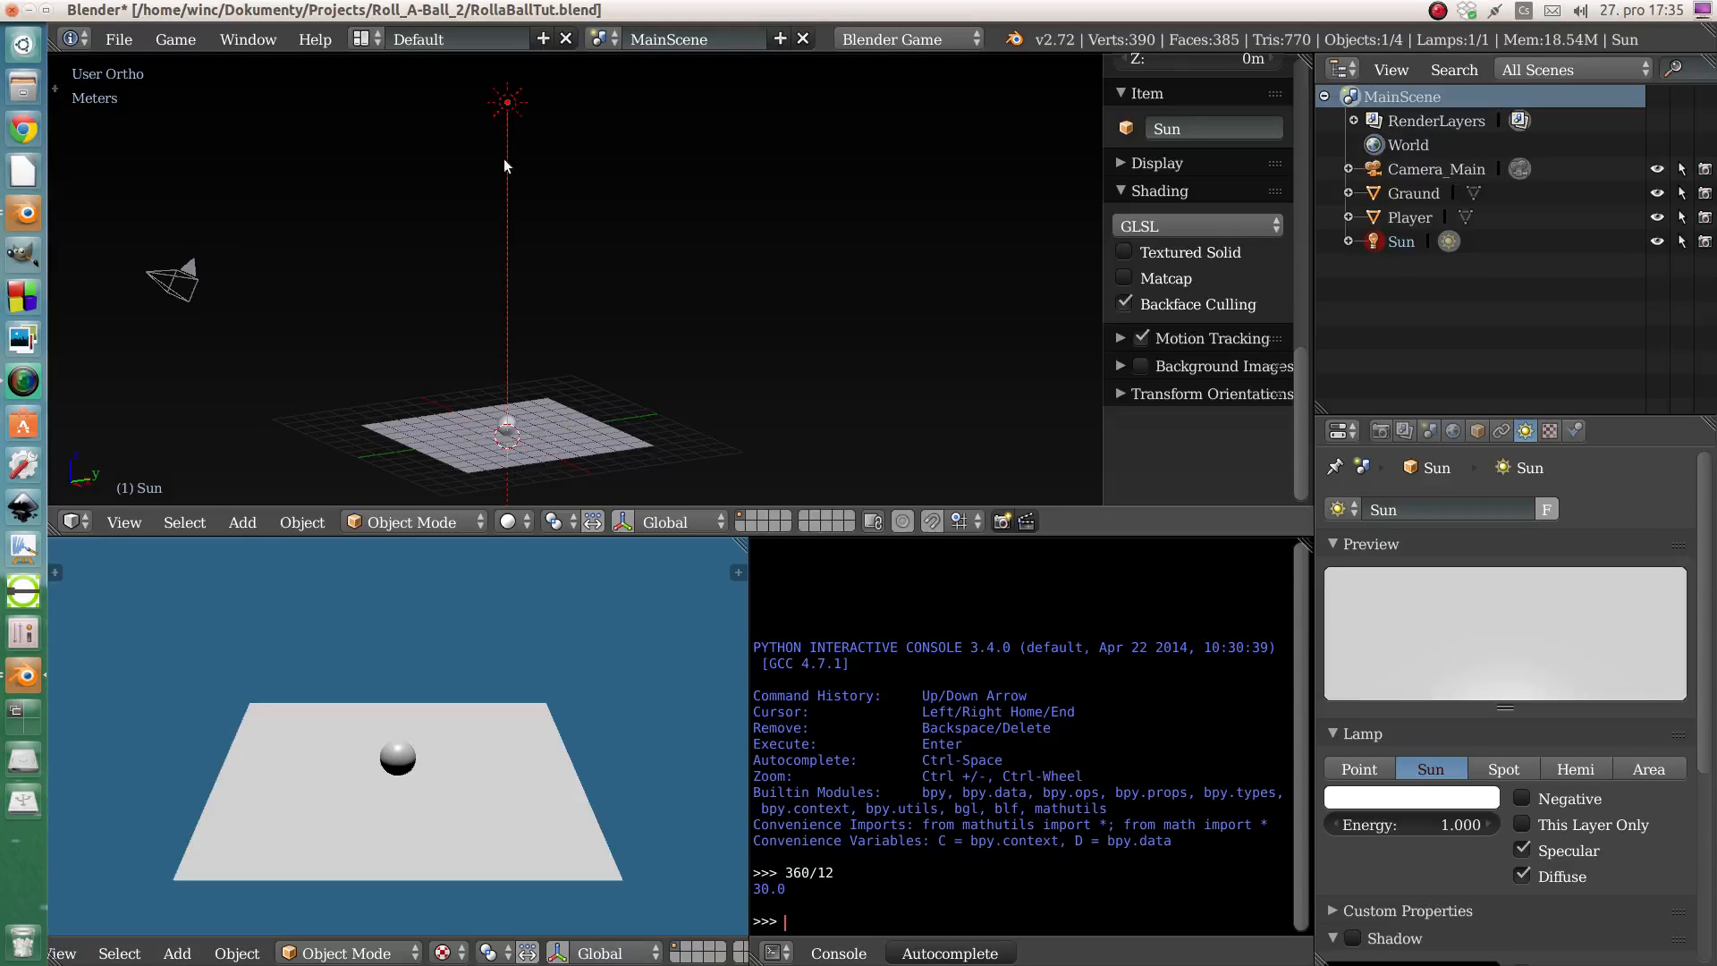
- Set the Sun lamp's rotation to -50° on X and 120° on Z
middle_drag(505, 166, 525, 123)
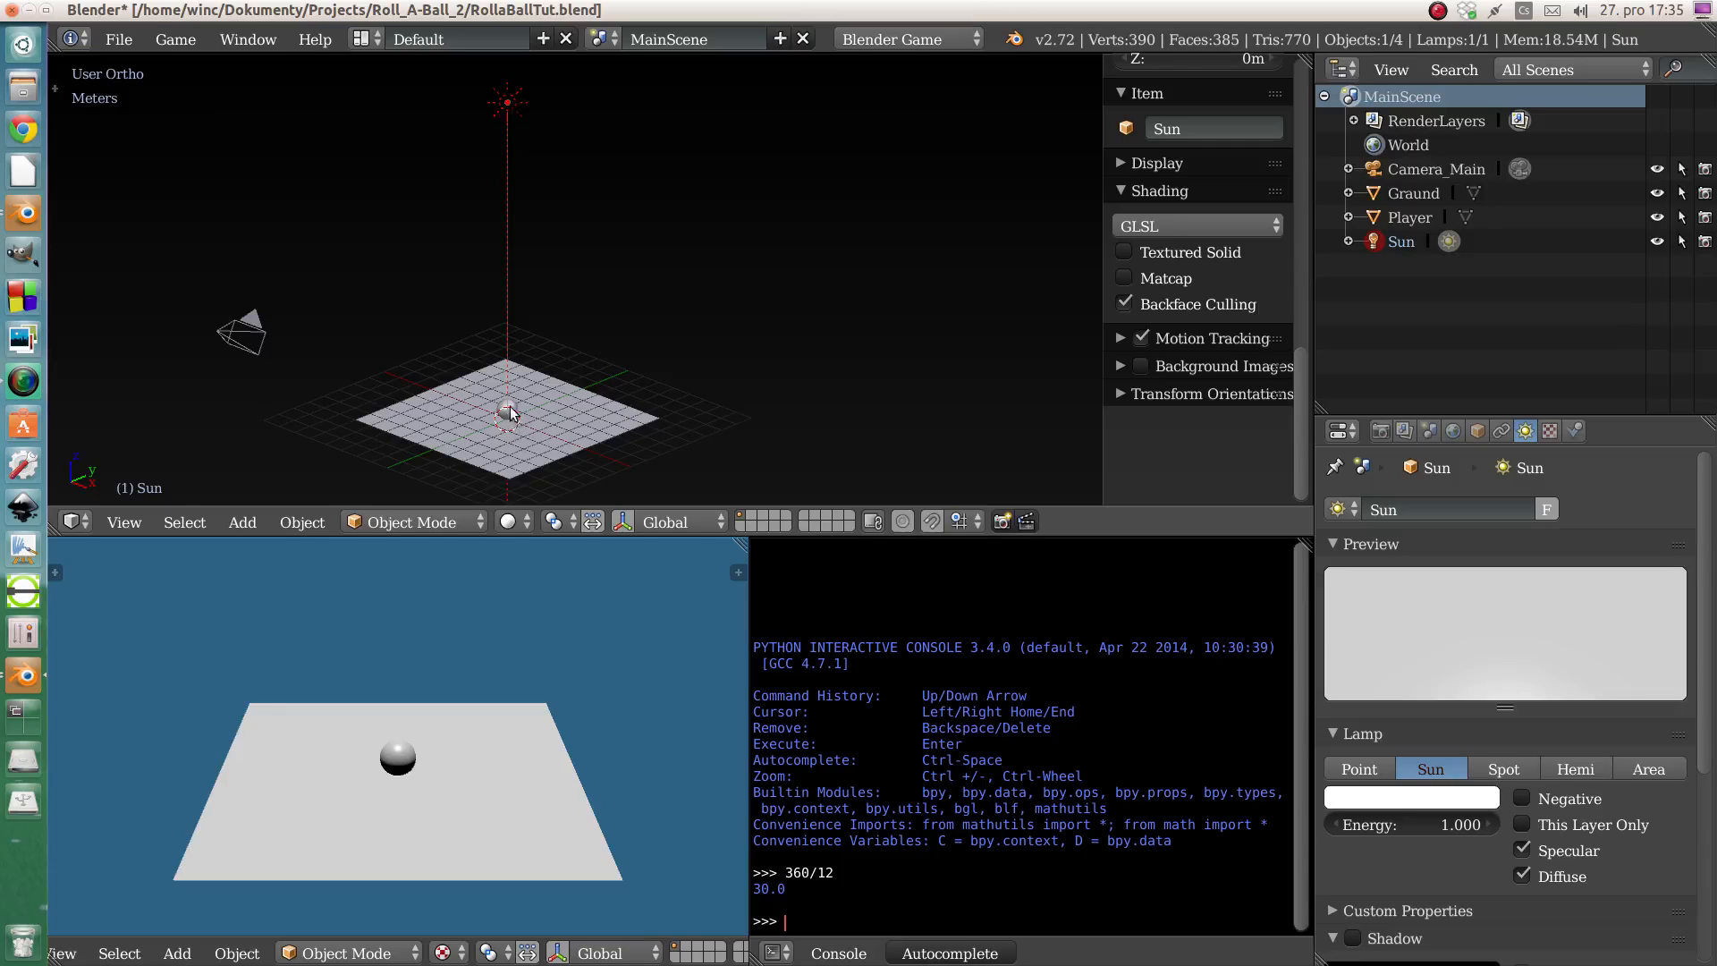
scroll(510, 412, up, 3)
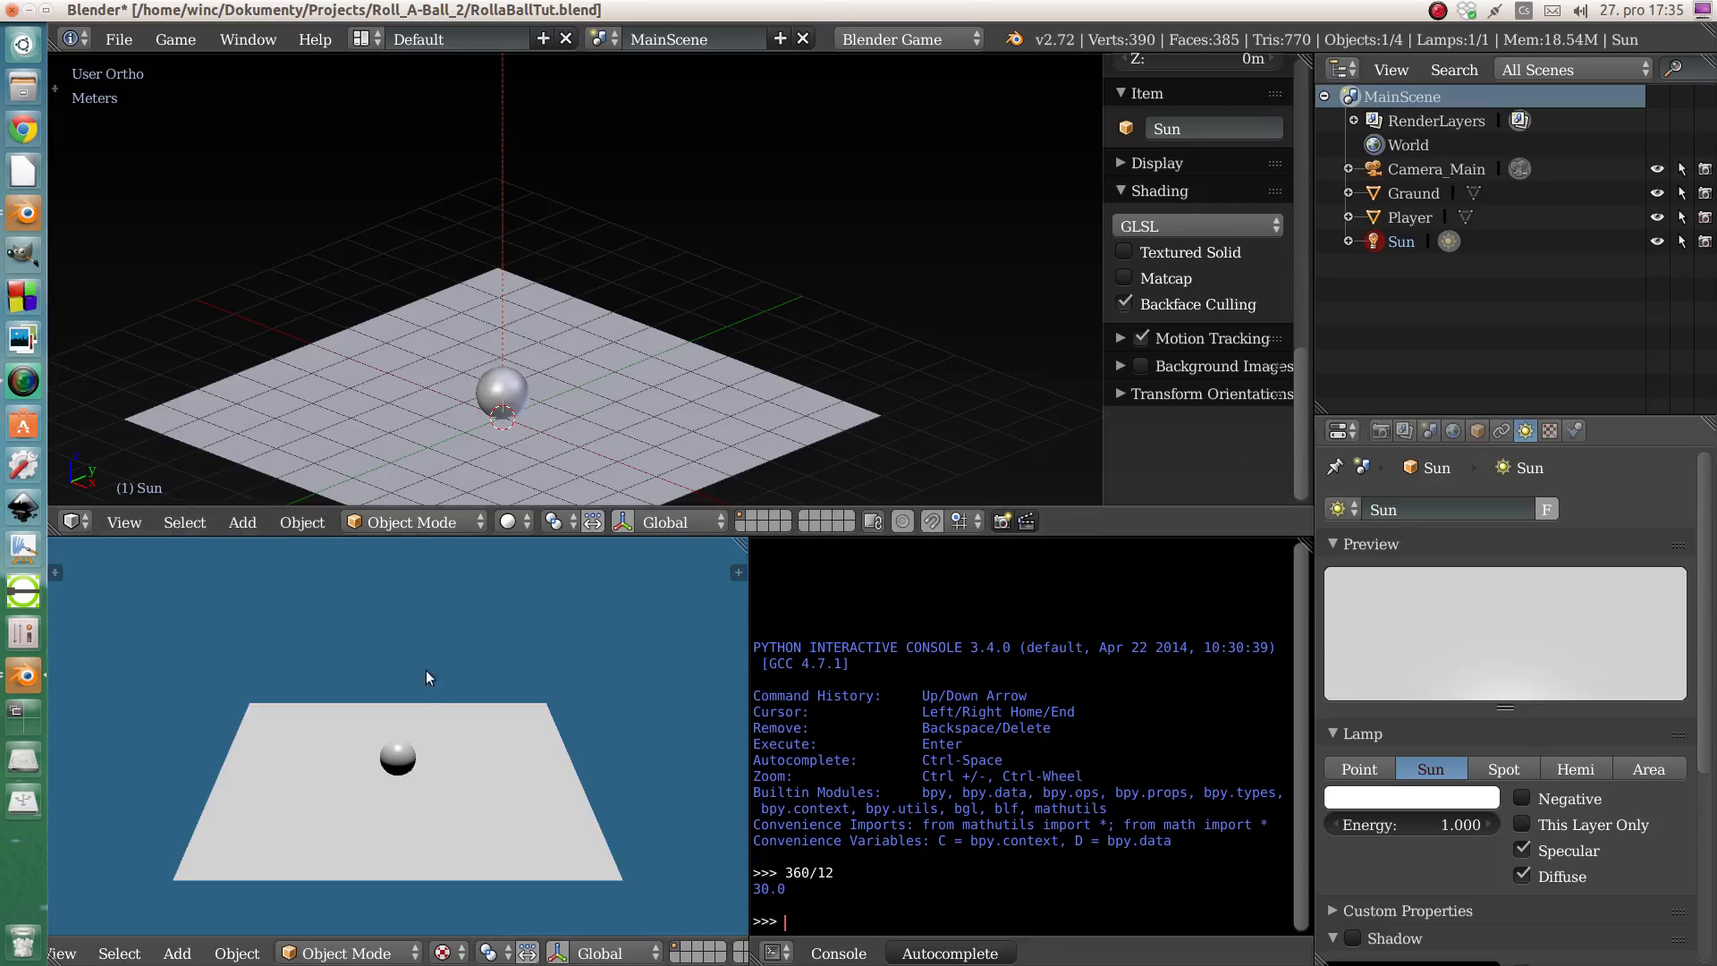
click(1476, 431)
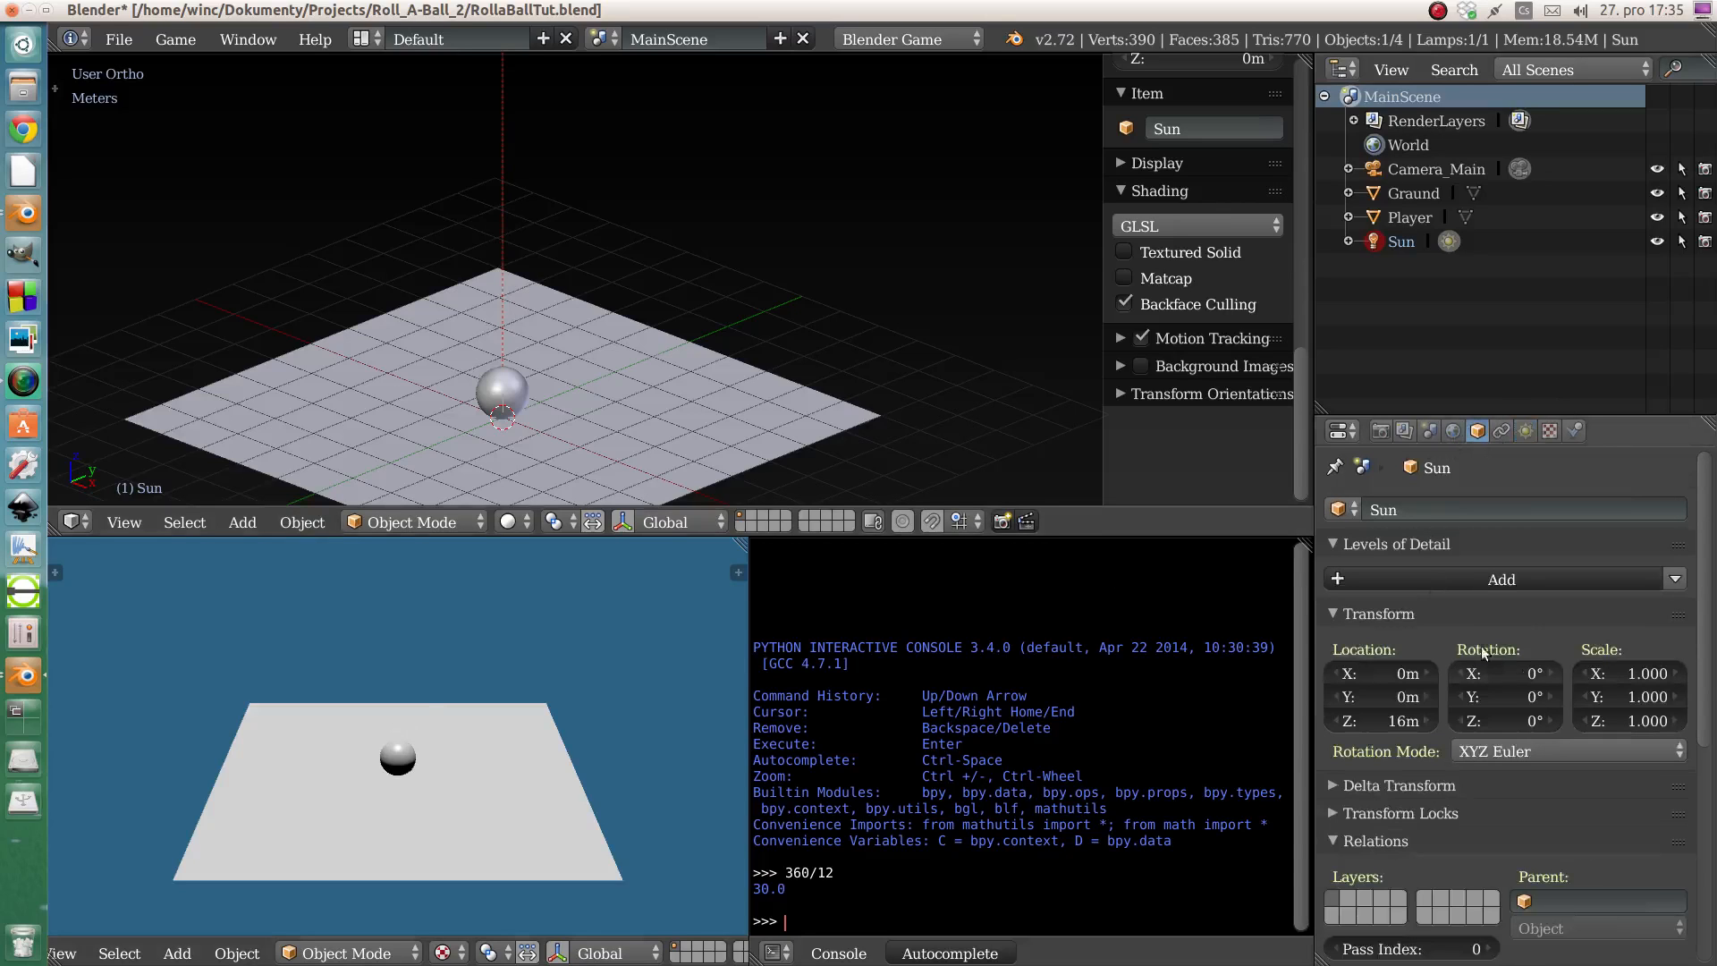
click(1520, 677)
text(-50)
key(Tab)
key(Tab)
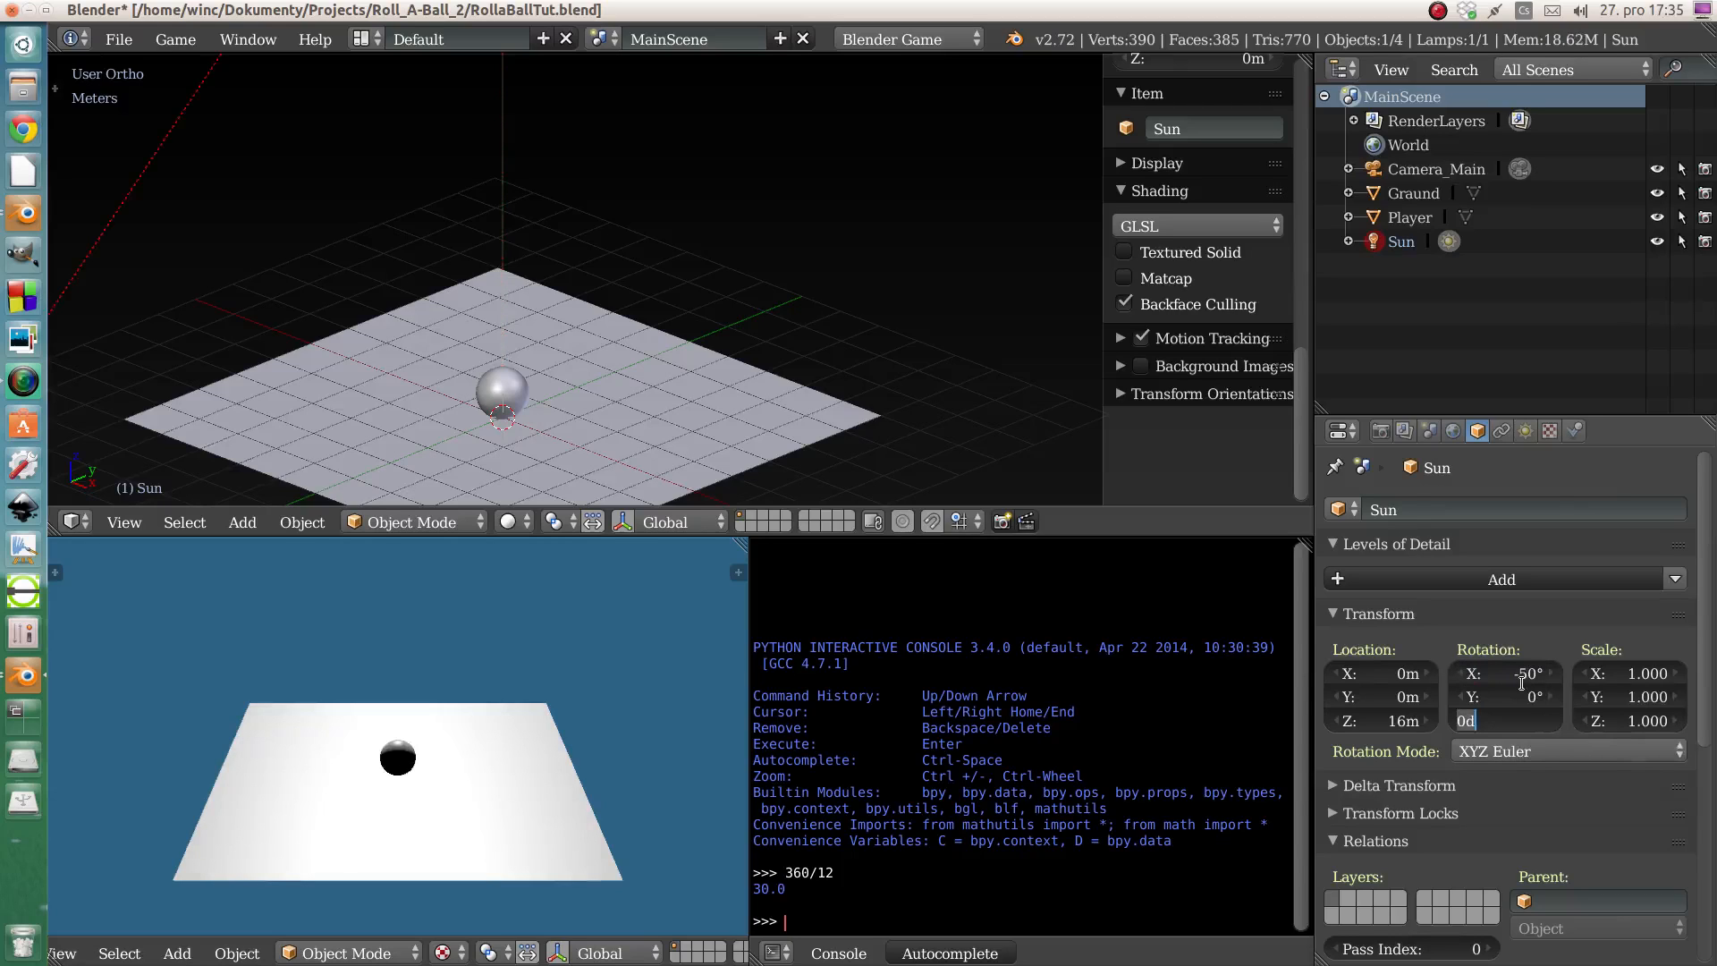
text(120)
key(Return)
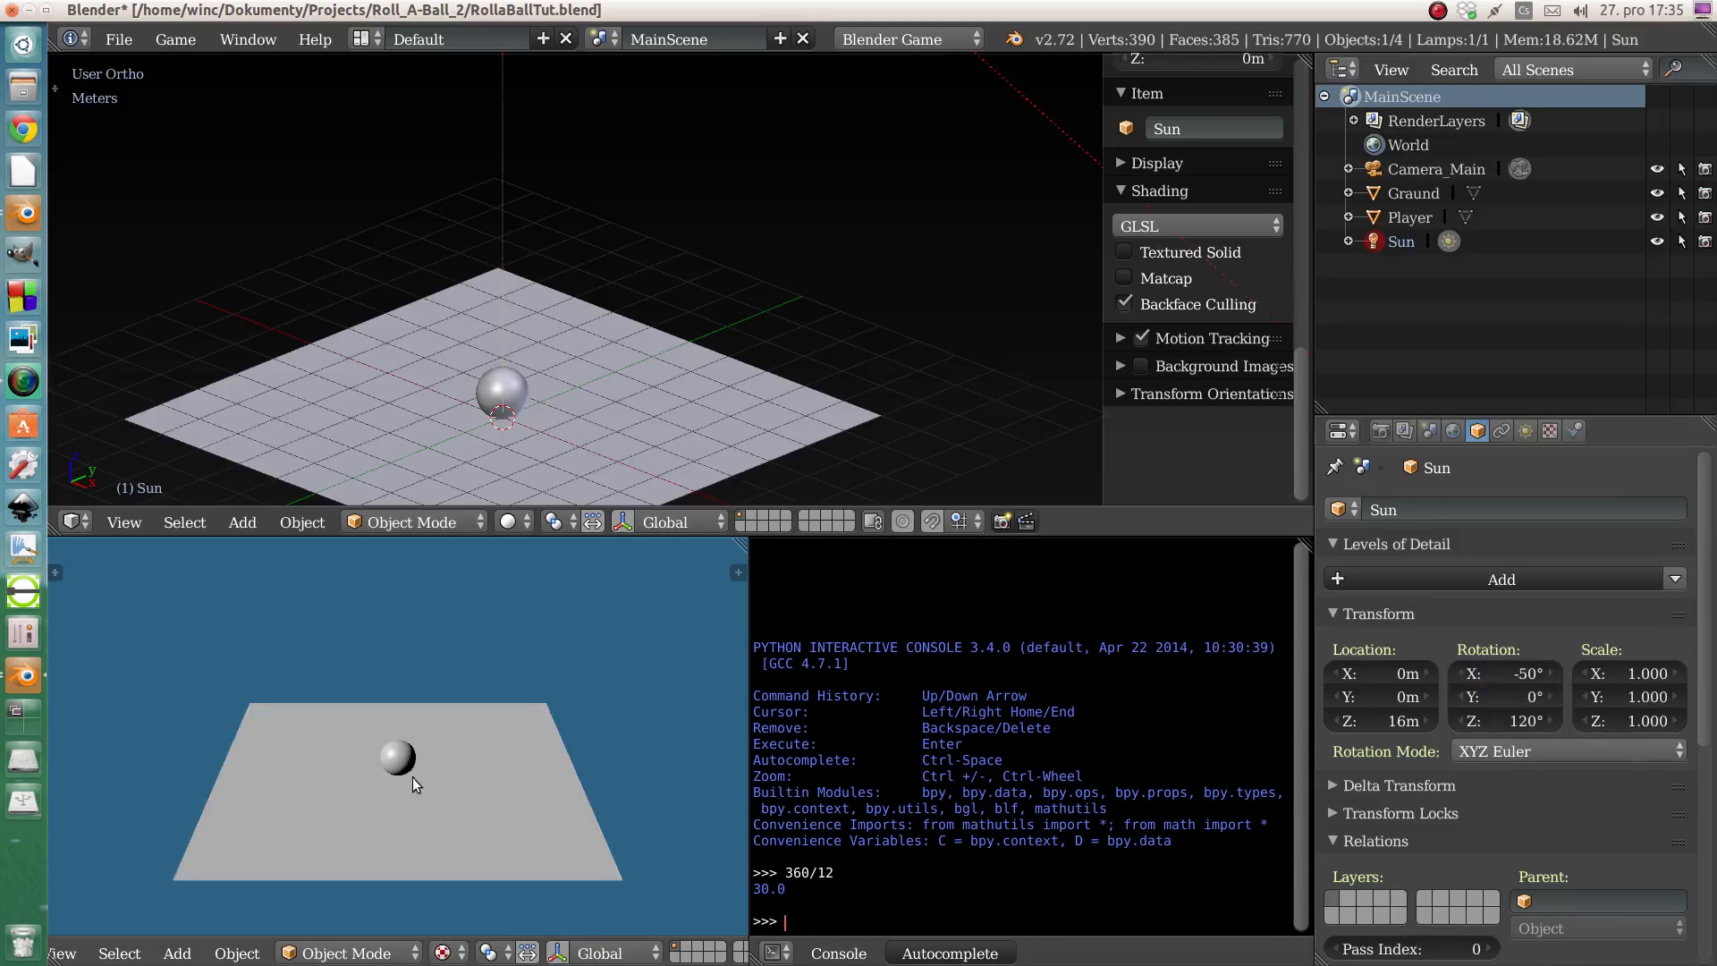
- Move the Sun lamp in the top view to about X -16.67 m, Y -9.61 m, so its beam points at the ball
scroll(577, 338, down, 2)
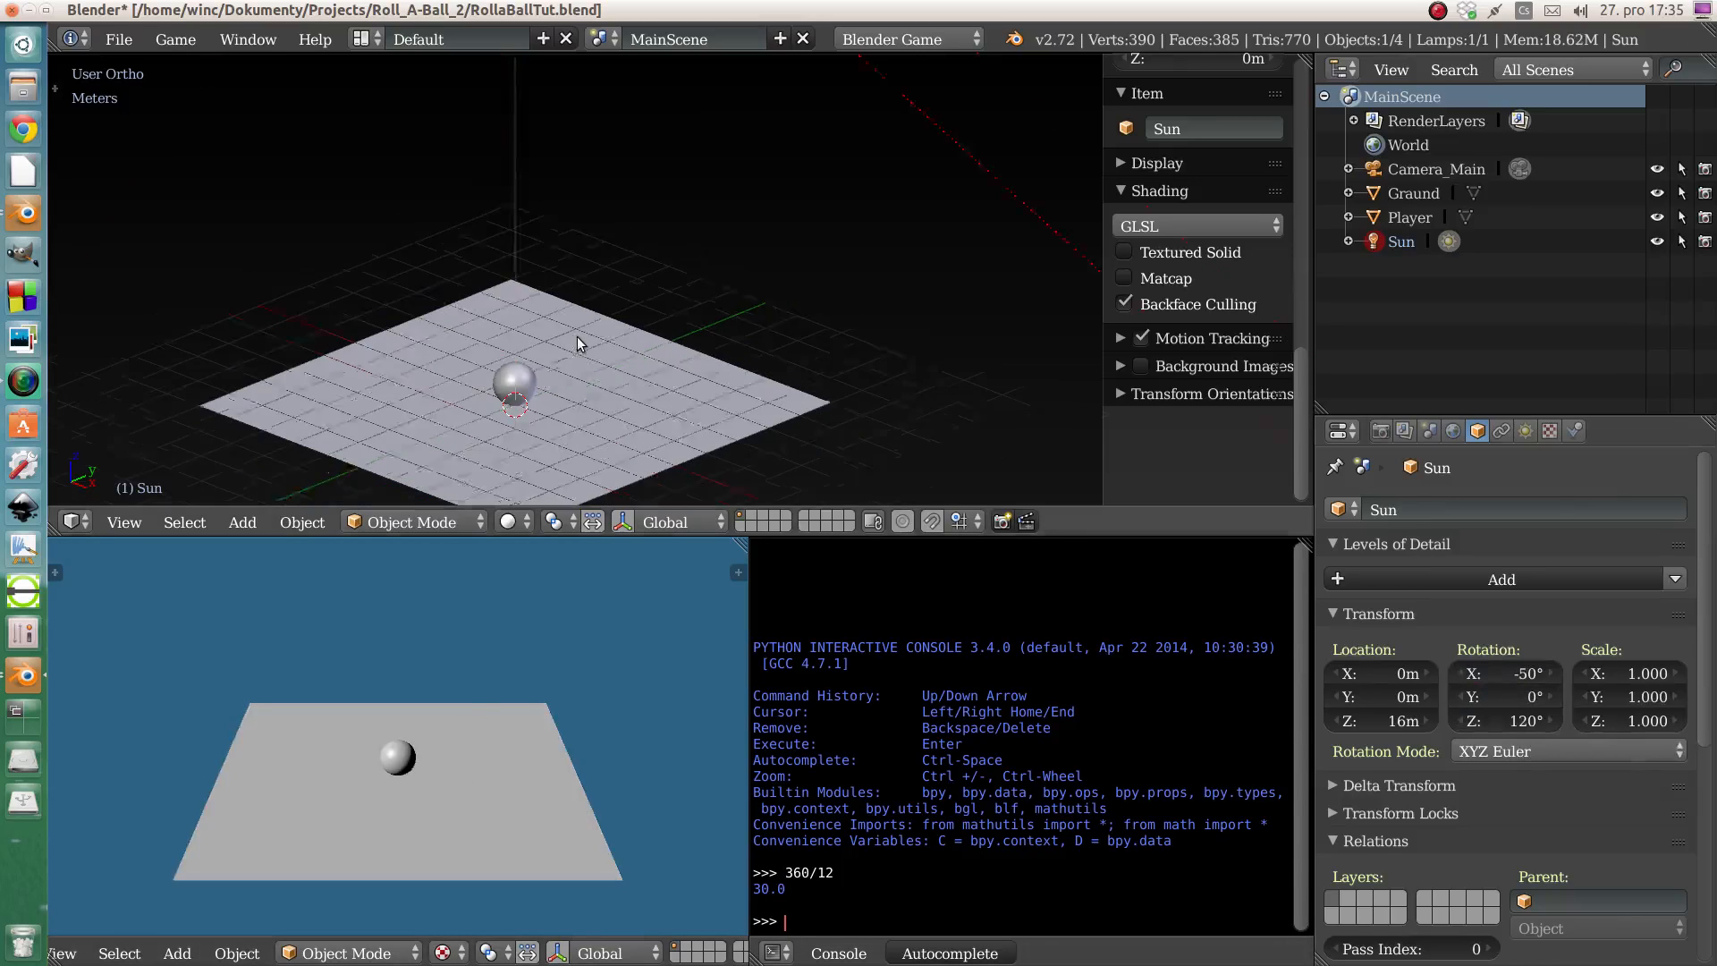
shift+middle_drag(546, 291, 552, 366)
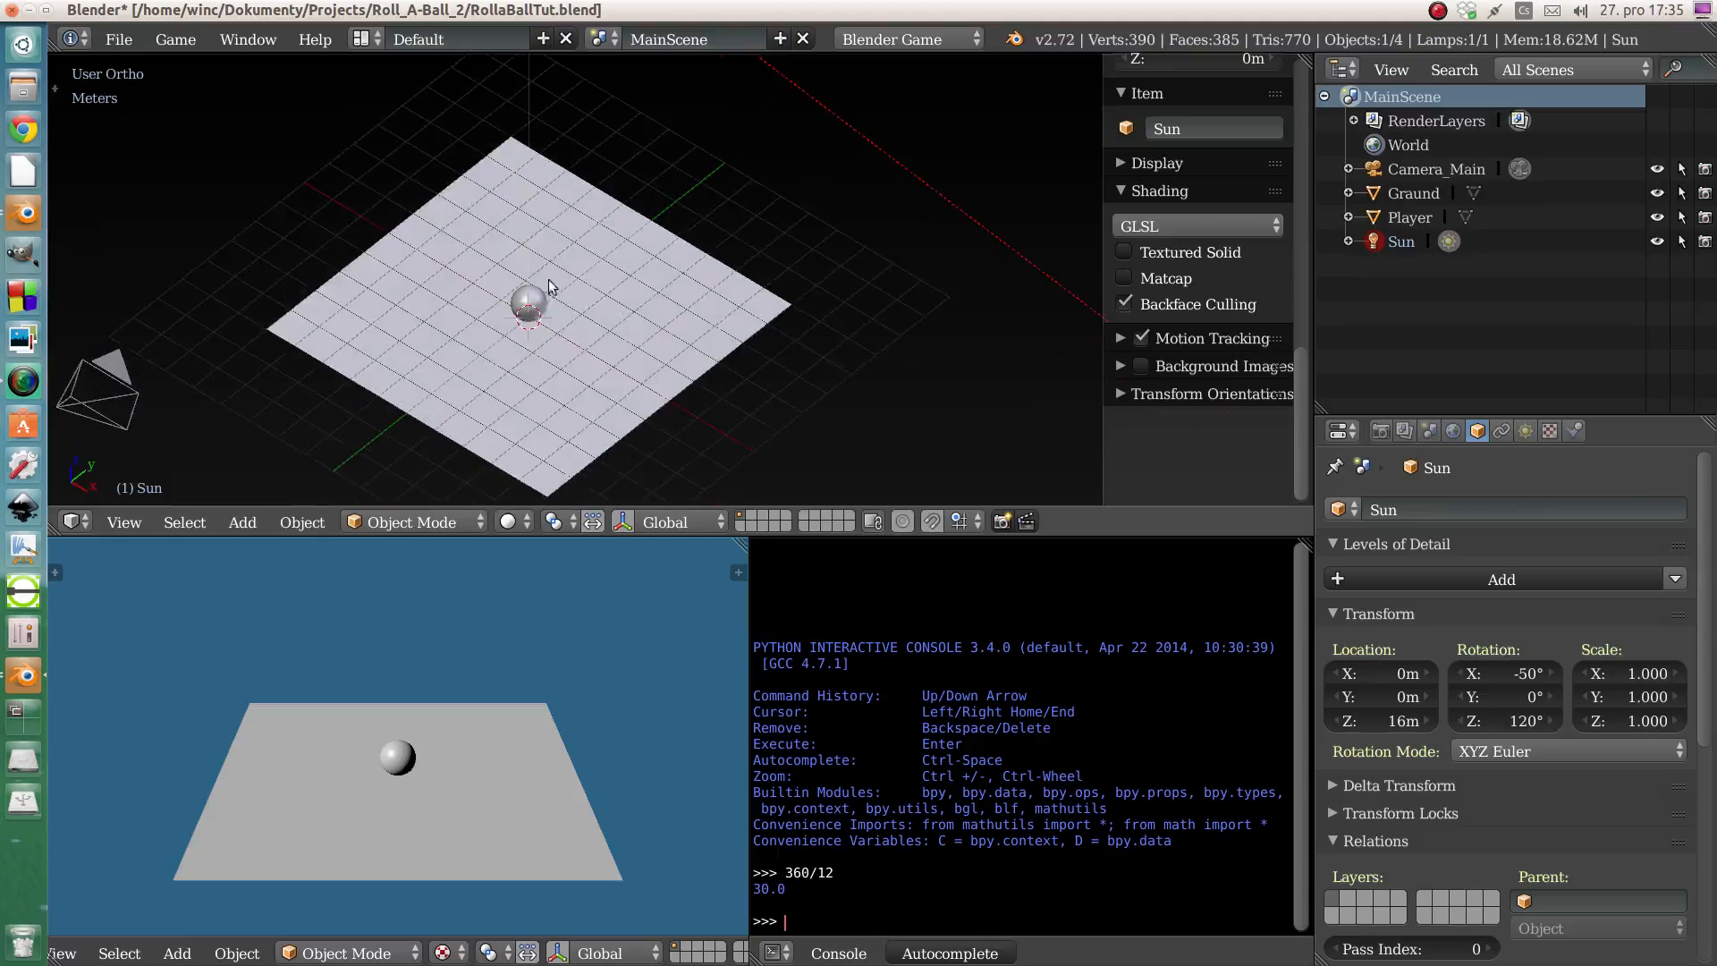
shift+middle_drag(559, 272, 604, 309)
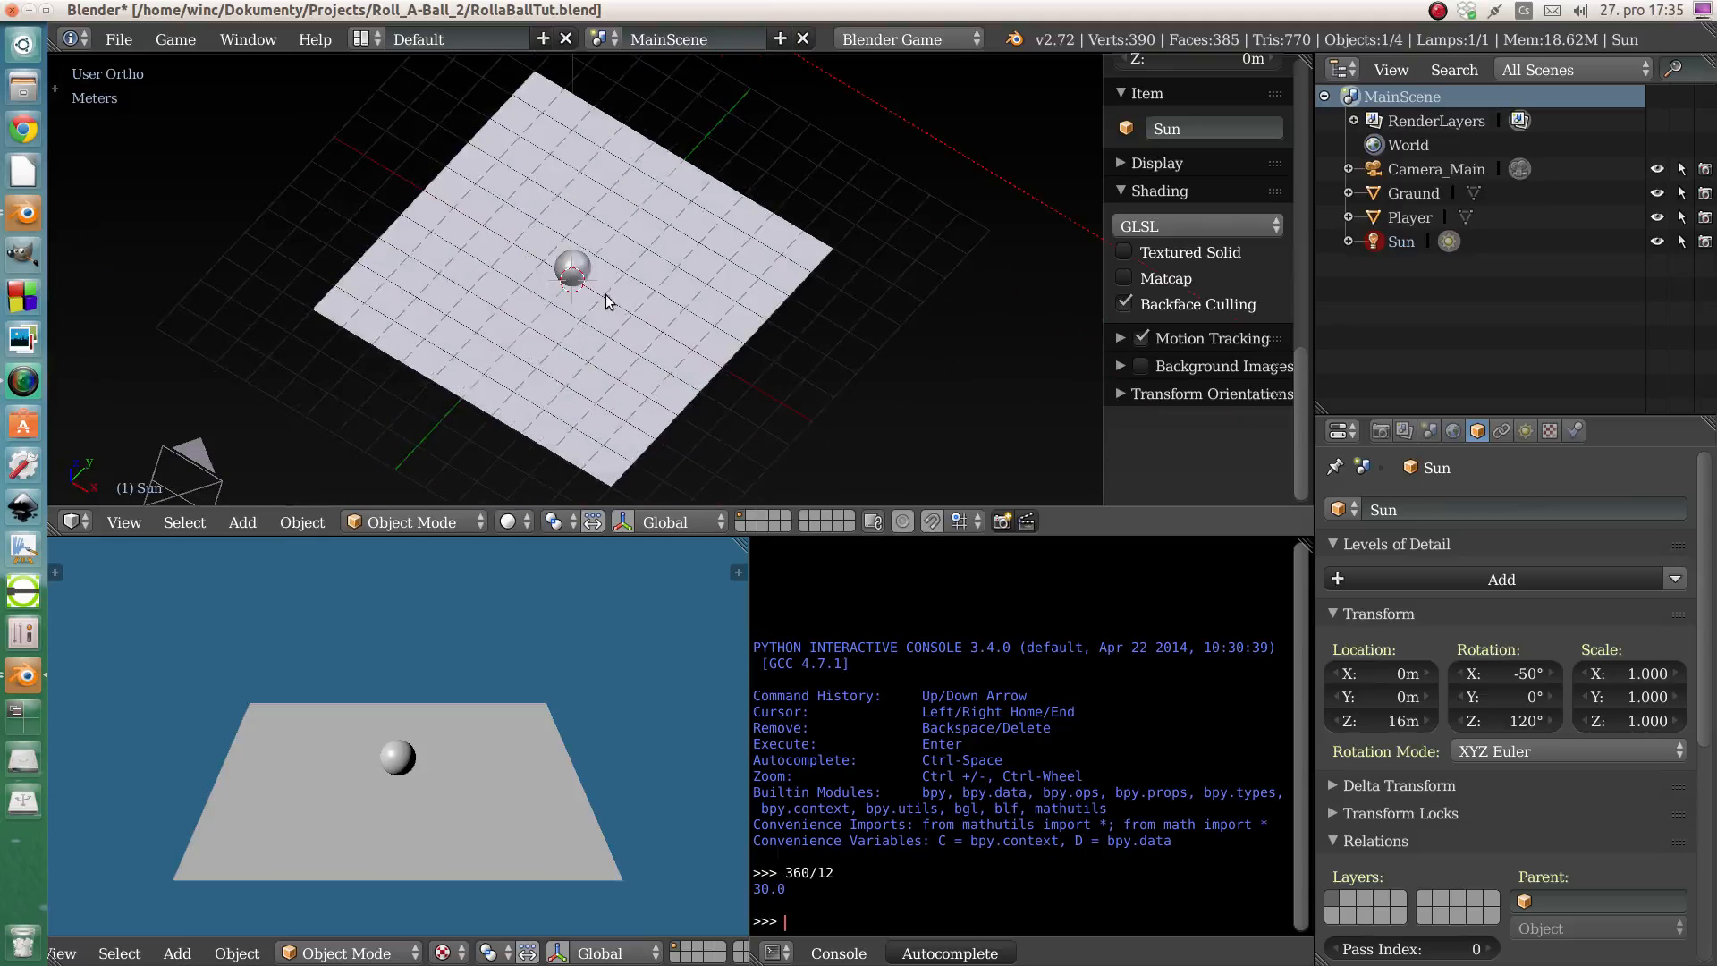
key(KP_7)
shift+middle_drag(437, 172, 758, 122)
key(g)
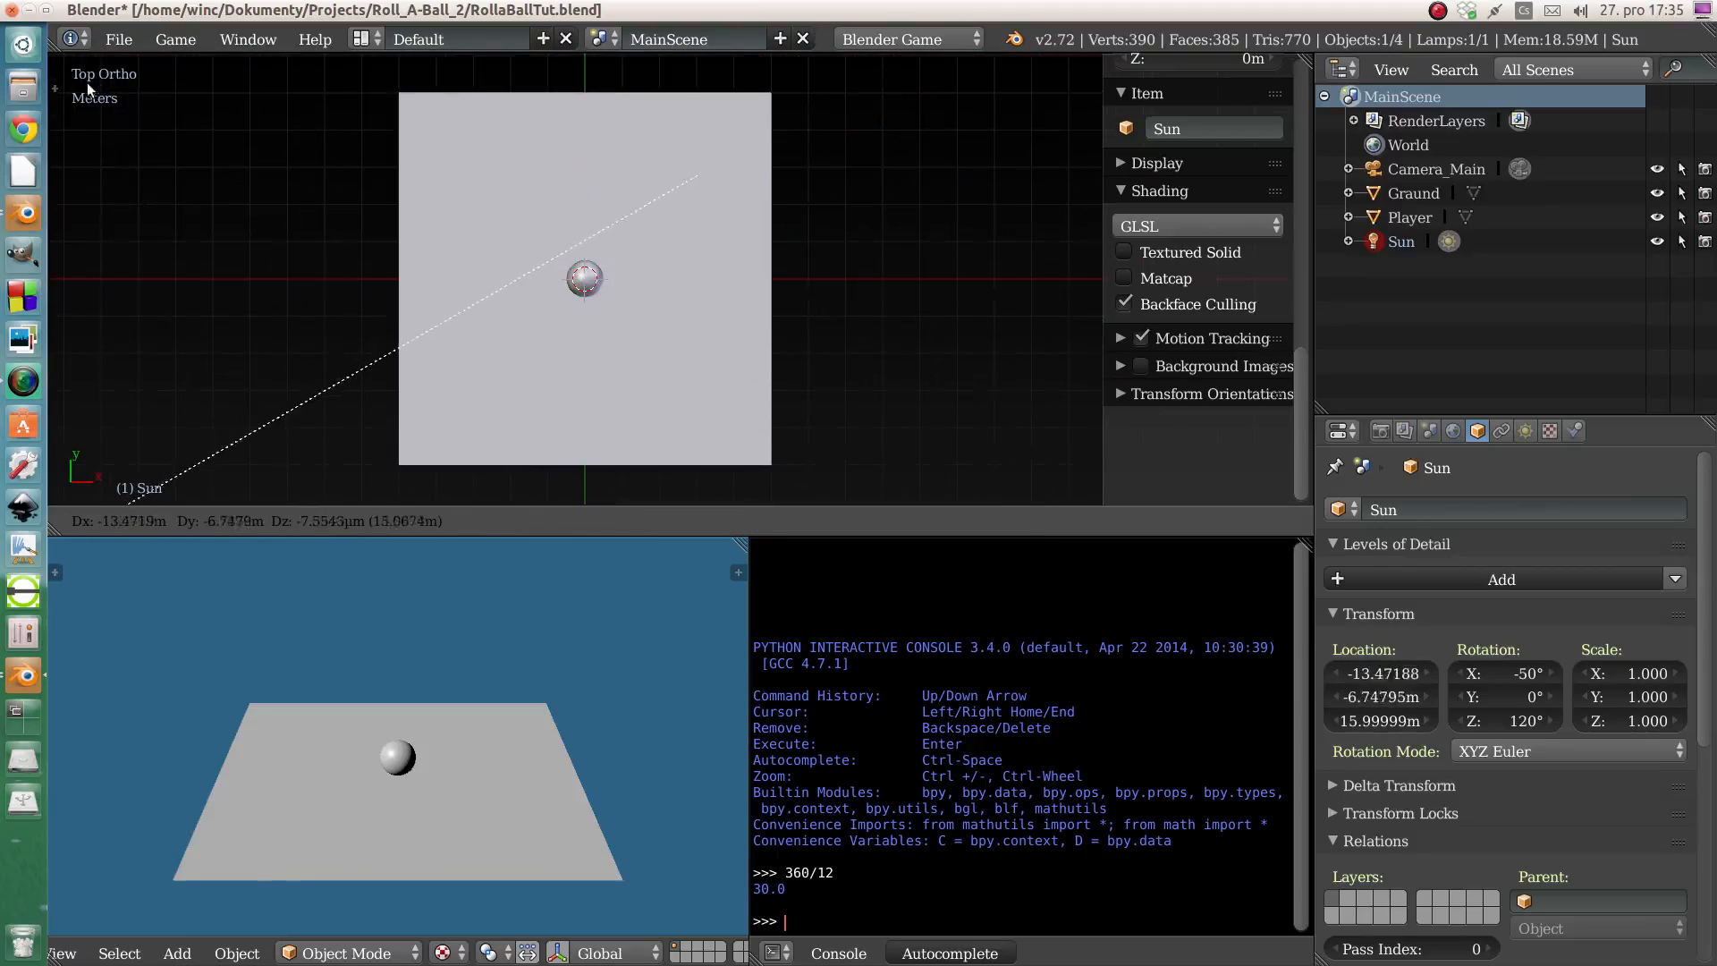
click(1225, 184)
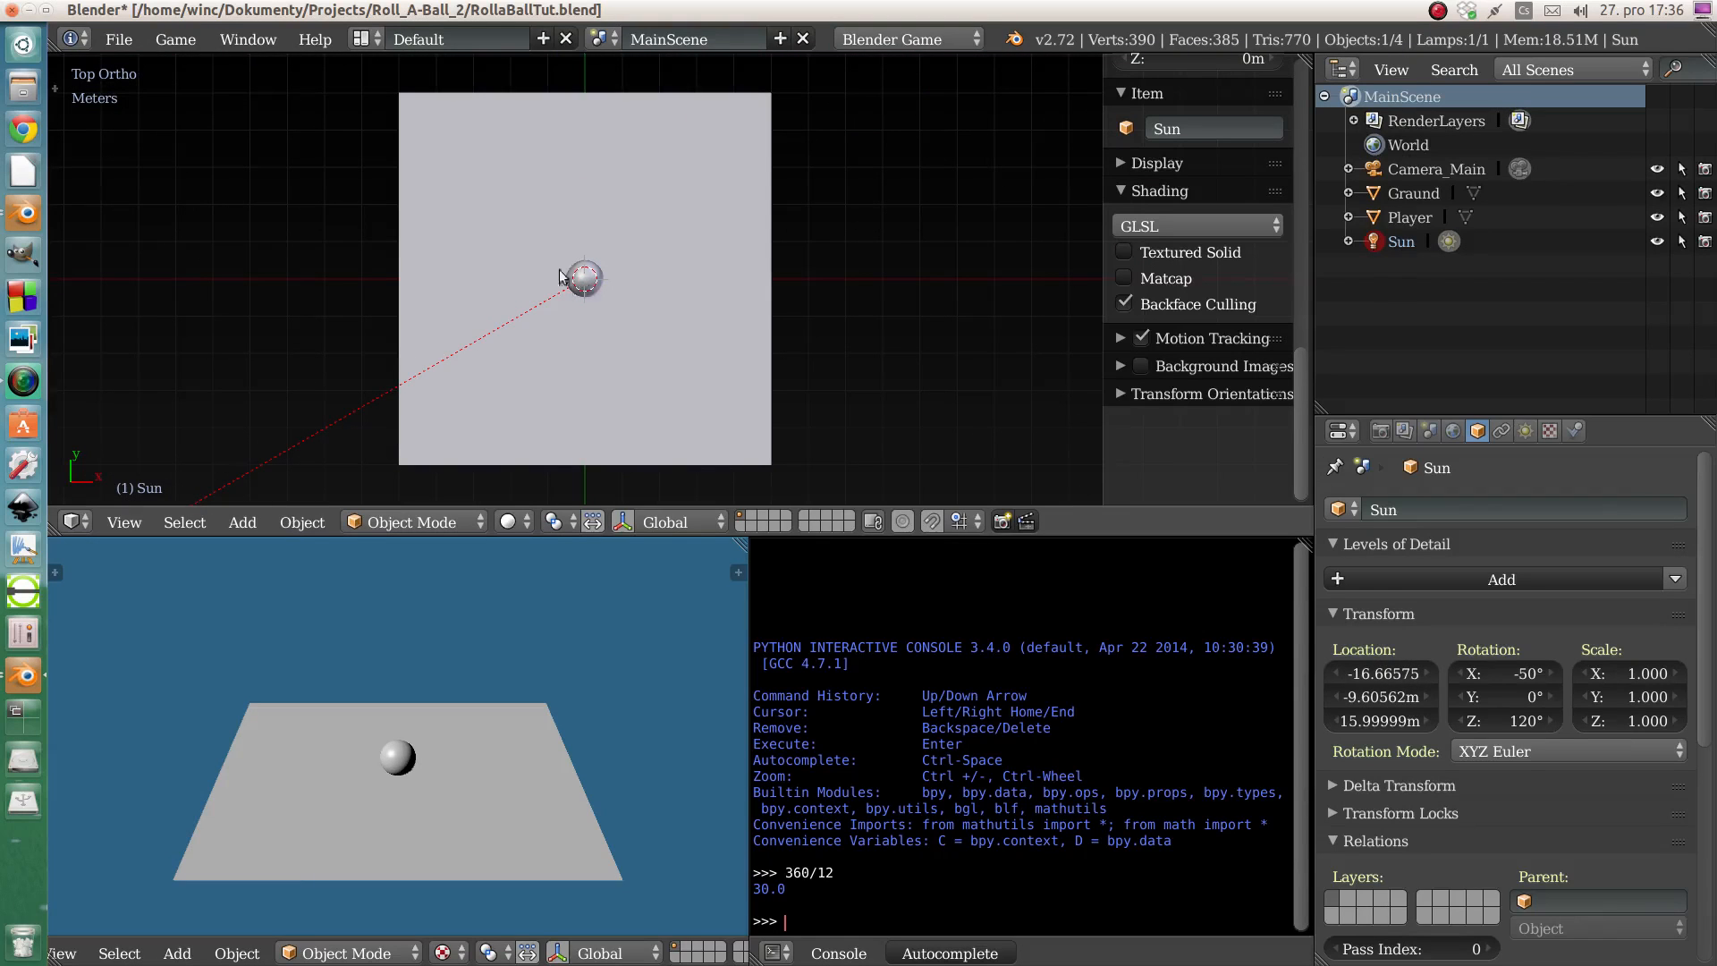
- Rename the Sun lamp object to MainLight
middle_drag(592, 297, 546, 294)
scroll(548, 294, down, 5)
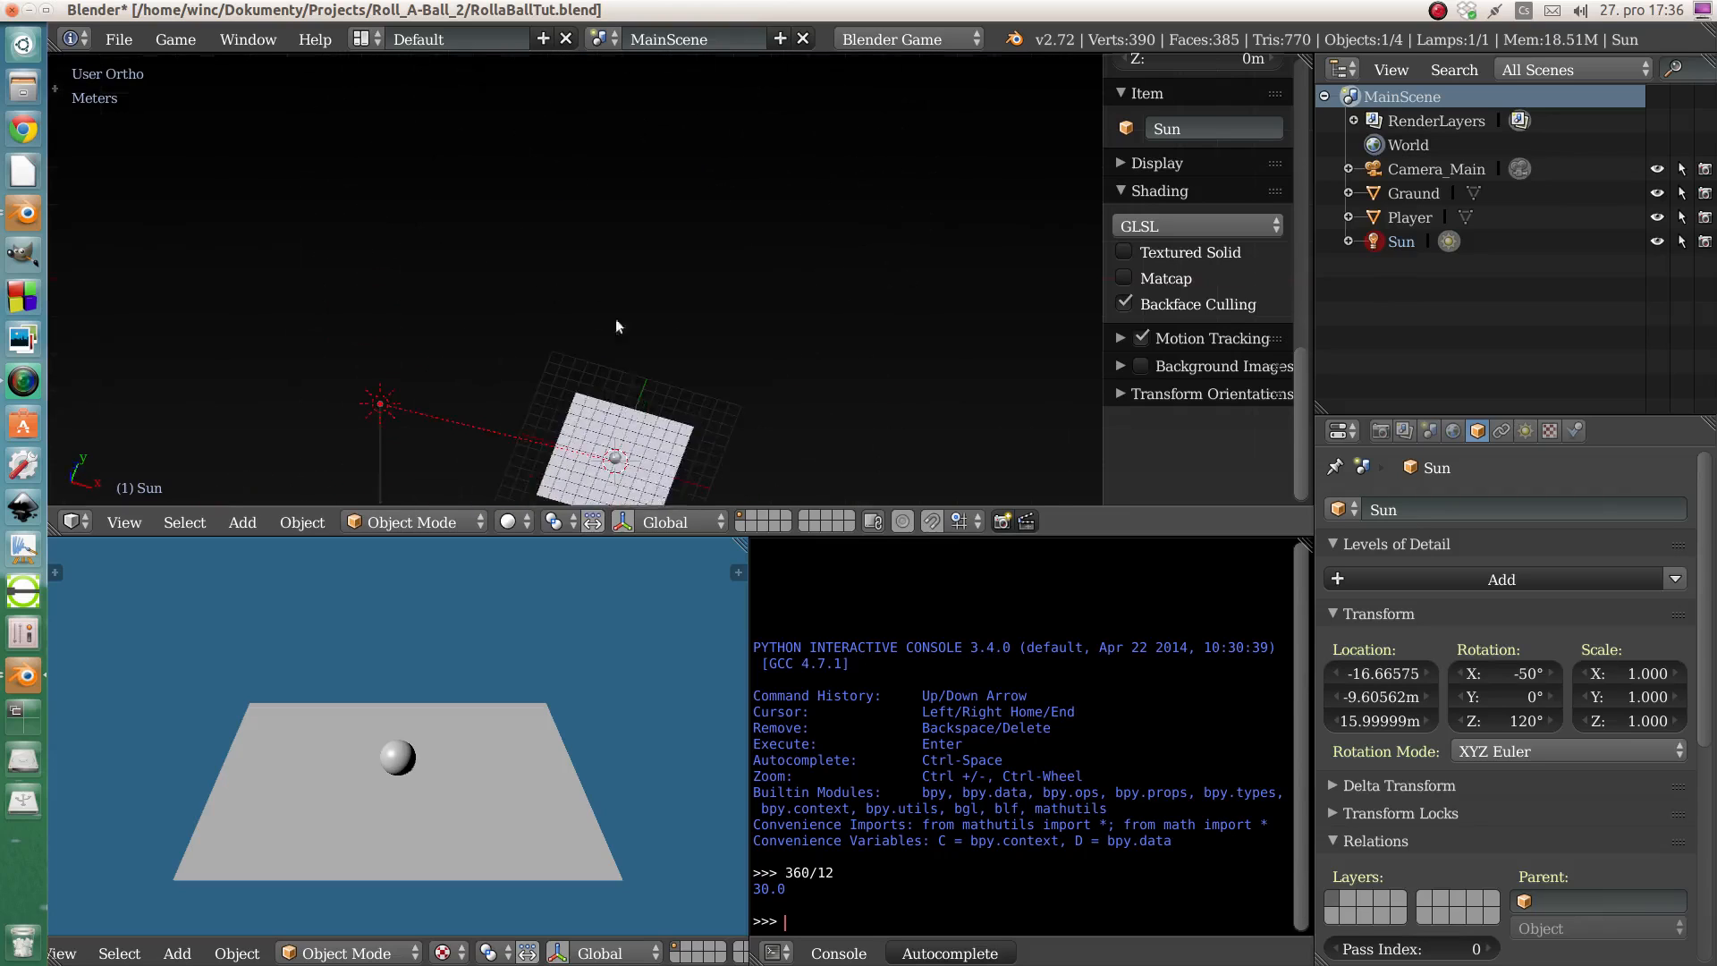
right_click(659, 451)
middle_drag(586, 387, 517, 270)
scroll(559, 265, up, 3)
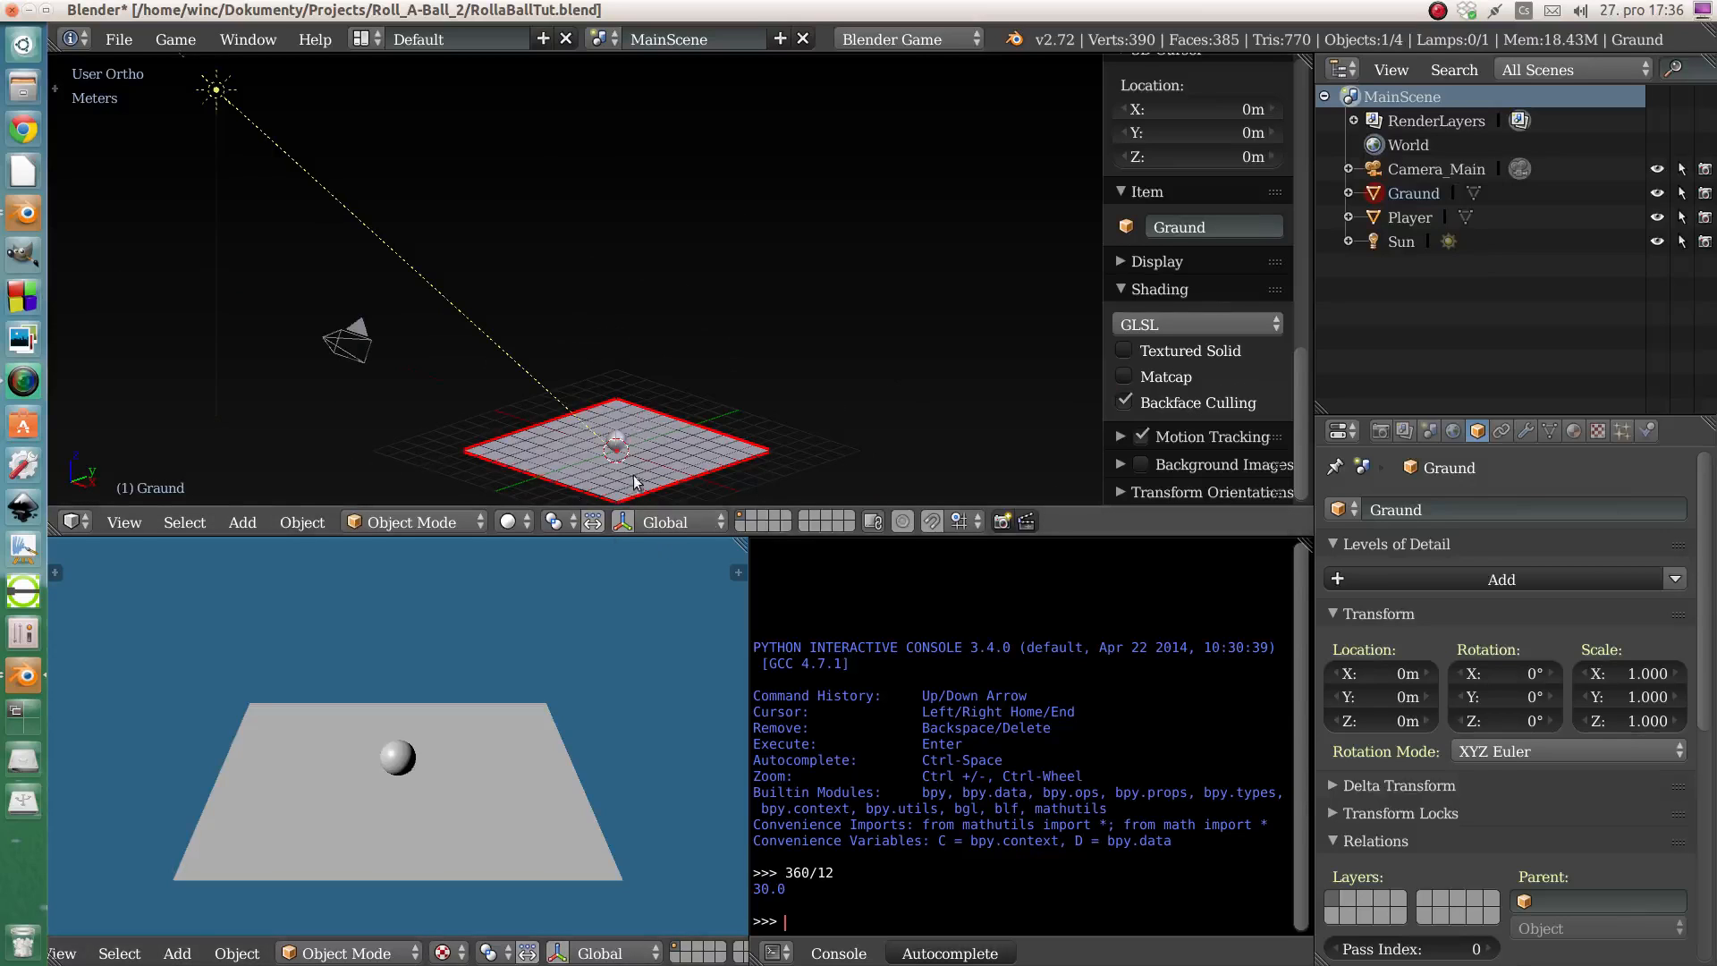
scroll(630, 472, up, 5)
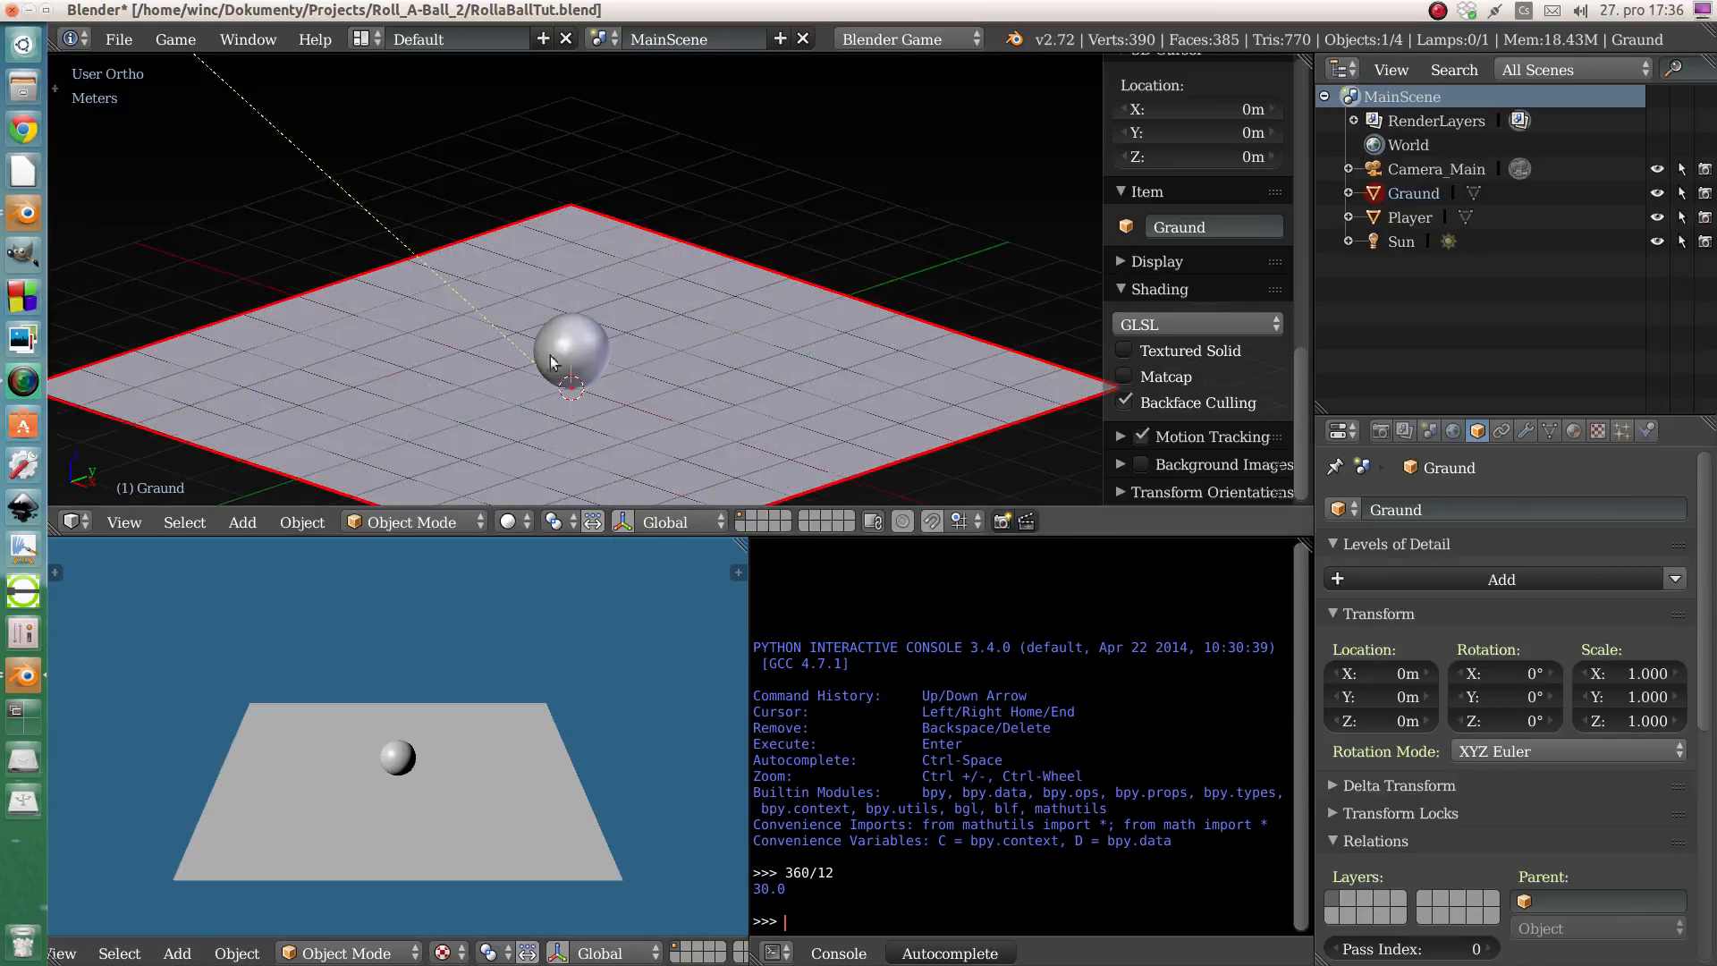
right_click(347, 191)
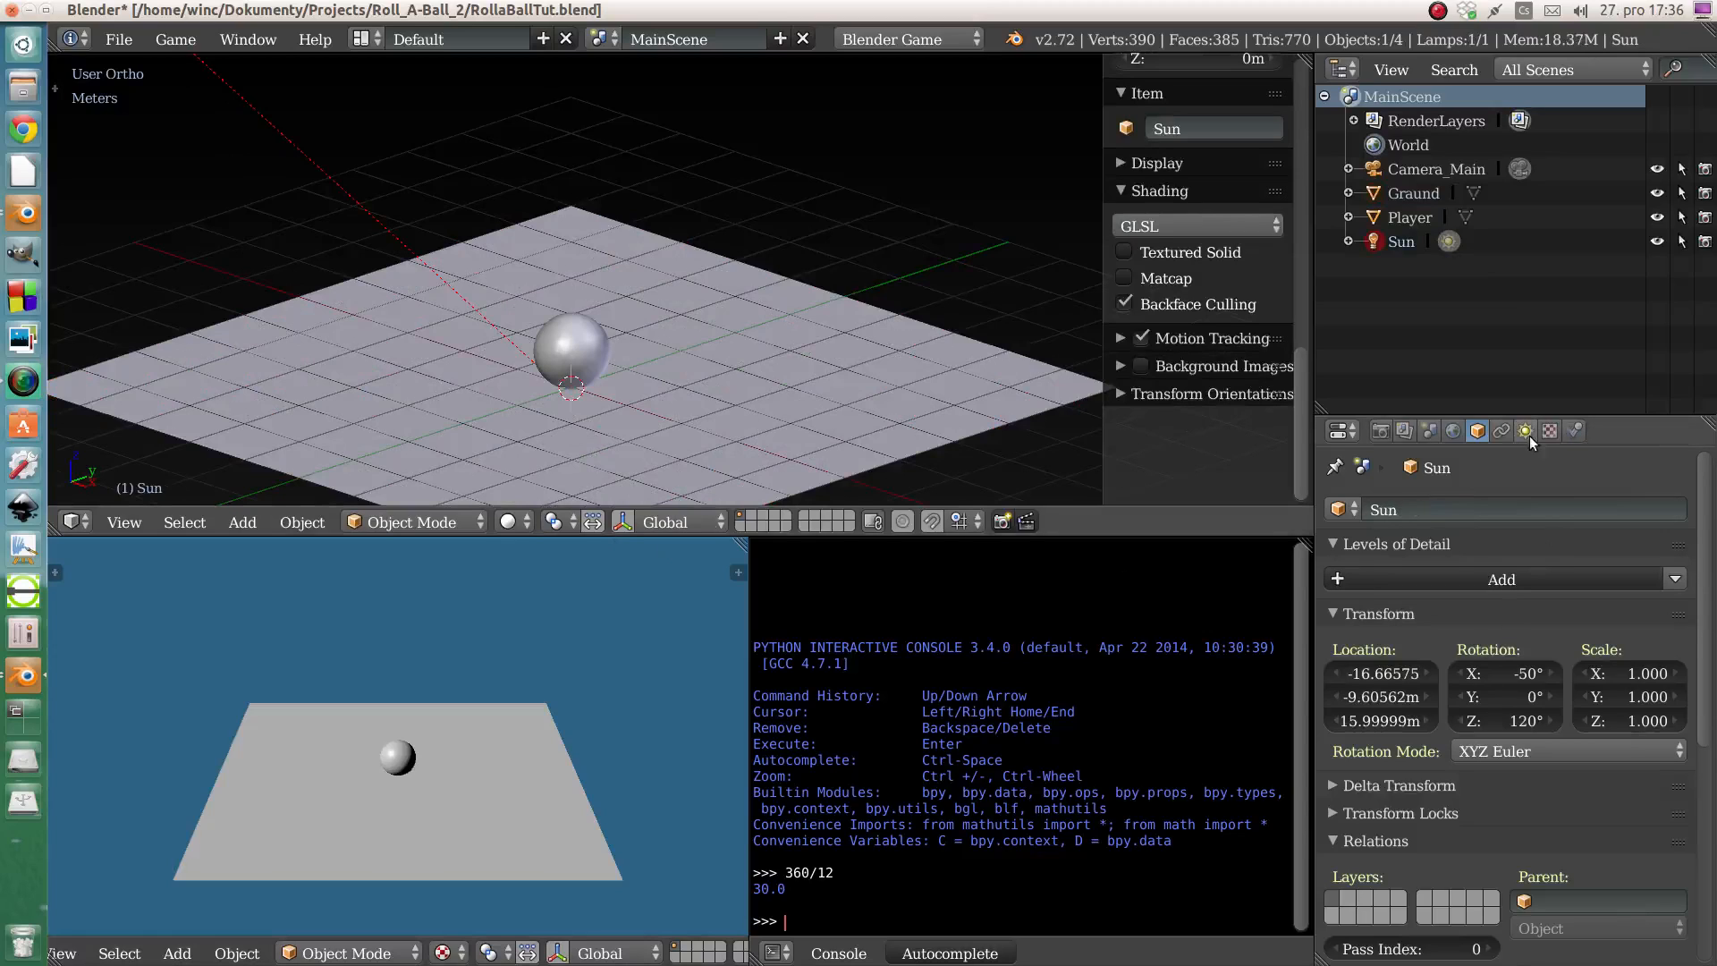
double_click(1401, 243)
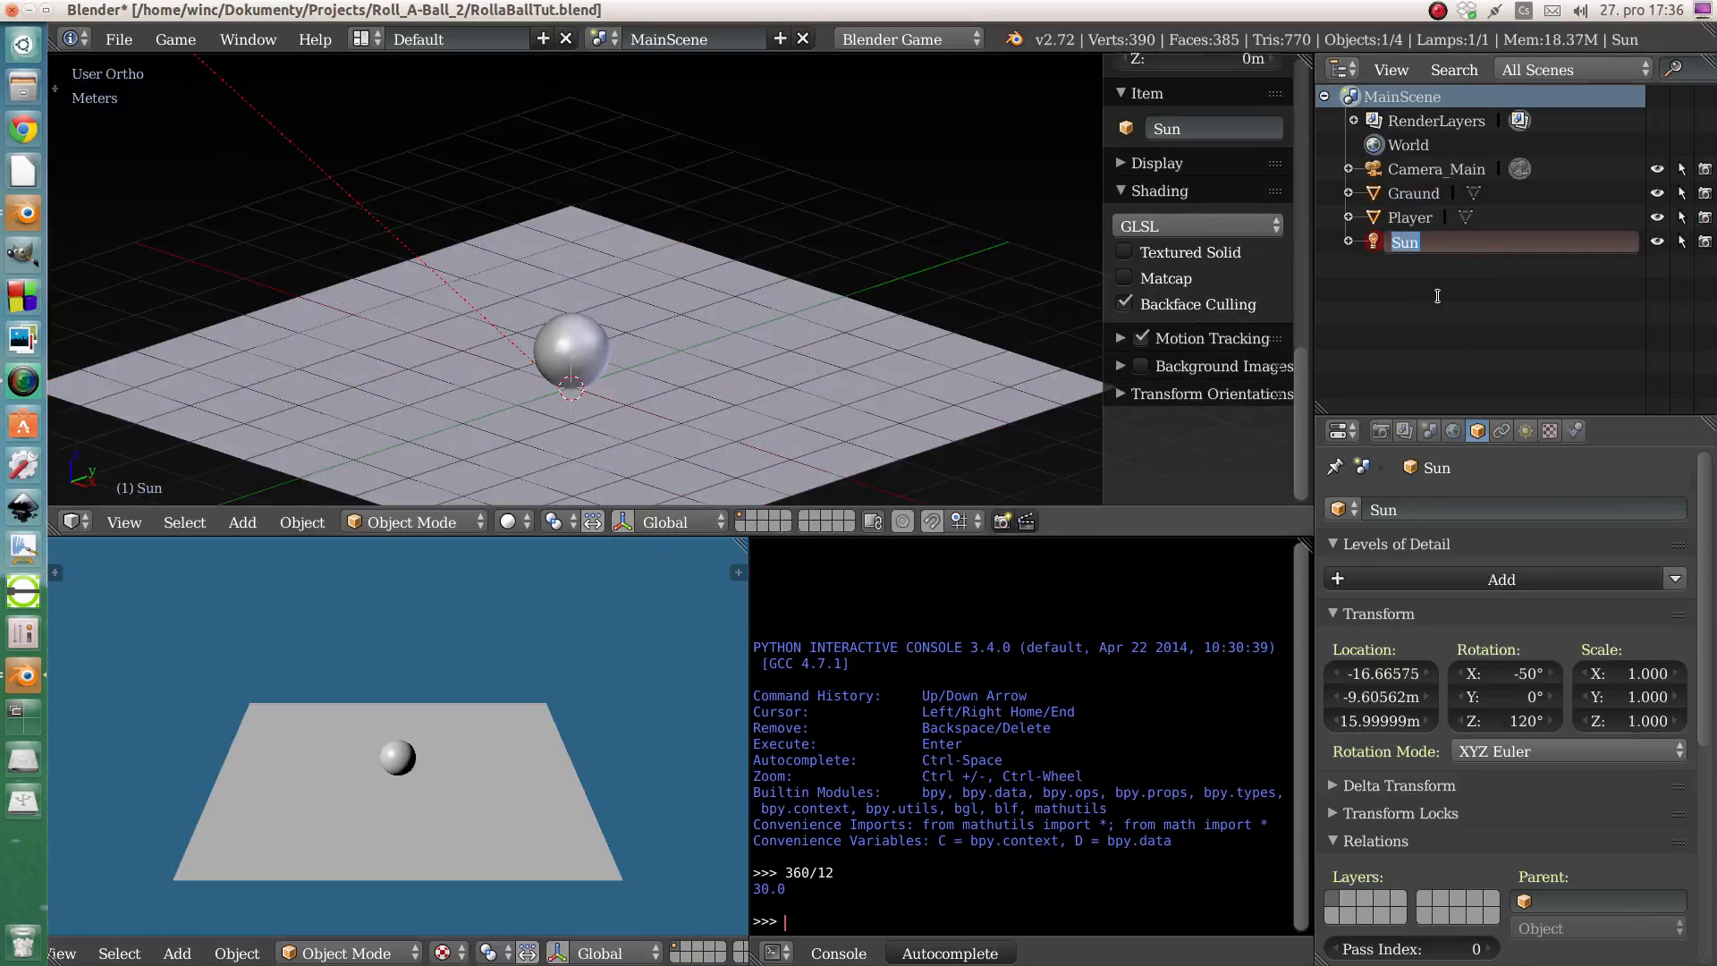
text(MainLight)
key(Return)
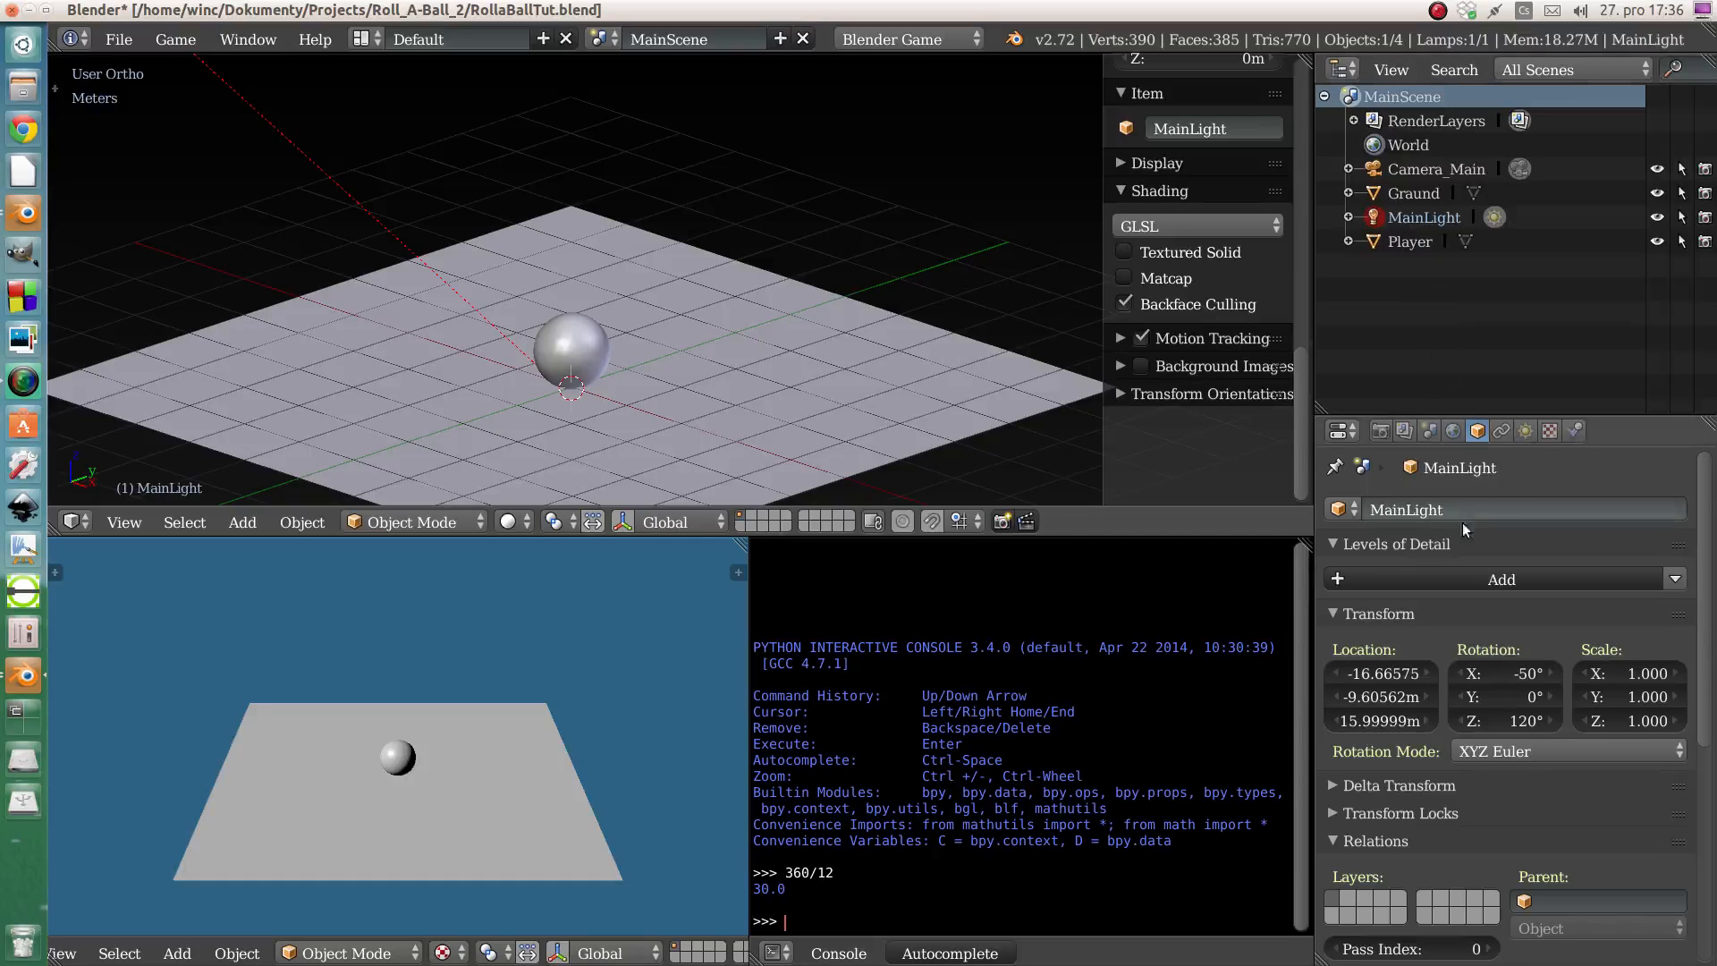
- Enable shadows on MainLight and set the shadow buffer type to Variance
click(1525, 431)
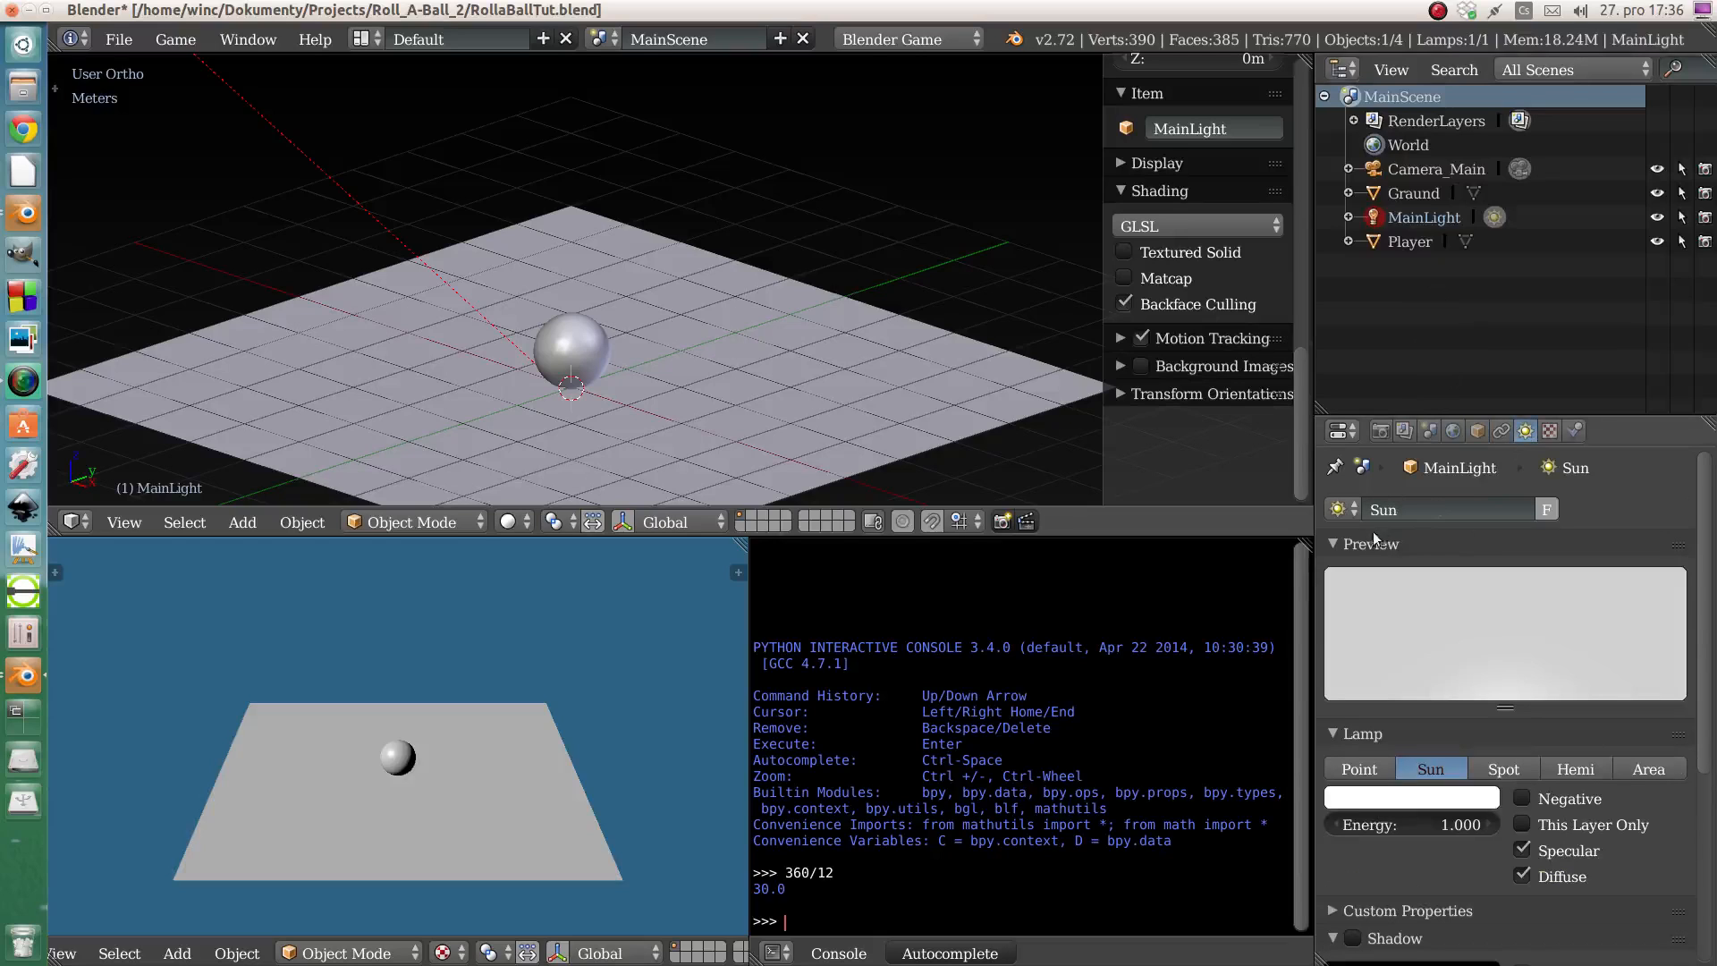
scroll(1485, 642, down, 2)
scroll(1483, 642, down, 6)
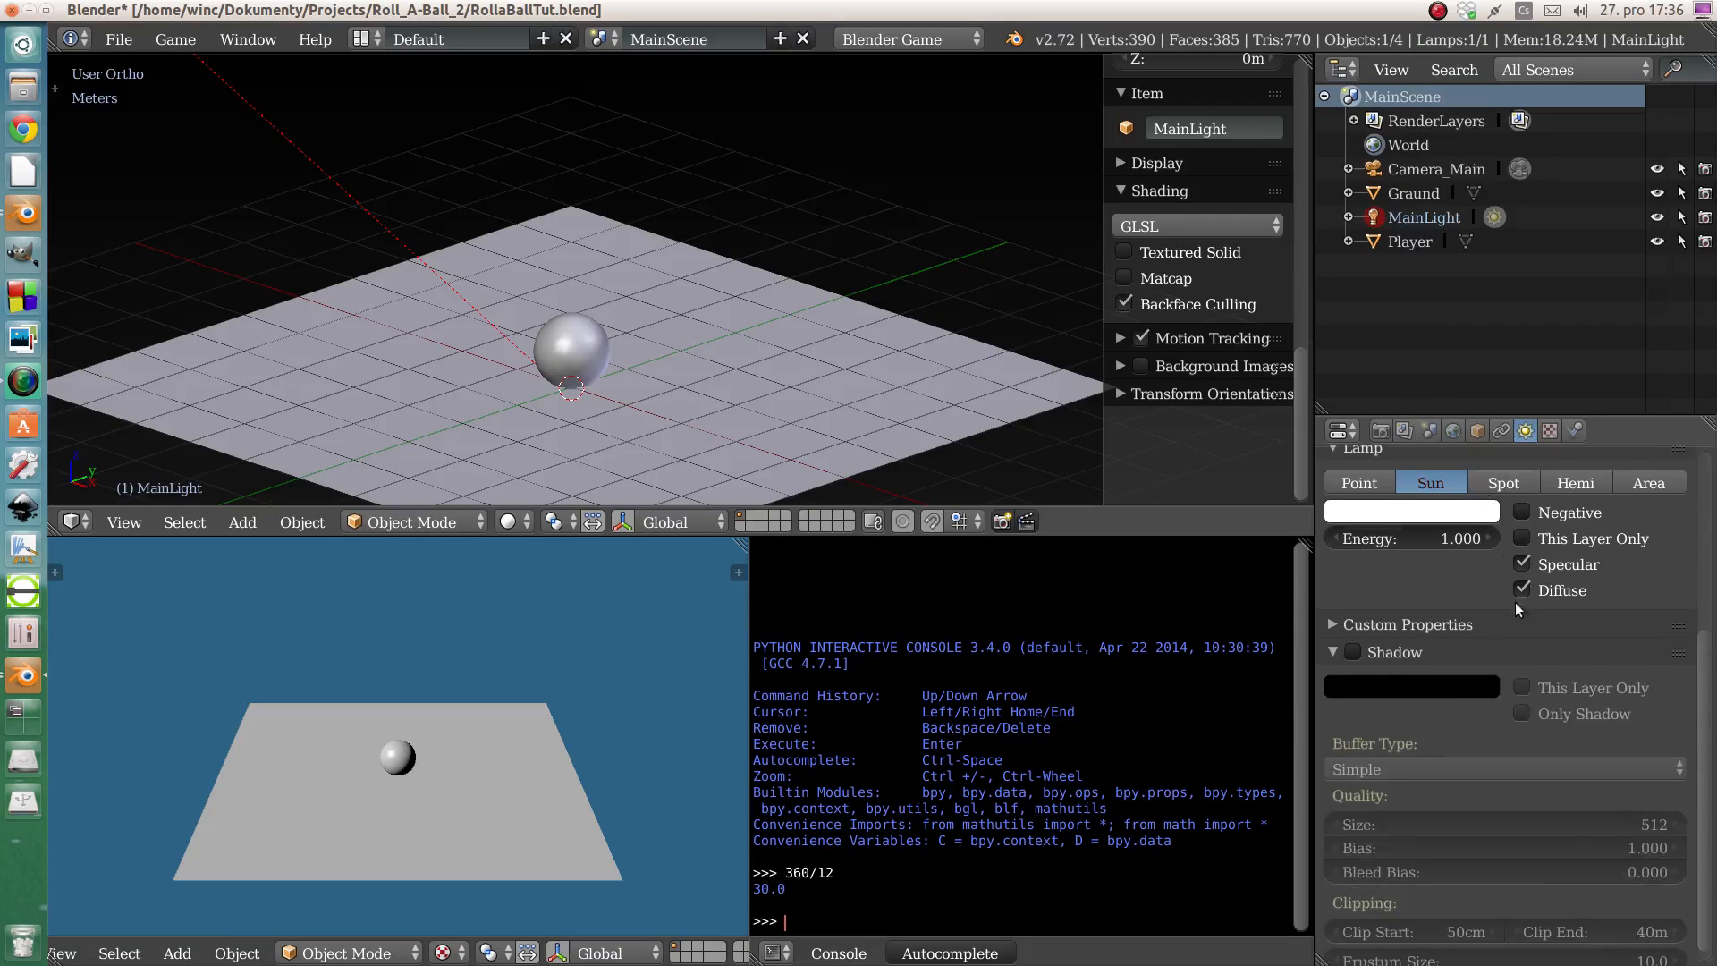
scroll(1420, 618, down, 1)
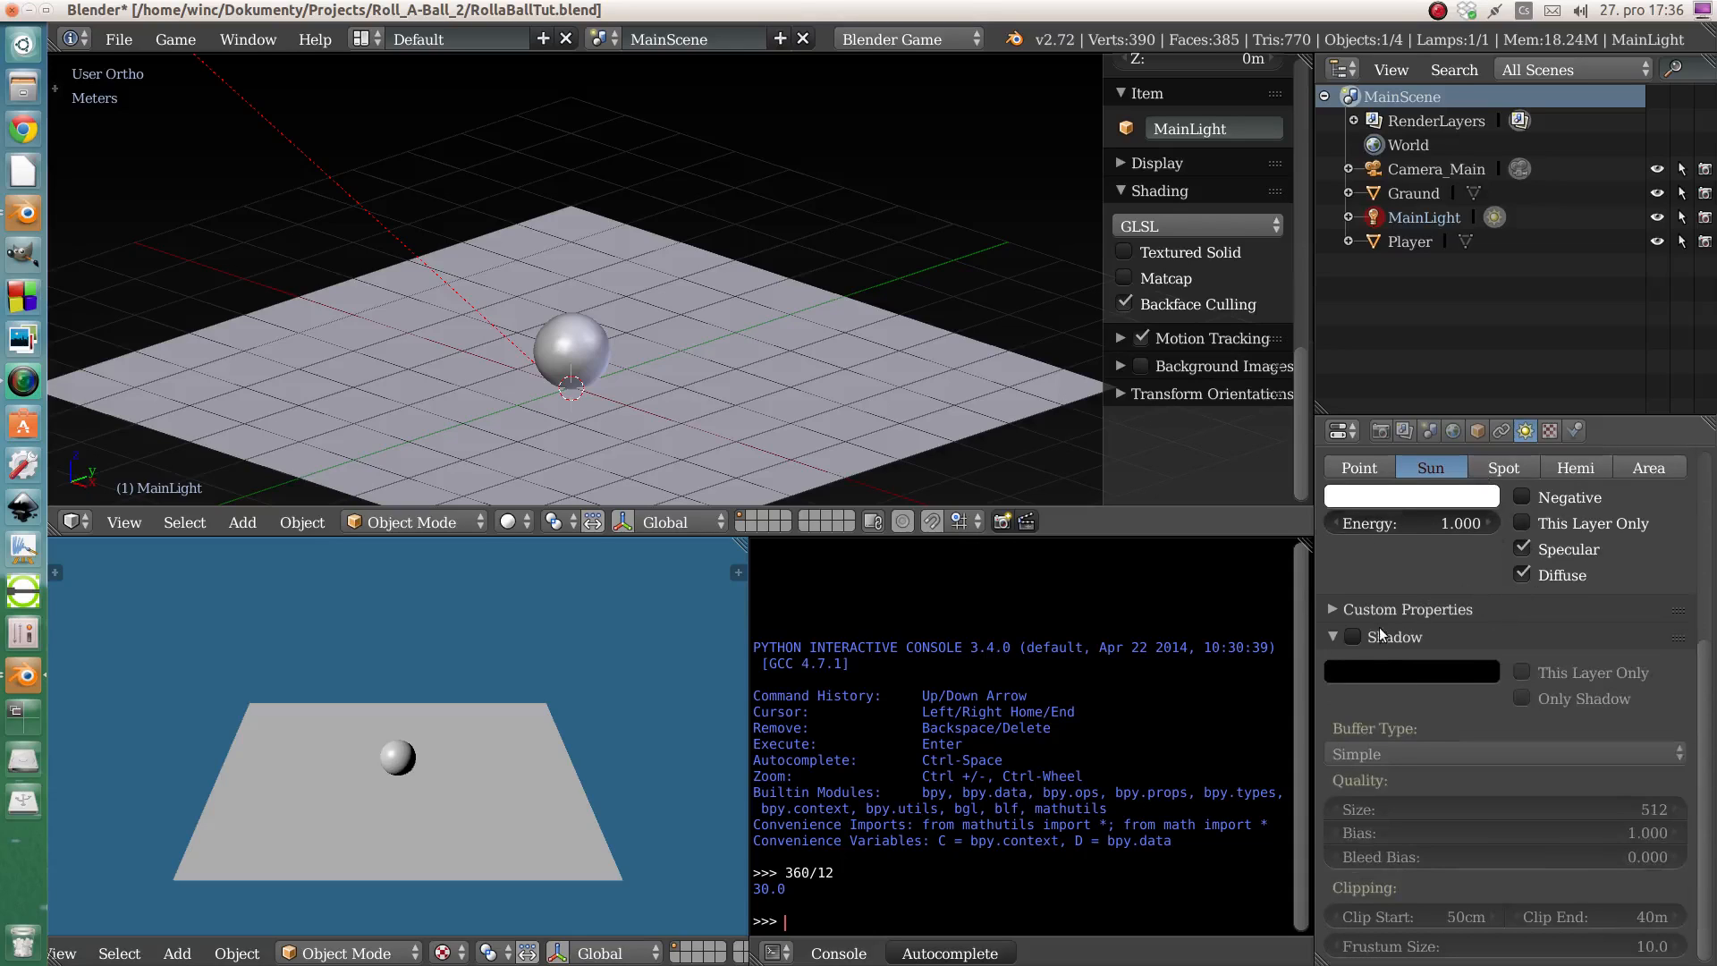
click(1353, 636)
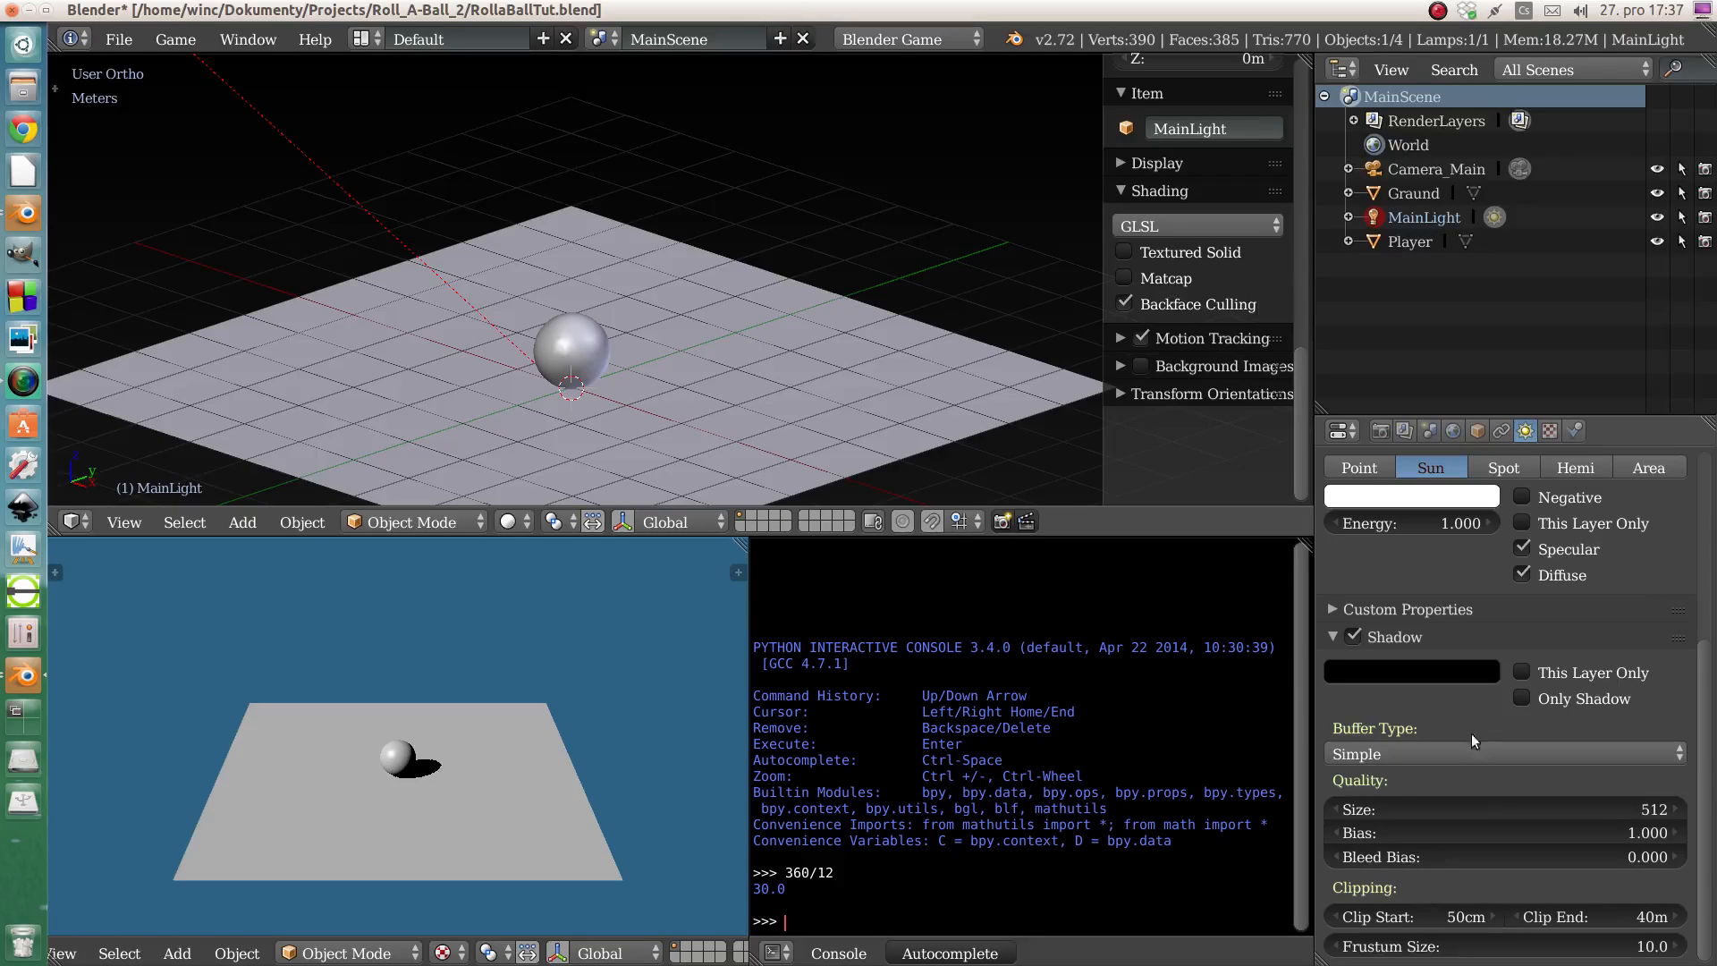
click(1440, 750)
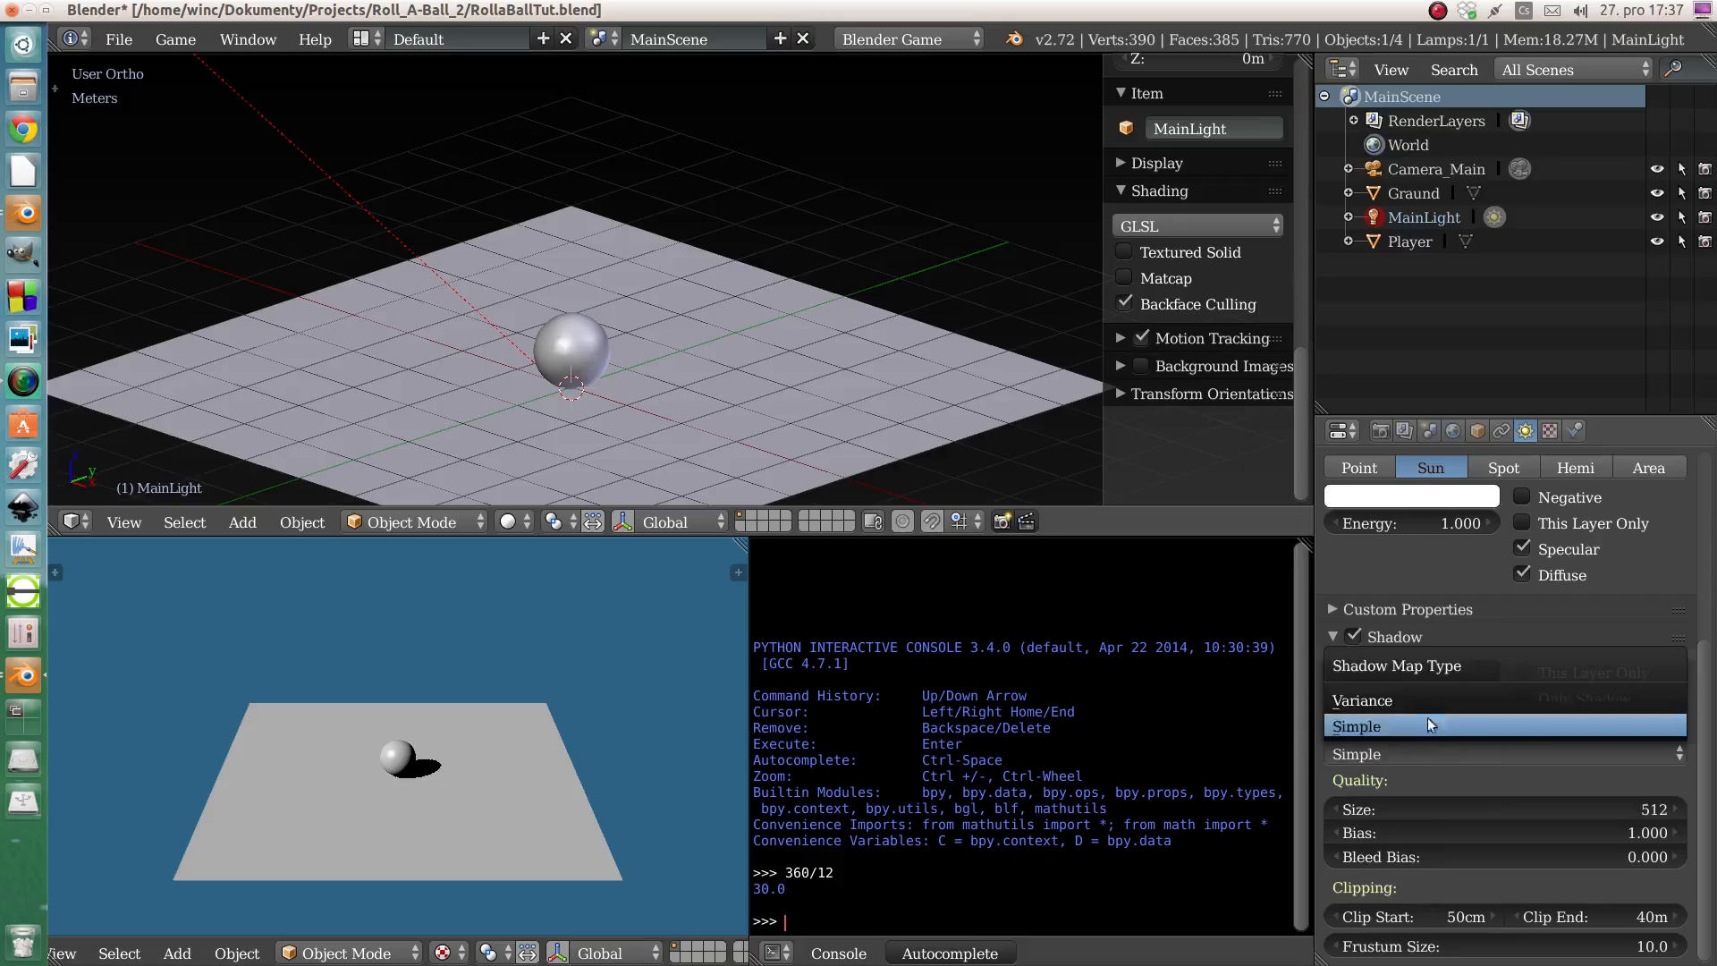
click(1420, 698)
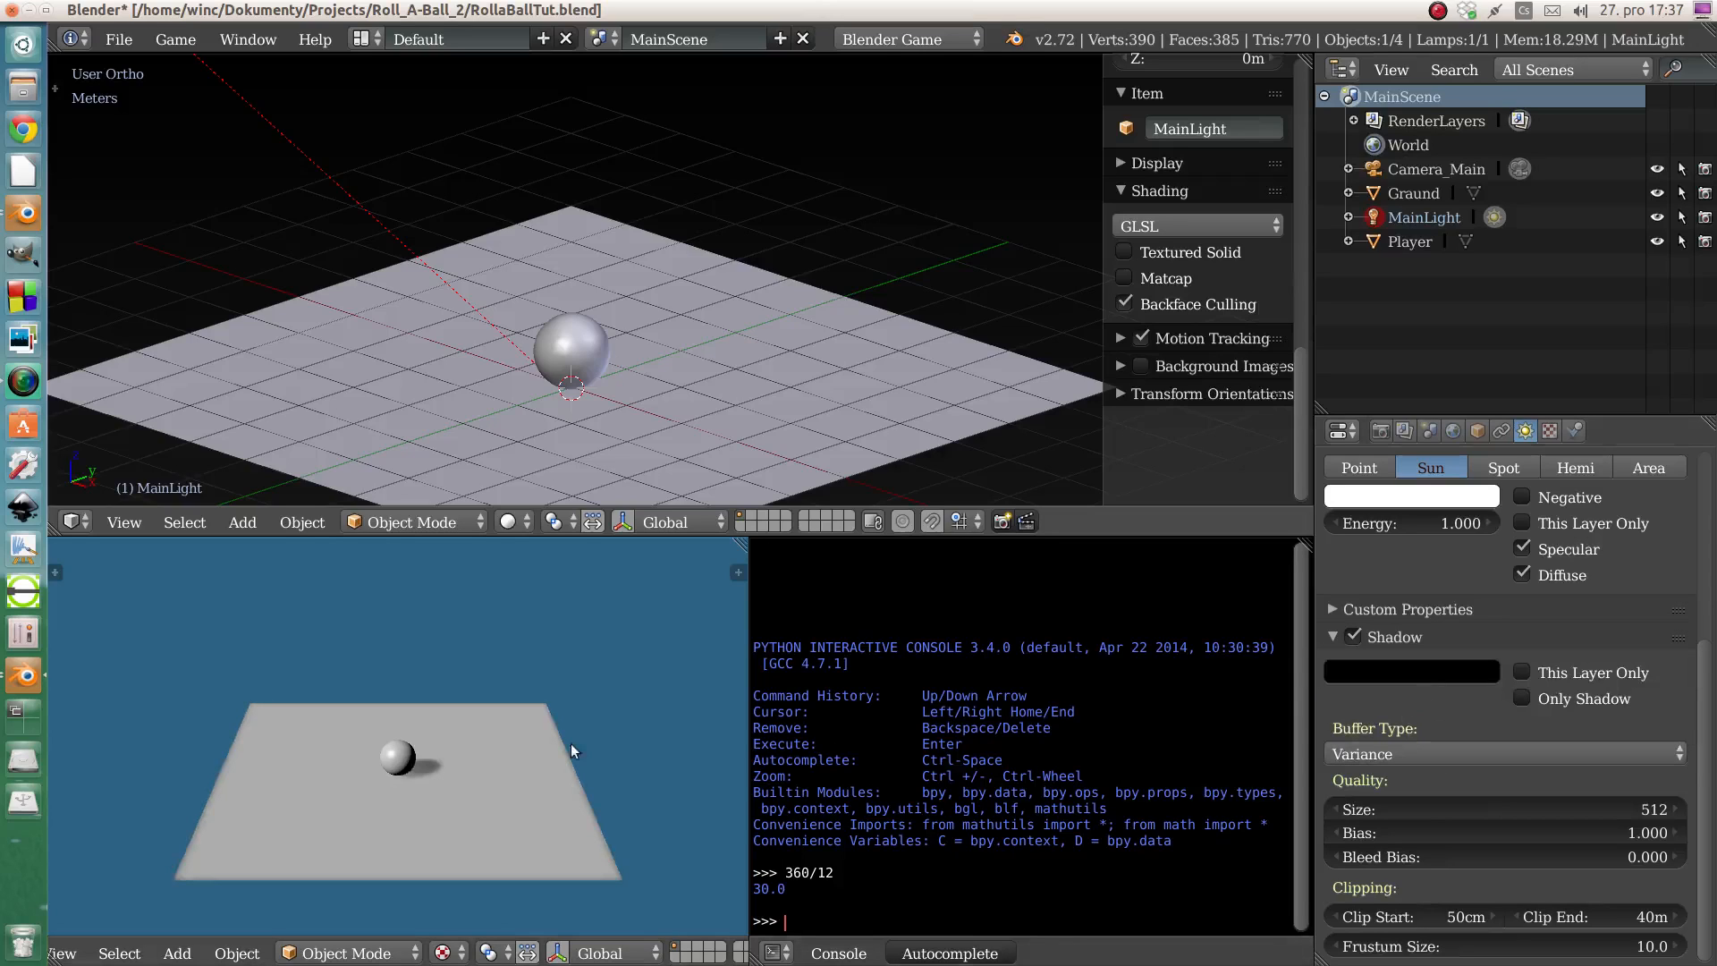
- Set MainLight's shadow bias to 0.001 and its shadow buffer size to 1024
scroll(414, 781, up, 3)
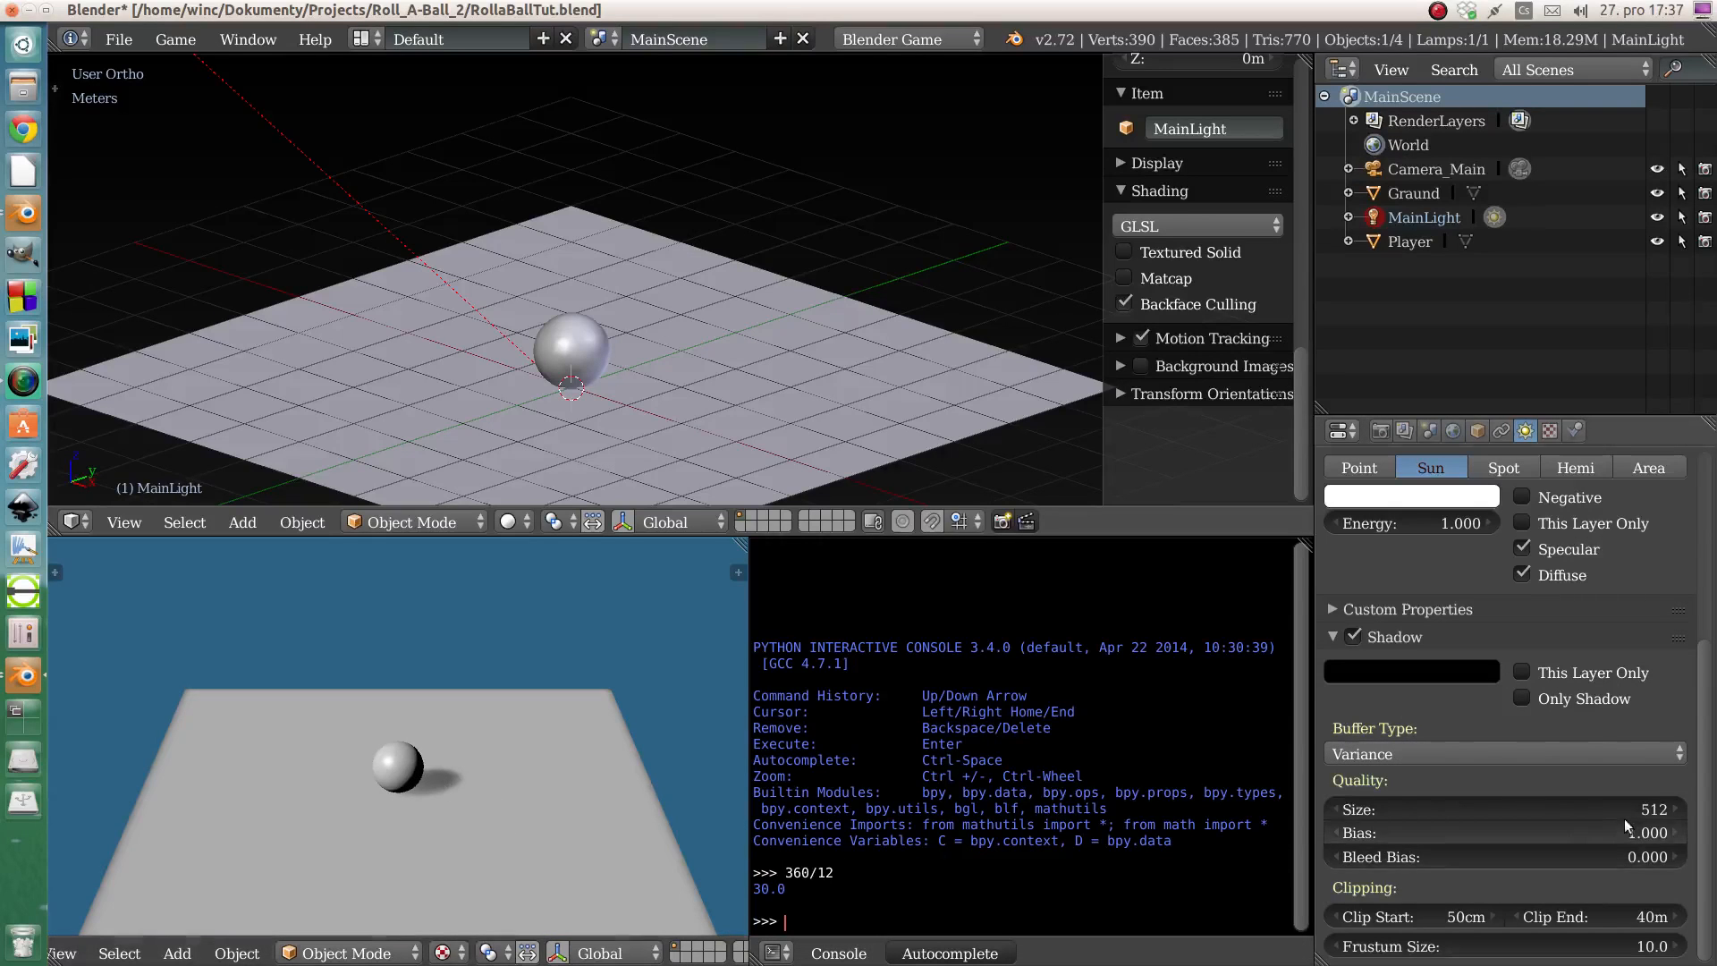
drag(1634, 833, 1574, 833)
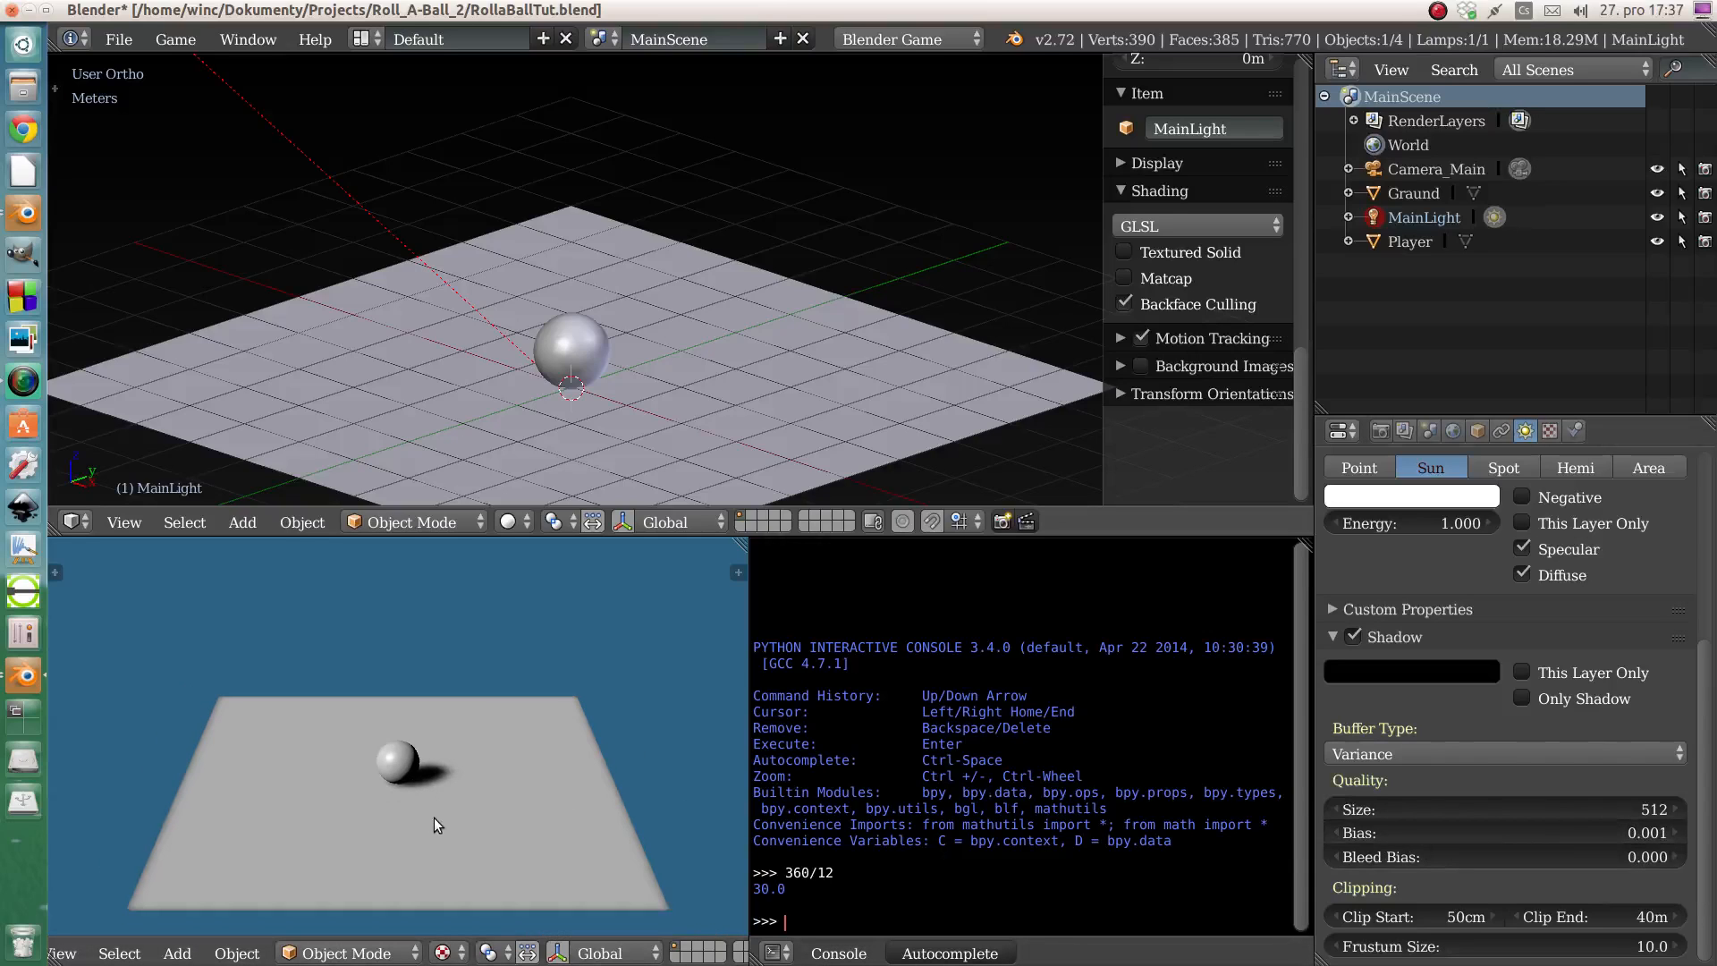
click(1607, 801)
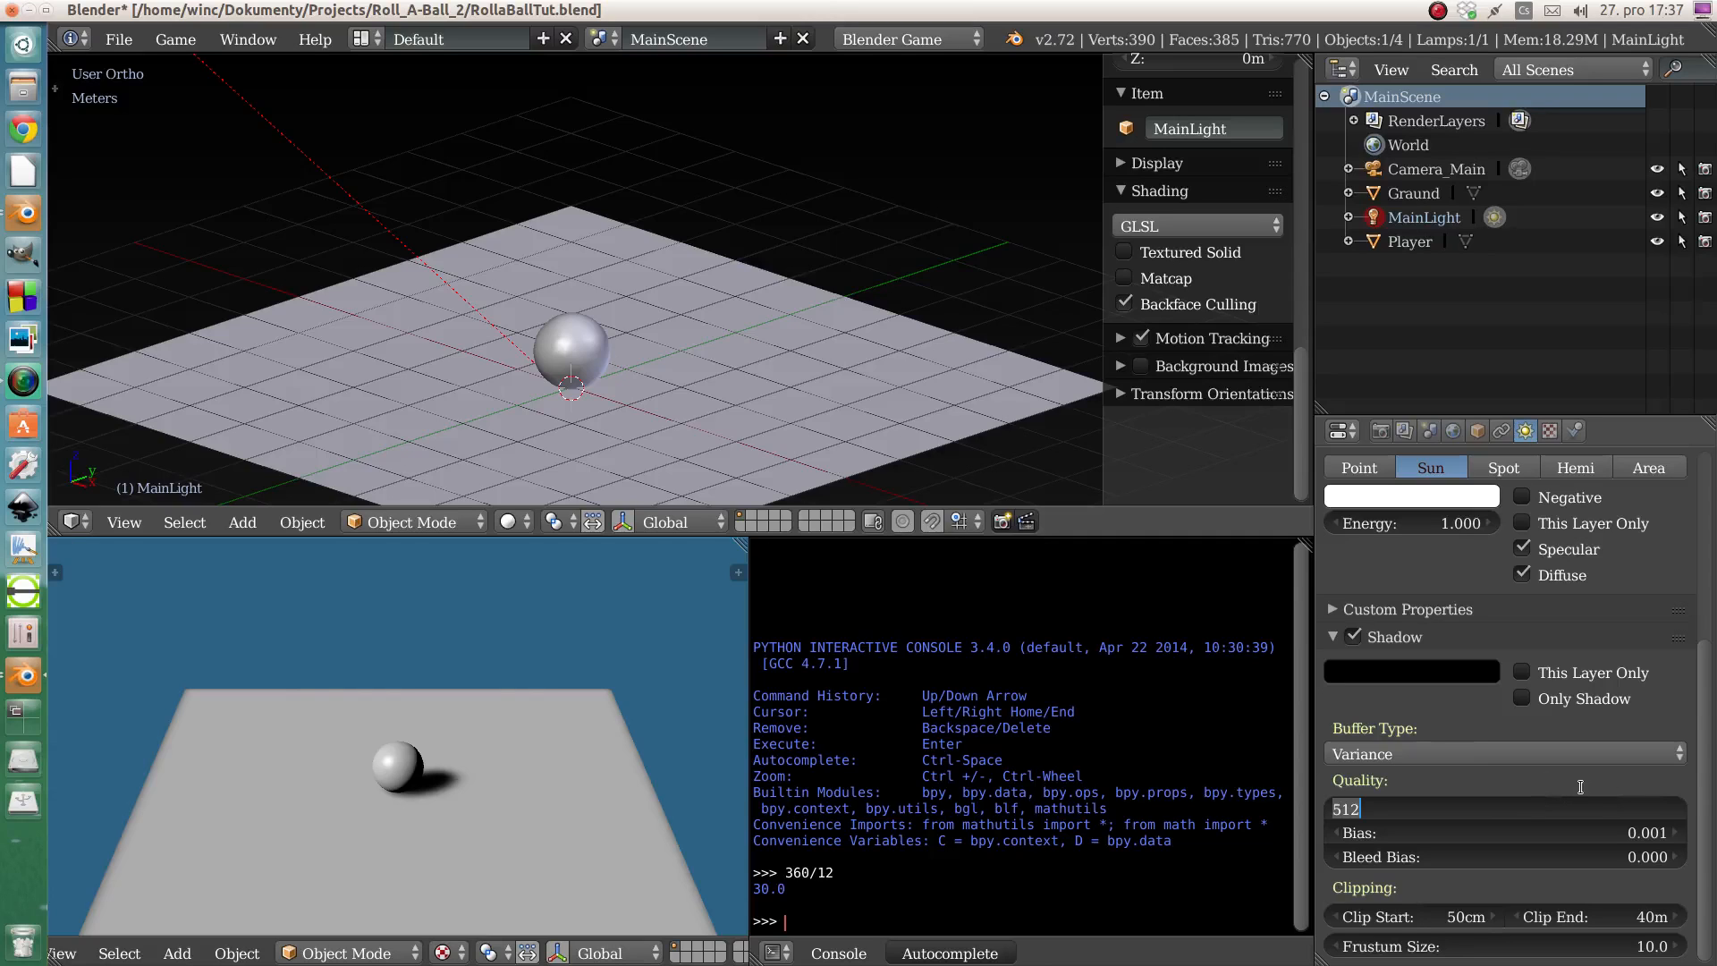
click(1580, 787)
click(1582, 803)
text(1024)
key(Return)
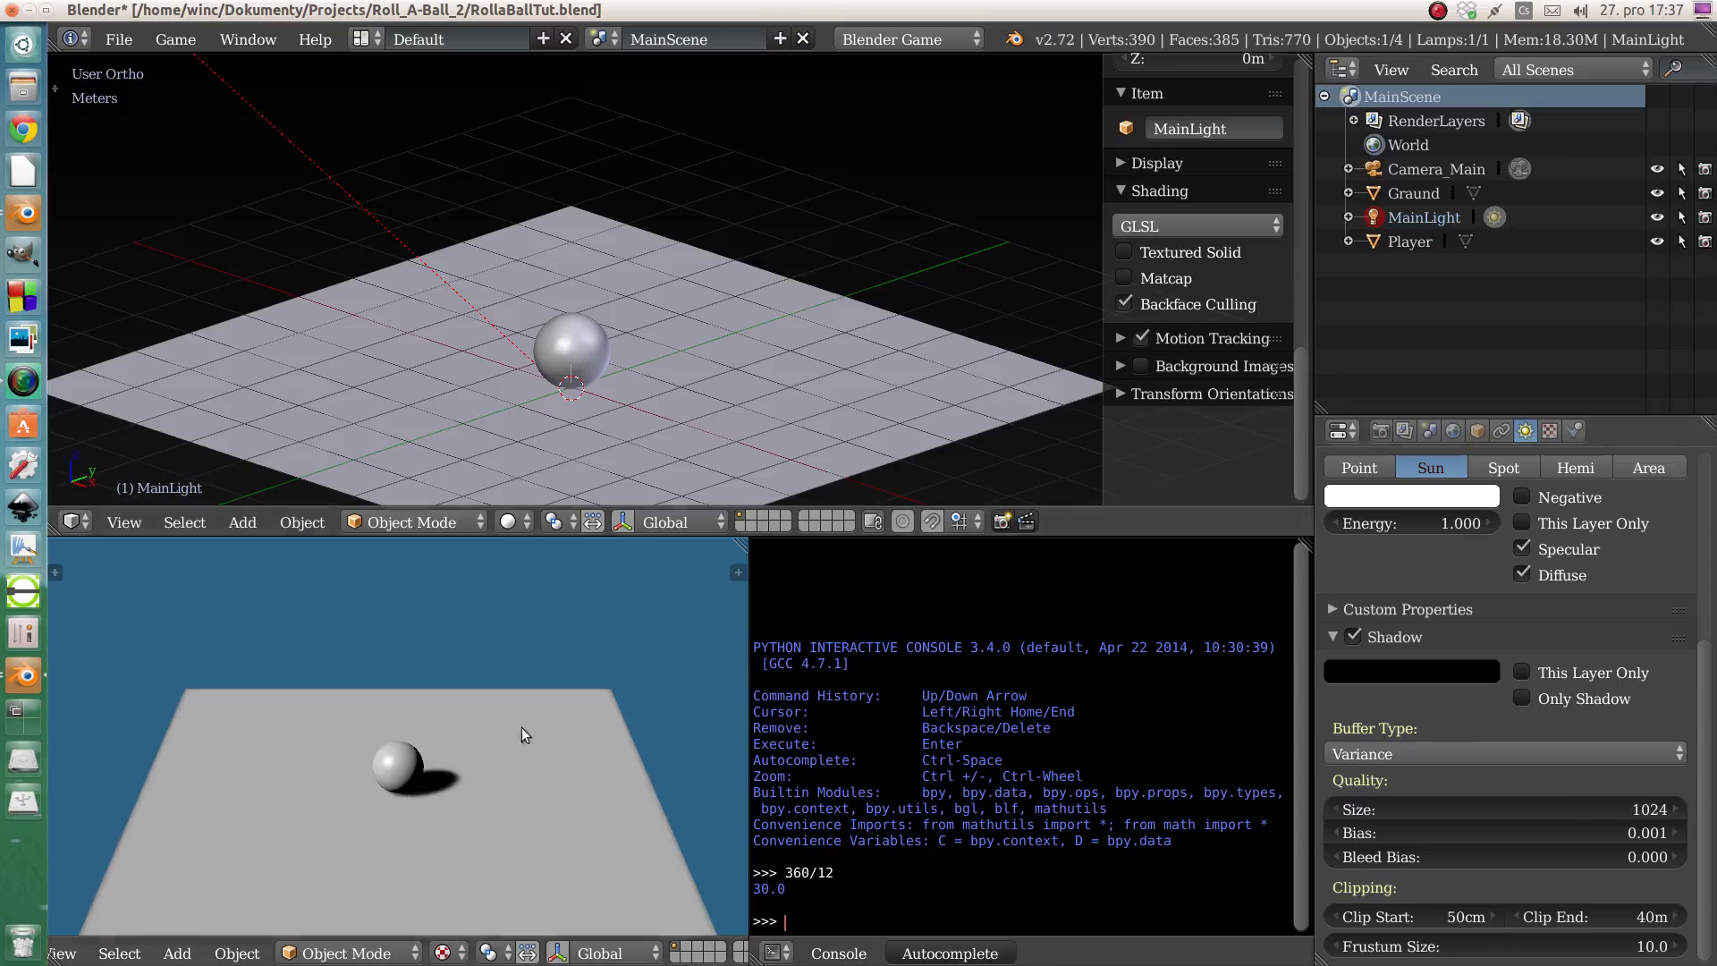
key(KP_0)
scroll(516, 749, up, 1)
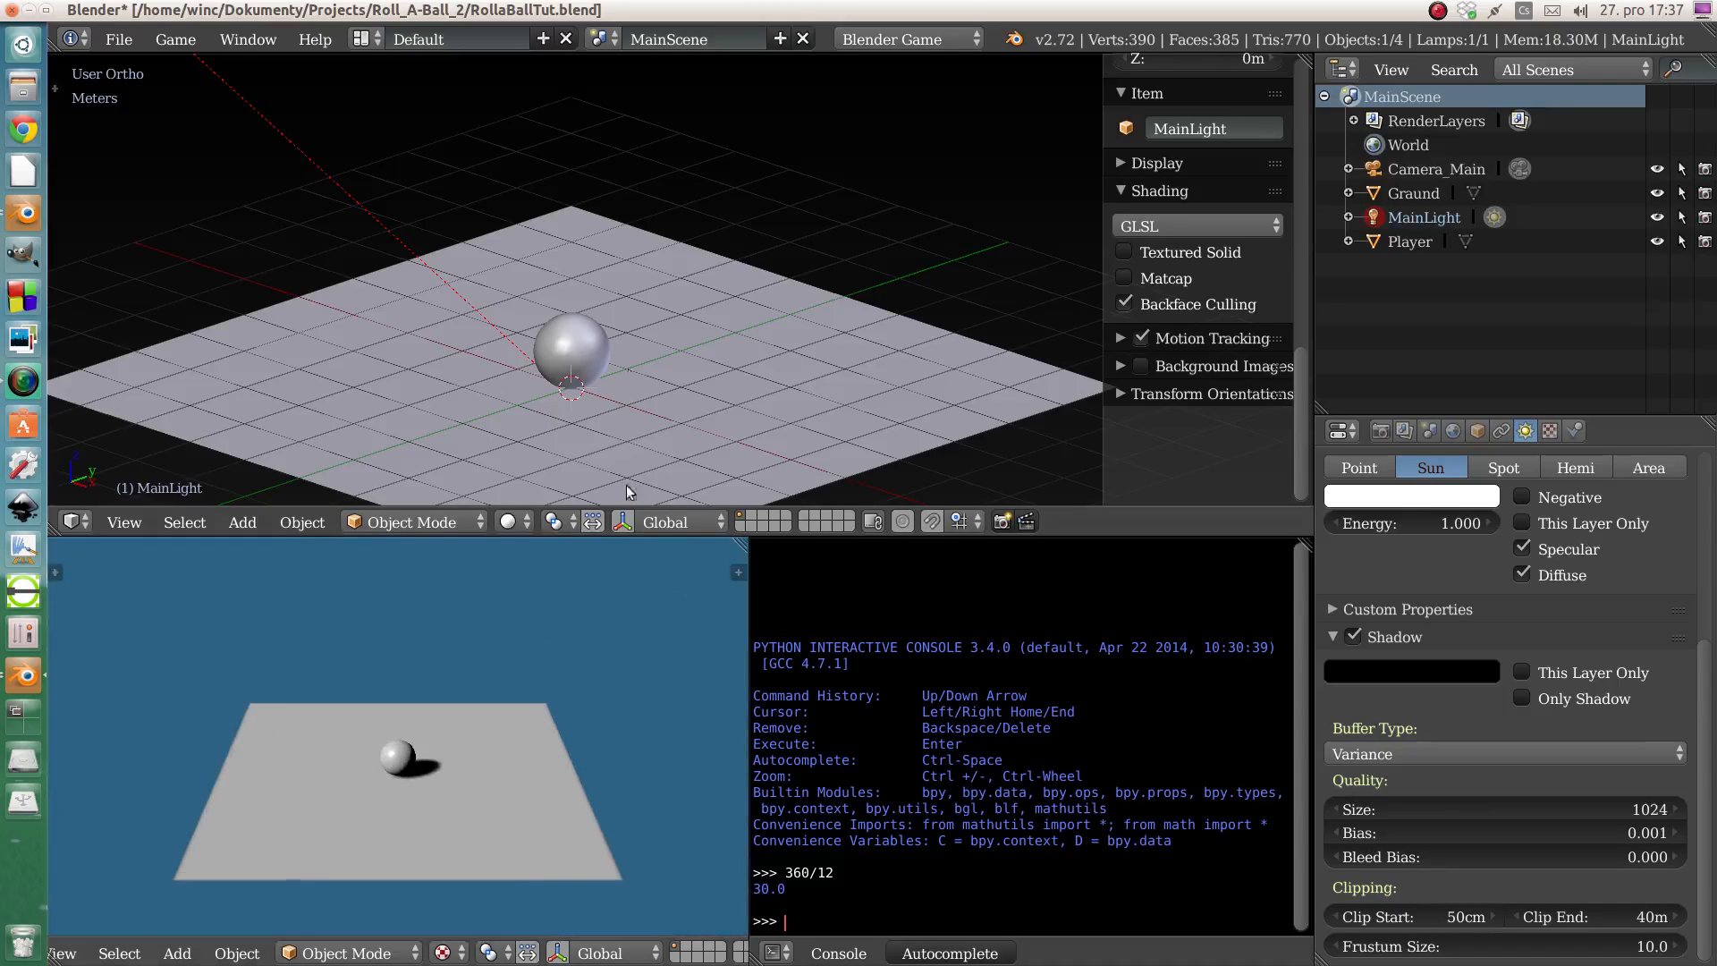
- Switch the main 3D view to Material shading and inspect the ball's shadow on the ground plane up close
click(508, 522)
click(560, 387)
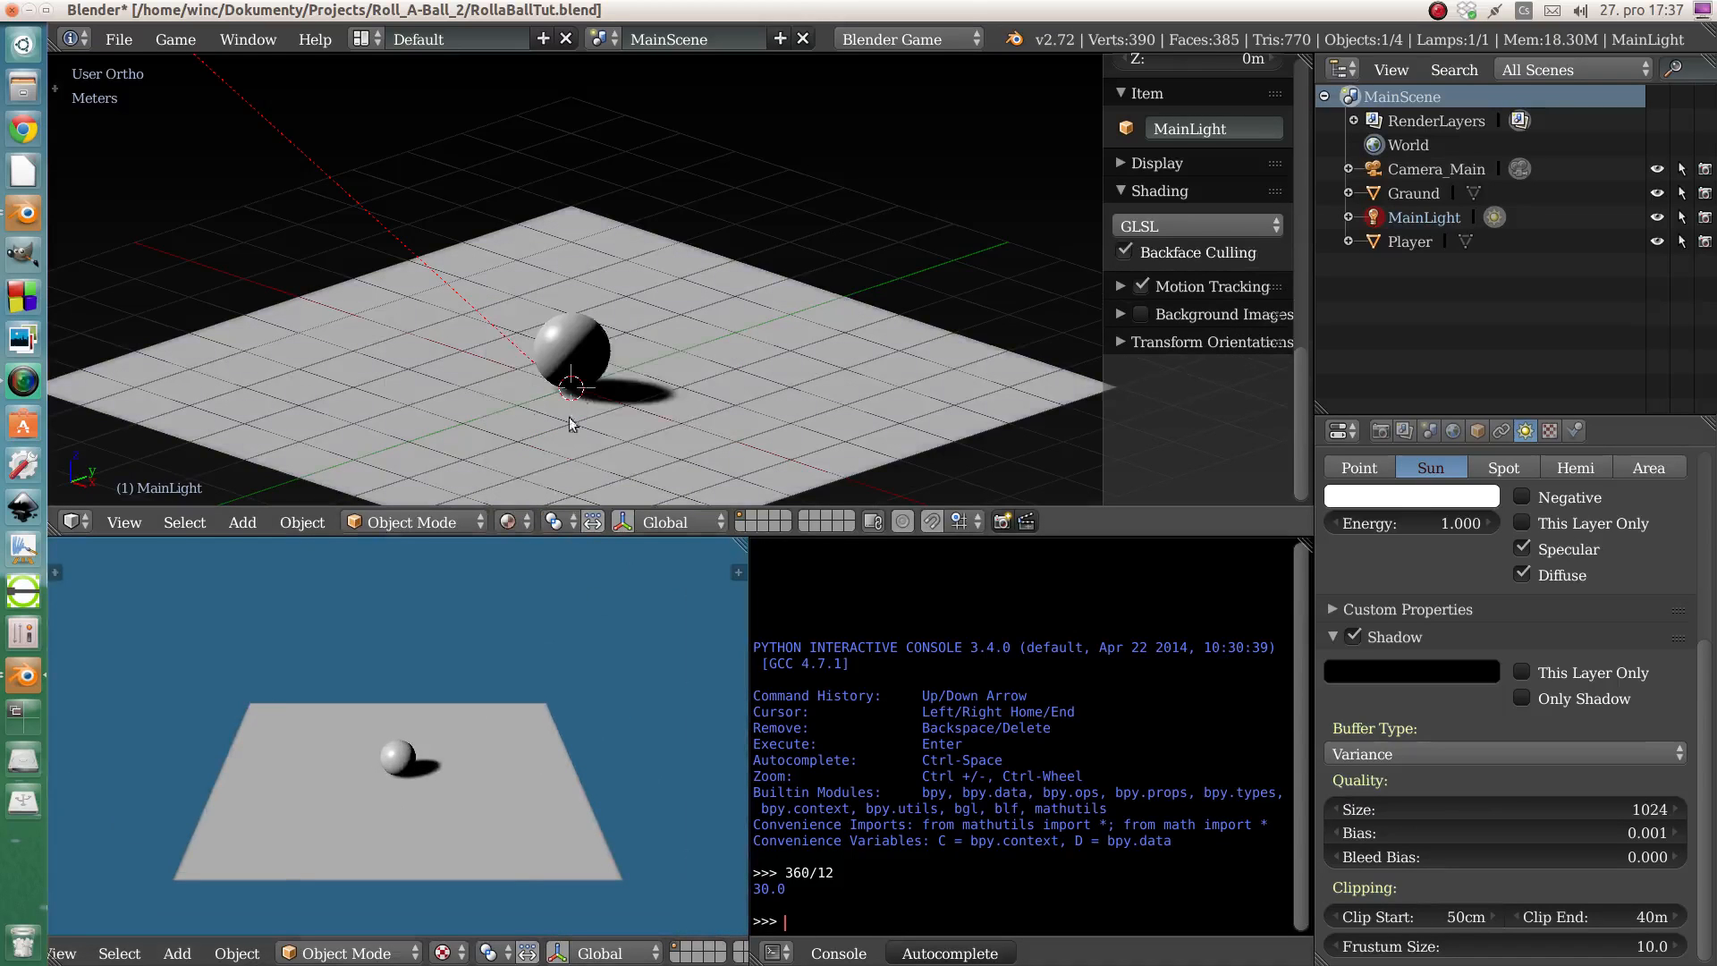
scroll(625, 406, up, 5)
right_click(682, 328)
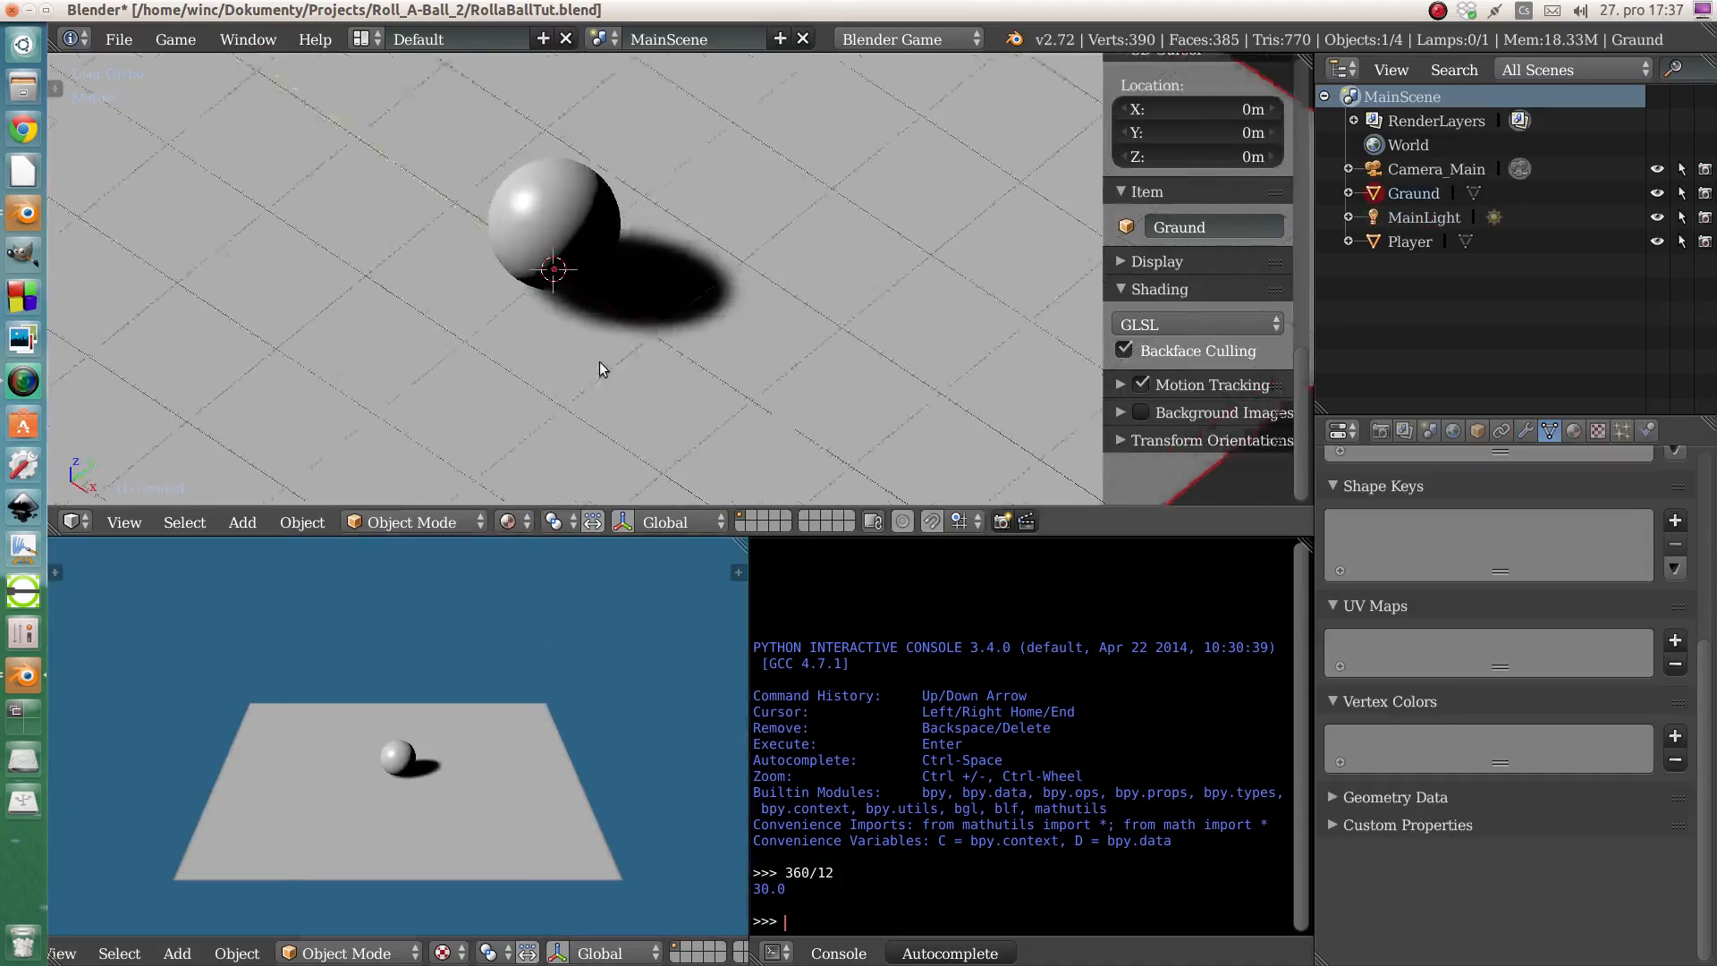
scroll(638, 336, up, 5)
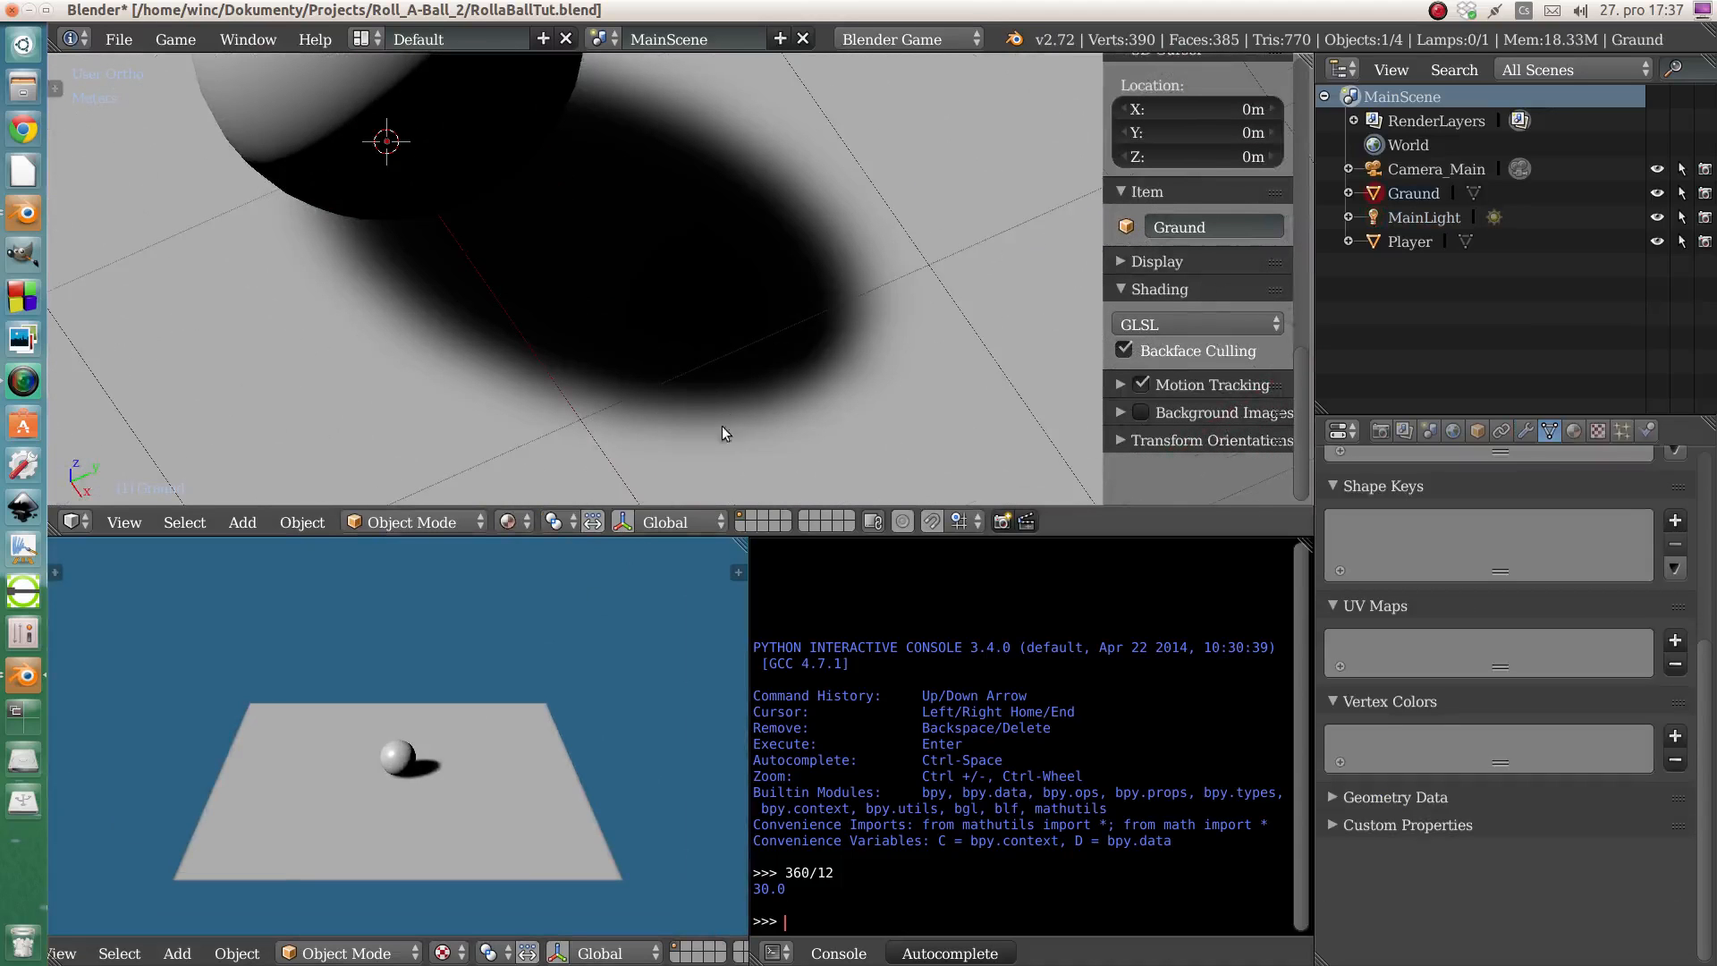
scroll(725, 411, down, 10)
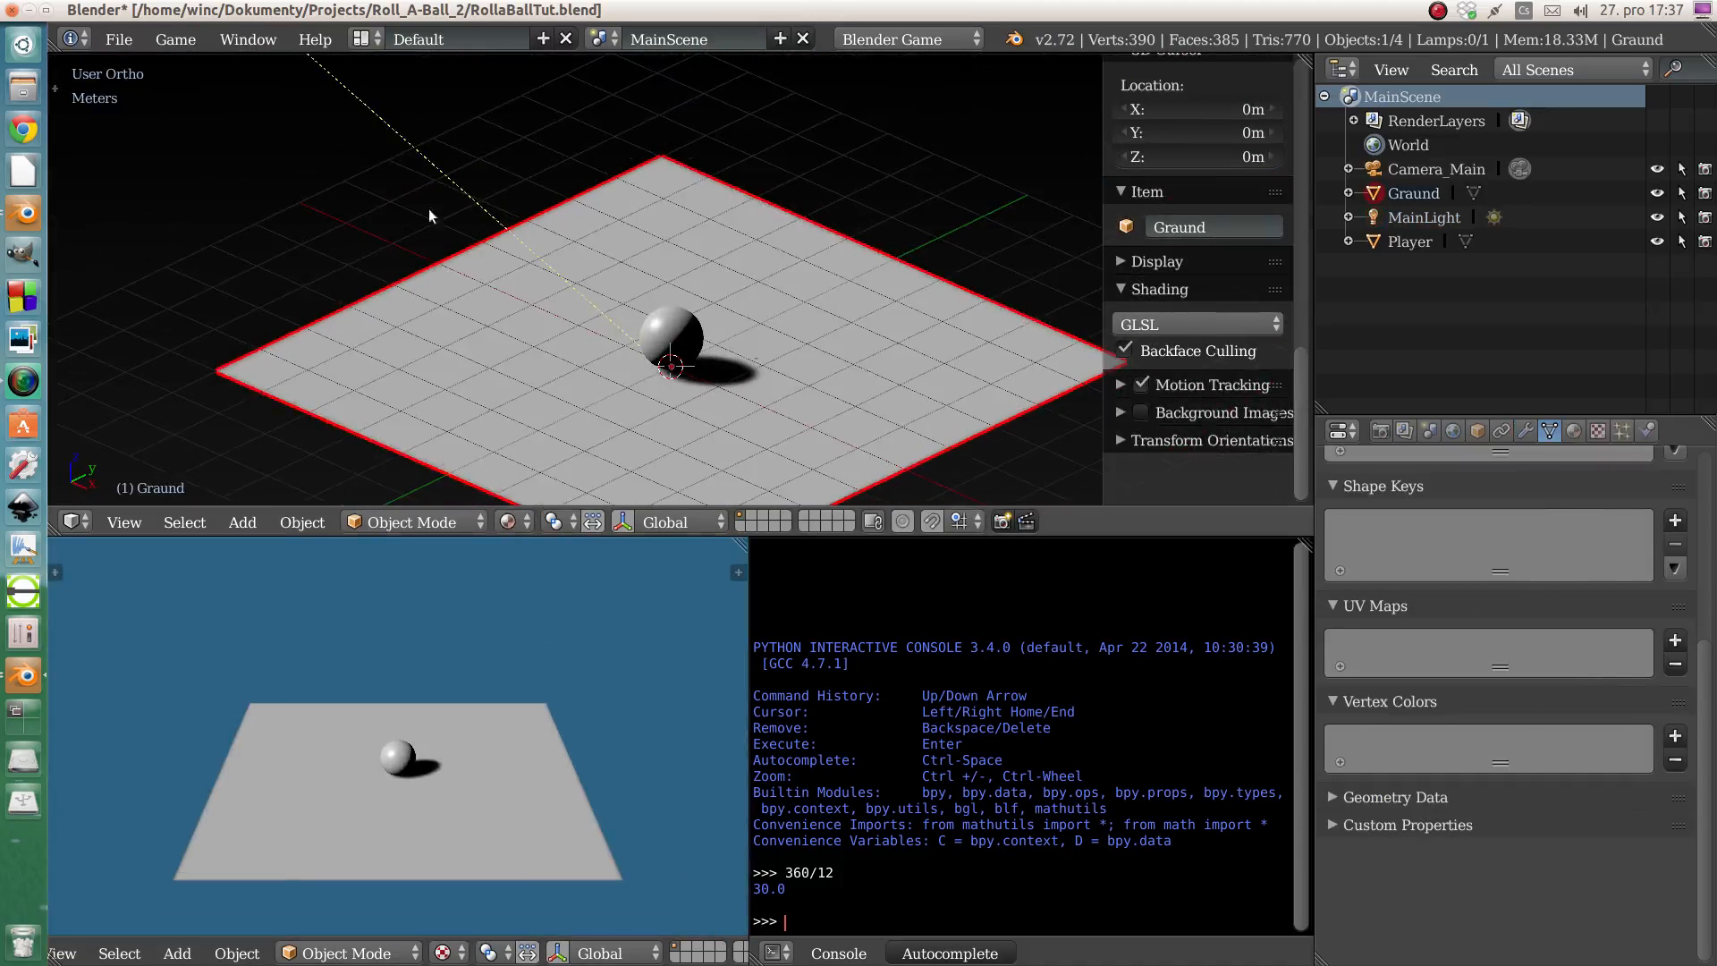
right_click(406, 142)
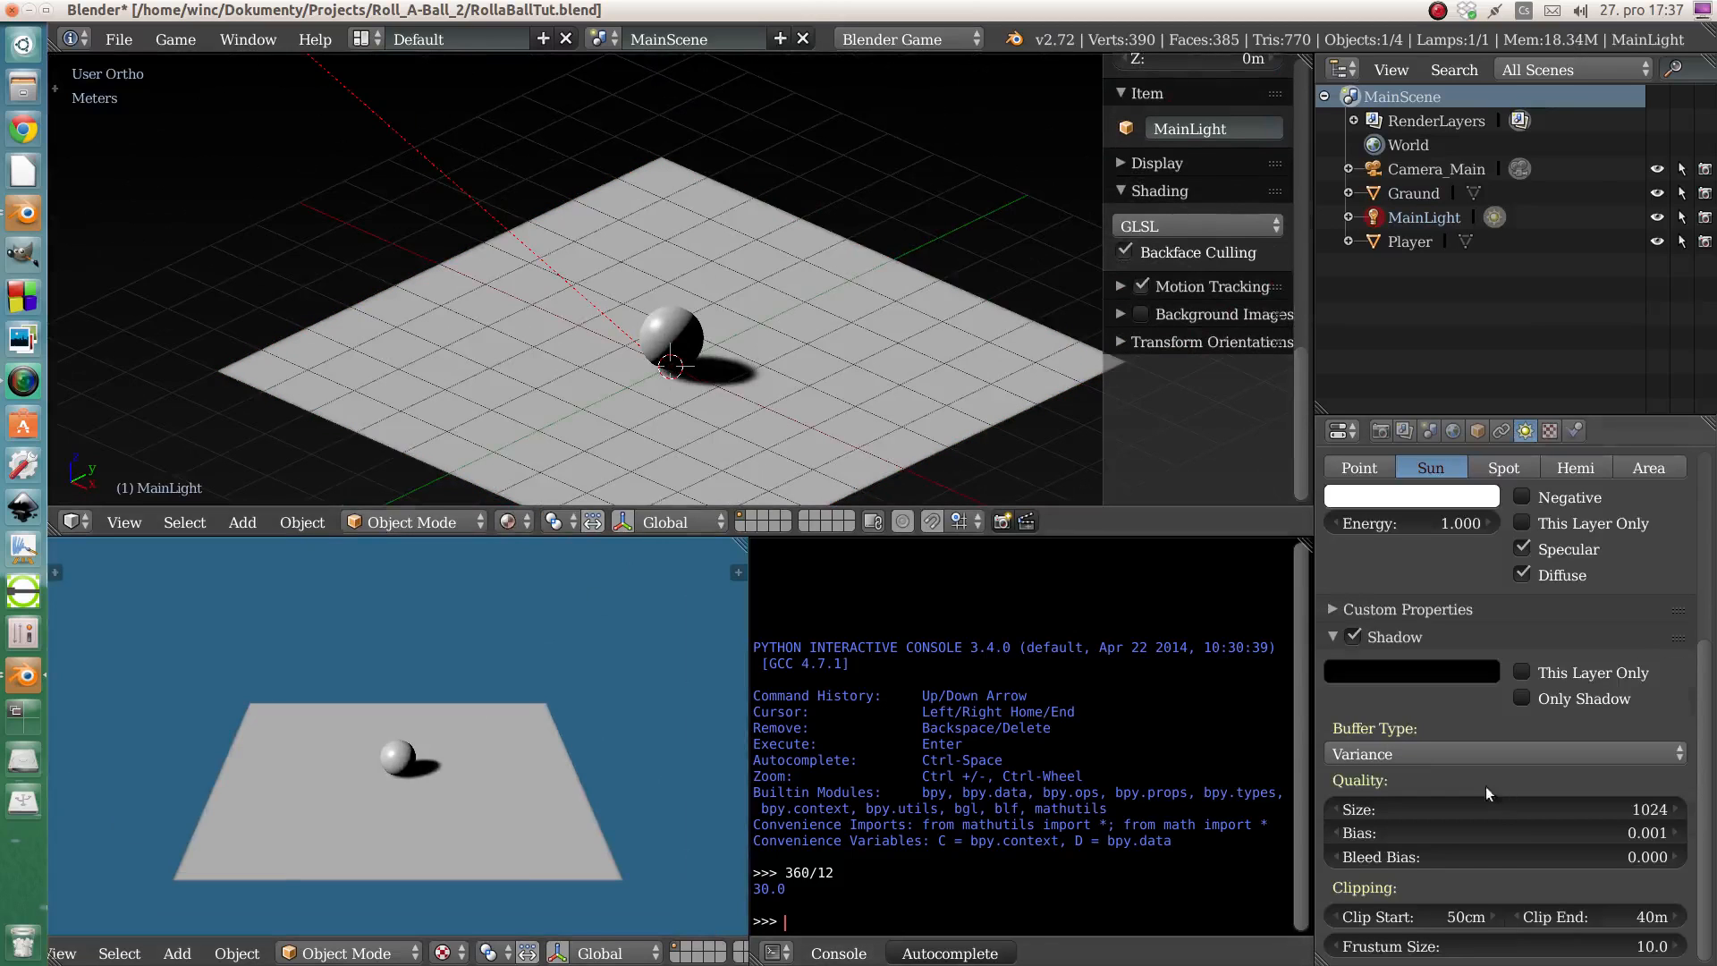
- Test the shadow by moving the Player ball horizontally across the ground plane, then cancel the move
right_click(679, 341)
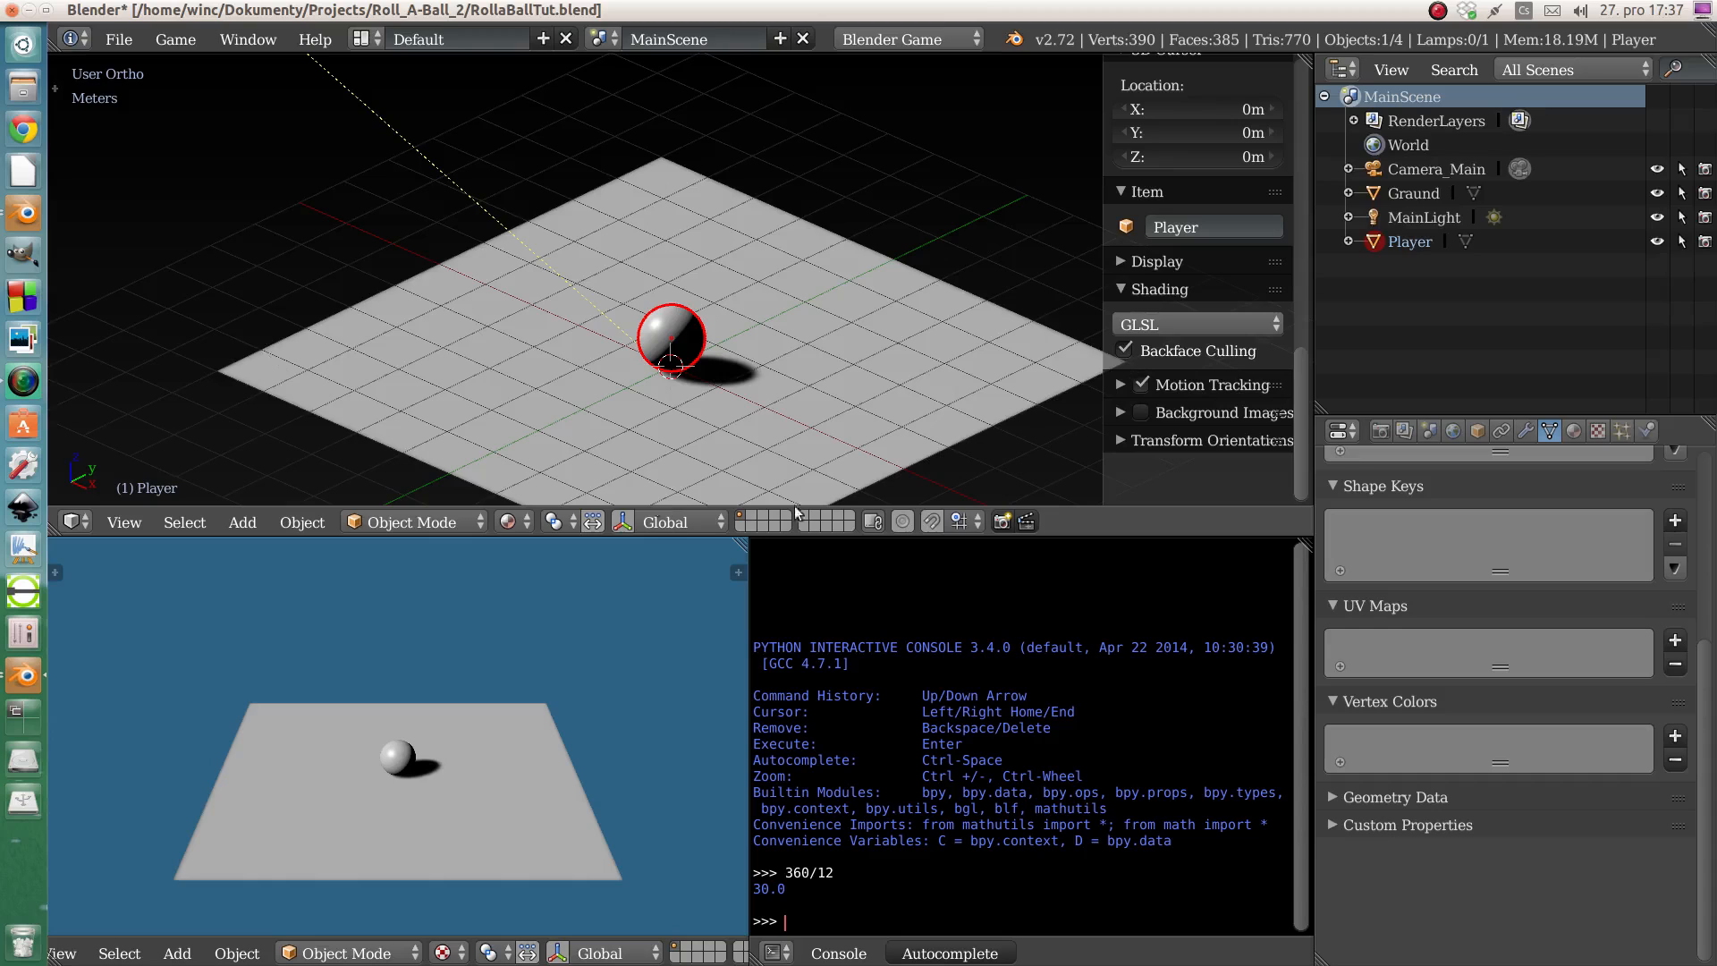
key(g)
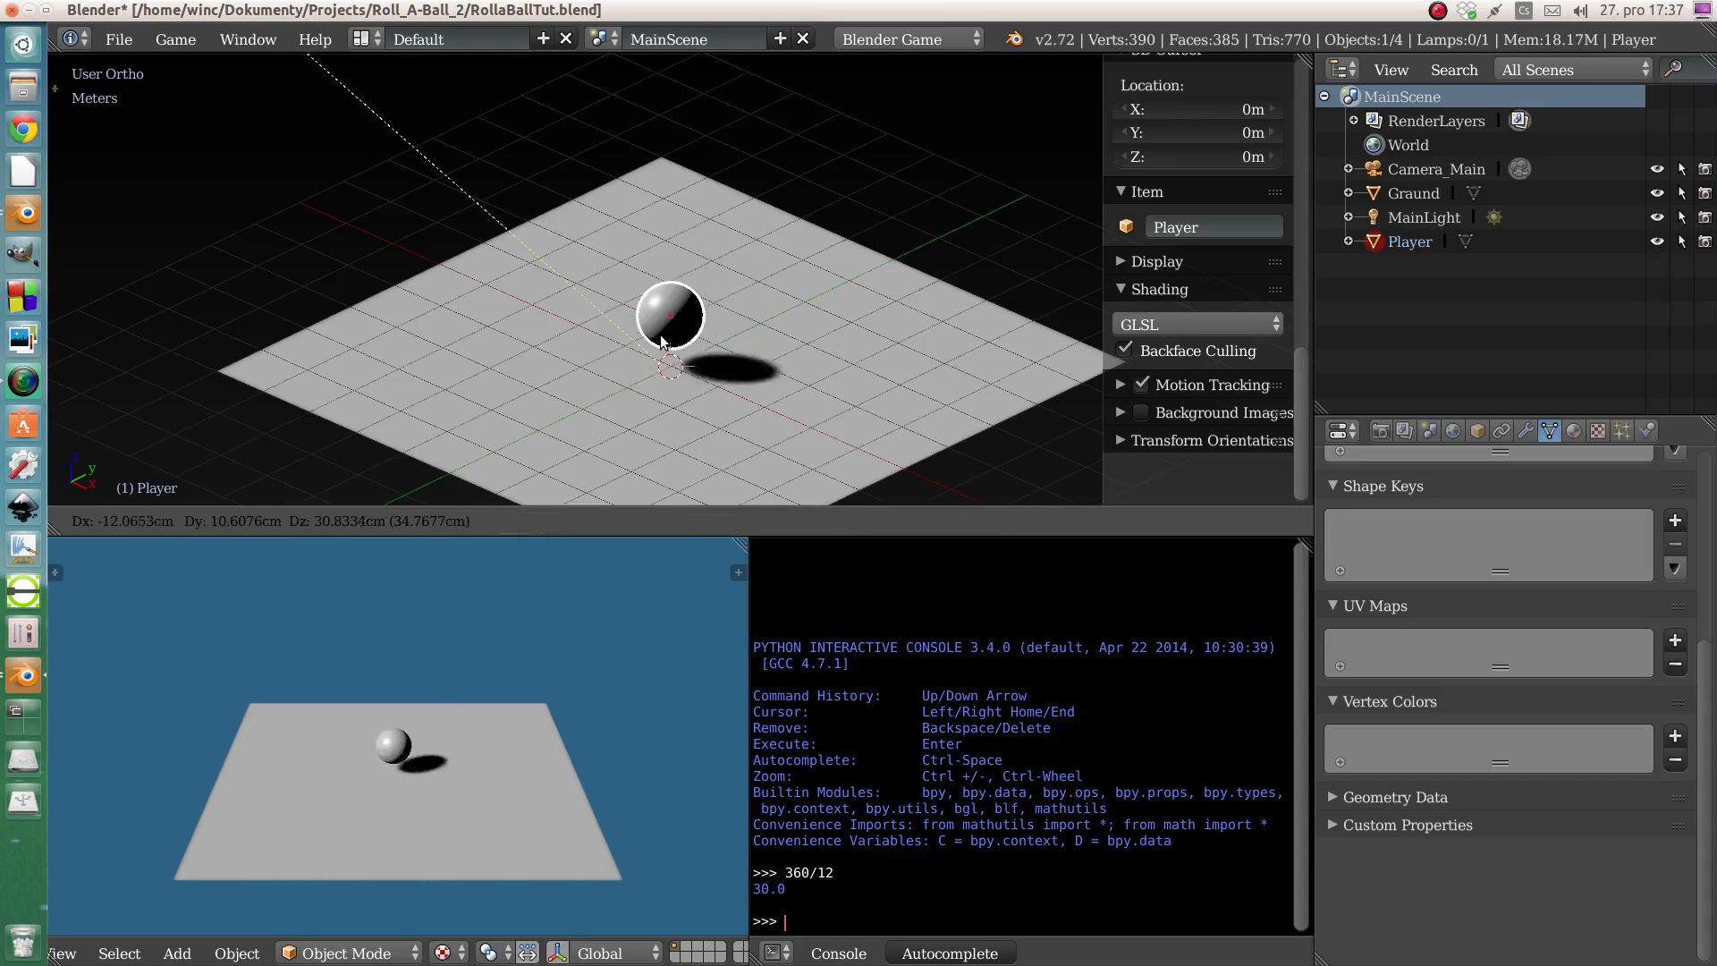
key(shift+z)
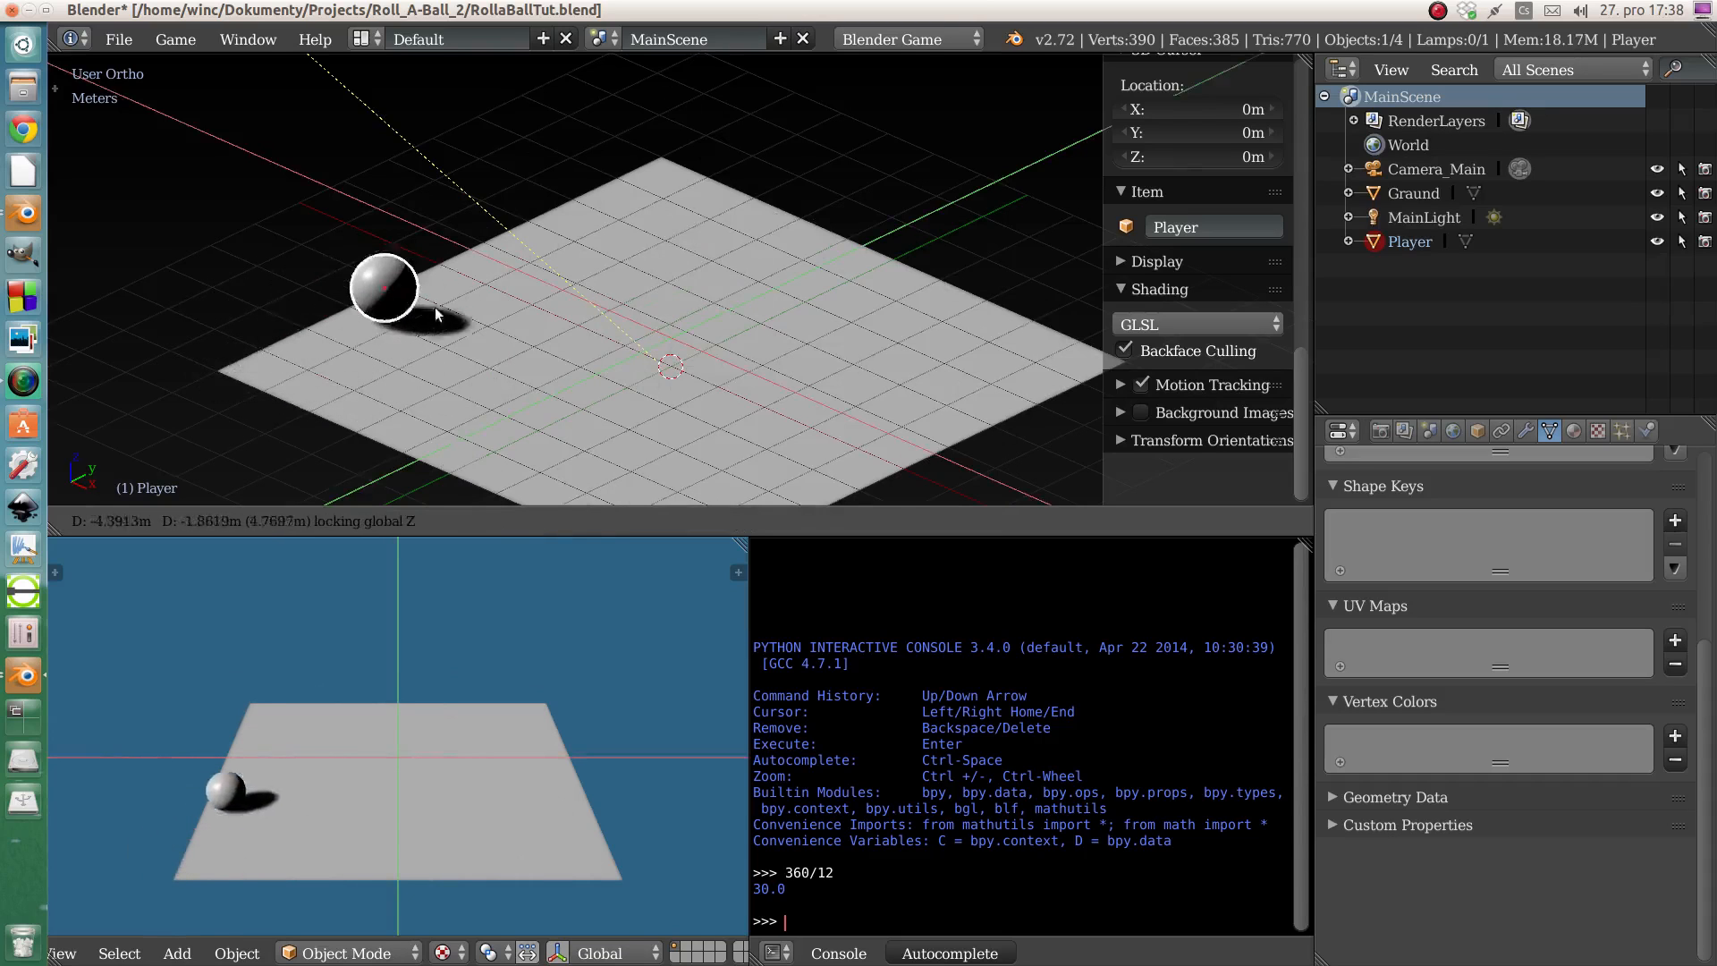
key(Escape)
- Reduce MainLight's shadow frustum size to 1.5
scroll(429, 161, down, 3)
right_click(428, 158)
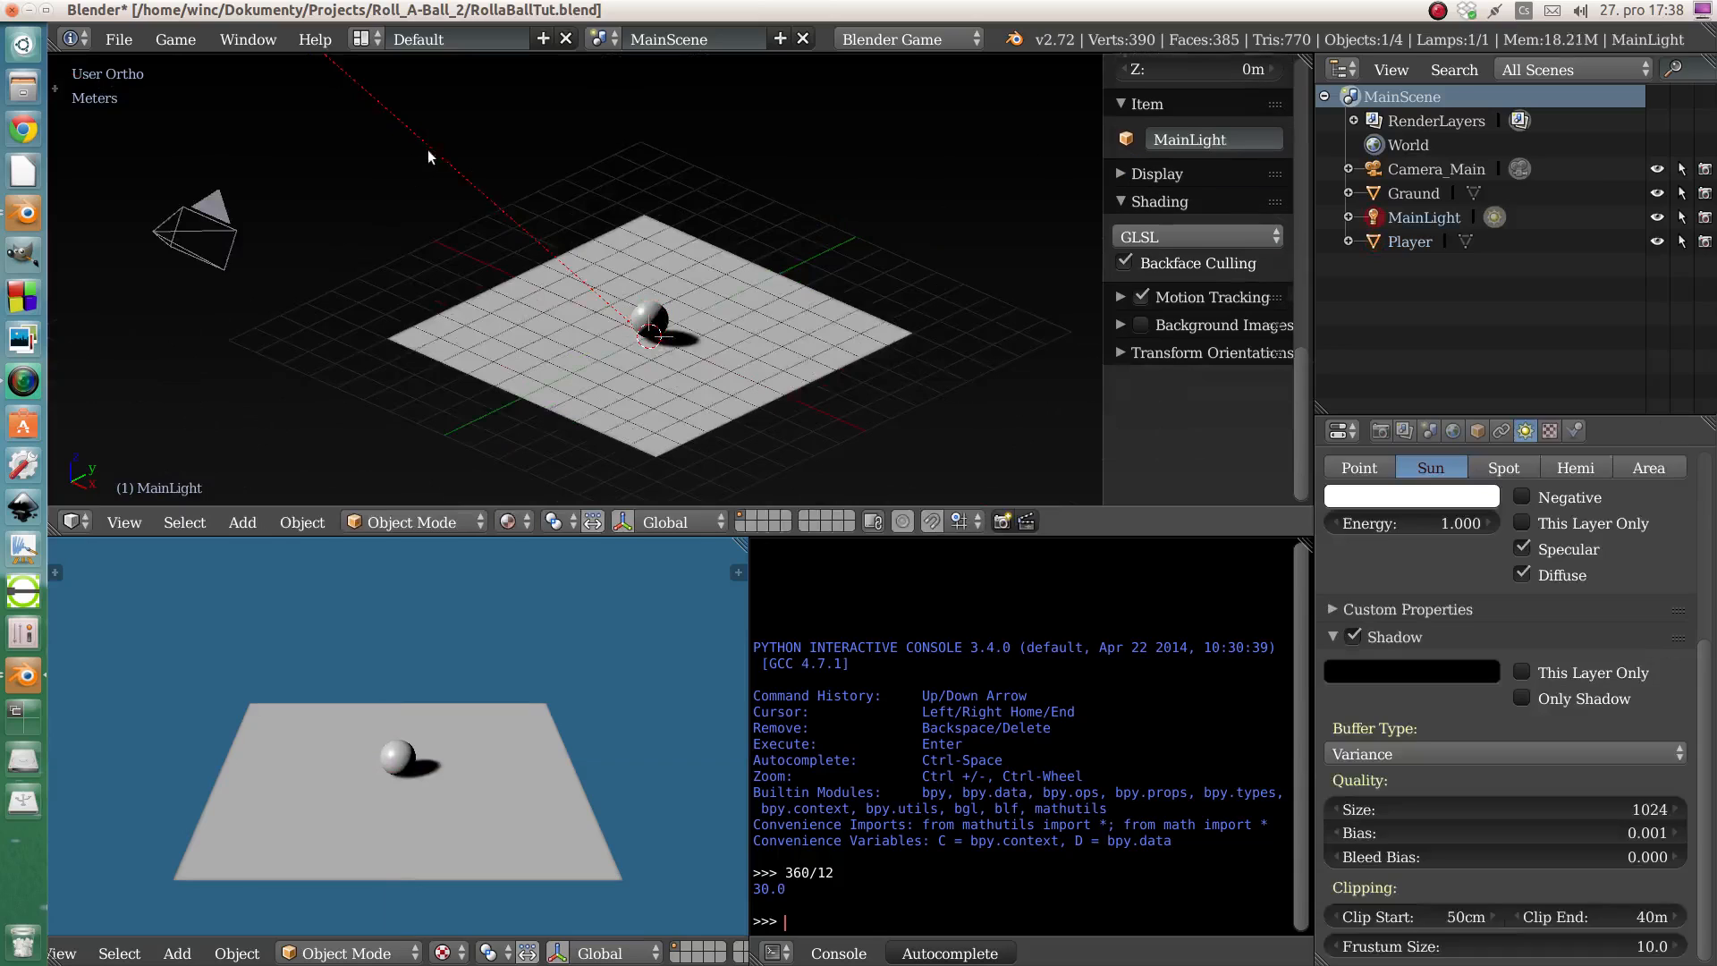
shift+scroll(501, 202, up, 3)
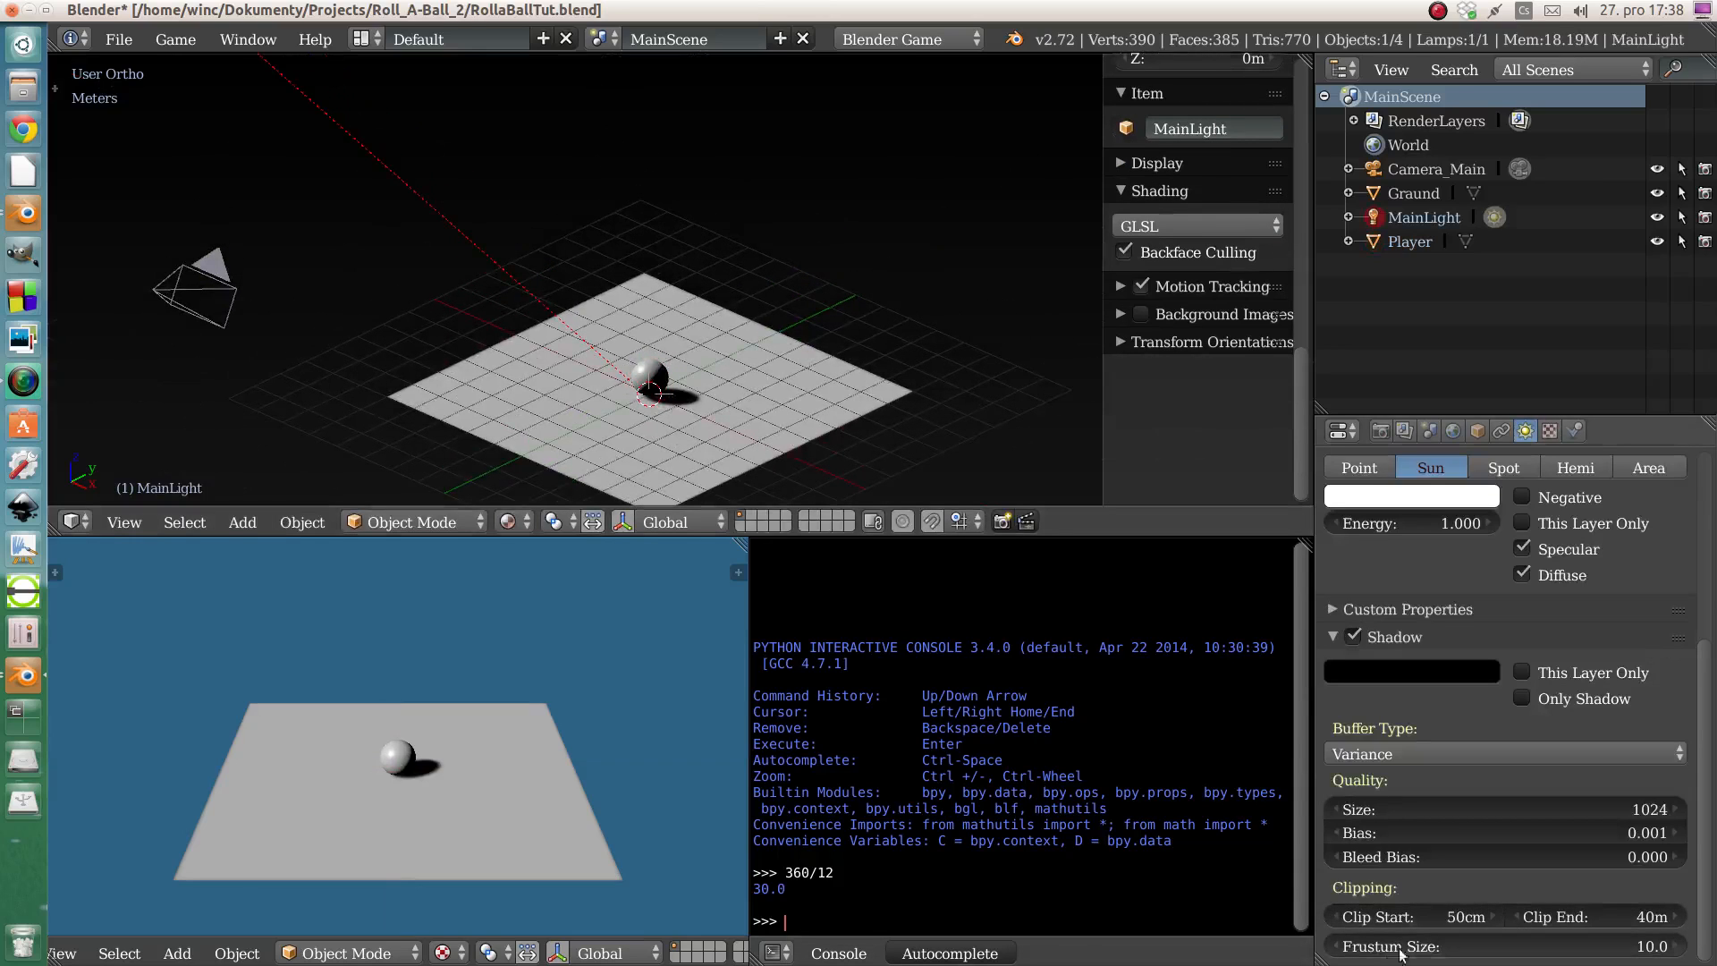
drag(1400, 954, 1297, 955)
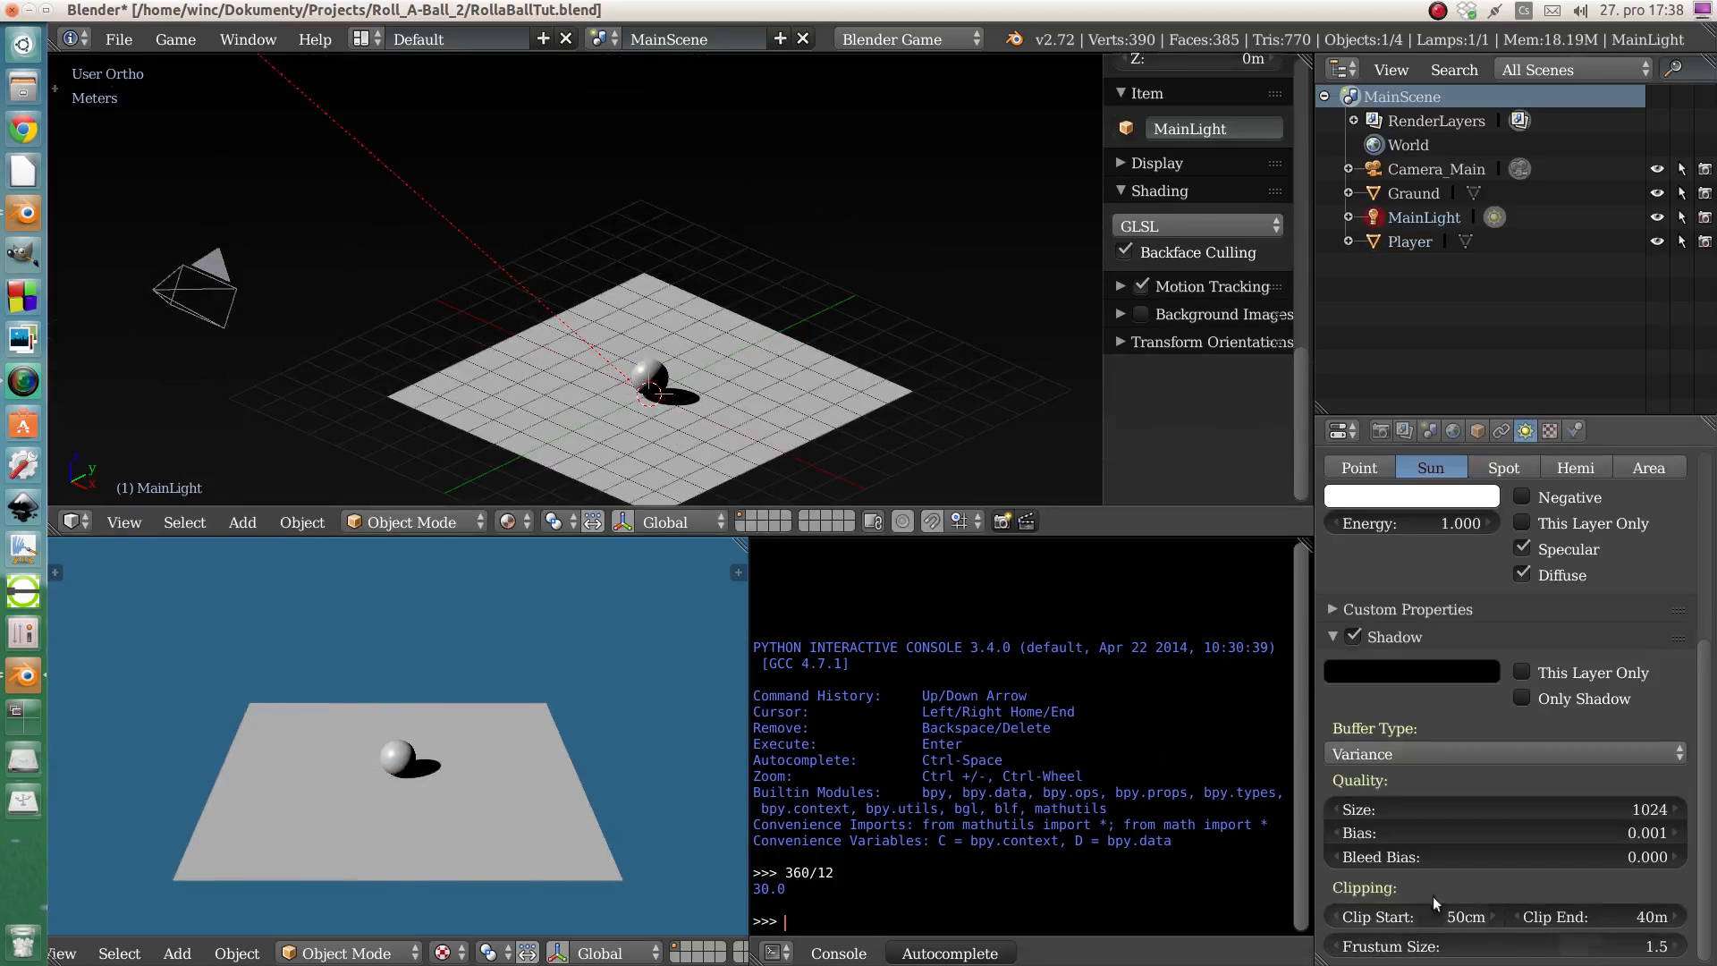
- Try moving the Player ball with its height locked to check the shadow under the smaller frustum, then cancel
right_click(645, 370)
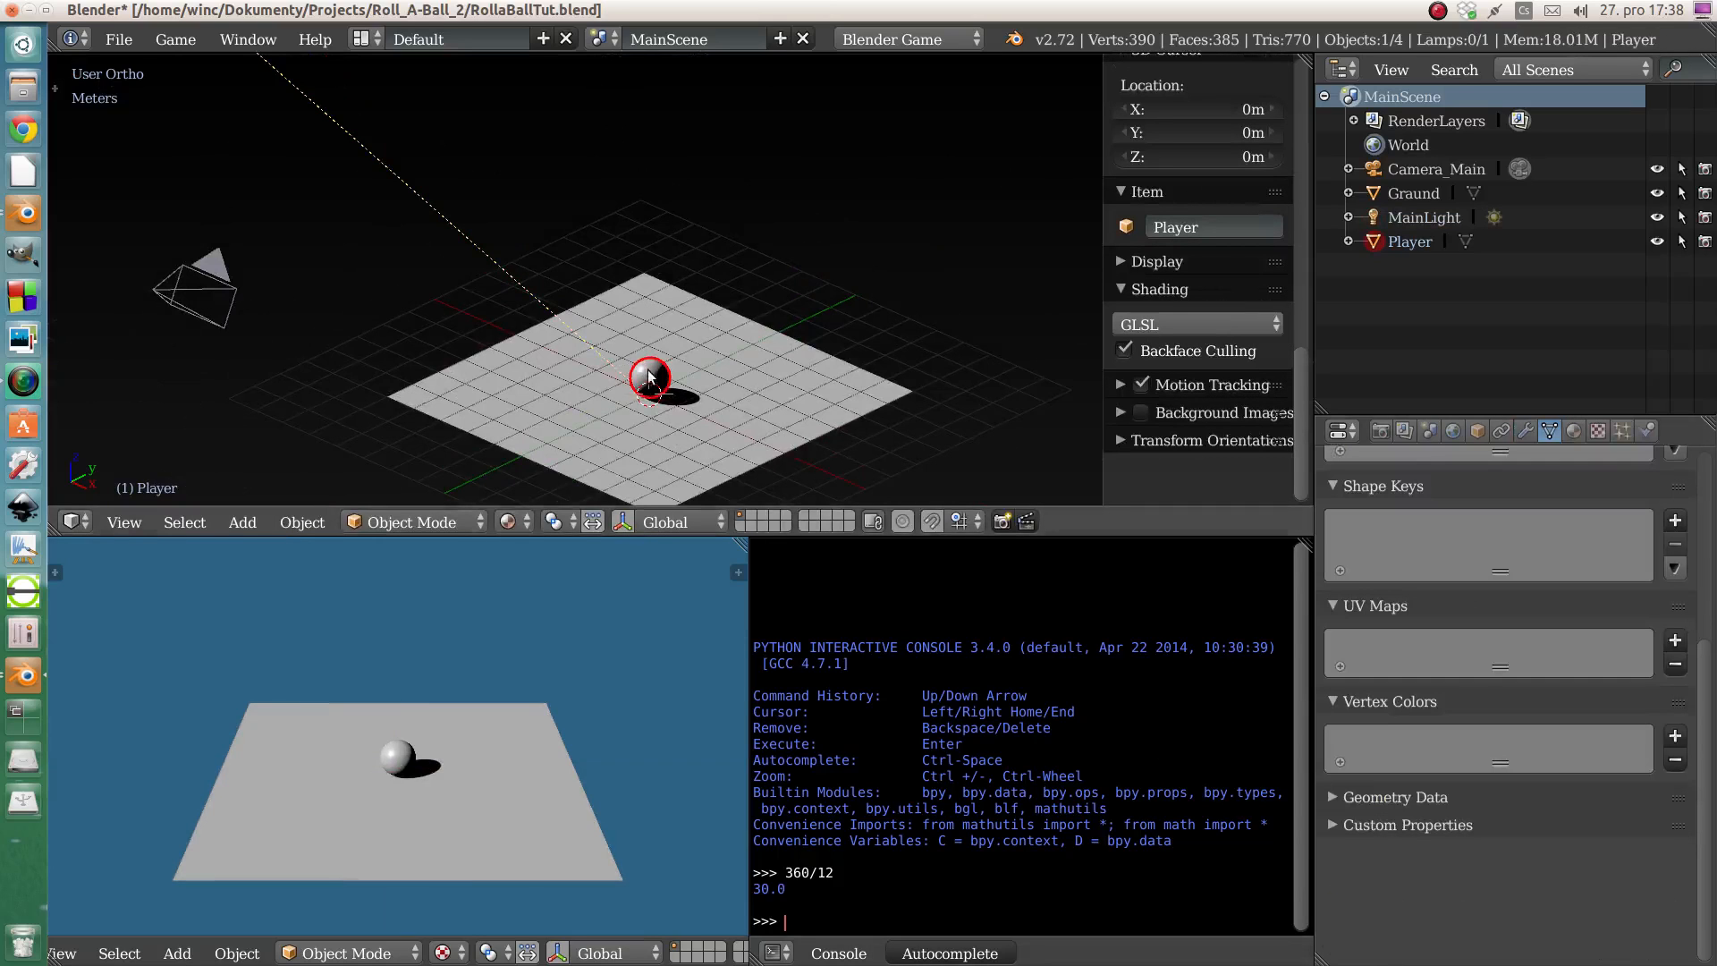
scroll(649, 377, up, 1)
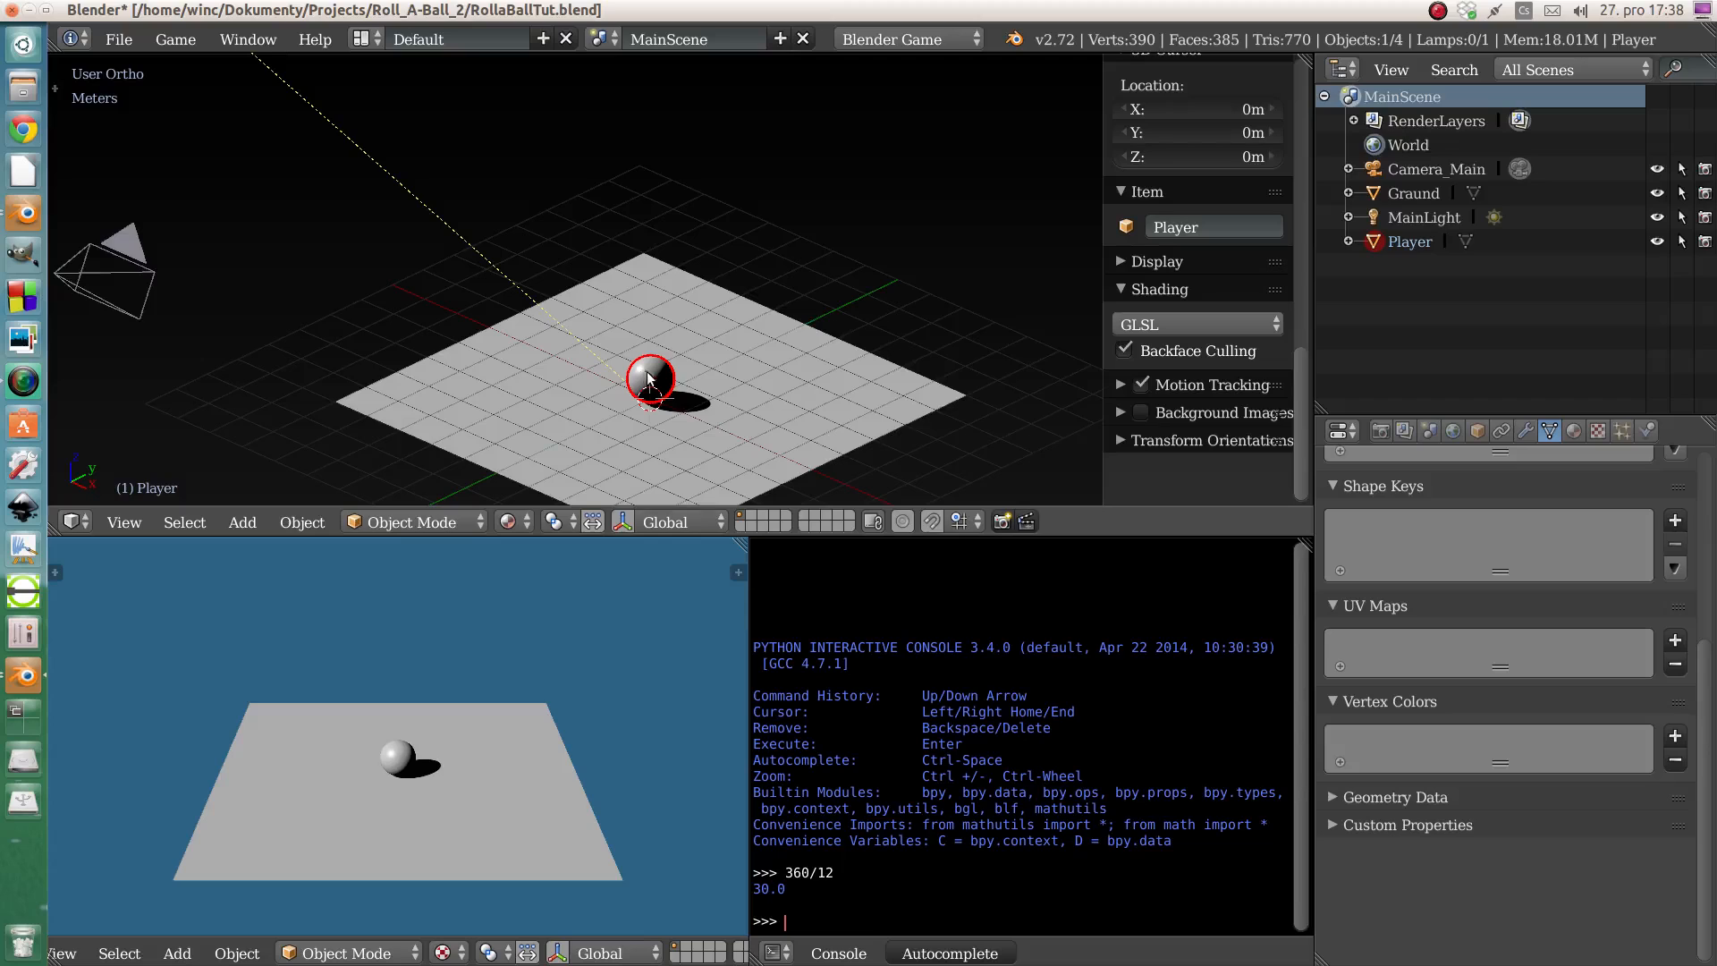
key(g)
key(shift+z)
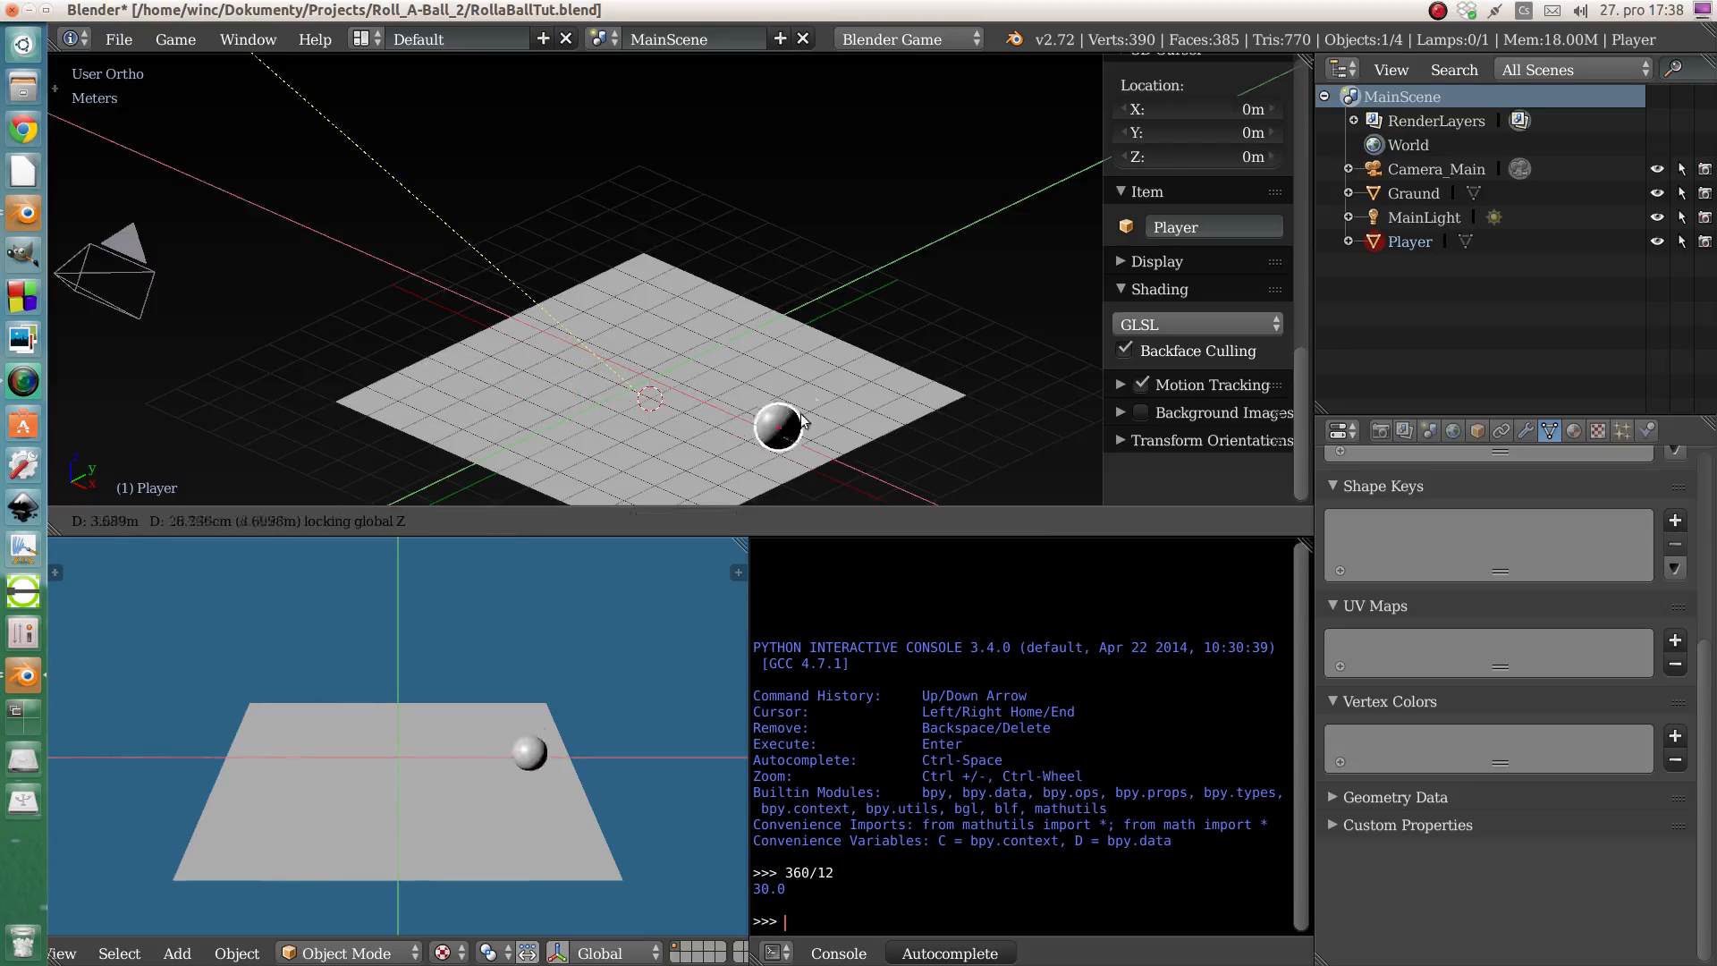
right_click(443, 383)
- Set MainLight's shadow frustum size to 10
right_click(552, 321)
click(1614, 945)
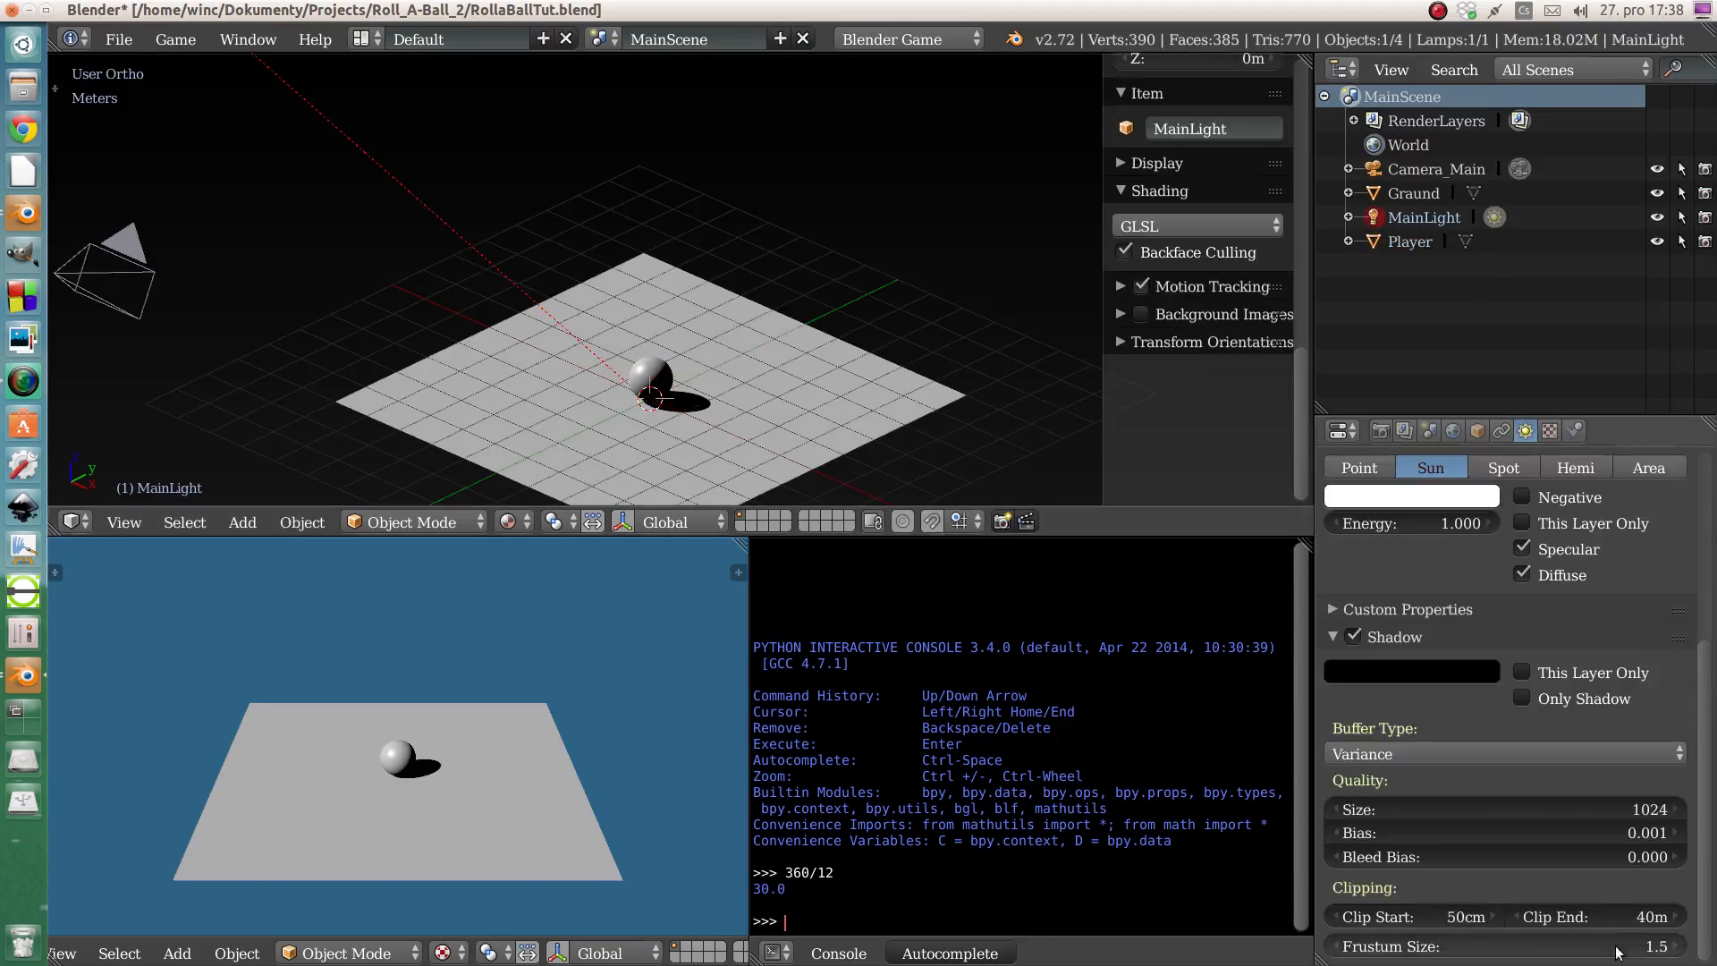
key(BackSpace)
text(10)
key(Return)
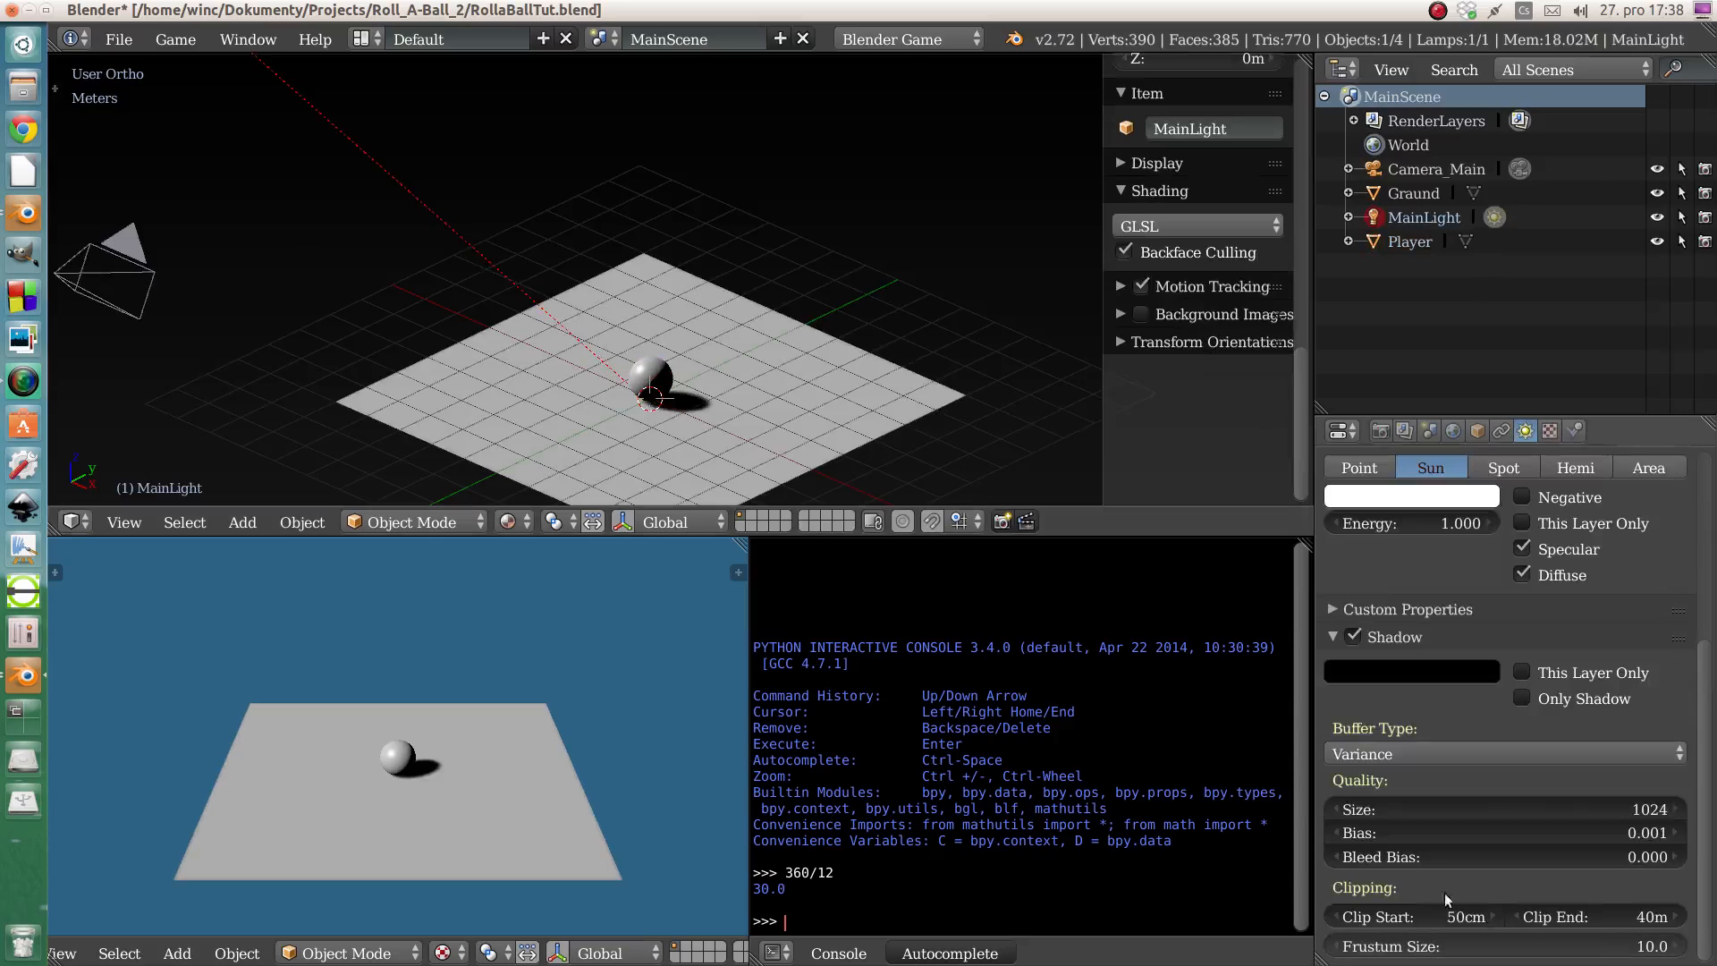
- Scale the ground plane up by a factor of 2
scroll(655, 371, down, 1)
middle_drag(655, 371, 651, 351)
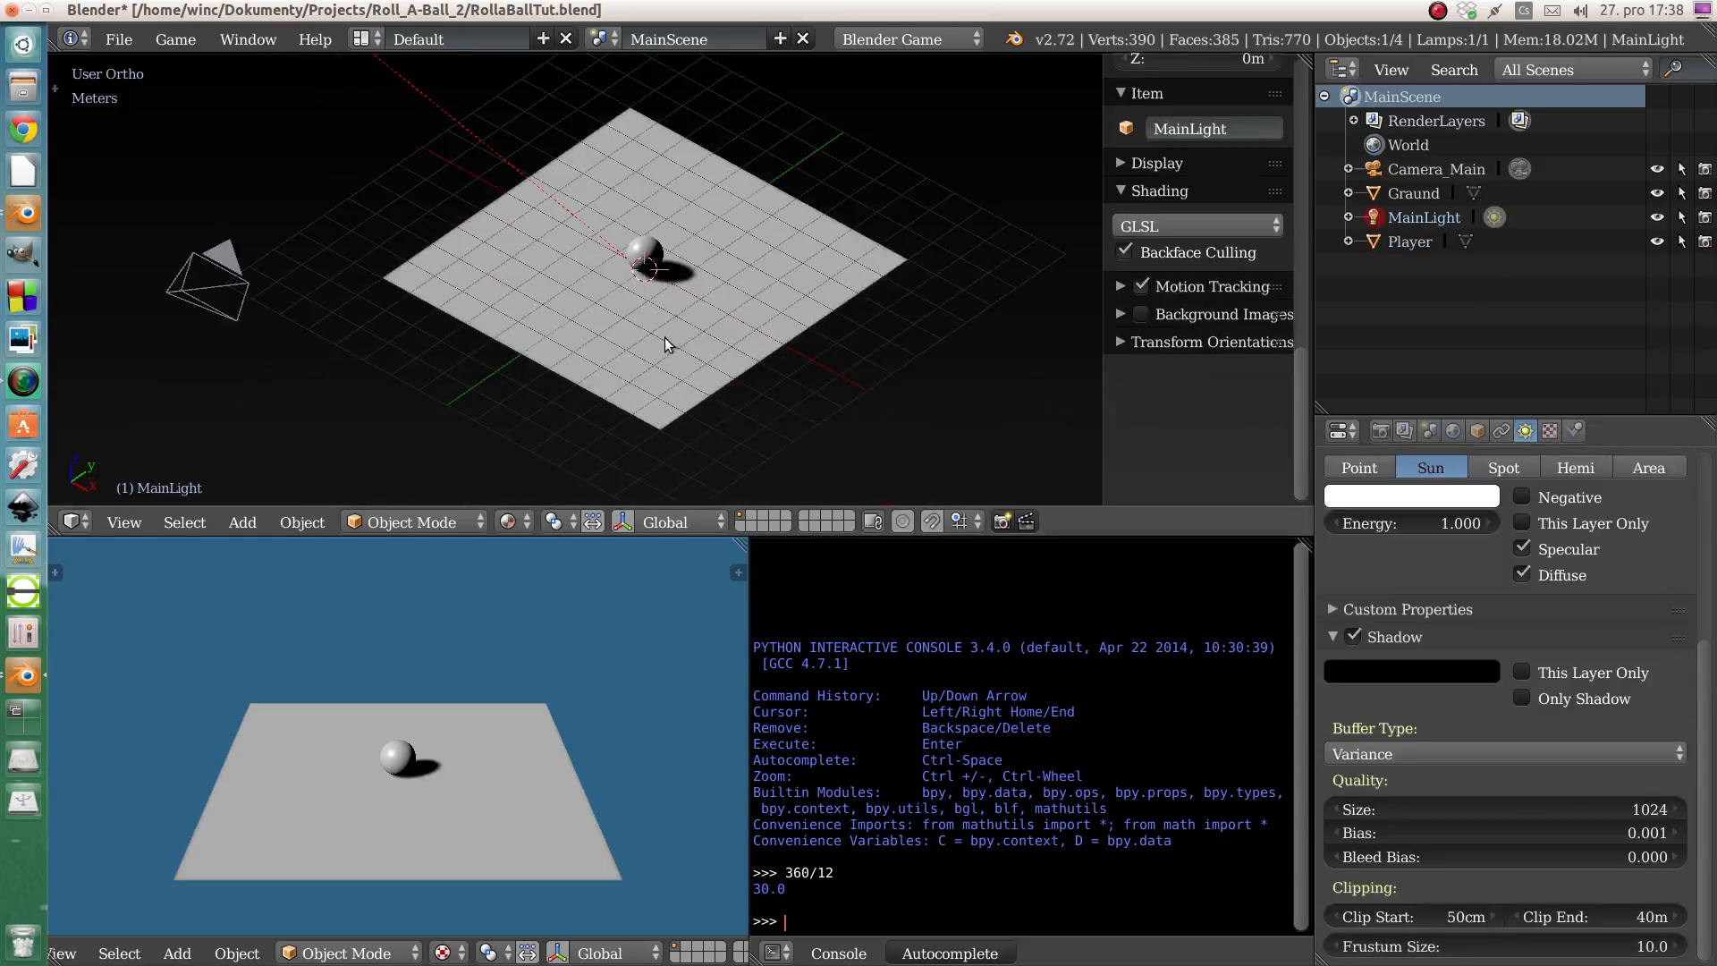
right_click(664, 337)
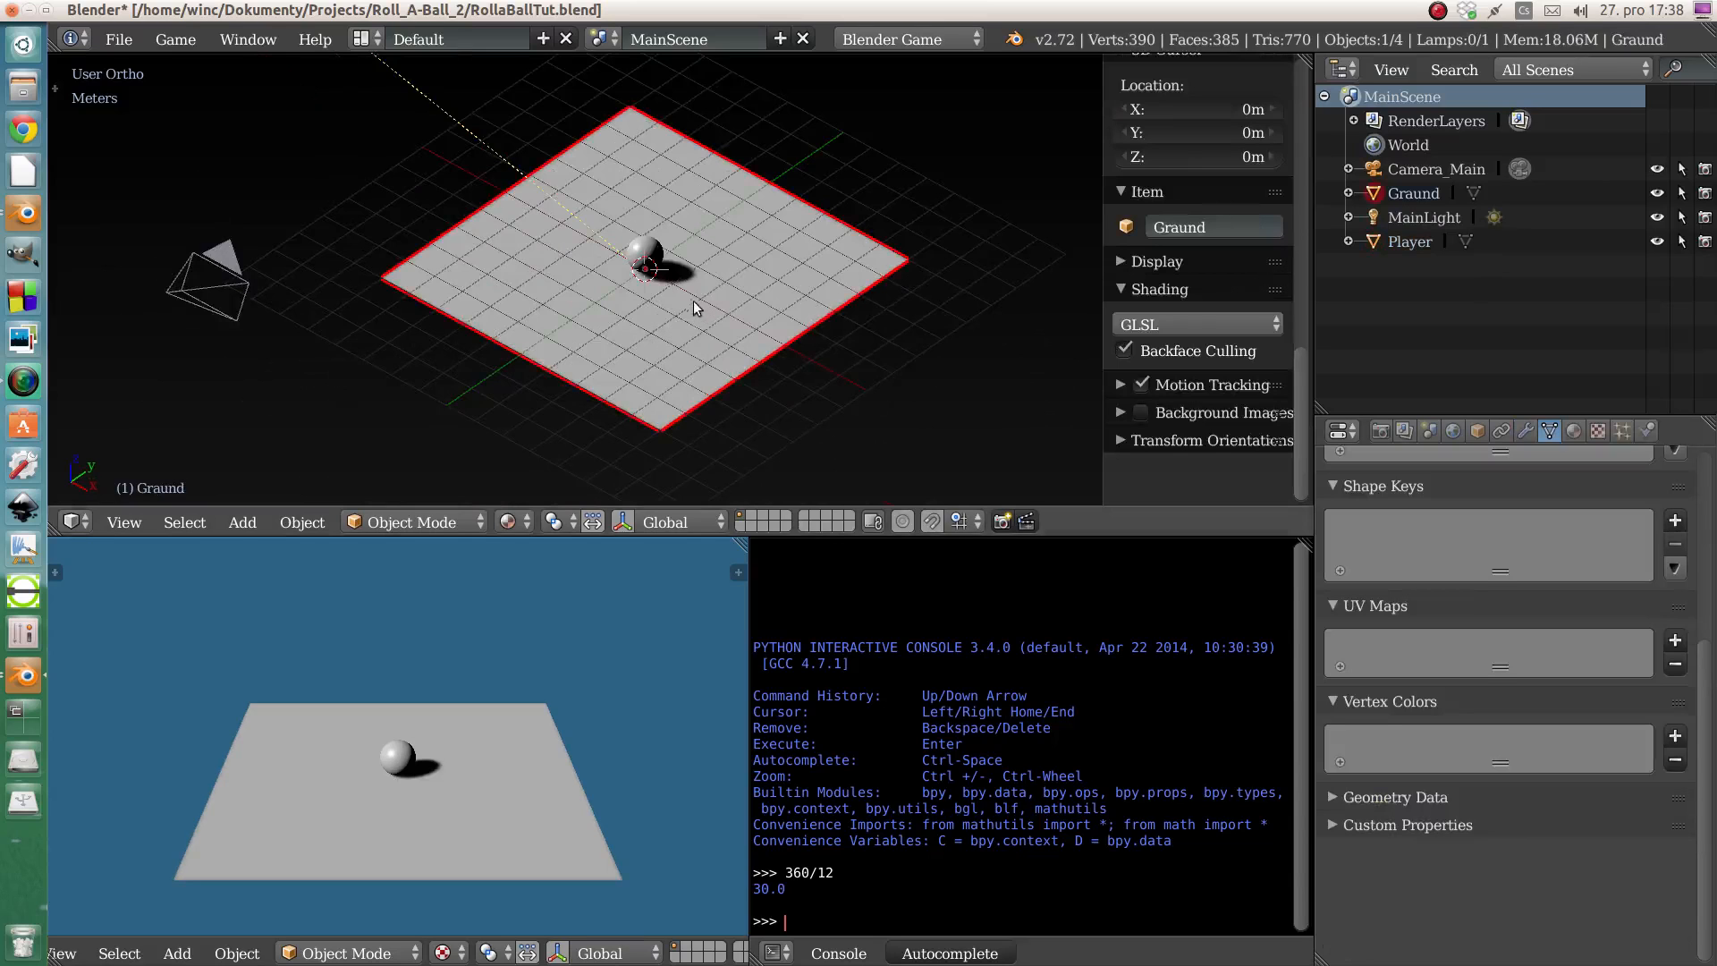
mouse_move(694, 300)
middle_down()
mouse_move(681, 283)
mouse_move(703, 285)
middle_up()
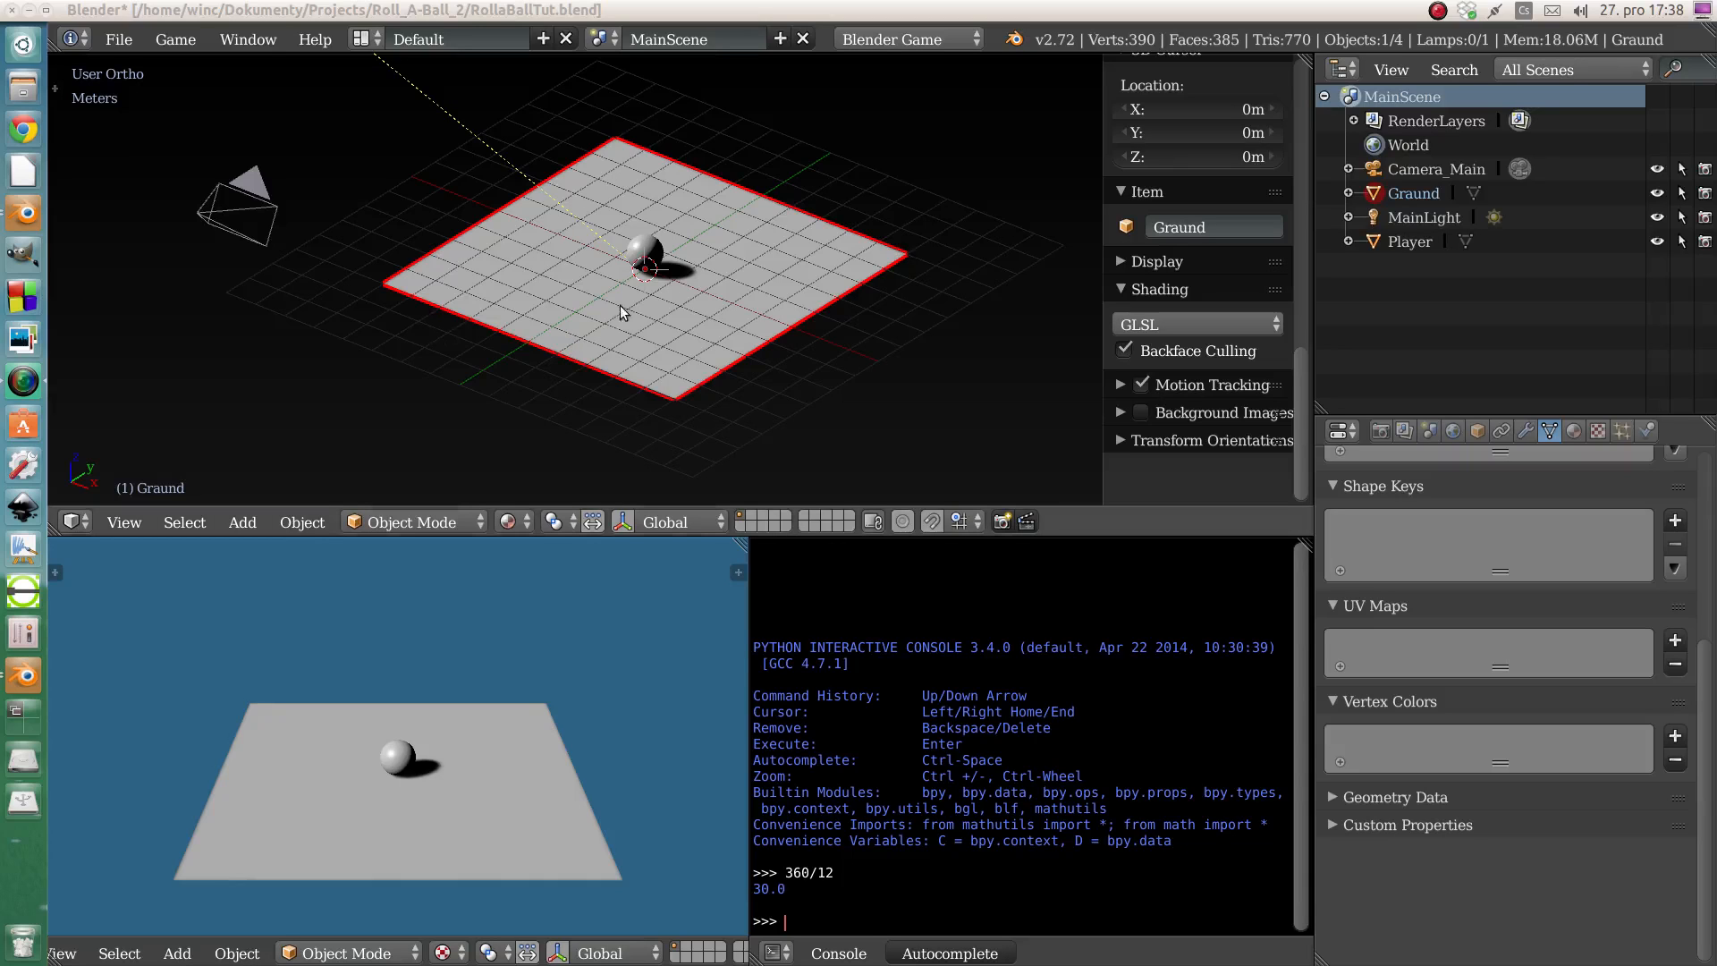
middle_drag(680, 343, 643, 337)
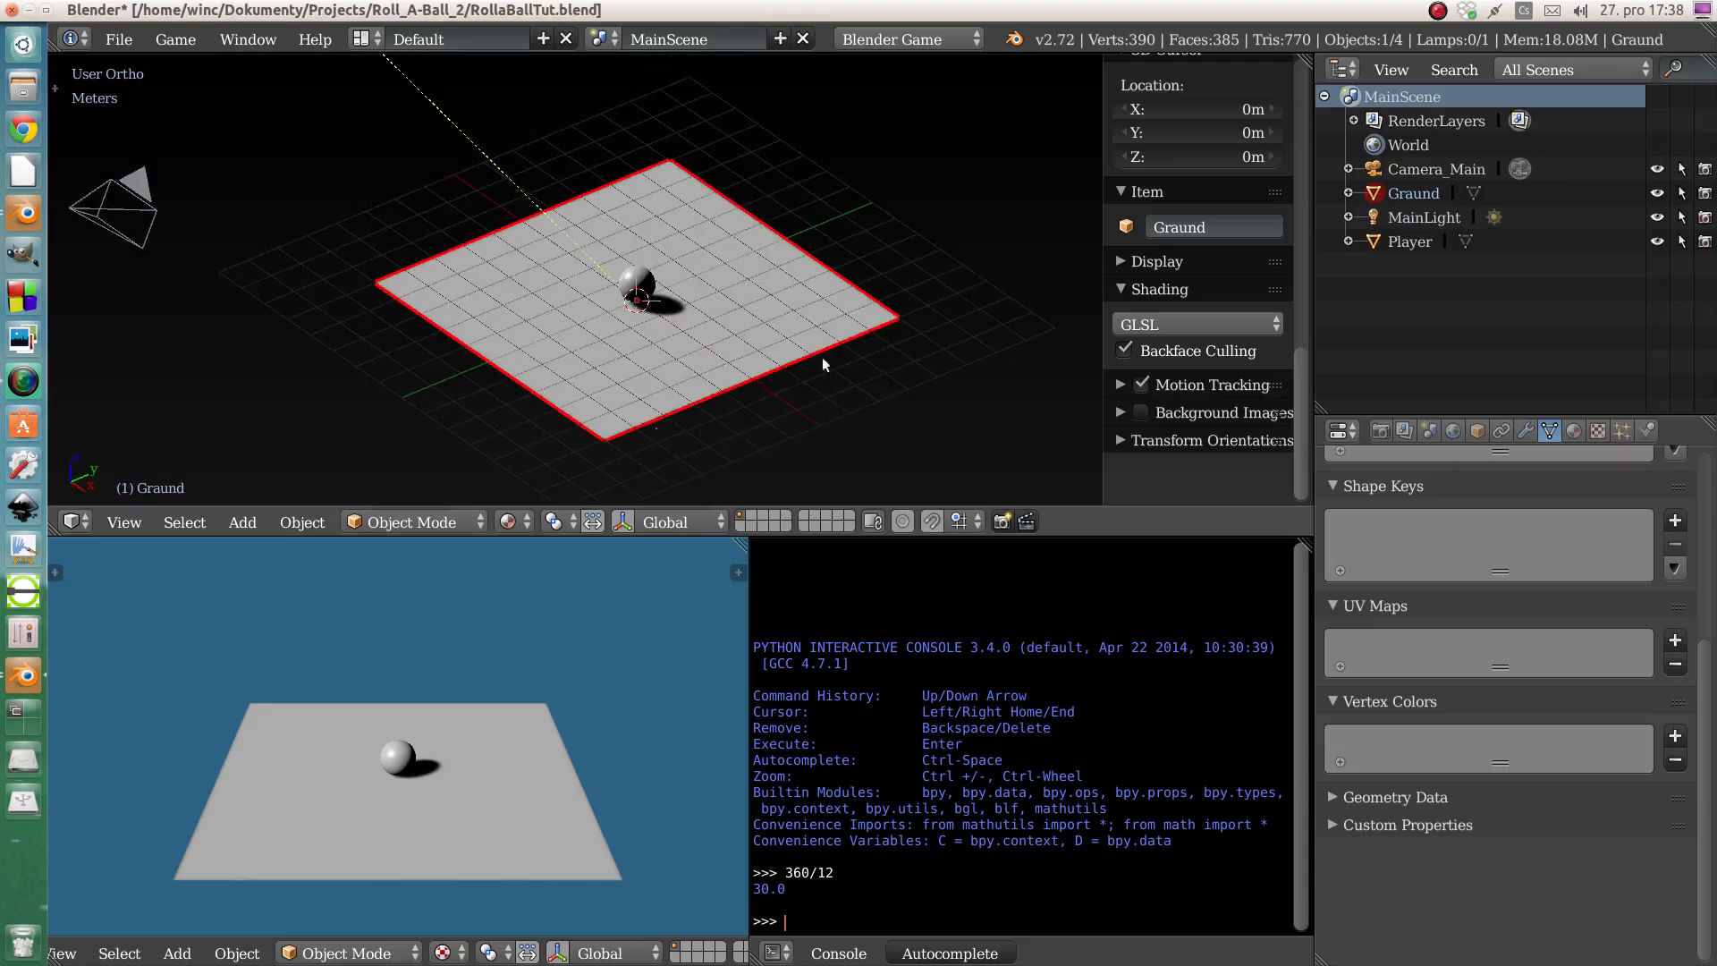
scroll(739, 327, down, 1)
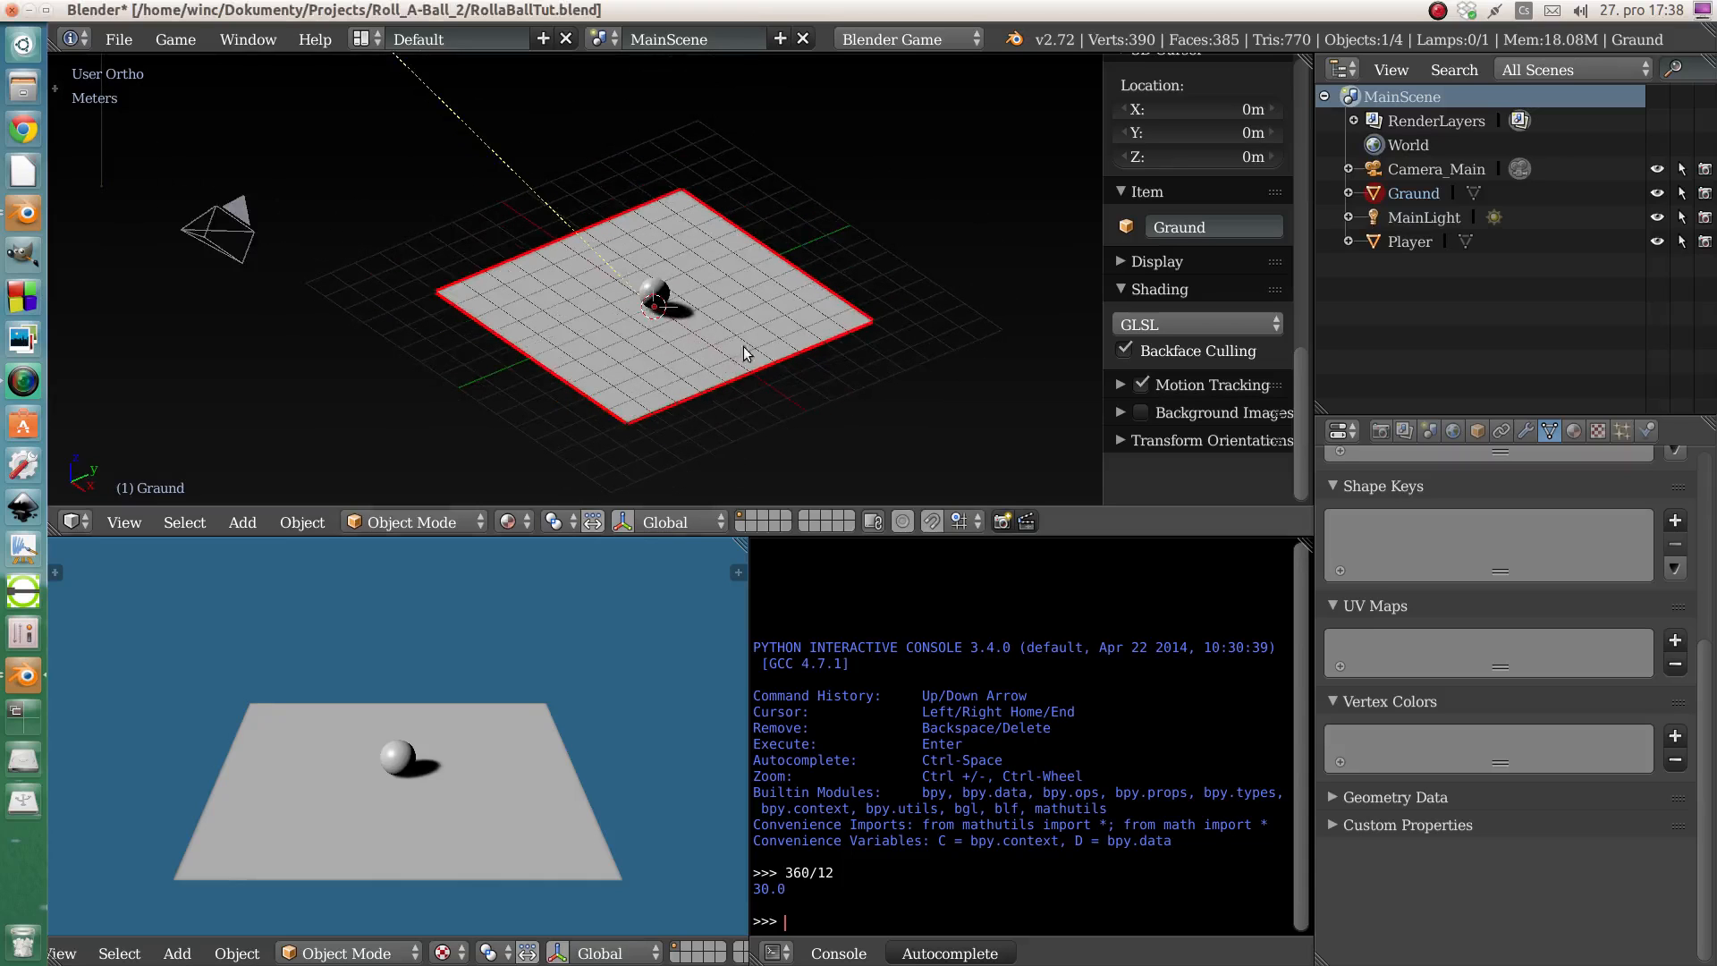
key(s)
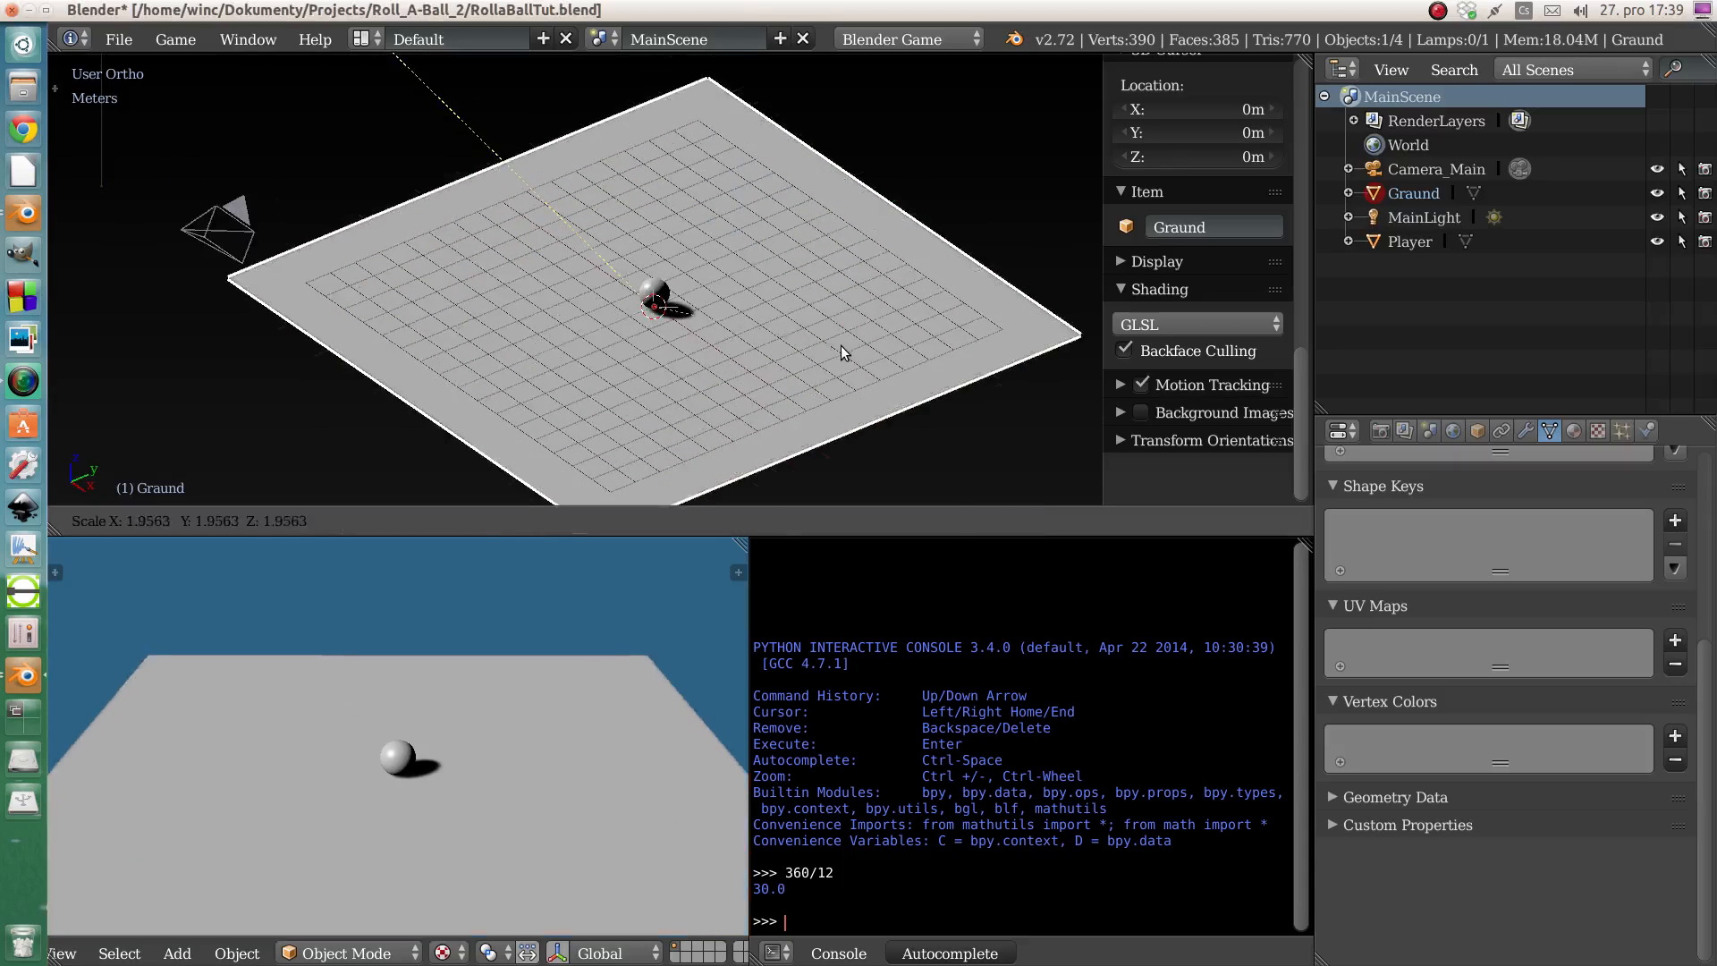
key(2)
key(Return)
- Apply the scale of the enlarged ground plane
middle_drag(694, 302, 653, 302)
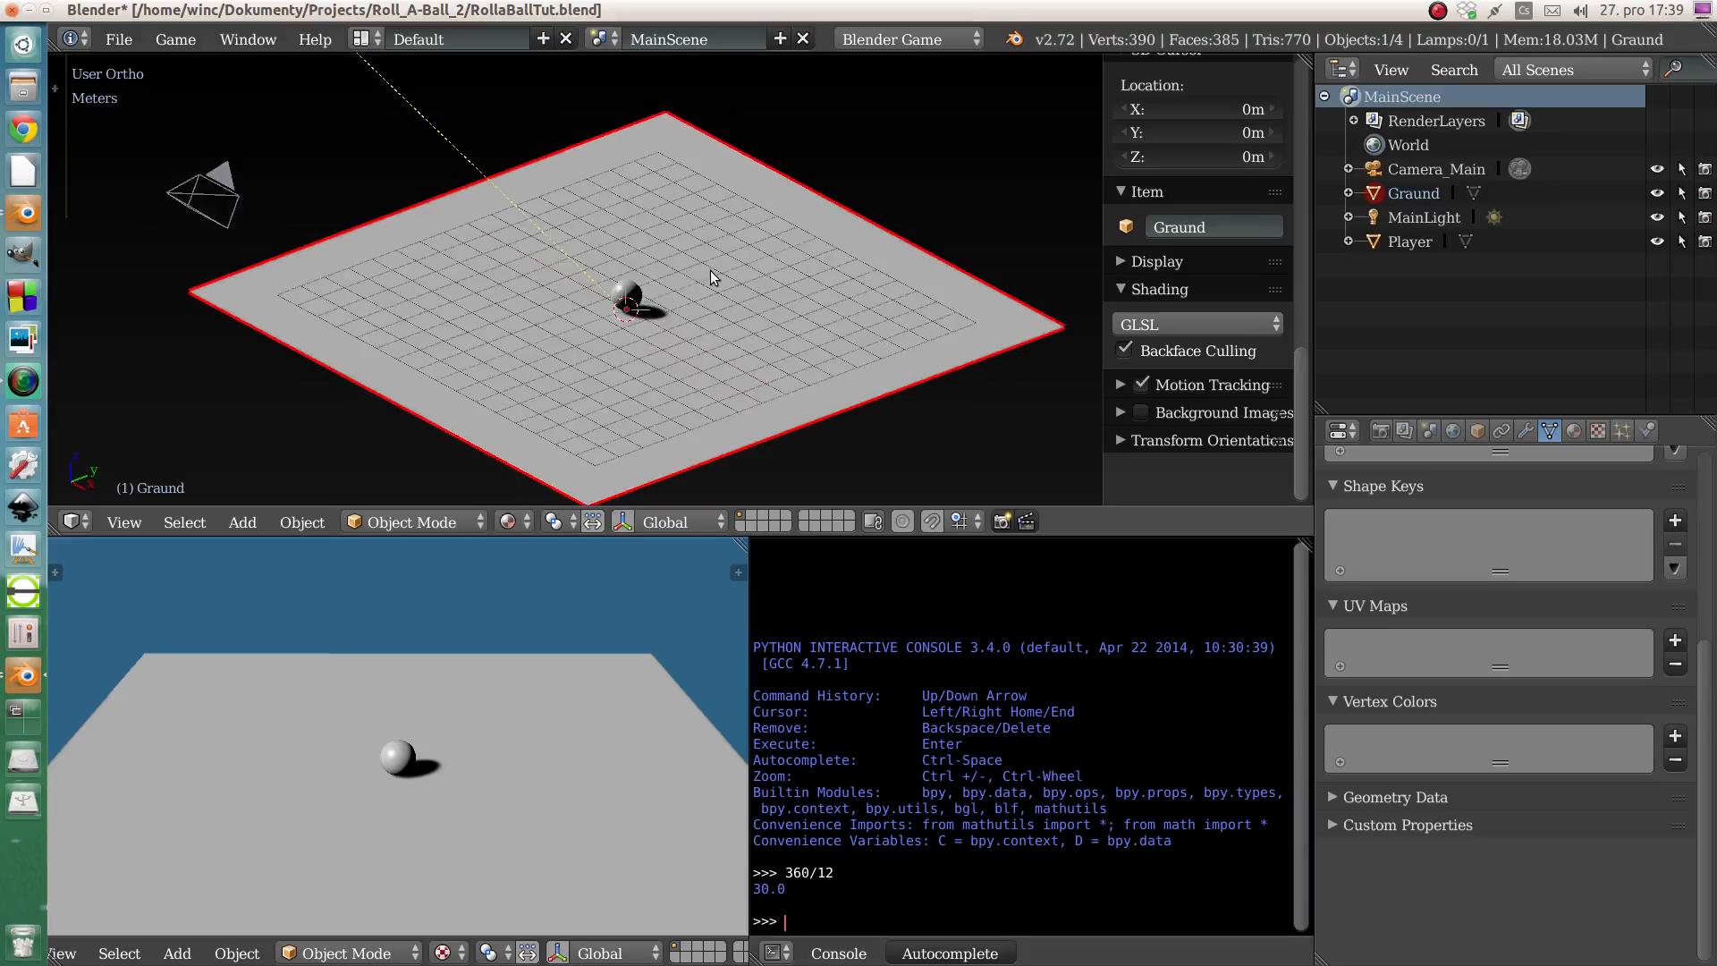
key(ctrl+a)
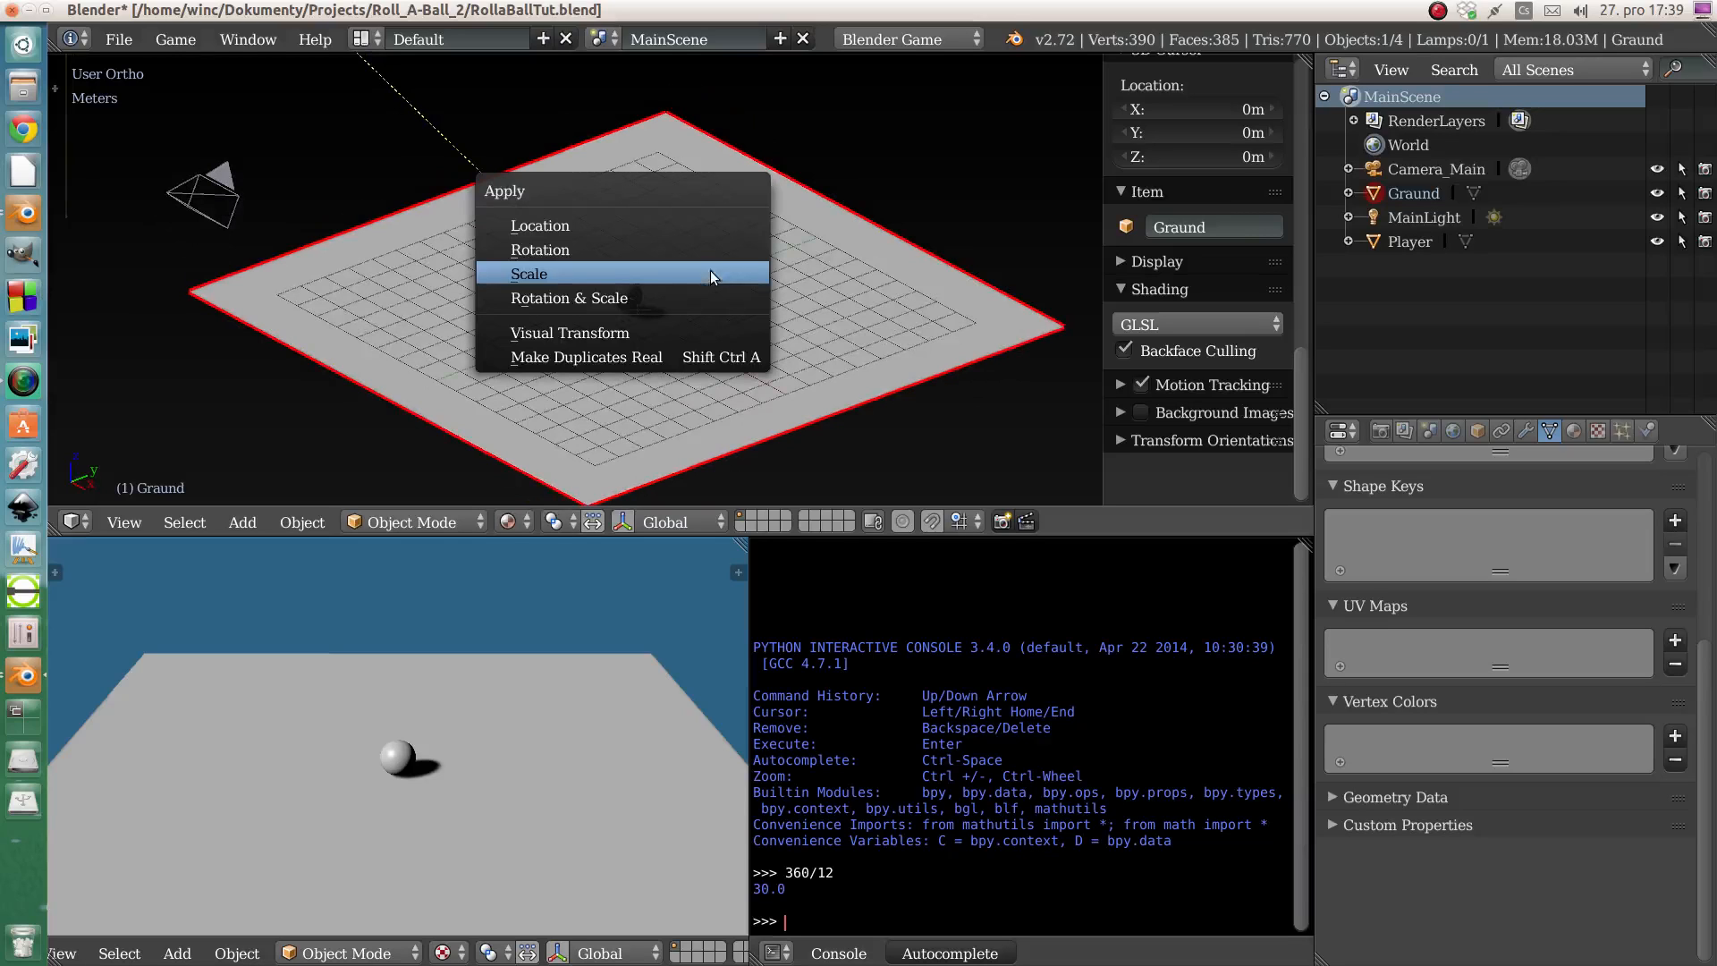
click(539, 273)
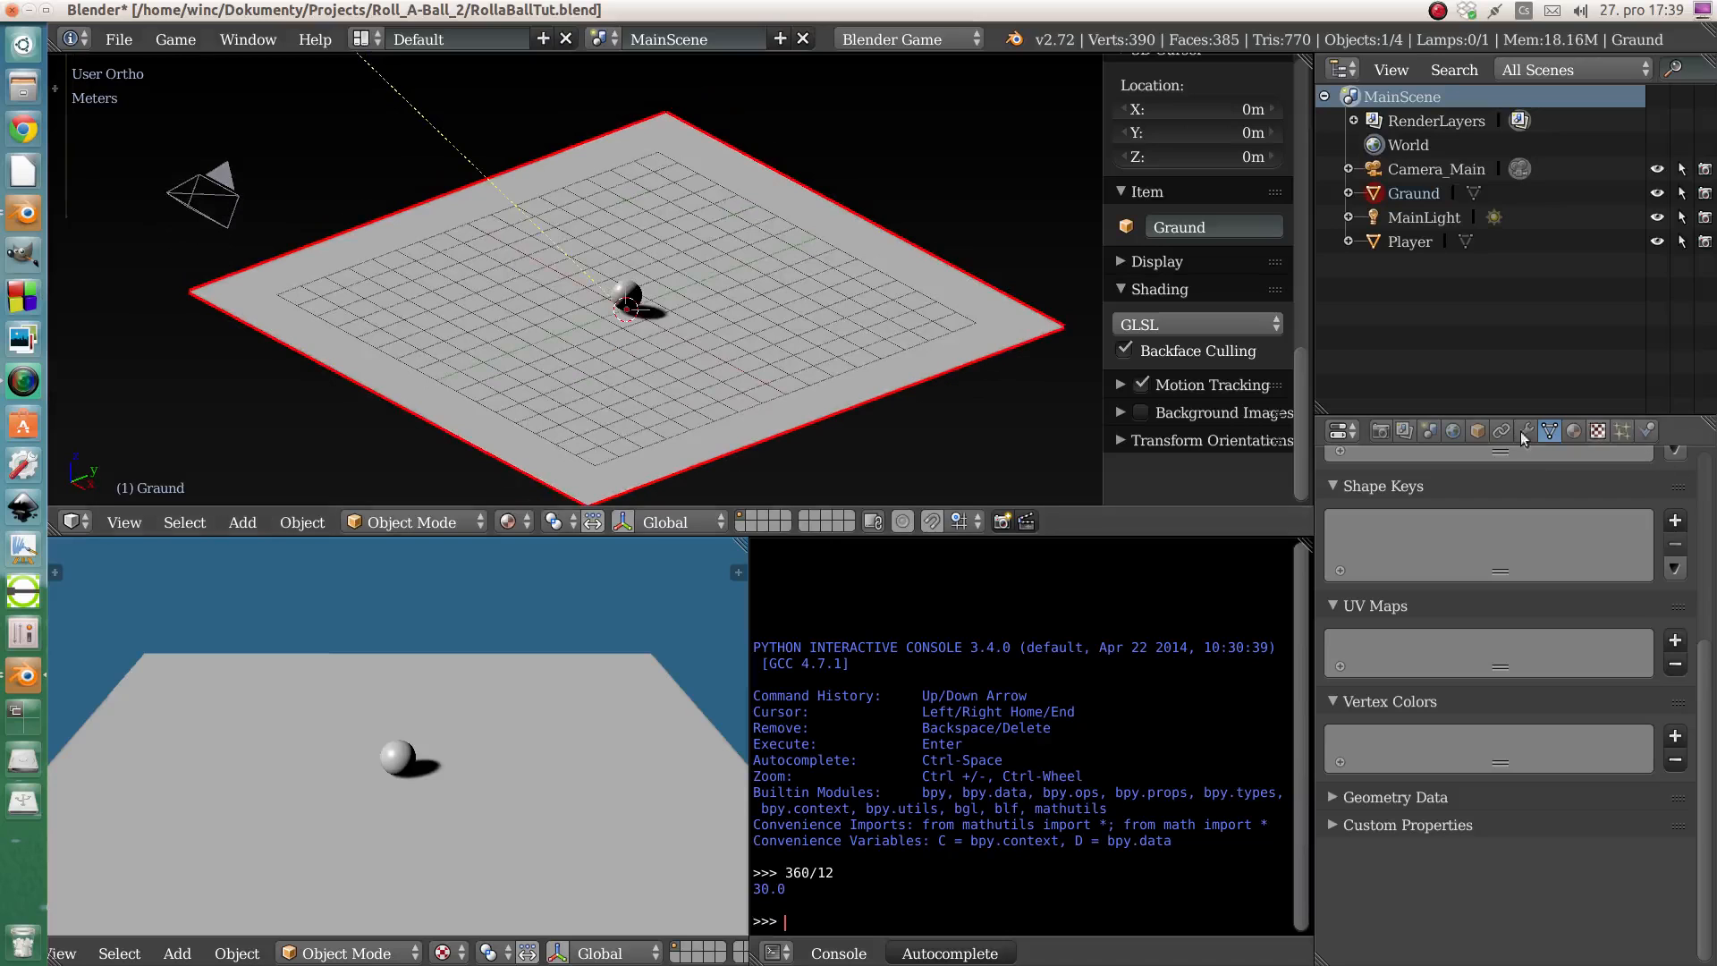
- Examine the ball's shading and its shadow on the enlarged ground plane up close from several angles
scroll(630, 344, up, 5)
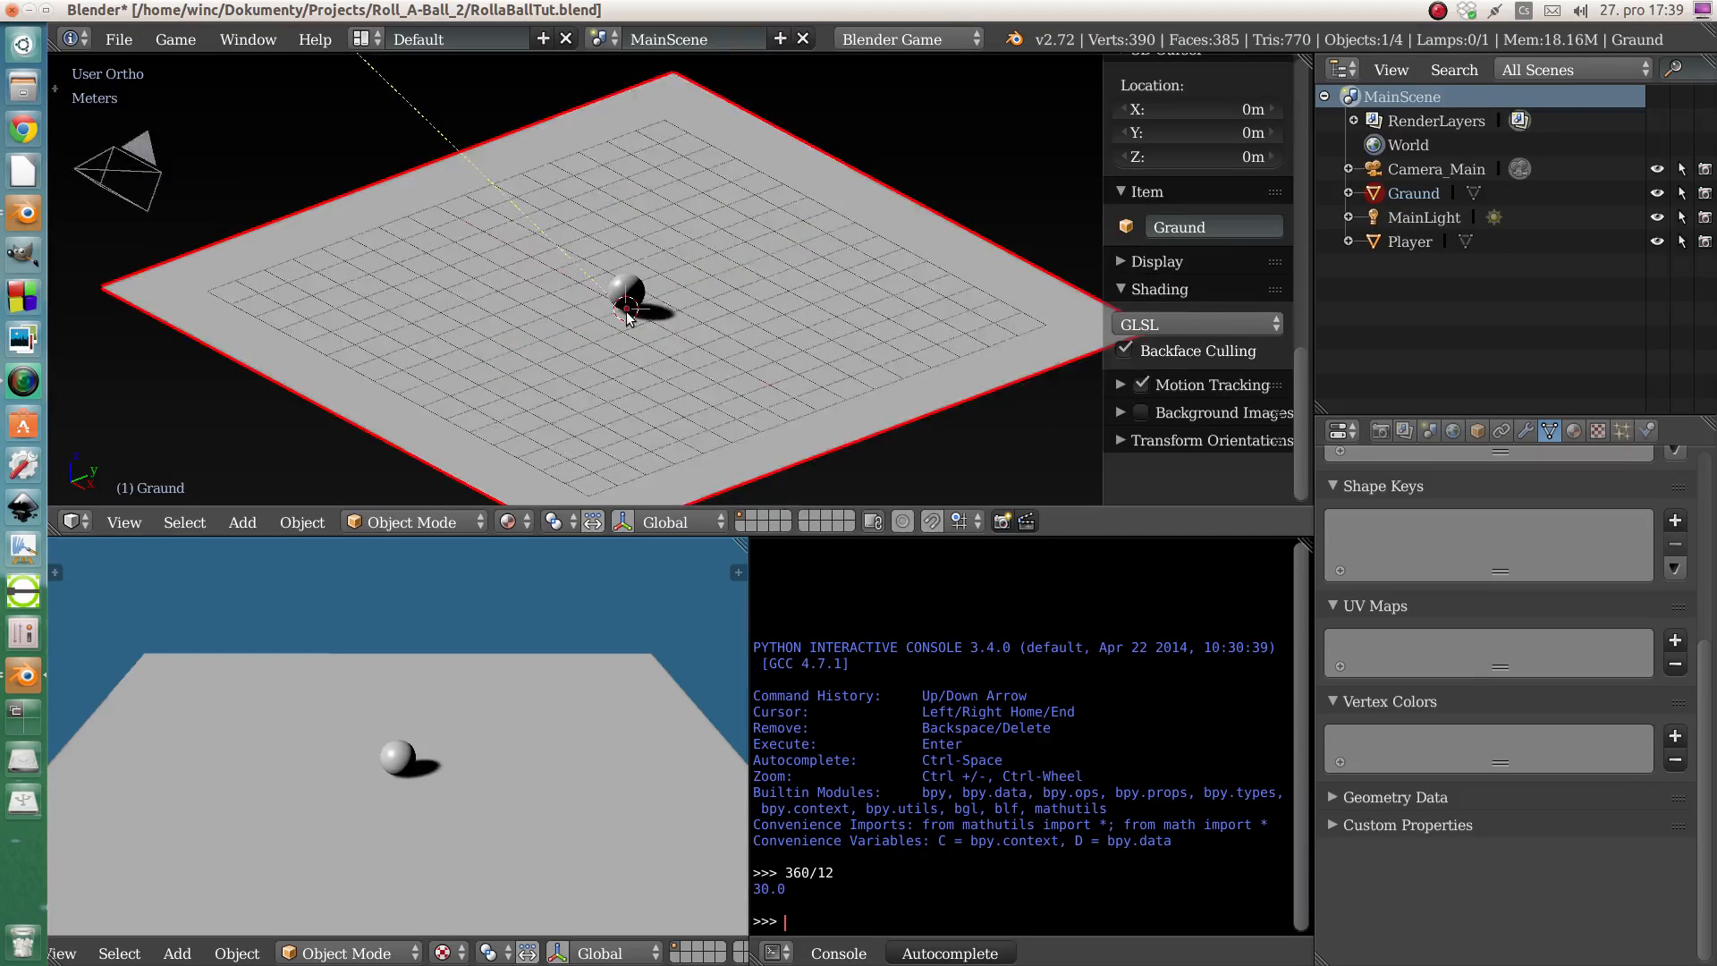
scroll(655, 337, up, 5)
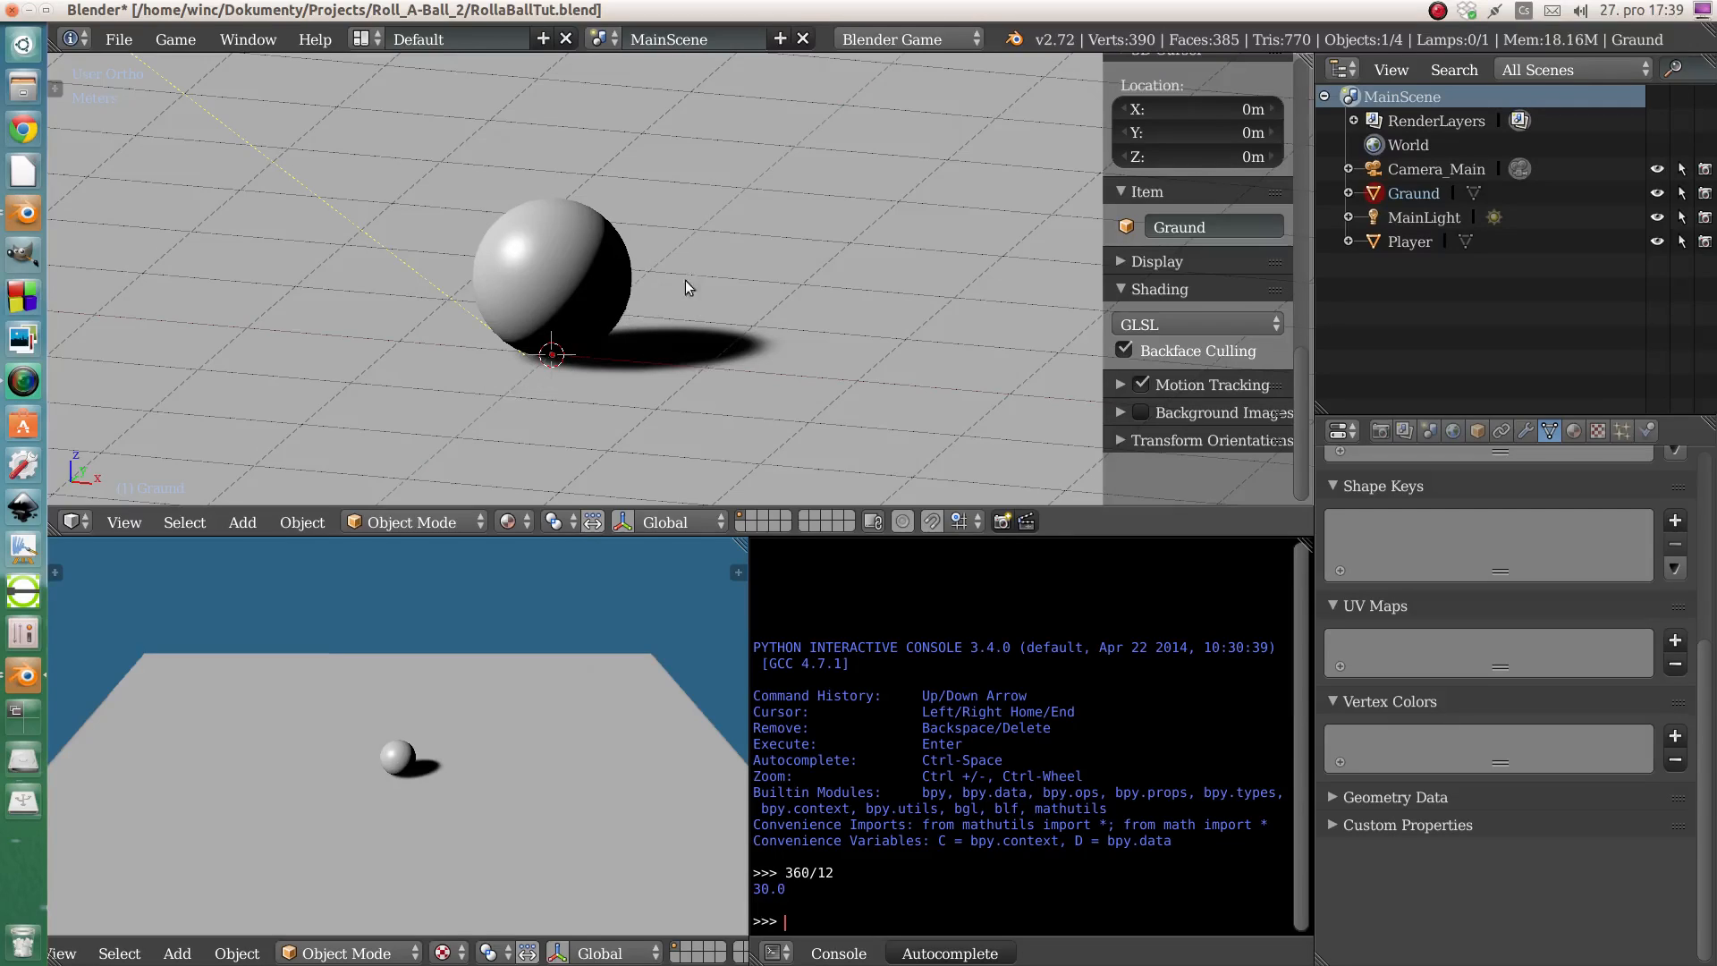
scroll(587, 374, down, 3)
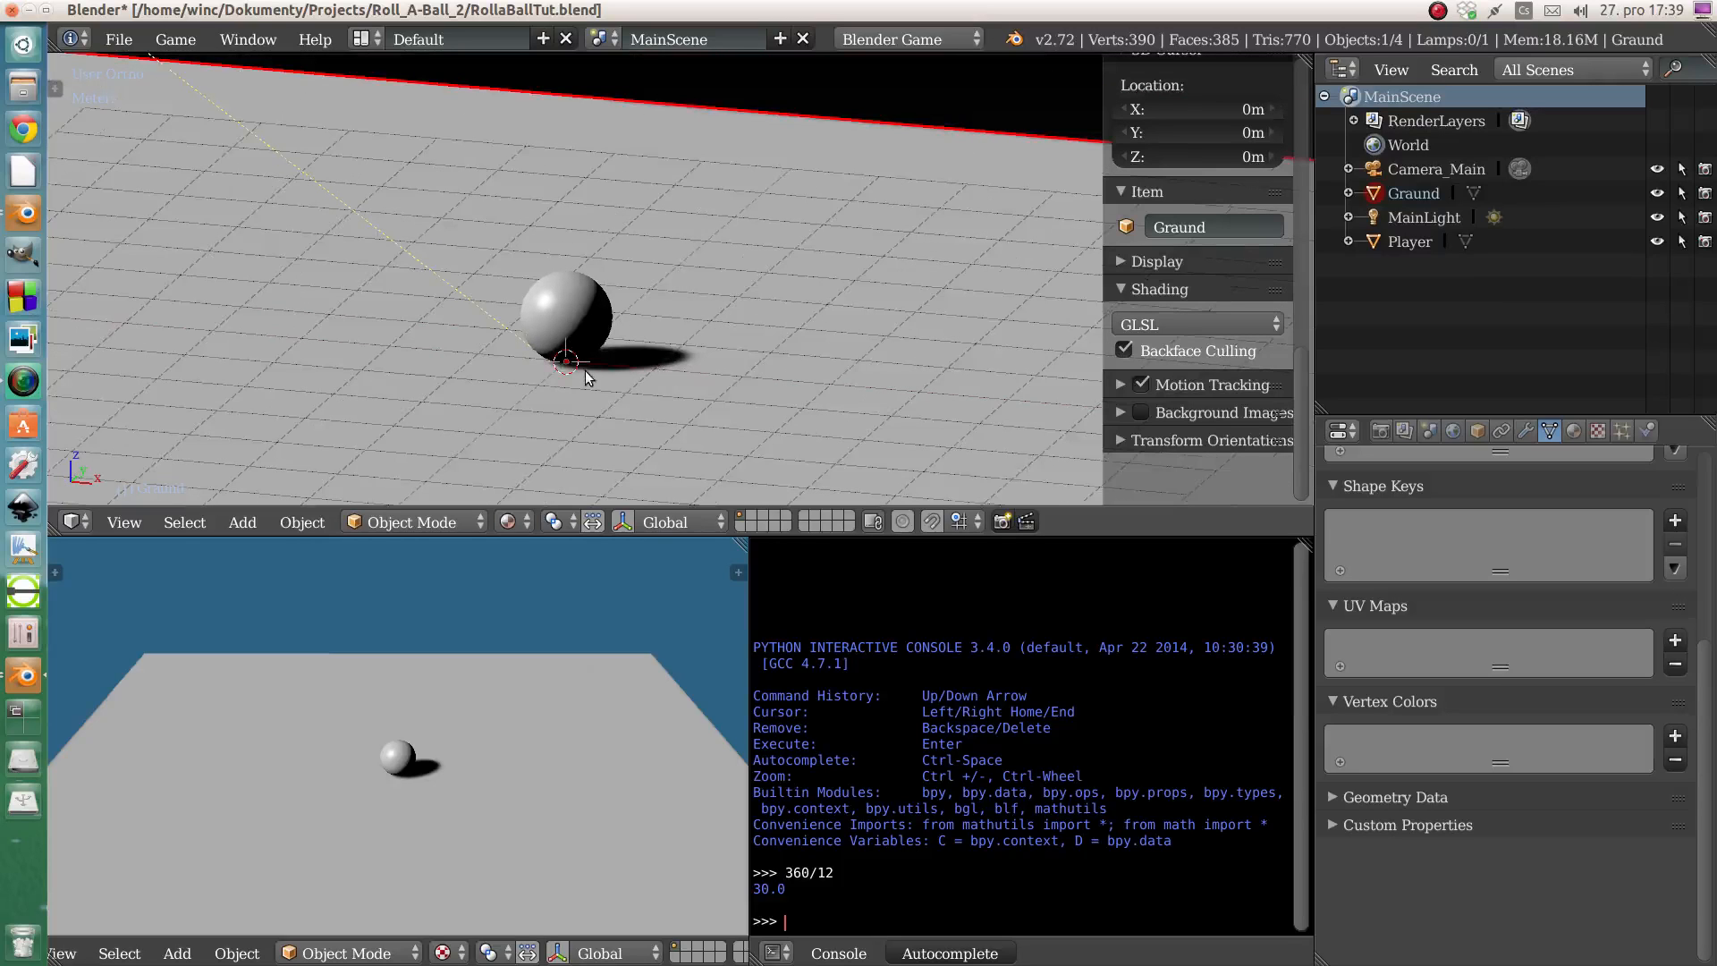
scroll(594, 367, up, 1)
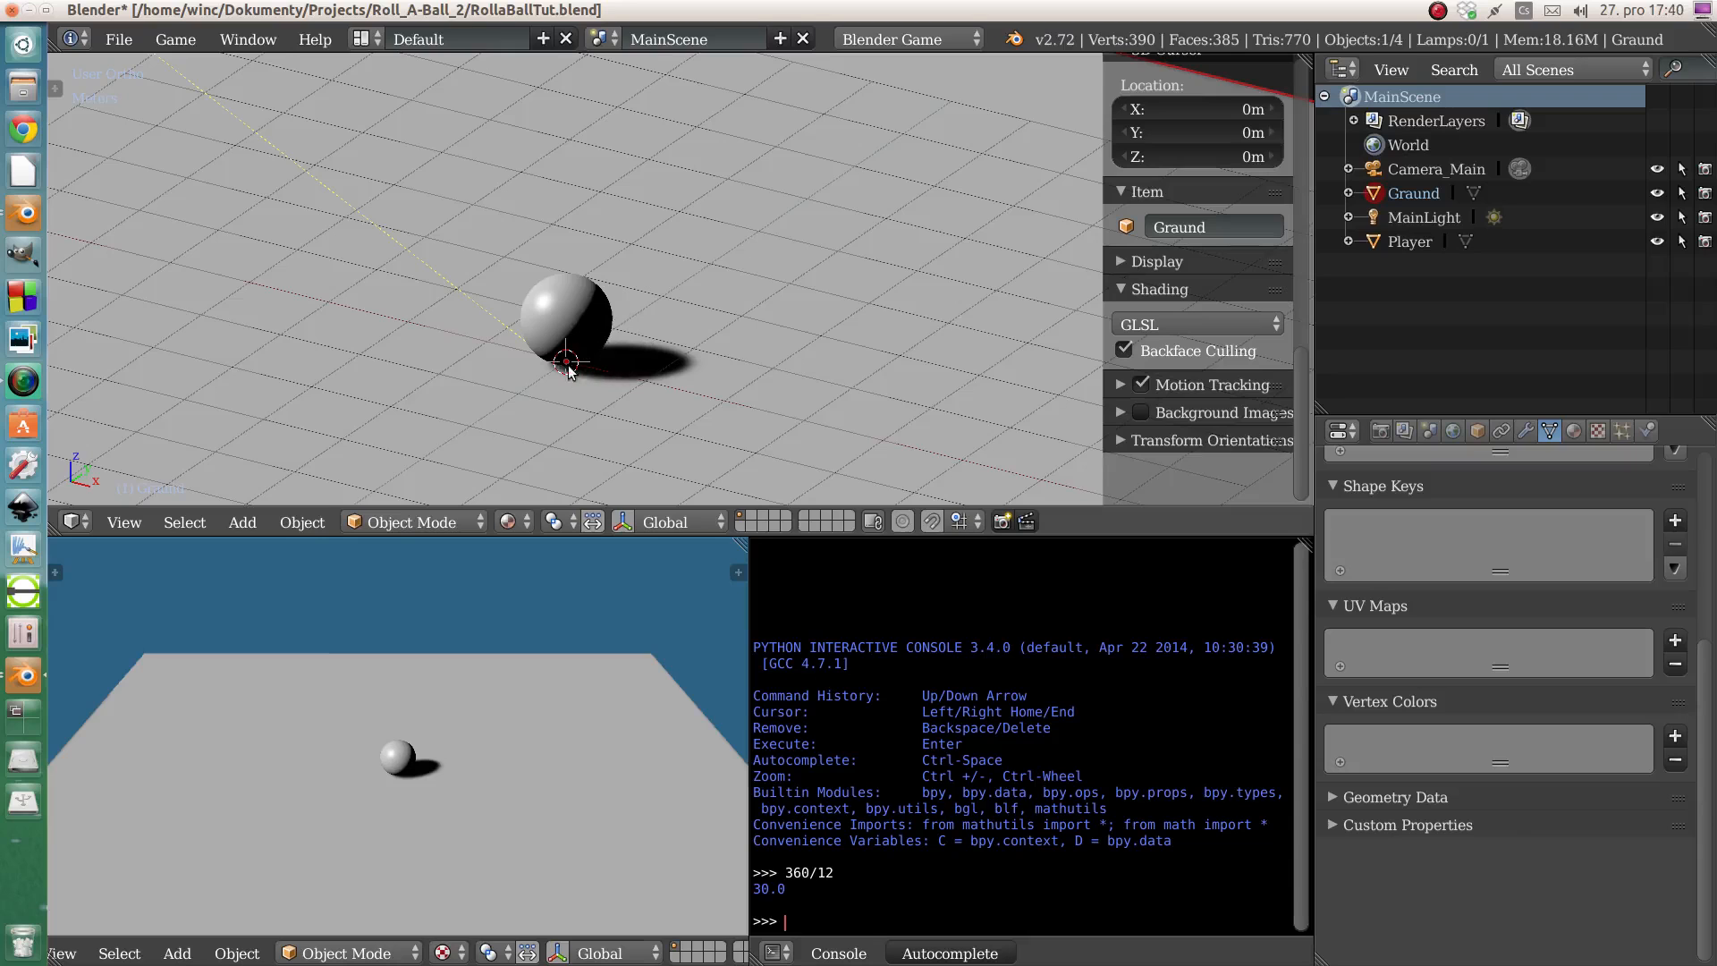
scroll(571, 331, up, 1)
scroll(571, 331, down, 2)
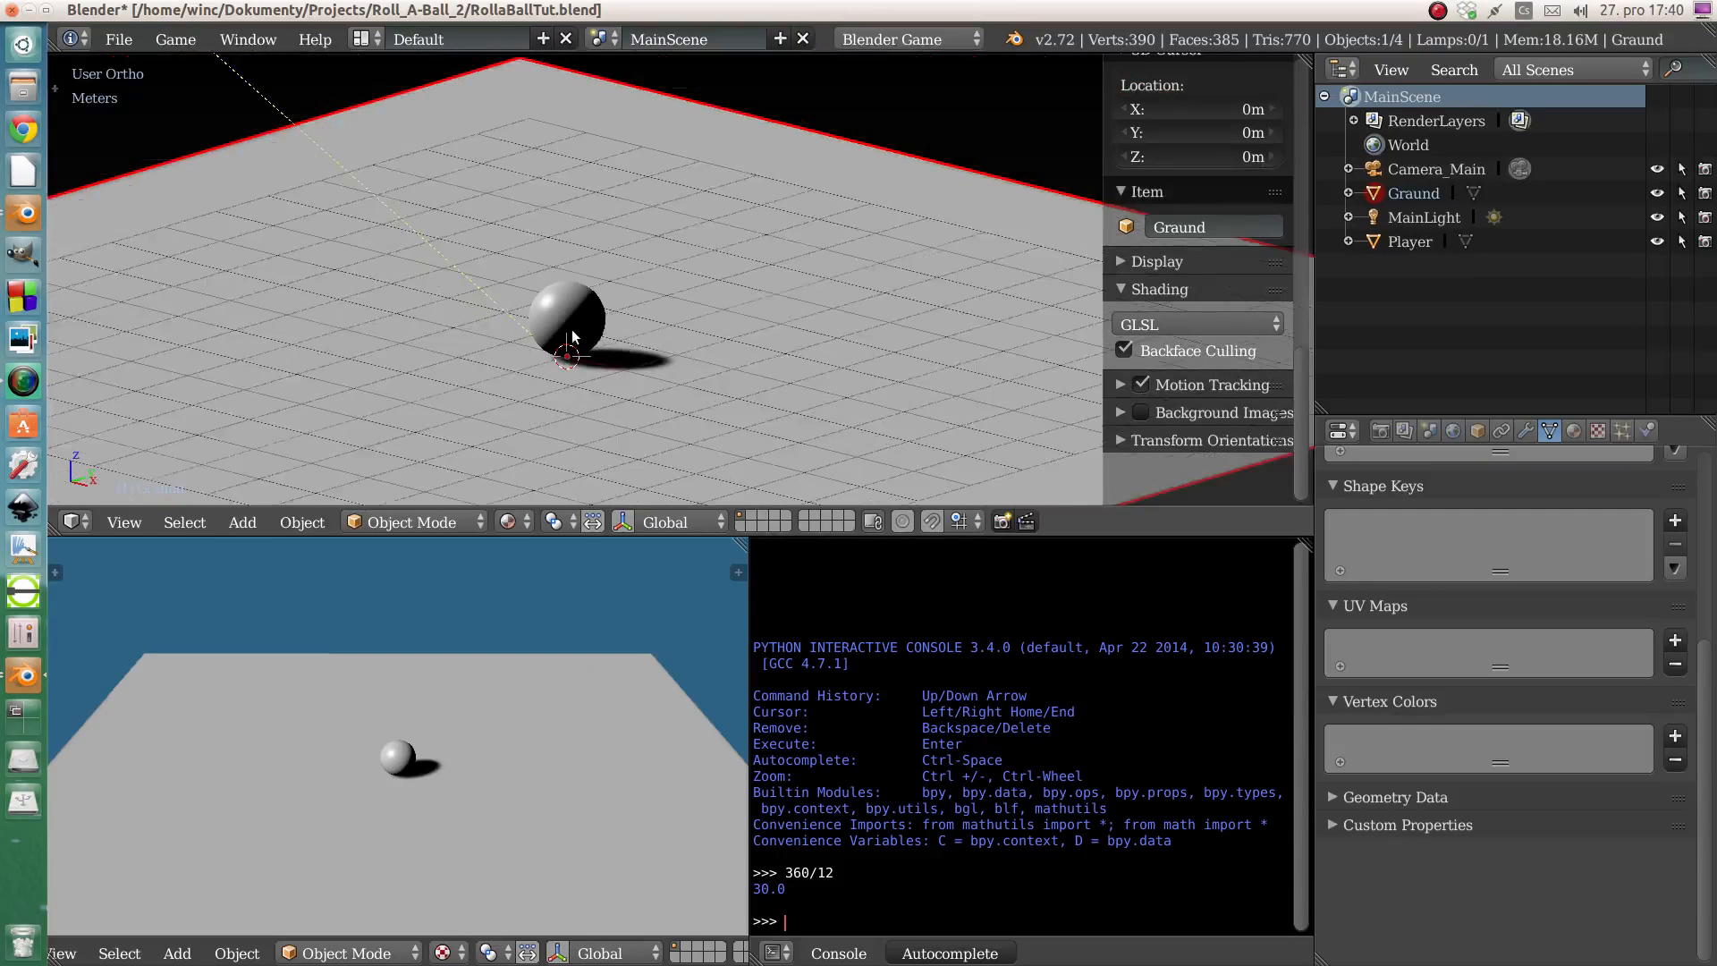
middle_drag(600, 320, 593, 314)
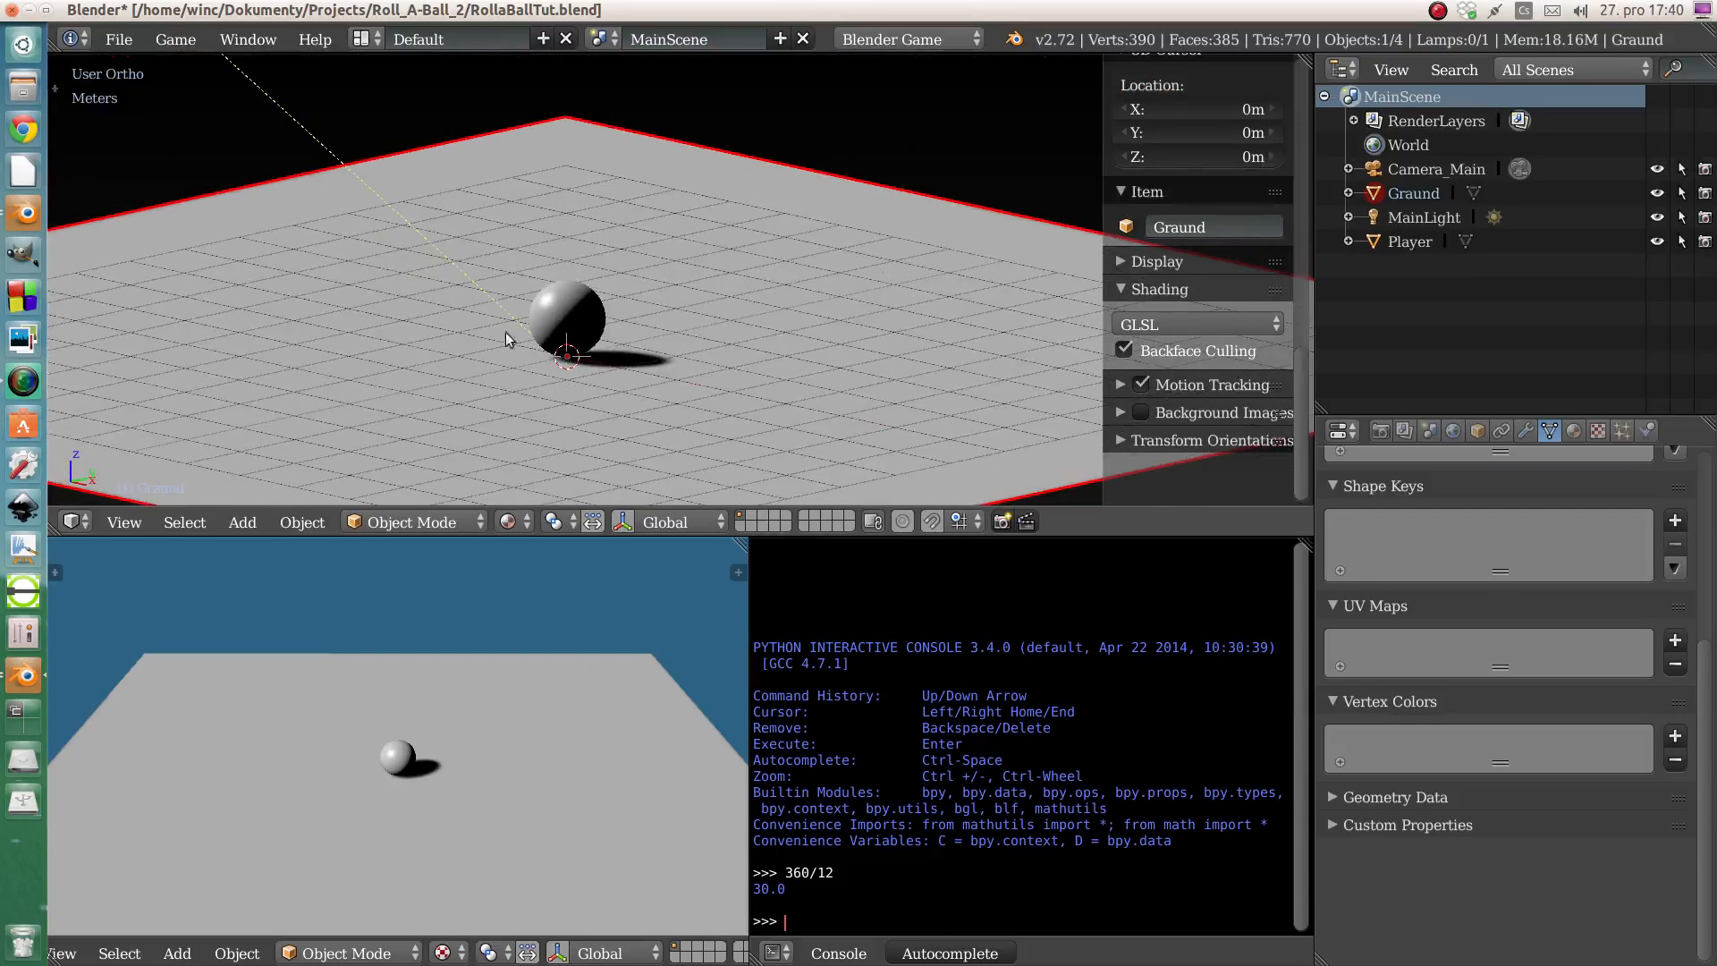
scroll(604, 341, up, 1)
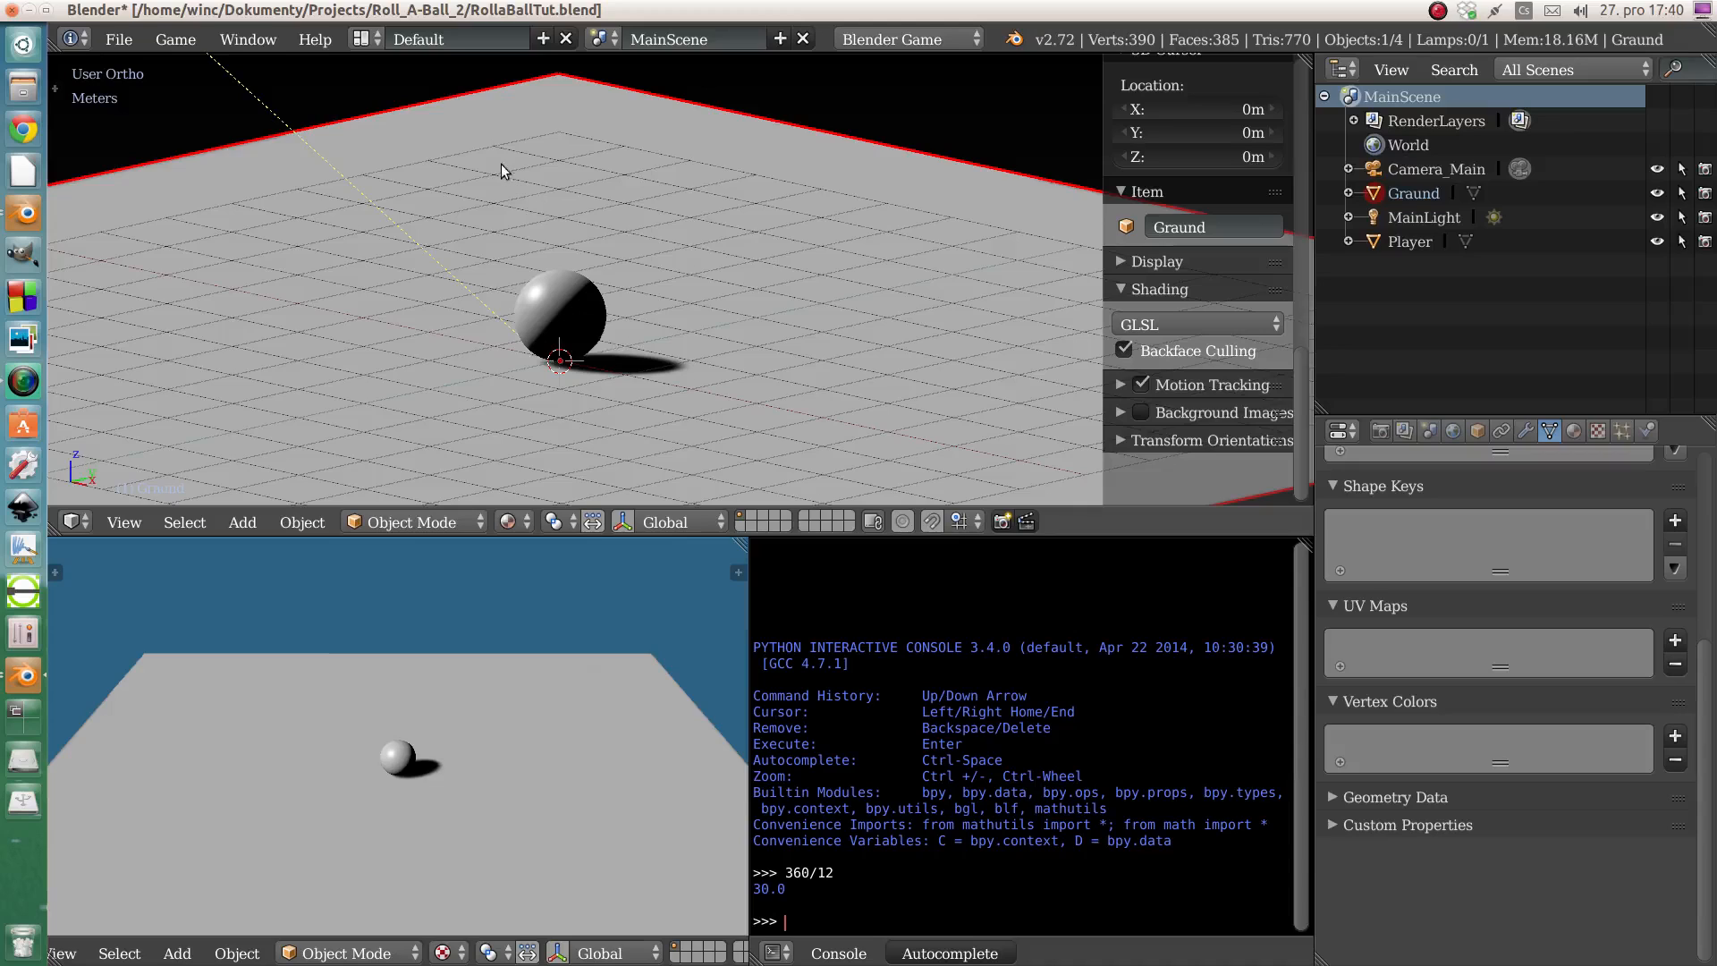
- Add a Hemi lamp to the scene
key(shift+a)
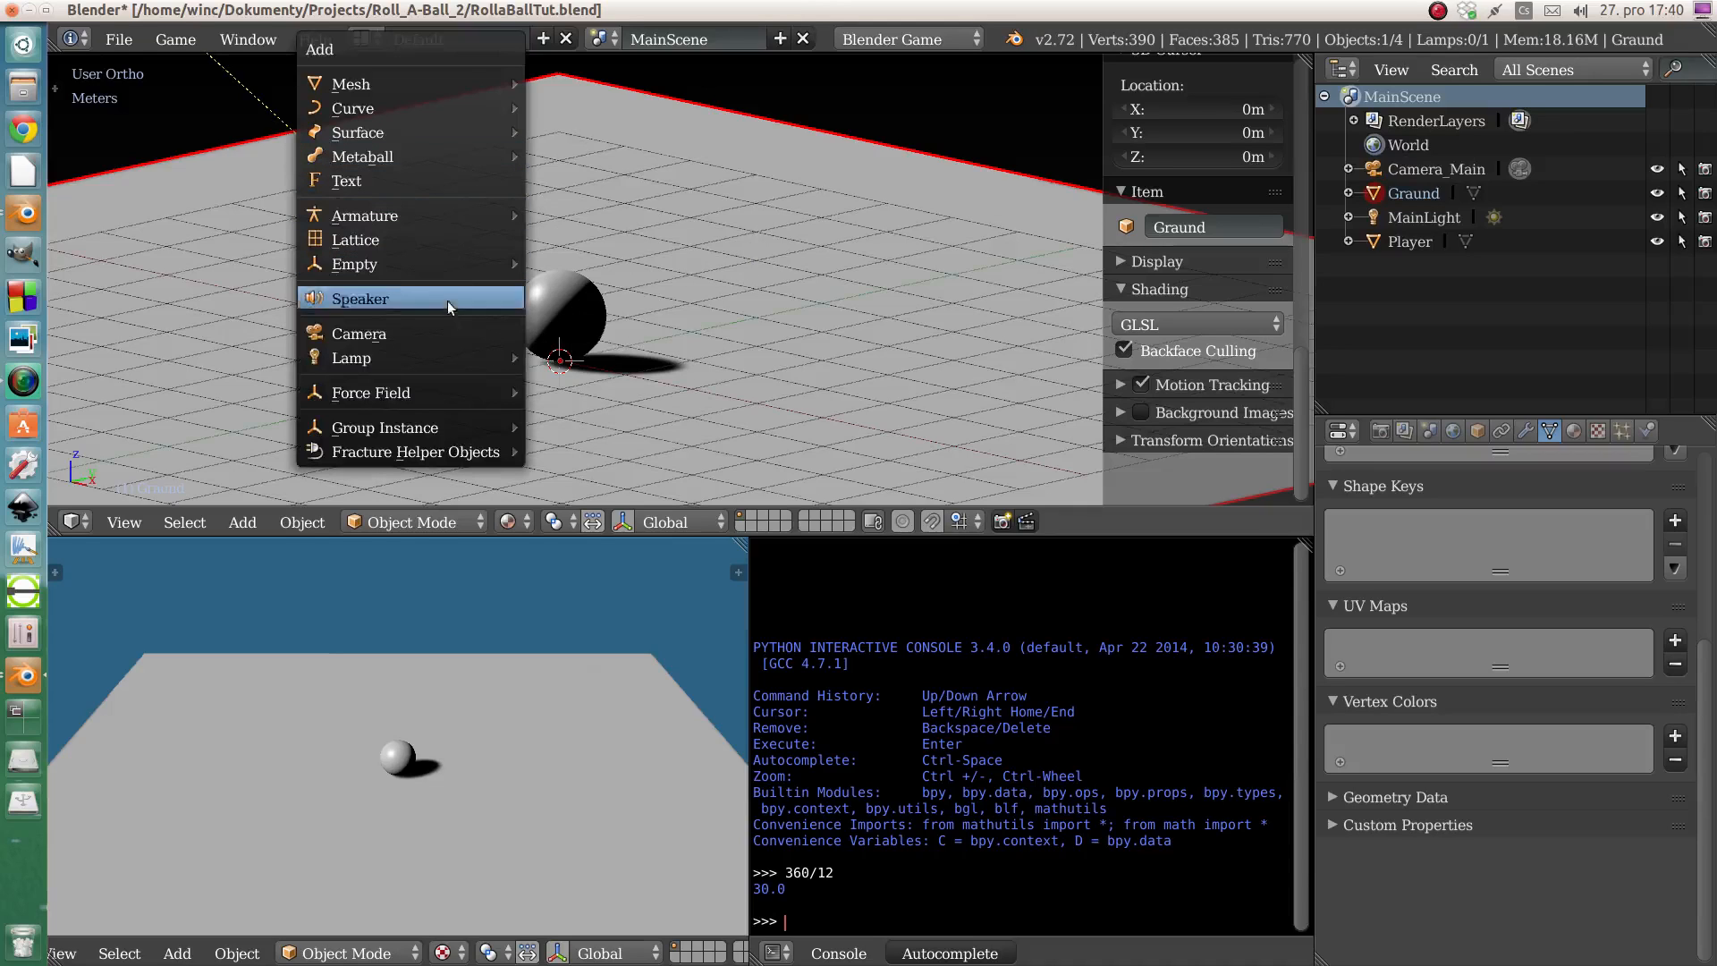
mouse_move(443, 358)
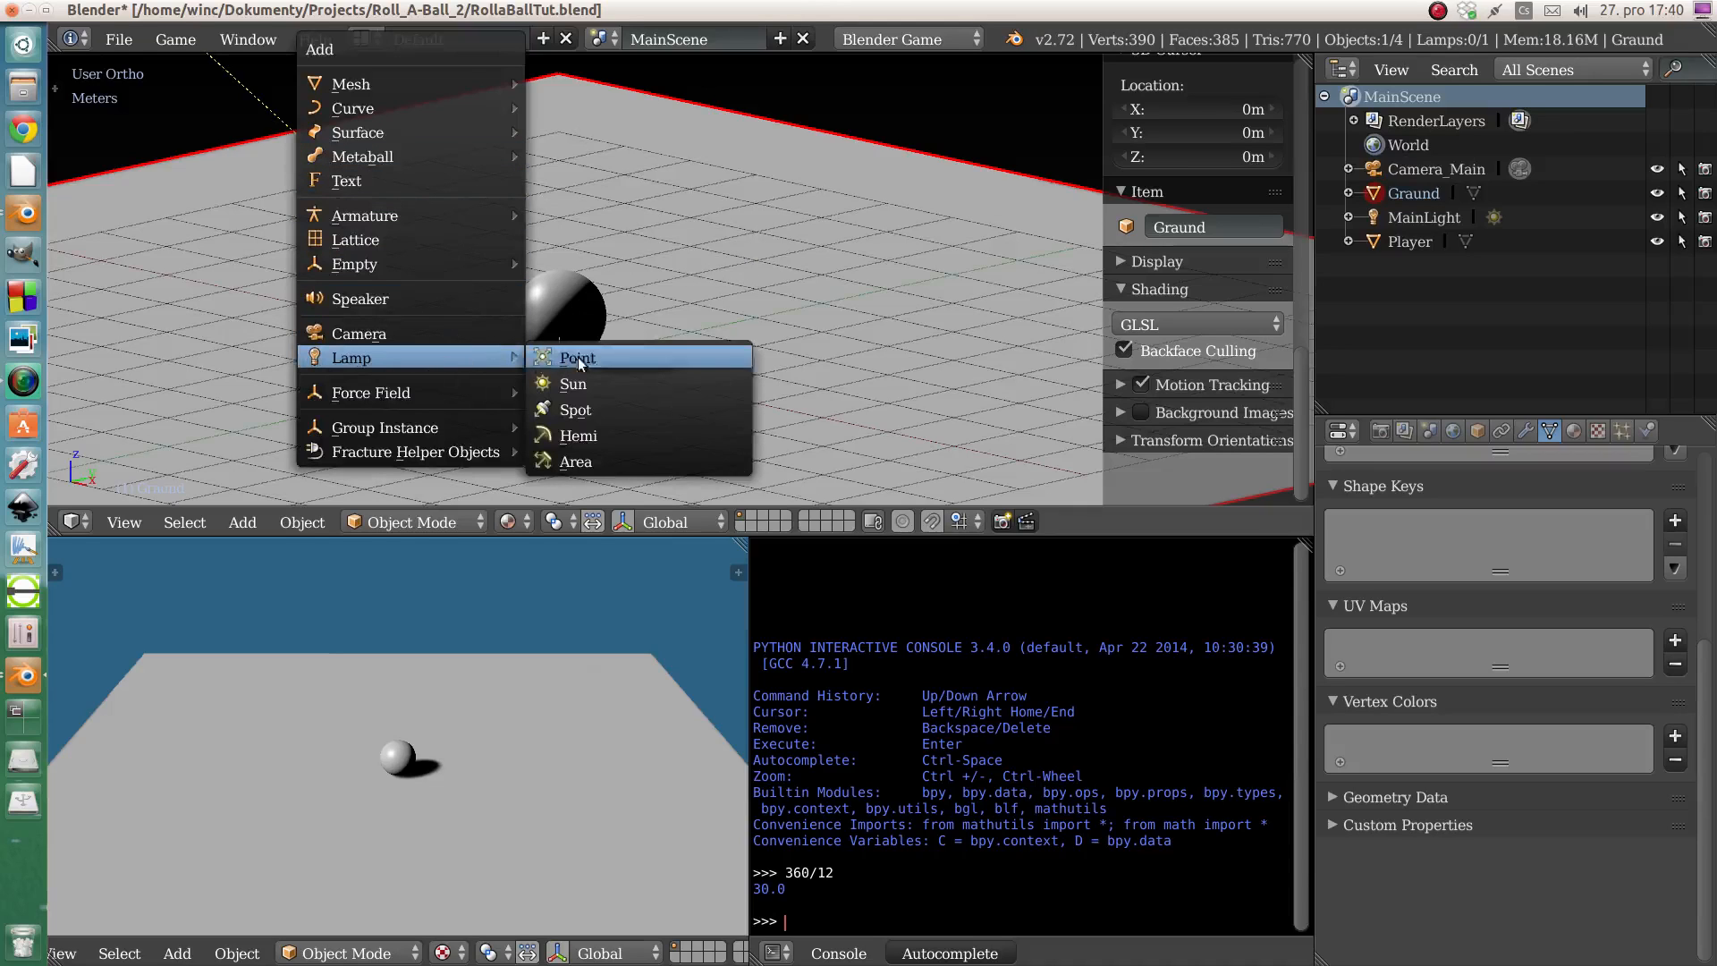
click(599, 434)
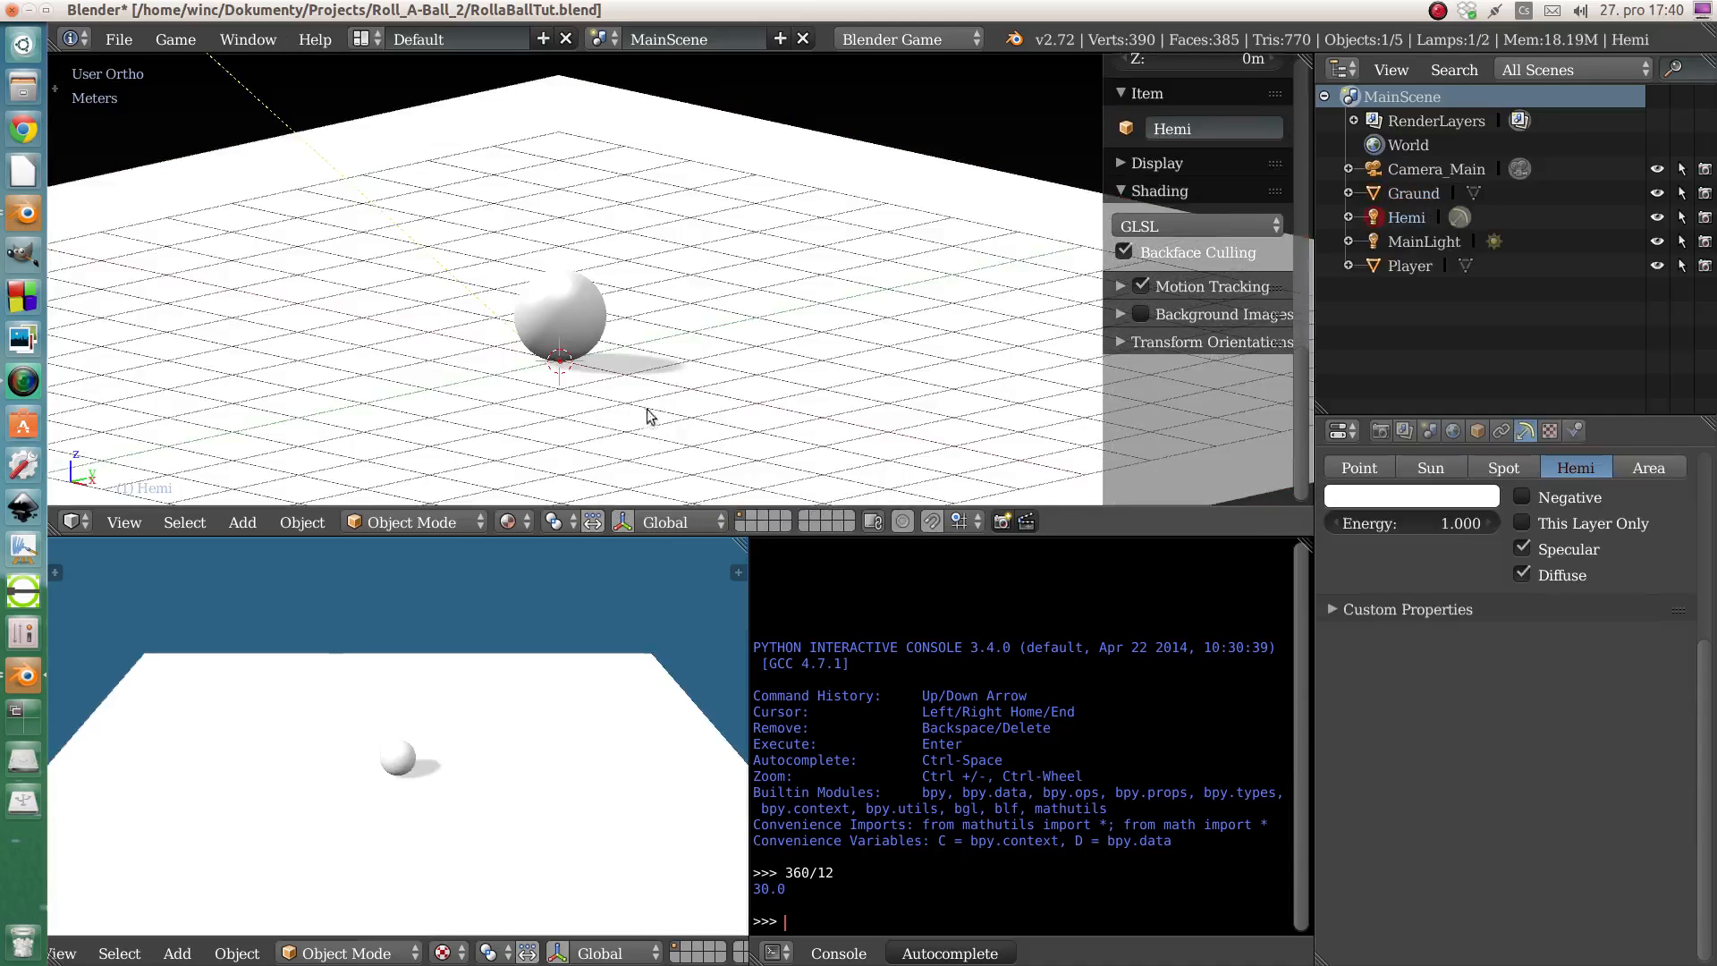
- Rotate the Hemi lamp 180° about the global X axis
middle_drag(633, 459, 537, 430)
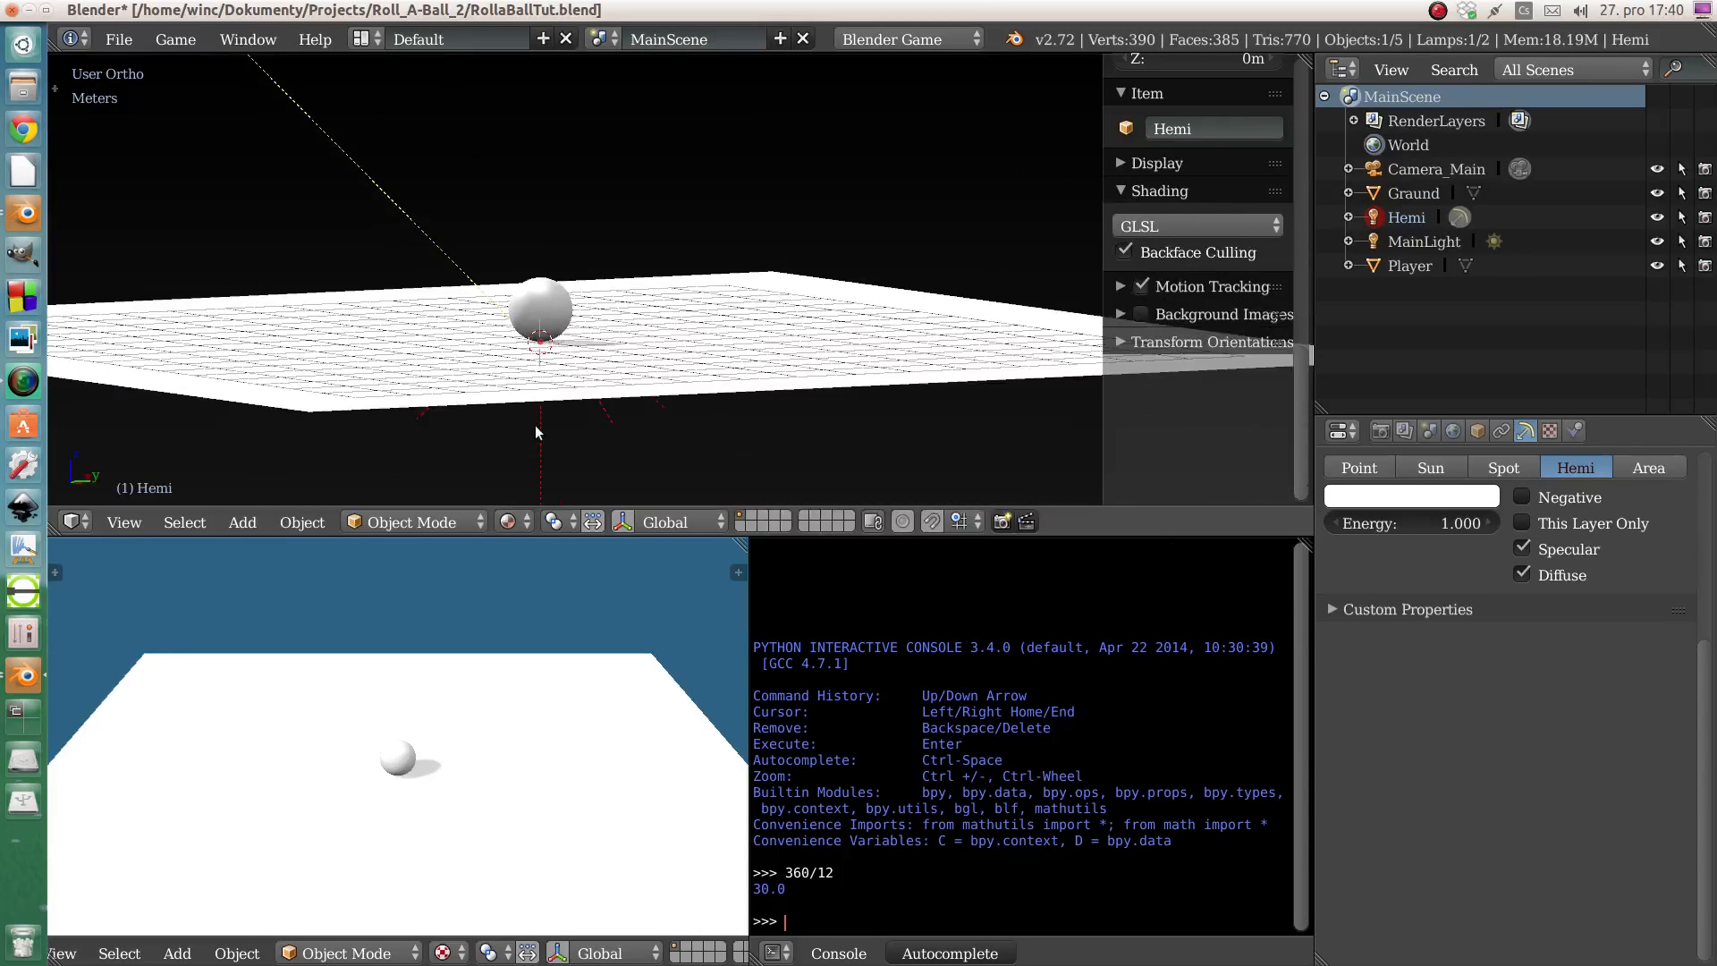
middle_drag(606, 380, 574, 365)
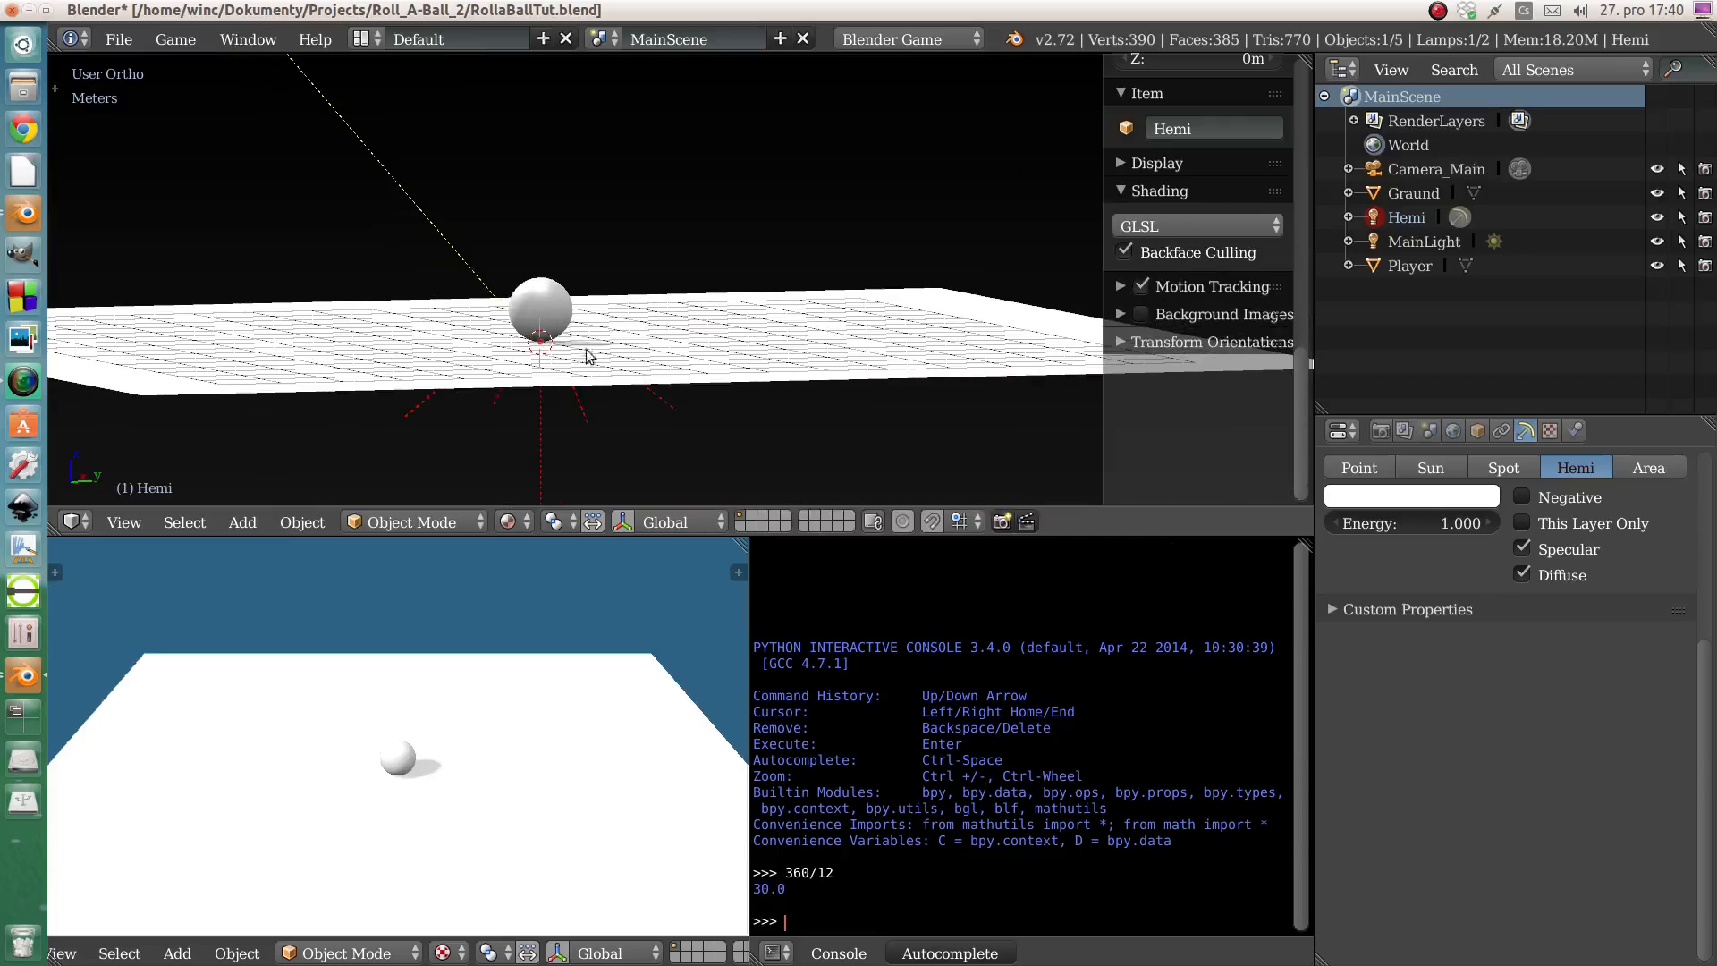
key(r)
text(x)
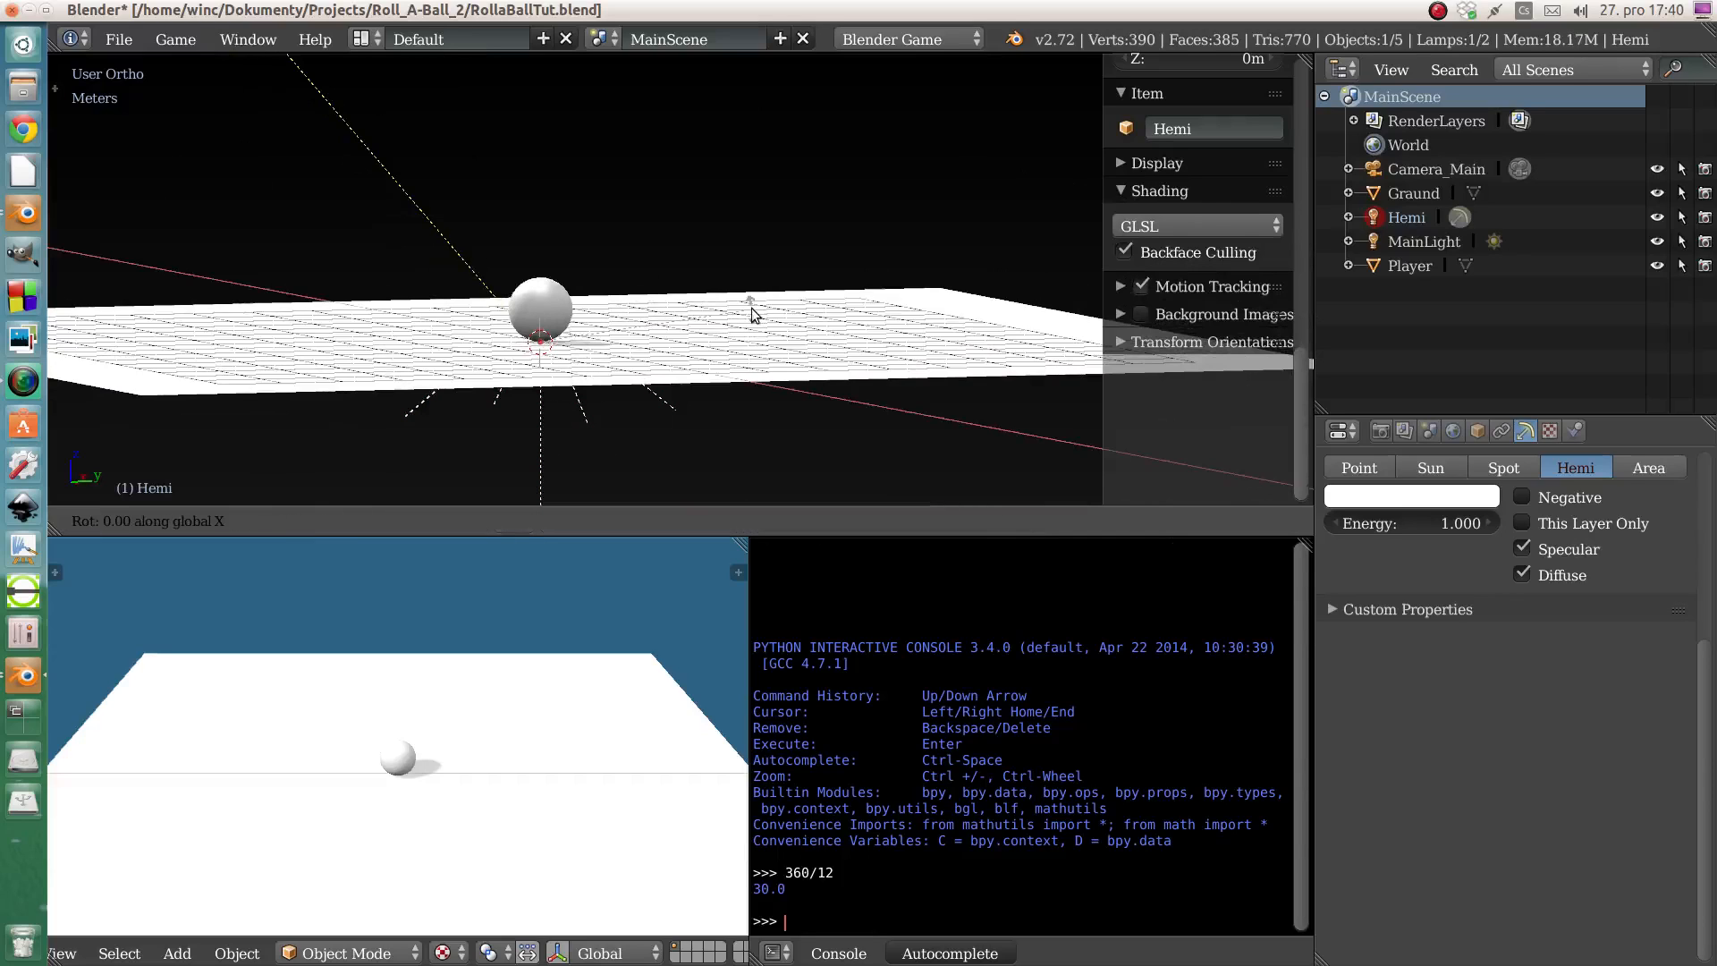
text(180)
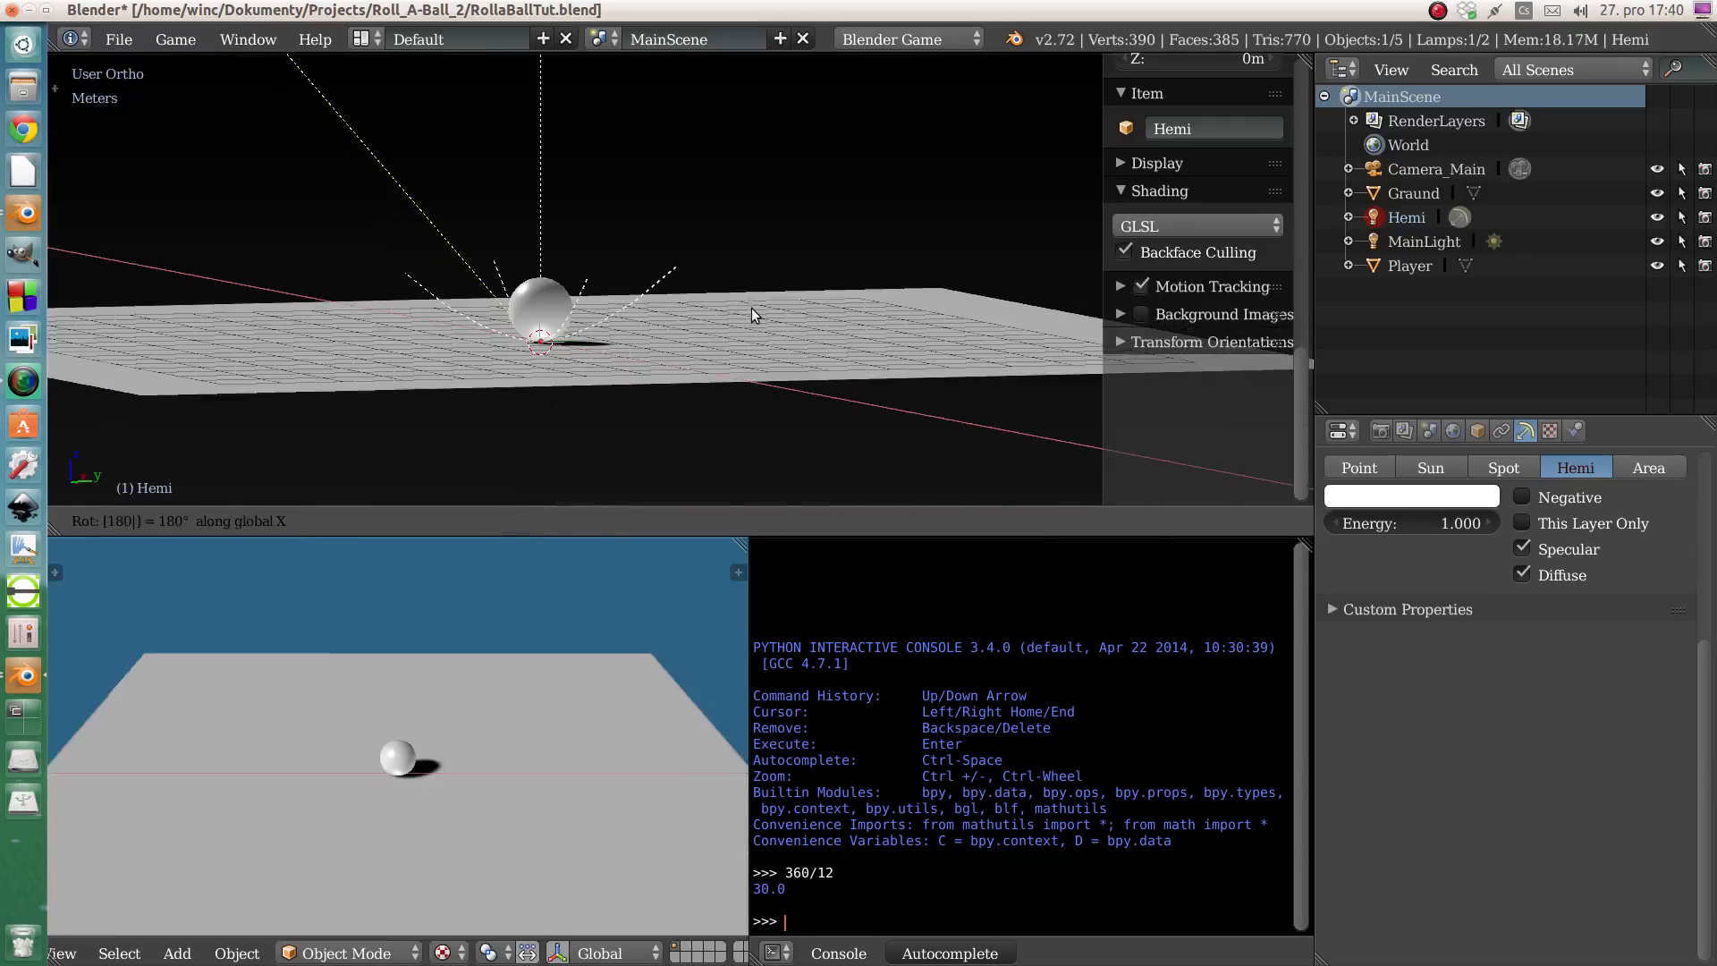
key(Return)
middle_drag(594, 304, 592, 372)
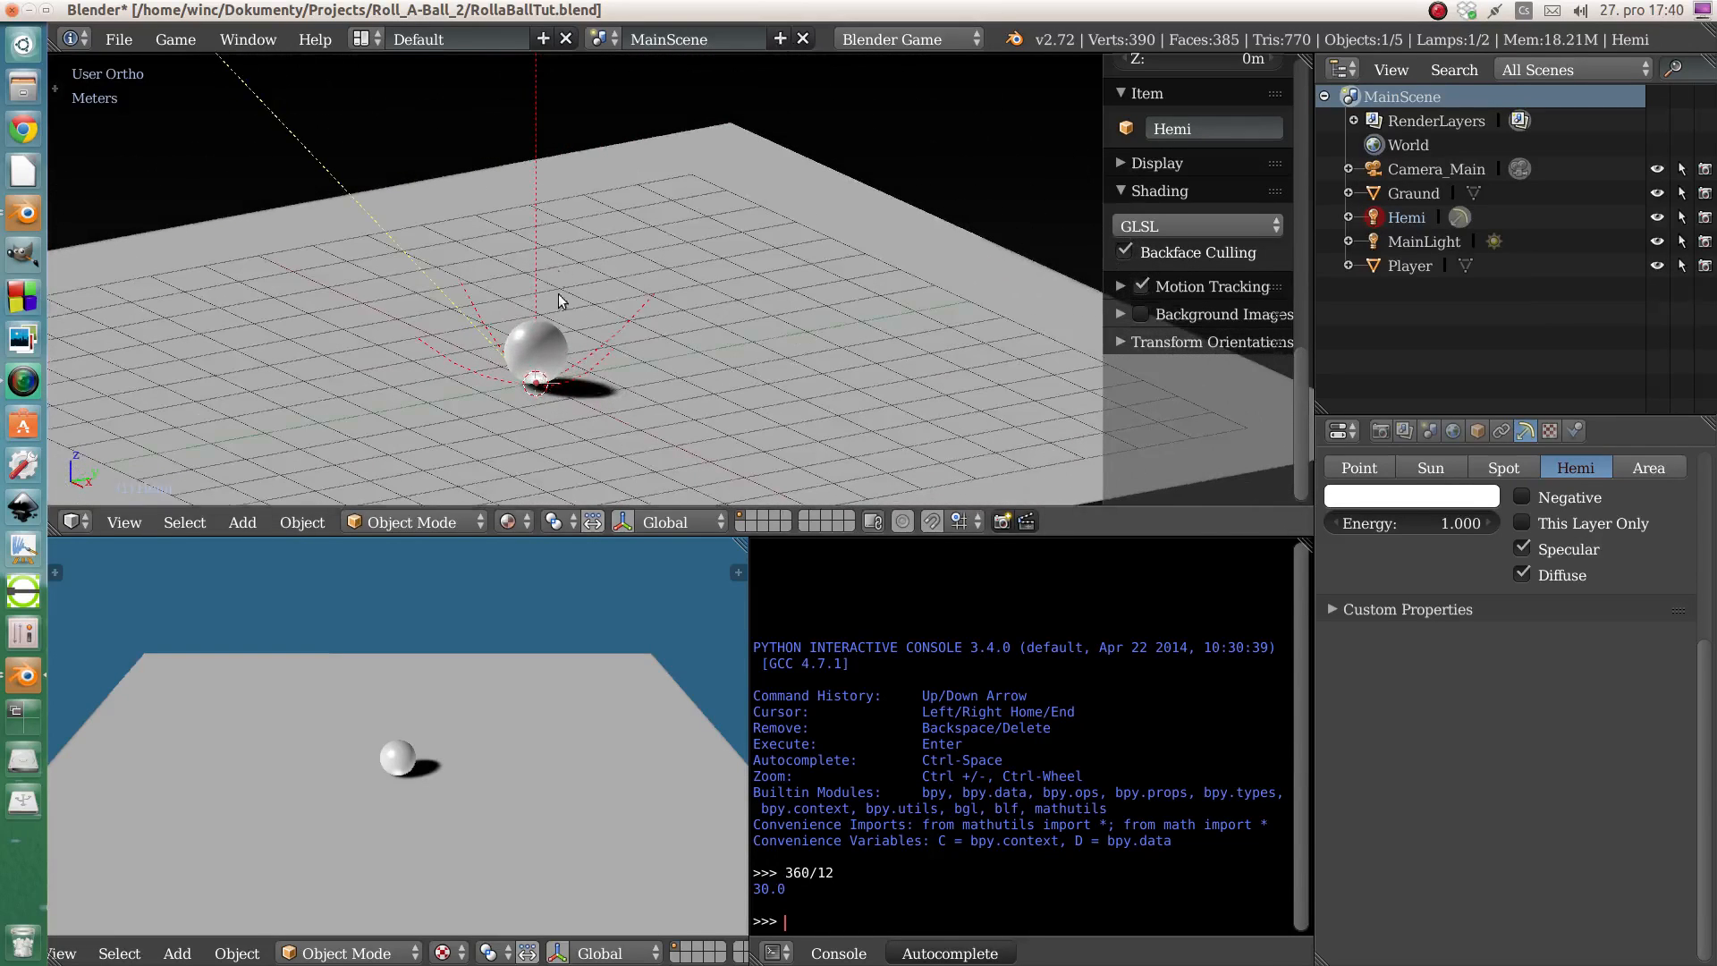
scroll(560, 376, up, 4)
middle_drag(561, 375, 516, 318)
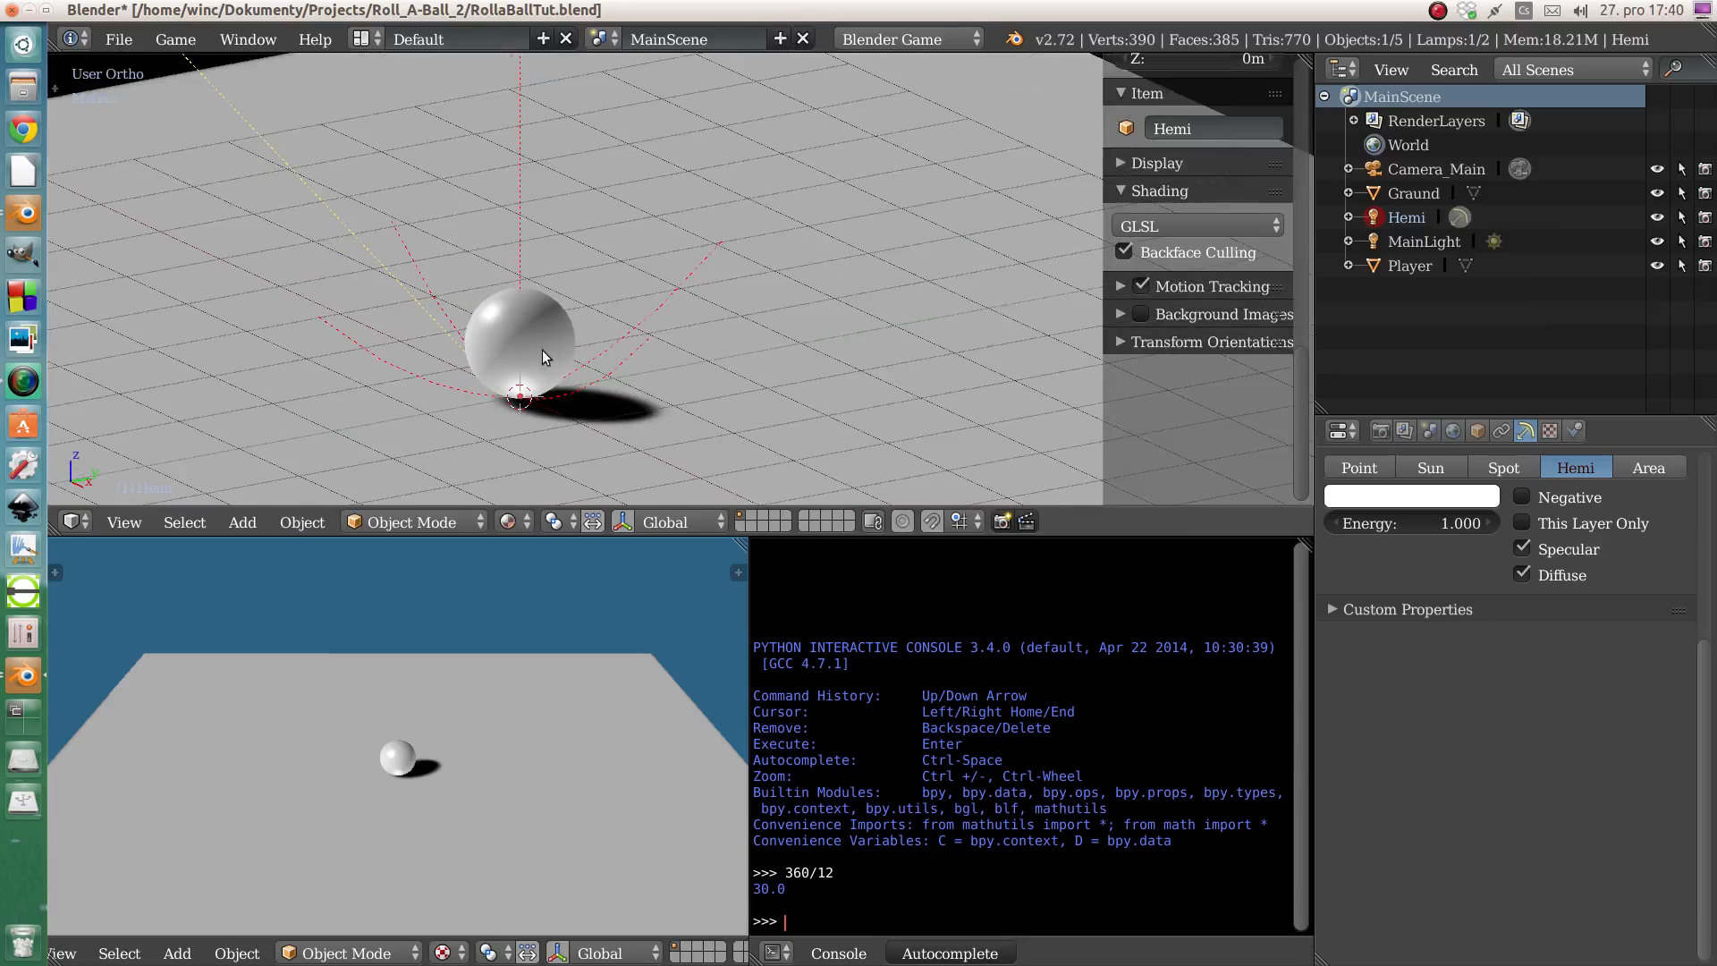
key(g)
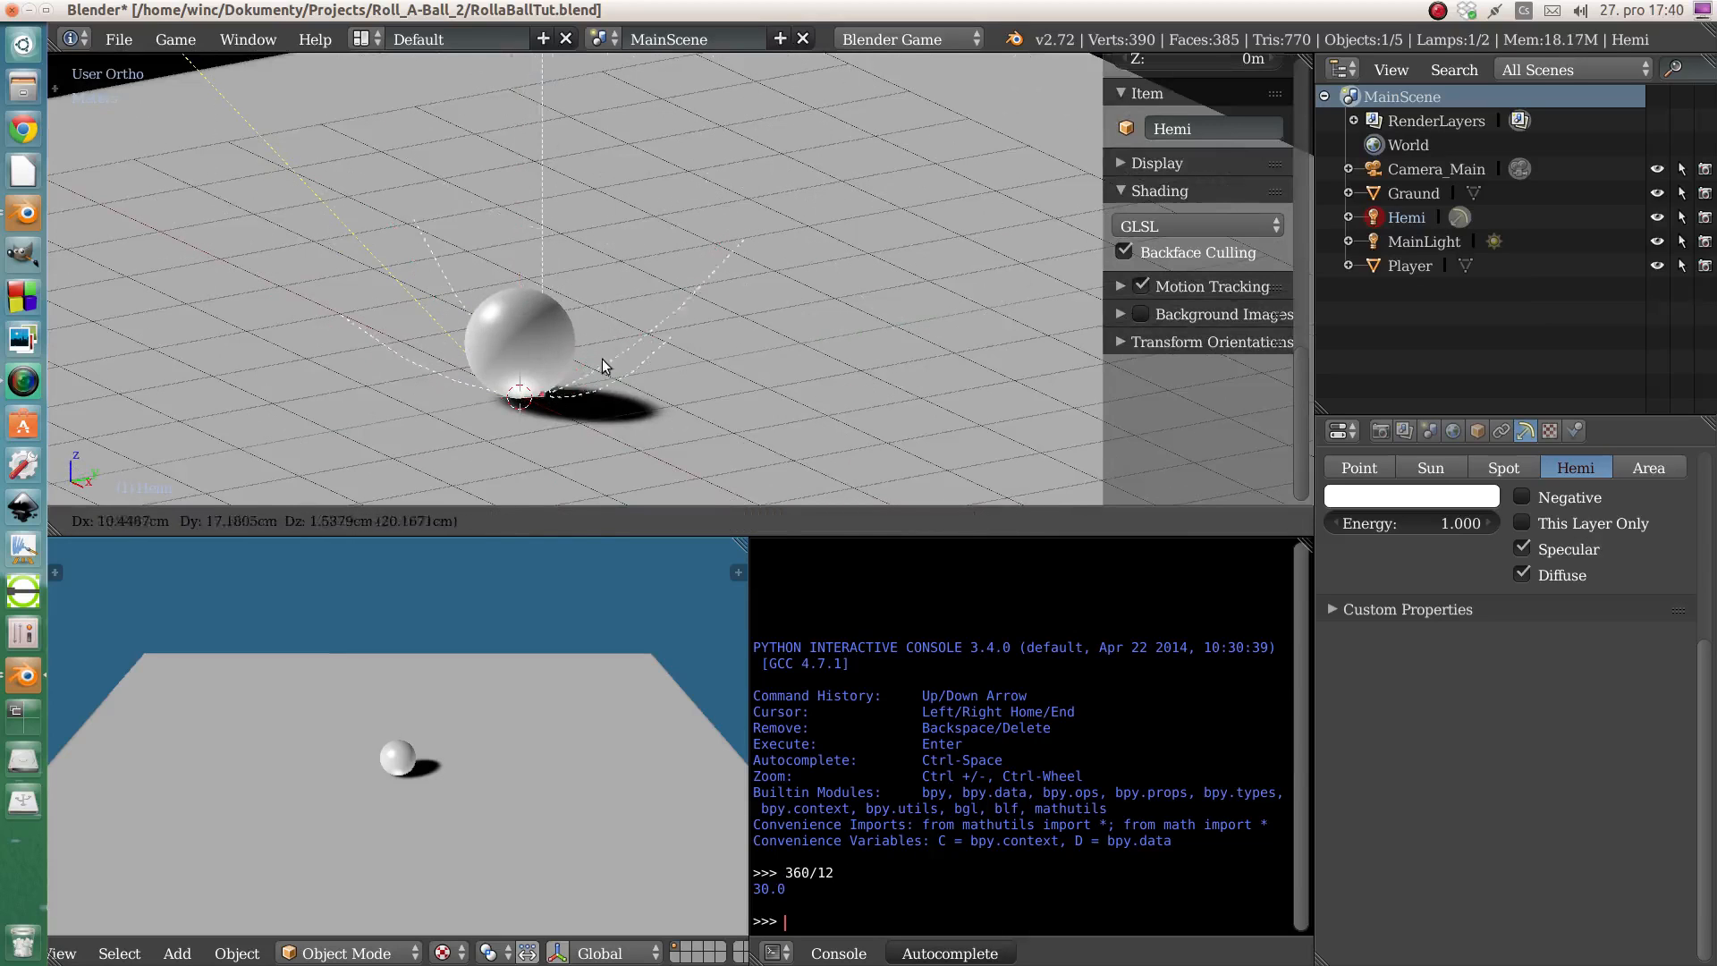
right_click(567, 396)
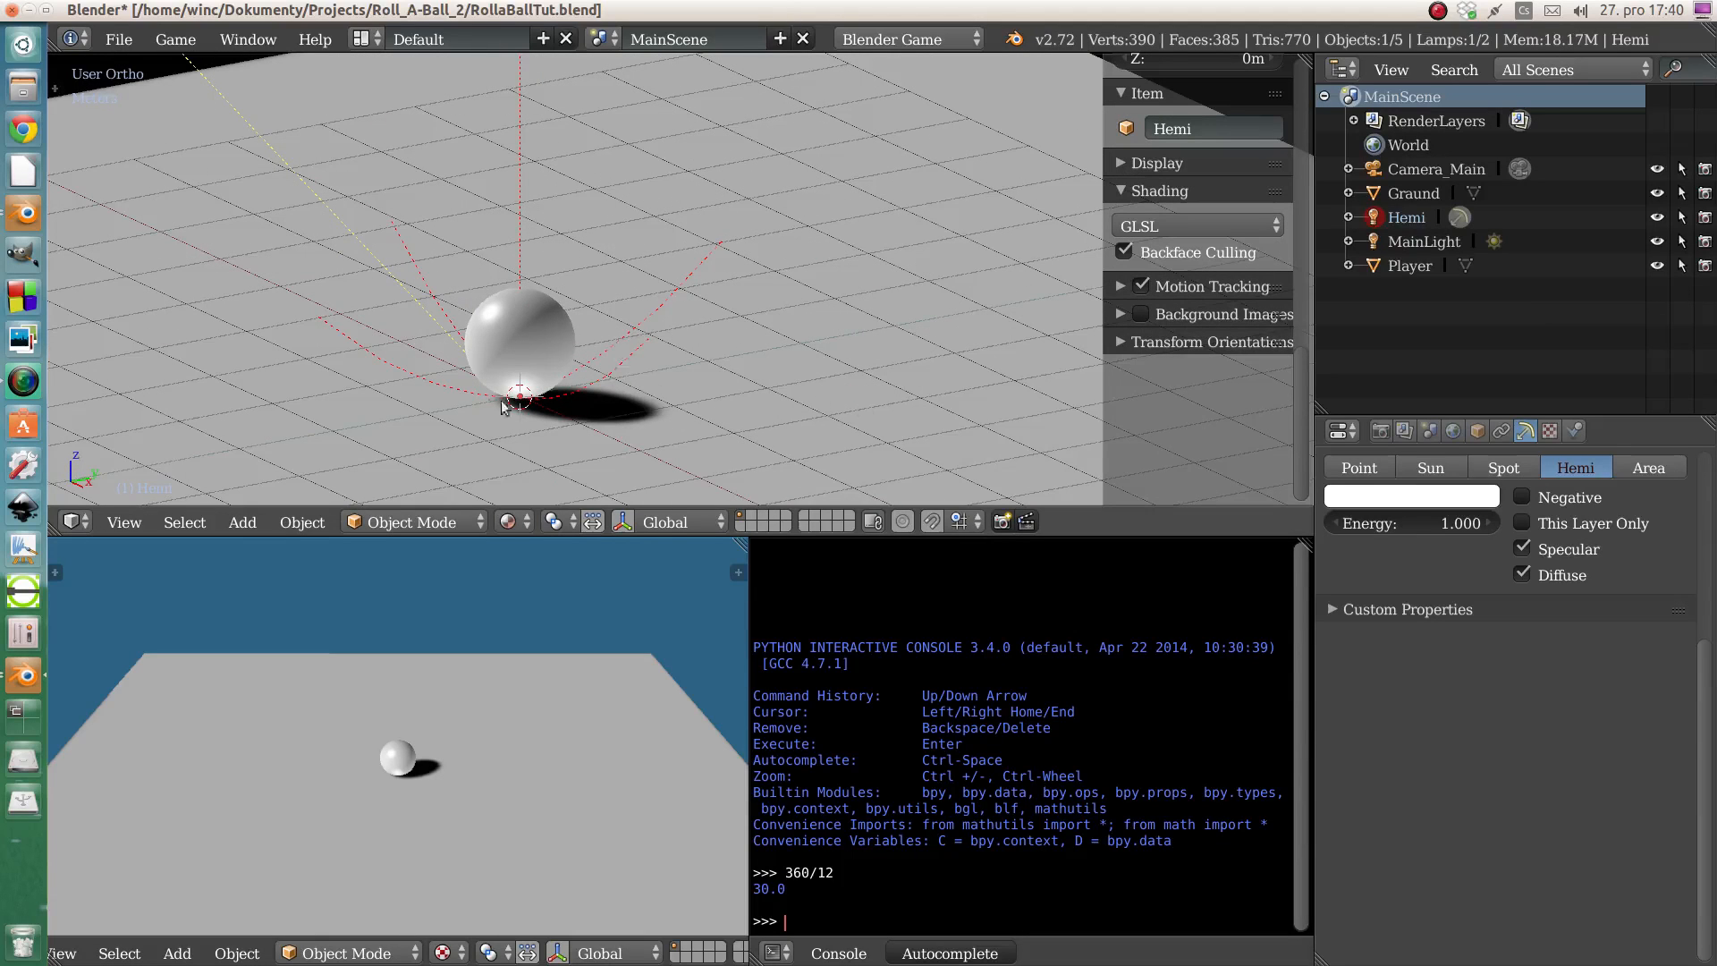
- Disable specular on the Hemi lamp and set its energy to 0.1
scroll(1518, 551, up, 2)
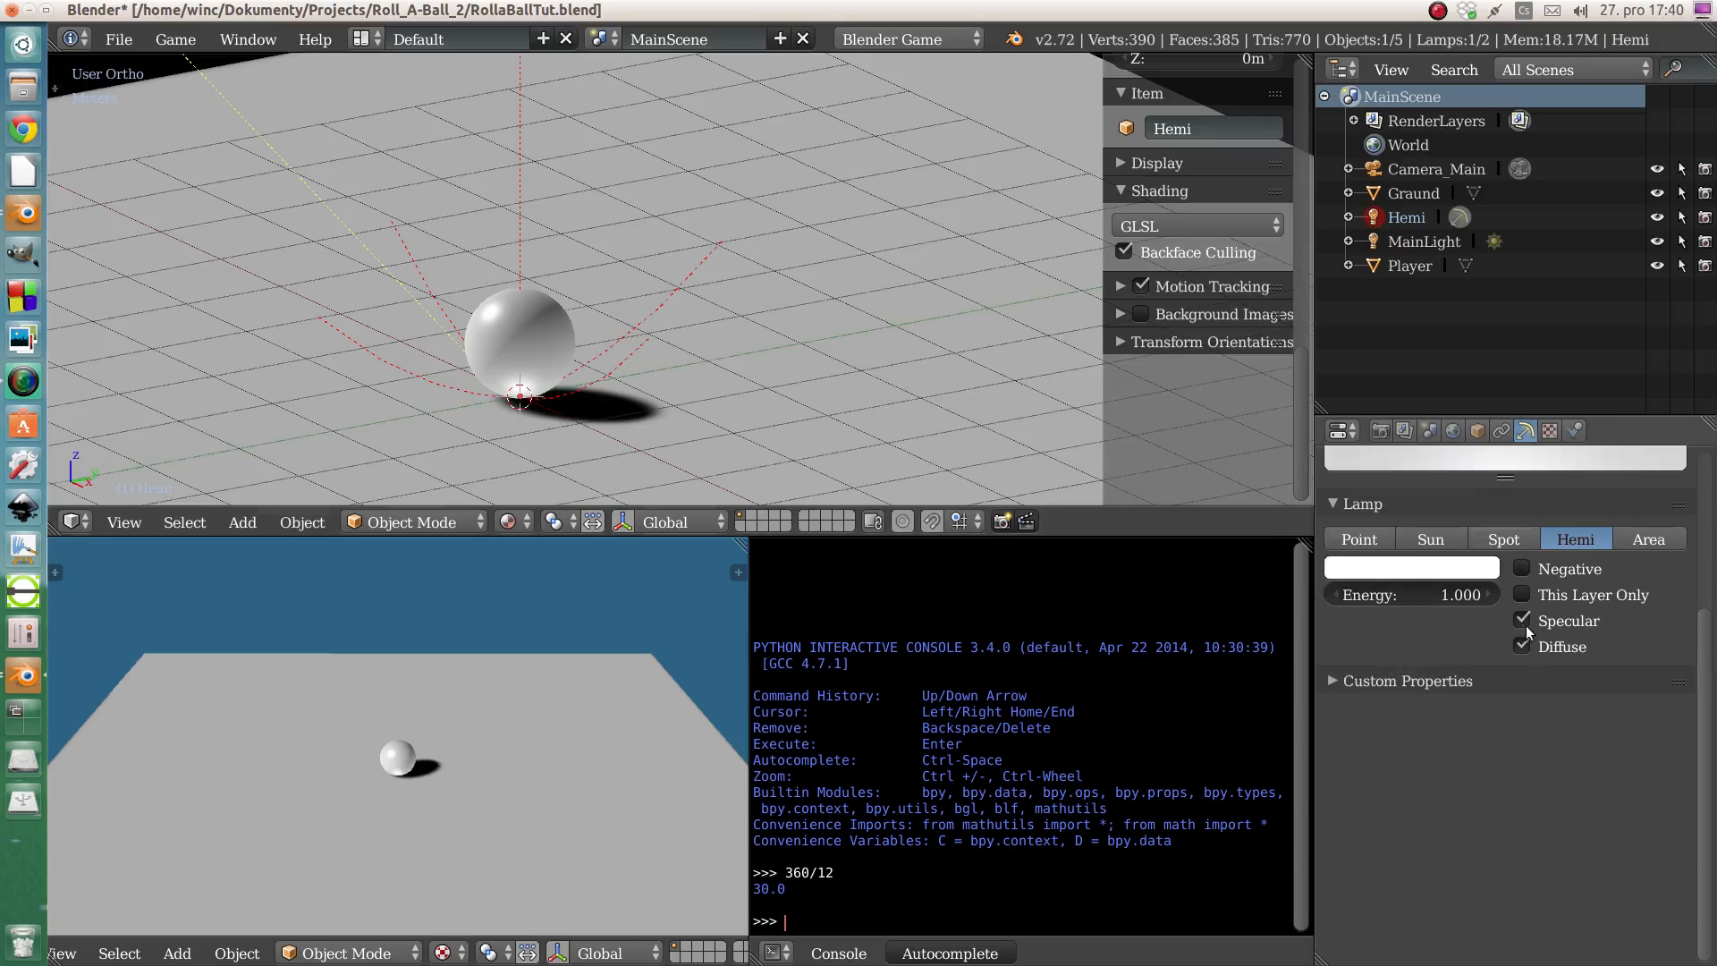
click(1520, 623)
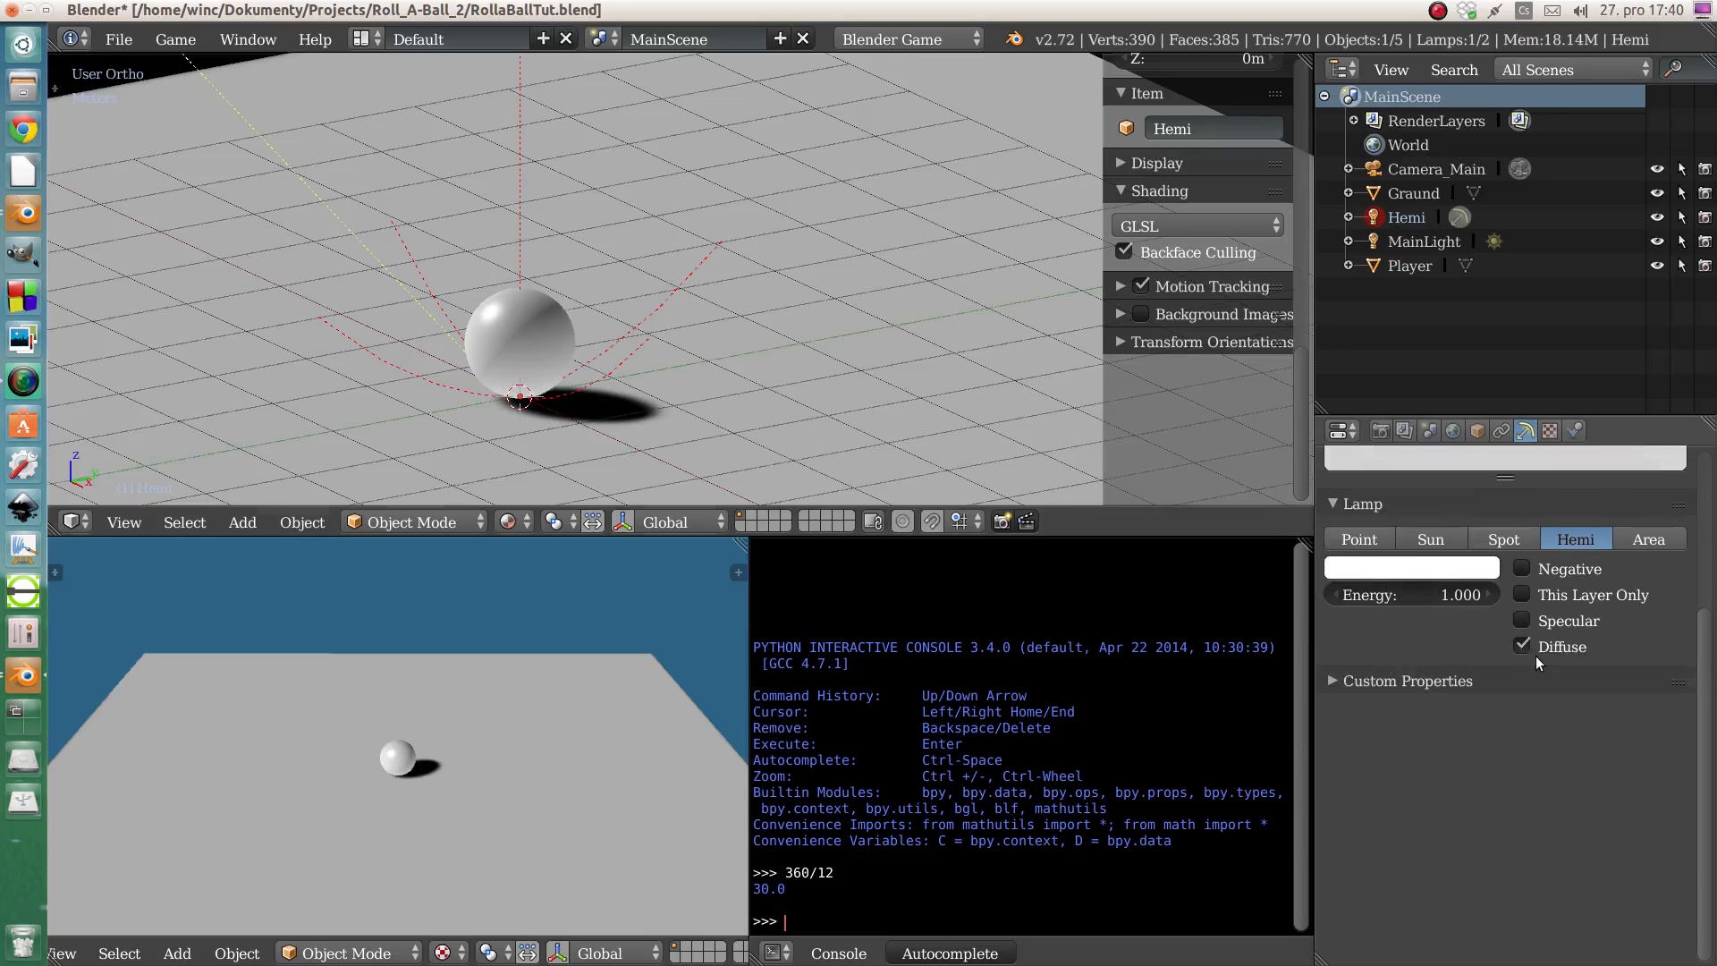
scroll(1488, 635, up, 2)
click(1442, 673)
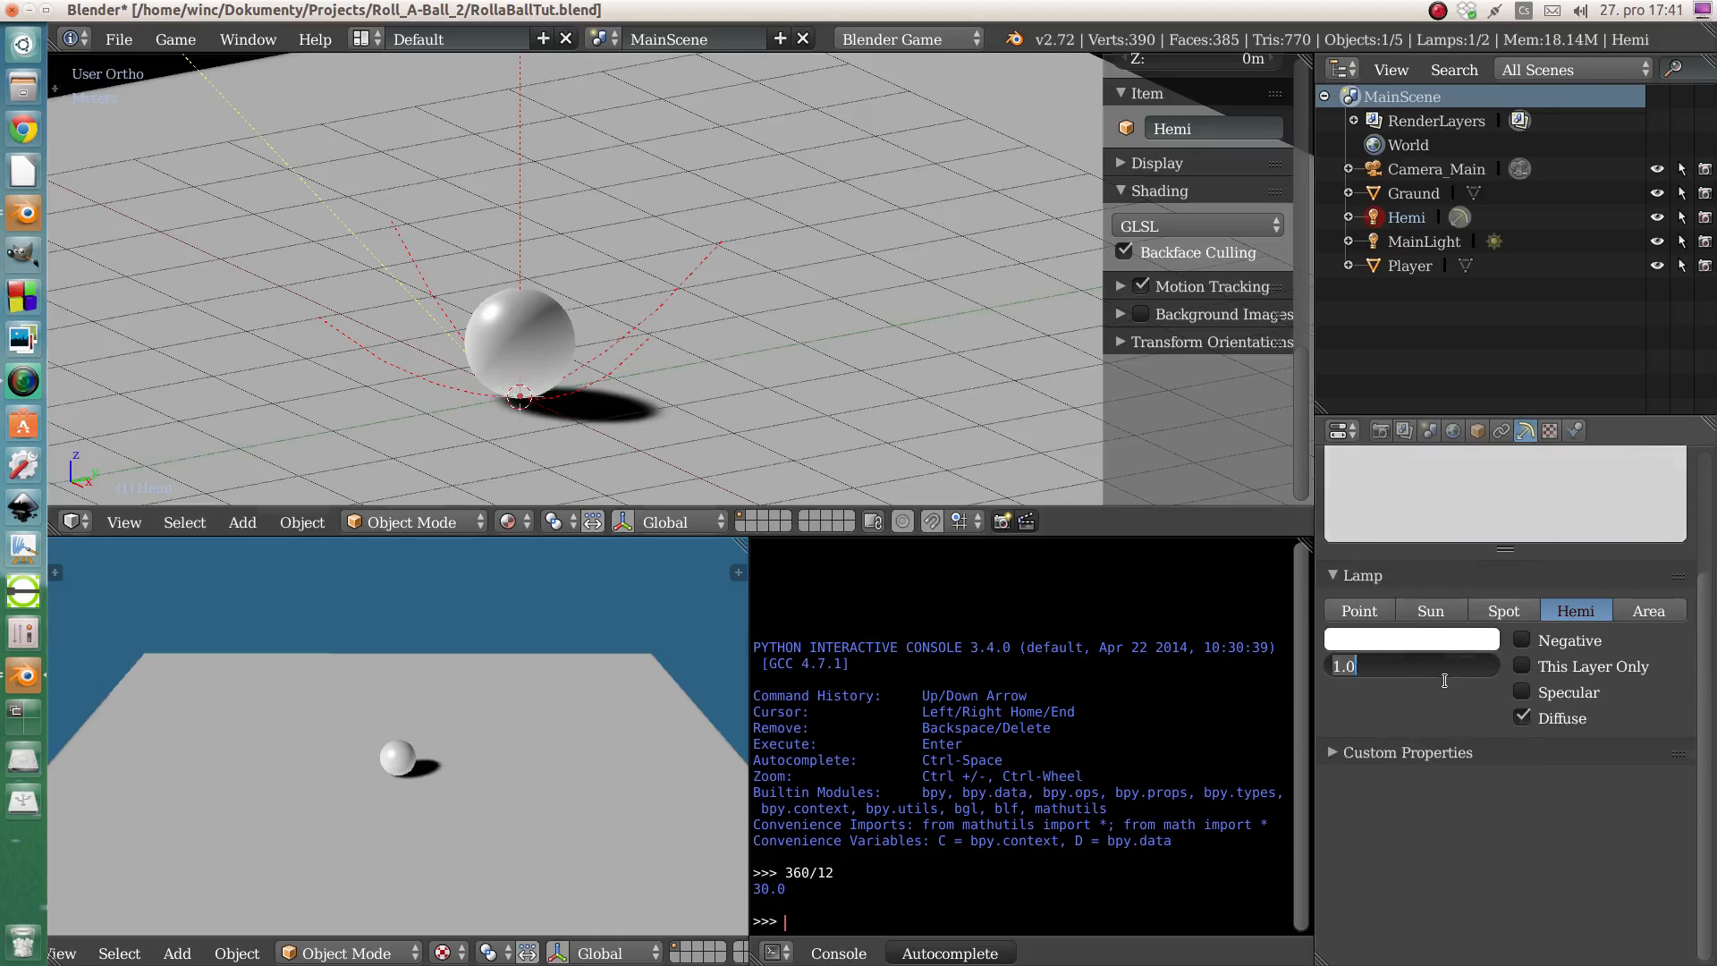
text(0.1)
key(Return)
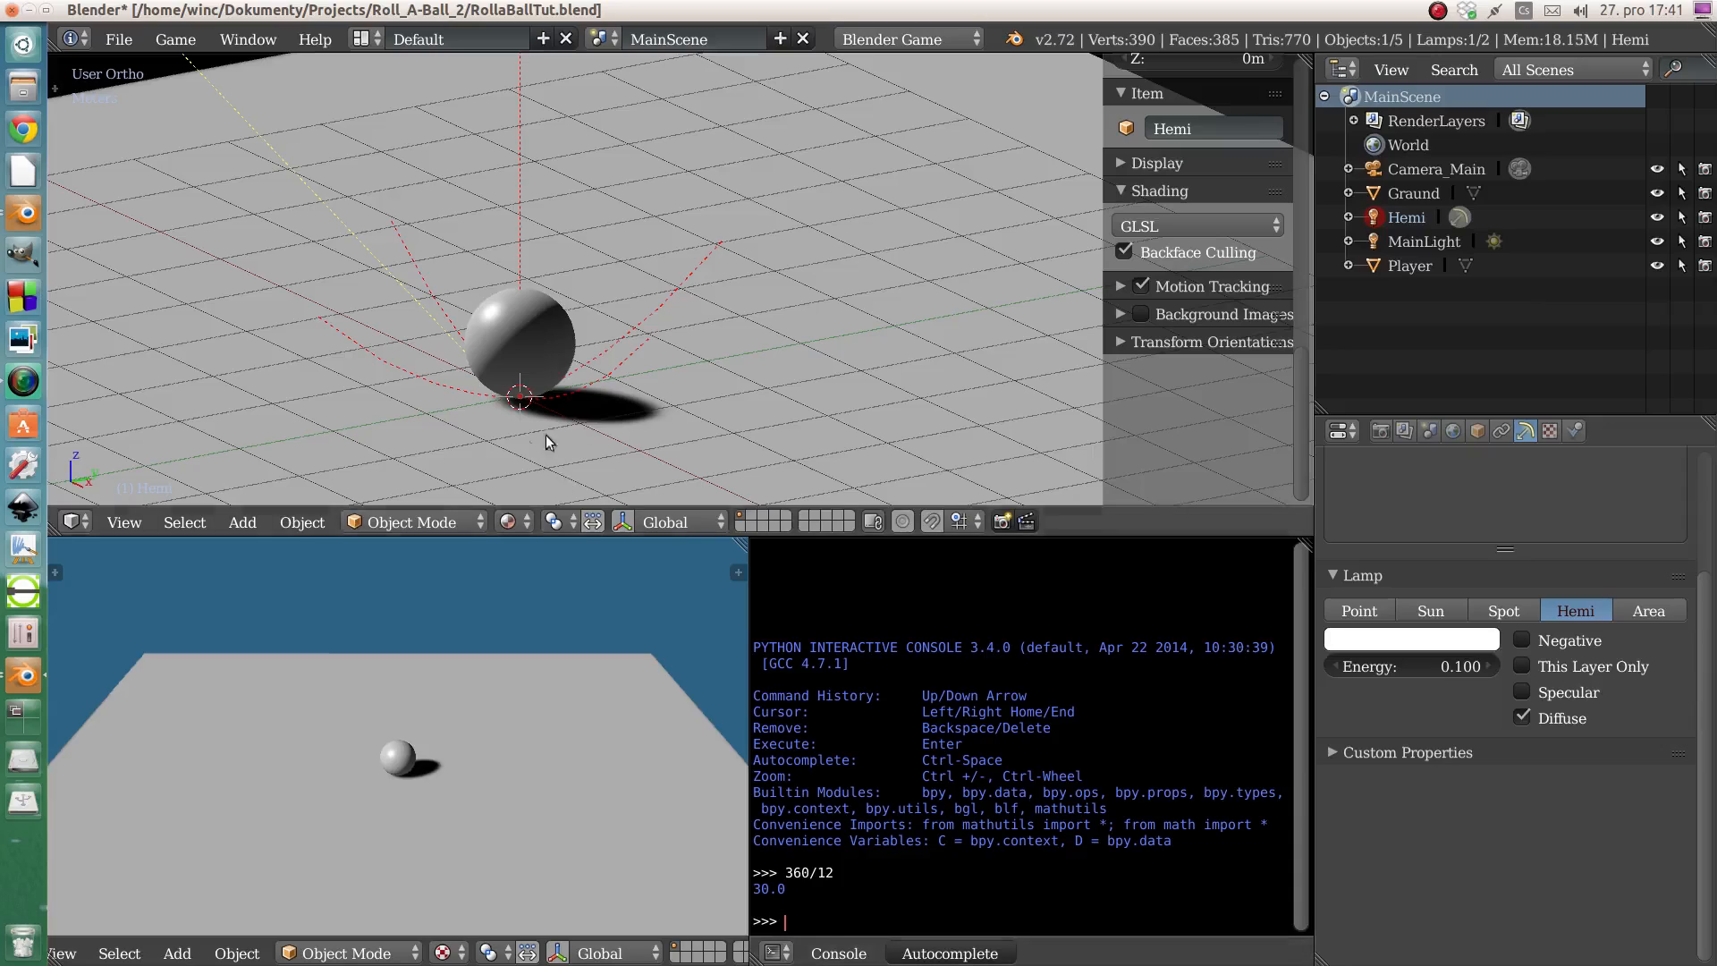
- Tint the Hemi lamp's colour pale cyan, about R 0.526, G 1.000, B 0.979
click(1392, 640)
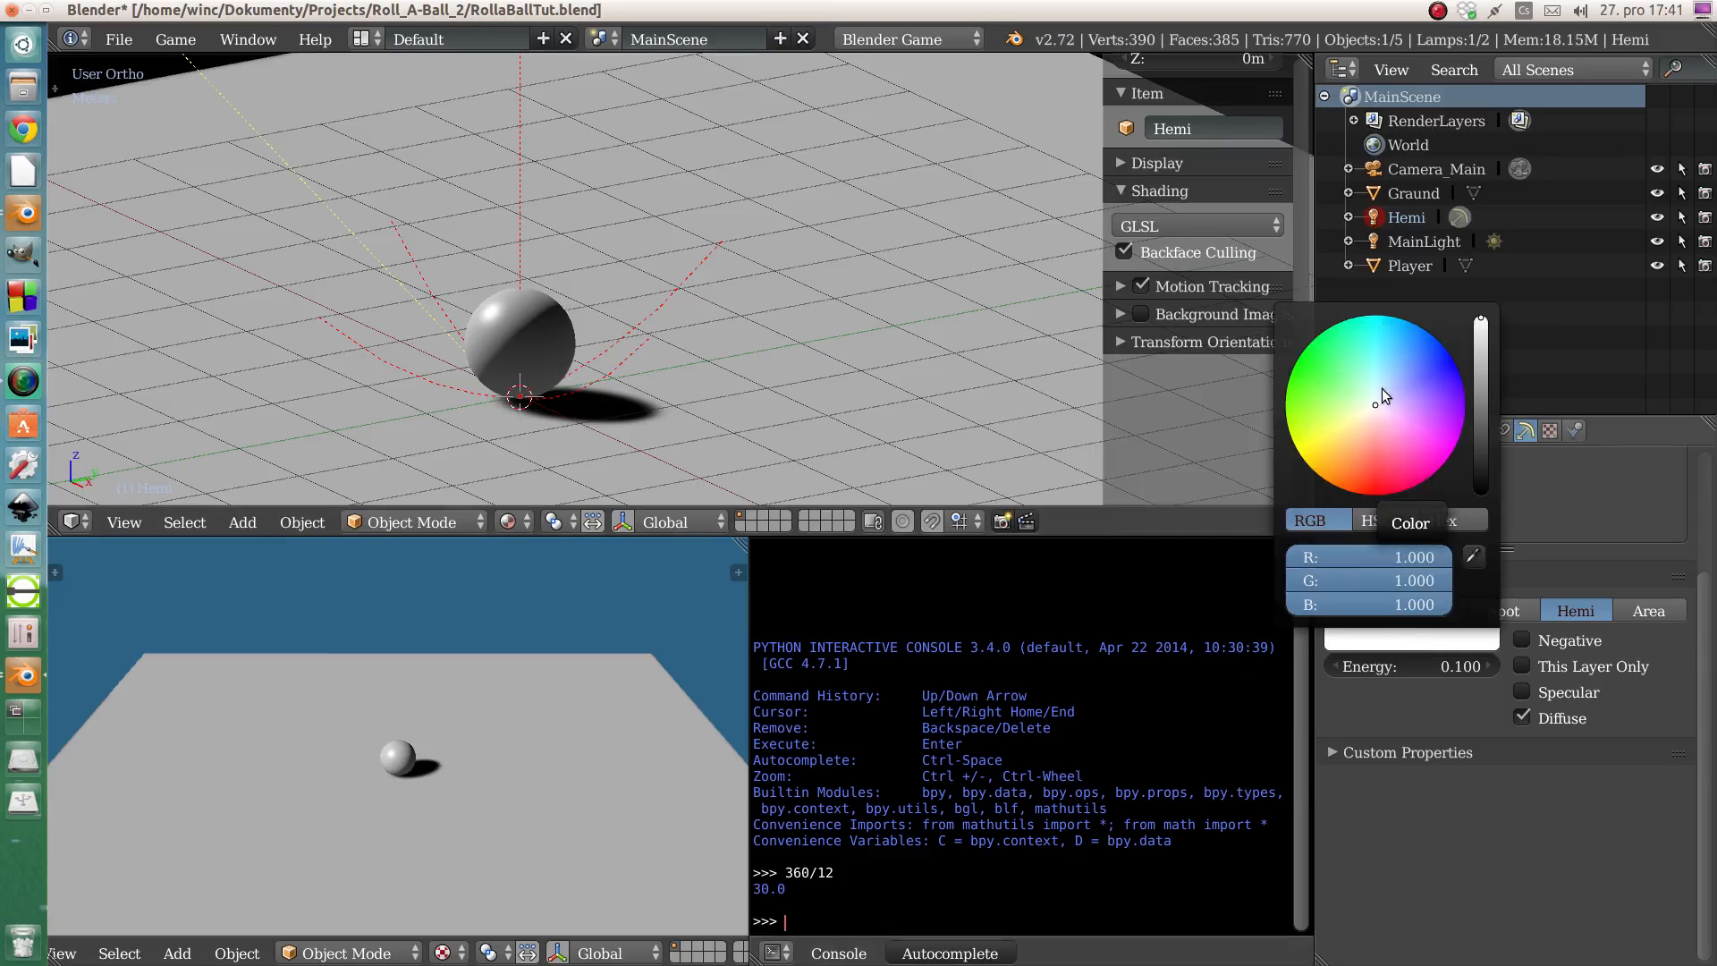
drag(1379, 395, 1375, 383)
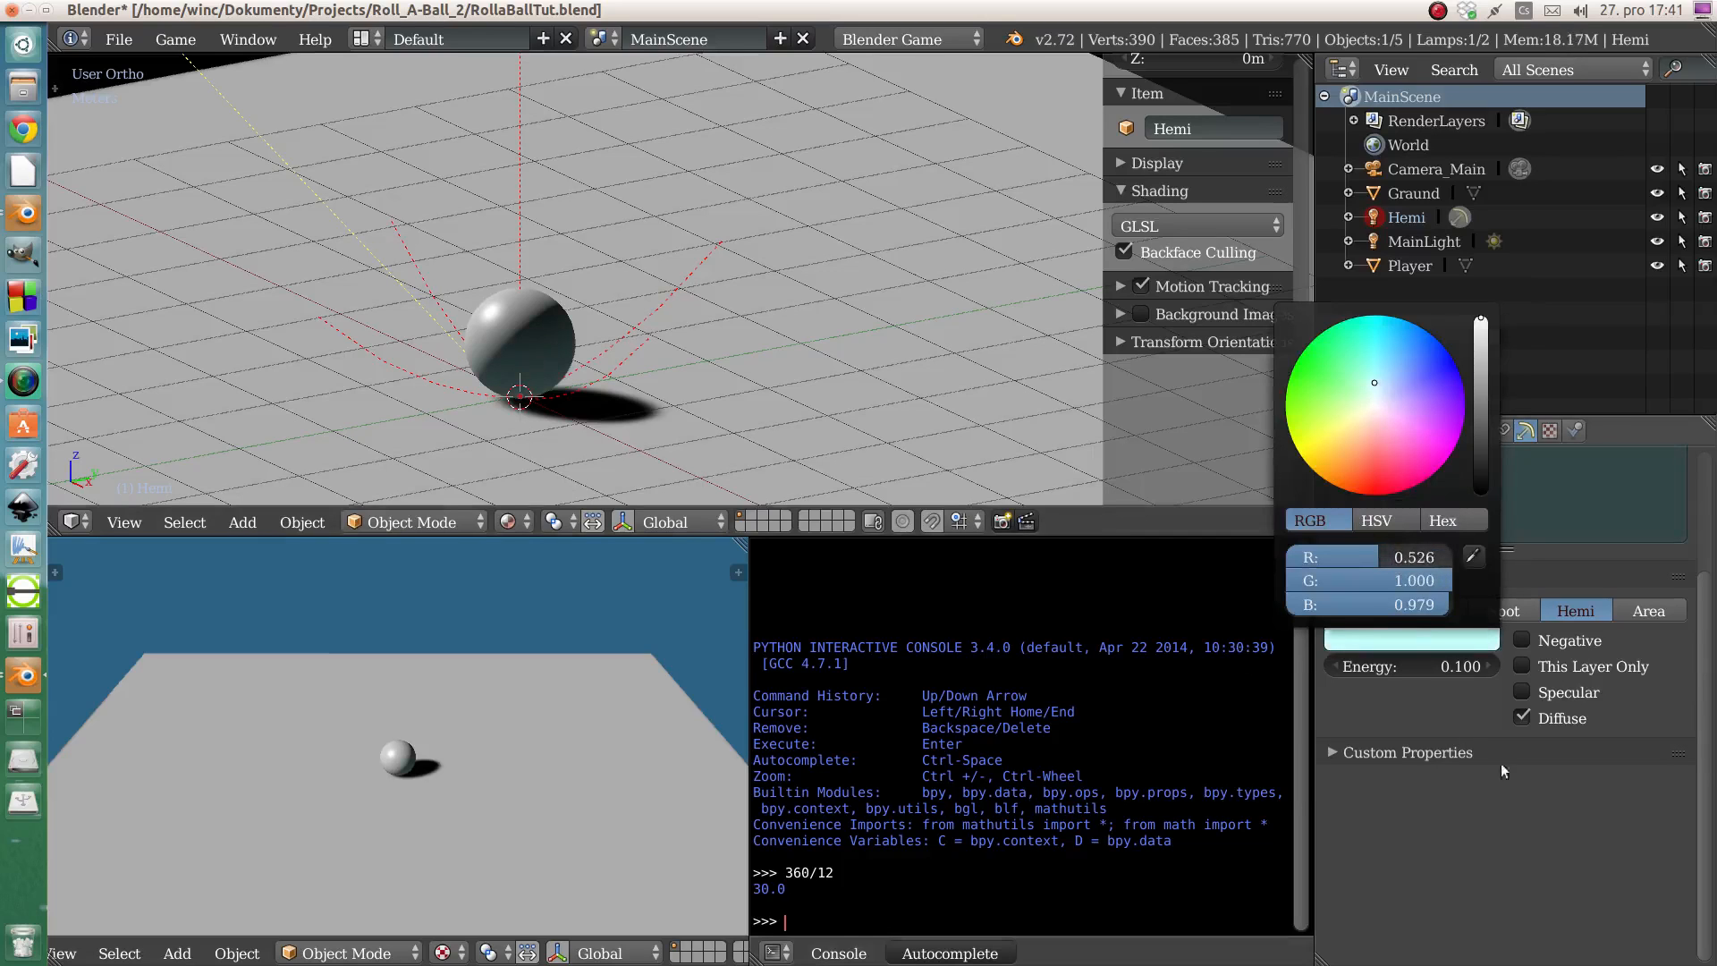
middle_drag(515, 469, 537, 397)
- Make the Ground's Gray material a single-user copy and set its diffuse colour to green, about R 0.068, G 0.800, B 0.000
right_click(814, 308)
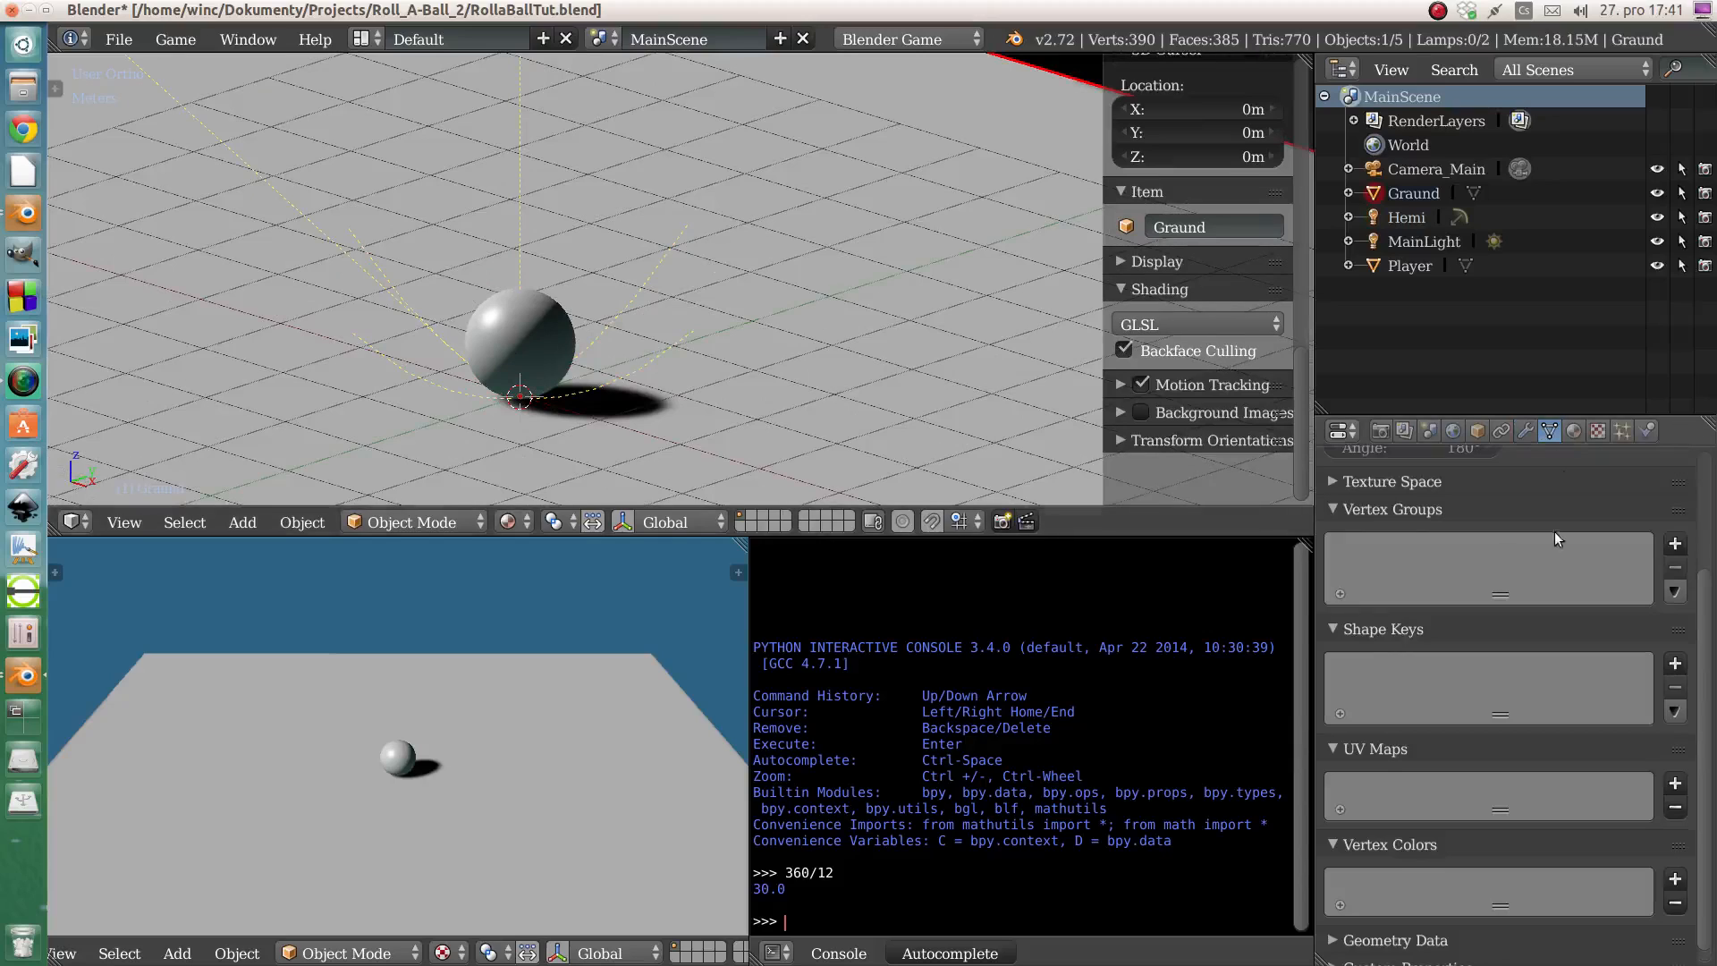
click(1570, 433)
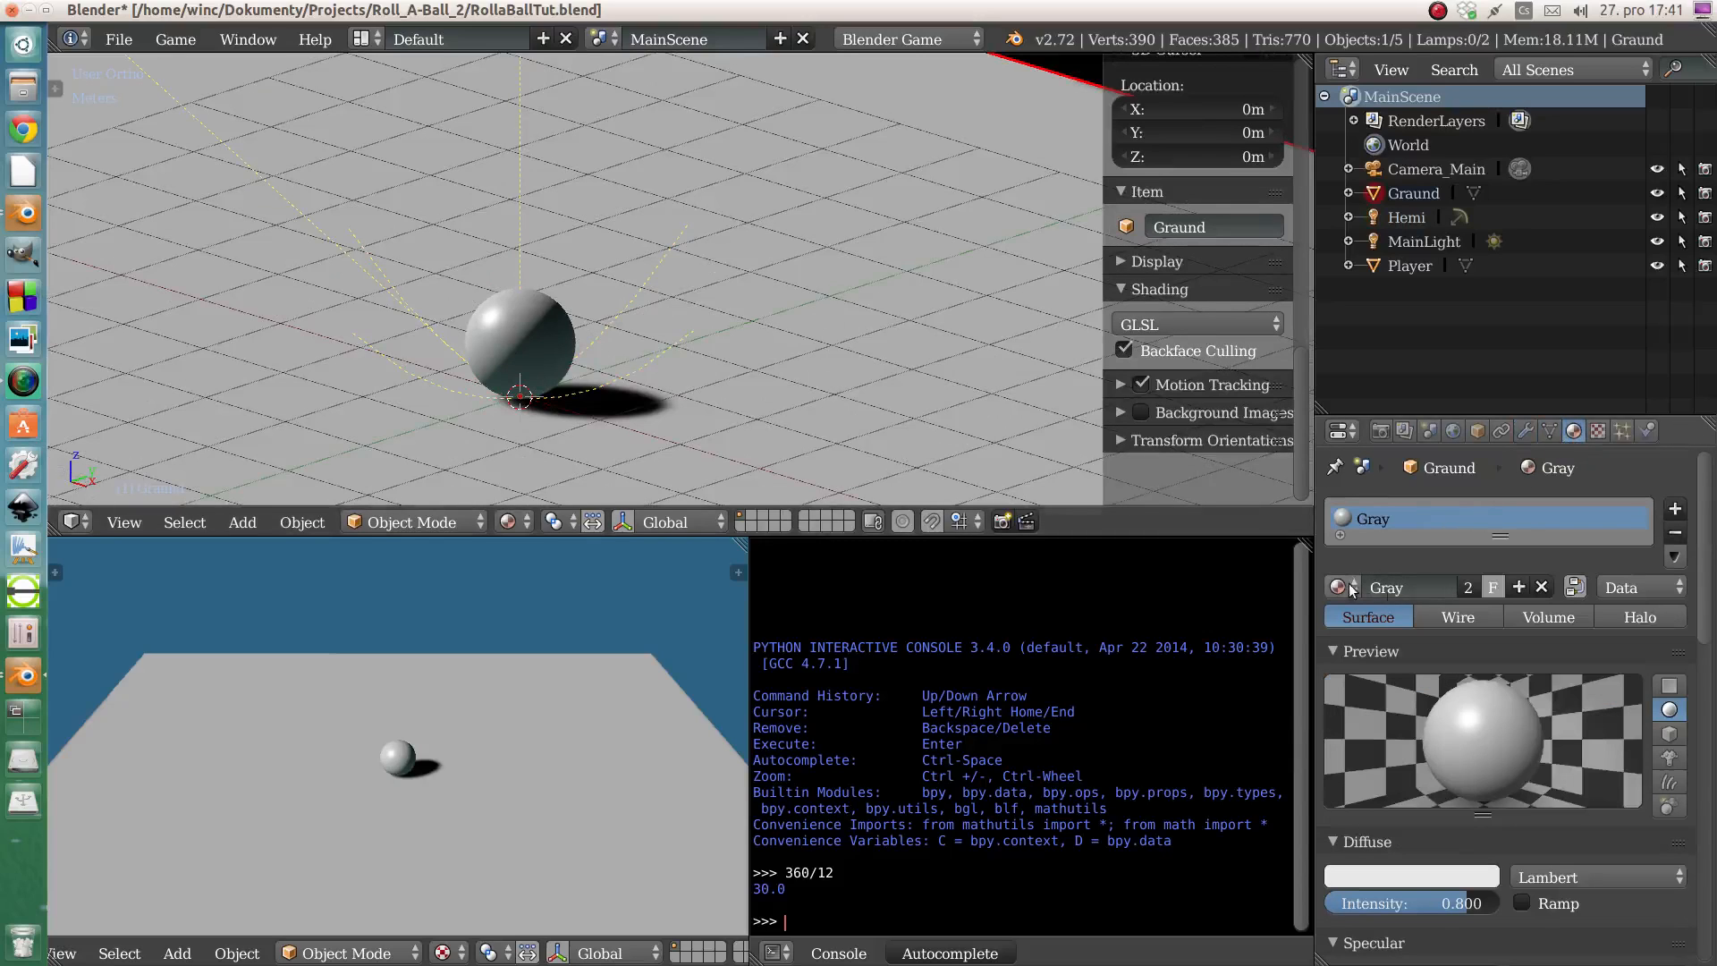
click(1470, 587)
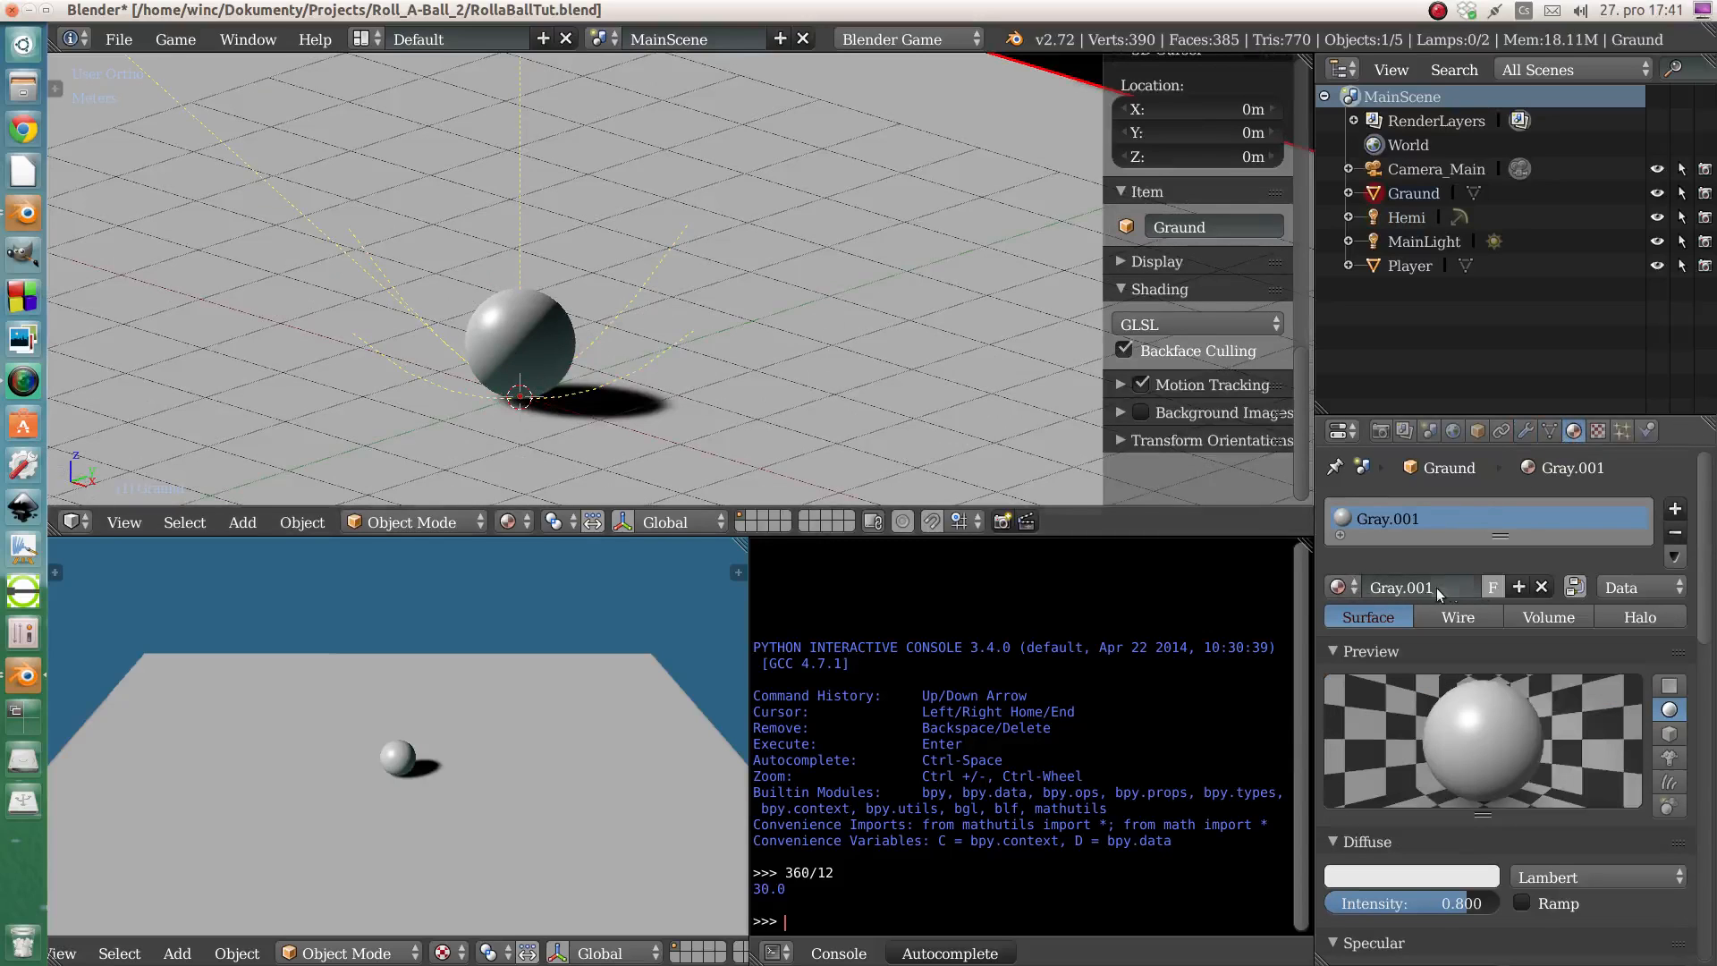
click(1417, 879)
click(1321, 590)
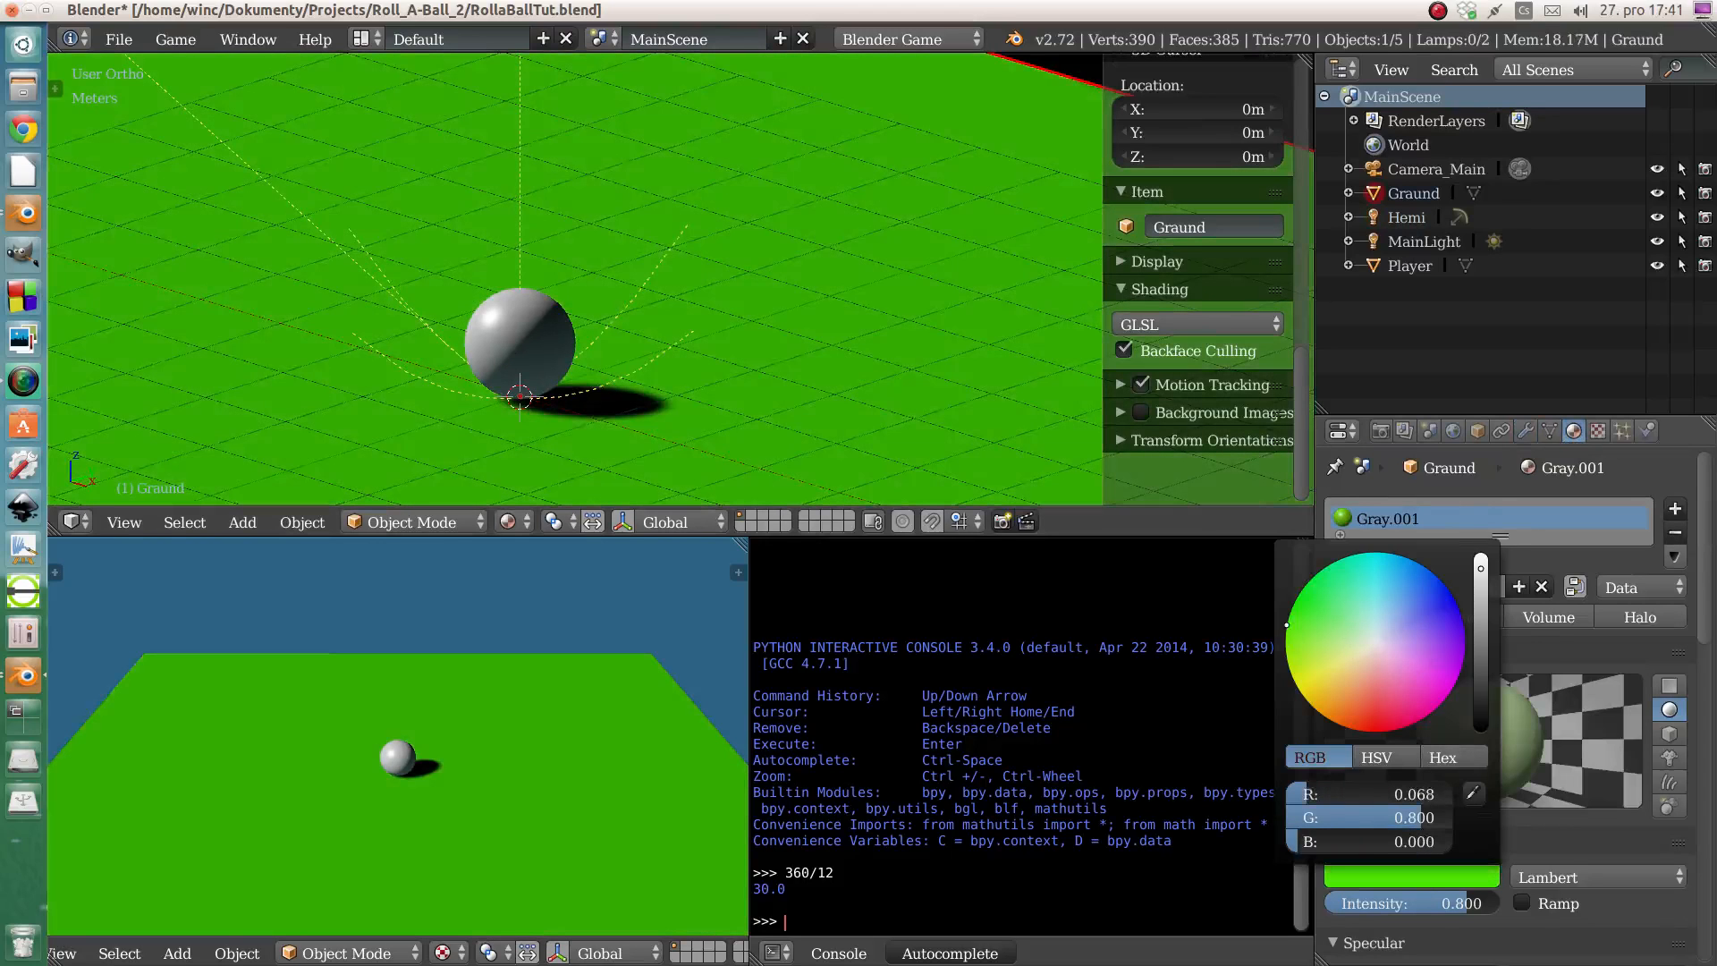
- Set the Hemi lamp's colour to light green, about R 0.385, G 1.000, B 0.438
right_click(515, 207)
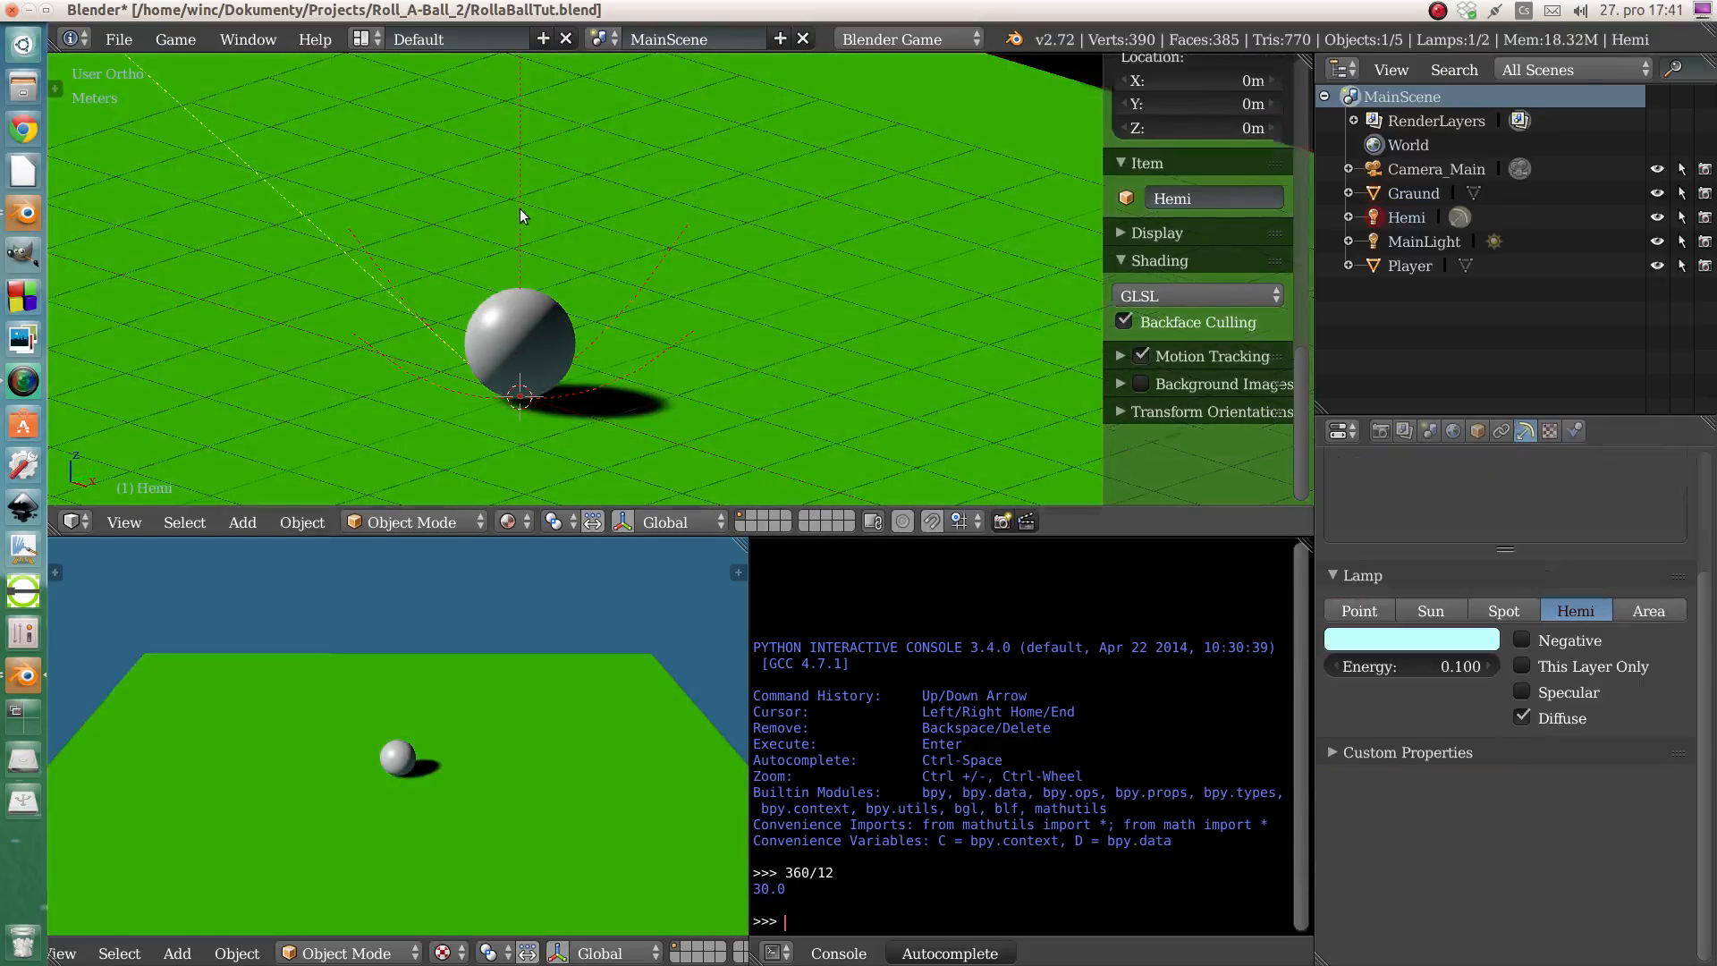
click(1431, 637)
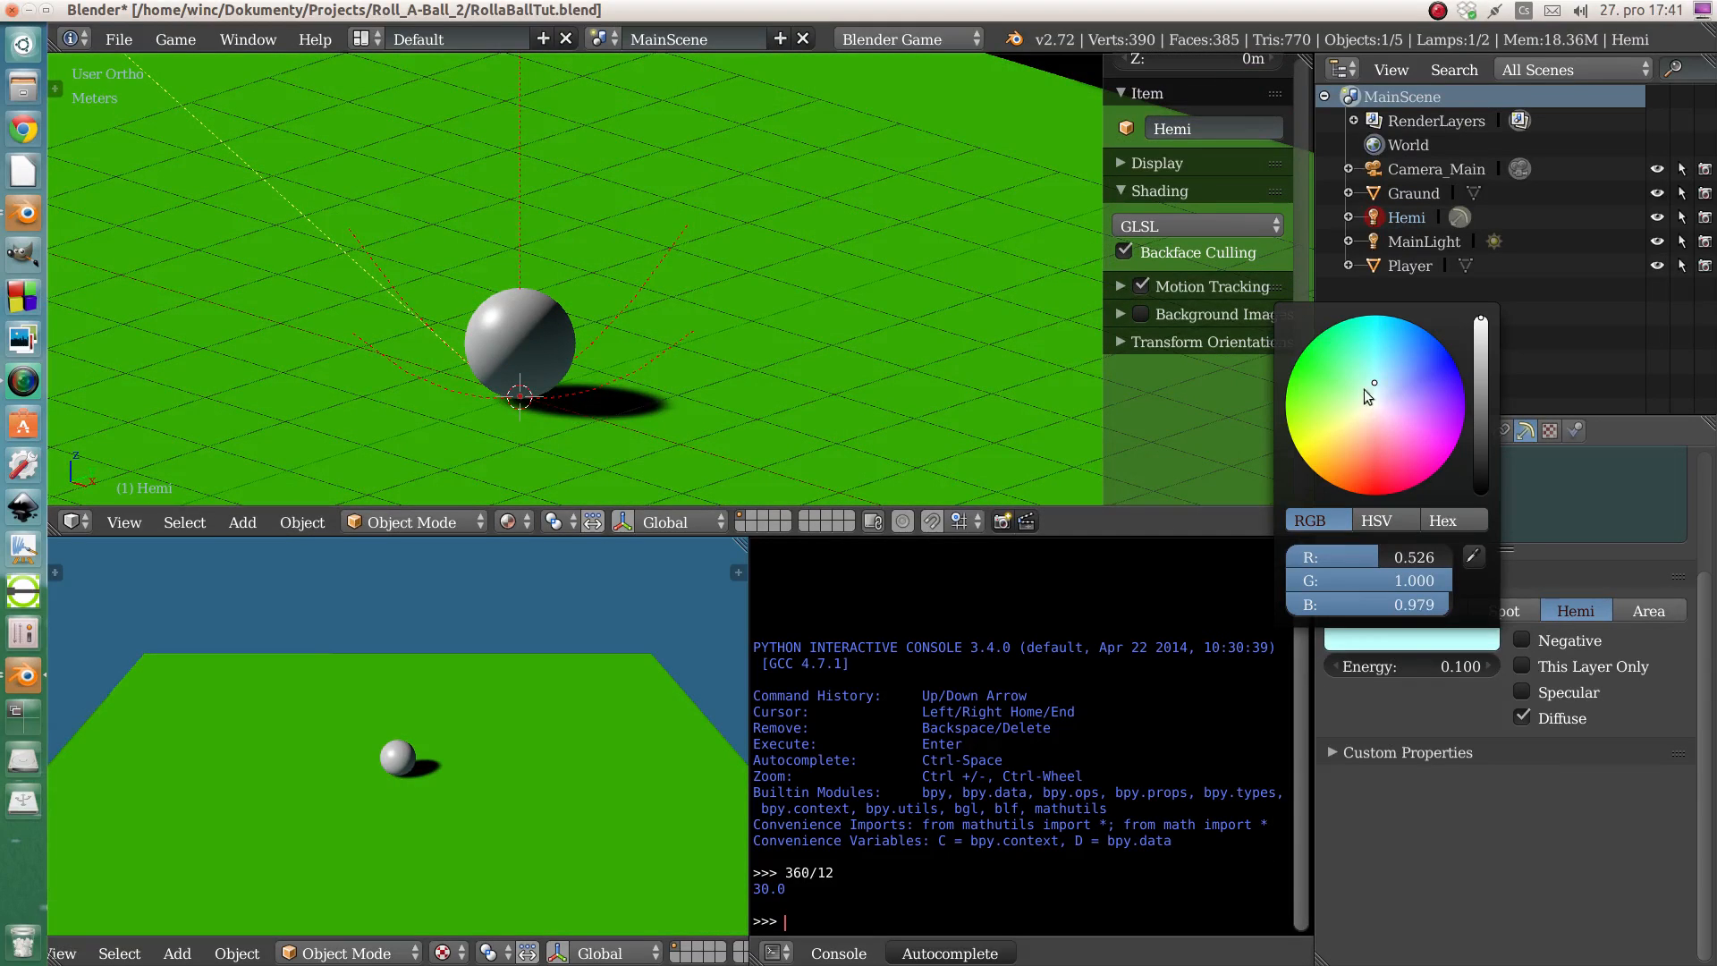
drag(1364, 389, 1350, 387)
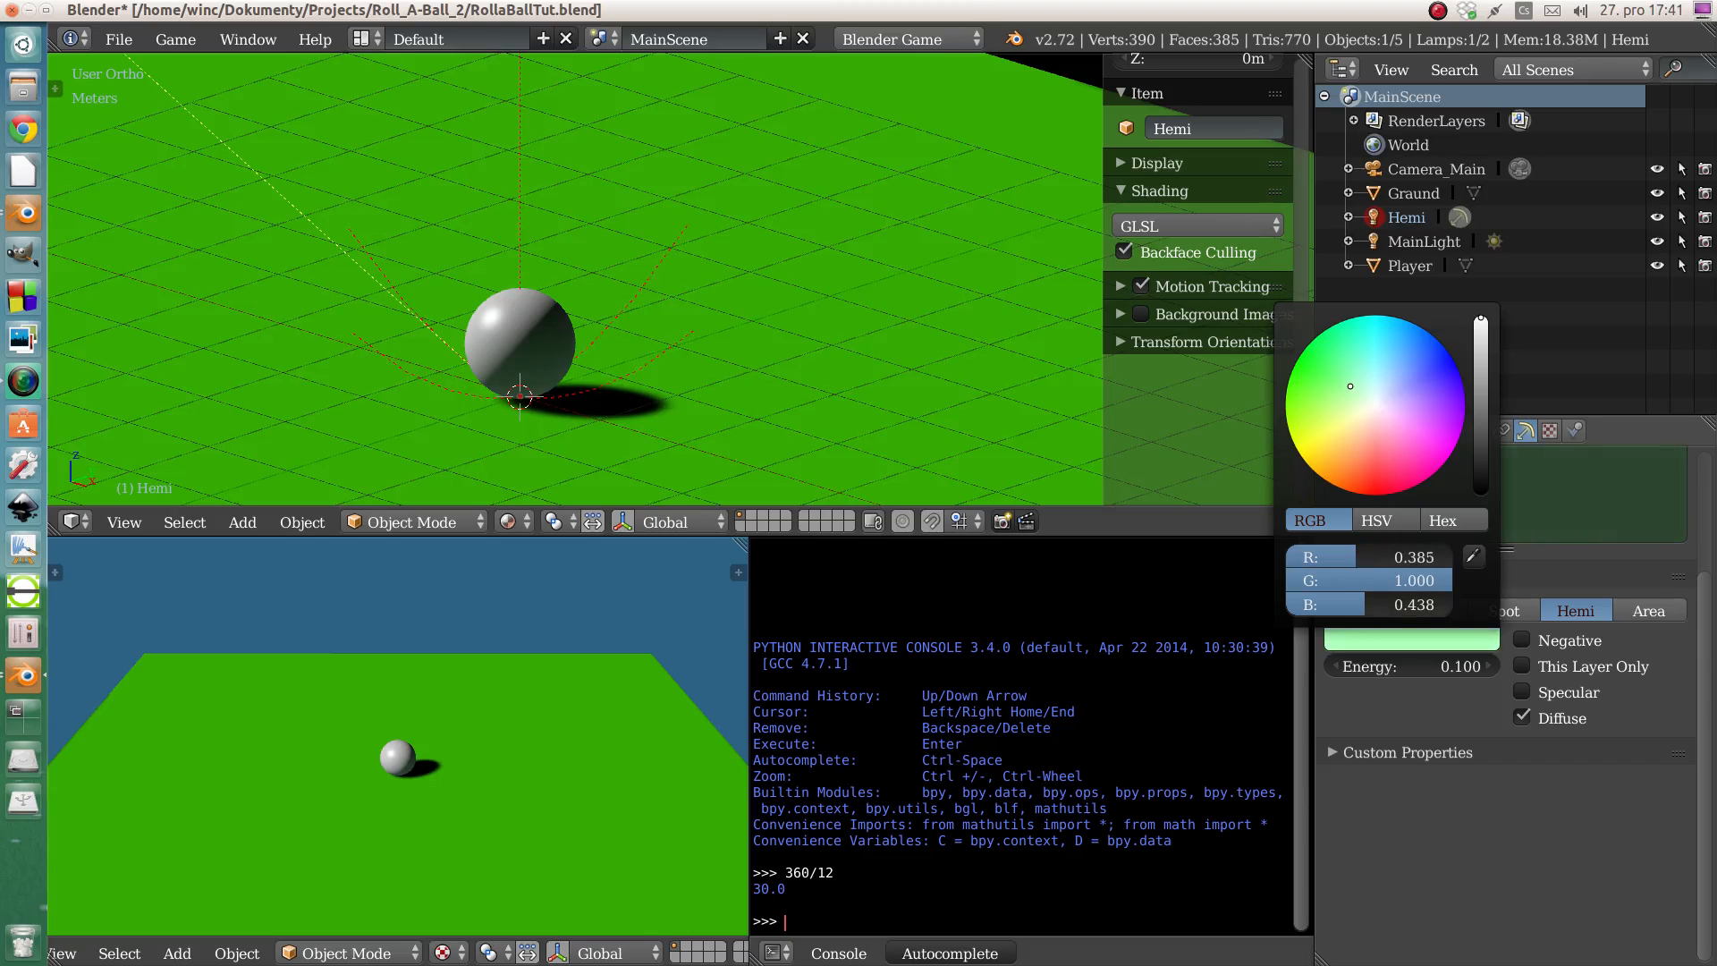
- Examine the green fill light on the ball's shaded side and its shadow from several angles
middle_drag(544, 445, 484, 359)
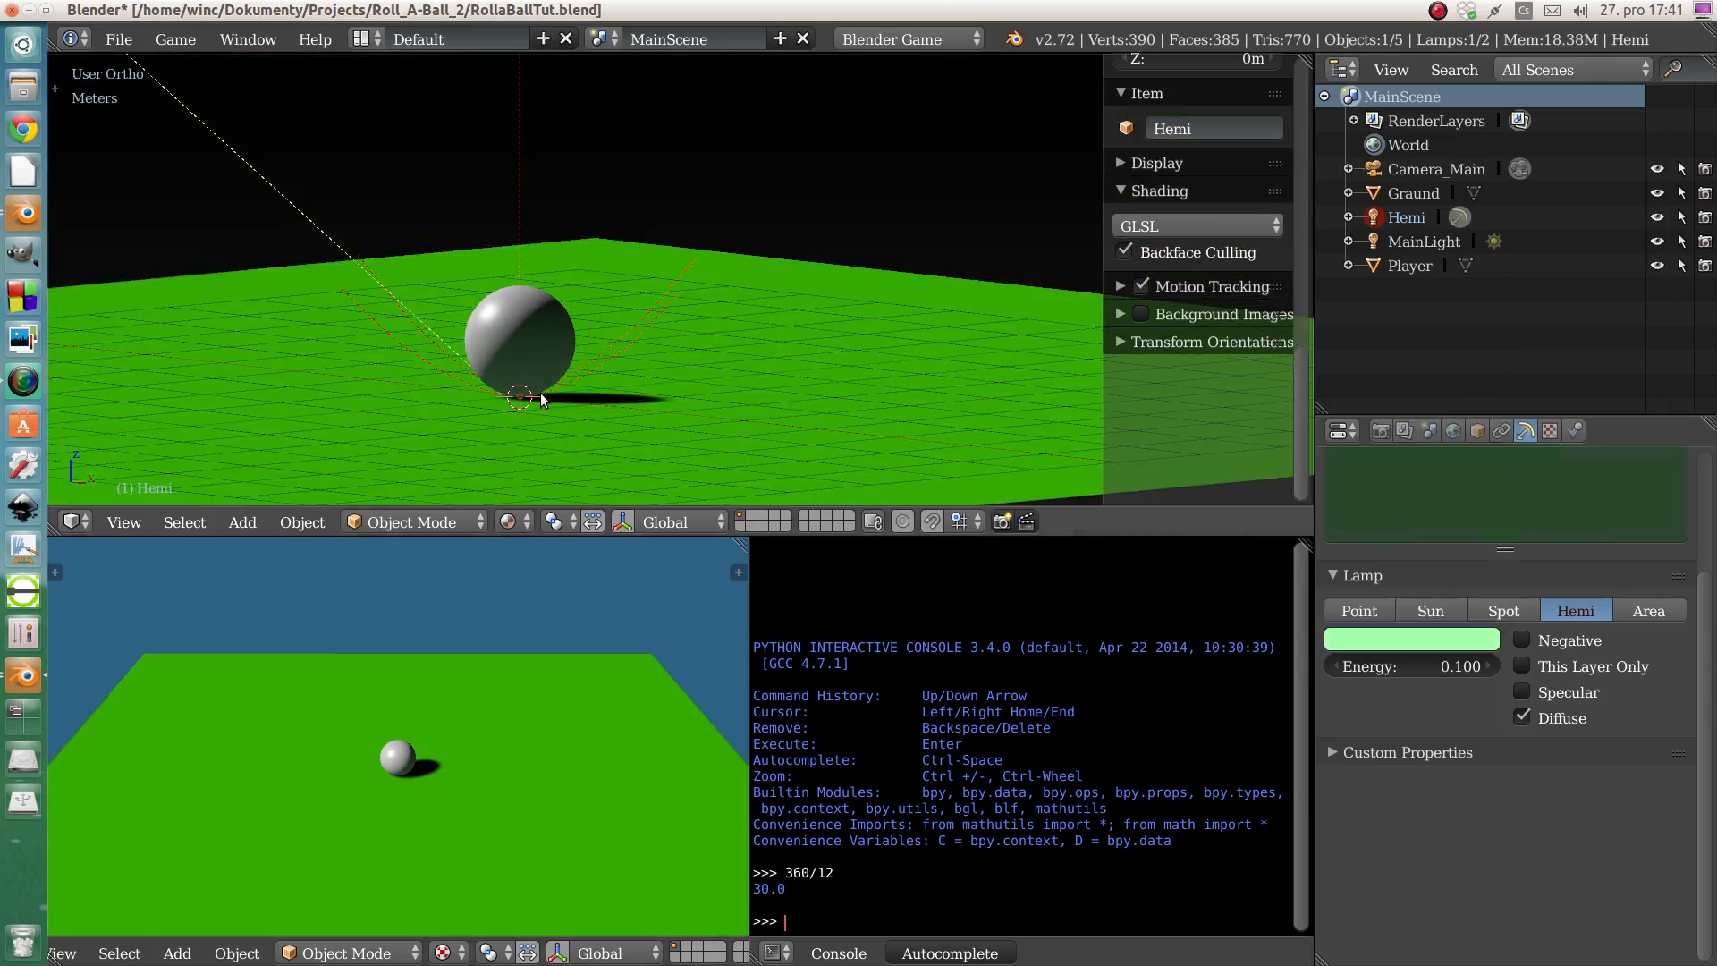
scroll(531, 400, up, 4)
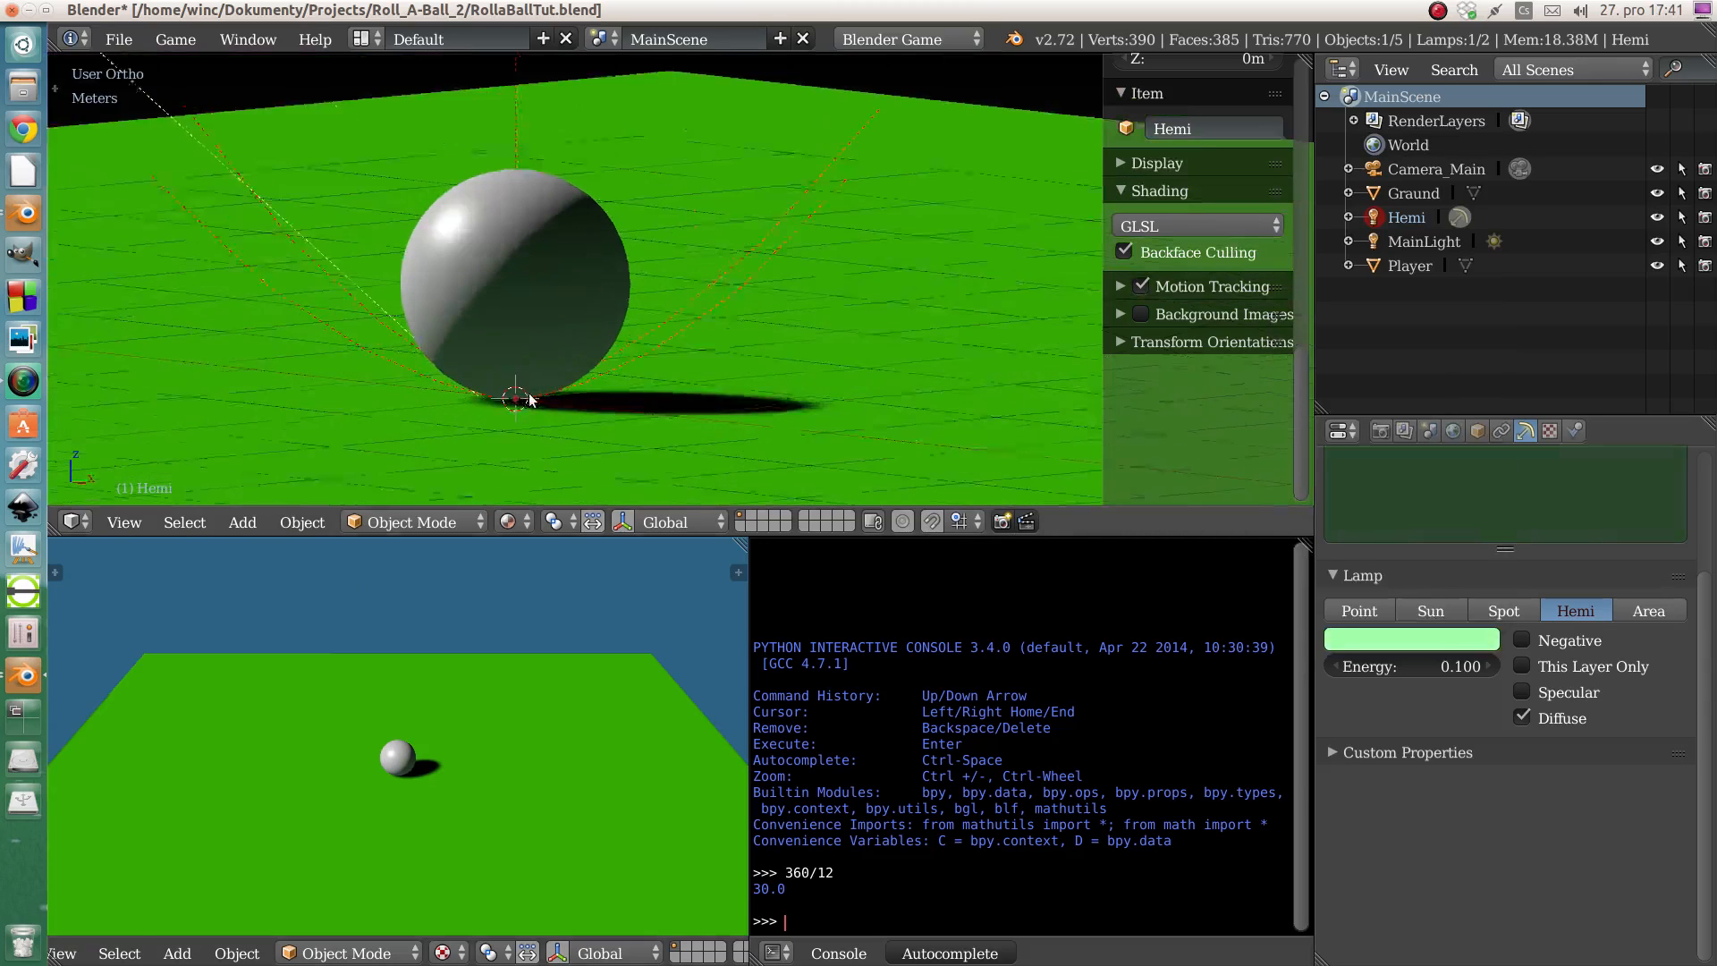
scroll(530, 400, up, 1)
scroll(527, 411, down, 4)
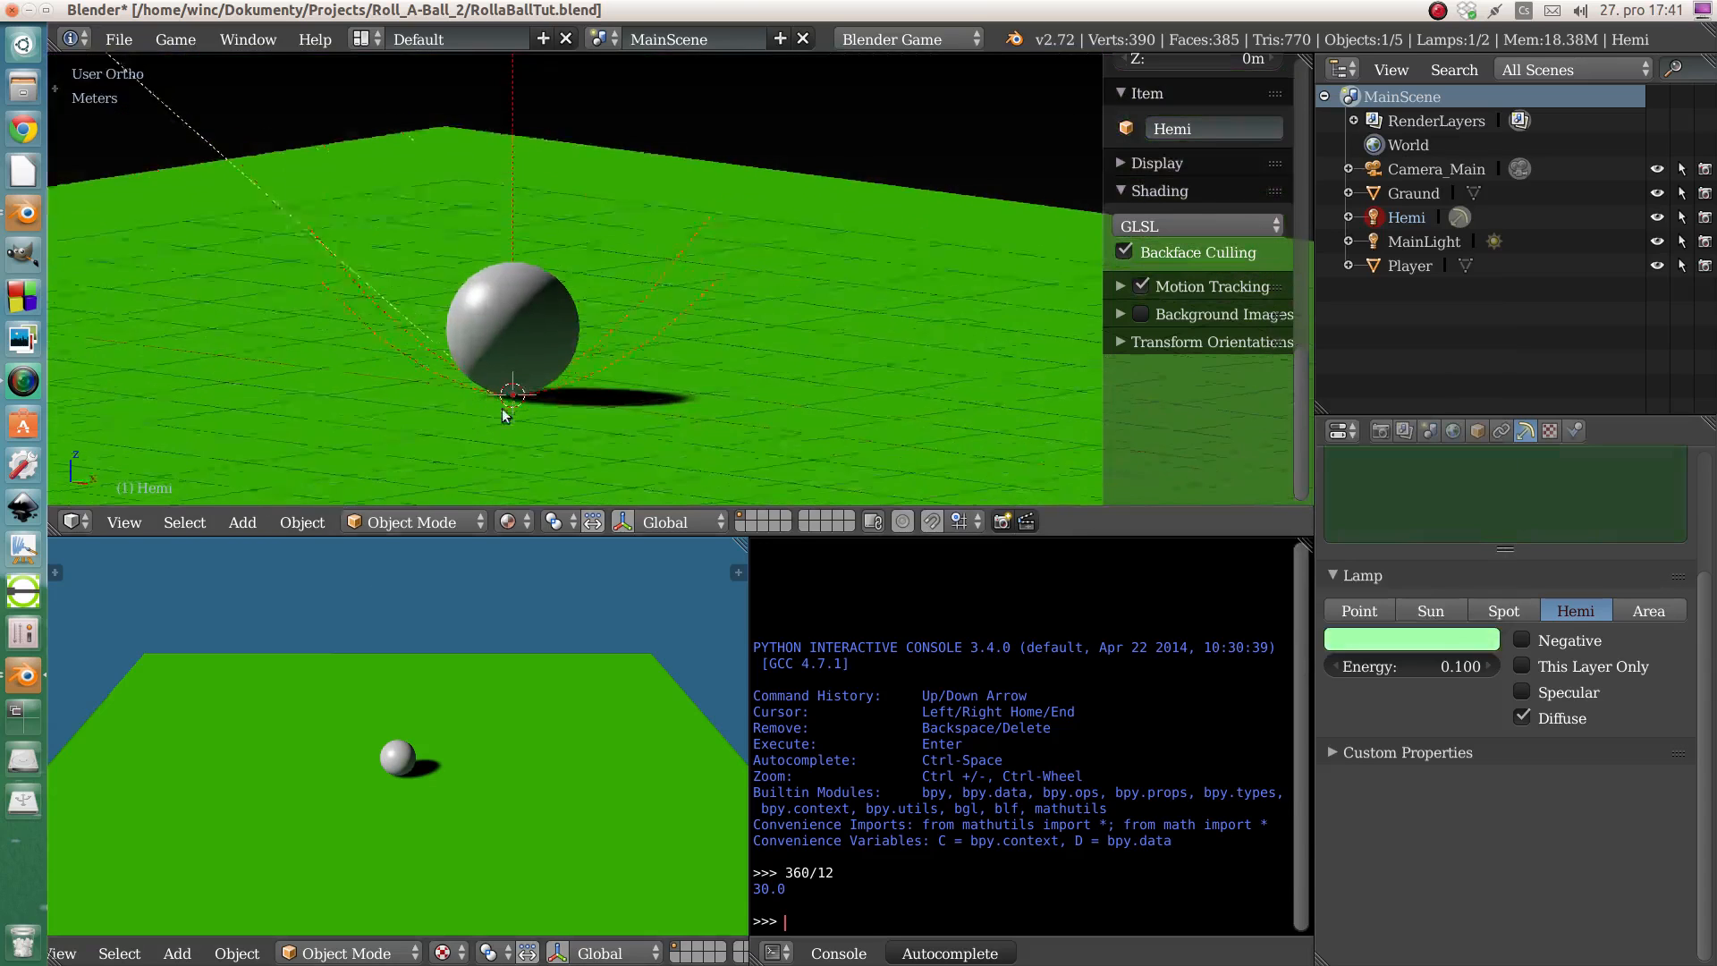
middle_drag(502, 408, 550, 427)
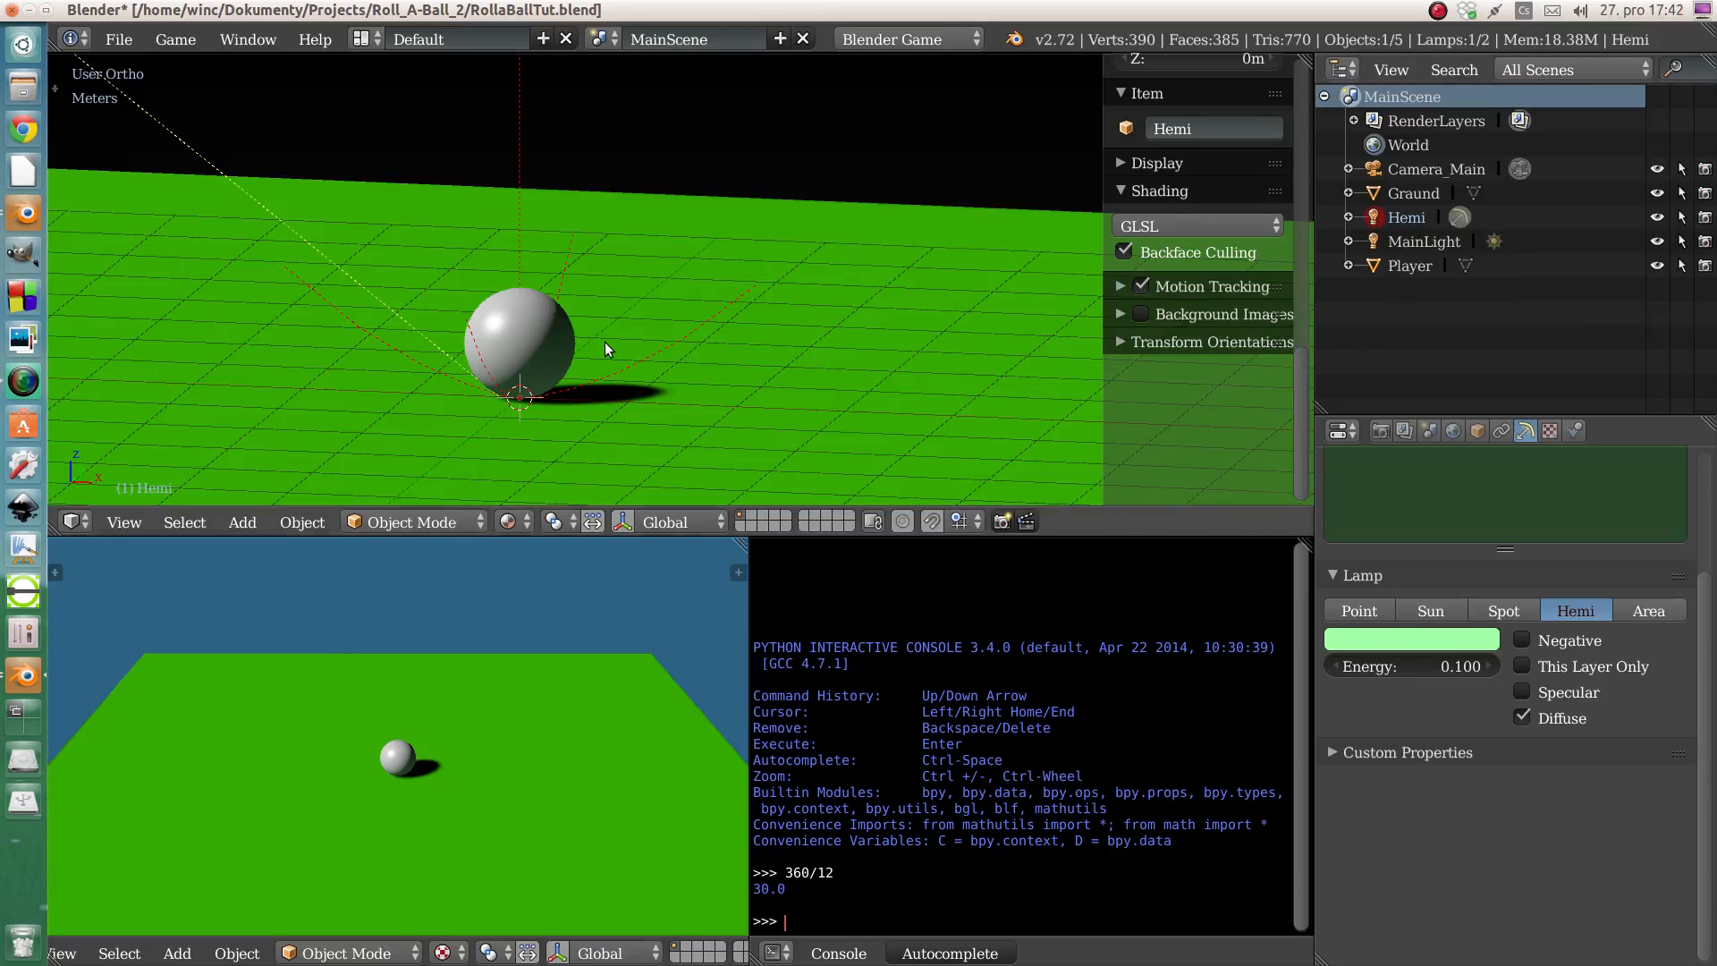
middle_drag(554, 327, 567, 356)
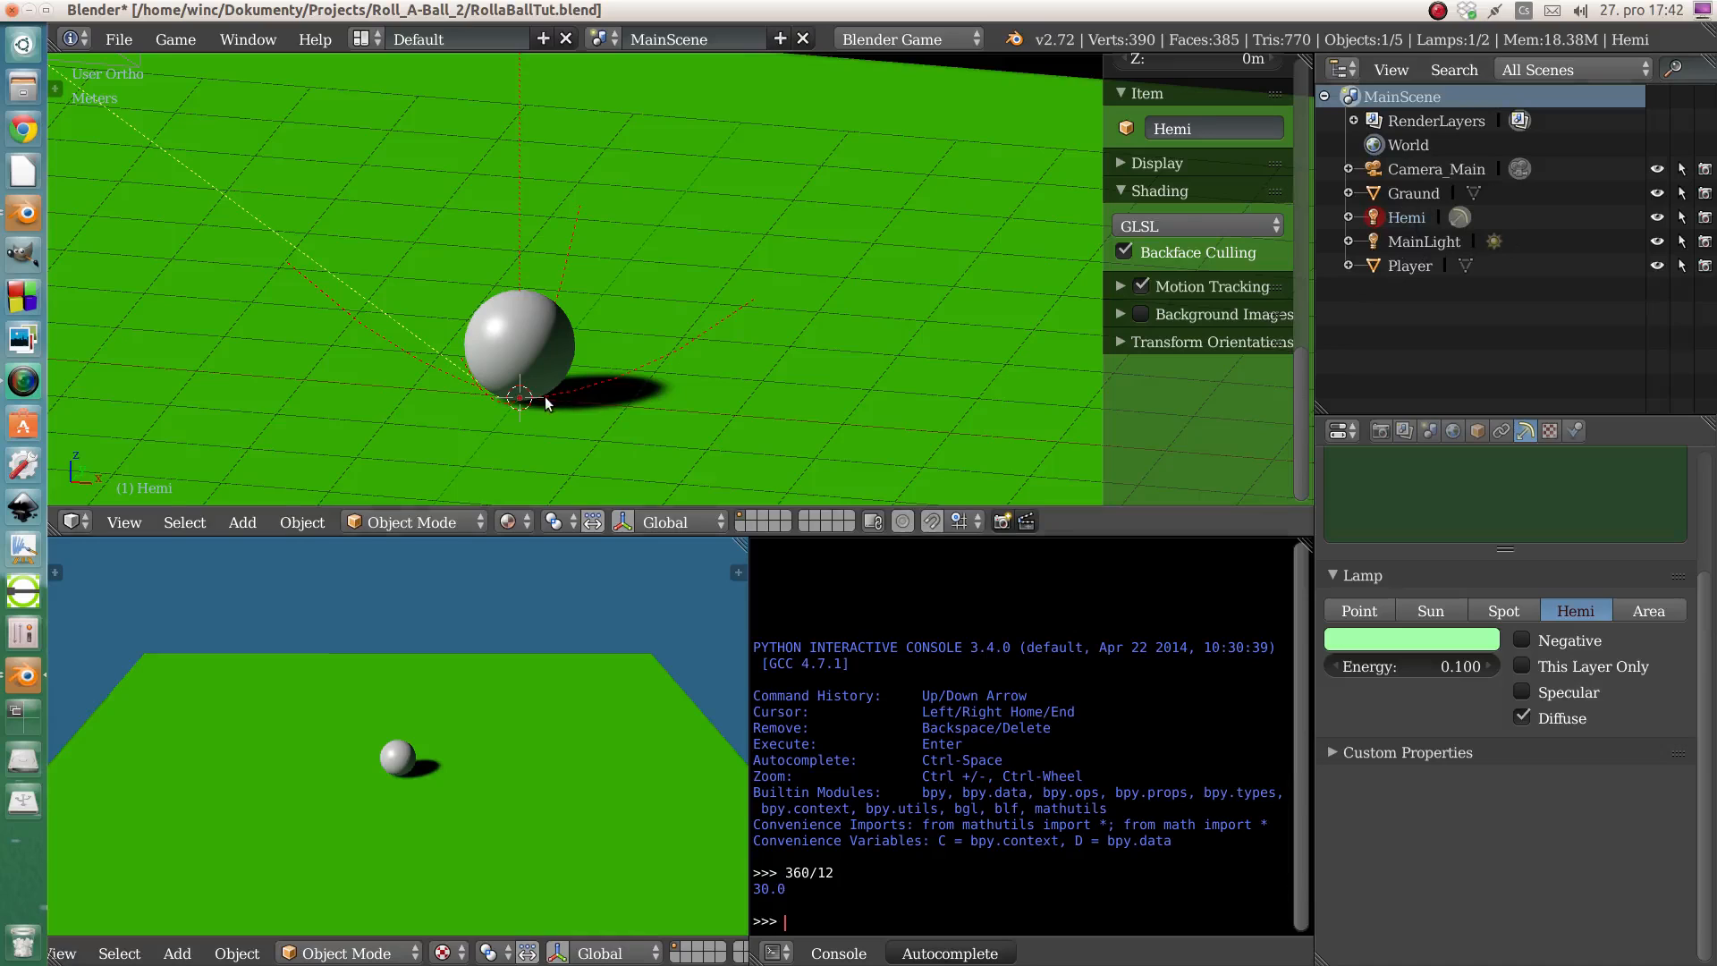
shift+middle_drag(545, 395, 537, 347)
- Add a Plain Axes empty to the scene and rename it Lighting
key(shift+a)
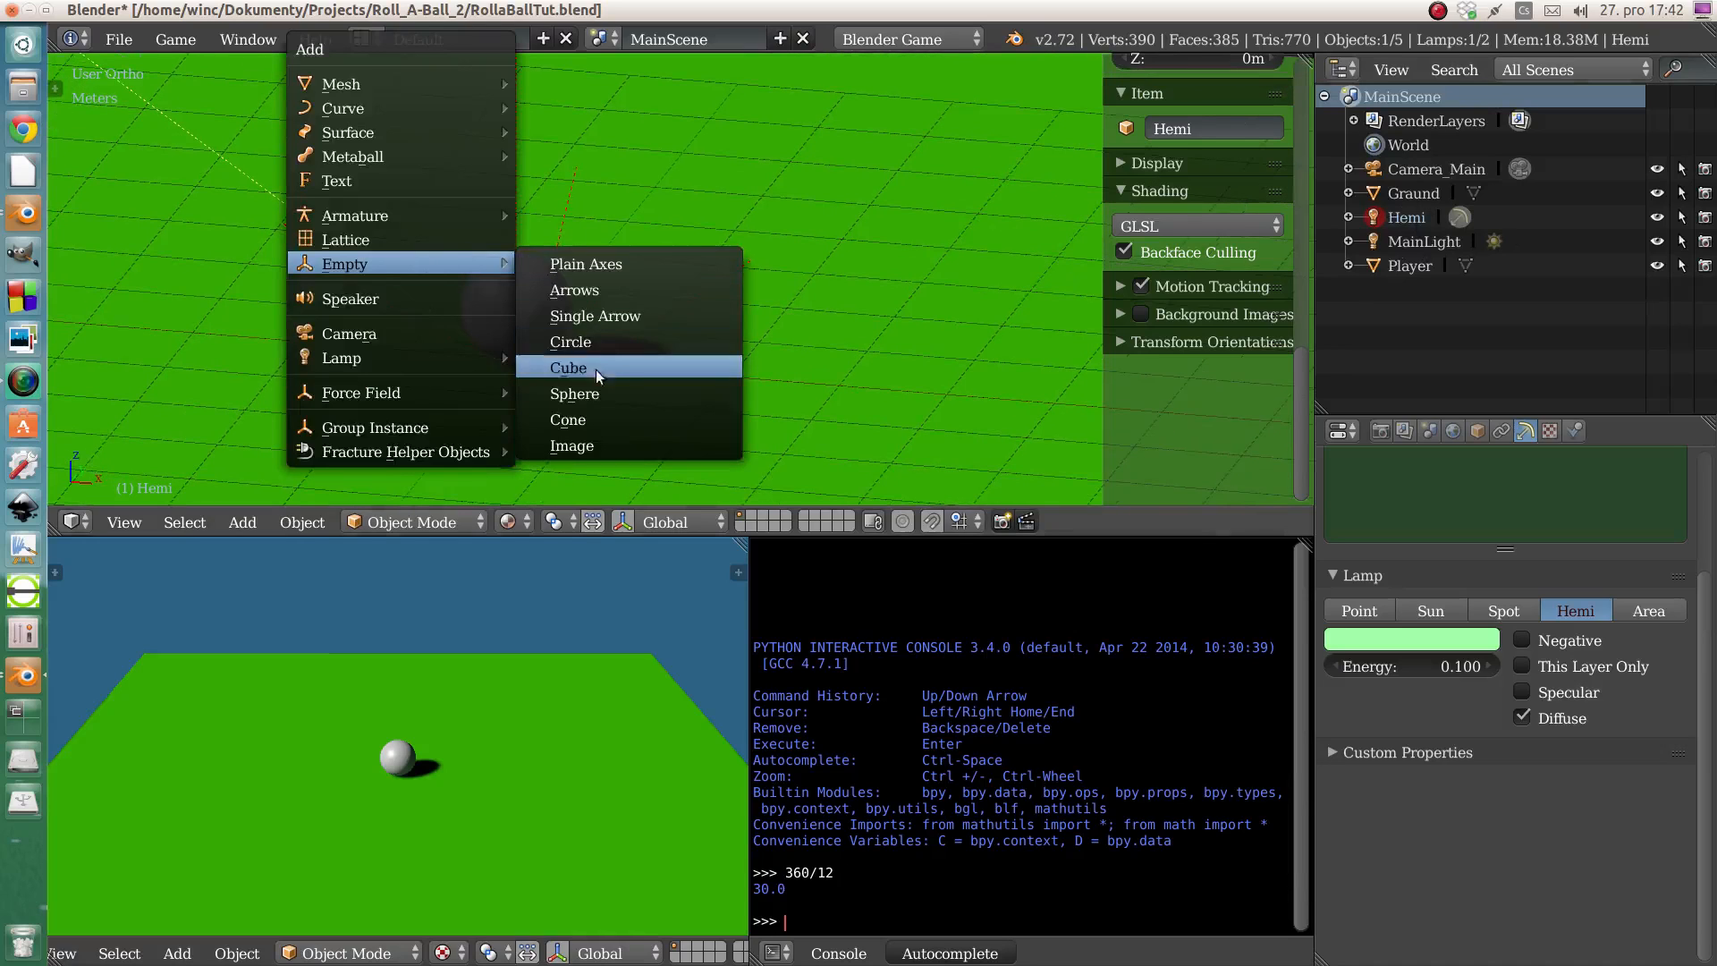
click(605, 262)
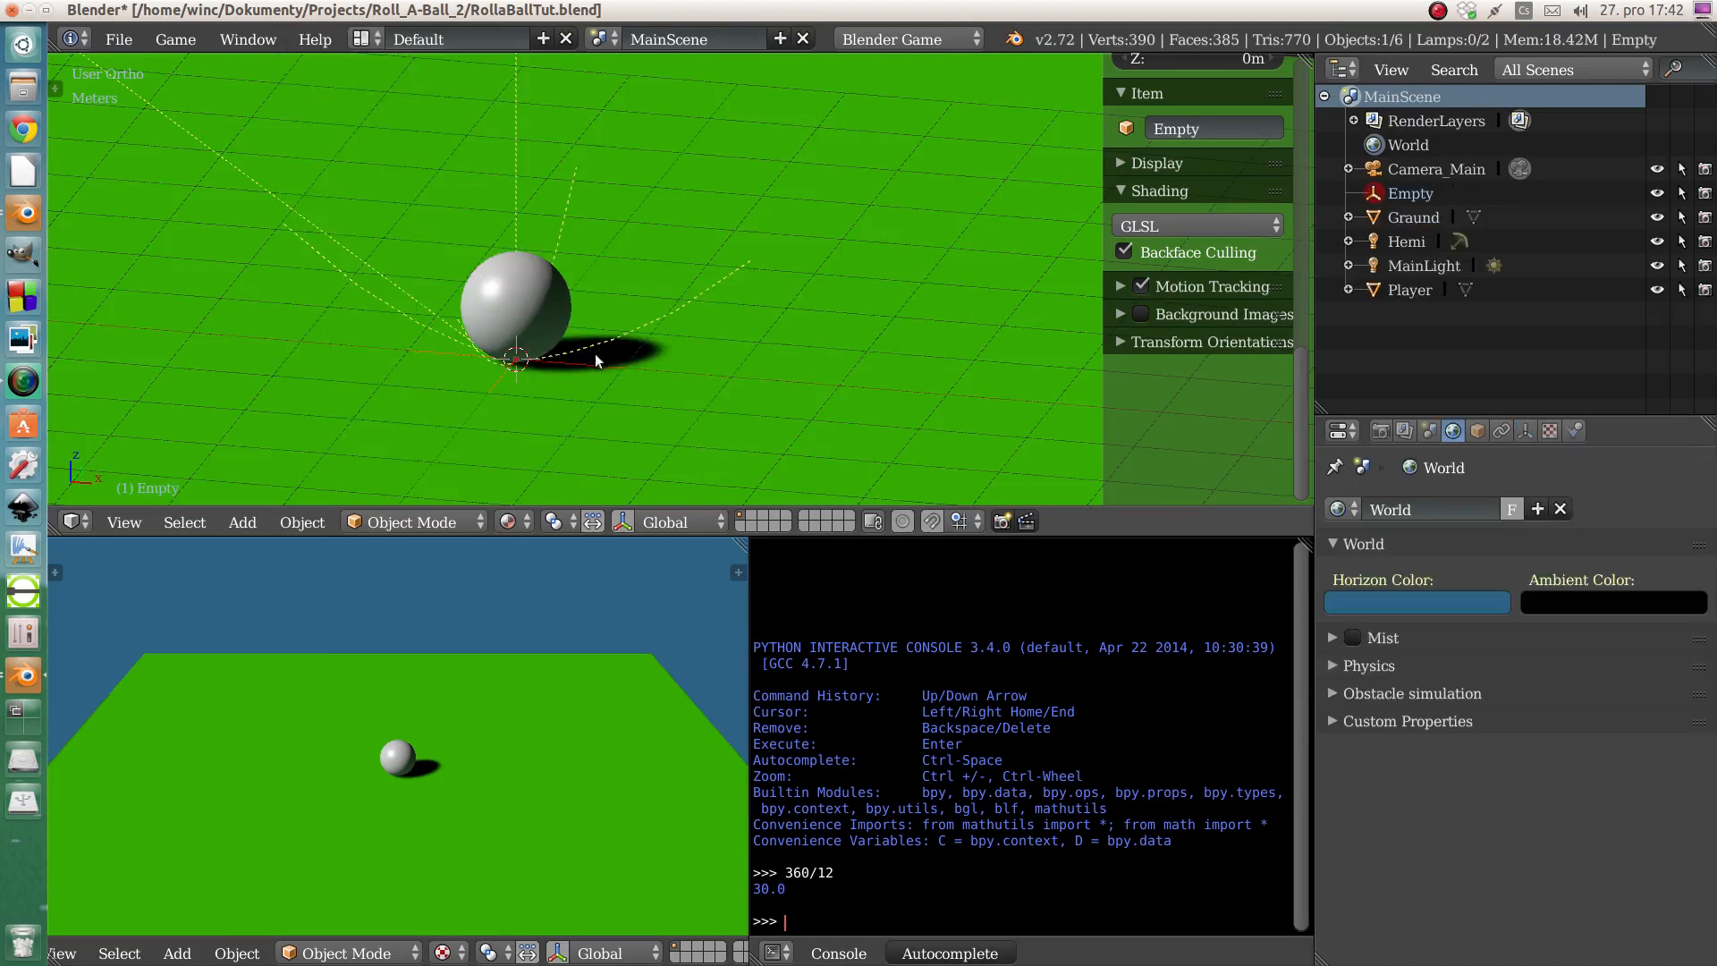
double_click(1415, 194)
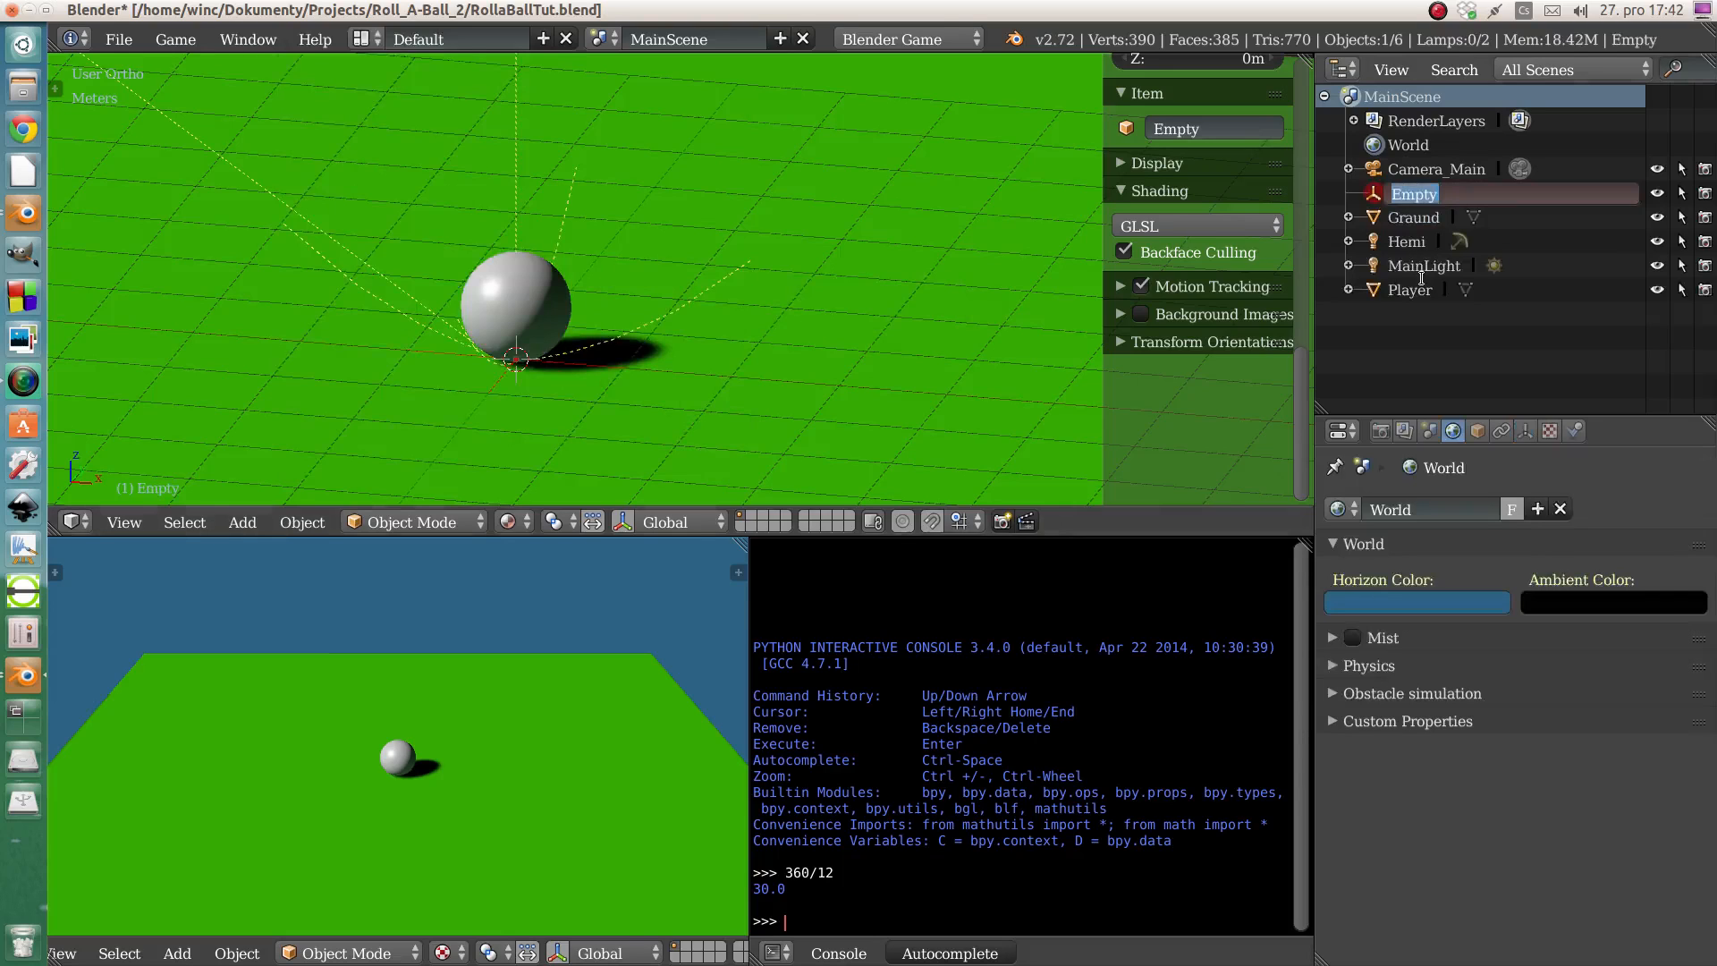
text(Lighting)
key(Return)
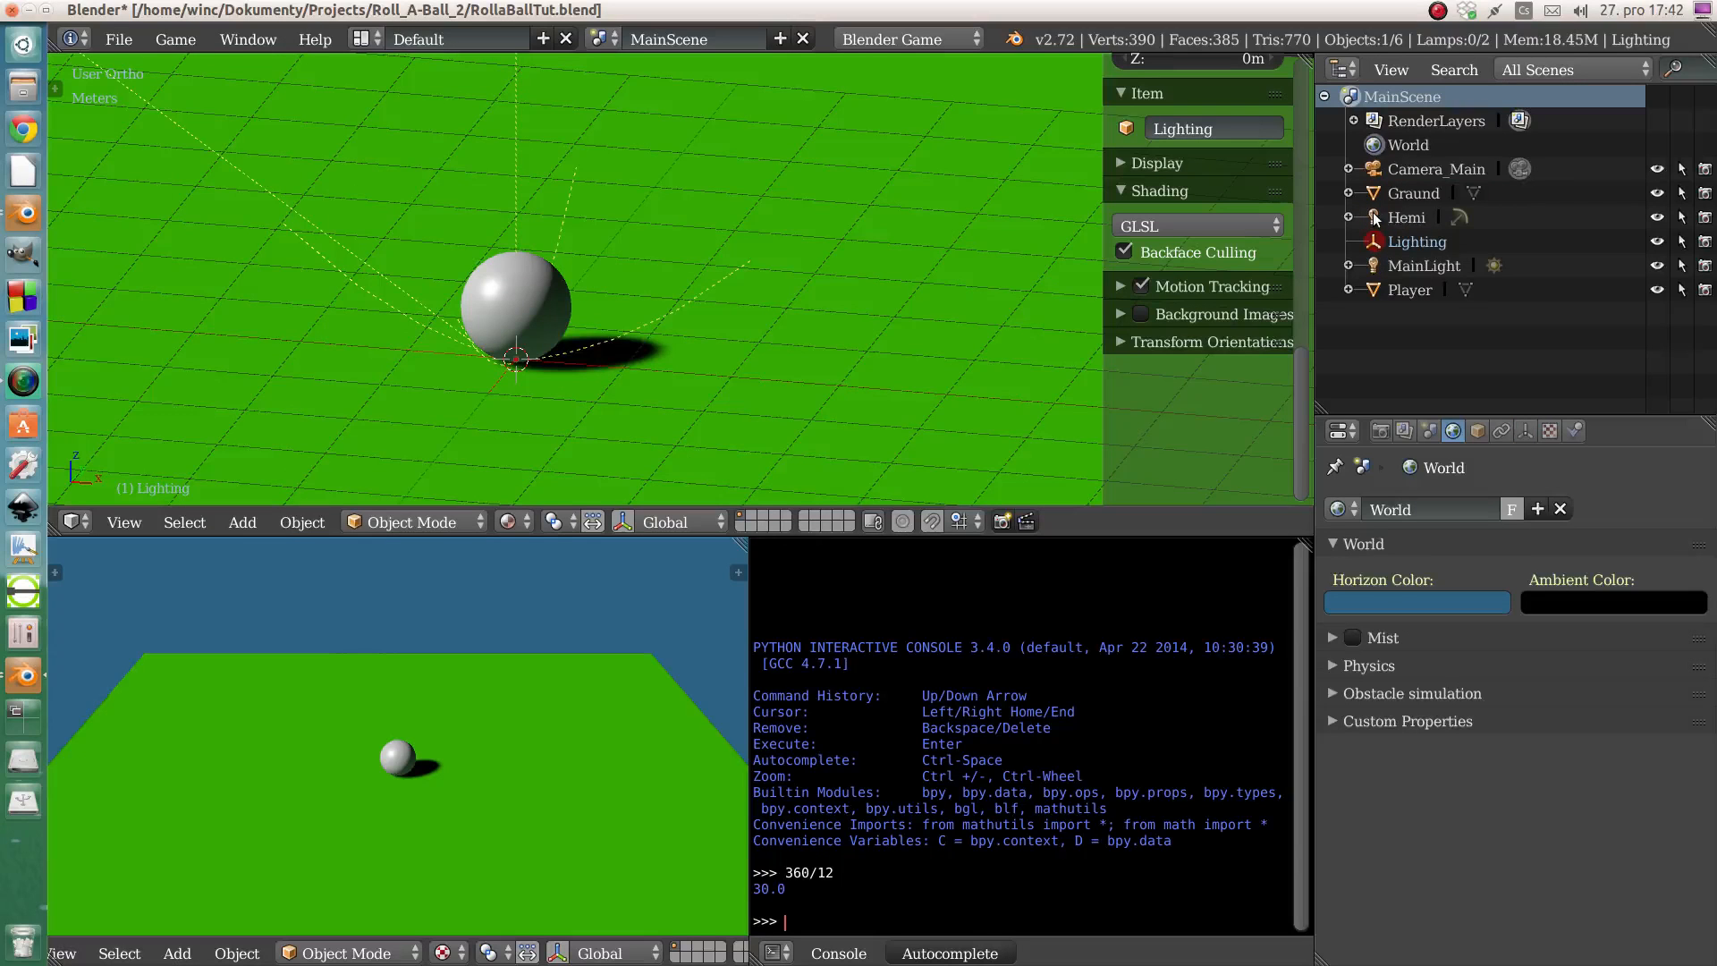
- Rename the Hemi lamp object as FillLight
click(1404, 220)
click(1409, 267)
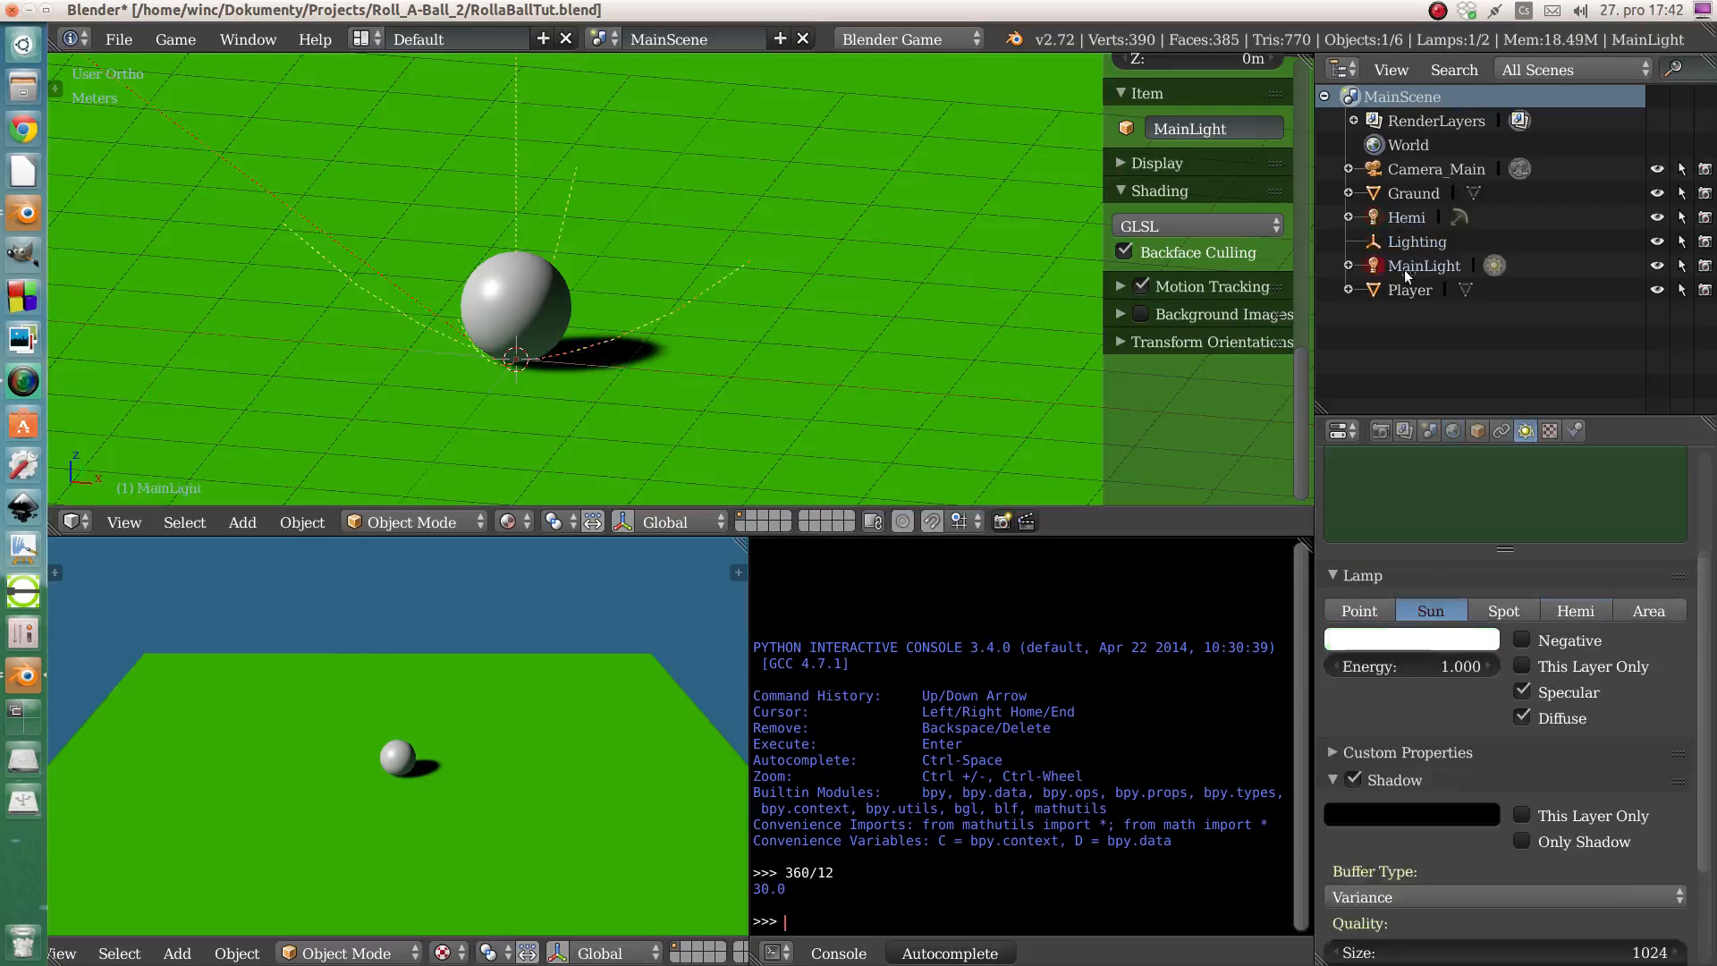
click(1407, 219)
double_click(1407, 219)
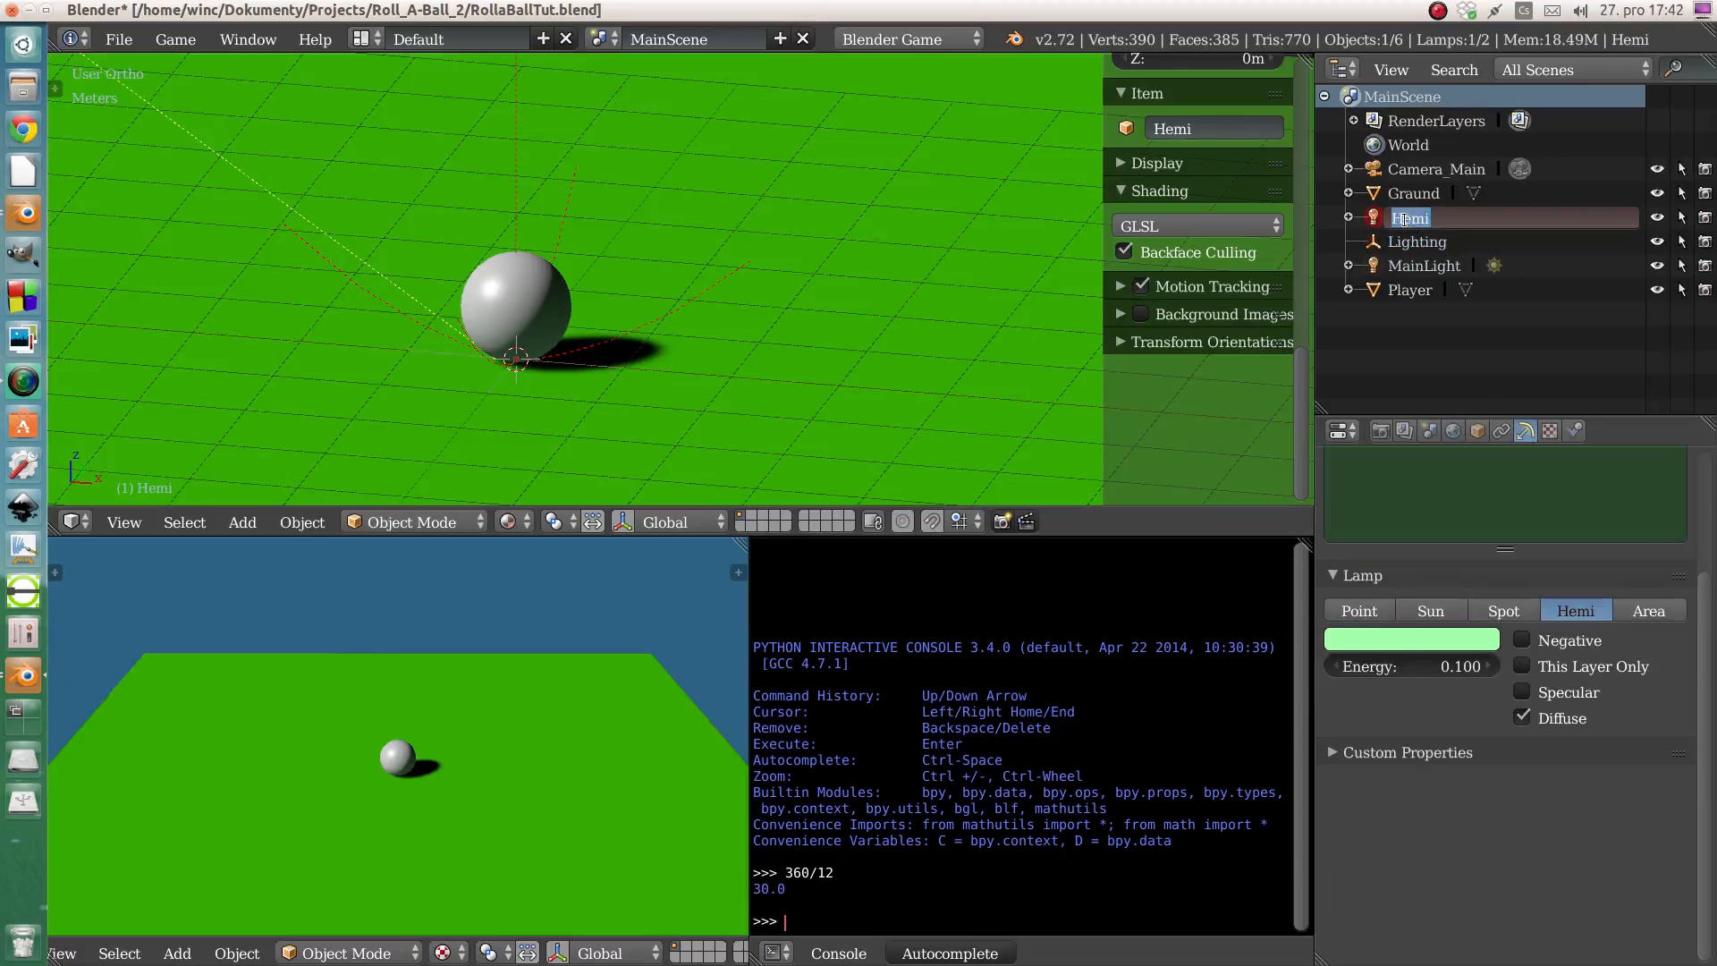
text(FillLight)
key(Return)
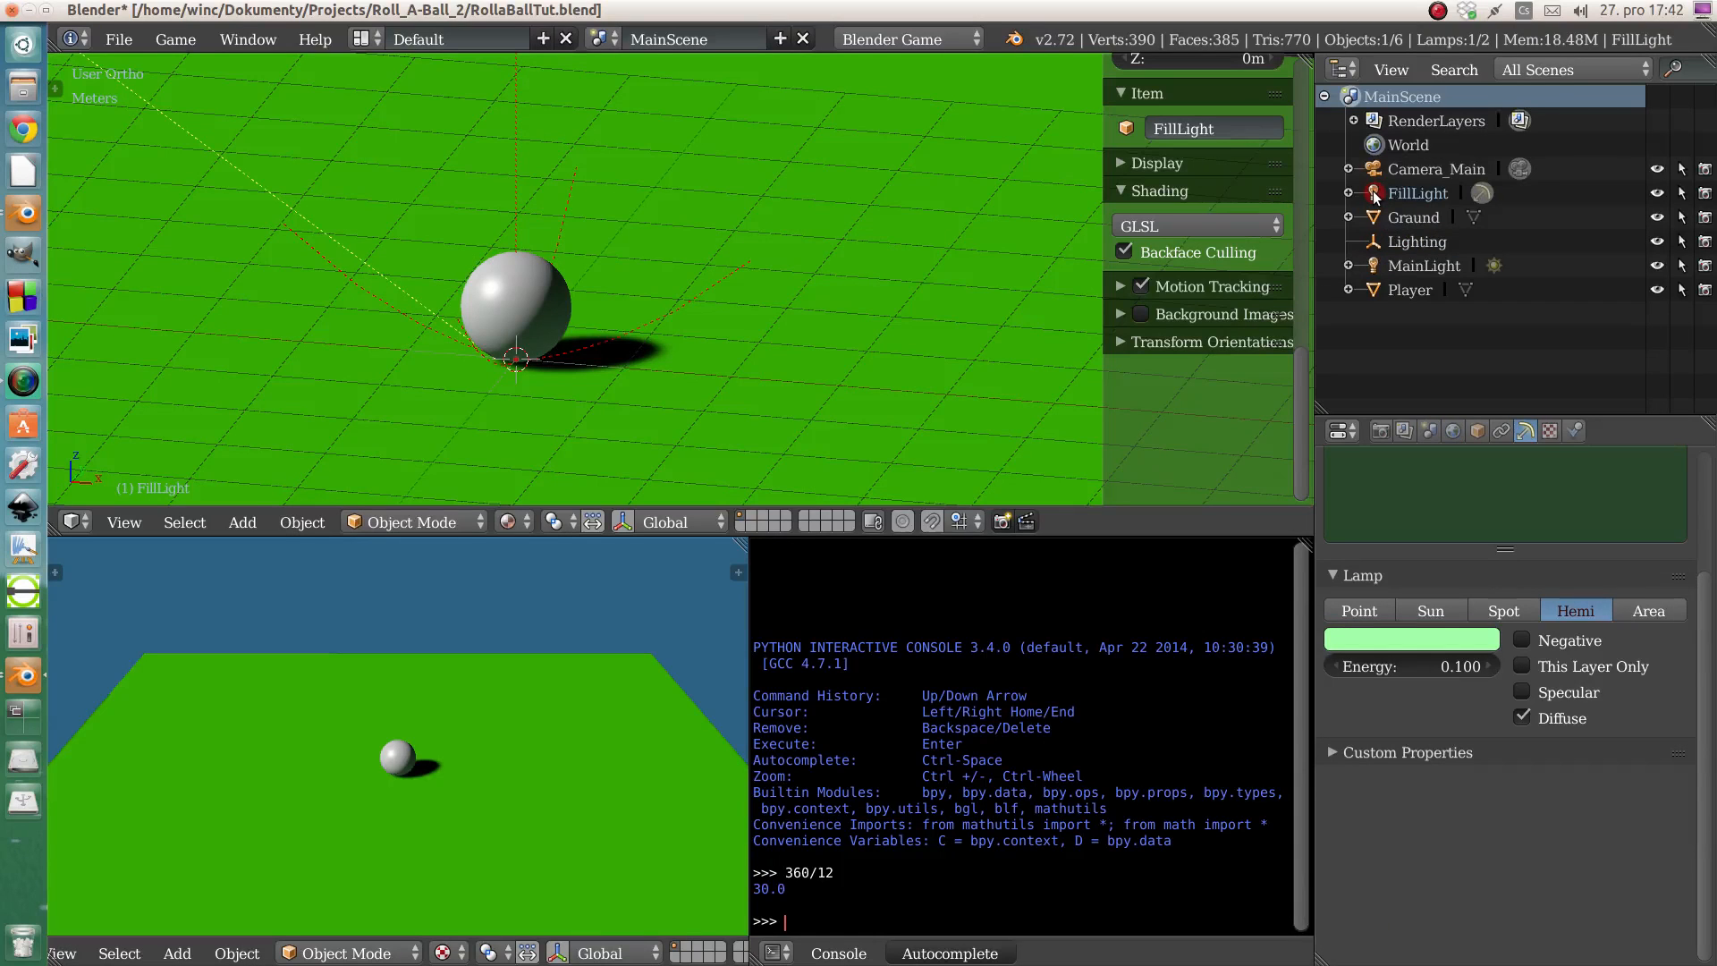
- Parent the FillLight and MainLight lamps to the Lighting empty
mouse_move(1376, 197)
mouse_down()
mouse_move(1406, 318)
mouse_move(1395, 224)
mouse_move(1368, 197)
mouse_move(1360, 219)
mouse_move(1378, 202)
mouse_move(1367, 188)
mouse_move(1375, 255)
mouse_move(1376, 217)
mouse_up()
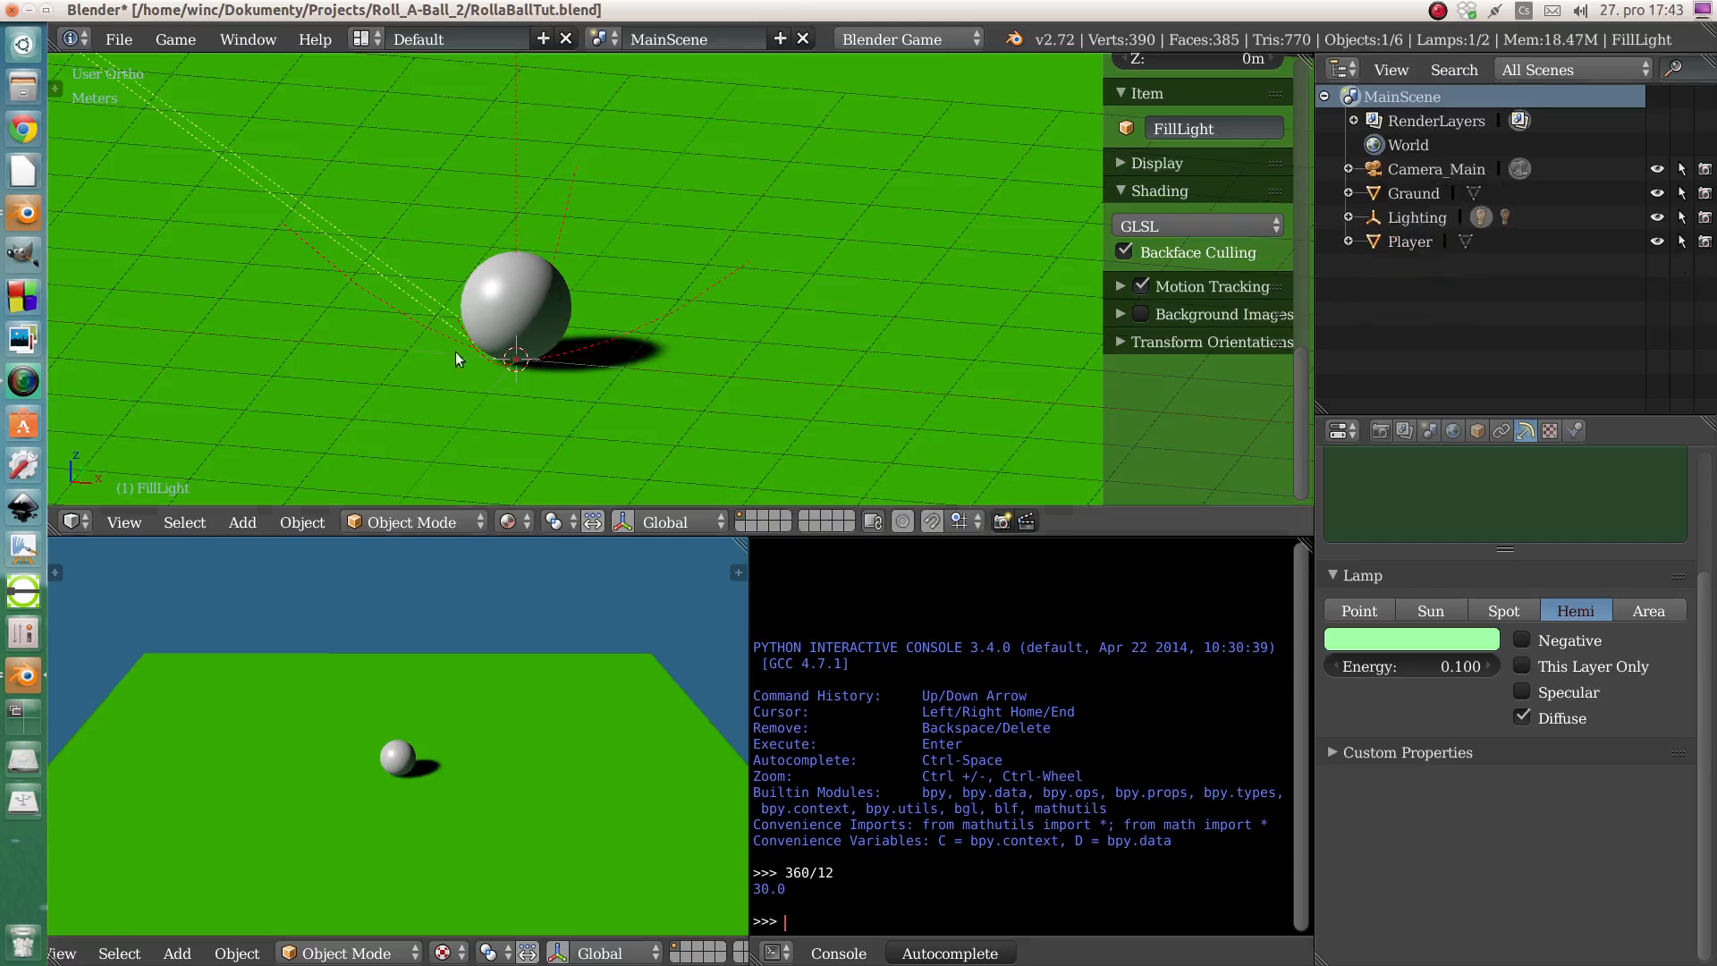
scroll(438, 324, down, 8)
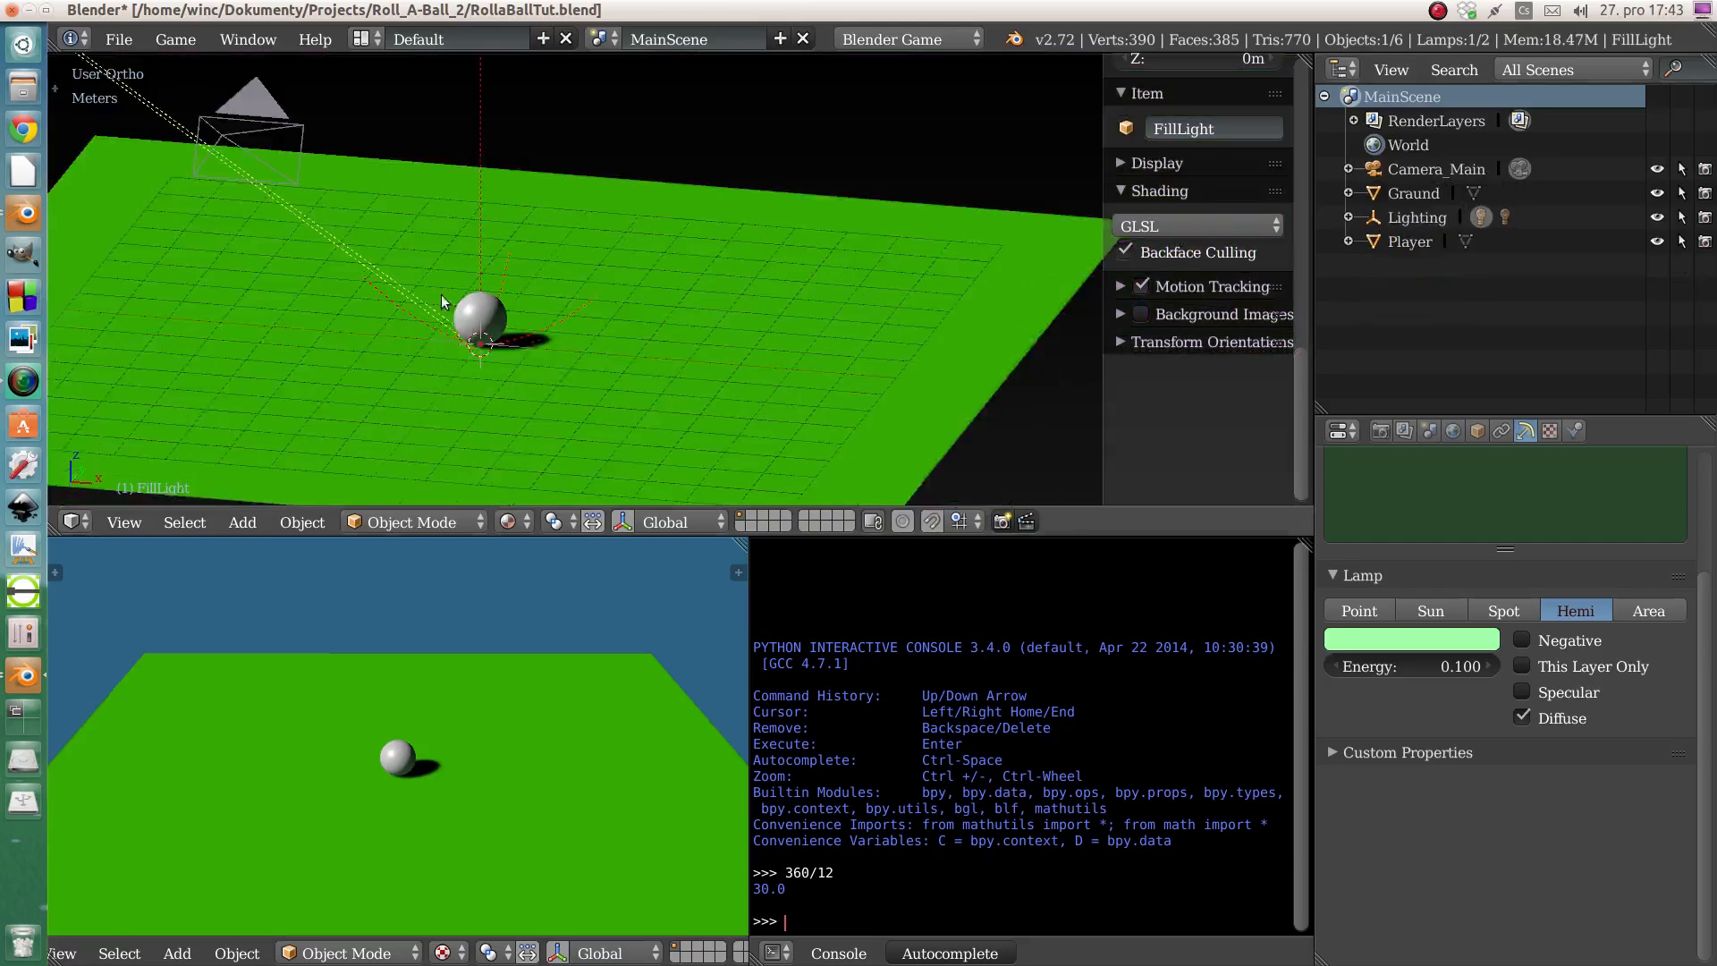
scroll(429, 270, down, 2)
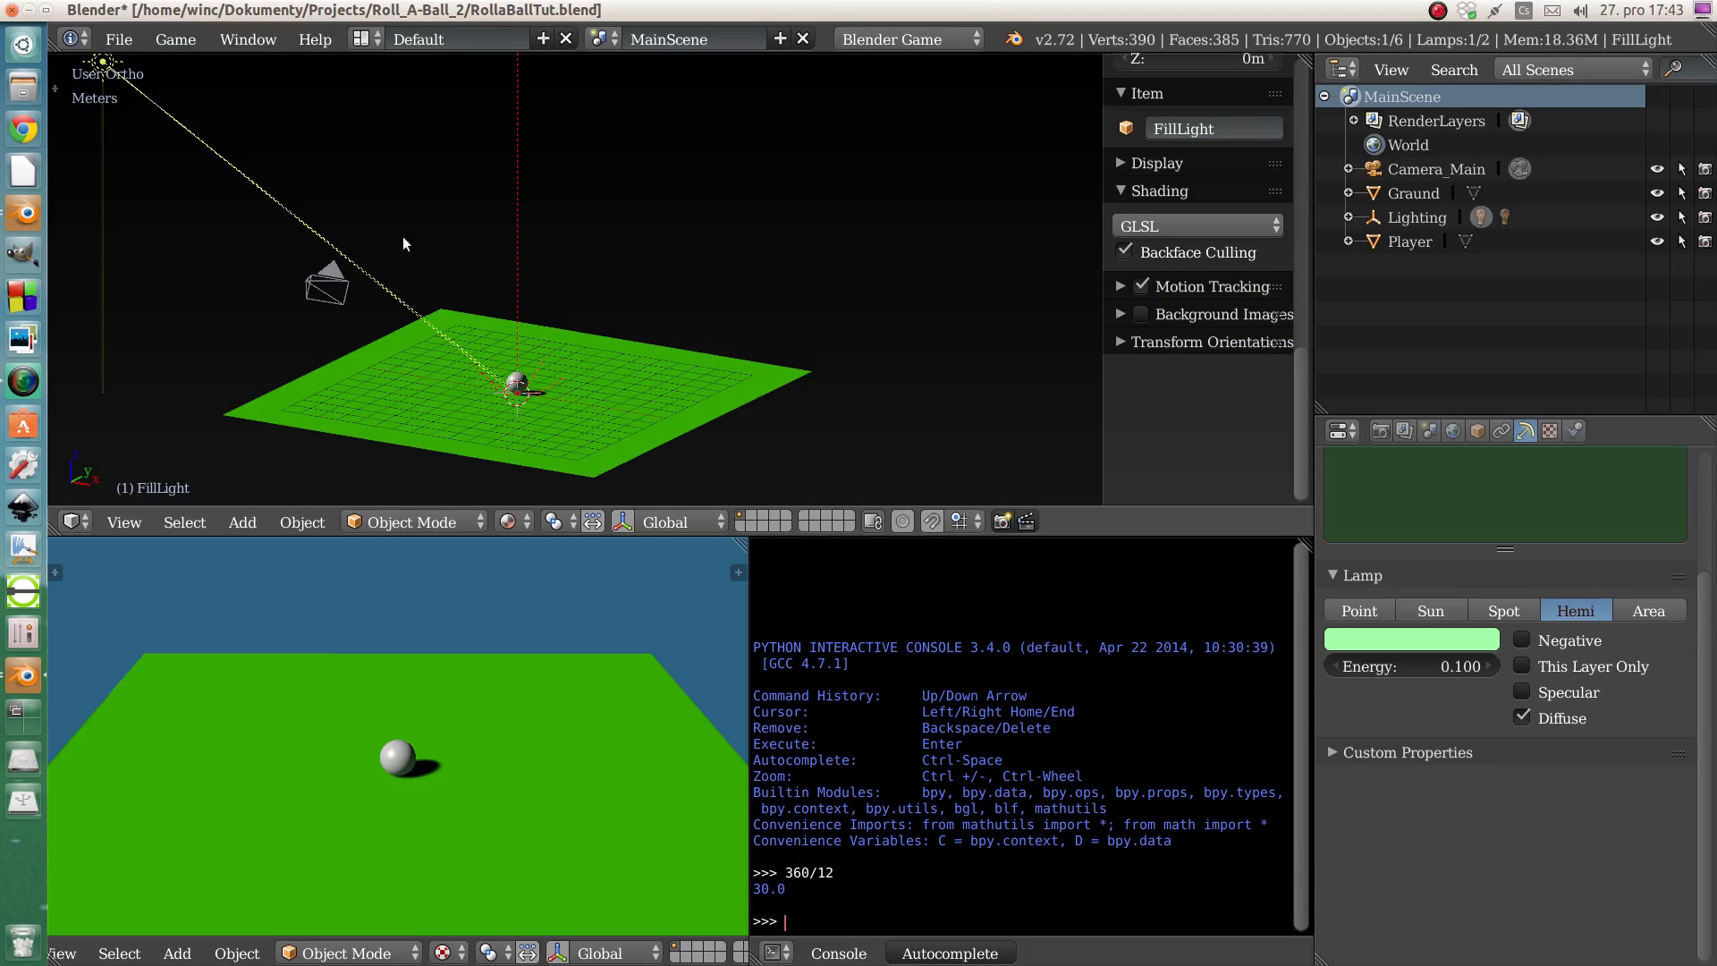
- Expand the Lighting group in the outliner and hide FillLight and MainLight in the viewport
click(1348, 218)
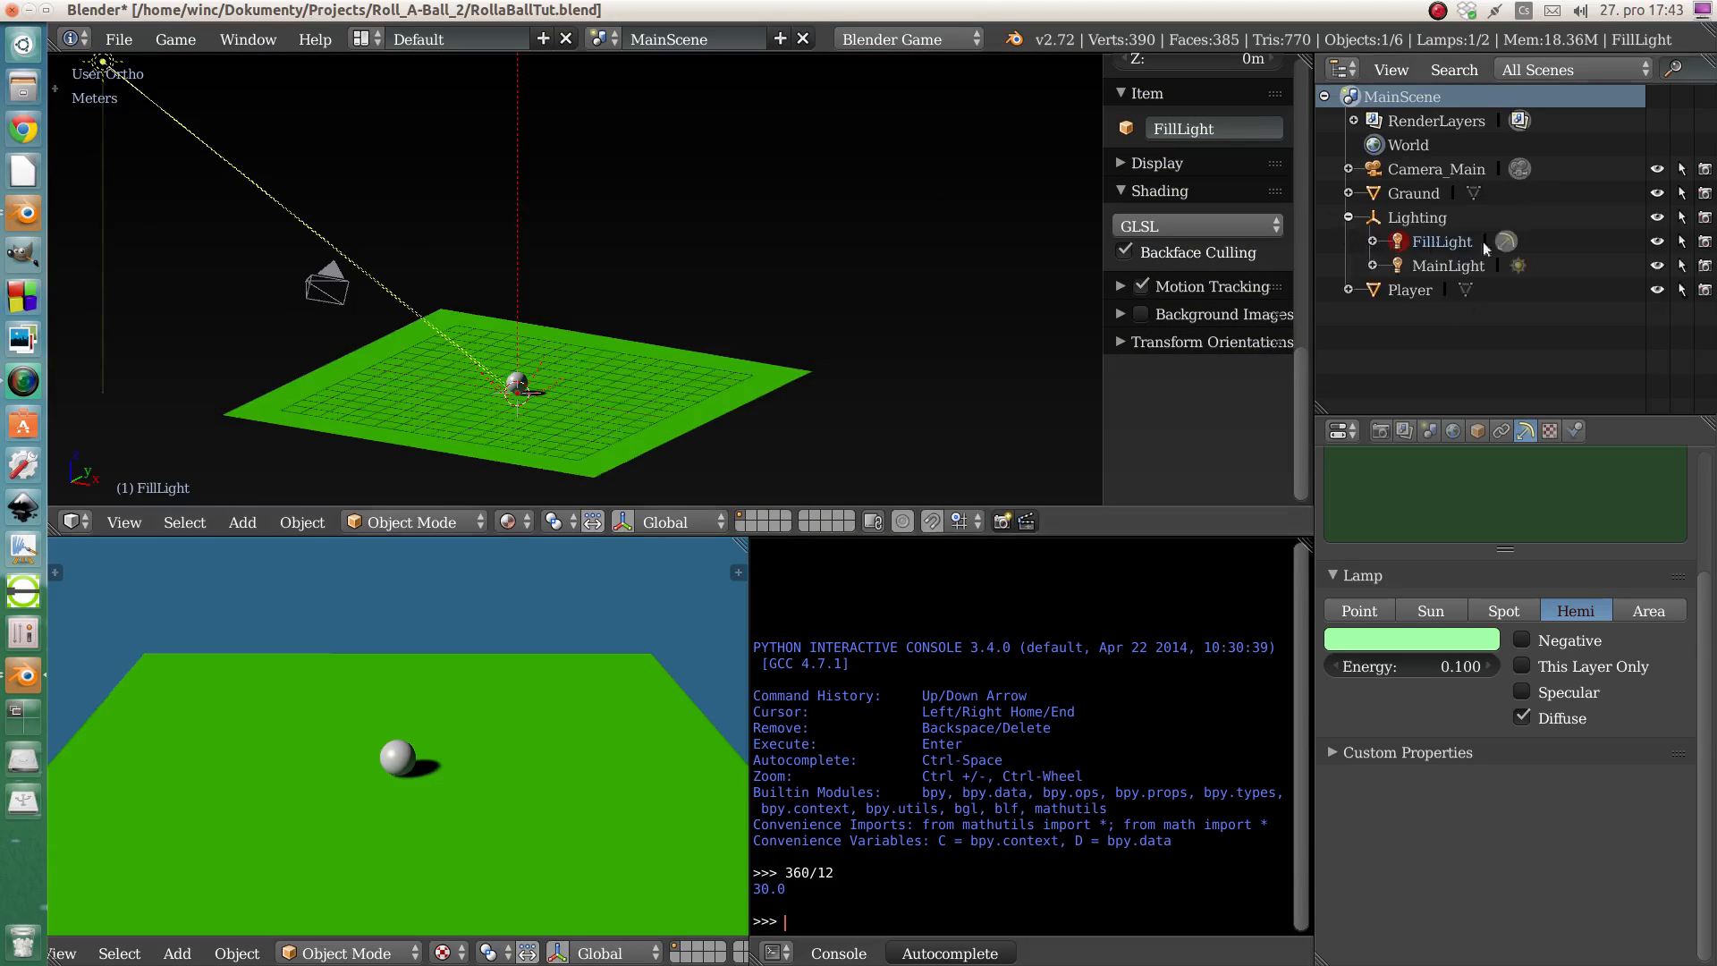
click(1657, 242)
click(1657, 267)
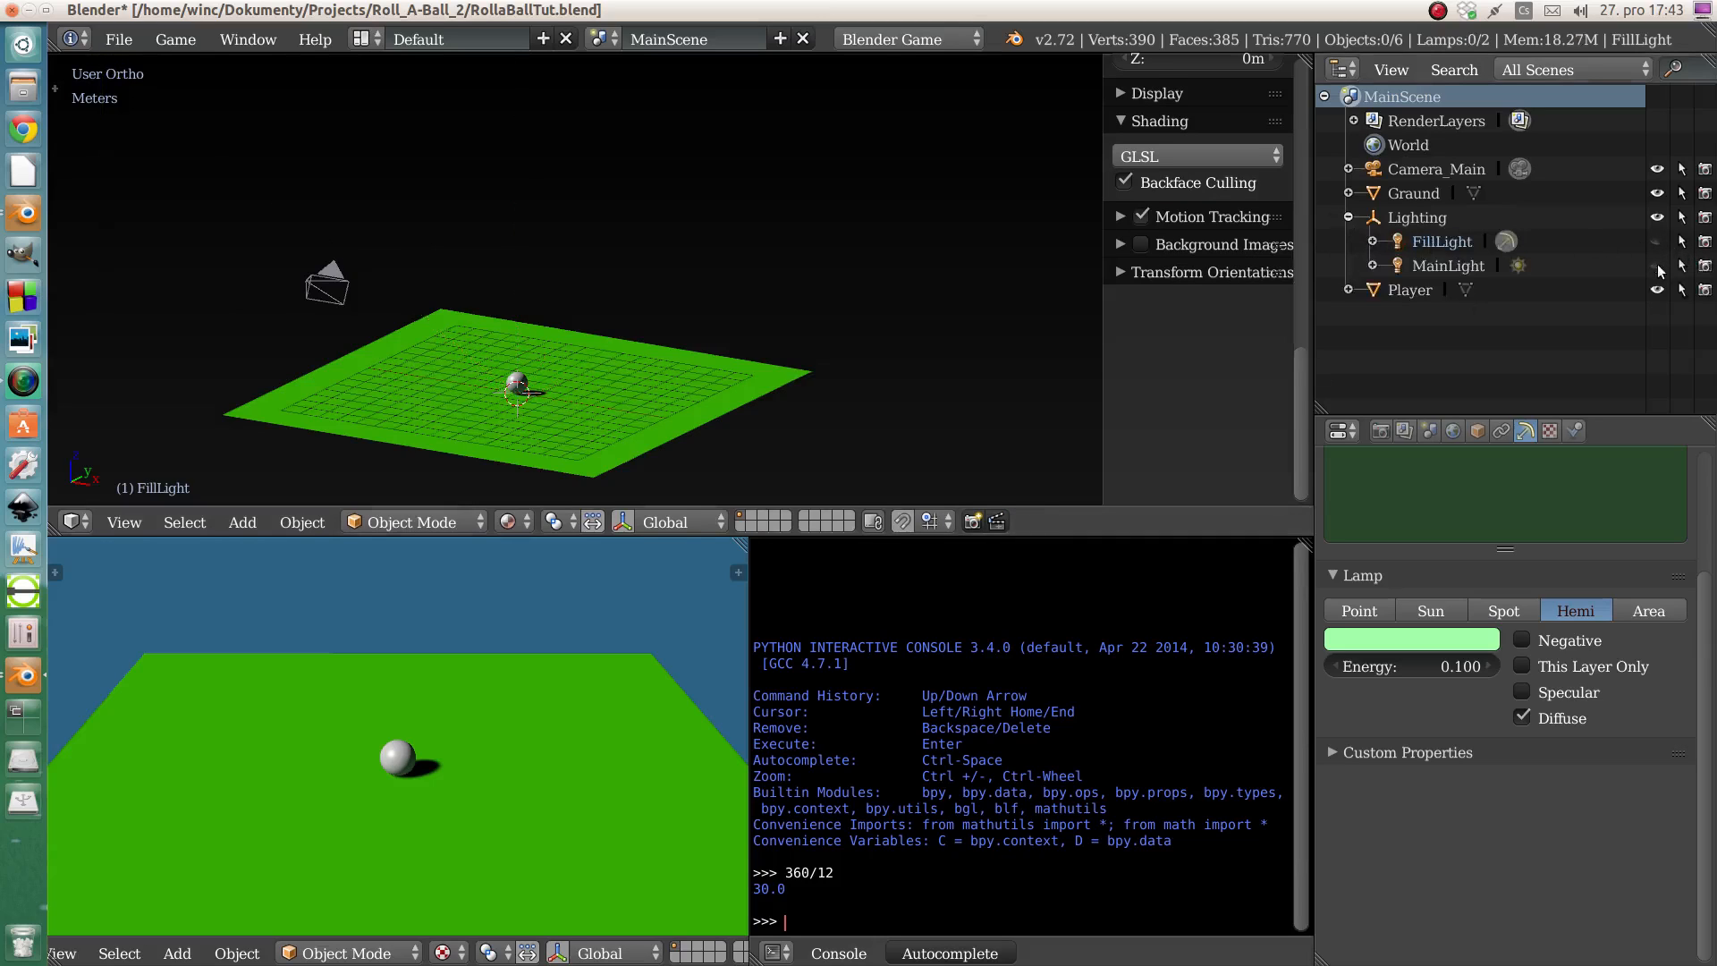
- Test switching the render visibility of FillLight and MainLight off and back on, and briefly show MainLight in the viewport
click(1705, 242)
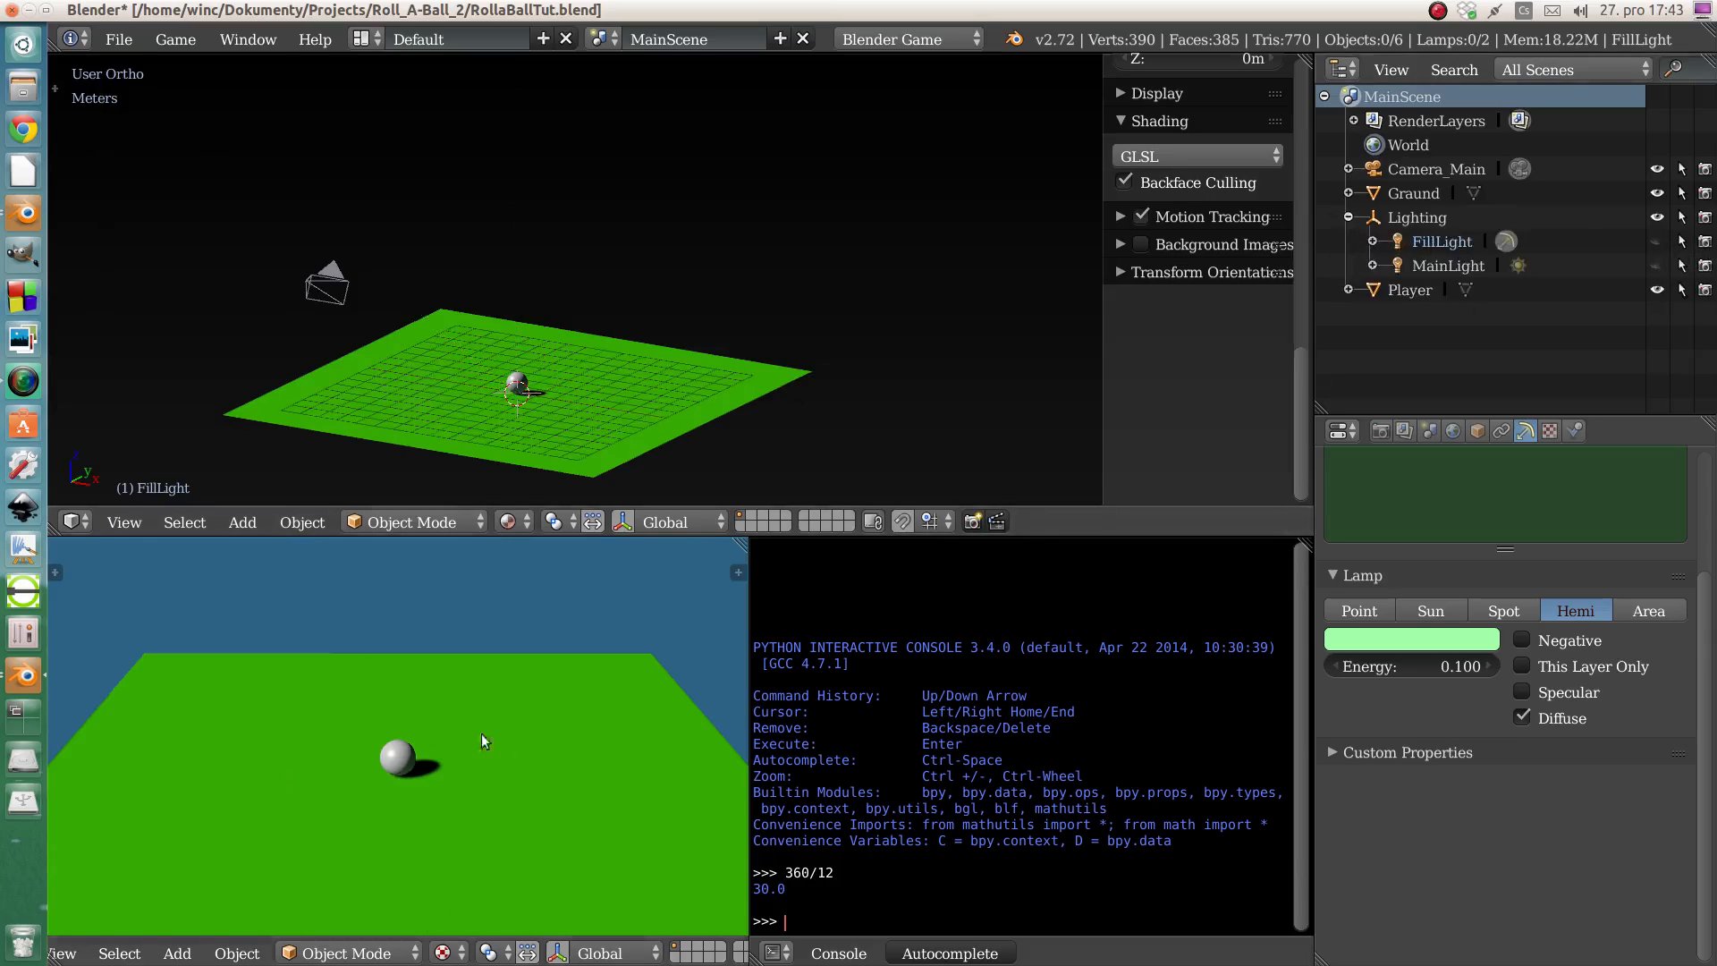
click(1705, 265)
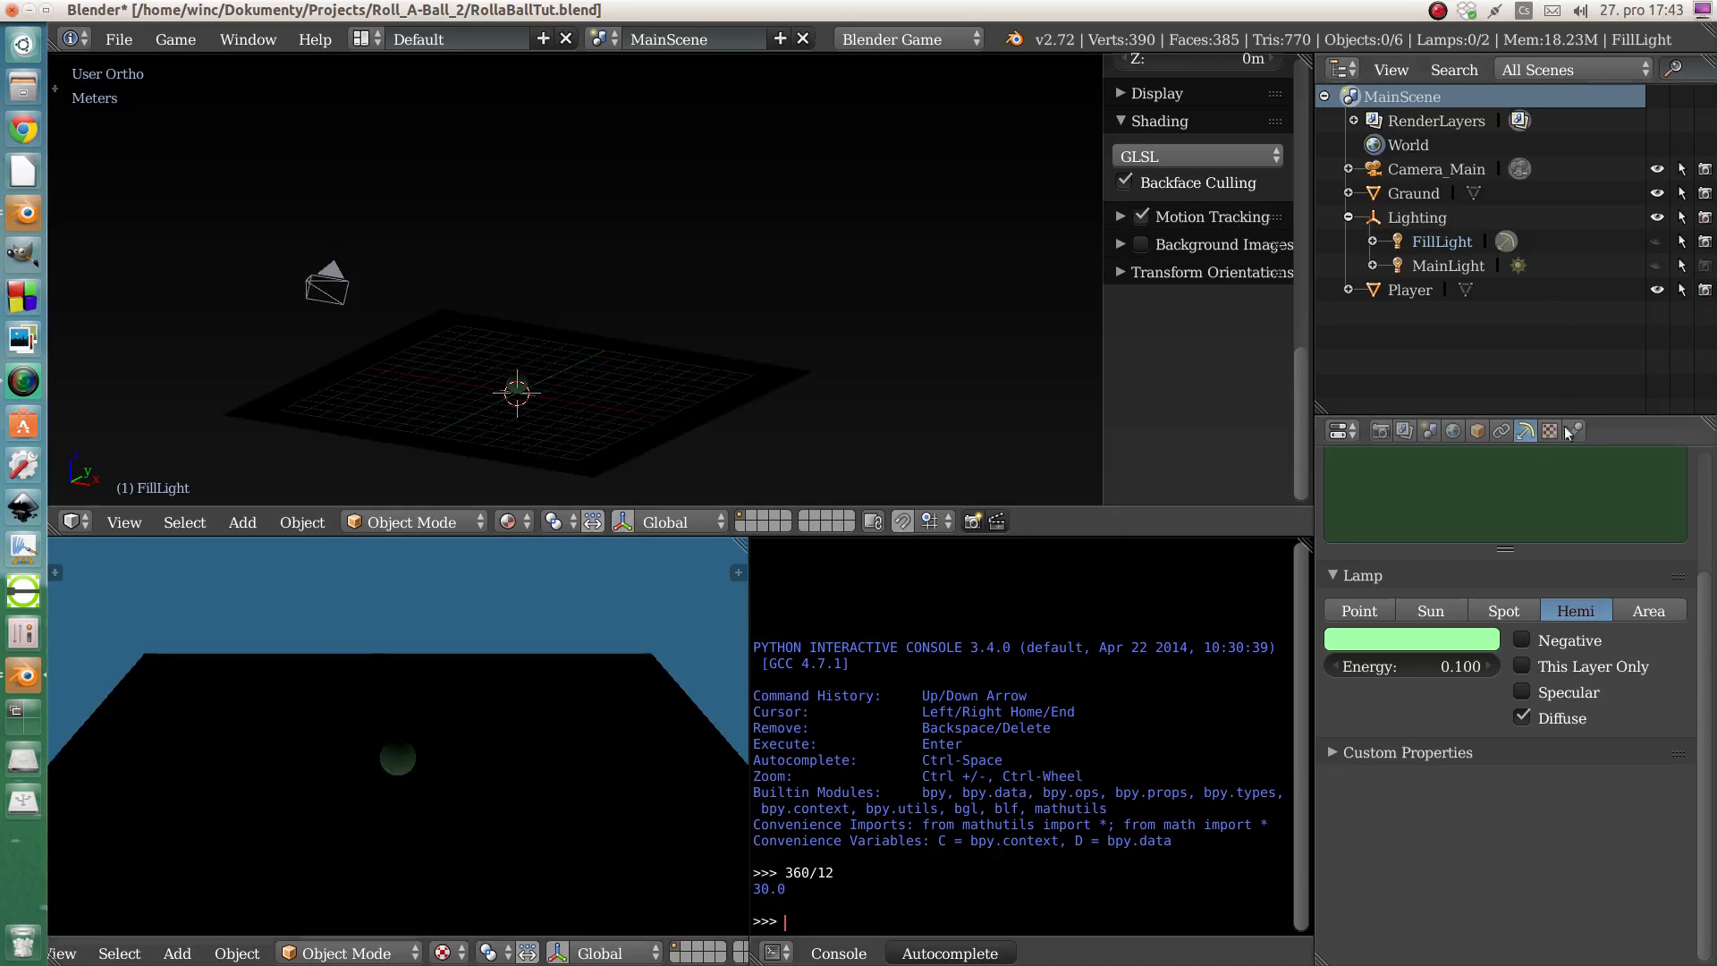
click(1706, 265)
click(1659, 266)
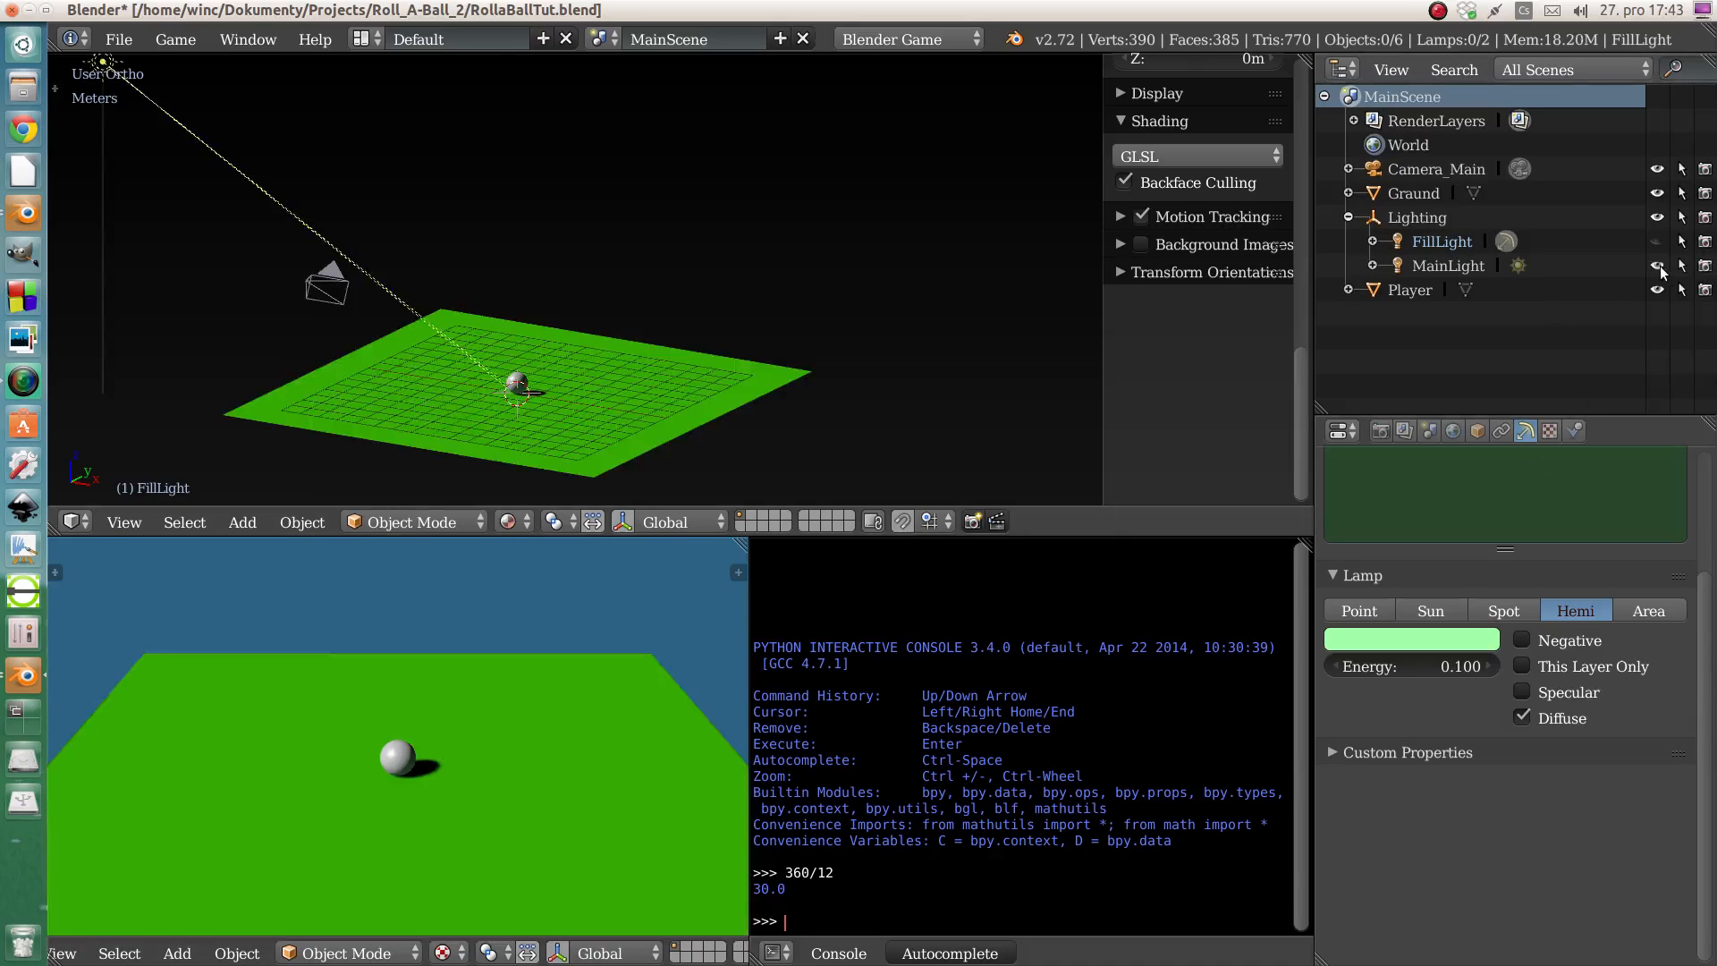
click(1657, 266)
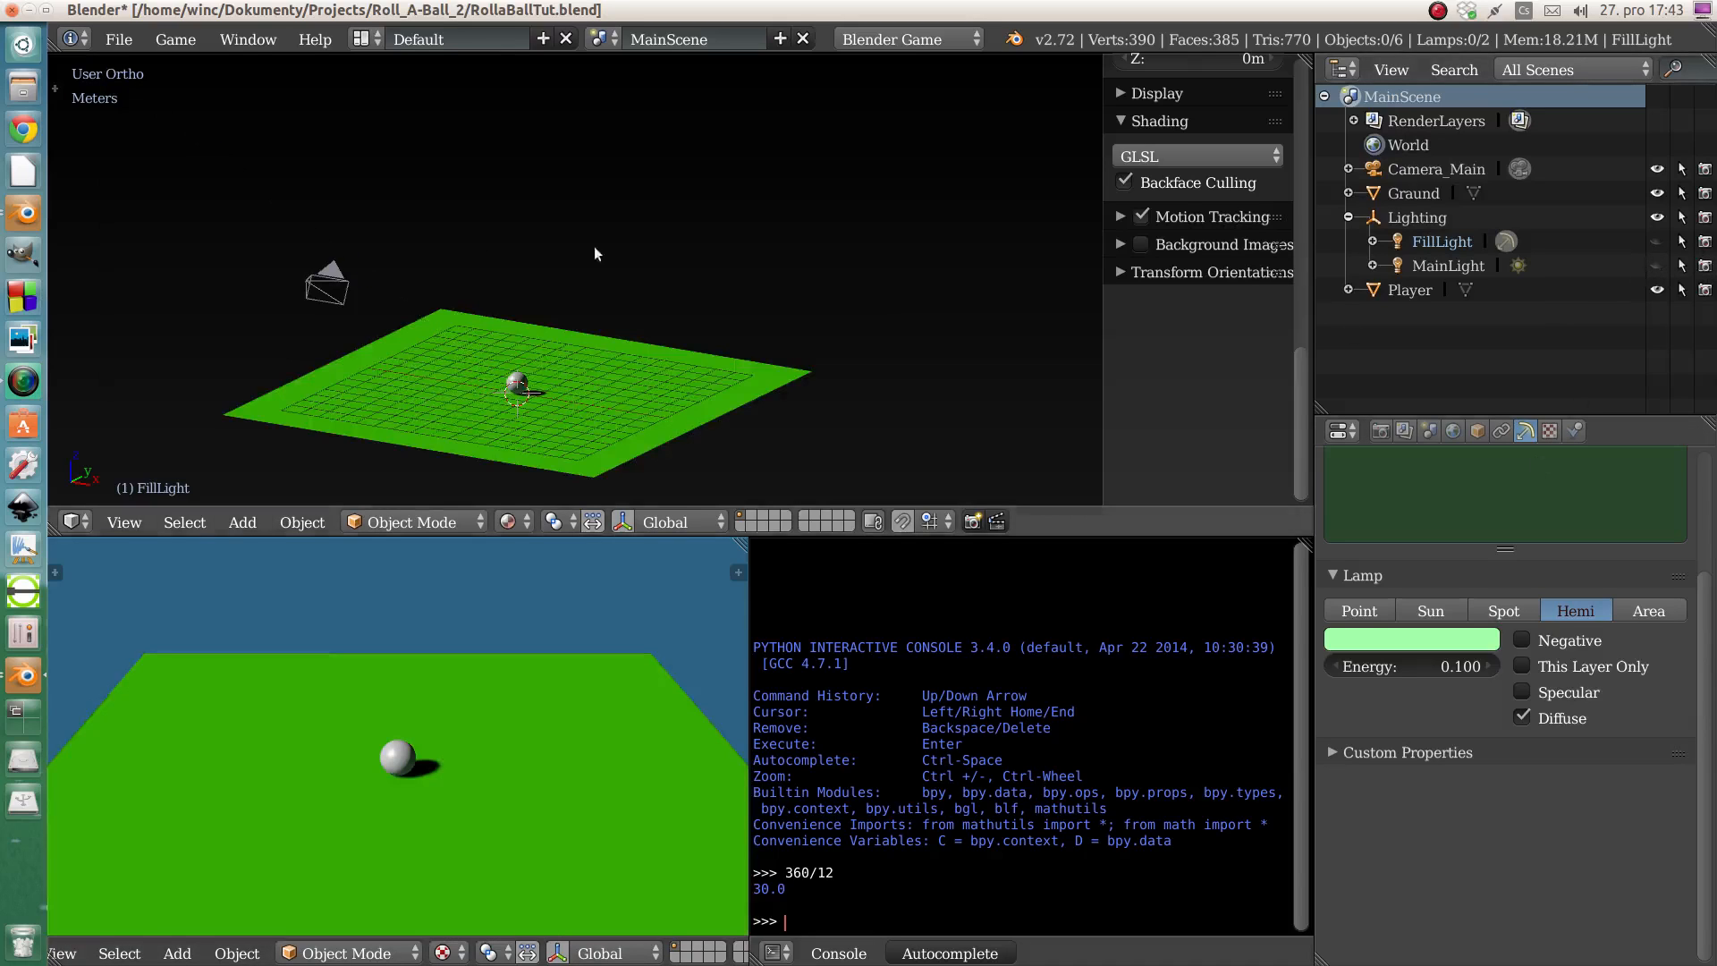
middle_drag(512, 404, 545, 367)
scroll(544, 366, up, 5)
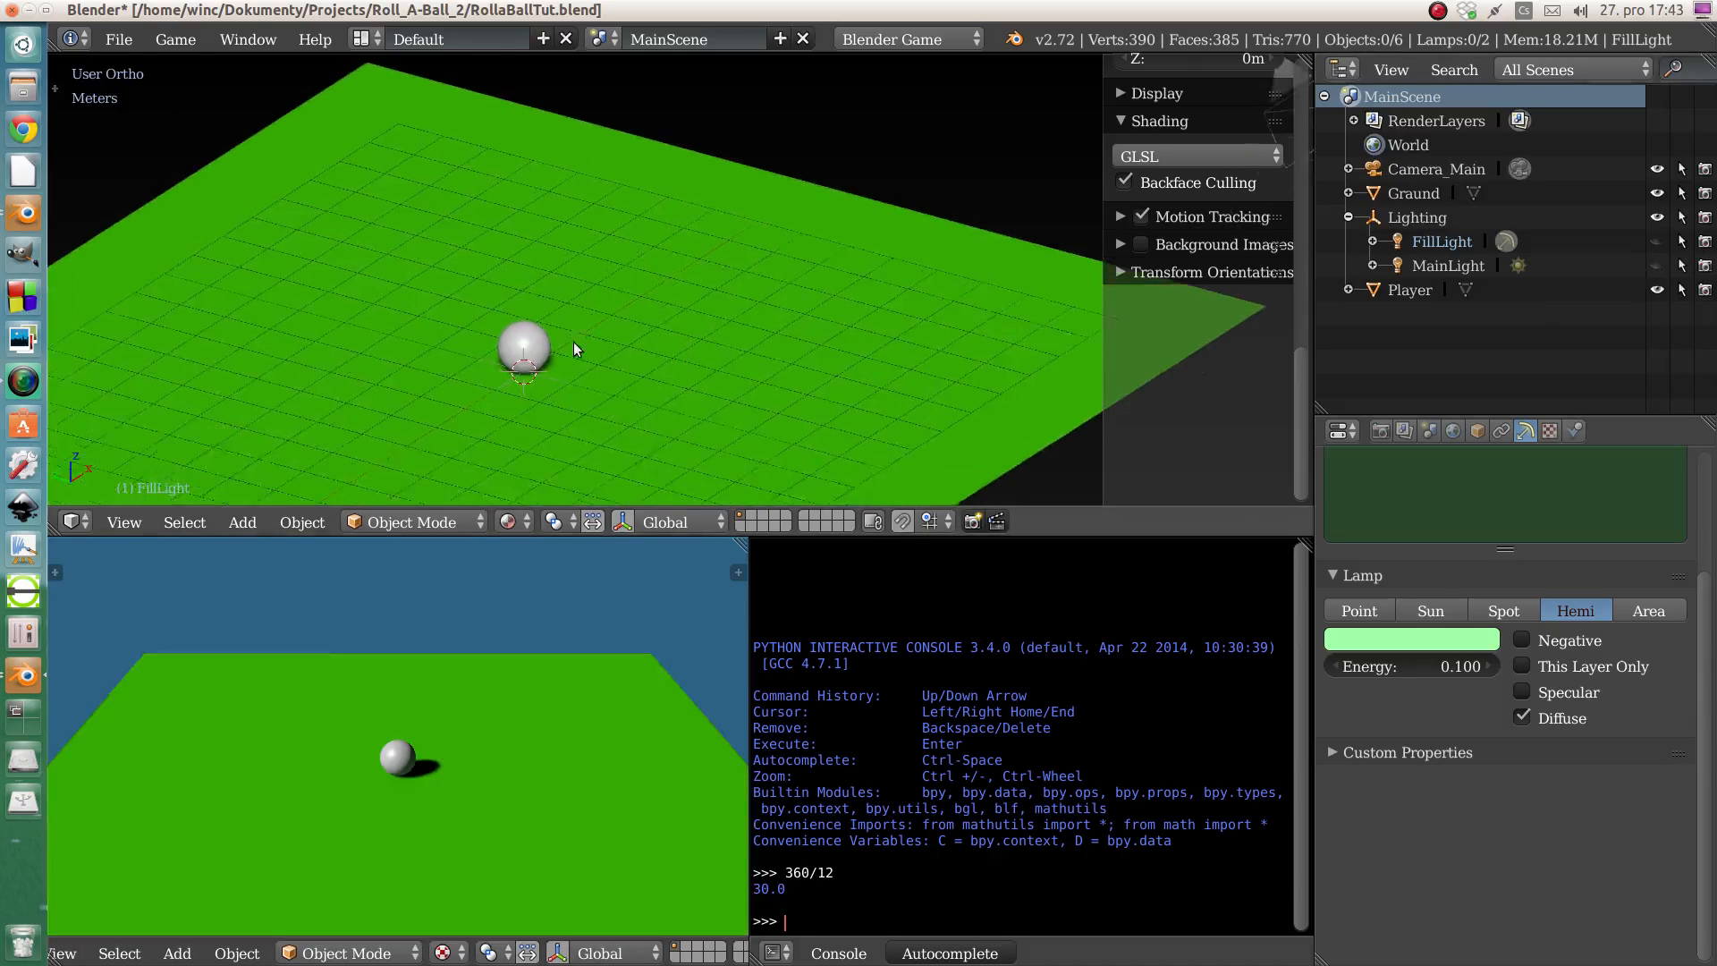